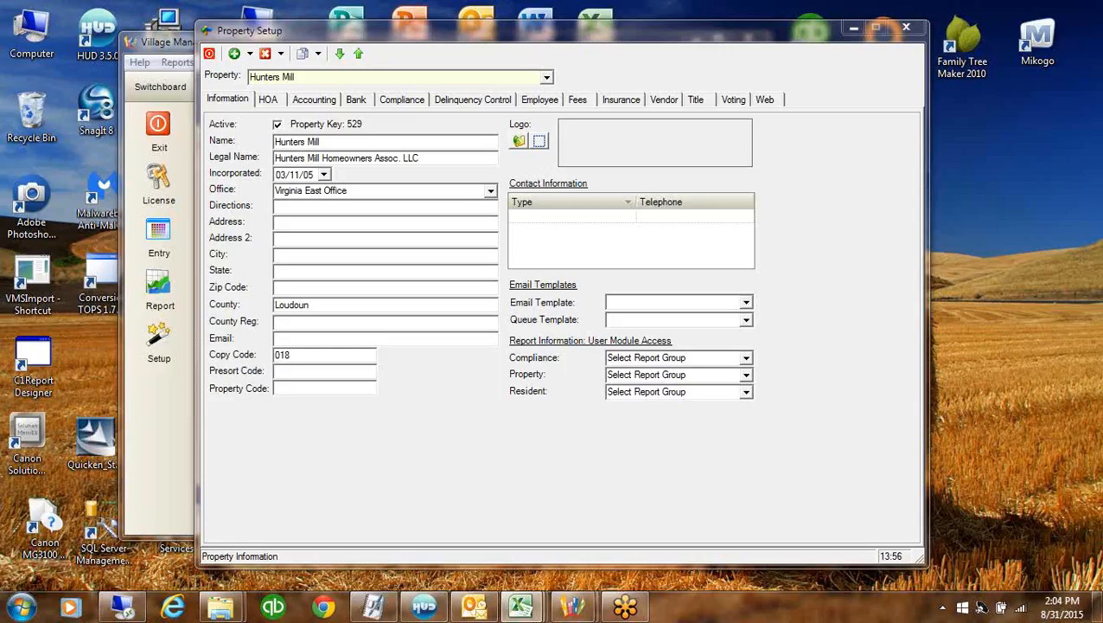
# Add an HOA property named Treasure Cove, copied from the Master Template
pyautogui.click(855, 30)
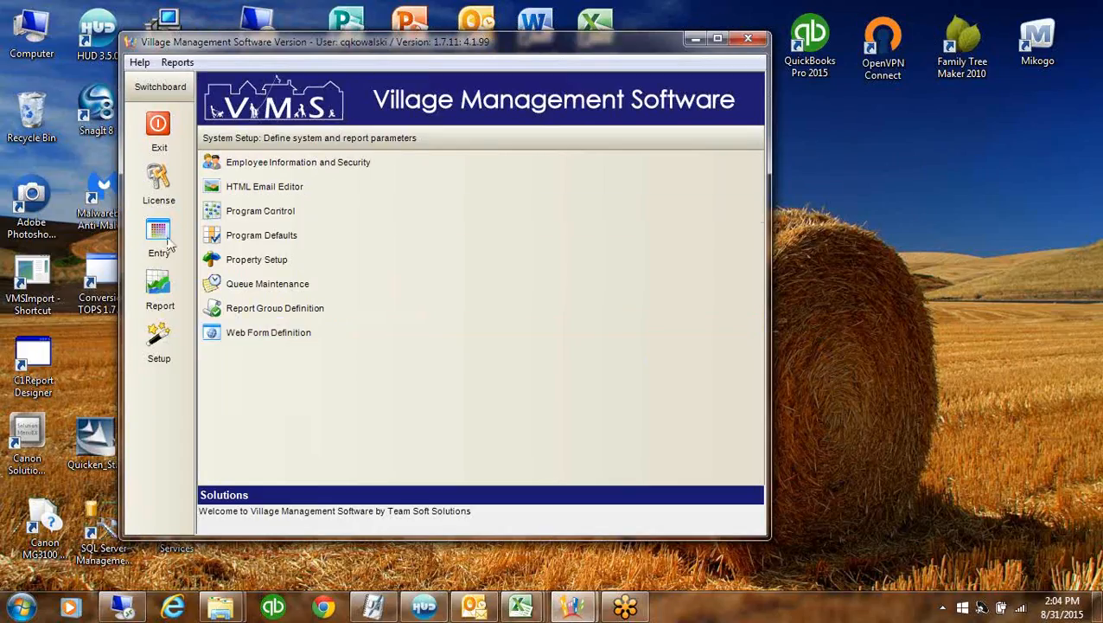
pyautogui.click(296, 258)
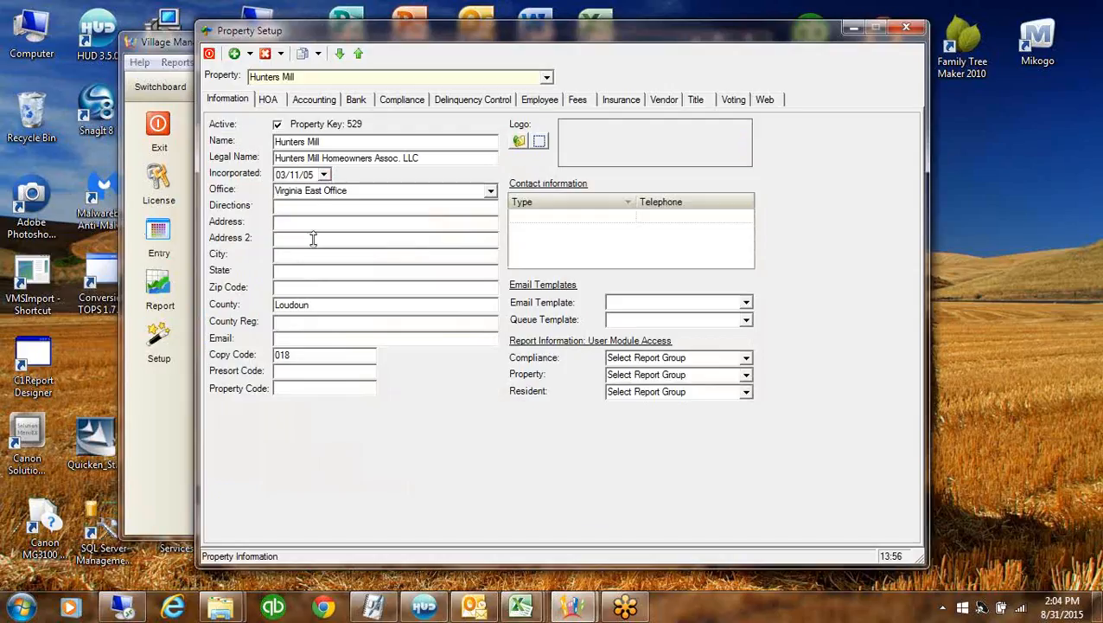
pyautogui.click(250, 53)
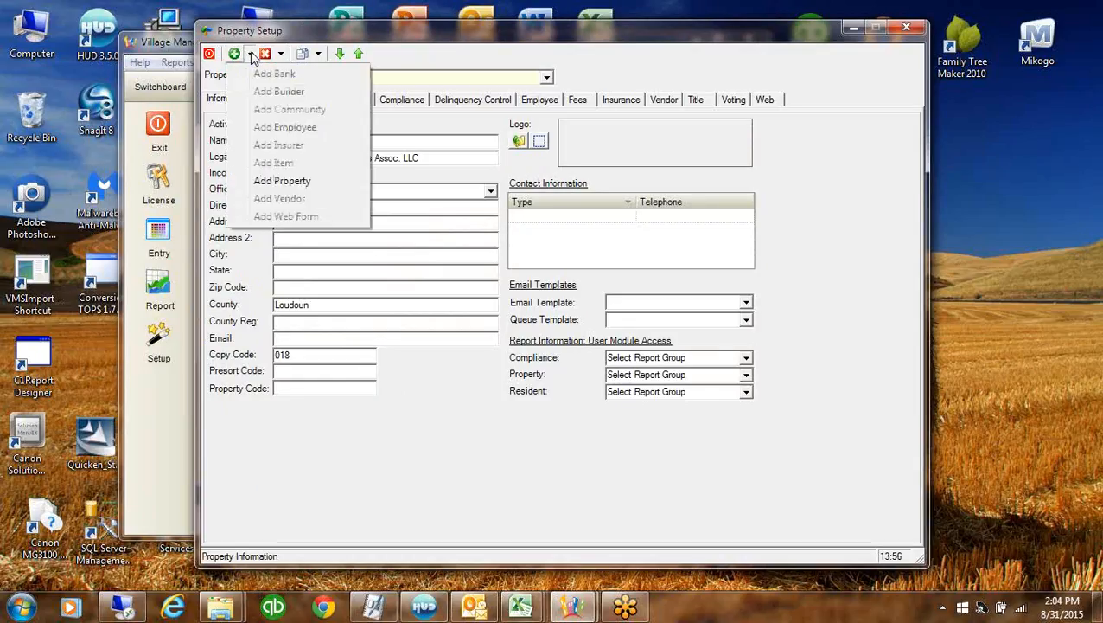
pyautogui.click(298, 183)
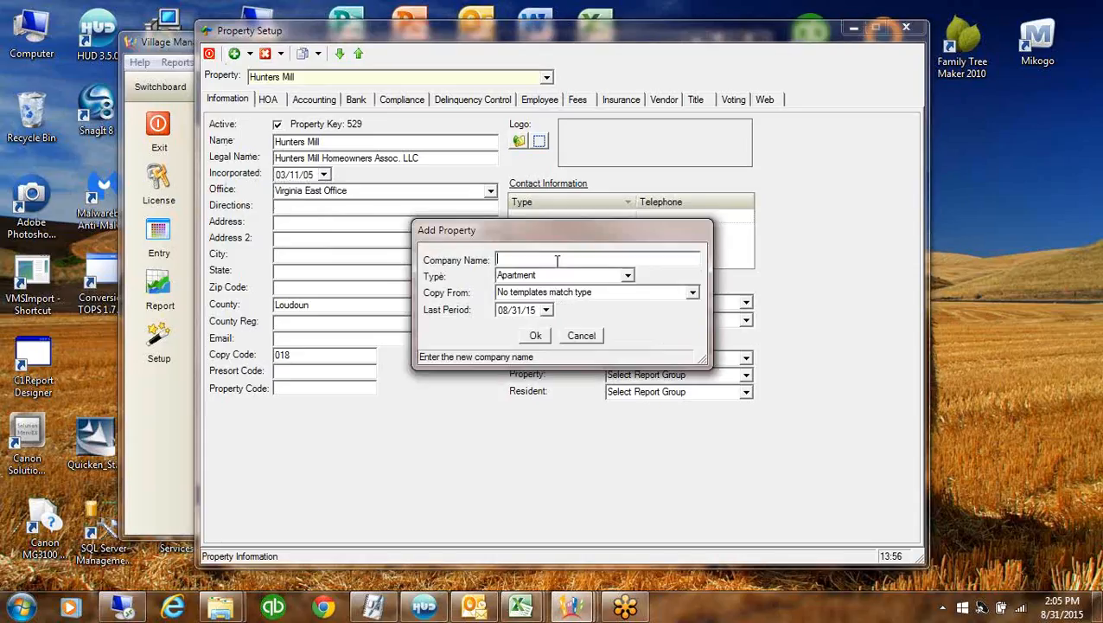
pyautogui.write('Treasure Cove')
pyautogui.click(629, 275)
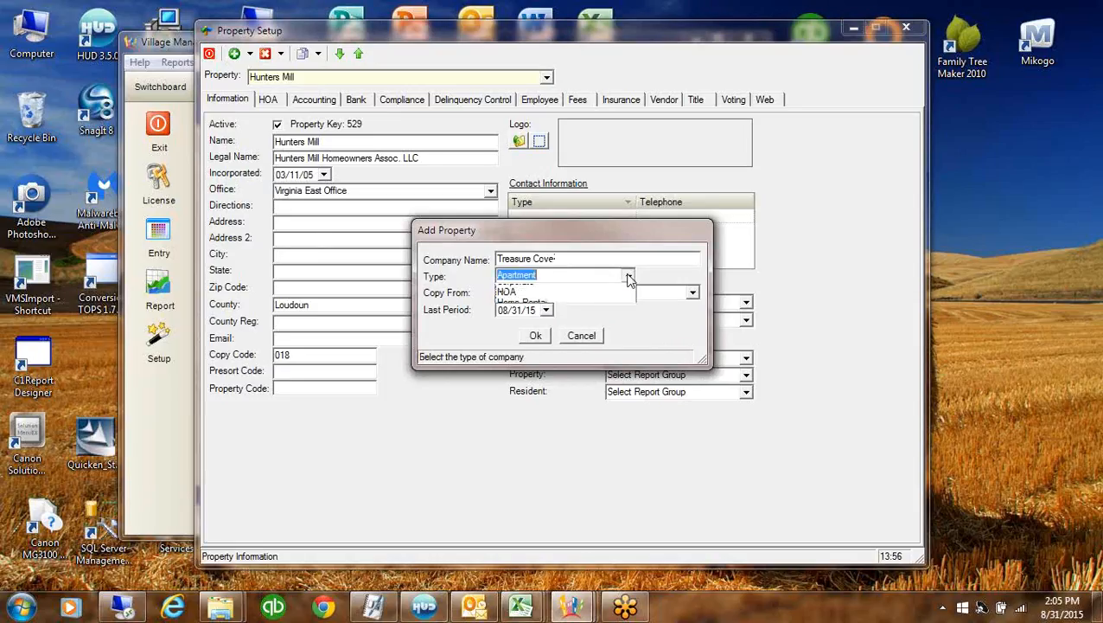
pyautogui.click(509, 333)
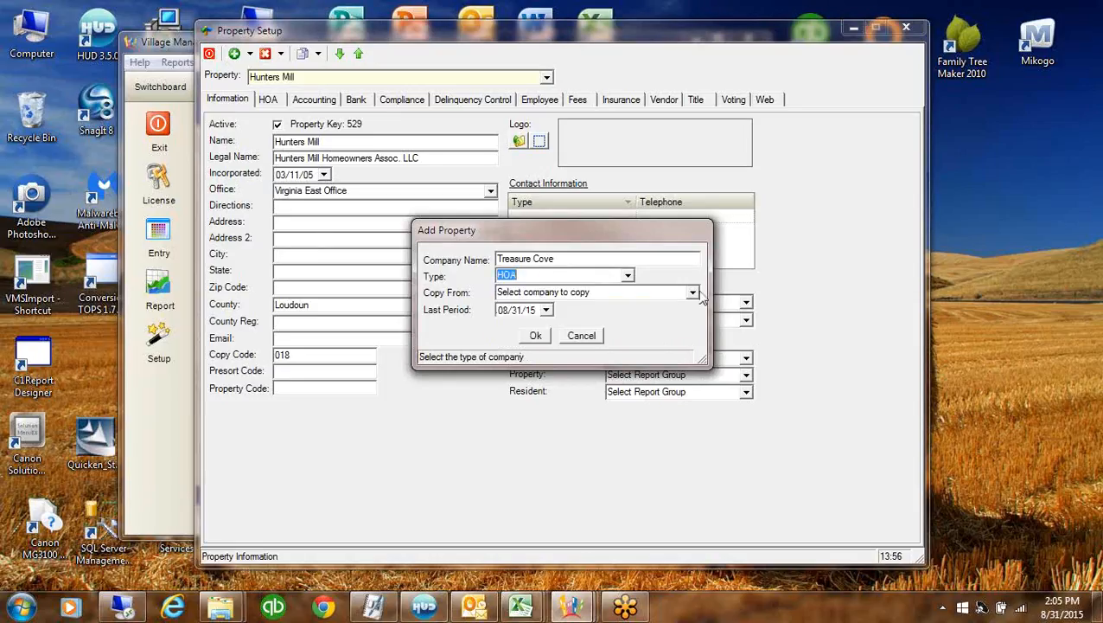
pyautogui.click(692, 293)
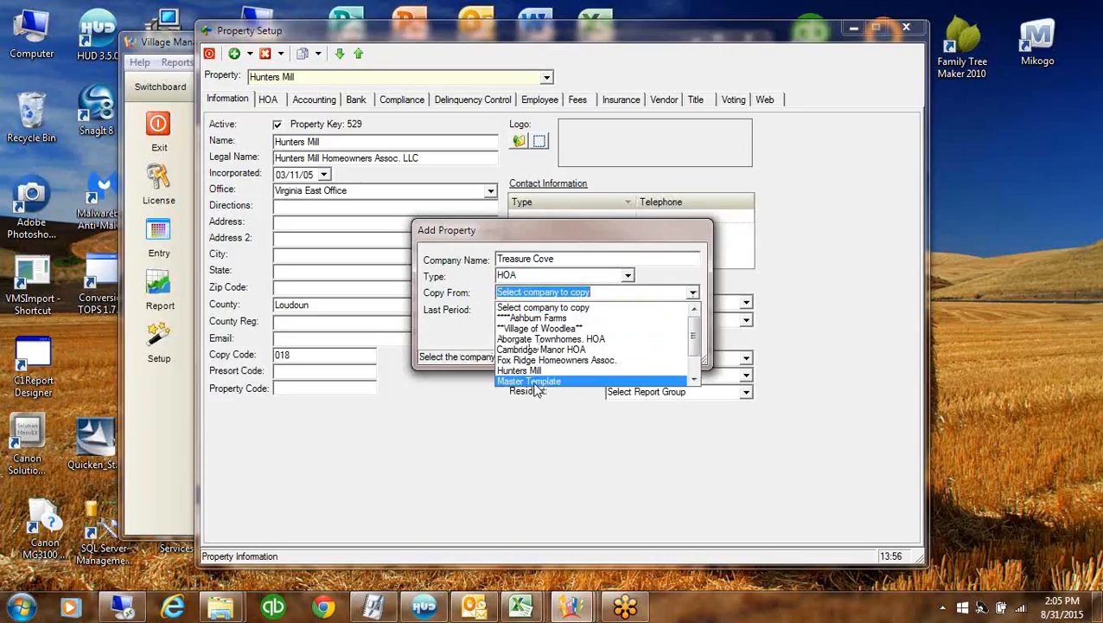
pyautogui.click(532, 381)
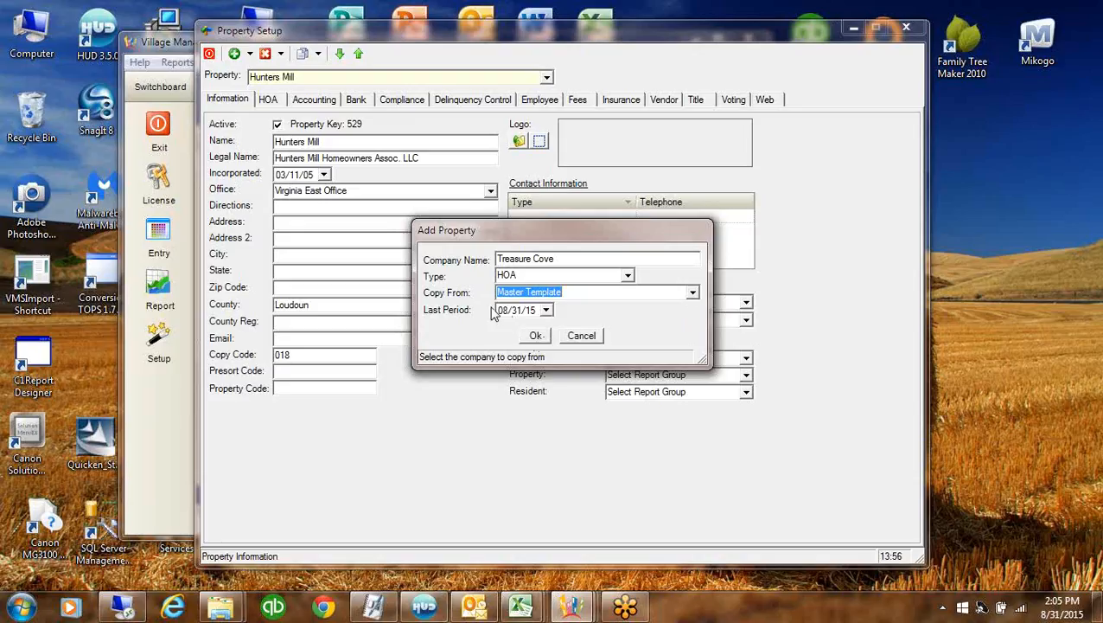
pyautogui.click(535, 336)
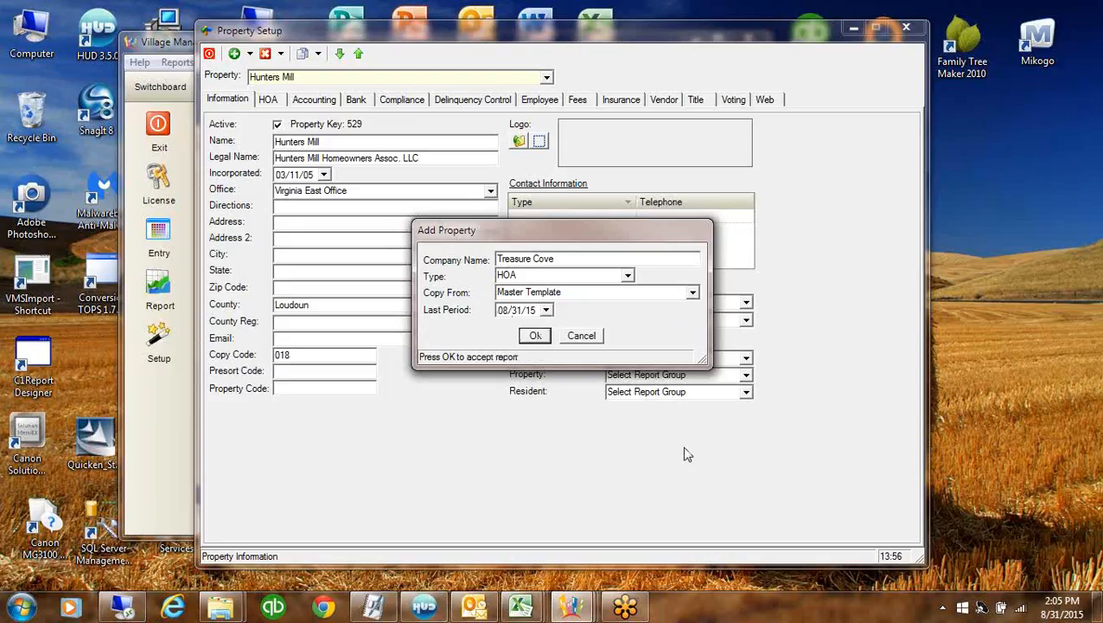
pyautogui.click(536, 336)
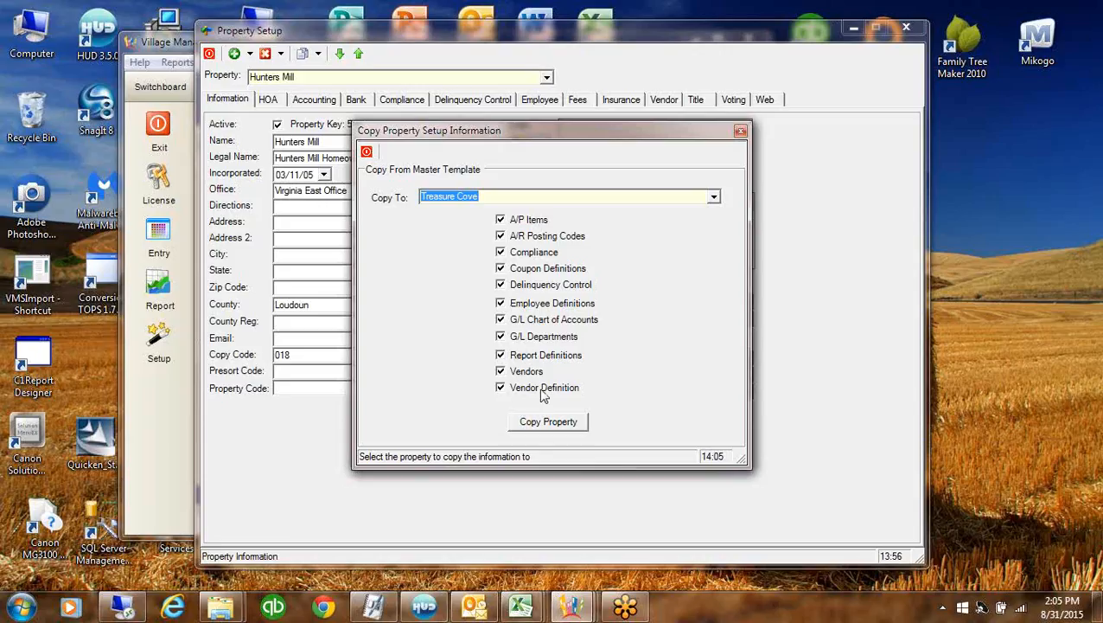
# Copy every Master Template item, vendors and compliance rules included, into Treasure Cove
pyautogui.click(501, 370)
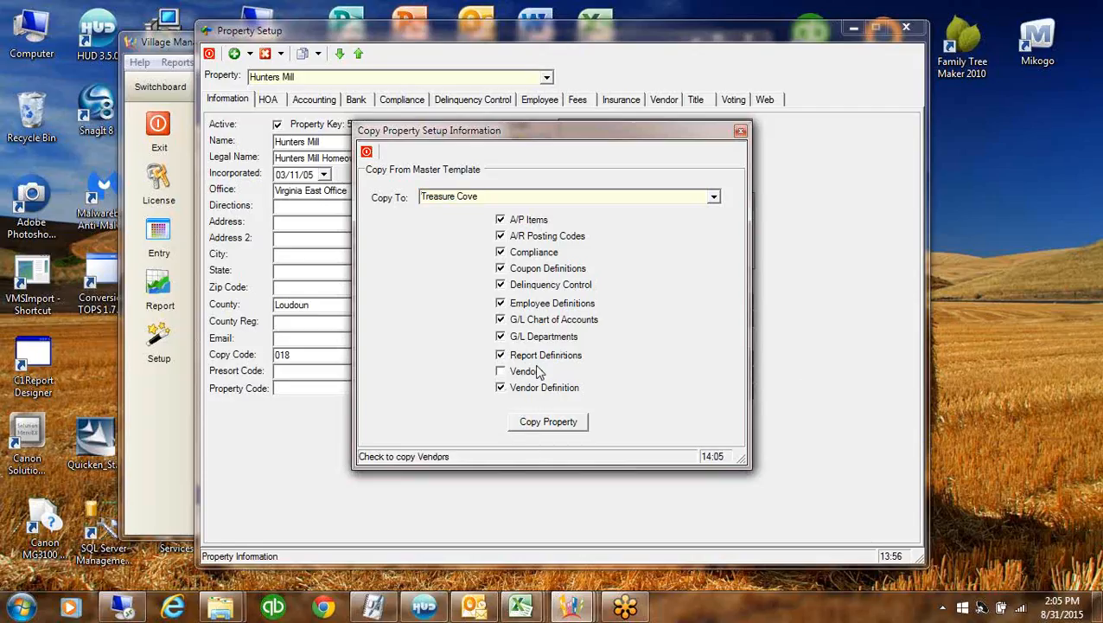
pyautogui.click(501, 371)
pyautogui.click(502, 253)
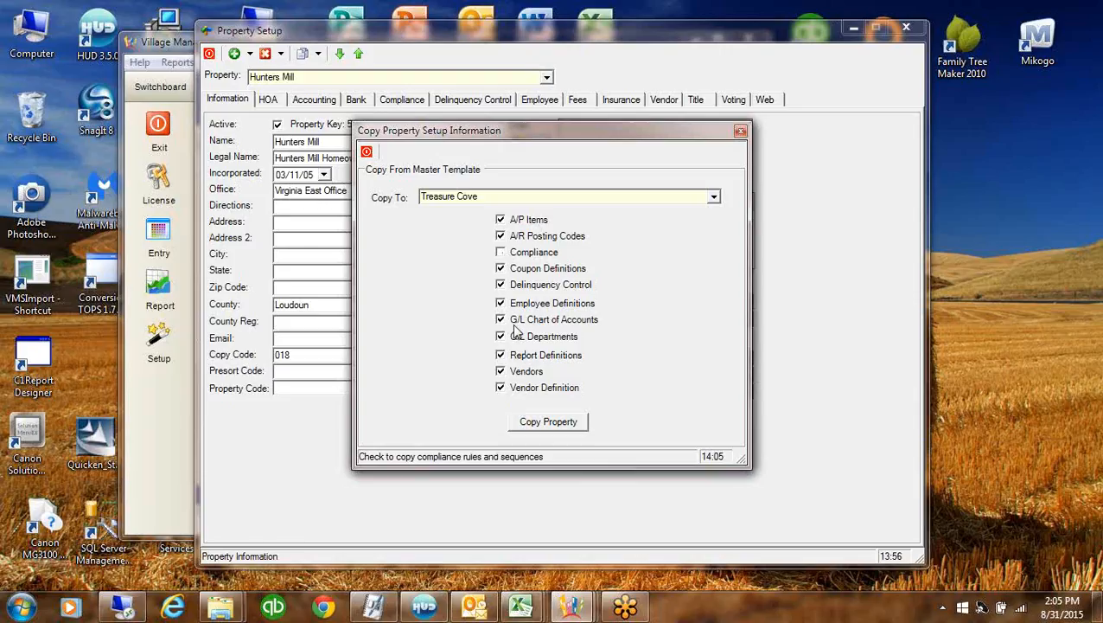
pyautogui.click(513, 252)
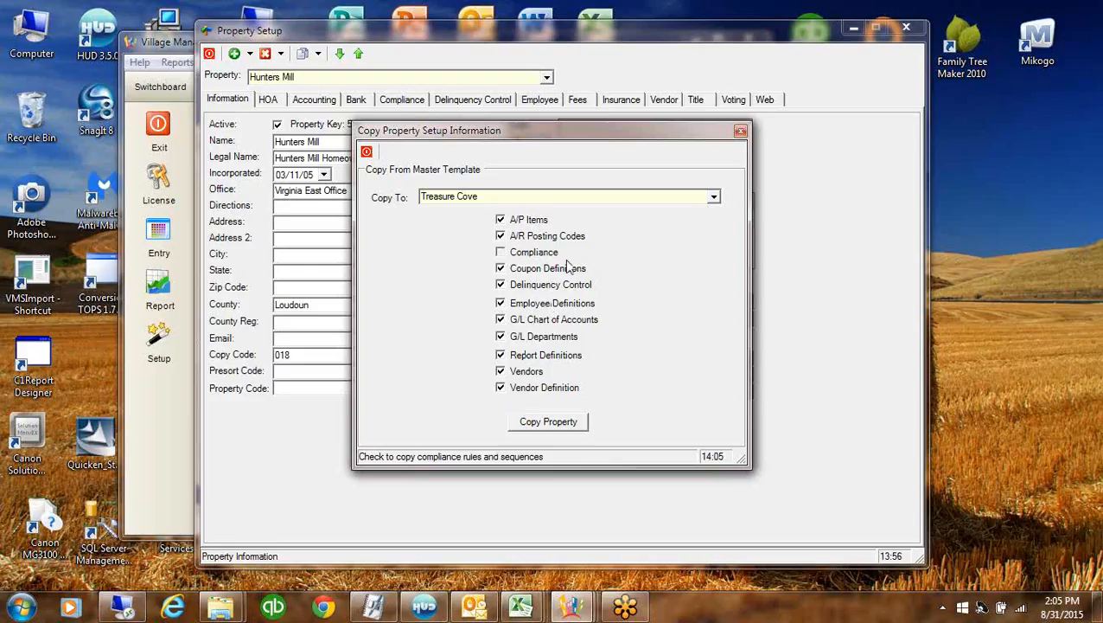
pyautogui.click(569, 423)
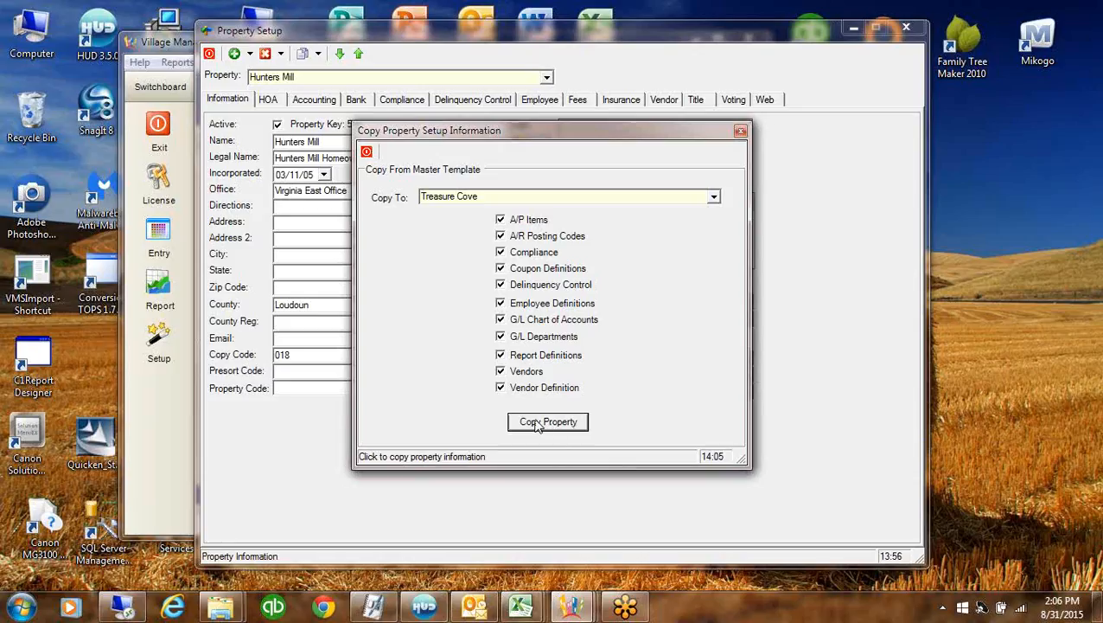
pyautogui.click(538, 422)
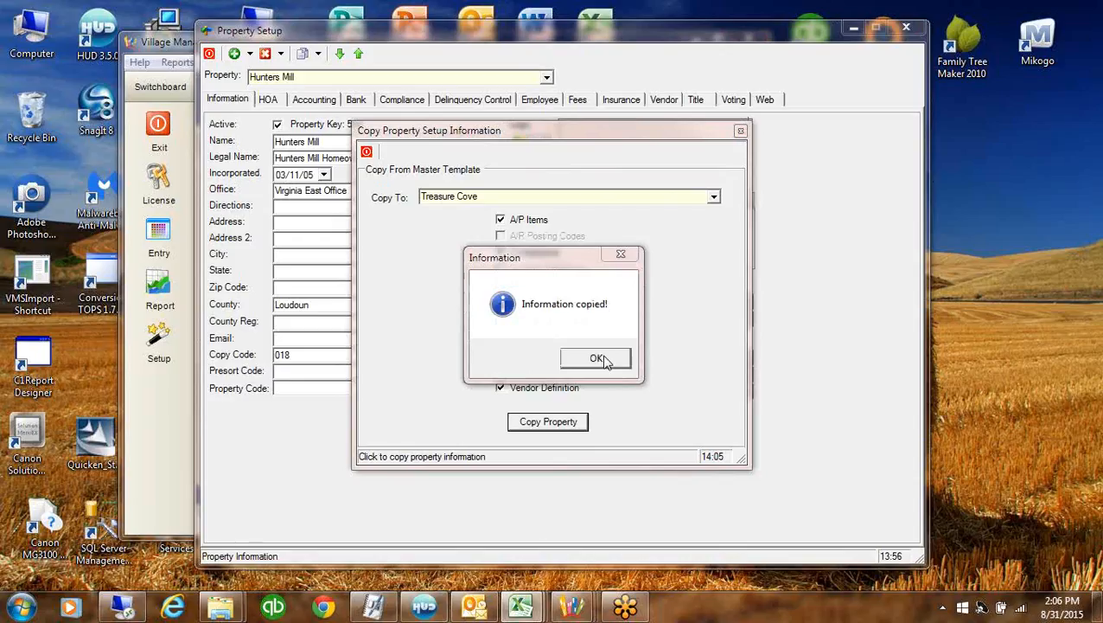
pyautogui.click(598, 356)
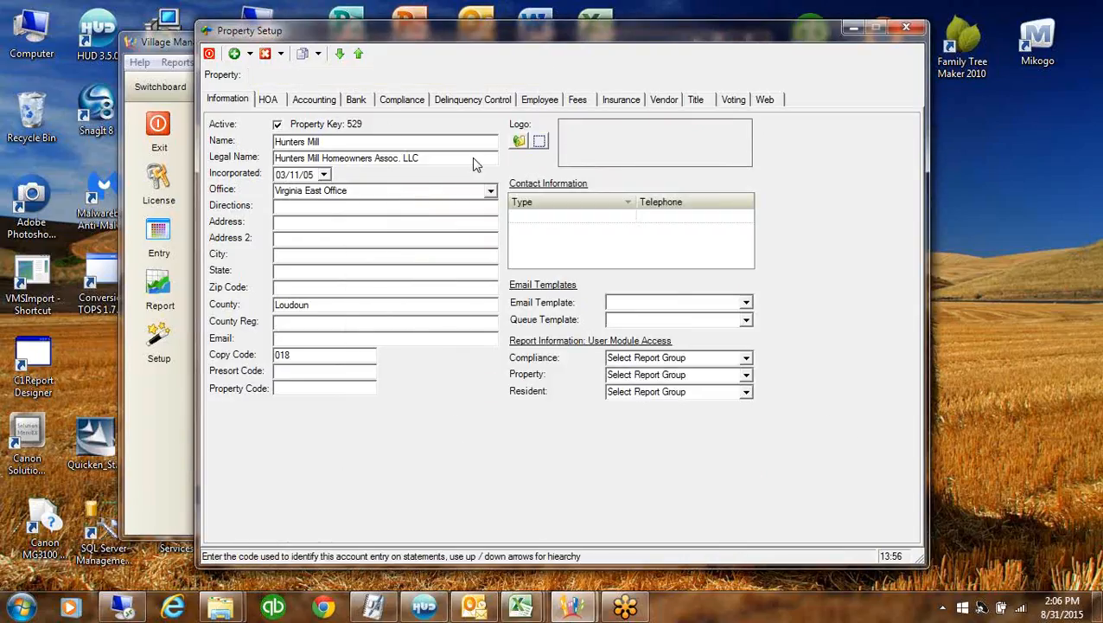
# With Treasure Cove selected, change its office from Washington Office to Virginia East Office
pyautogui.click(342, 286)
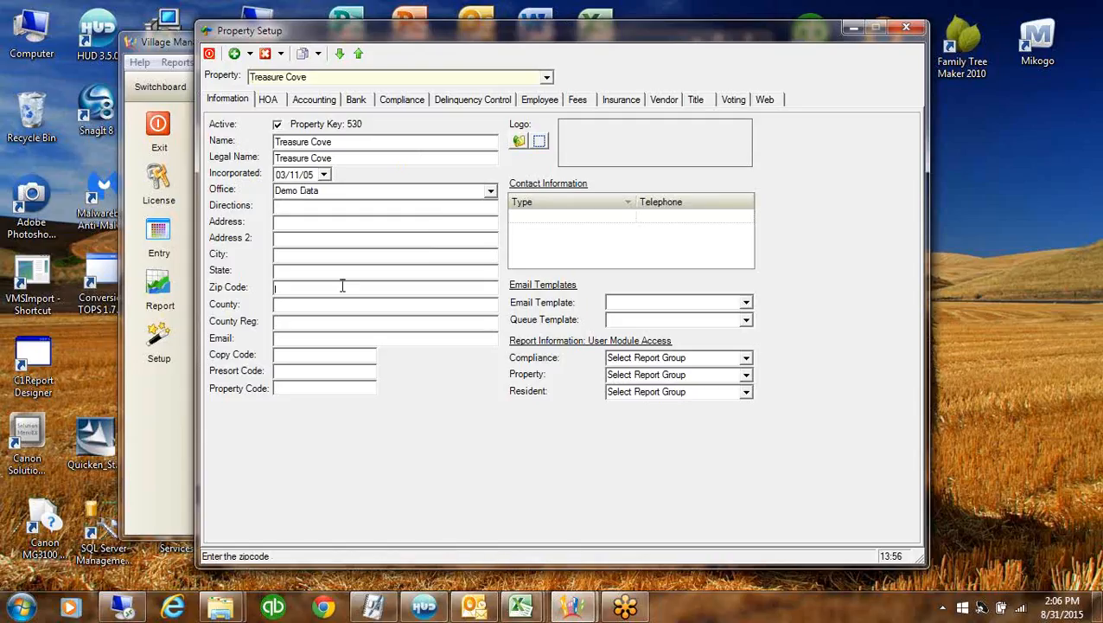
pyautogui.click(547, 78)
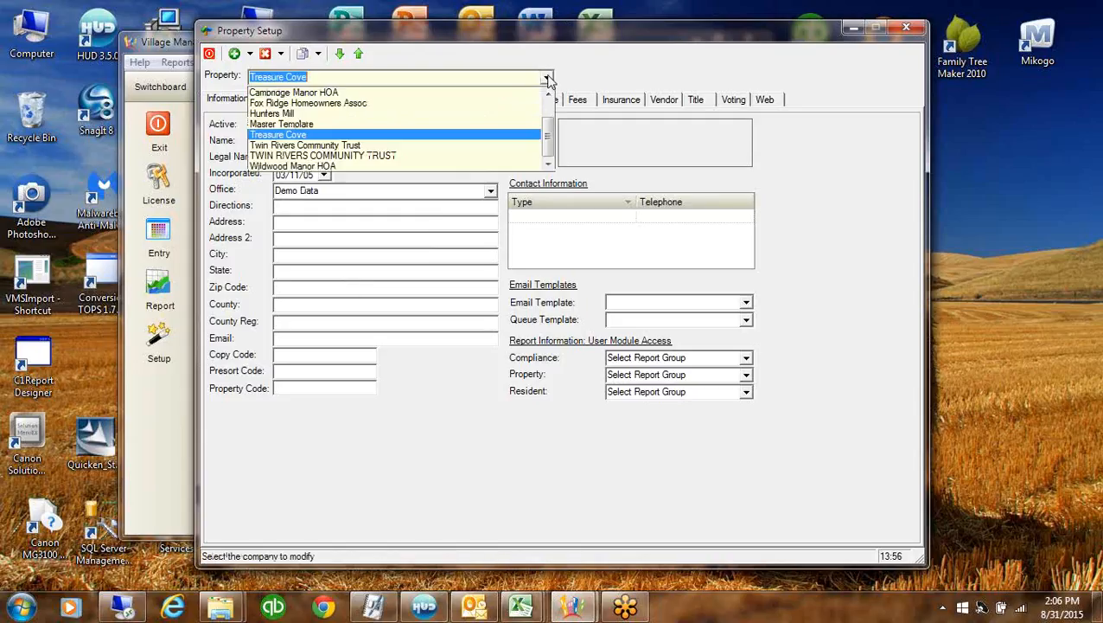
pyautogui.click(279, 136)
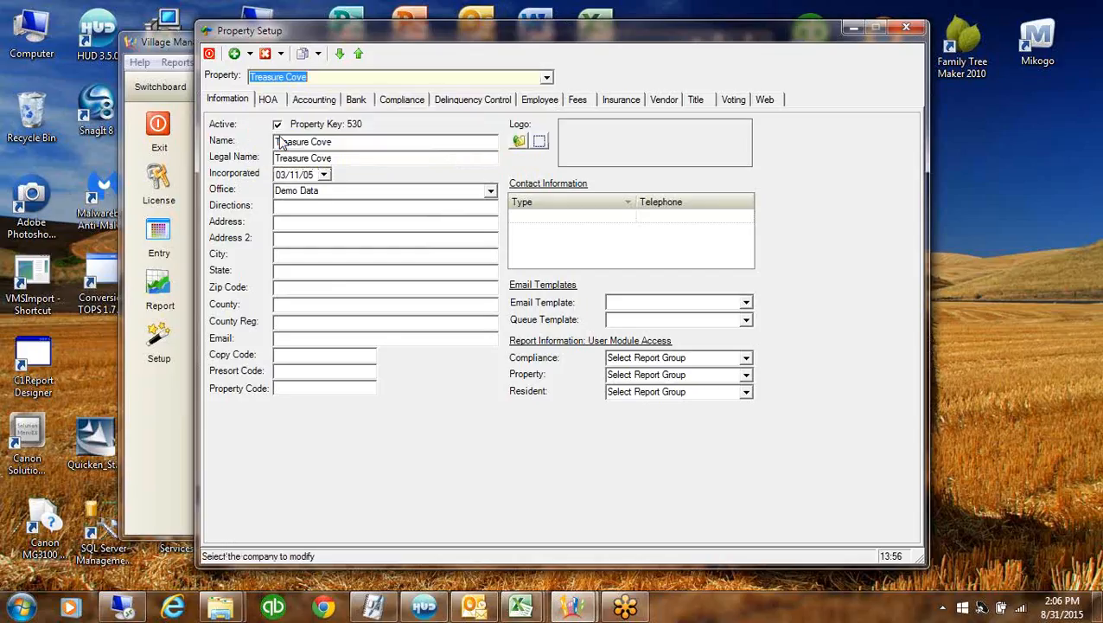
pyautogui.click(390, 190)
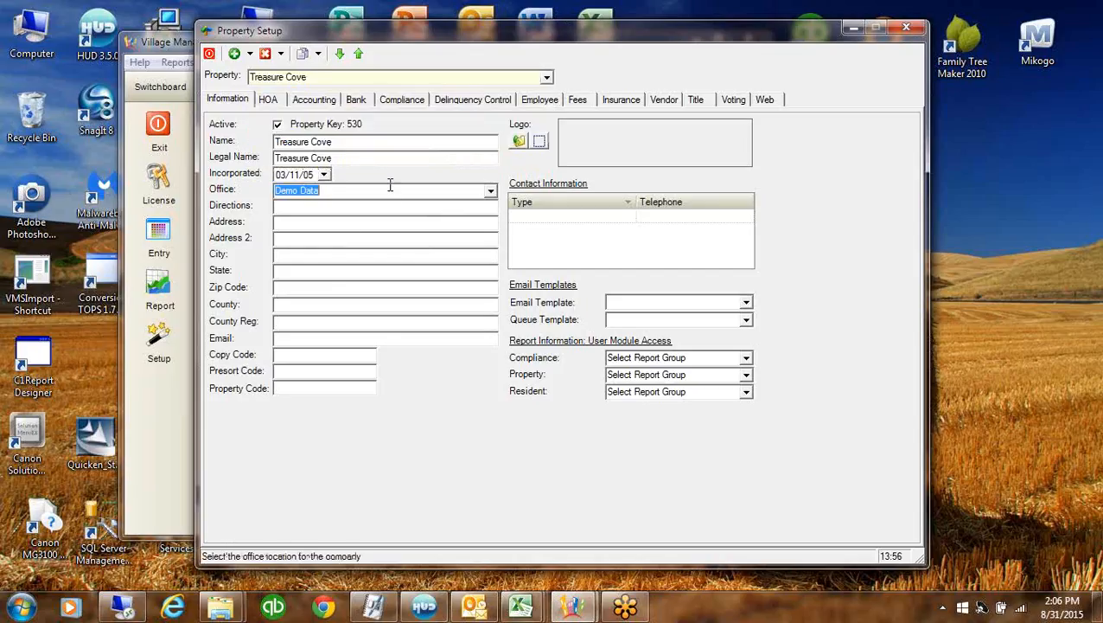
pyautogui.click(490, 192)
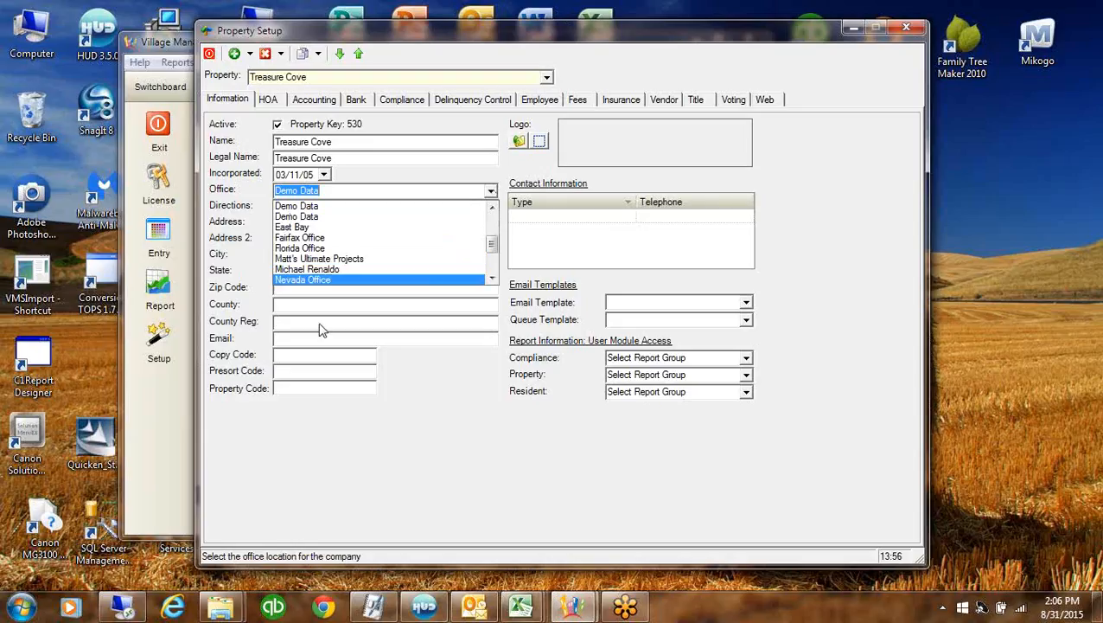
pyautogui.scroll(-3, 346, 259)
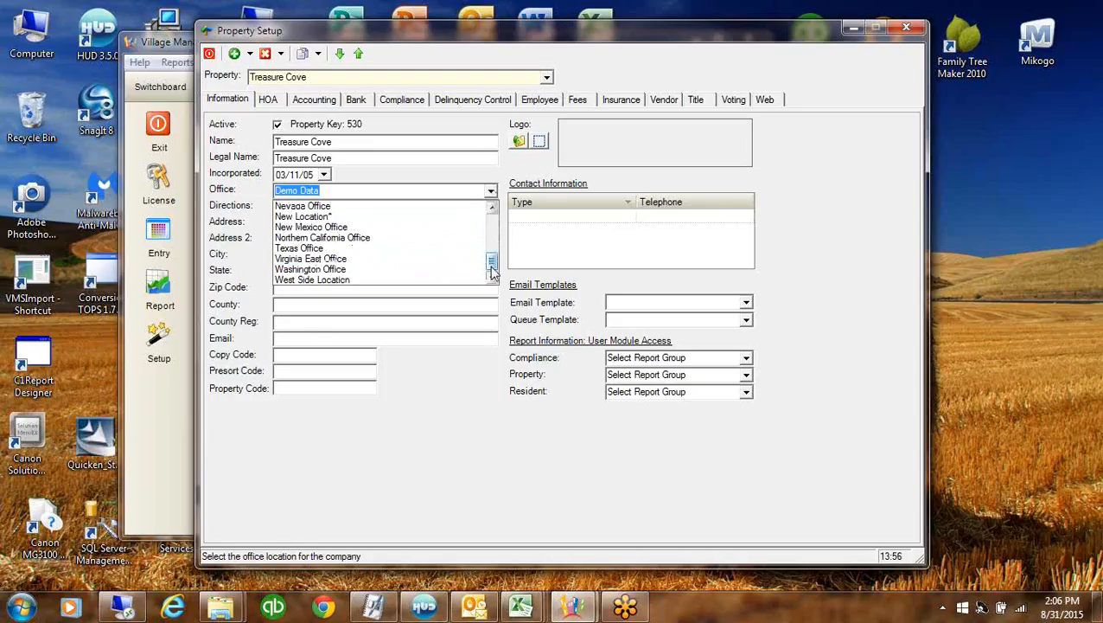
pyautogui.click(351, 269)
pyautogui.click(348, 269)
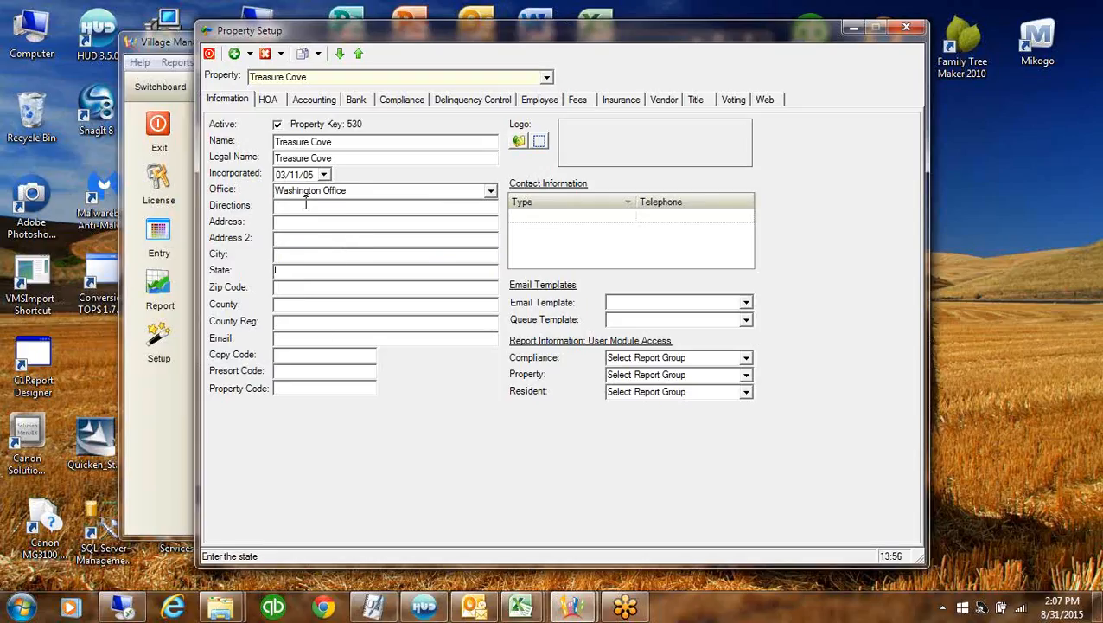
pyautogui.click(376, 190)
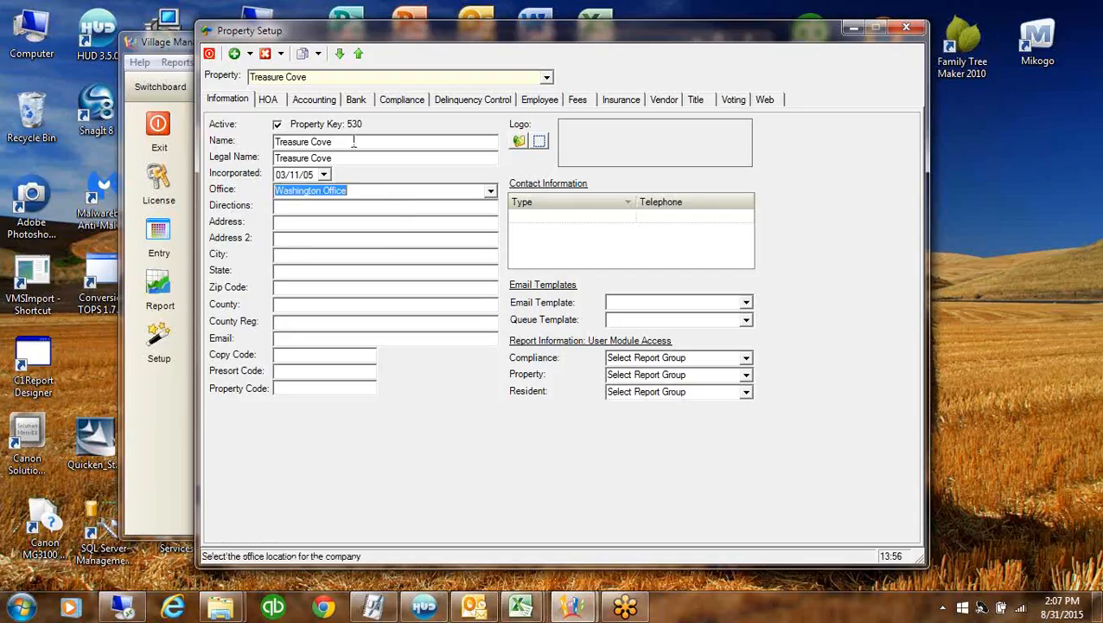
pyautogui.click(353, 142)
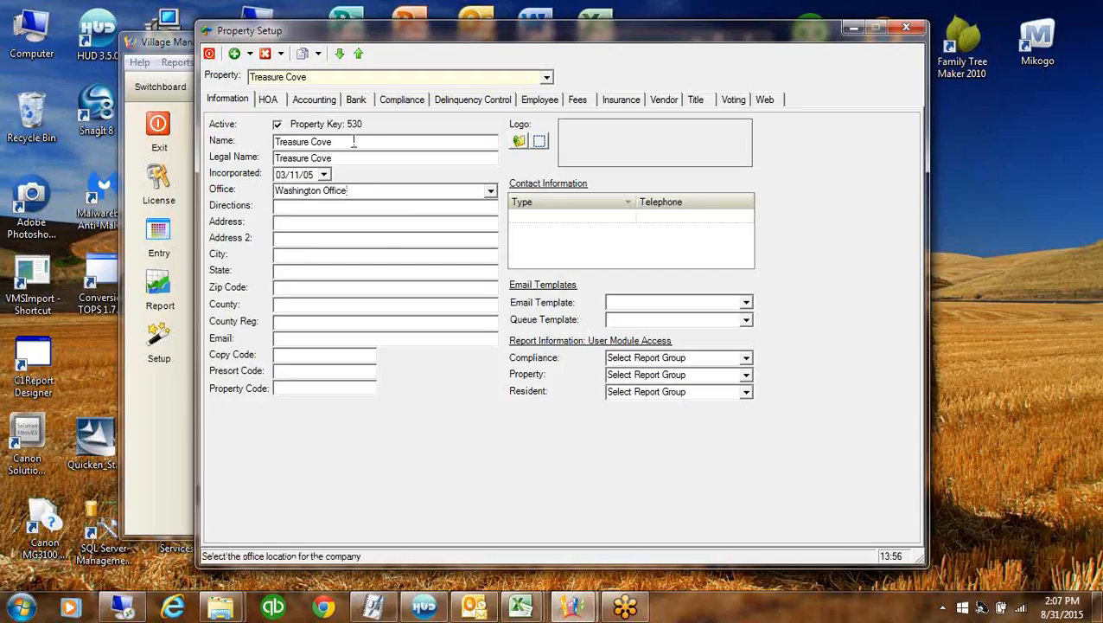
pyautogui.click(489, 192)
pyautogui.click(313, 259)
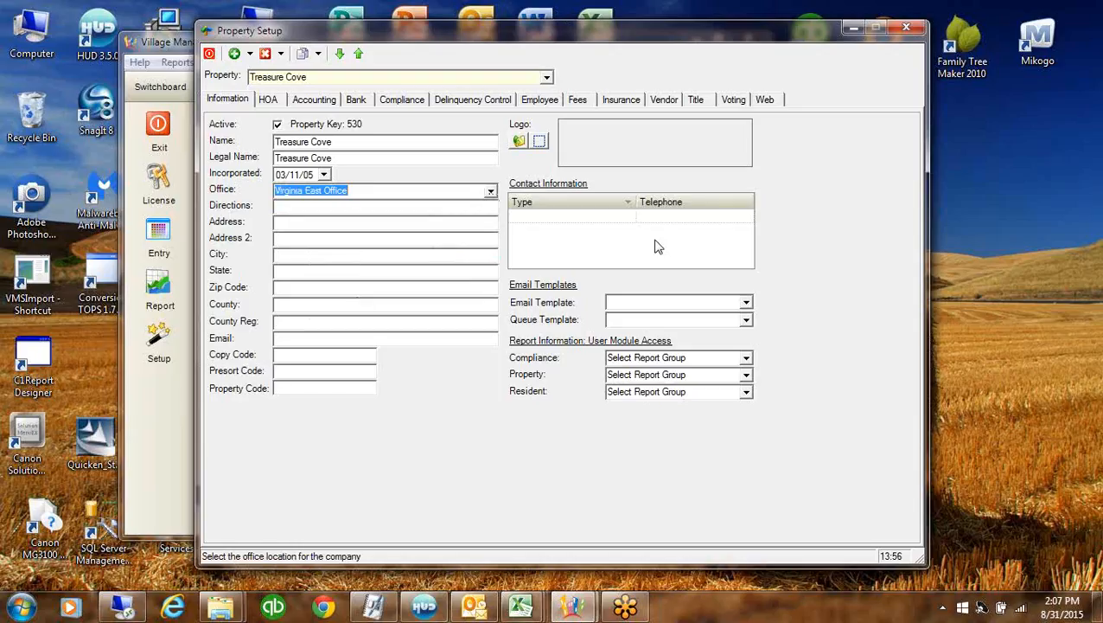
# In the GL information settings, set the net income category to Equity
pyautogui.click(313, 101)
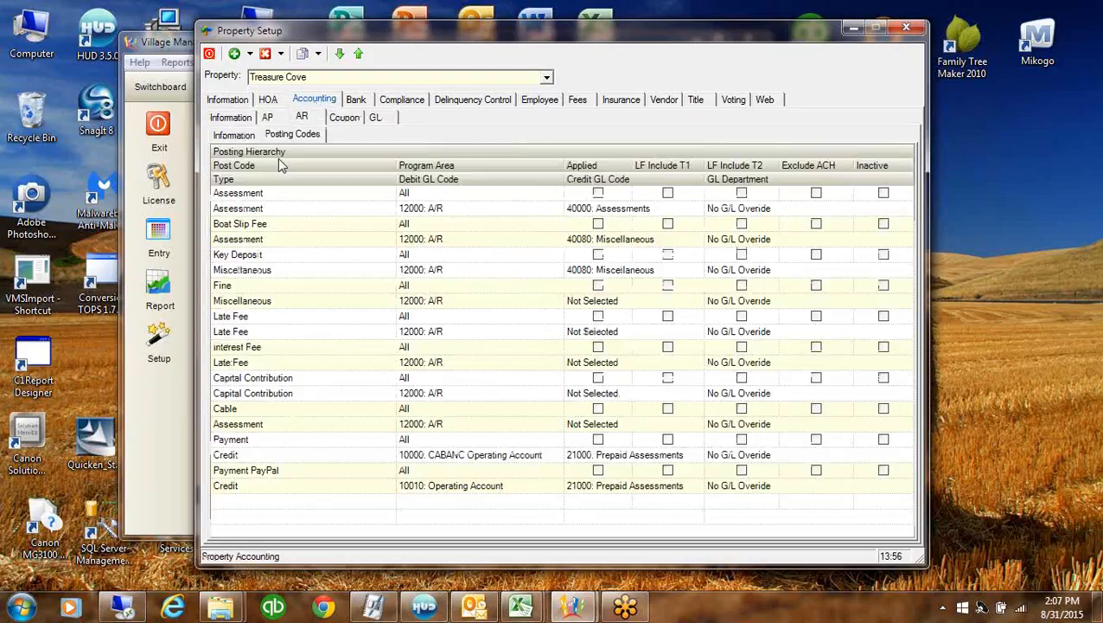
pyautogui.click(376, 118)
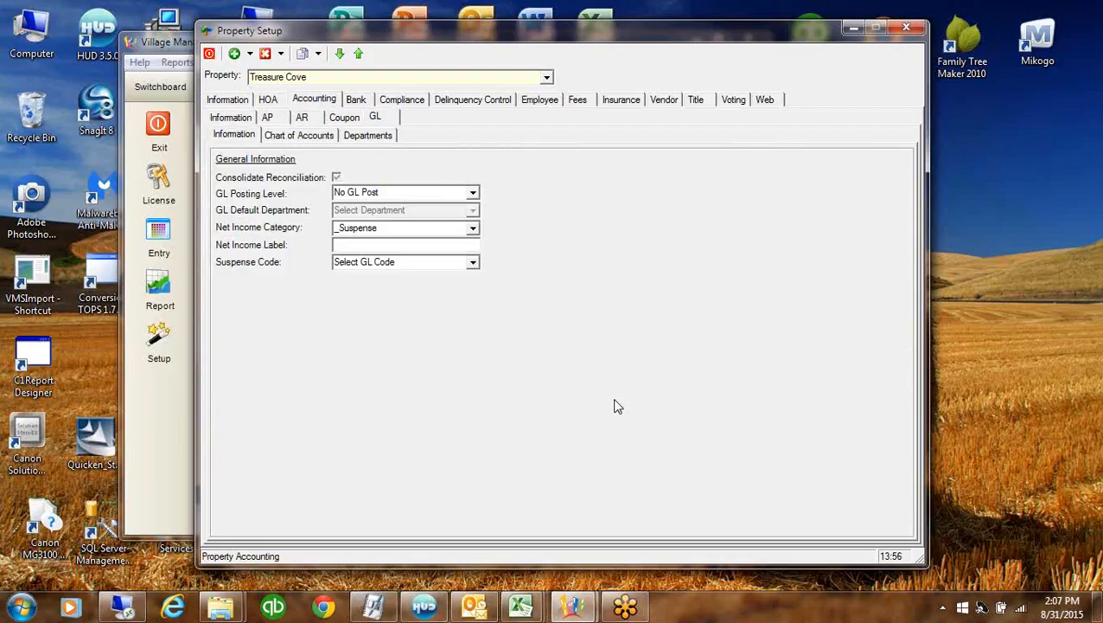
pyautogui.click(393, 193)
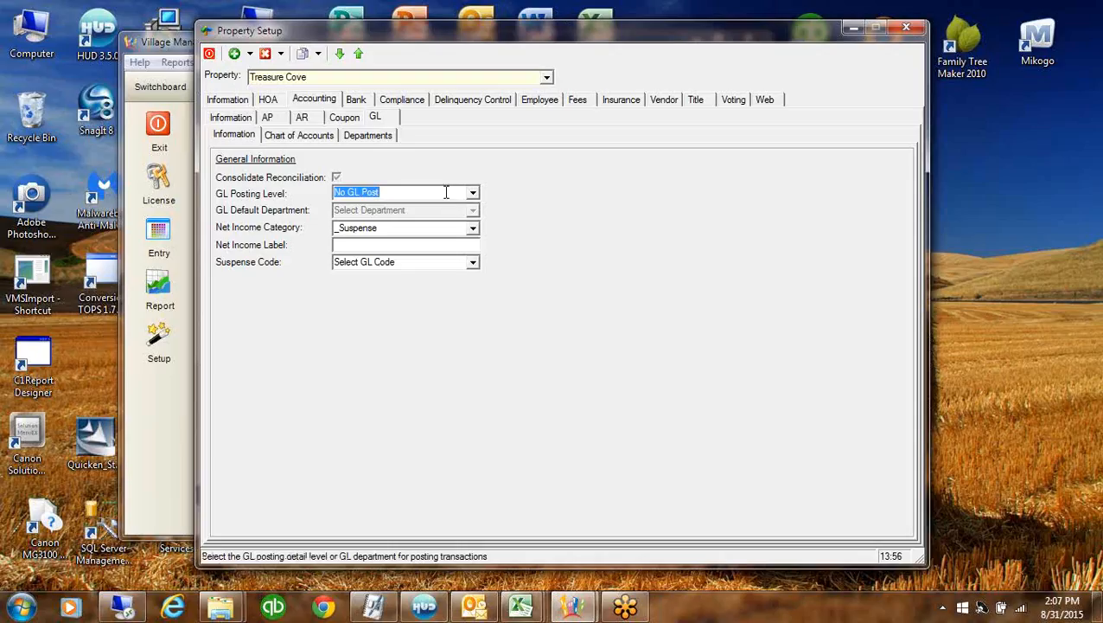
pyautogui.click(473, 229)
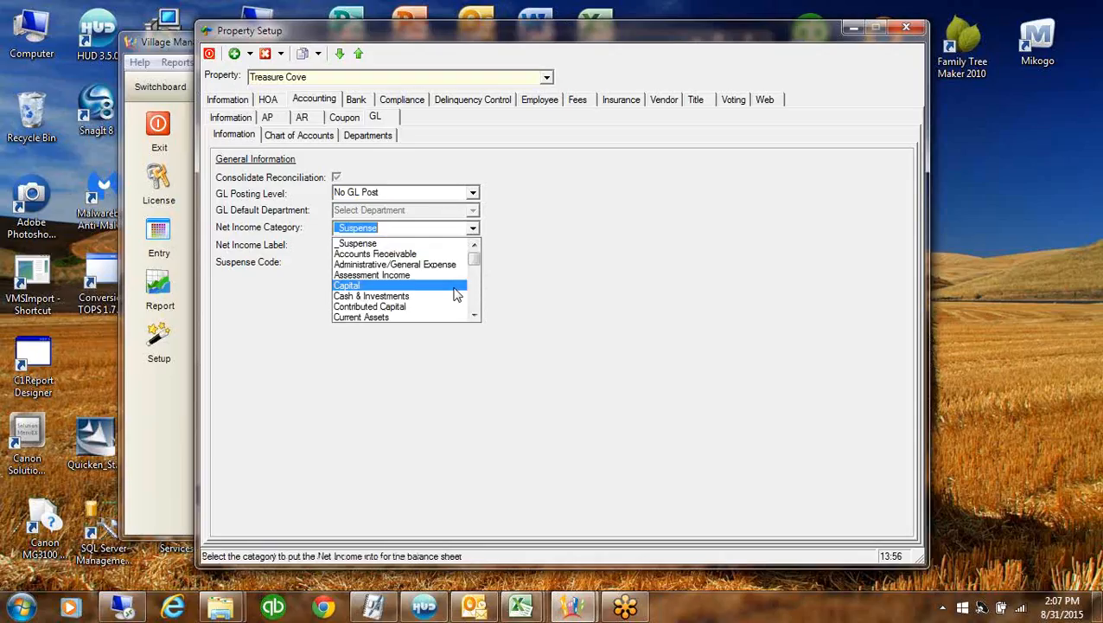
pyautogui.scroll(-2, 475, 313)
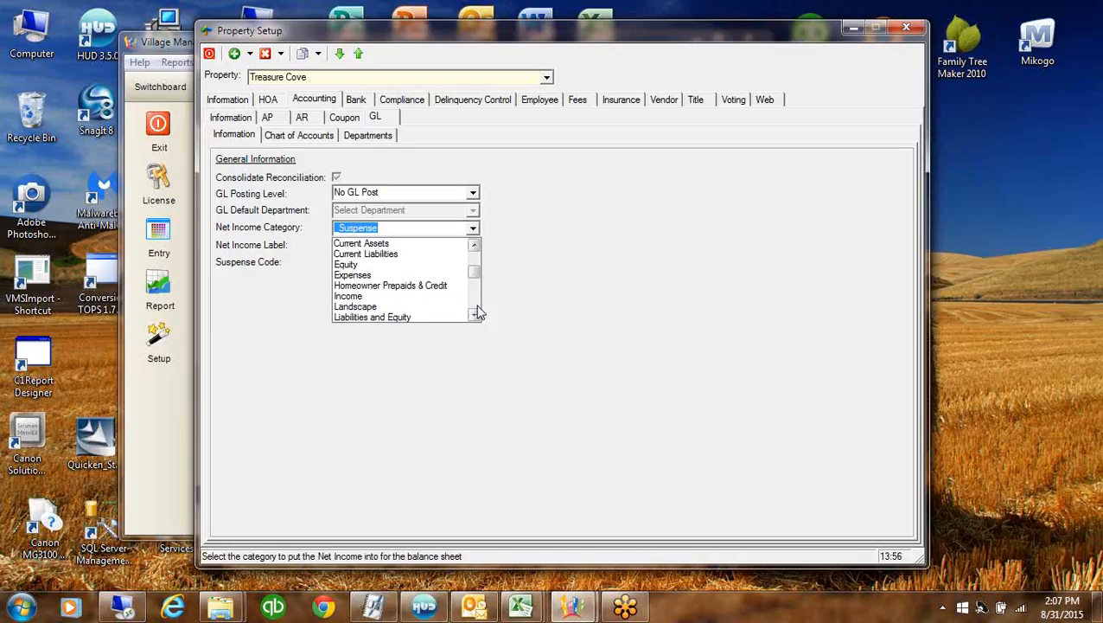
pyautogui.click(413, 264)
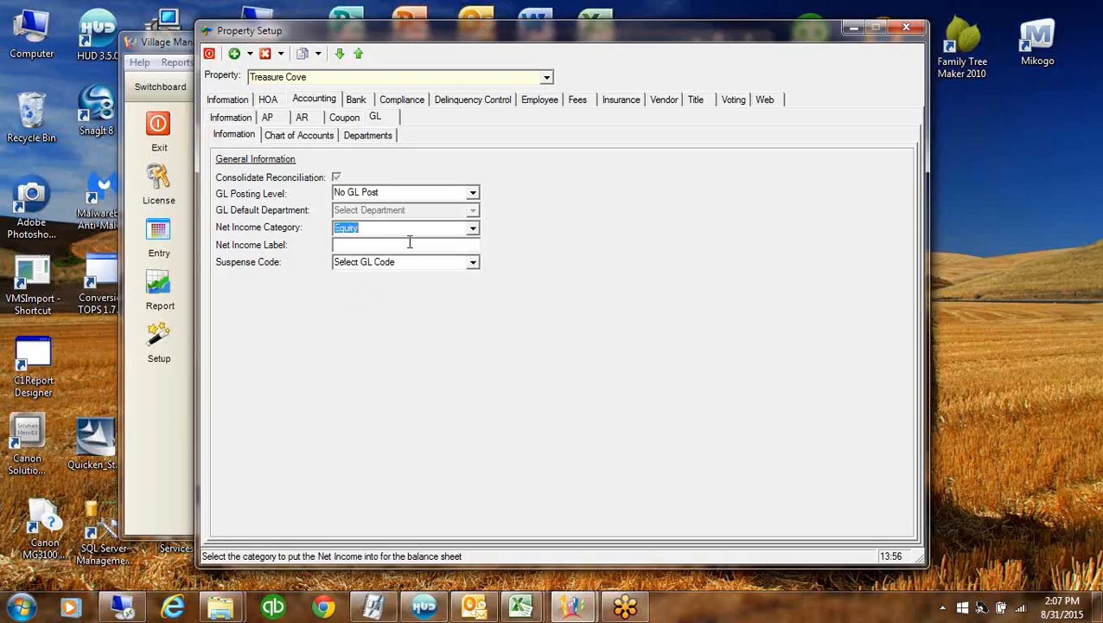
pyautogui.click(366, 226)
# Set the suspense code to 99999: Suspense and the net income label to Net Income/(Loss)
pyautogui.click(473, 263)
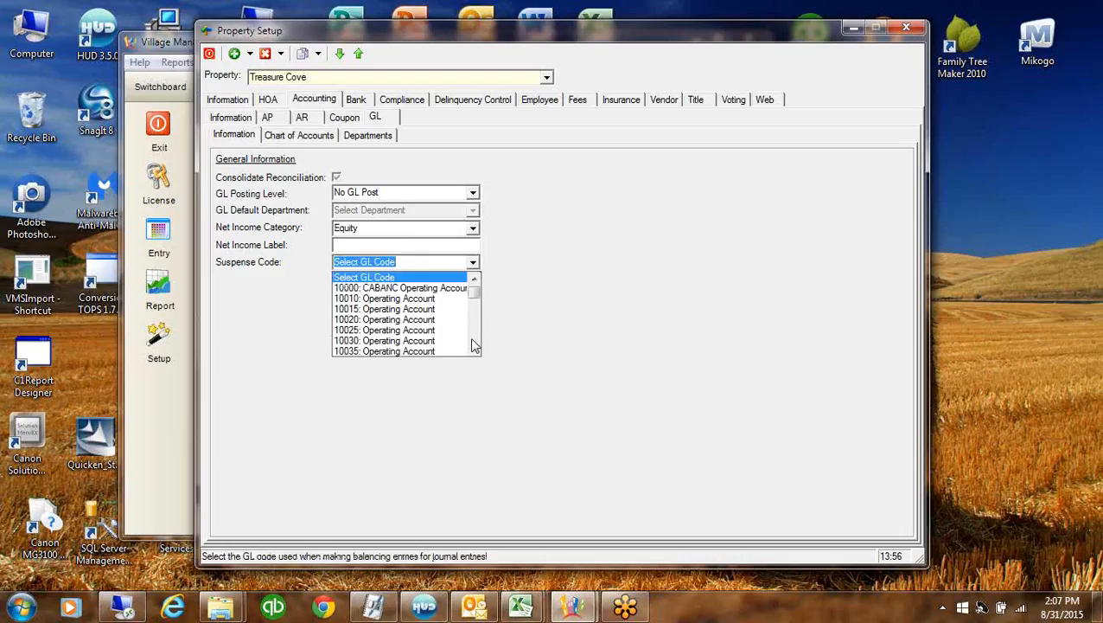
pyautogui.click(473, 339)
pyautogui.moveTo(476, 297); pyautogui.dragTo(479, 357)
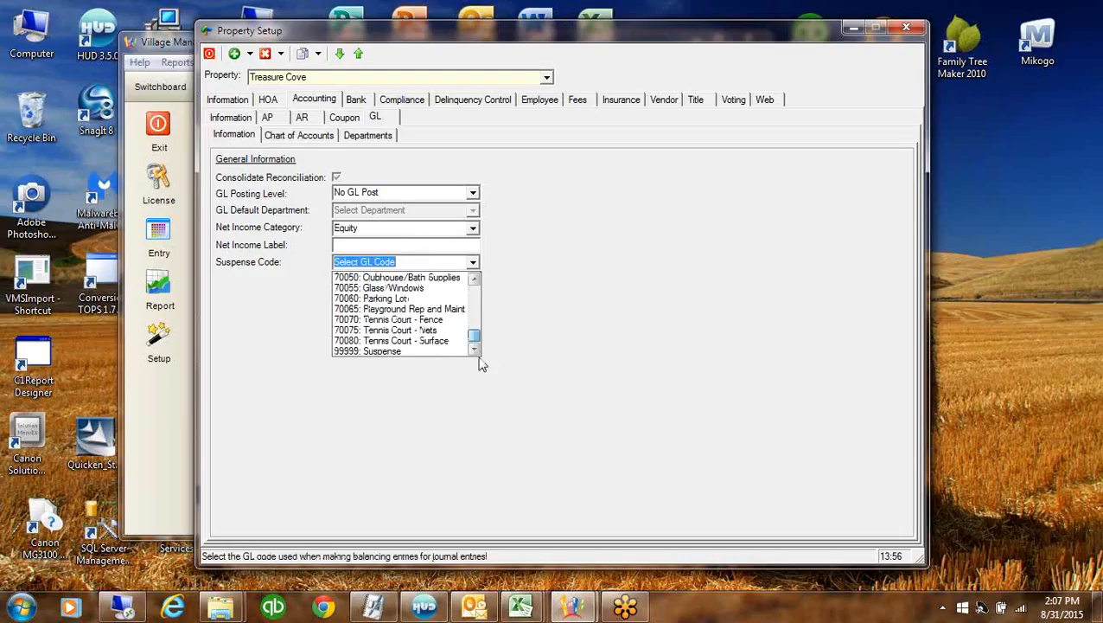
pyautogui.click(391, 352)
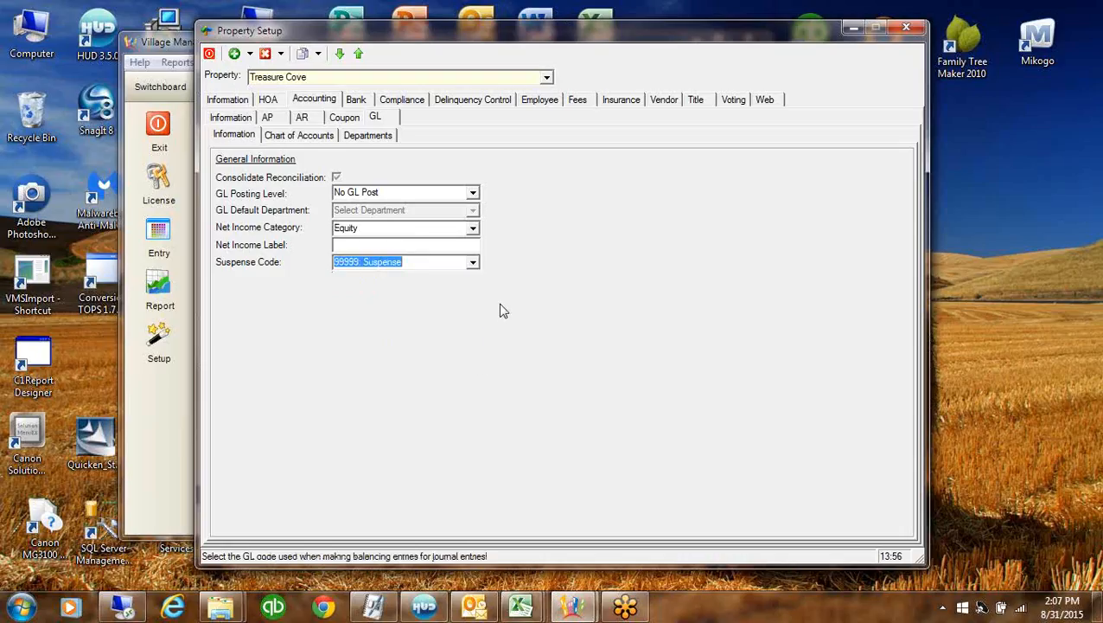
pyautogui.click(427, 247)
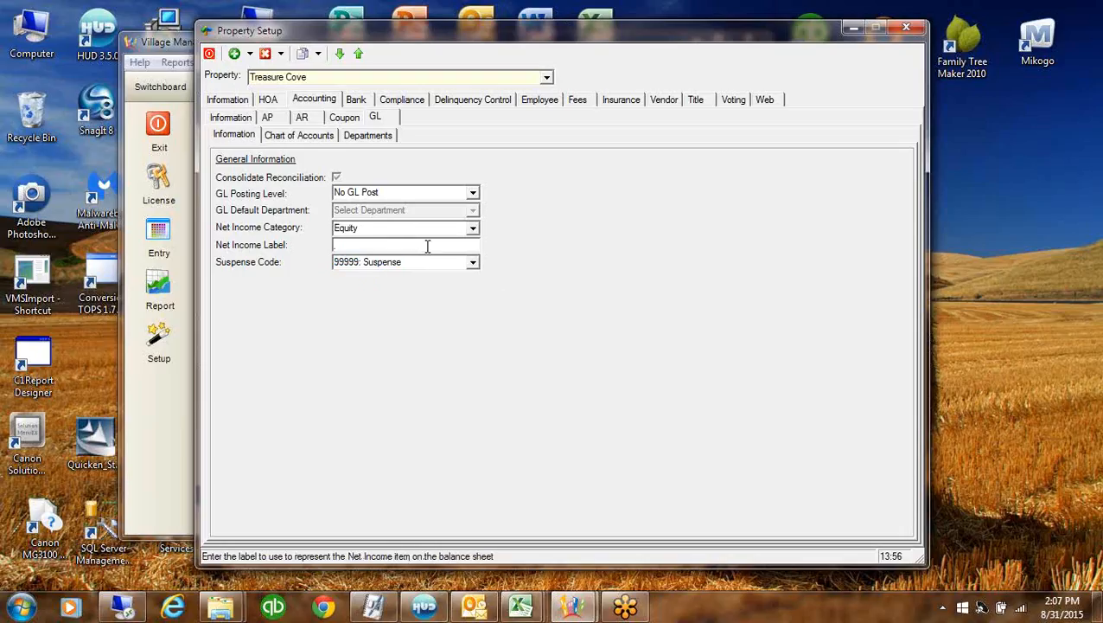
pyautogui.write('Net Income/(Loss)')
pyautogui.hotkey('shift', 'Tab')
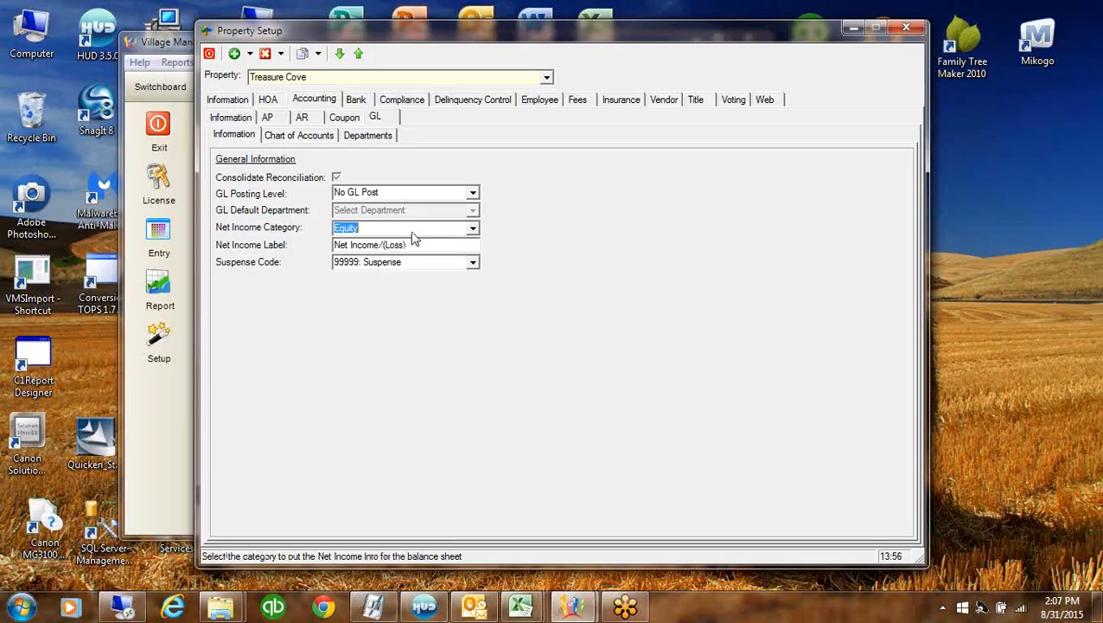
# Review the GL departments and chart of accounts, then bring up the bank setup
pyautogui.click(372, 135)
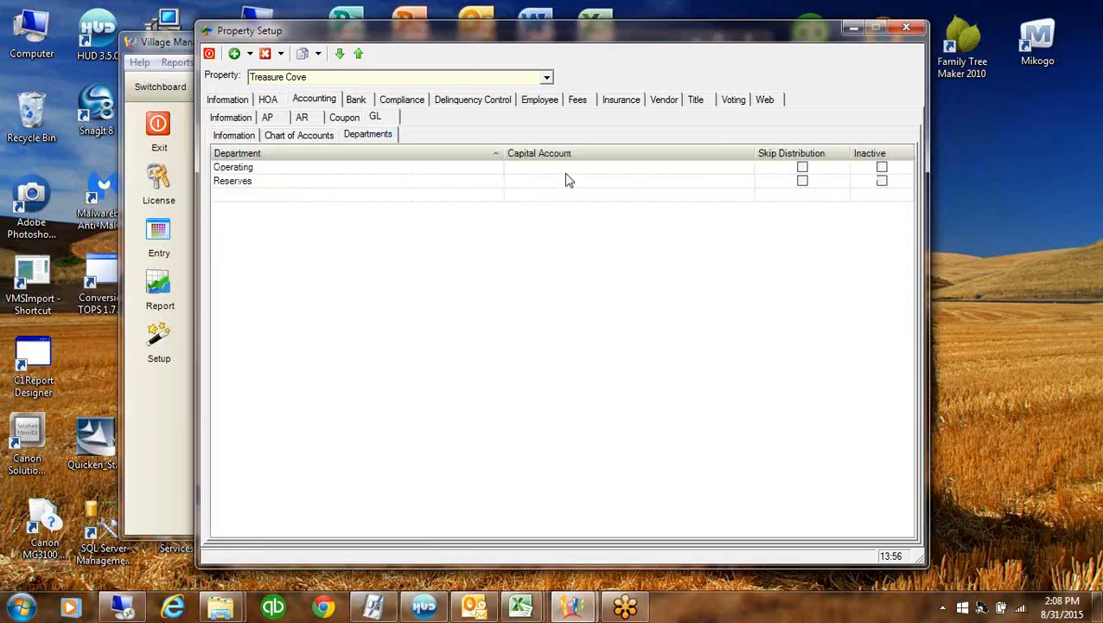
pyautogui.click(299, 137)
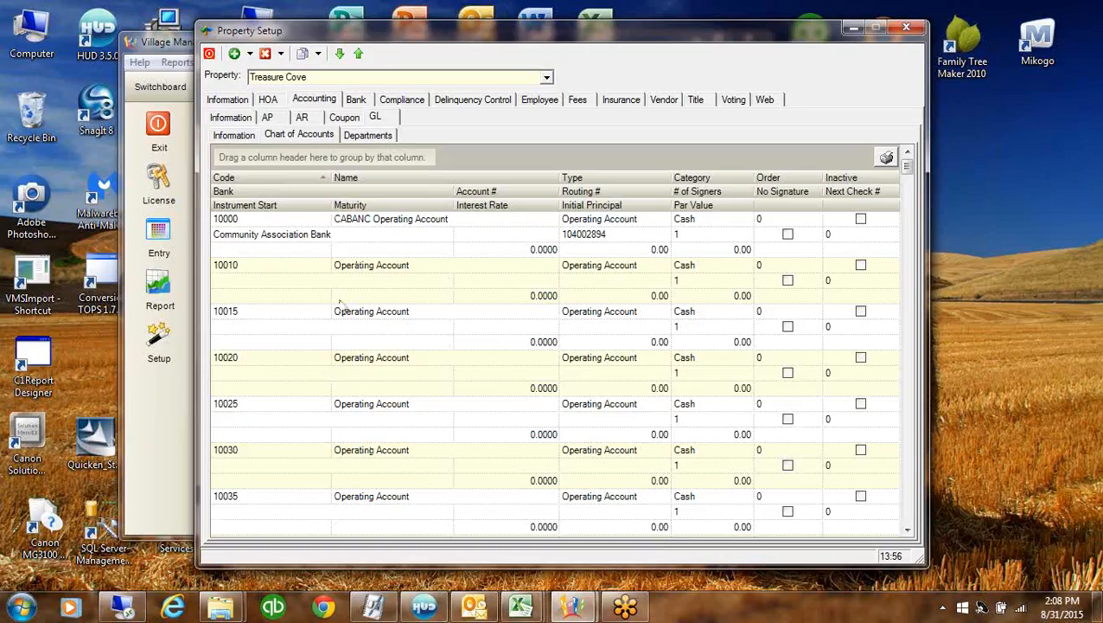
pyautogui.click(384, 222)
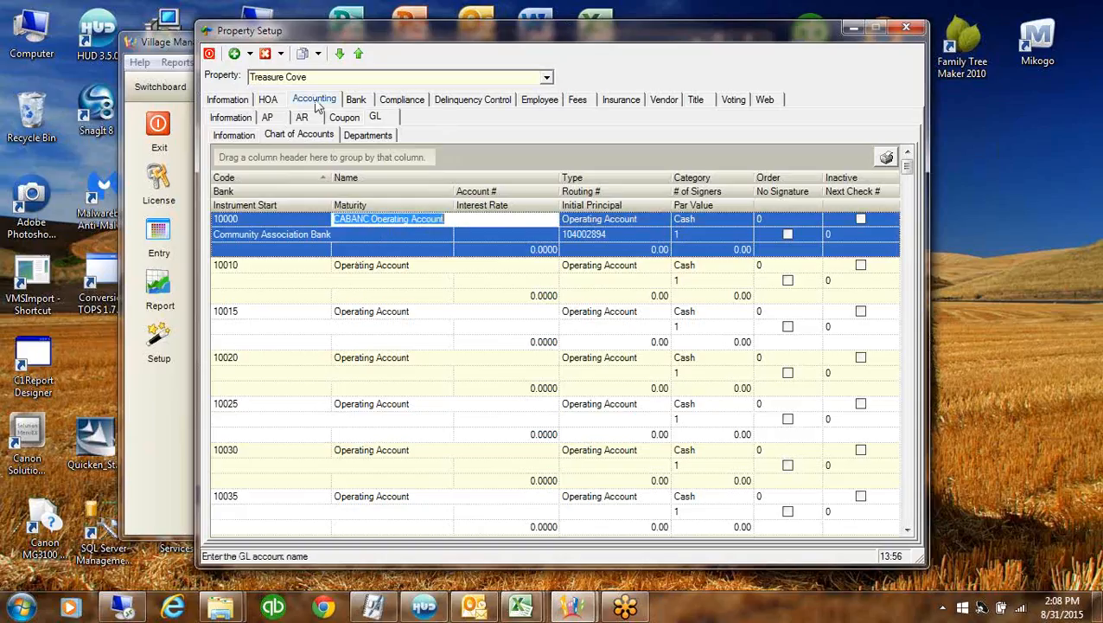
pyautogui.click(358, 104)
# Add Alliance Financial Services from the available bank list to Treasure Cove's banks
pyautogui.rightClick(480, 233)
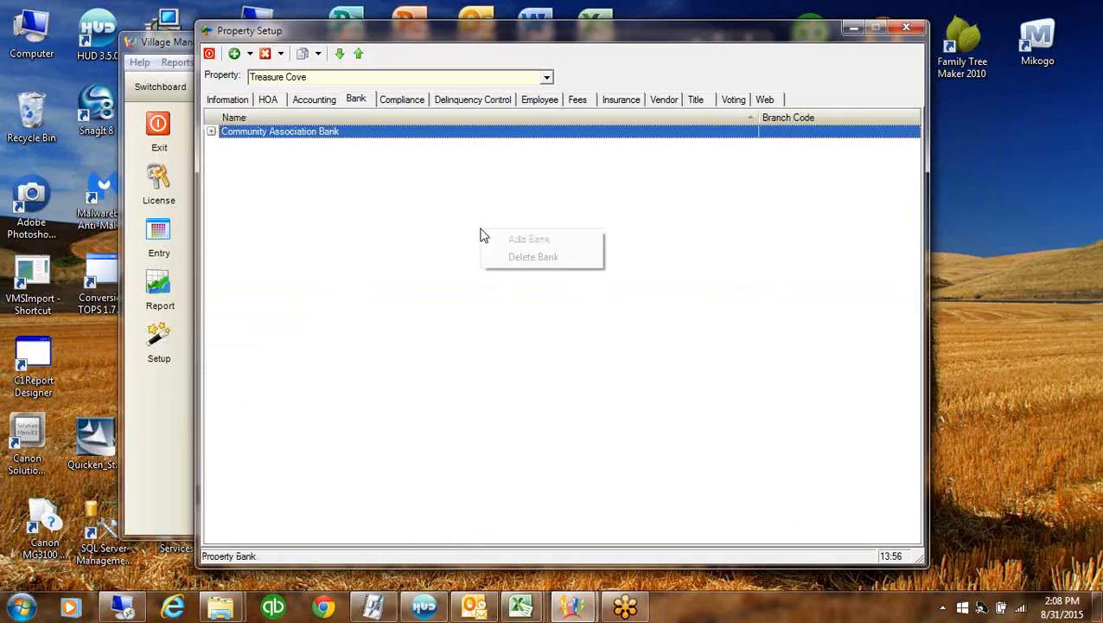
pyautogui.click(533, 243)
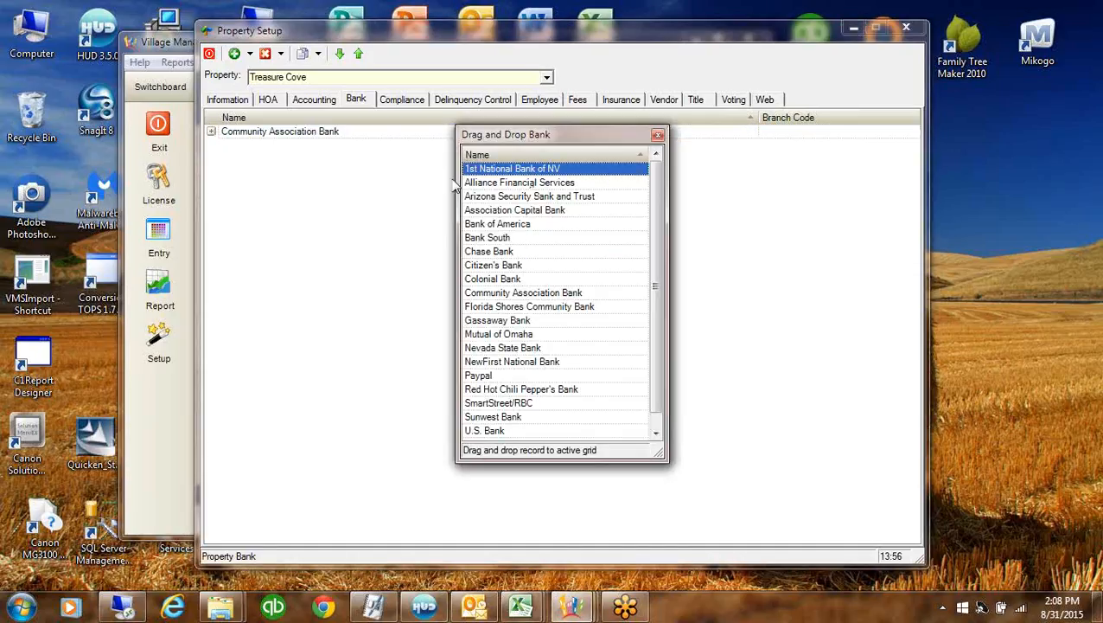
pyautogui.click(493, 183)
pyautogui.moveTo(495, 188); pyautogui.dragTo(350, 211)
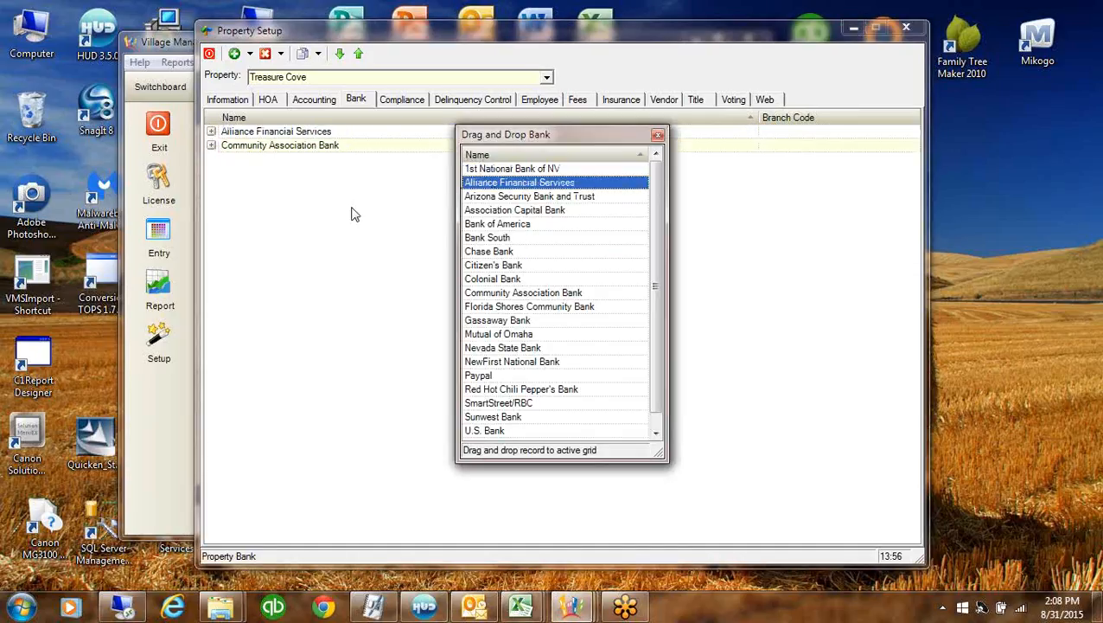
# In the chart of accounts, keep account 10000's bank as Community Association Bank
pyautogui.click(709, 149)
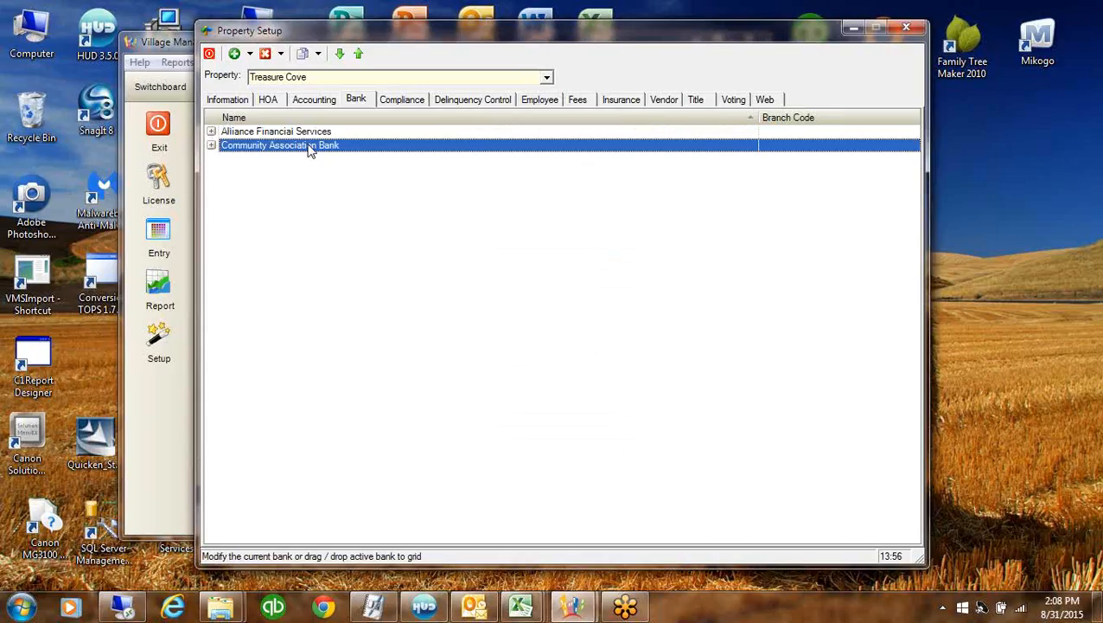
pyautogui.click(314, 99)
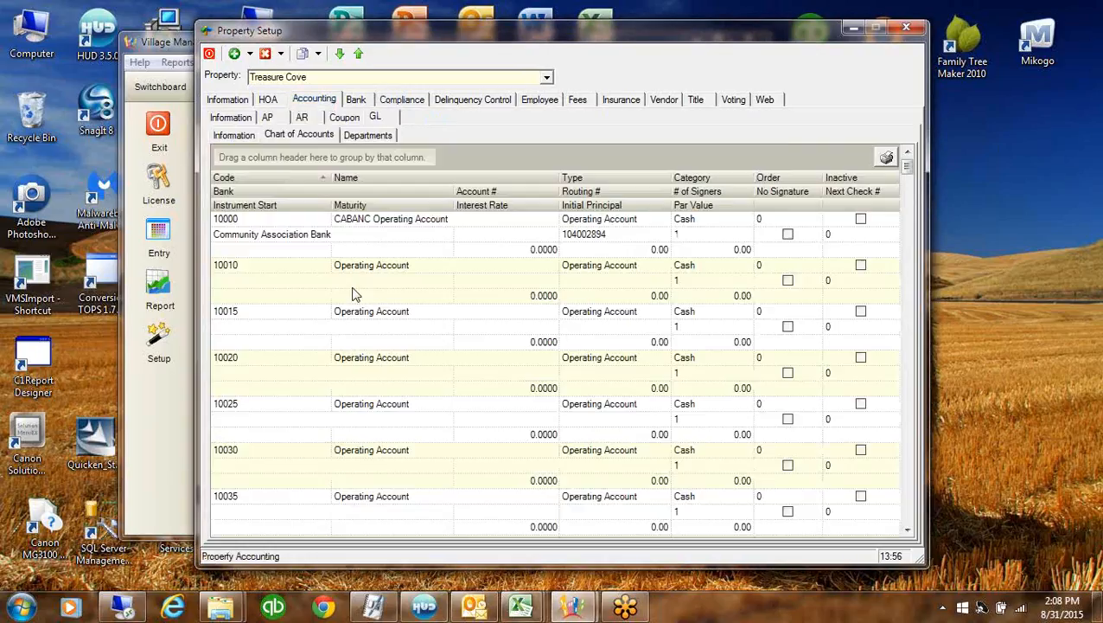
pyautogui.click(364, 237)
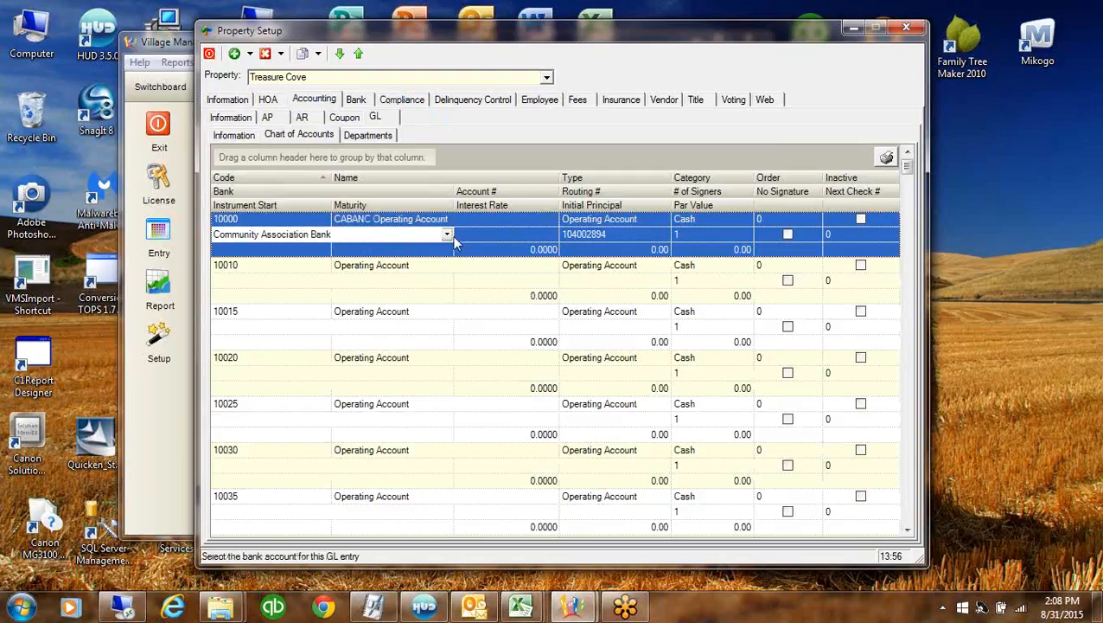
pyautogui.click(447, 236)
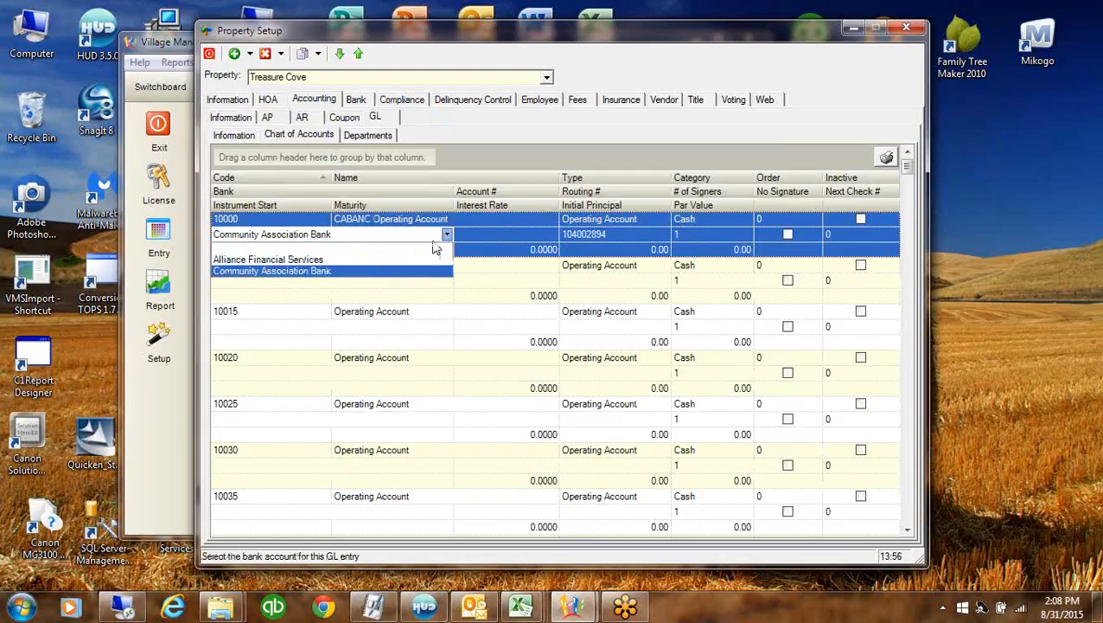
pyautogui.click(292, 272)
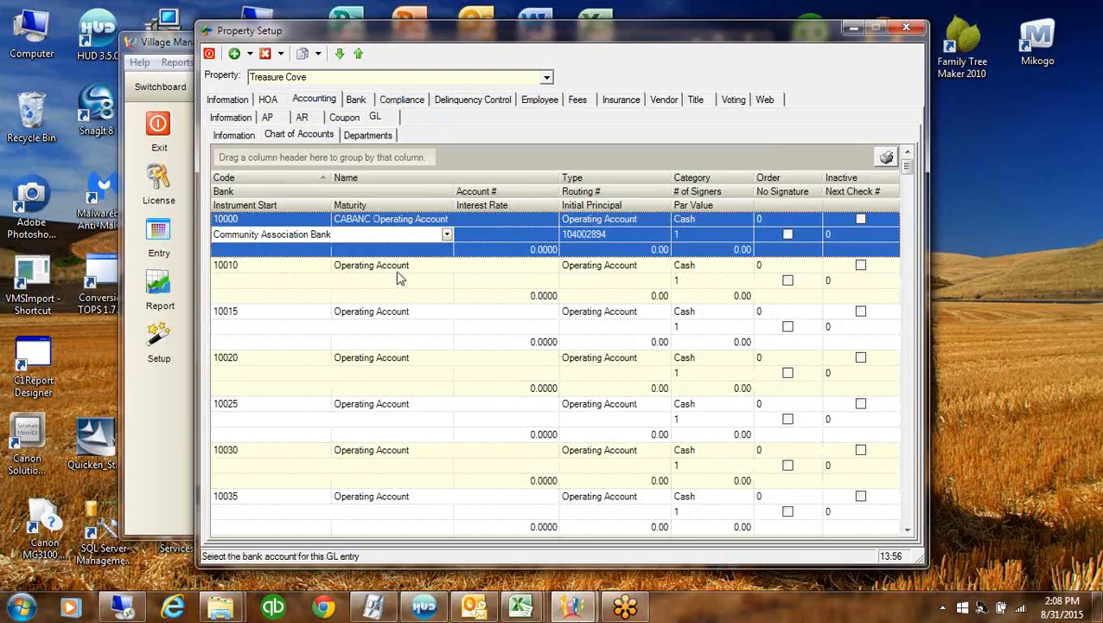
# Rename account 10010 to Reserve CABANC
pyautogui.click(400, 269)
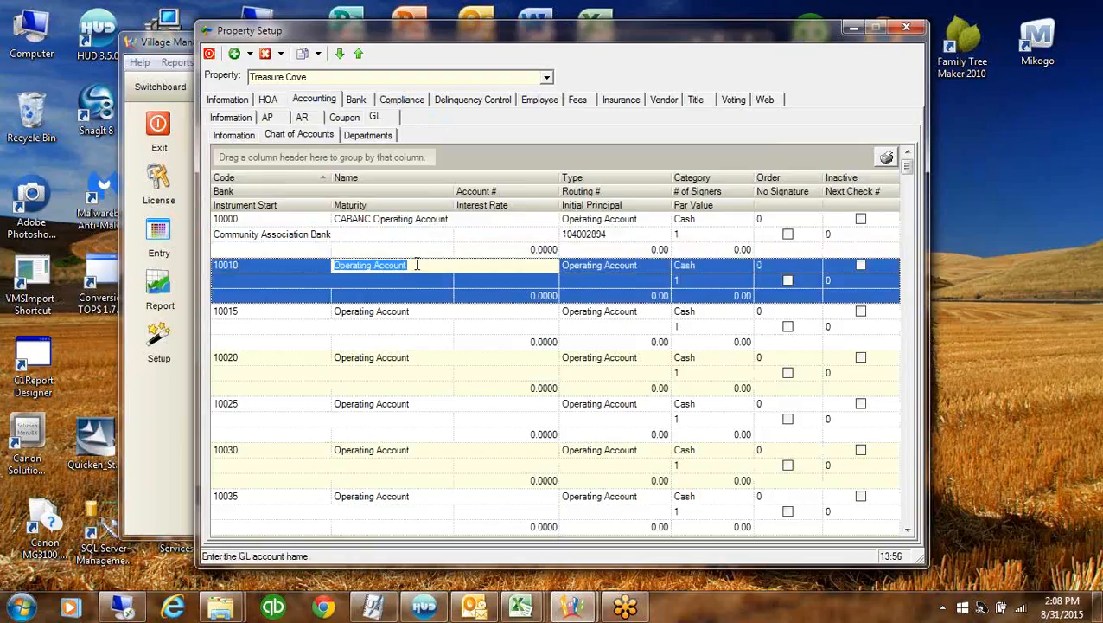
pyautogui.write('Rese')
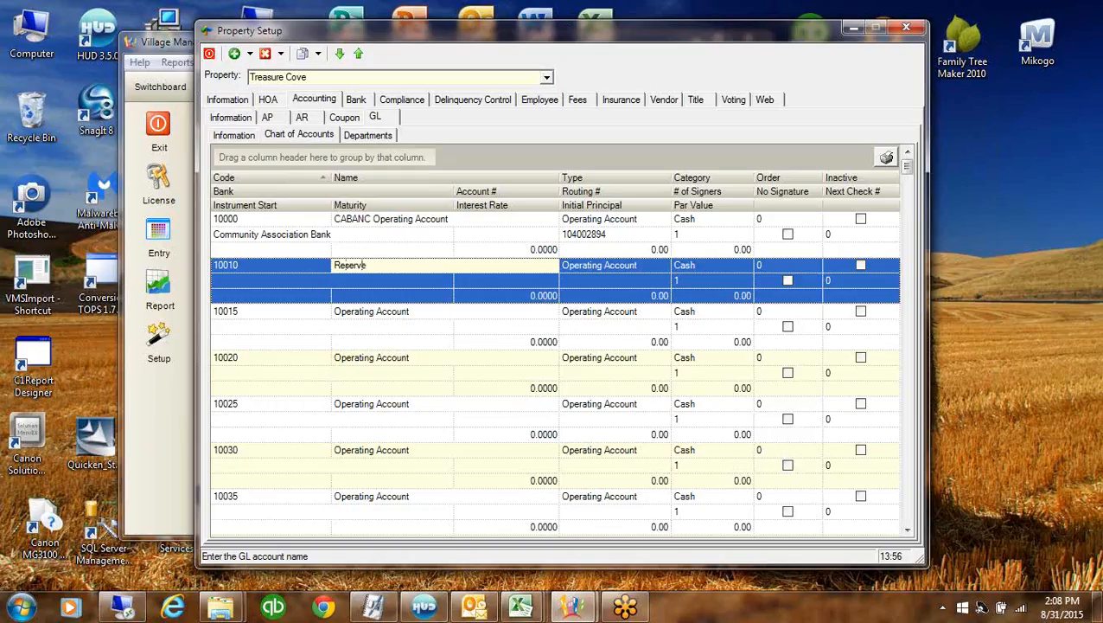
pyautogui.write('rve CABANC')
# Copy account 10000's routing number into account 10010's routing number
pyautogui.click(618, 234)
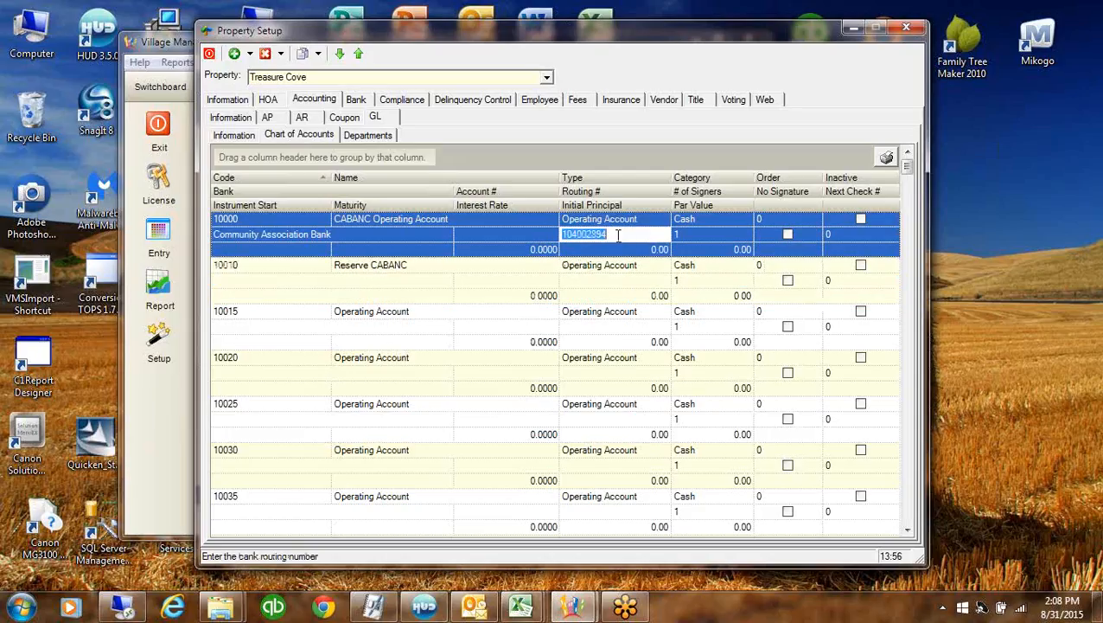
pyautogui.rightClick(619, 234)
pyautogui.click(655, 288)
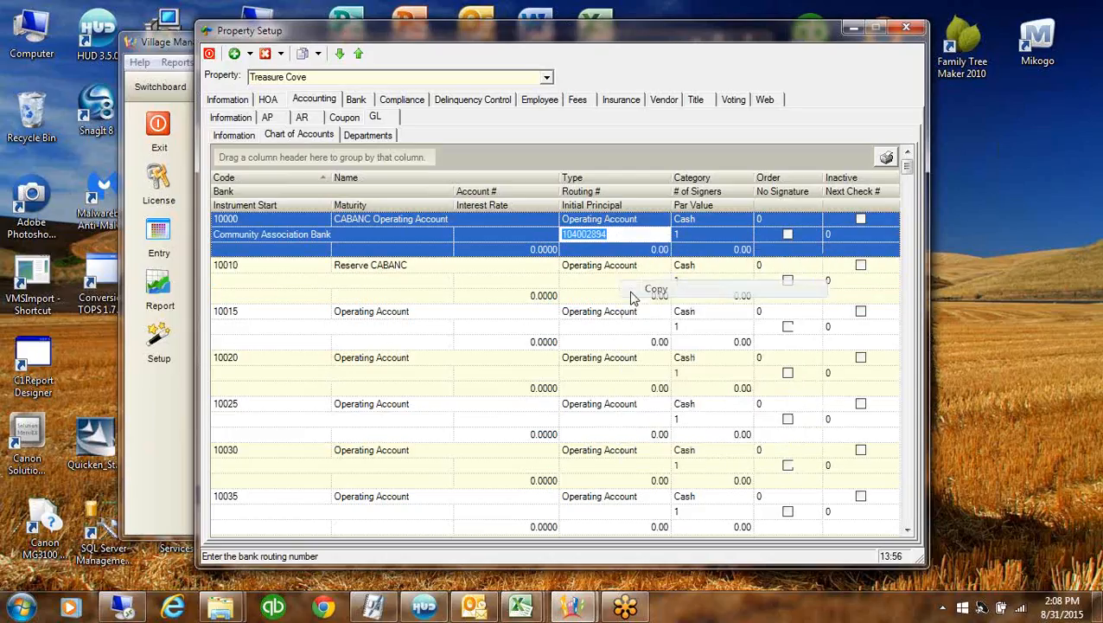
pyautogui.click(592, 280)
pyautogui.rightClick(595, 283)
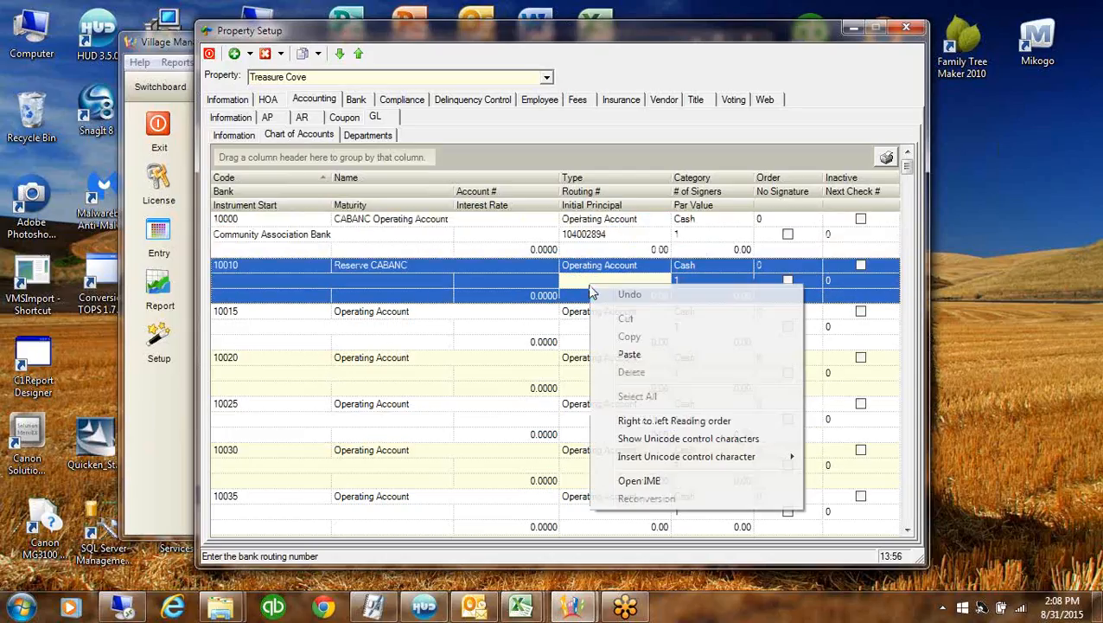
pyautogui.click(635, 357)
# Enter bank account numbers for 10000 and 10010, with next check numbers 3580 and 3001
pyautogui.click(506, 234)
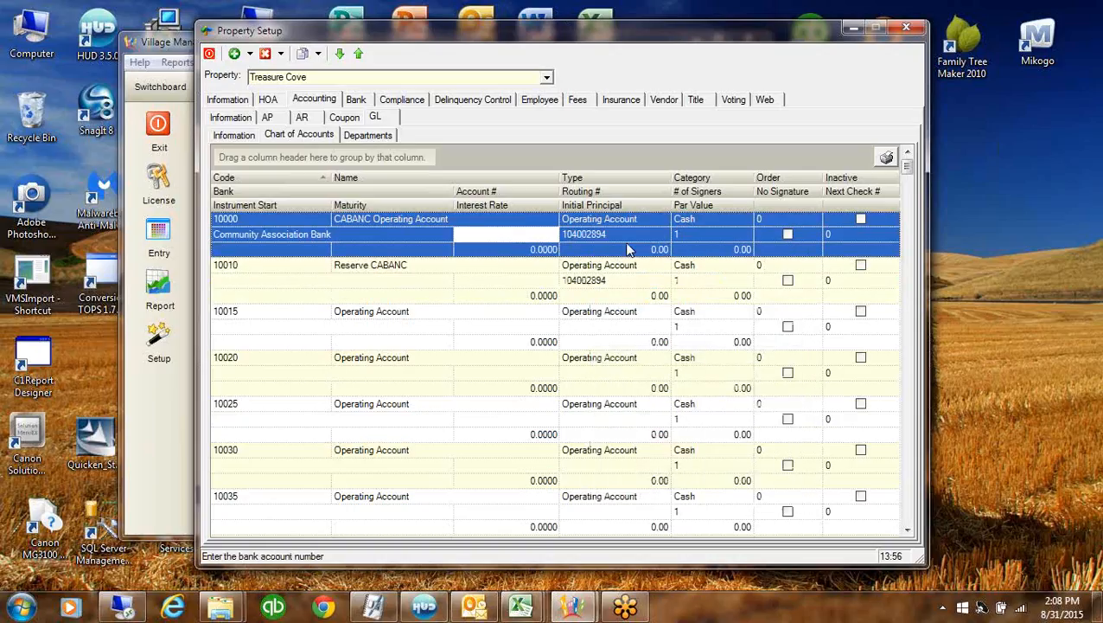
pyautogui.write('5589')
pyautogui.click(850, 234)
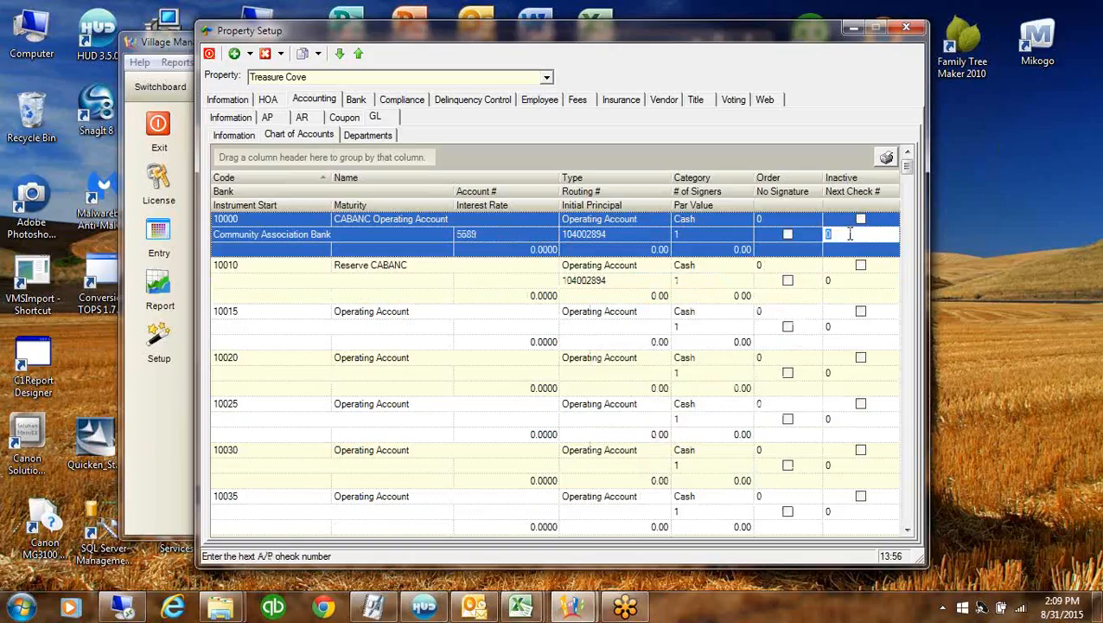
pyautogui.write('355')
pyautogui.click(523, 281)
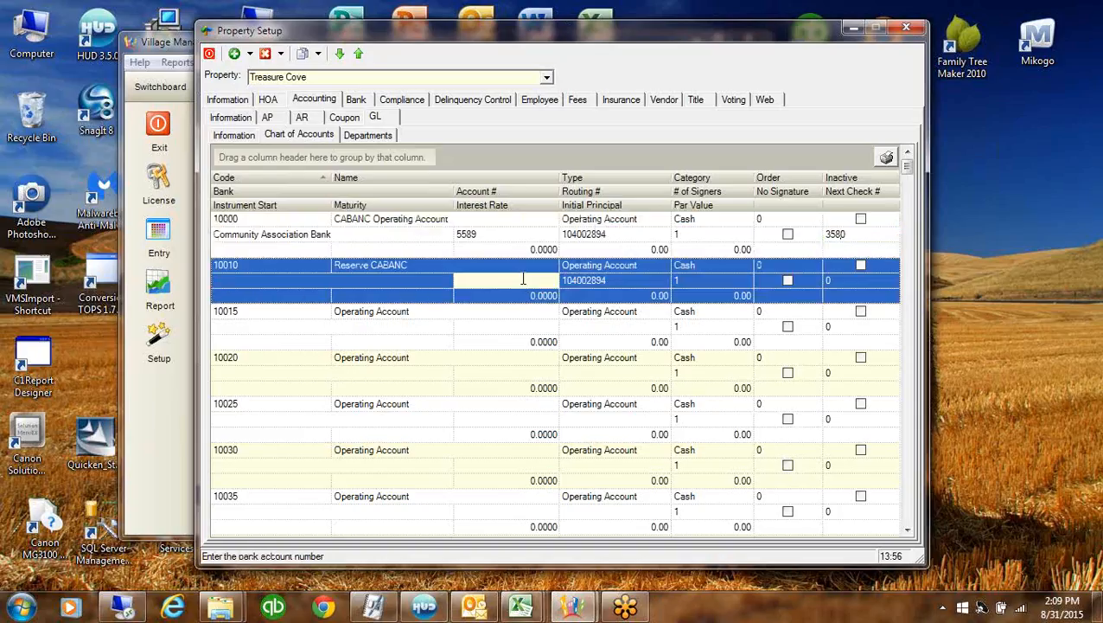
pyautogui.write('589789')
pyautogui.click(866, 279)
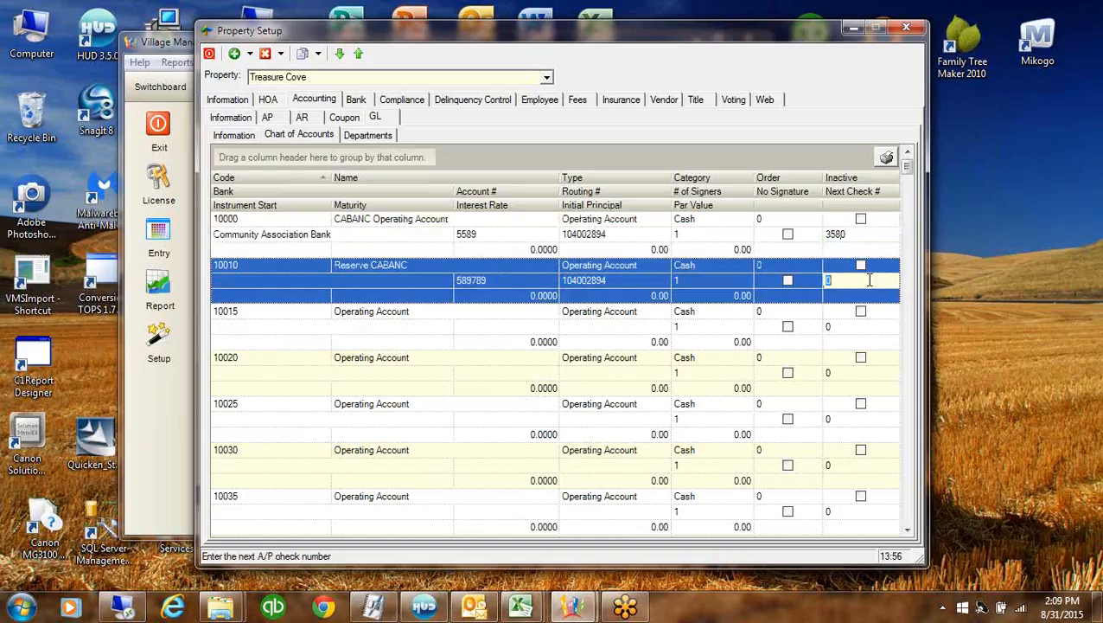
pyautogui.write('3001')
pyautogui.click(394, 316)
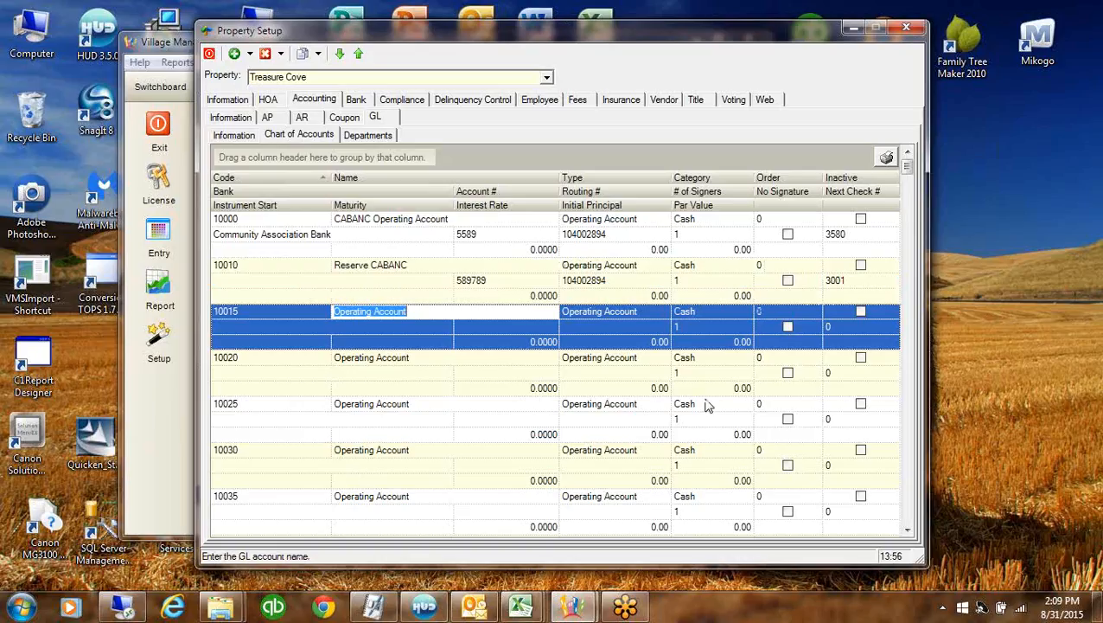
# Mark operating accounts 10015, 10020, 10025 and 10030 as inactive
pyautogui.click(860, 313)
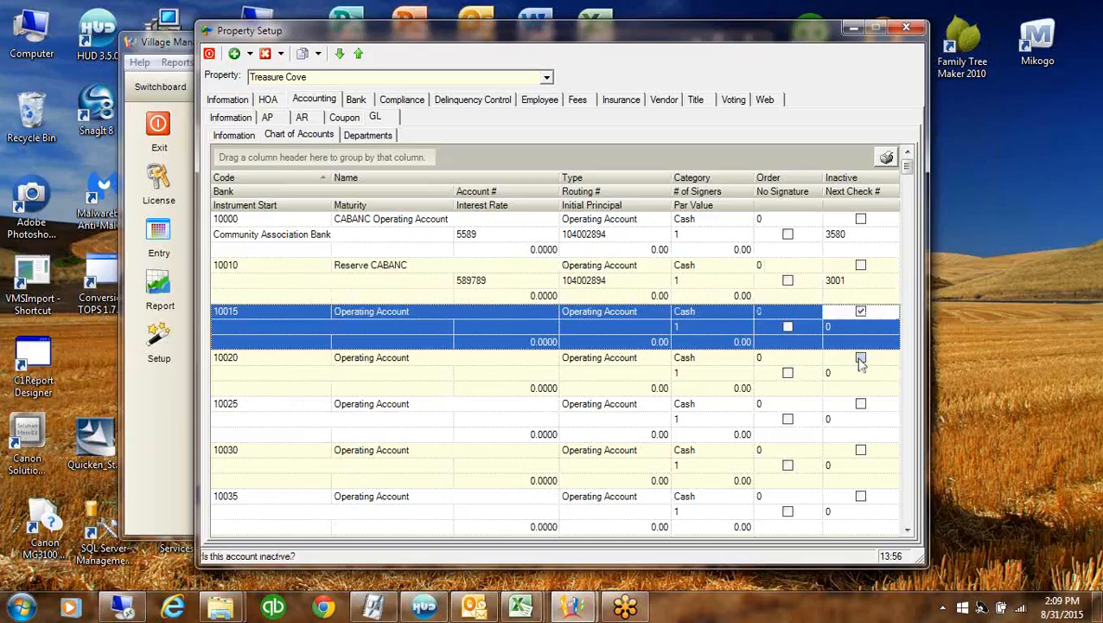
pyautogui.click(860, 405)
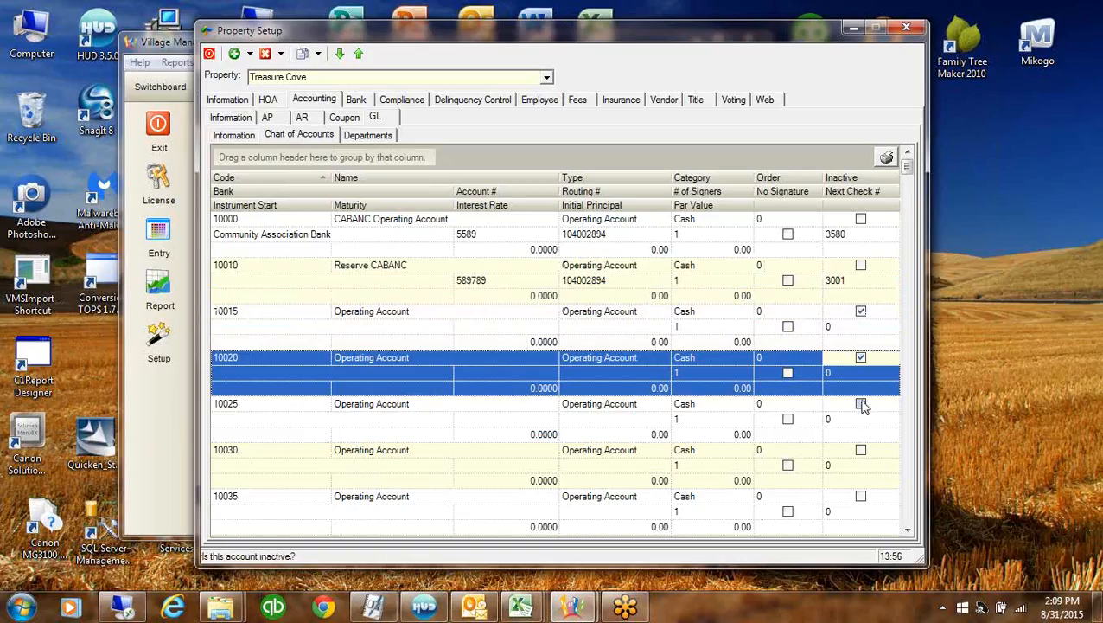
pyautogui.click(860, 451)
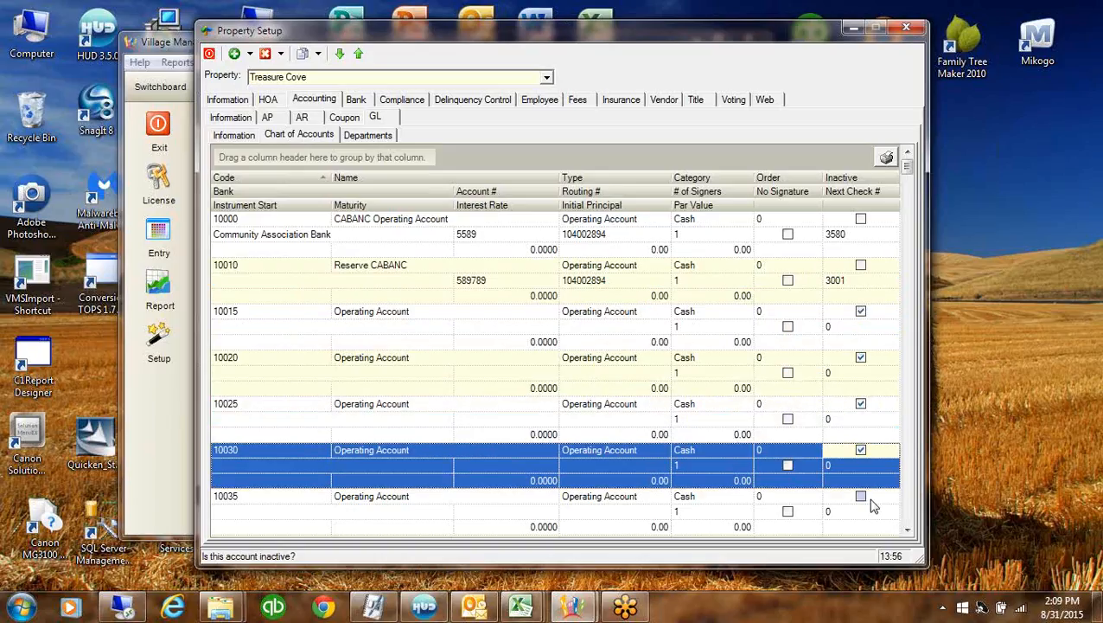
pyautogui.click(861, 497)
pyautogui.scroll(-7, 910, 519)
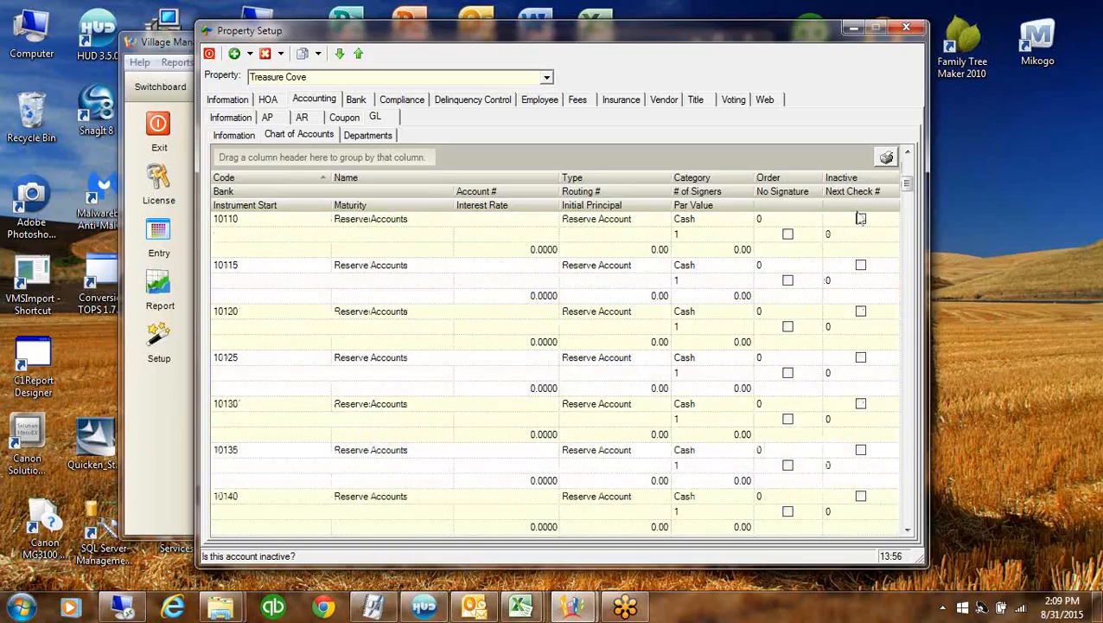
# Mark reserve accounts 10110 through 10140 as inactive
pyautogui.click(861, 218)
pyautogui.click(860, 265)
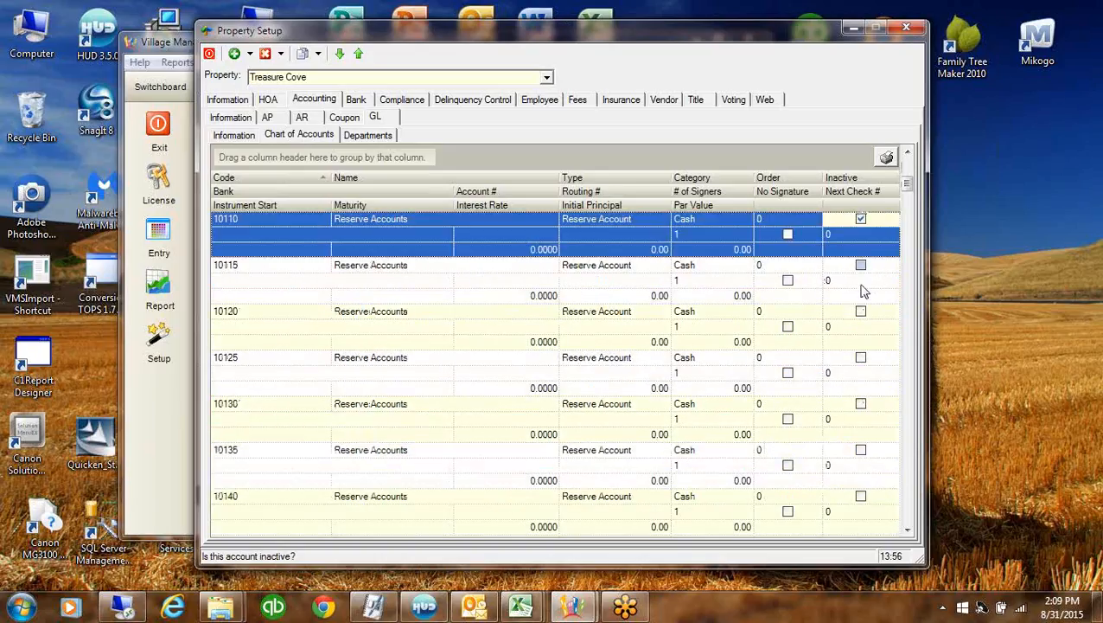
pyautogui.click(862, 312)
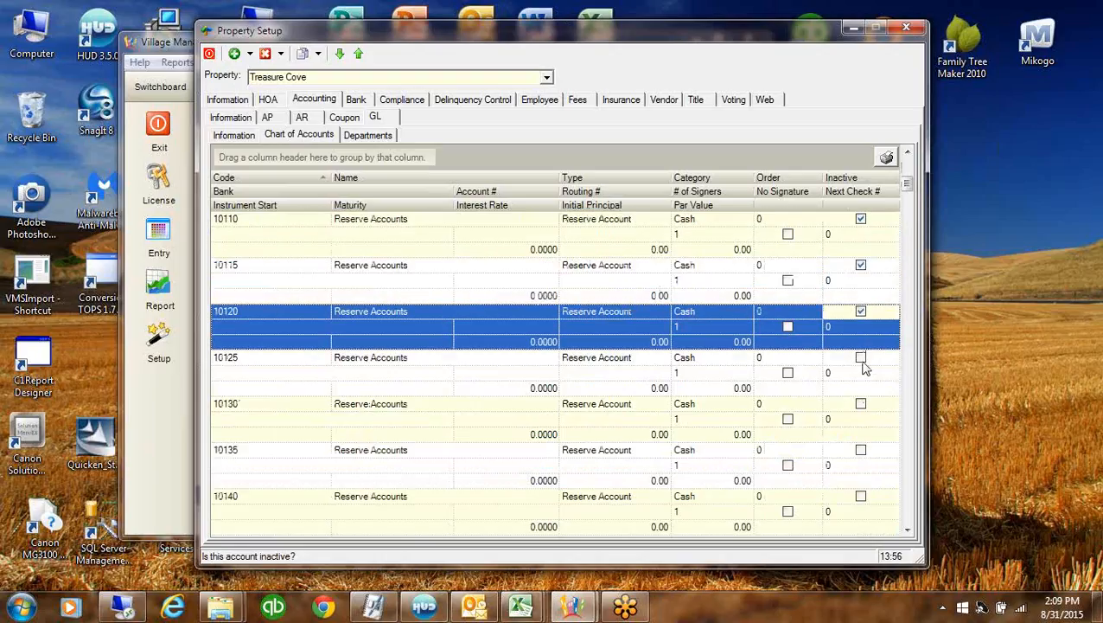
pyautogui.click(861, 358)
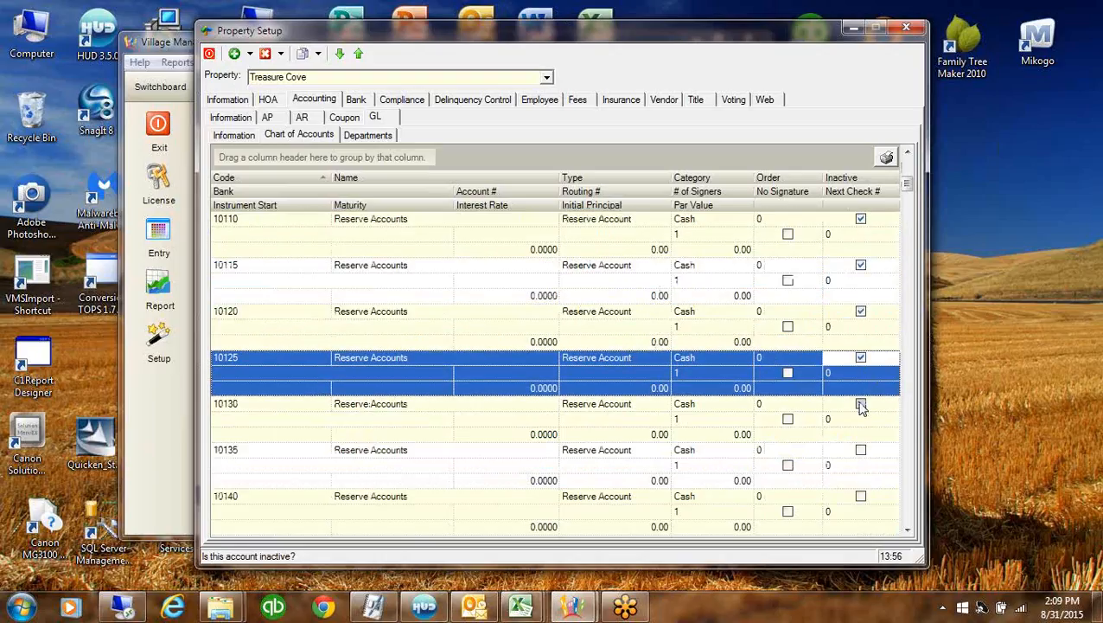
pyautogui.click(861, 405)
pyautogui.click(861, 450)
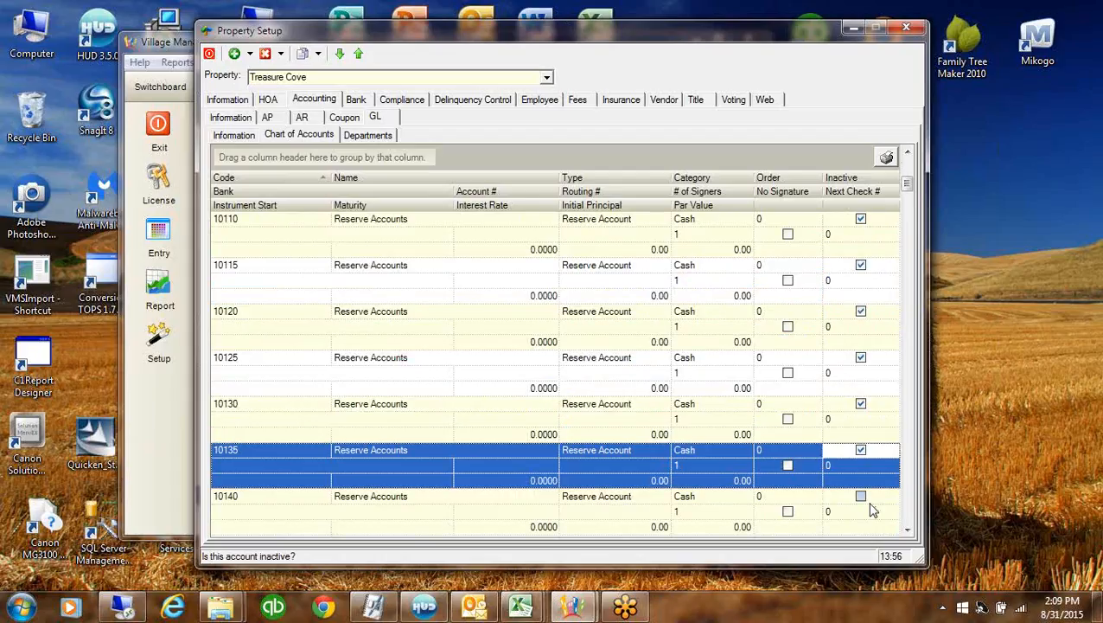
pyautogui.click(861, 497)
pyautogui.click(906, 512)
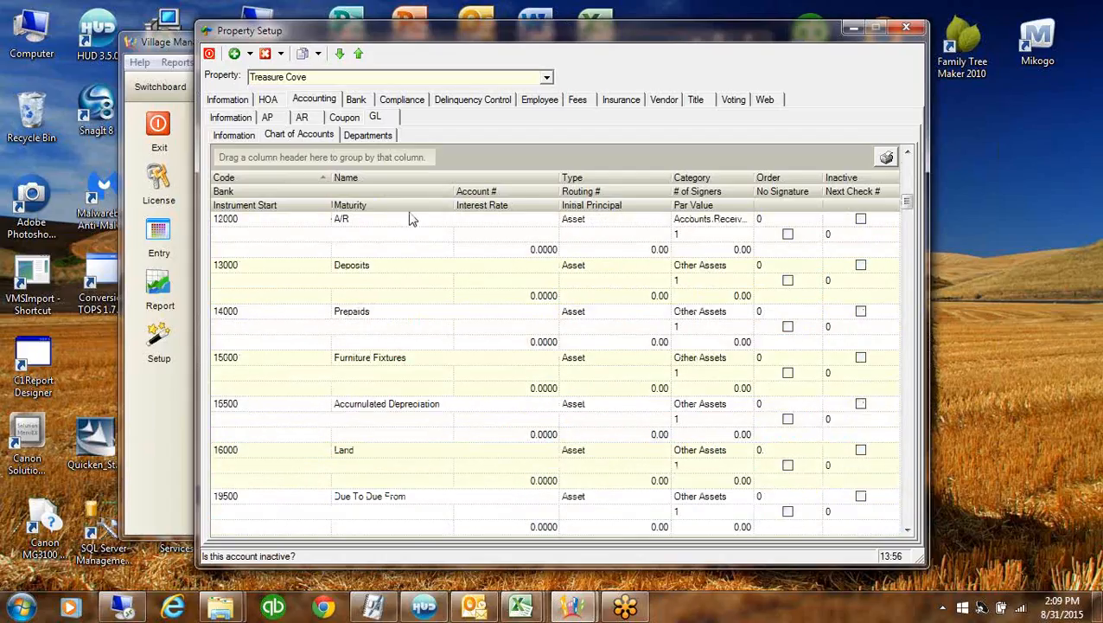
# Rename account 12000 to Accounts Receivable
pyautogui.click(359, 221)
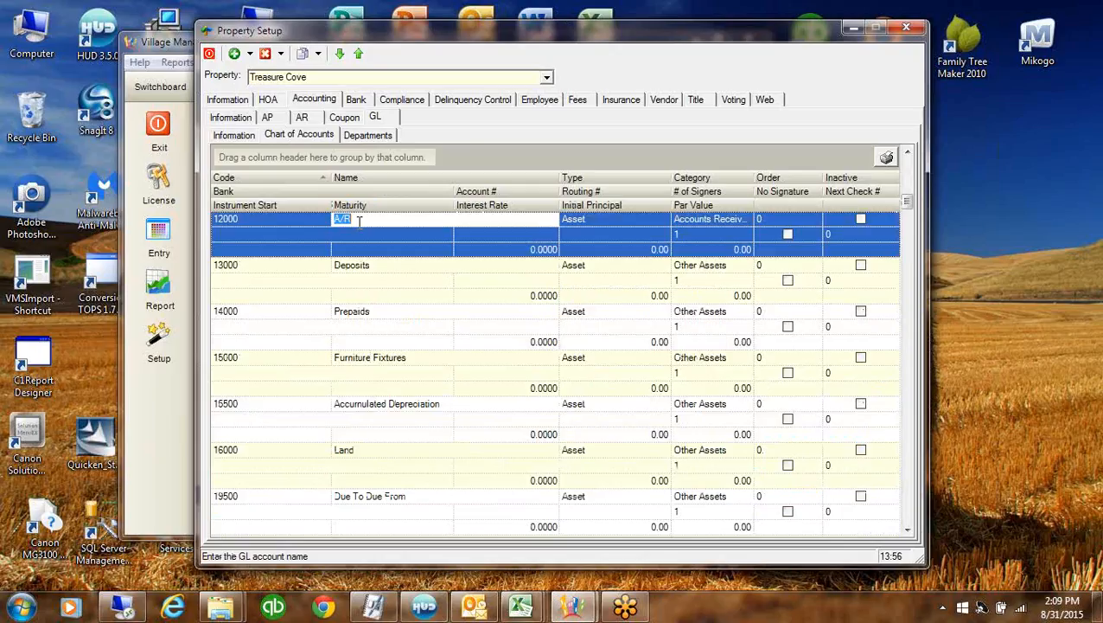
pyautogui.write('Accounts Feceivable')
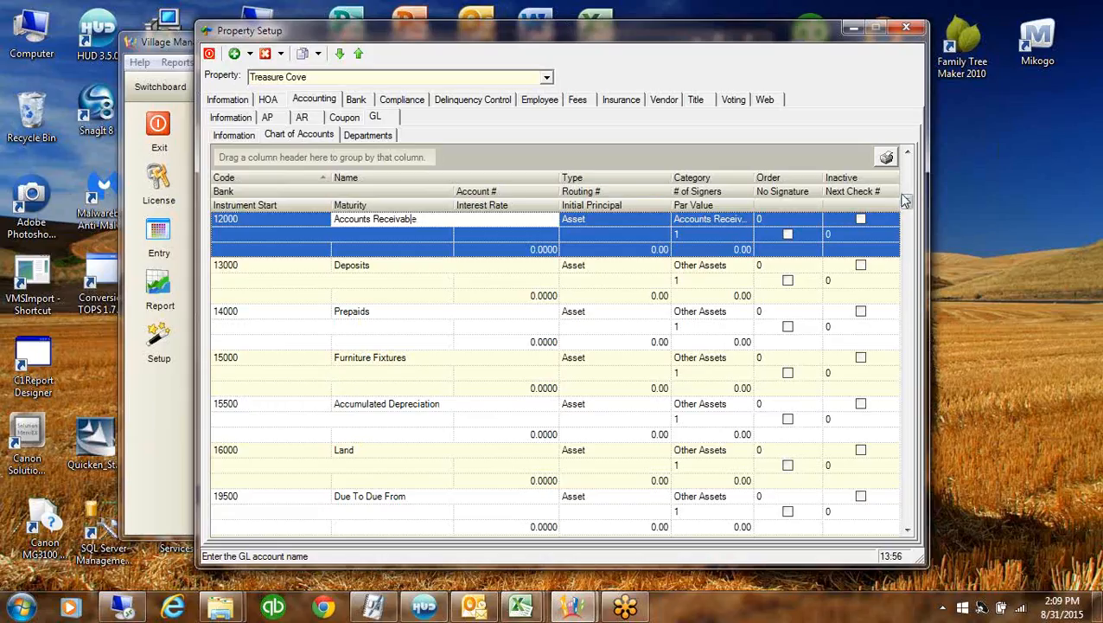
pyautogui.moveTo(906, 201); pyautogui.dragTo(909, 166)
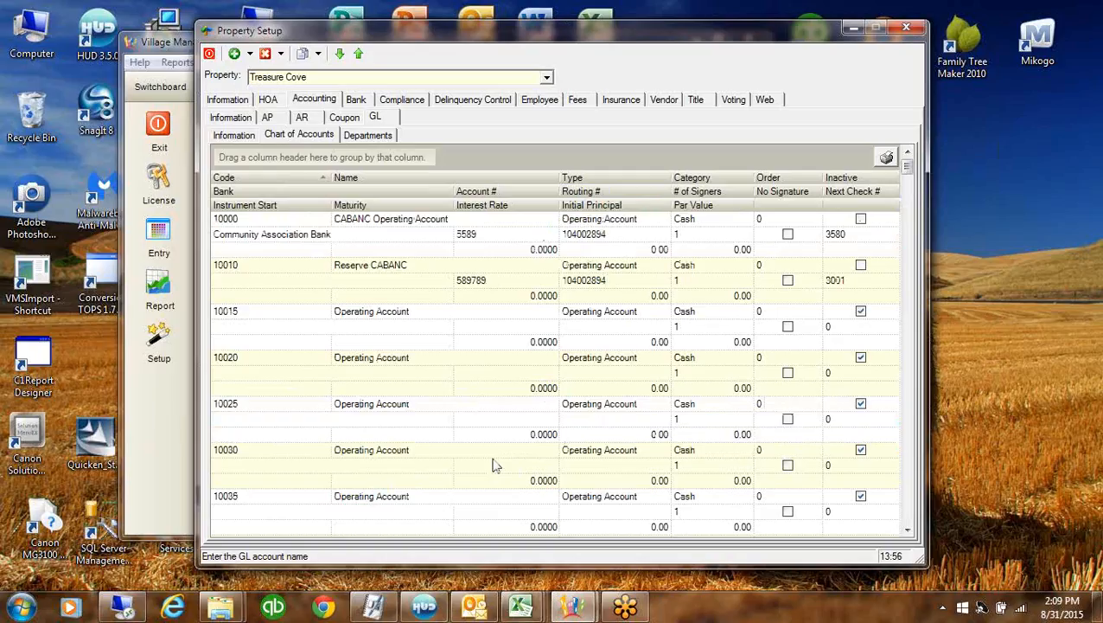
# Set Reserve CABANC's account type to Reserve Account and review the accounts' maturity fields
pyautogui.click(627, 267)
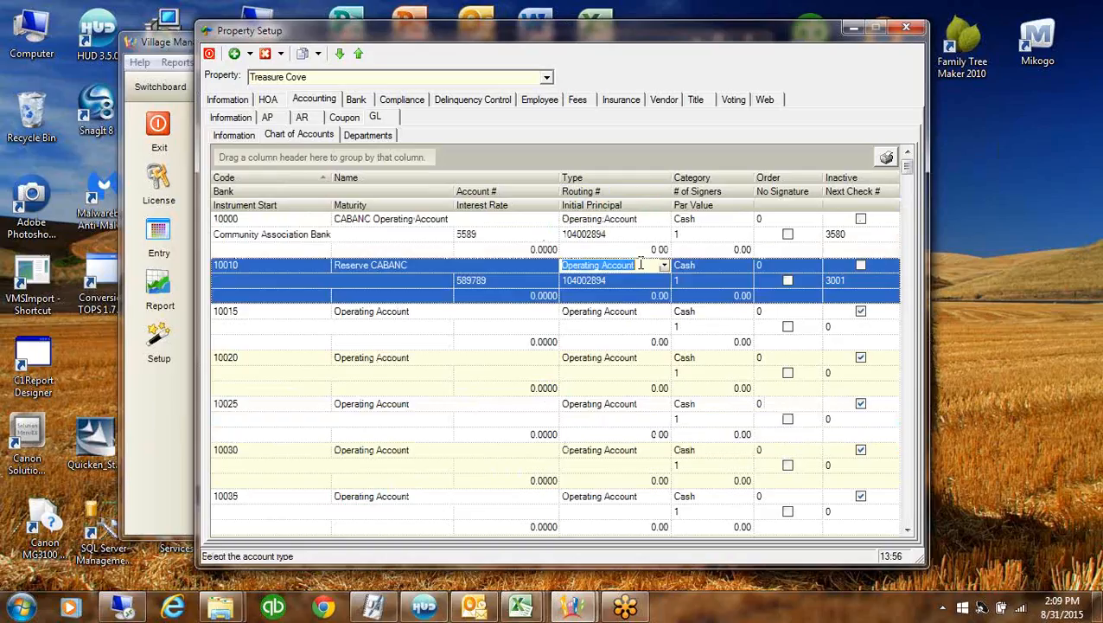
pyautogui.click(665, 268)
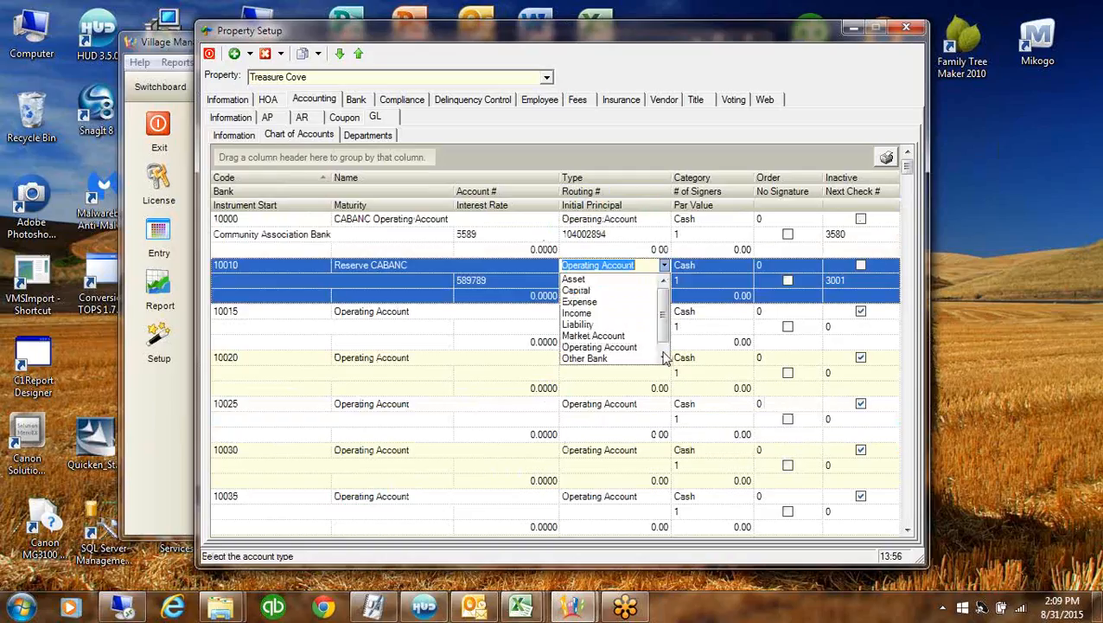
pyautogui.click(664, 358)
pyautogui.click(624, 358)
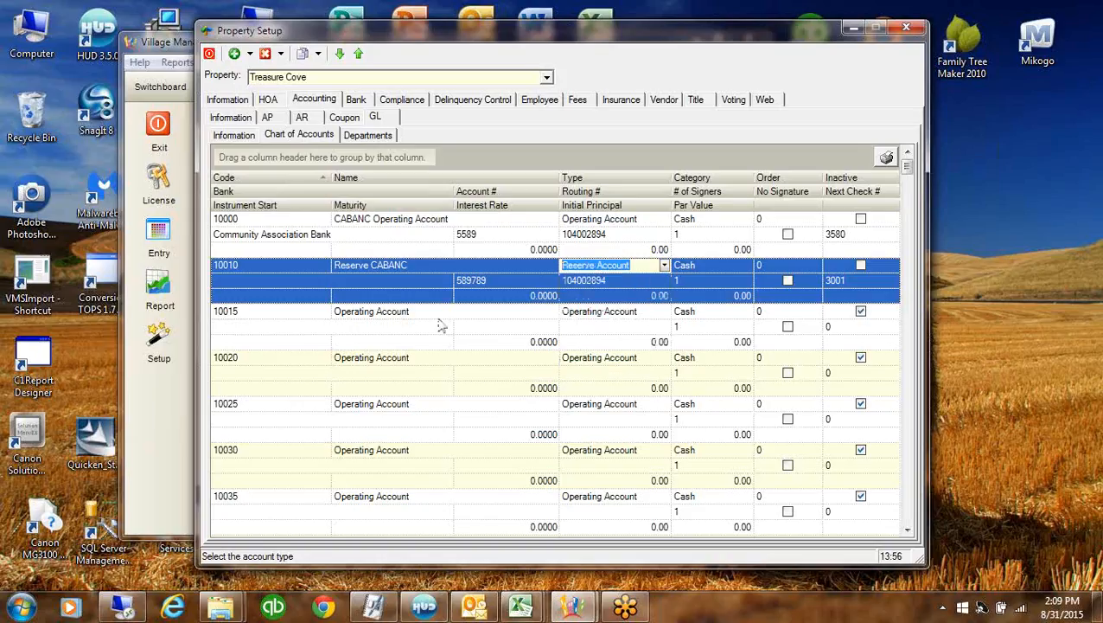
pyautogui.click(367, 296)
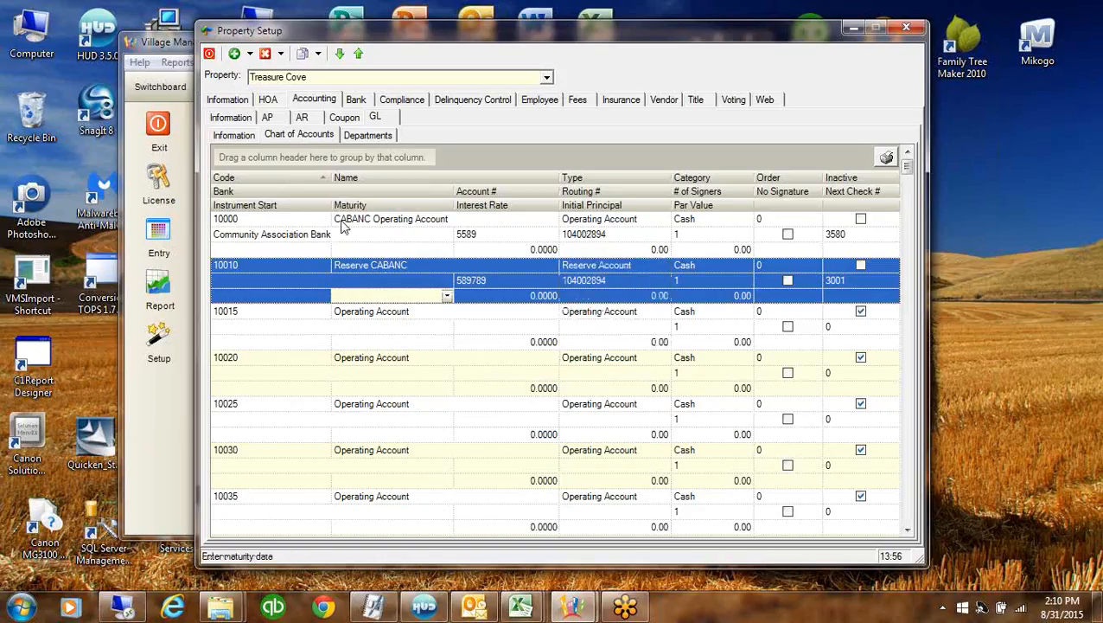
pyautogui.click(423, 253)
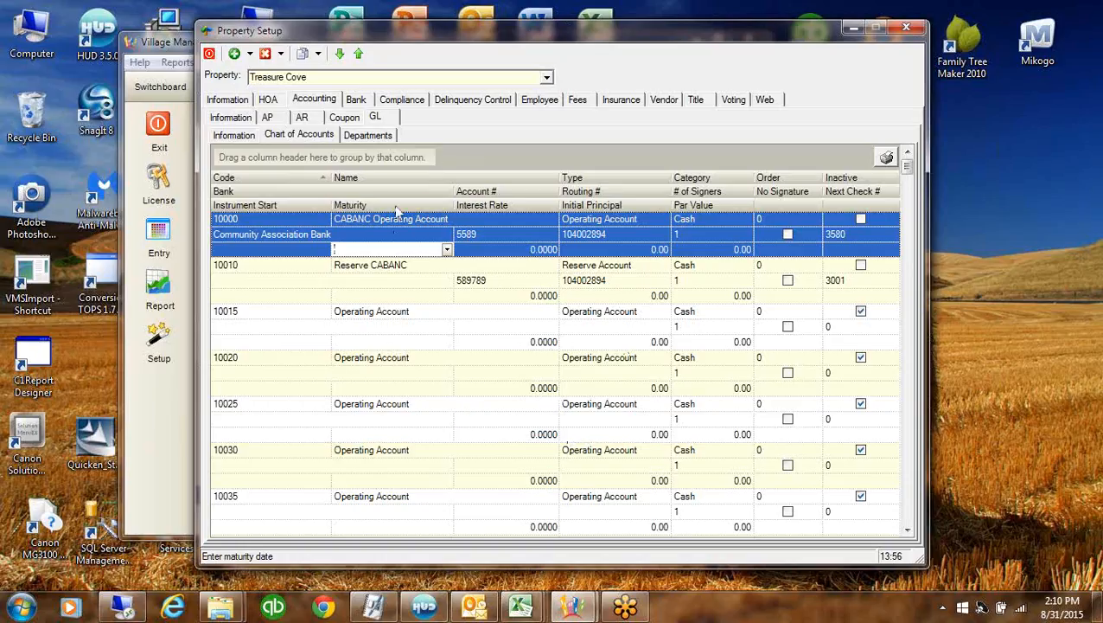
# Move through GL departments and GL information to Treasure Cove's AP and AR settings
pyautogui.click(386, 137)
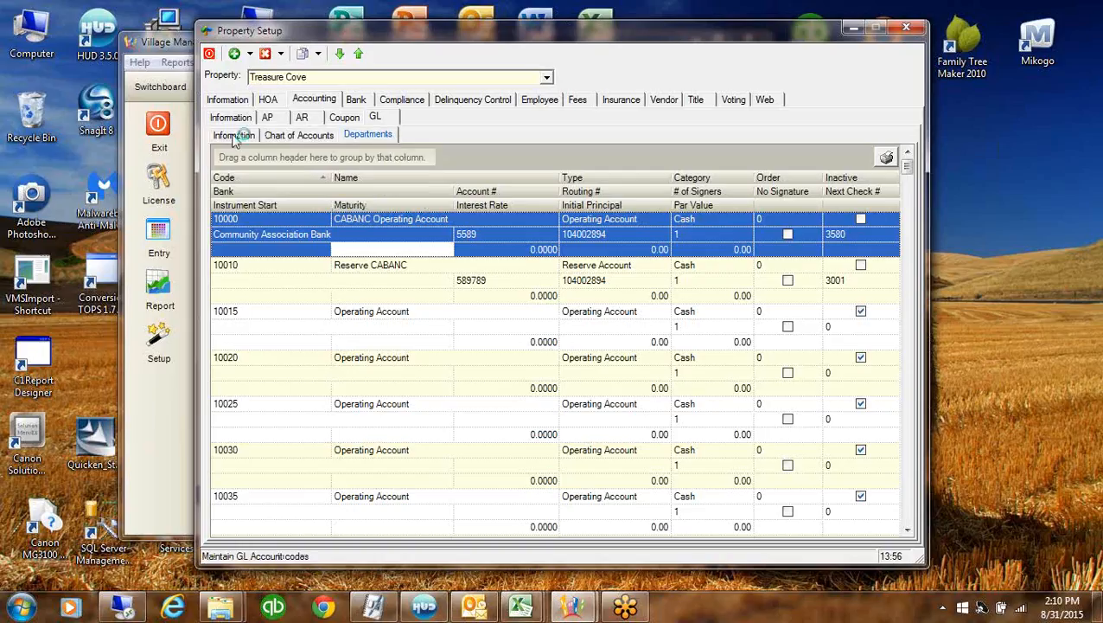
pyautogui.click(233, 136)
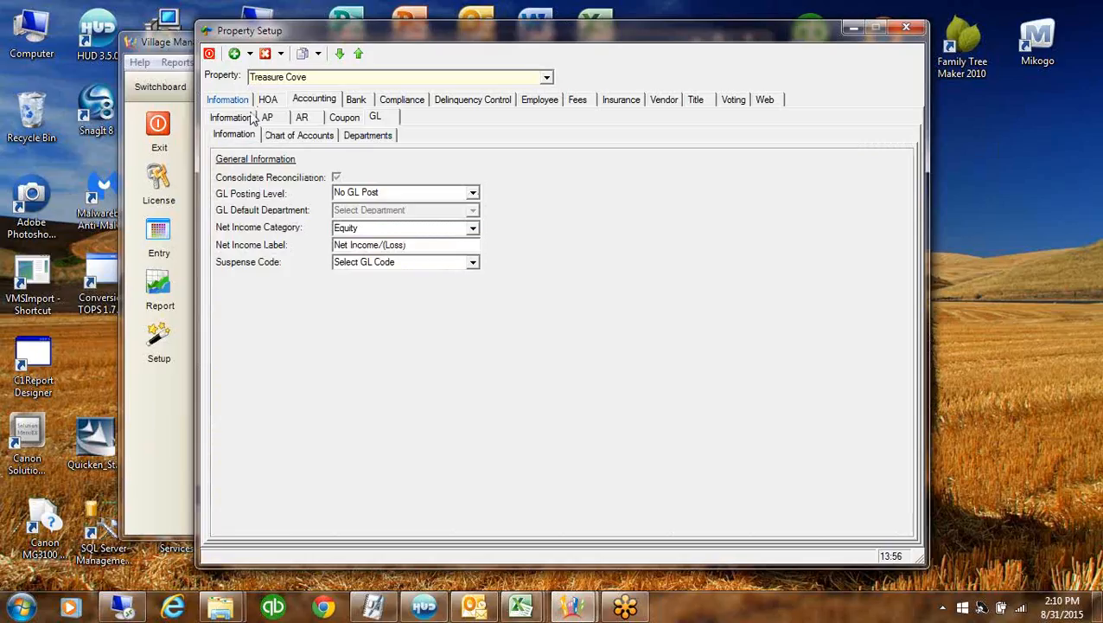
pyautogui.click(267, 118)
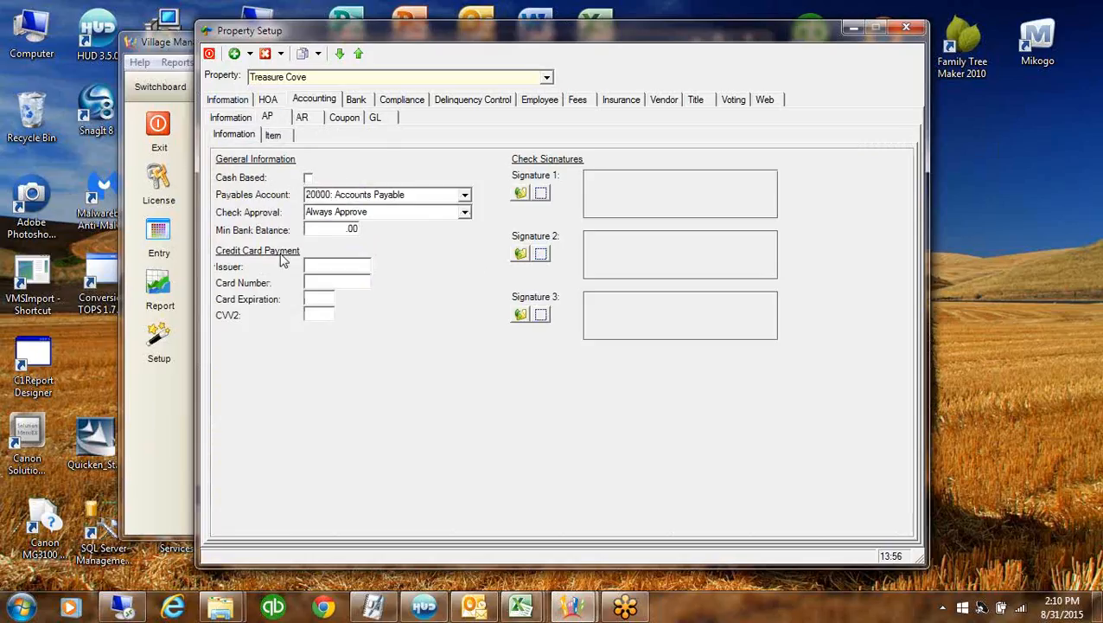
pyautogui.click(302, 119)
# Set the AR compliance posting code to Fine, leaving cash-based AR off and last billing date 08/01/15
pyautogui.click(242, 137)
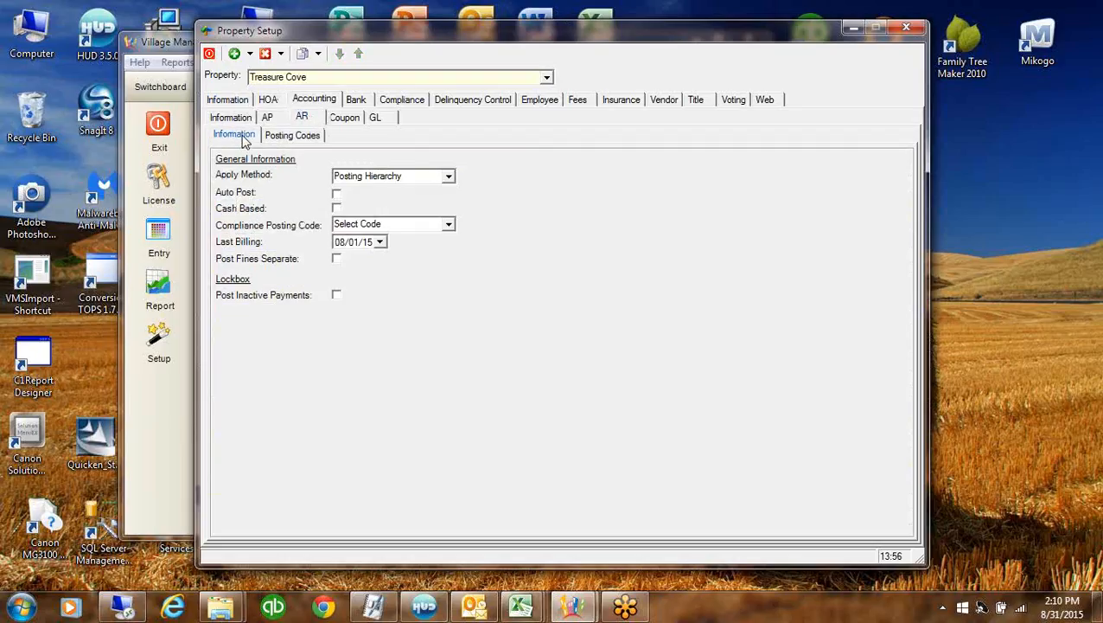
pyautogui.click(423, 177)
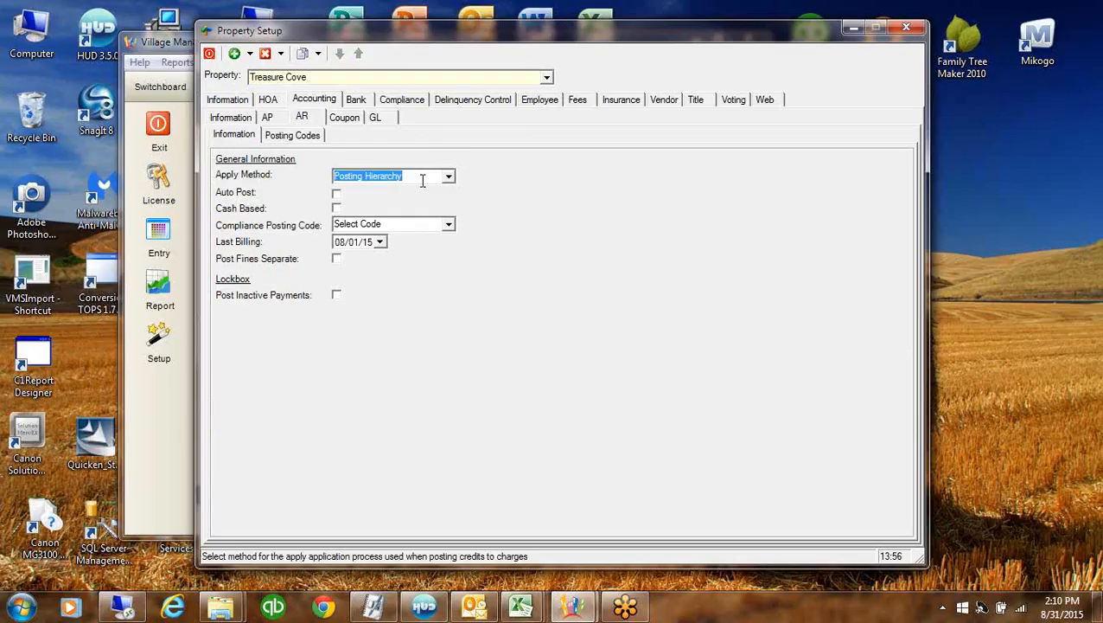
pyautogui.click(336, 210)
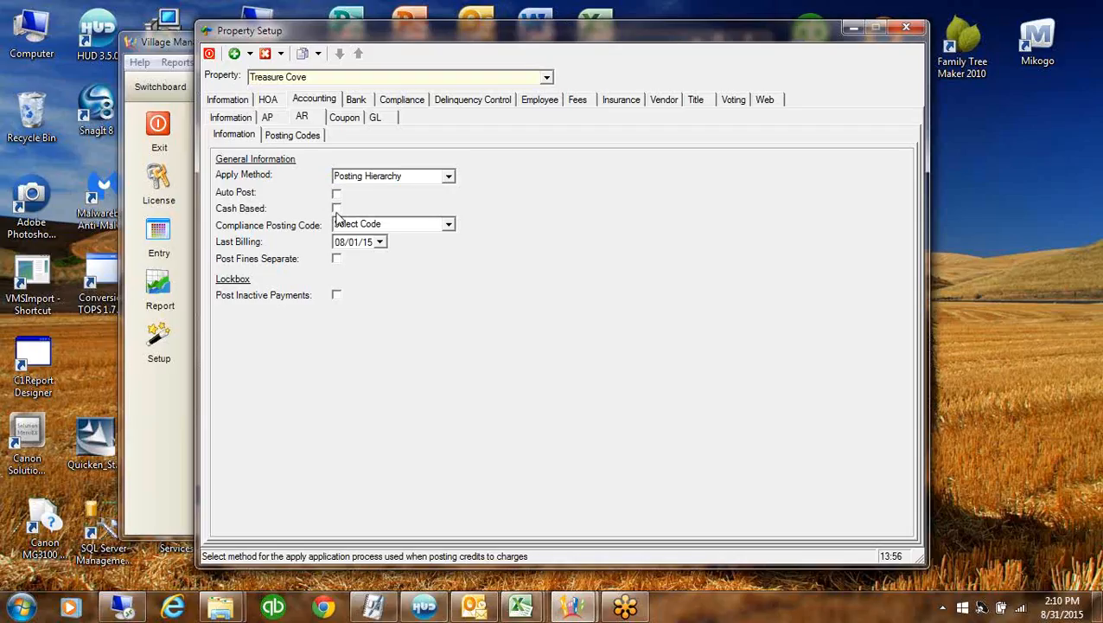
pyautogui.click(336, 209)
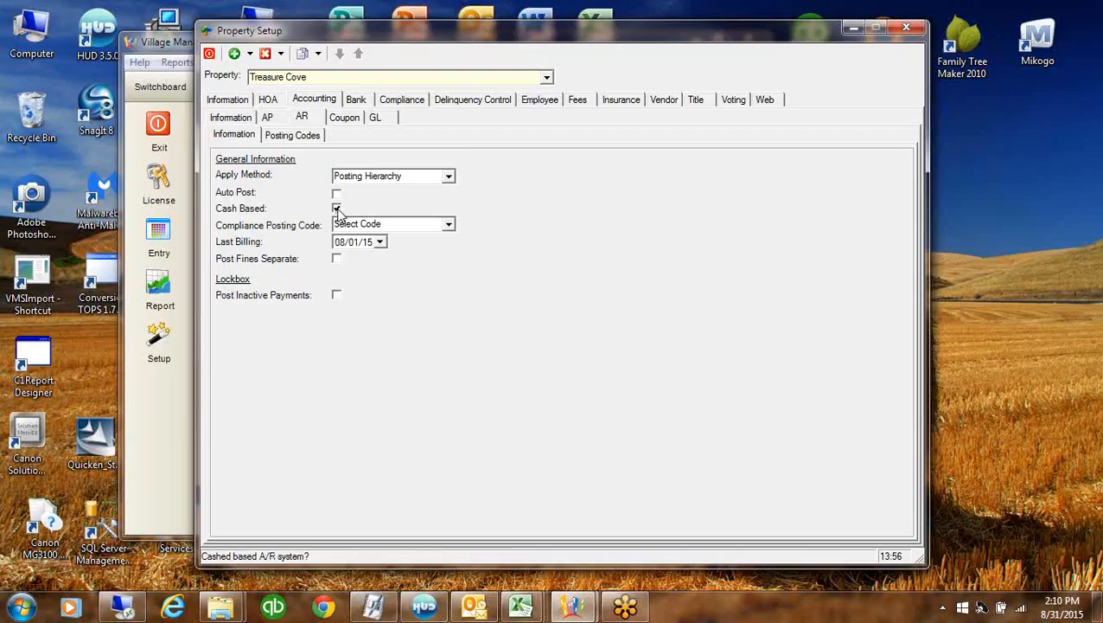
pyautogui.click(449, 224)
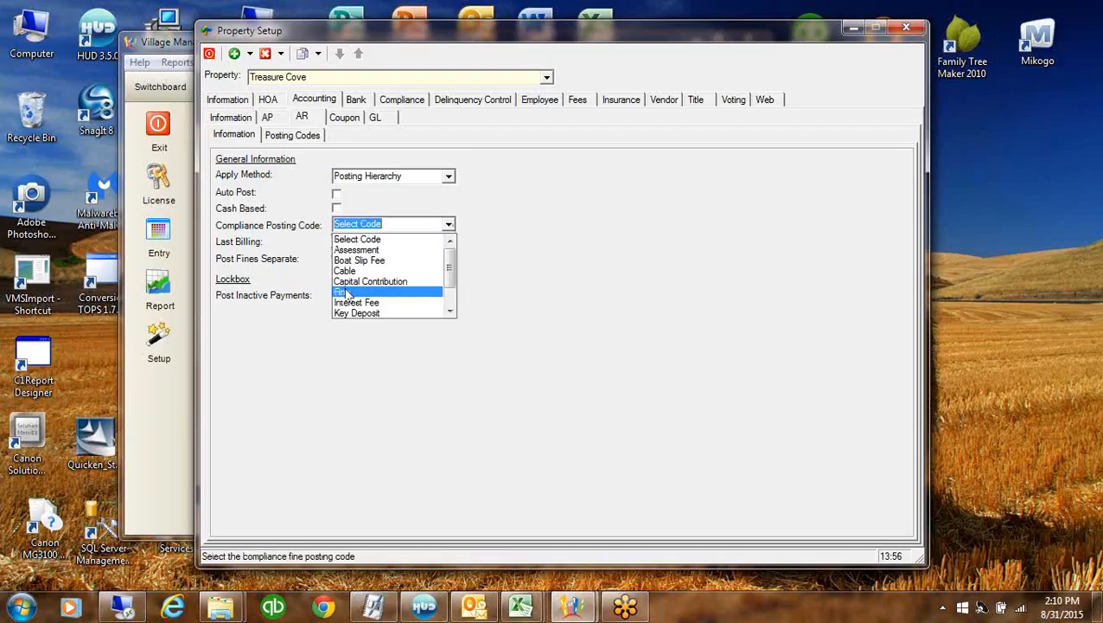
pyautogui.click(344, 292)
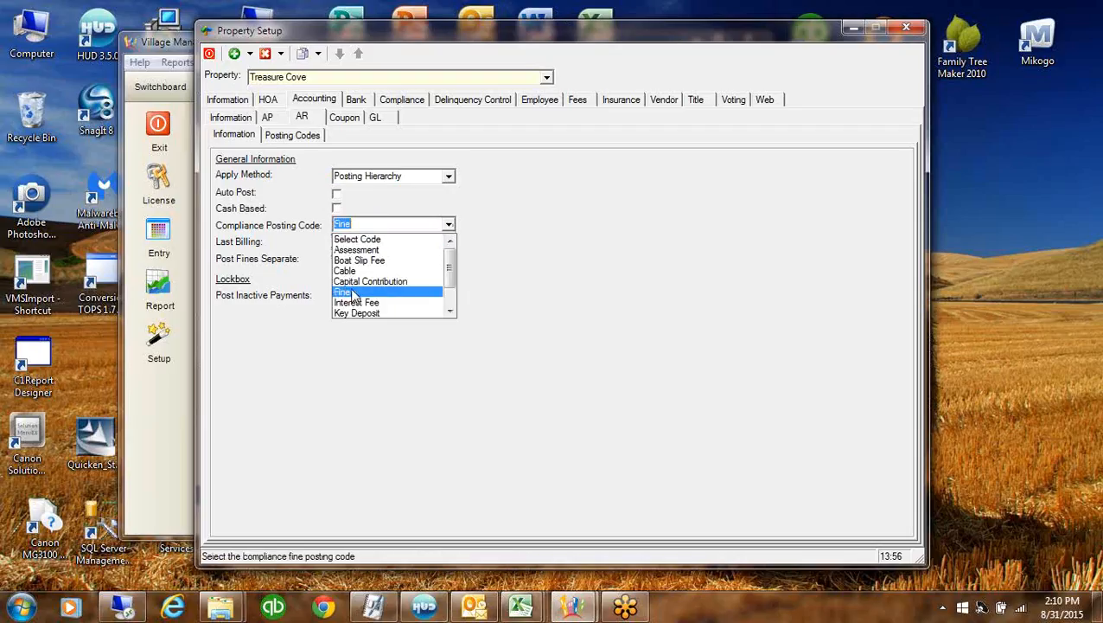
pyautogui.click(371, 223)
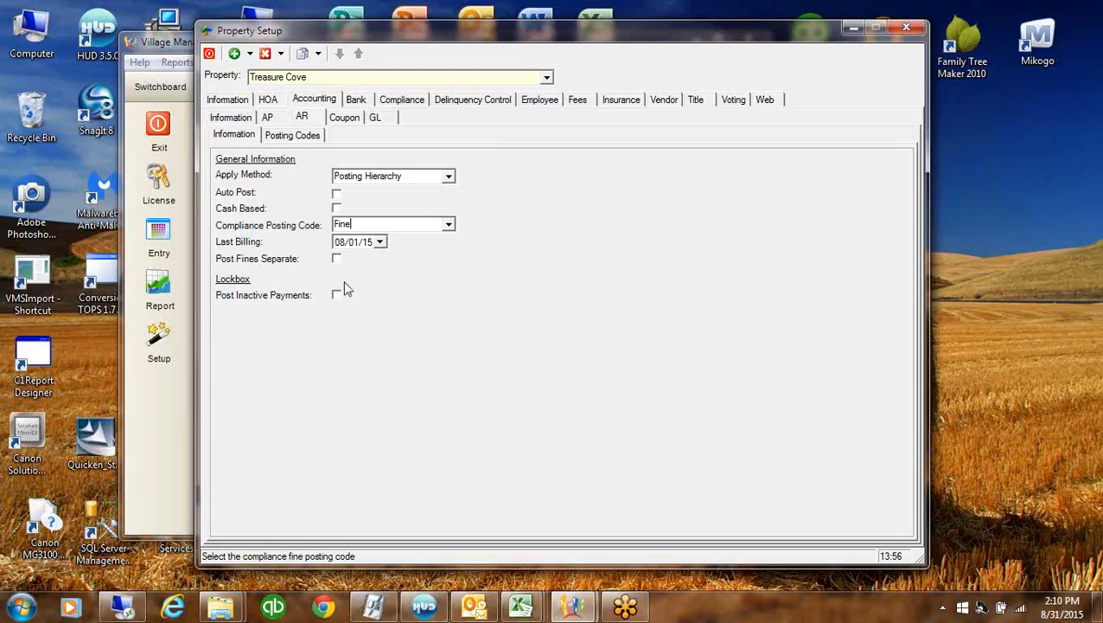
pyautogui.click(380, 242)
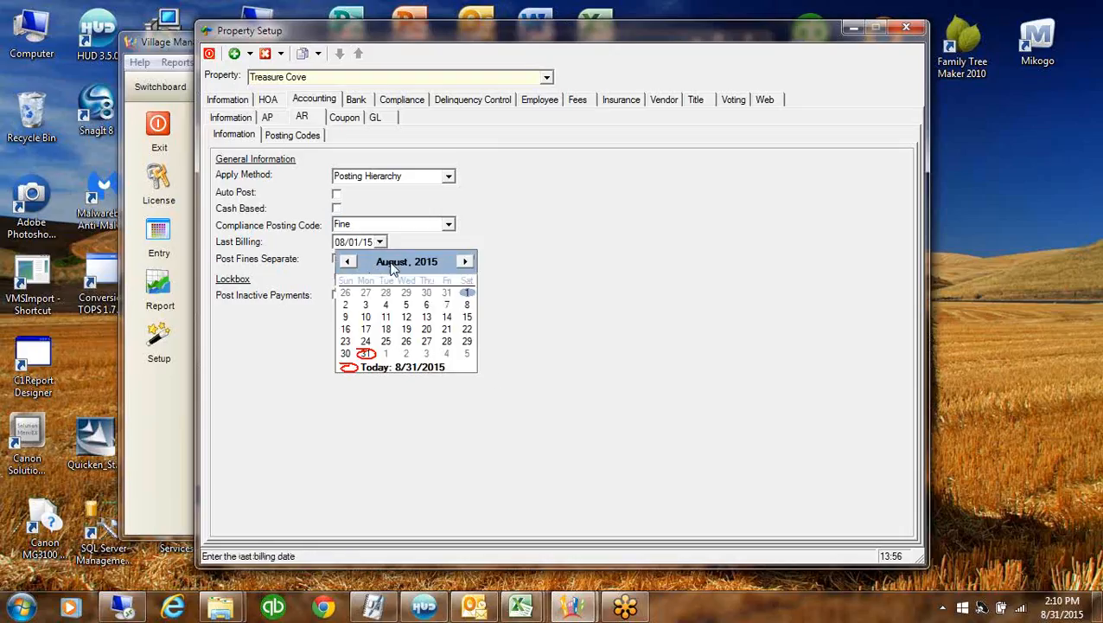
pyautogui.click(636, 301)
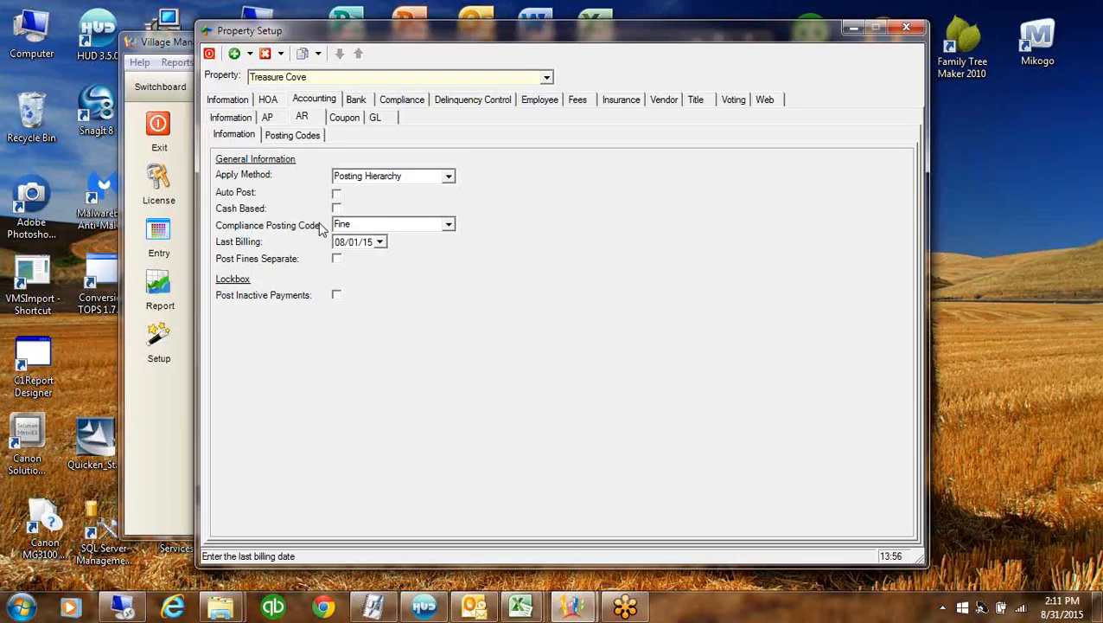
pyautogui.click(303, 136)
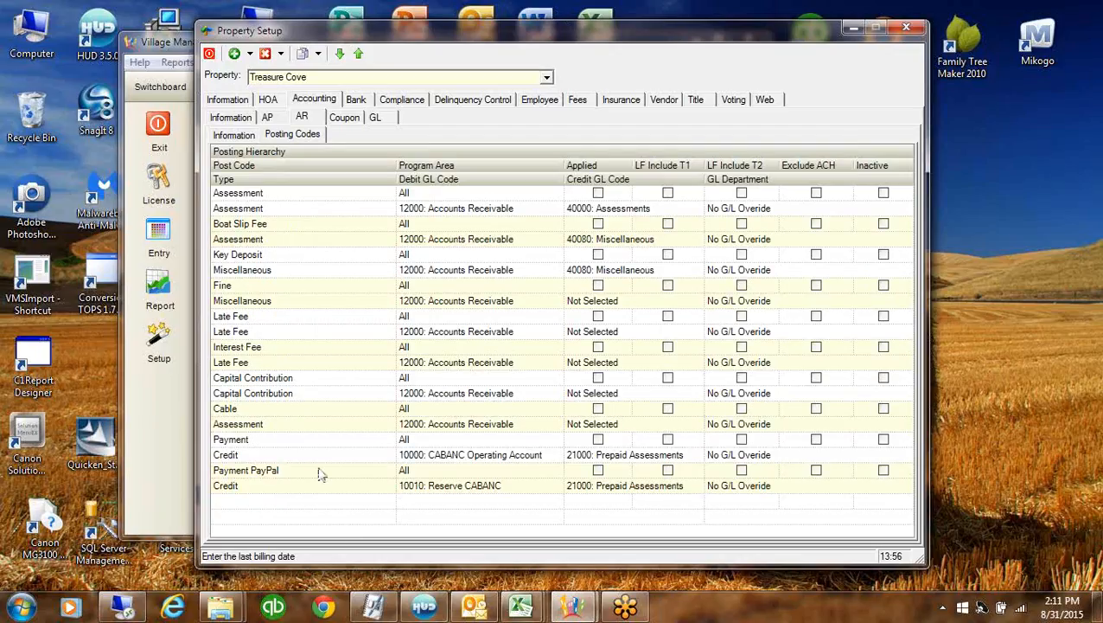
# Delete the Payment PayPal posting code and select the Payment code's post code text
pyautogui.rightClick(536, 489)
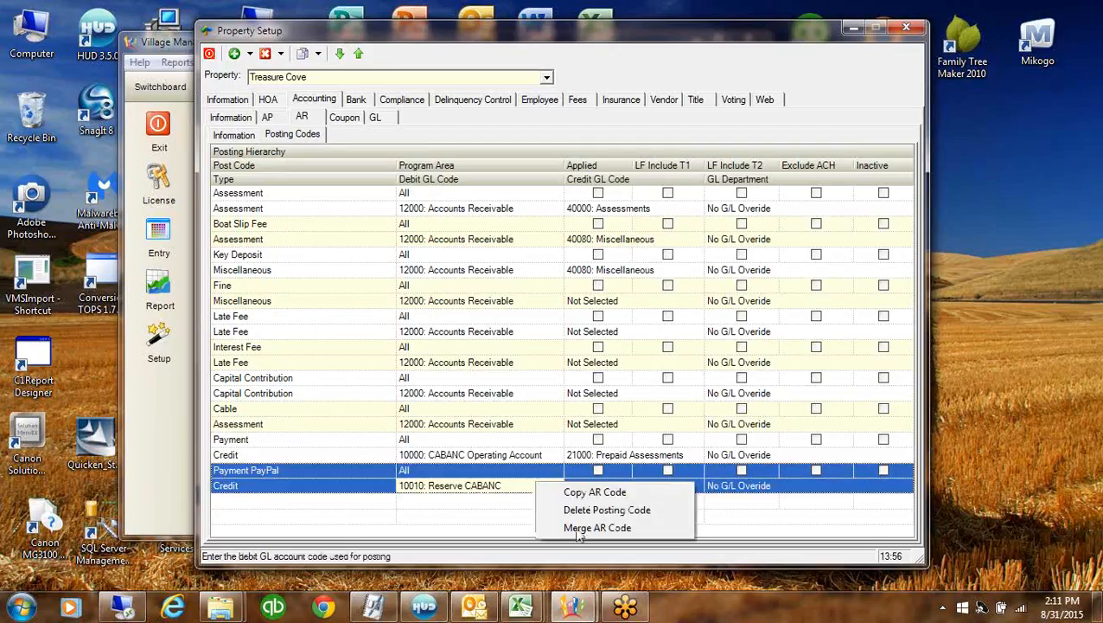
pyautogui.click(597, 510)
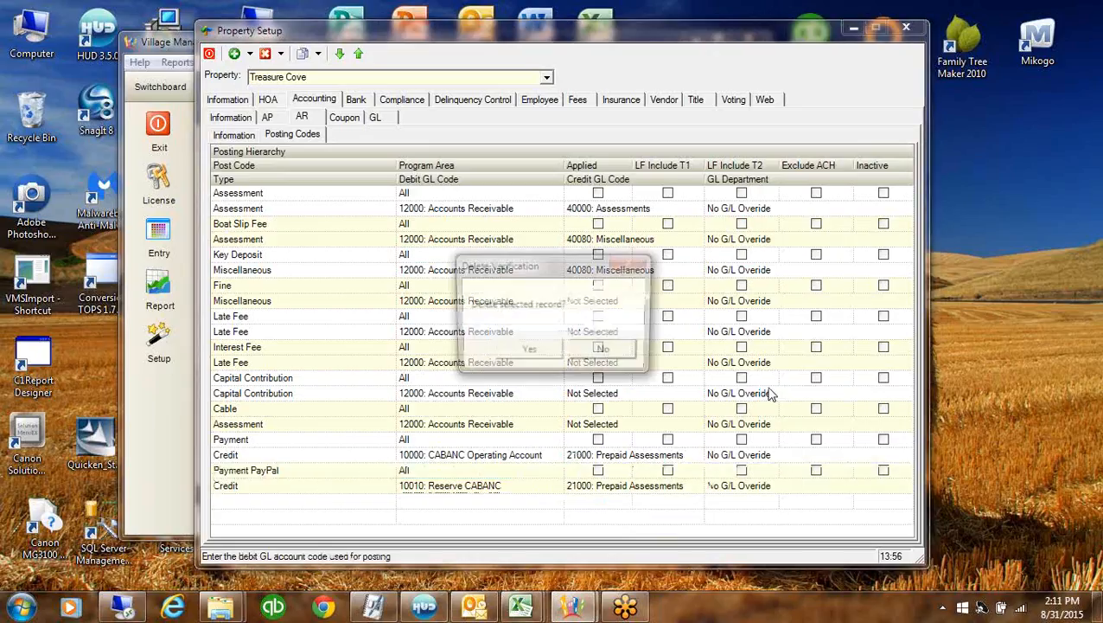
pyautogui.click(529, 353)
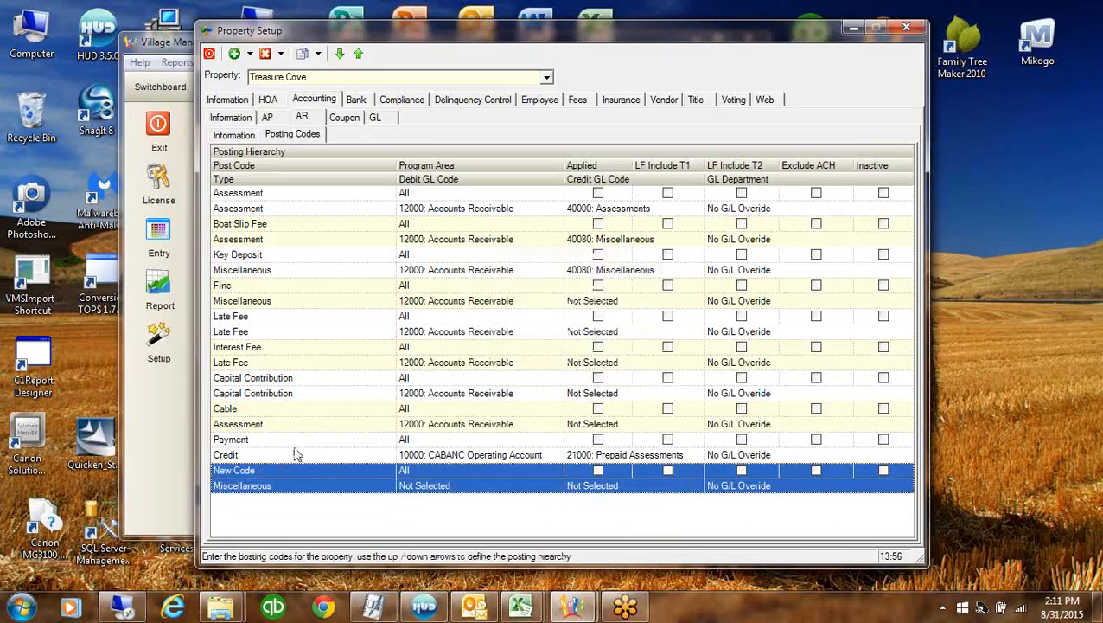
pyautogui.click(294, 454)
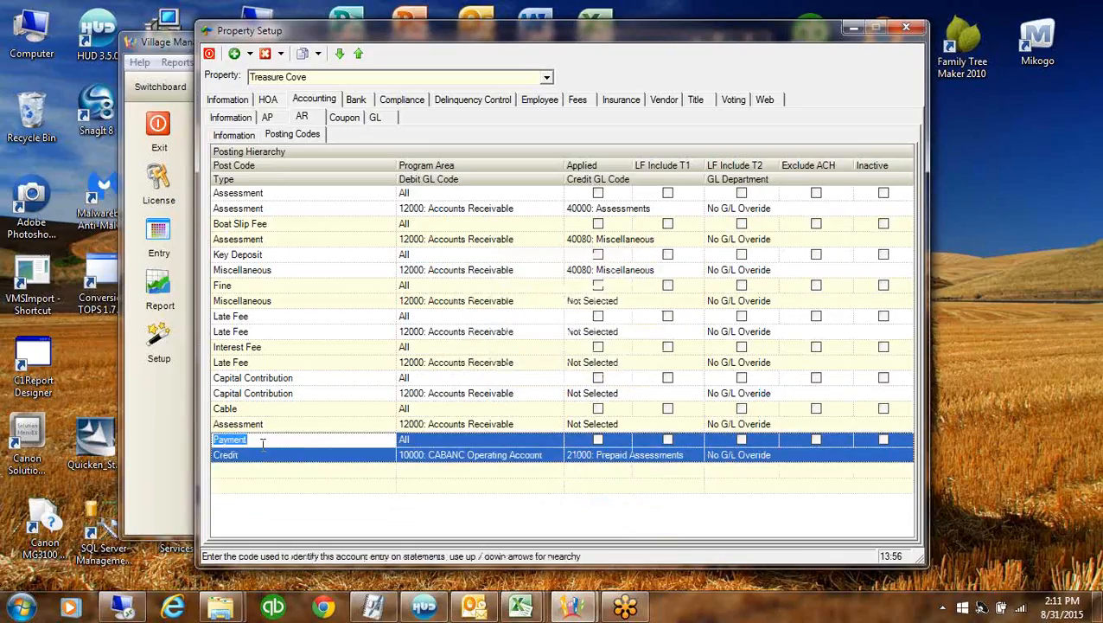
pyautogui.click(262, 442)
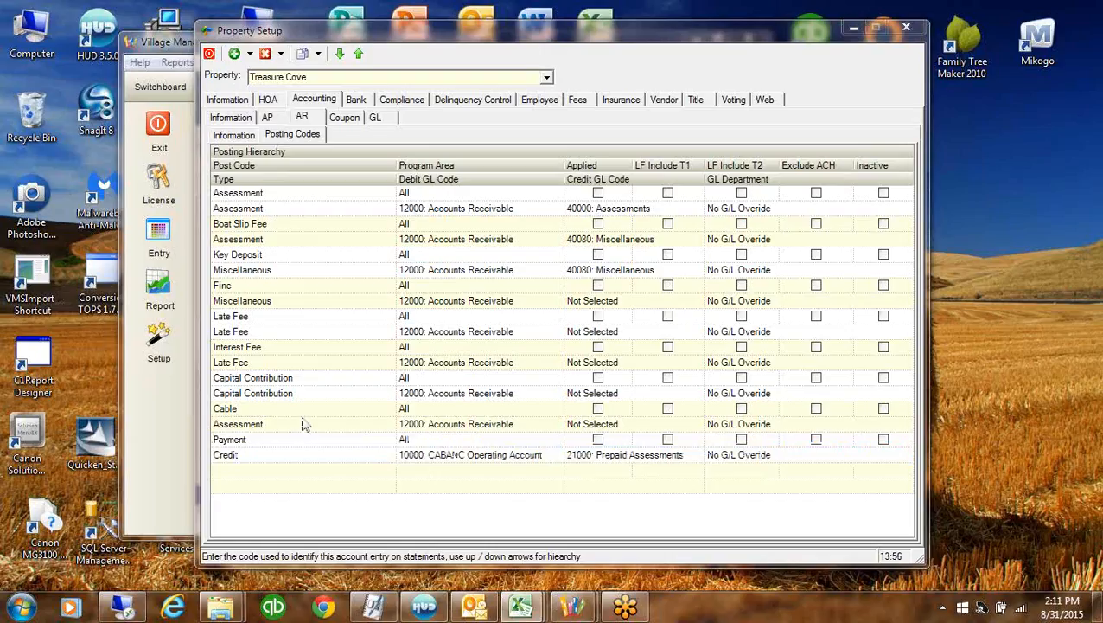
# Move the Capital Contribution posting code to the top of the hierarchy
pyautogui.click(313, 378)
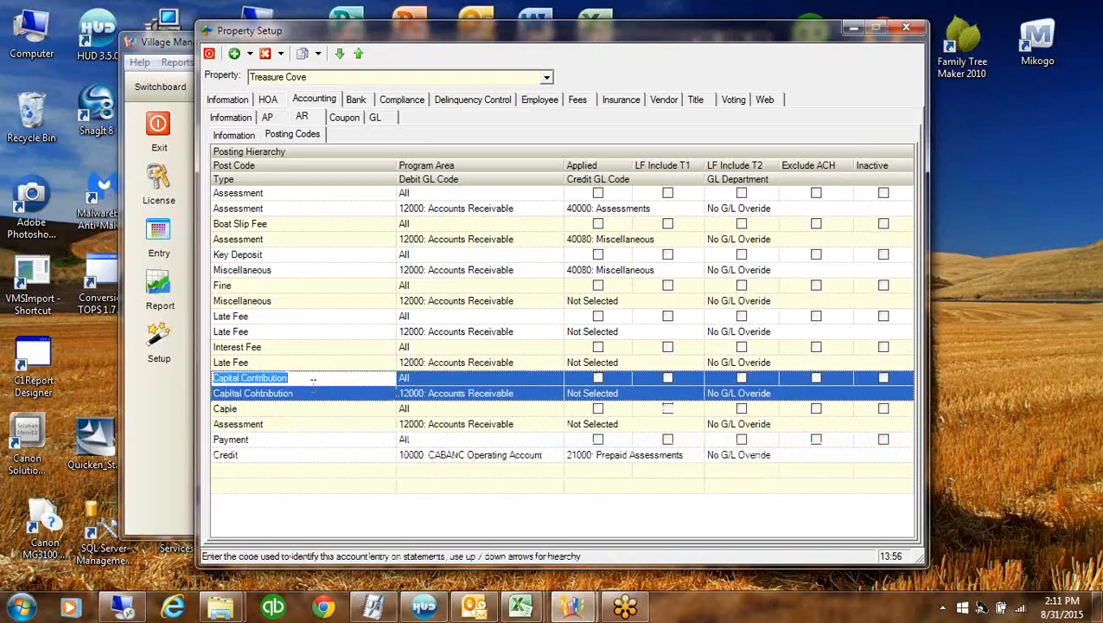
pyautogui.click(361, 60)
pyautogui.click(360, 60)
pyautogui.click(361, 59)
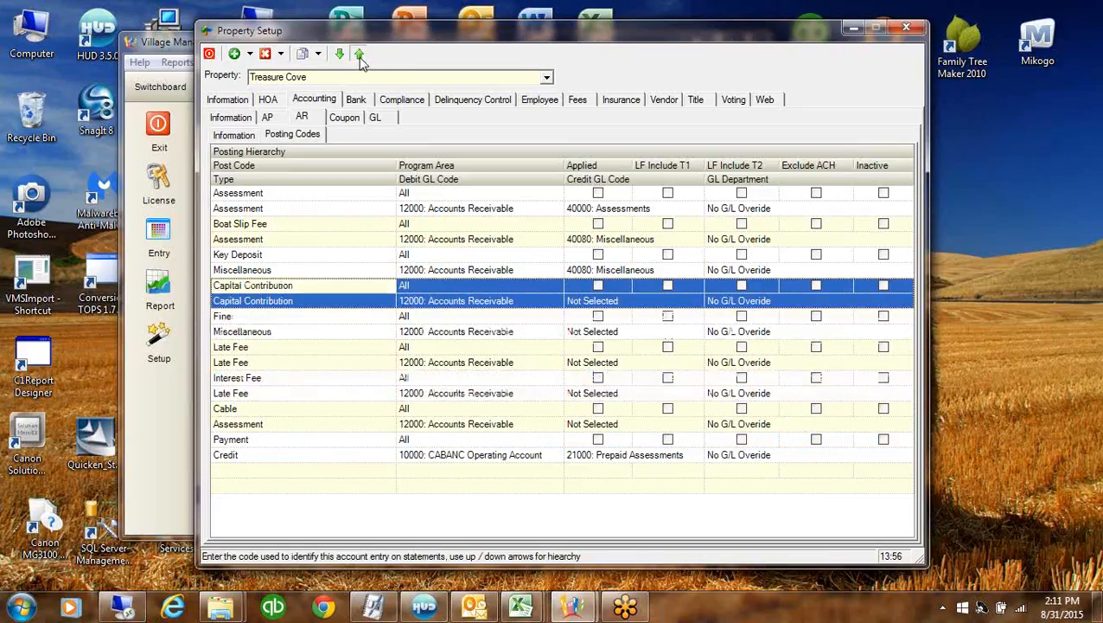
pyautogui.click(361, 60)
pyautogui.click(361, 60)
pyautogui.click(361, 59)
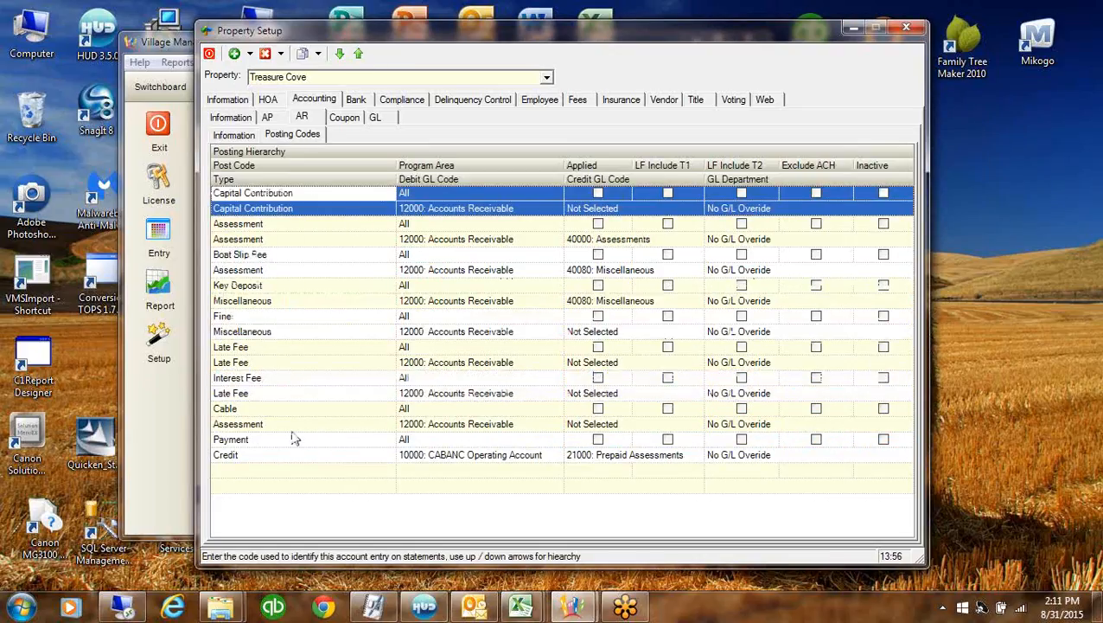
# Move the Late Fee posting code up one place in the hierarchy
pyautogui.click(296, 226)
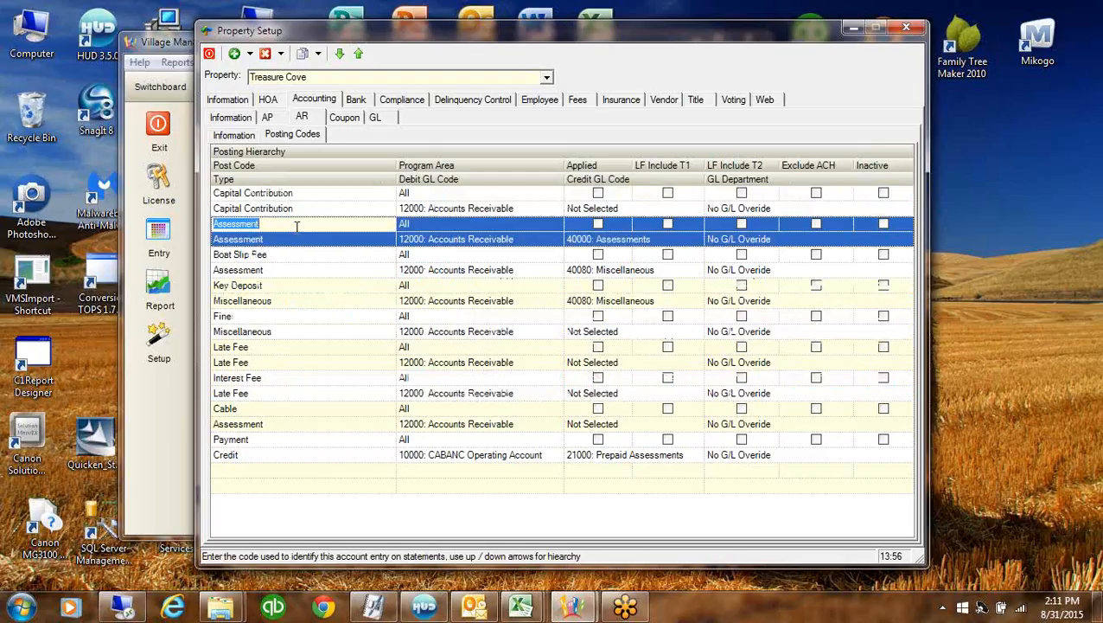
pyautogui.click(291, 318)
pyautogui.press('Down')
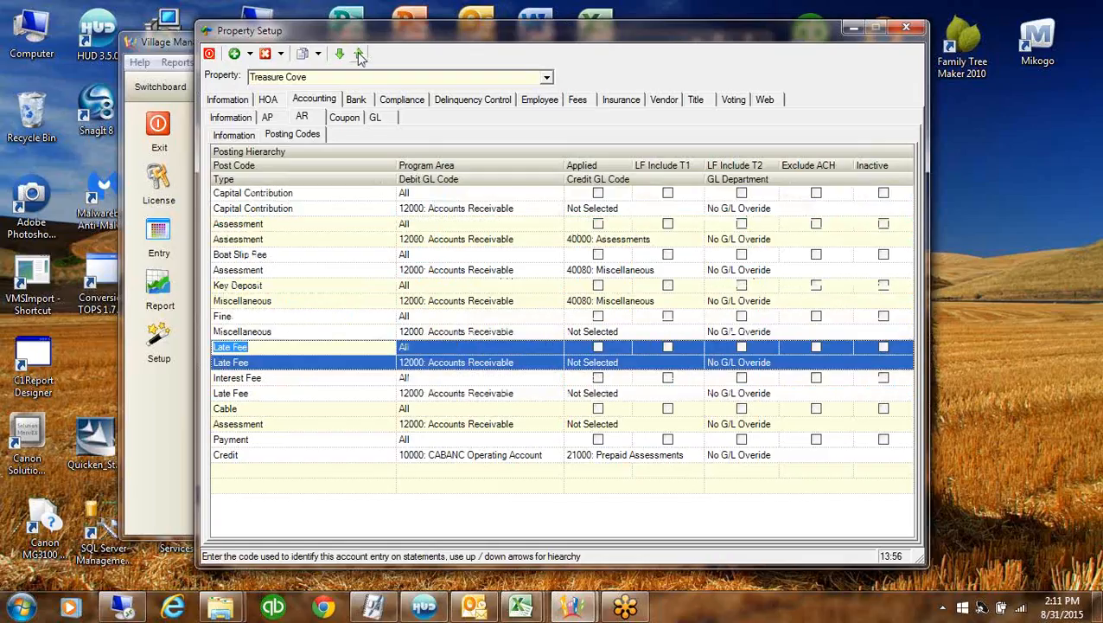
pyautogui.click(359, 54)
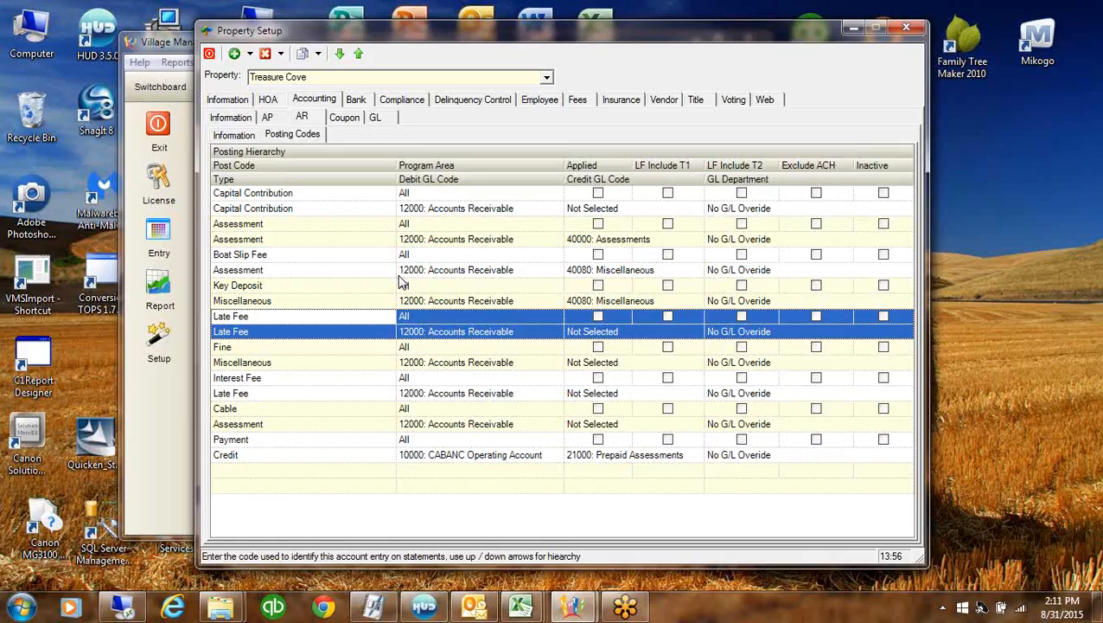
# Set the Late Fee credit GL code to 40045: Interest - Reserves
pyautogui.click(654, 331)
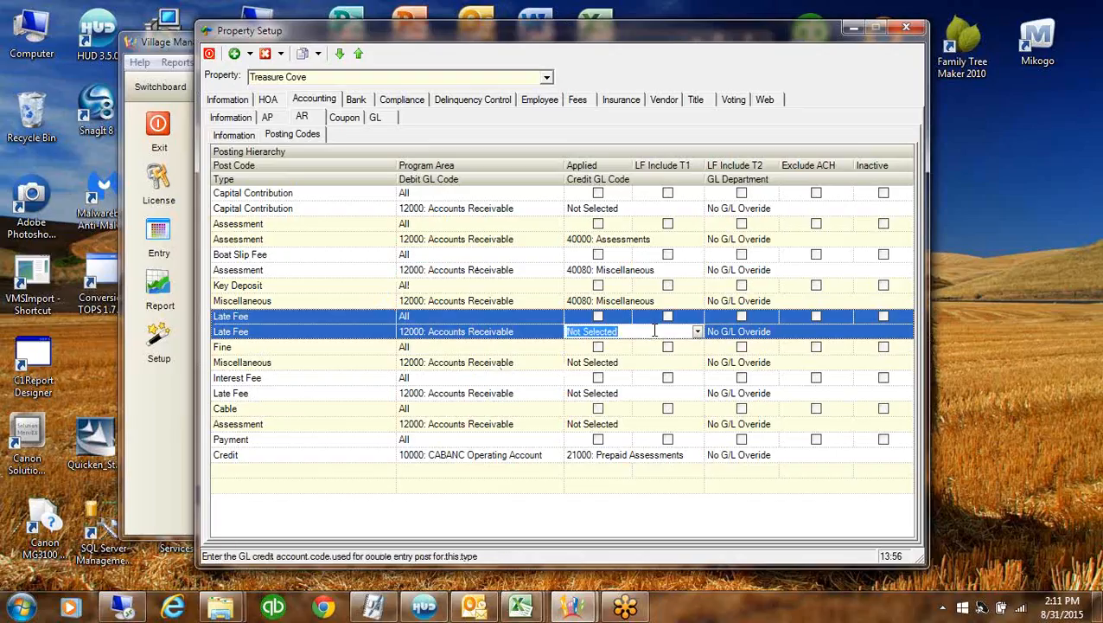
pyautogui.write('40000: Assessments')
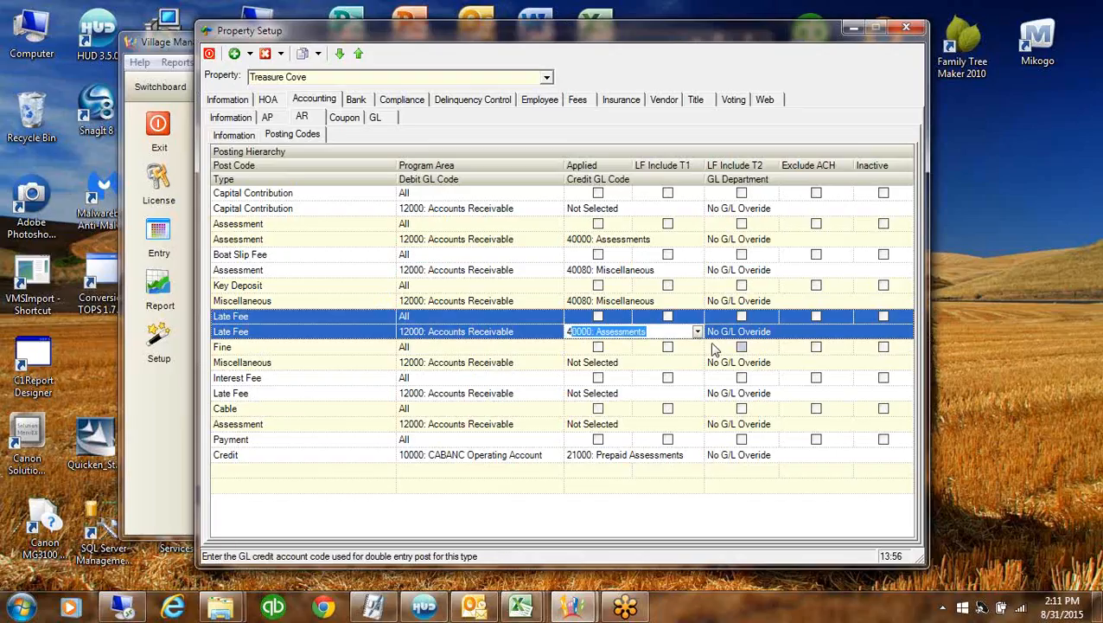
pyautogui.click(697, 331)
pyautogui.click(749, 425)
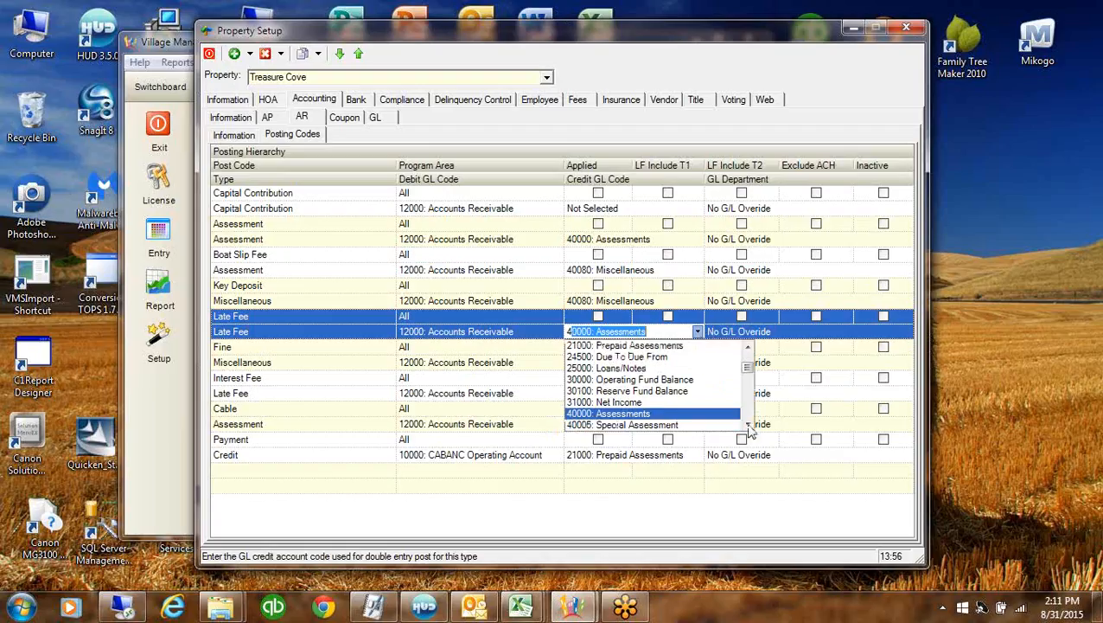
pyautogui.click(748, 424)
pyautogui.click(748, 425)
pyautogui.click(749, 425)
pyautogui.click(749, 425)
pyautogui.click(748, 424)
pyautogui.click(748, 425)
pyautogui.click(749, 424)
pyautogui.click(748, 424)
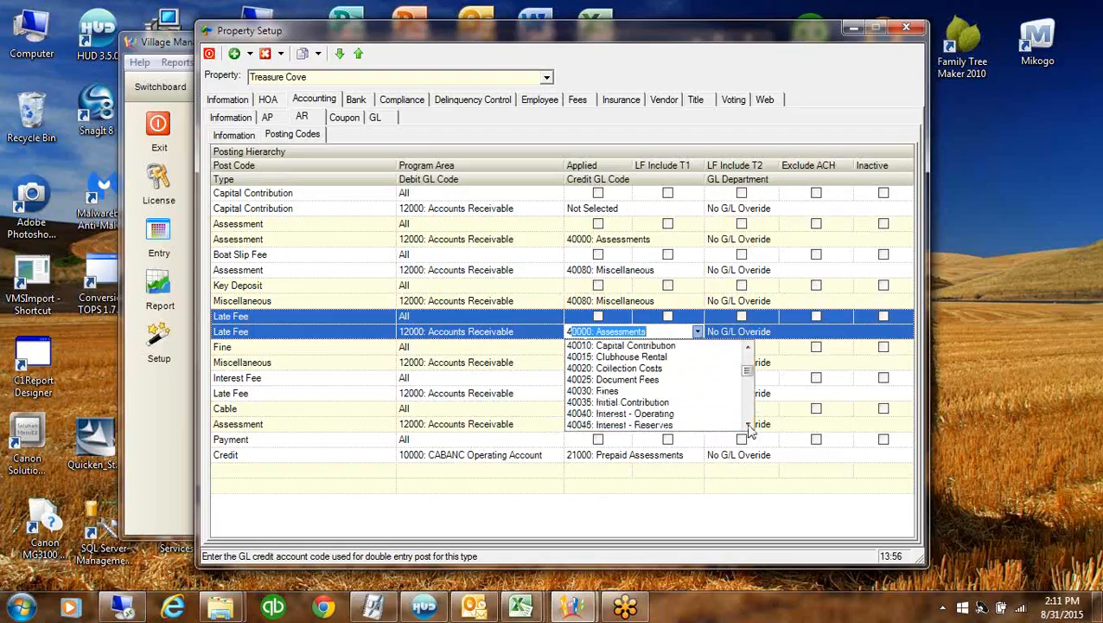
pyautogui.click(748, 424)
pyautogui.click(749, 425)
pyautogui.click(625, 402)
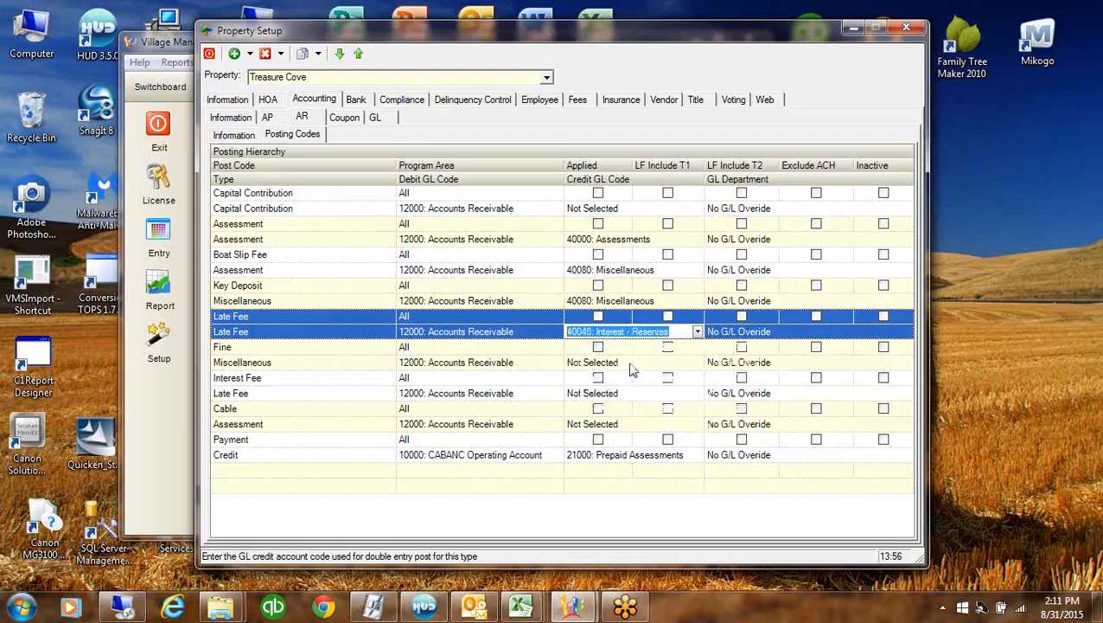
# Set the Fine credit GL code to 40030: Fines
pyautogui.click(648, 363)
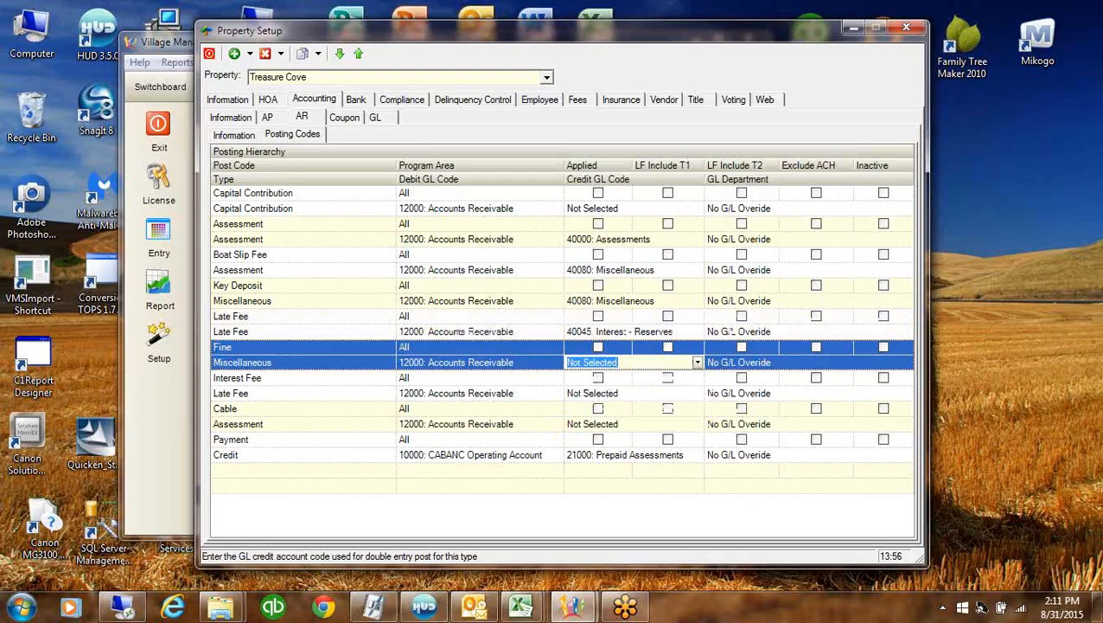
pyautogui.write('40000: Assessments')
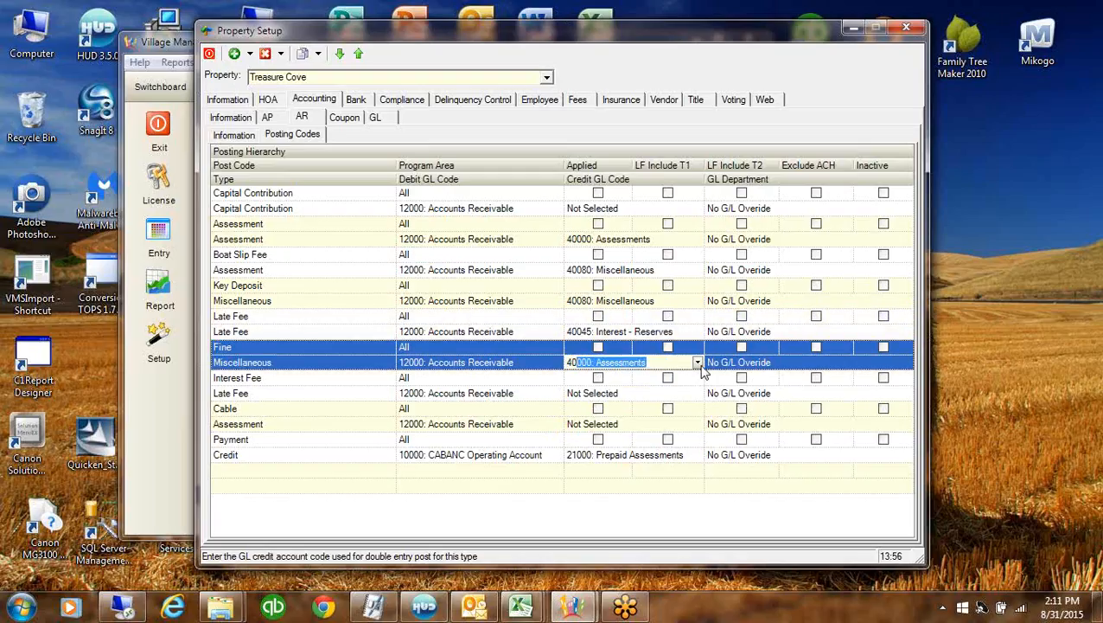
pyautogui.click(698, 363)
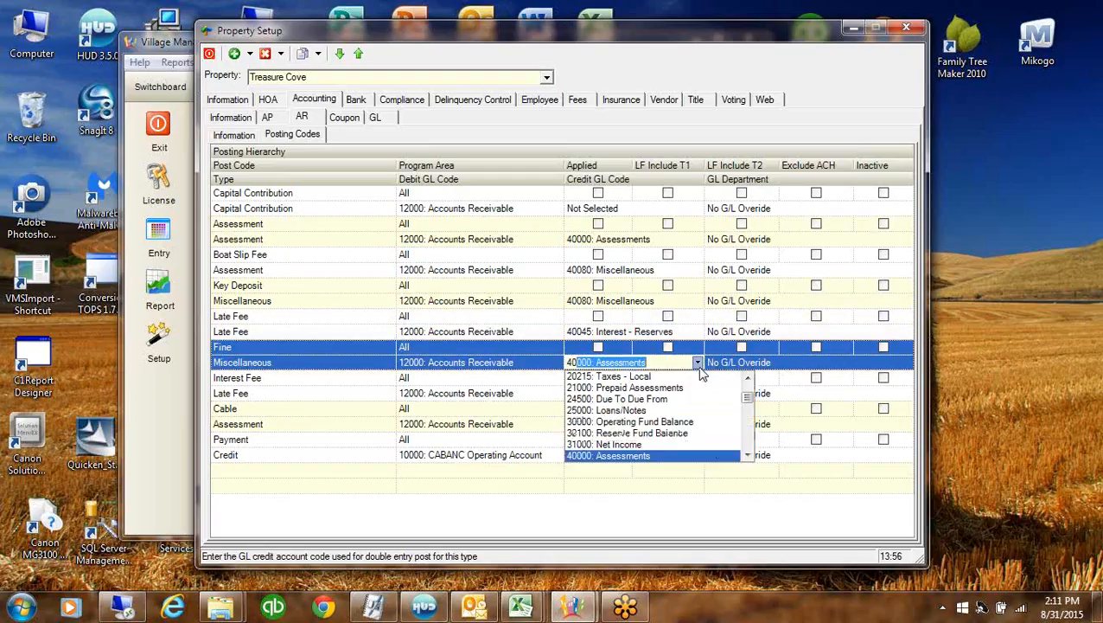
pyautogui.click(749, 455)
pyautogui.click(749, 456)
pyautogui.click(749, 456)
pyautogui.click(749, 456)
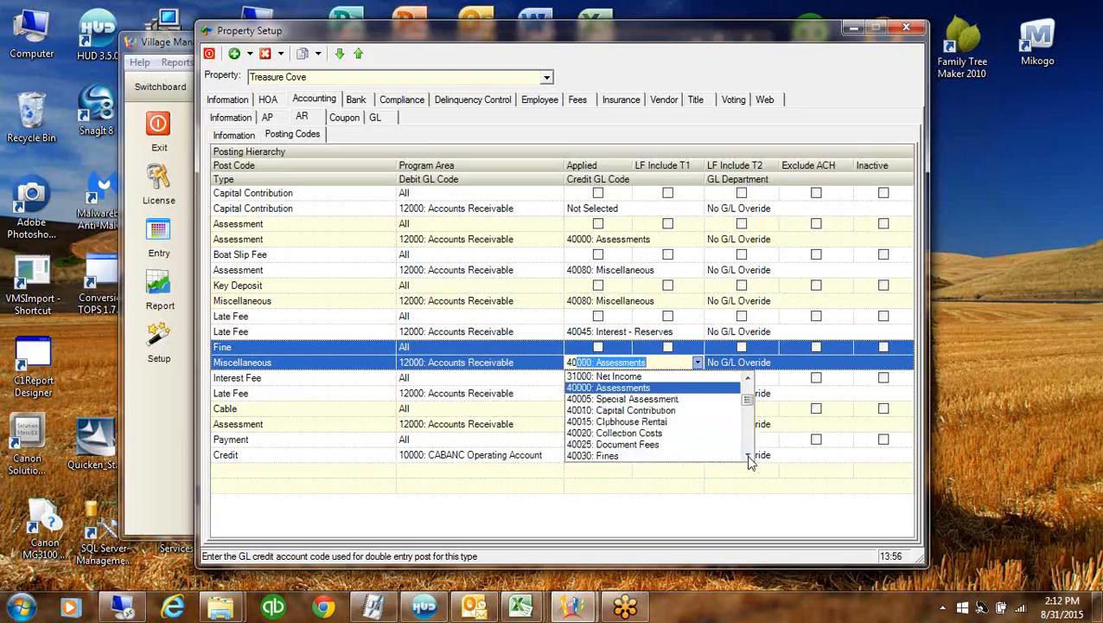
pyautogui.click(749, 456)
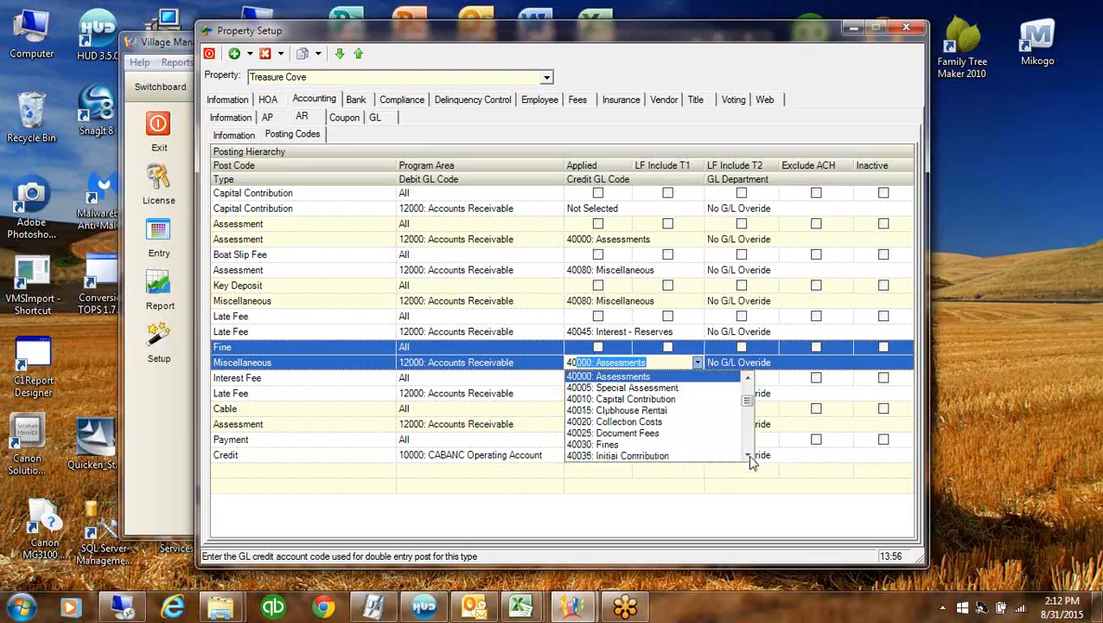
pyautogui.click(609, 443)
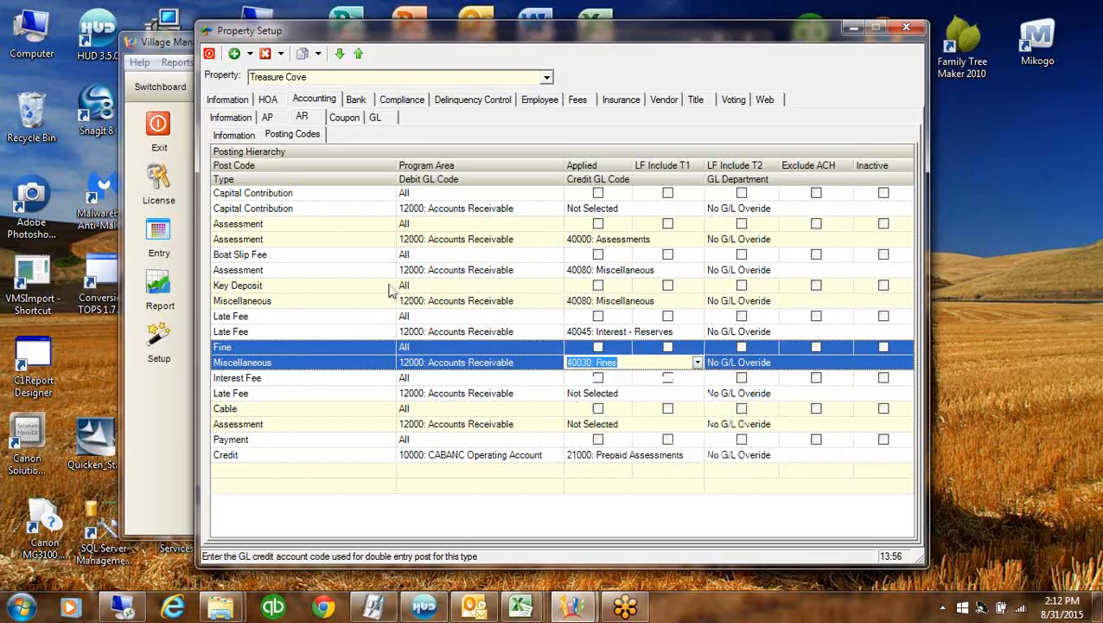
# Delete the Key Deposit posting code
pyautogui.rightClick(296, 292)
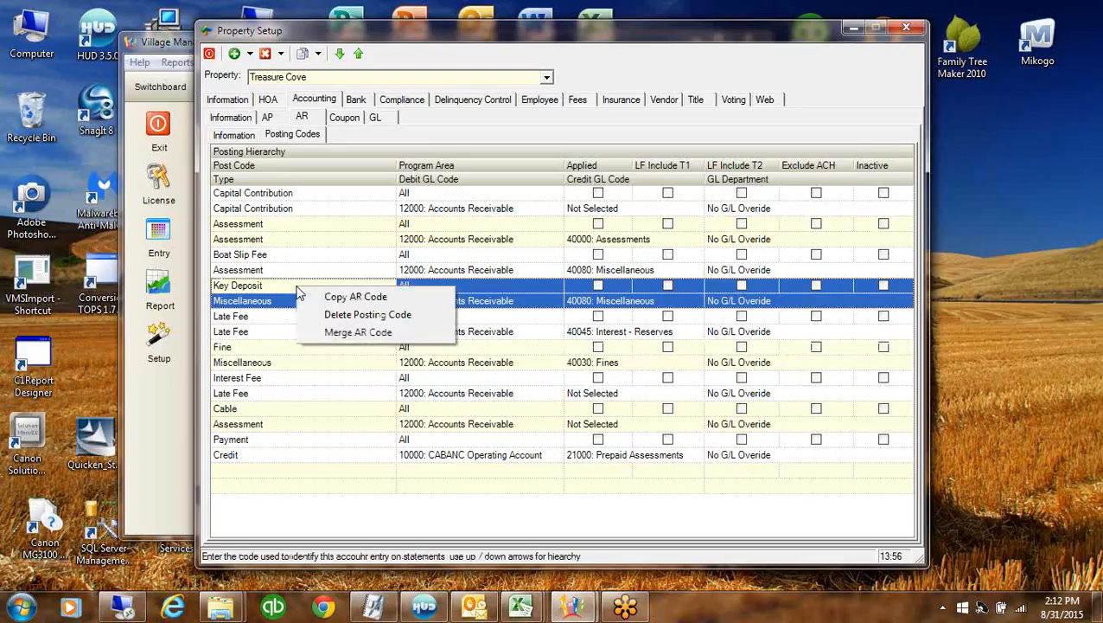
pyautogui.click(357, 316)
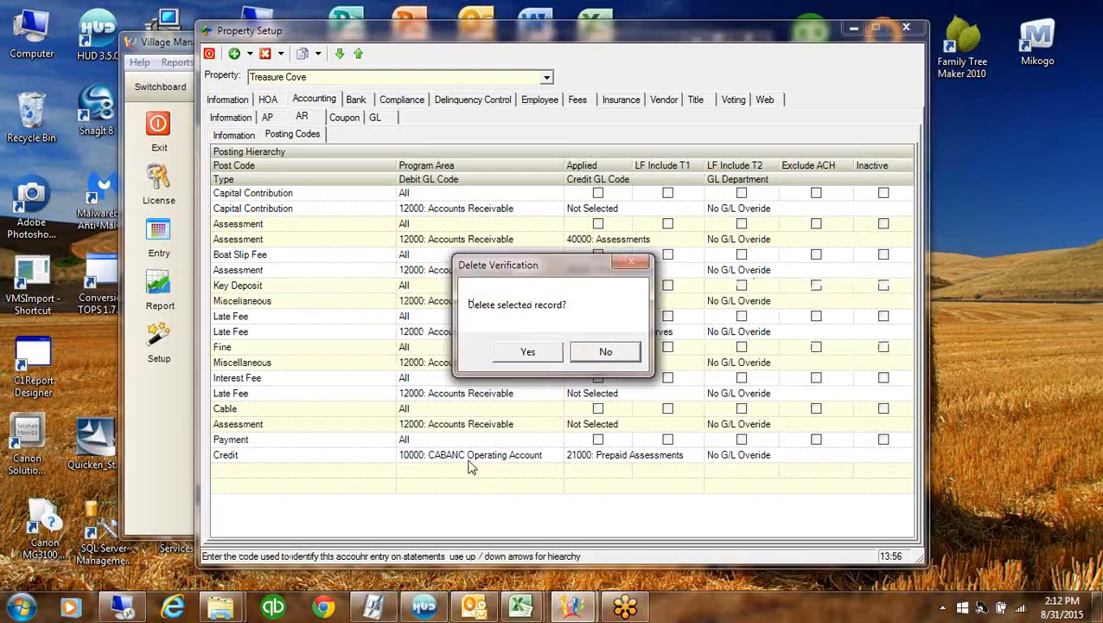
pyautogui.click(529, 353)
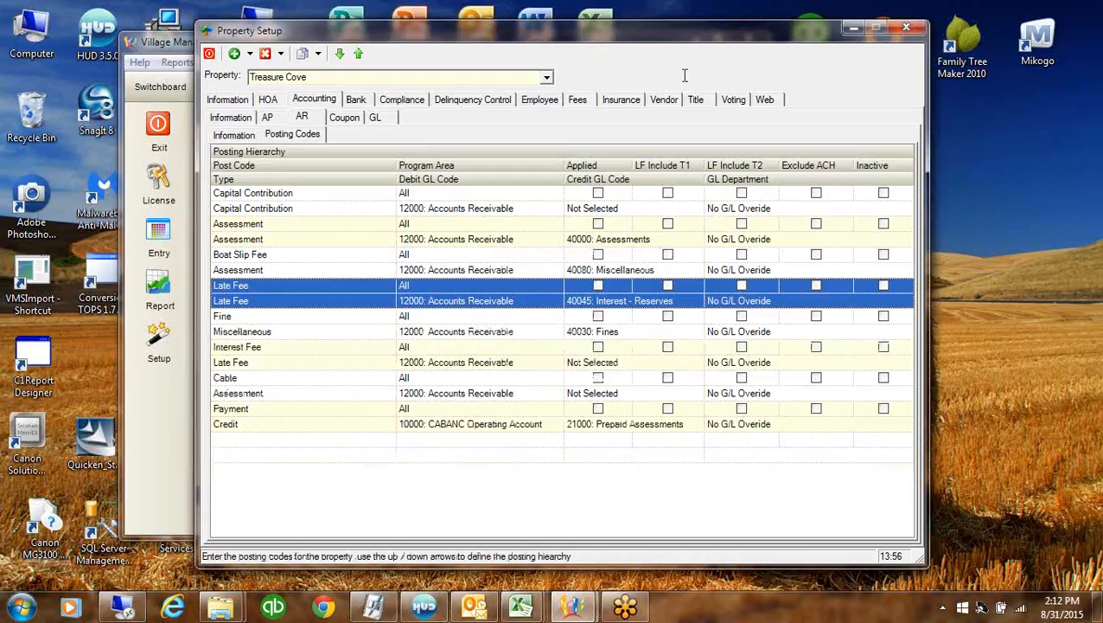
pyautogui.click(546, 77)
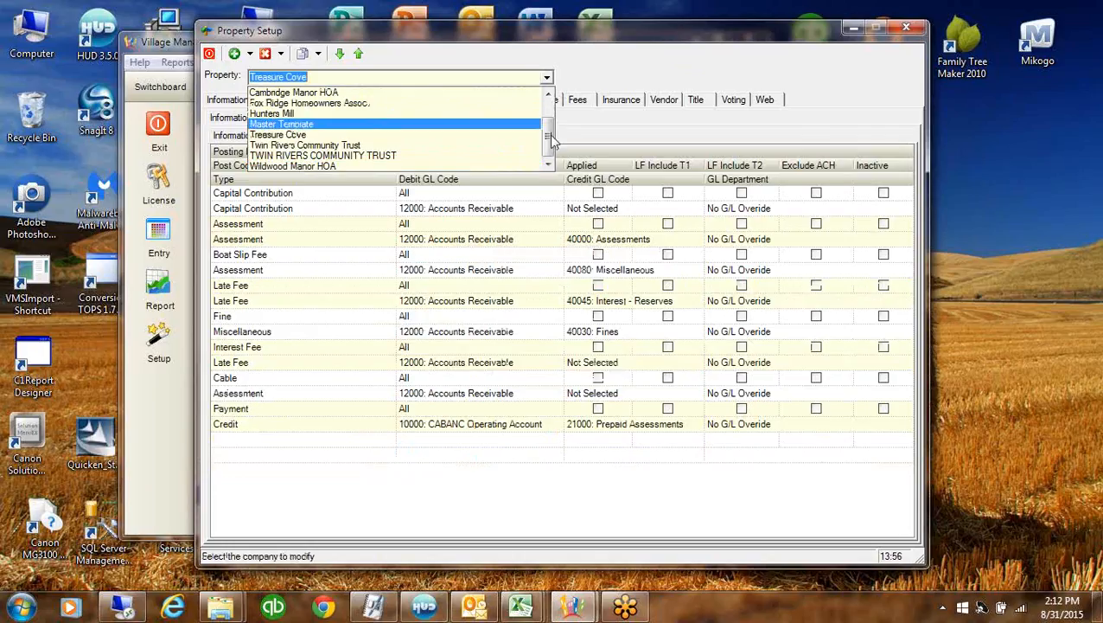
pyautogui.scroll(1, 550, 138)
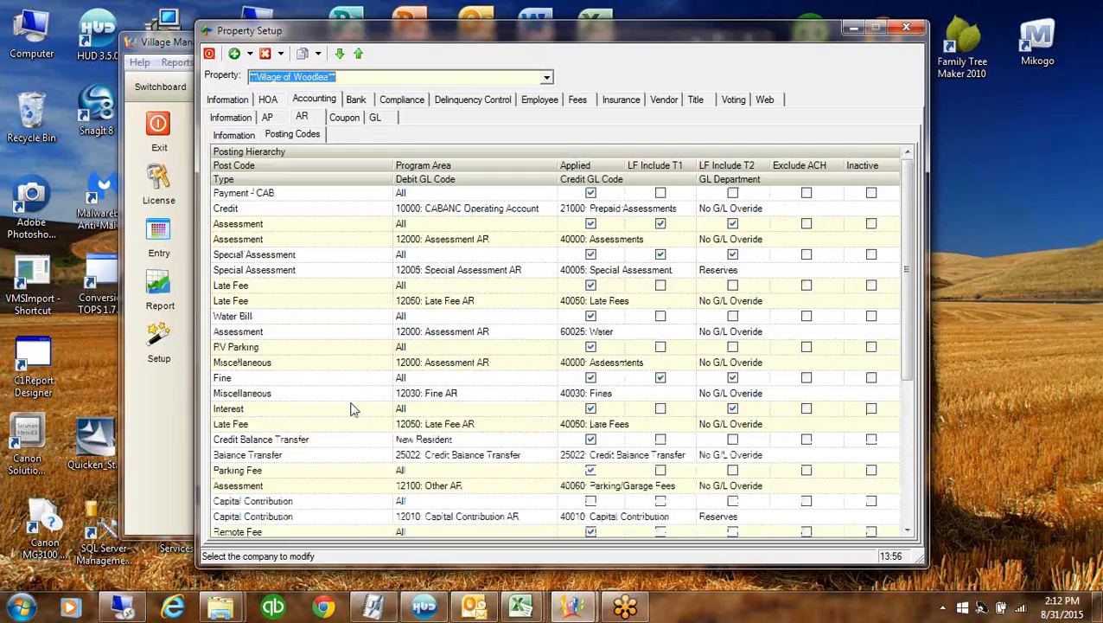
pyautogui.rightClick(351, 233)
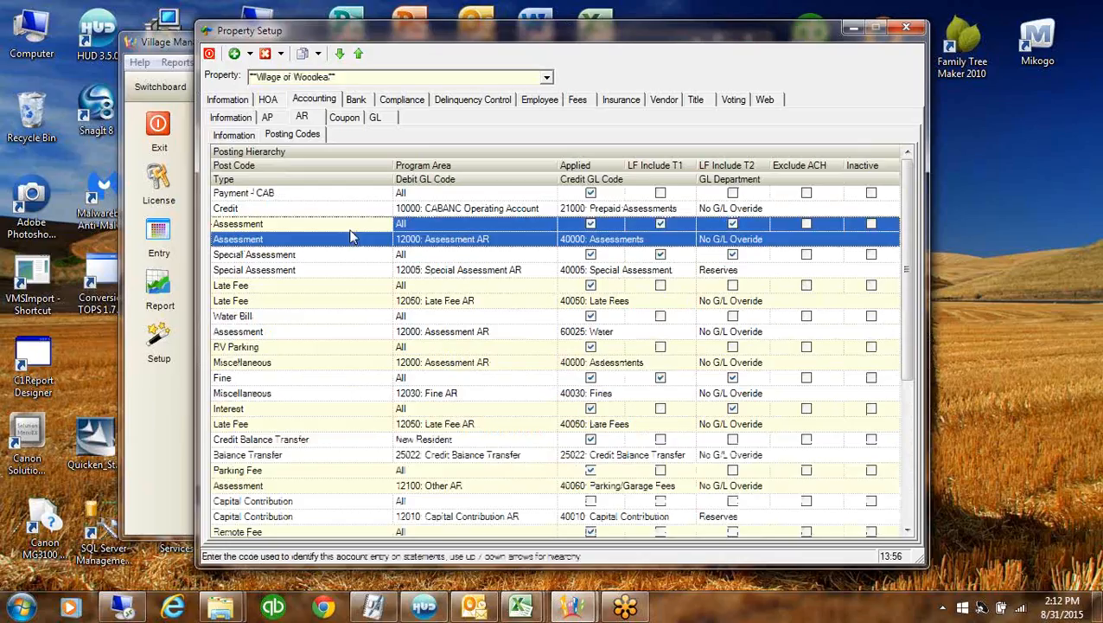
pyautogui.click(419, 259)
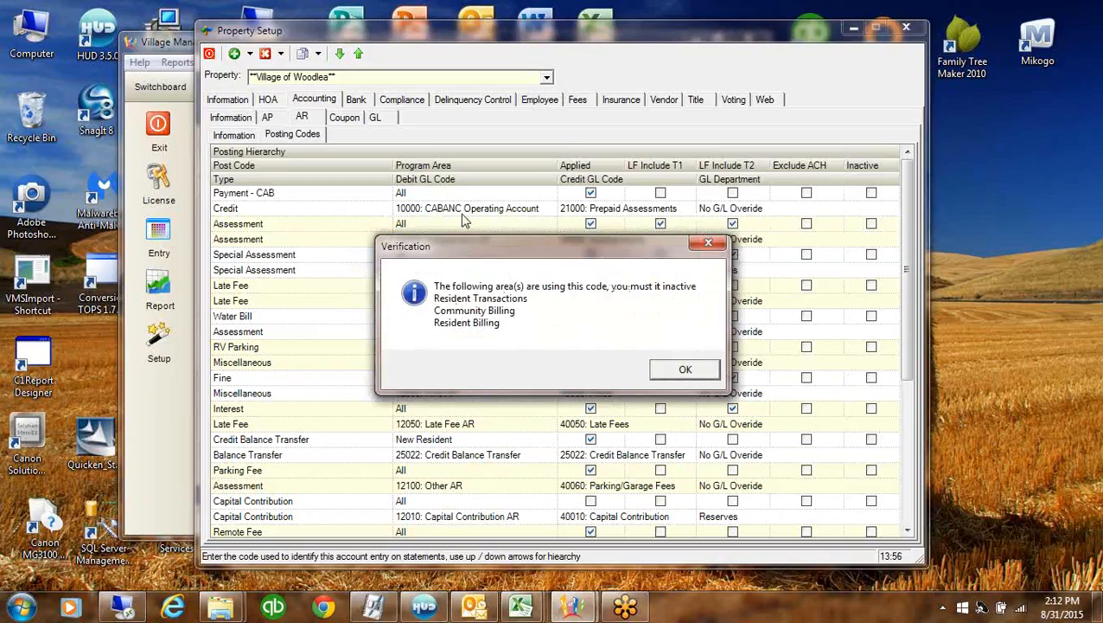
pyautogui.click(686, 371)
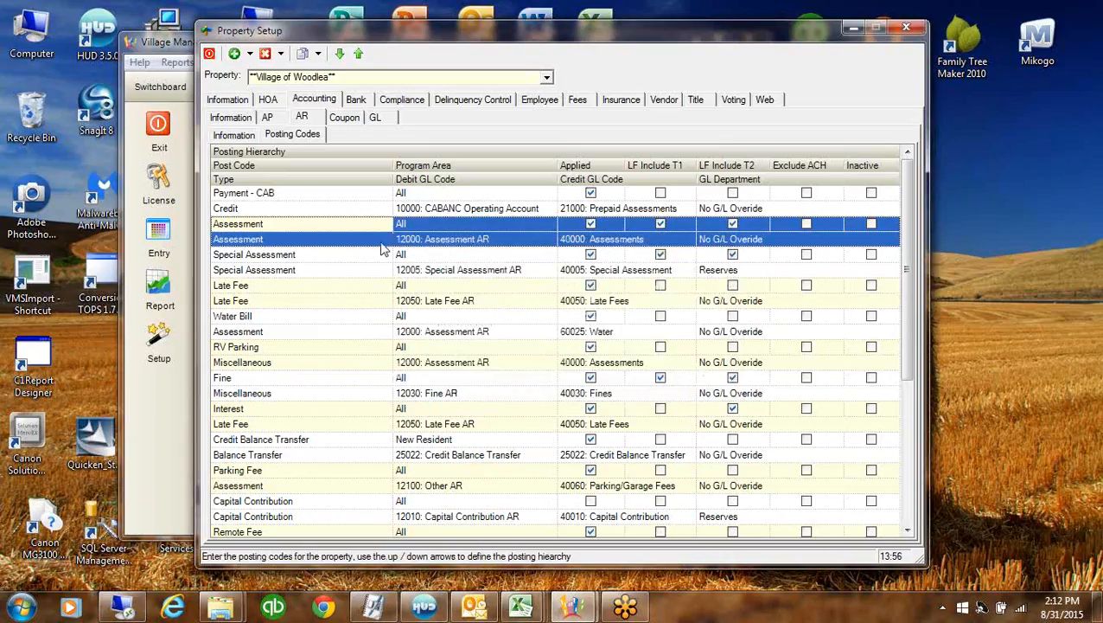
pyautogui.click(546, 77)
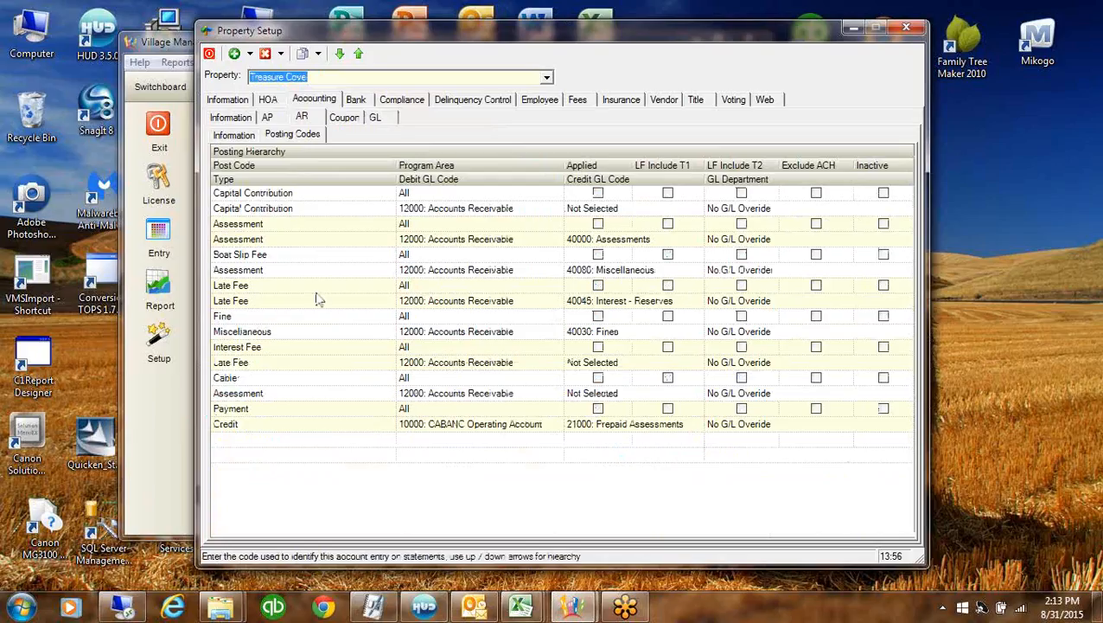
# Delete the Boat Slip Fee and Cable posting codes
pyautogui.rightClick(385, 262)
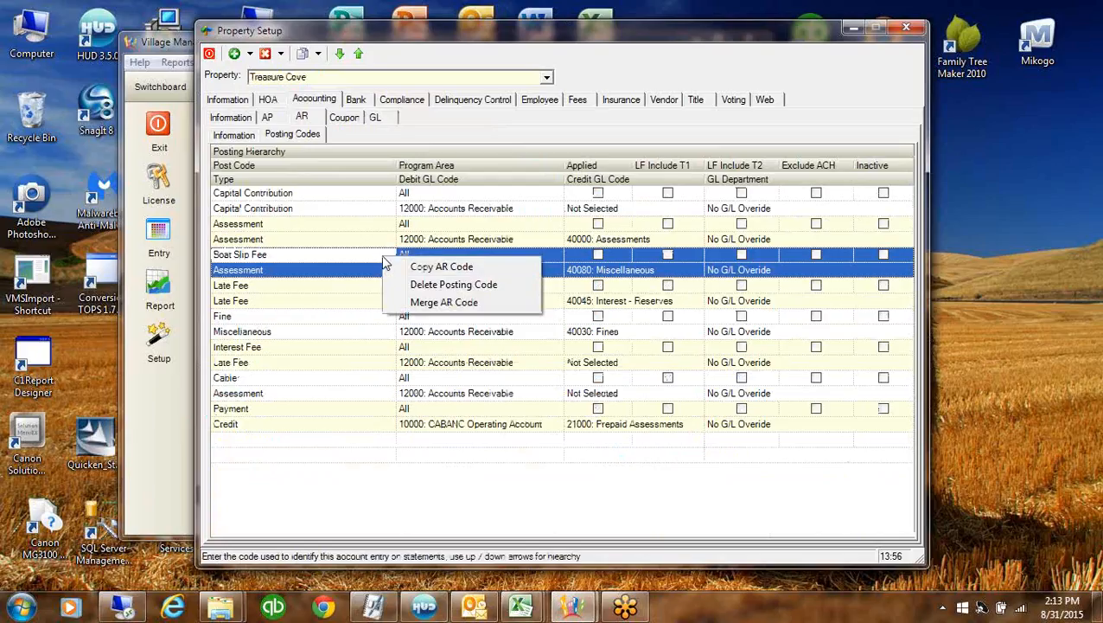
pyautogui.click(447, 286)
pyautogui.click(548, 352)
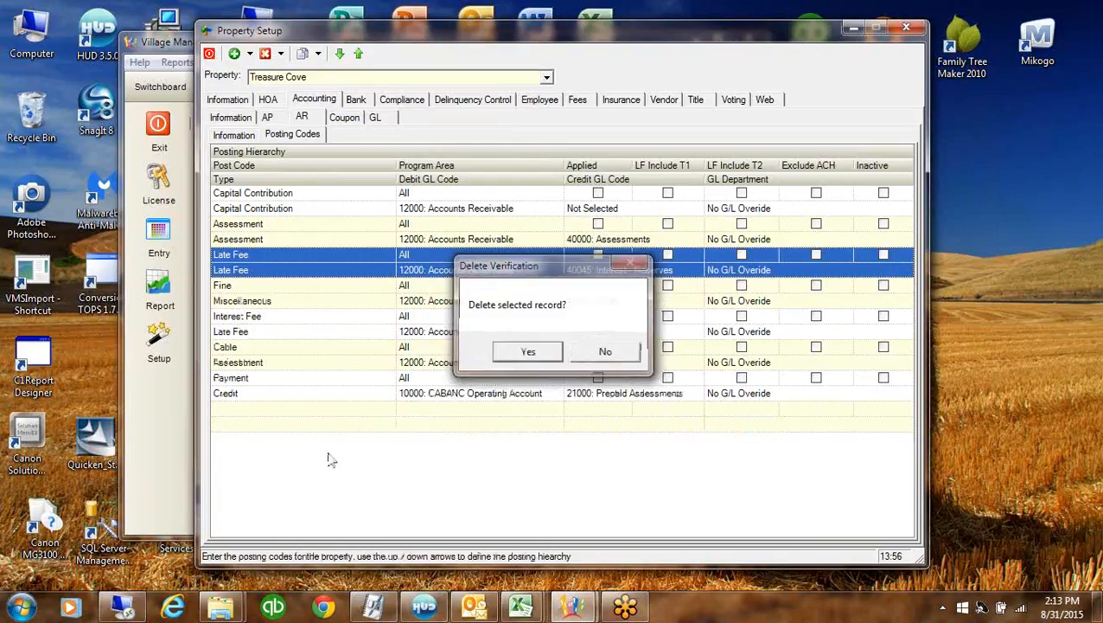
pyautogui.click(381, 358)
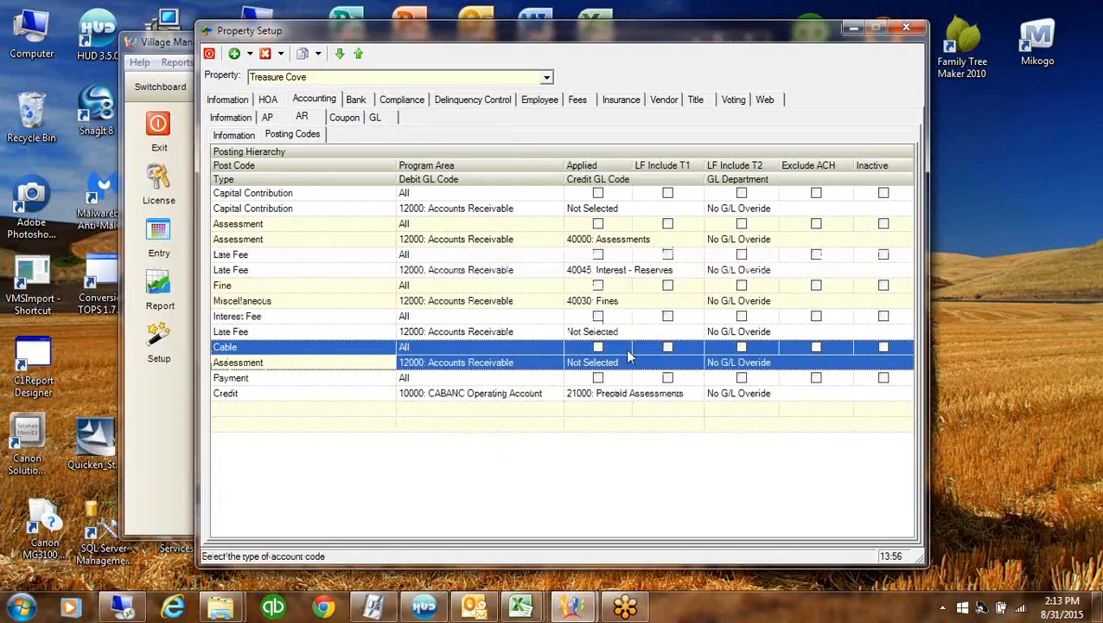
pyautogui.rightClick(384, 354)
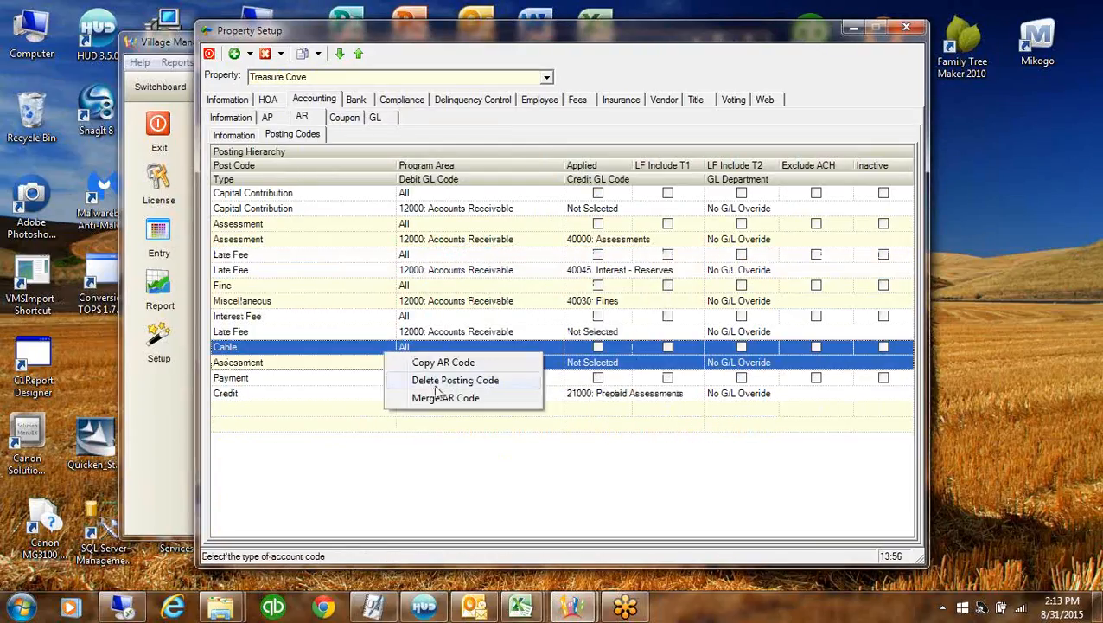
pyautogui.click(438, 381)
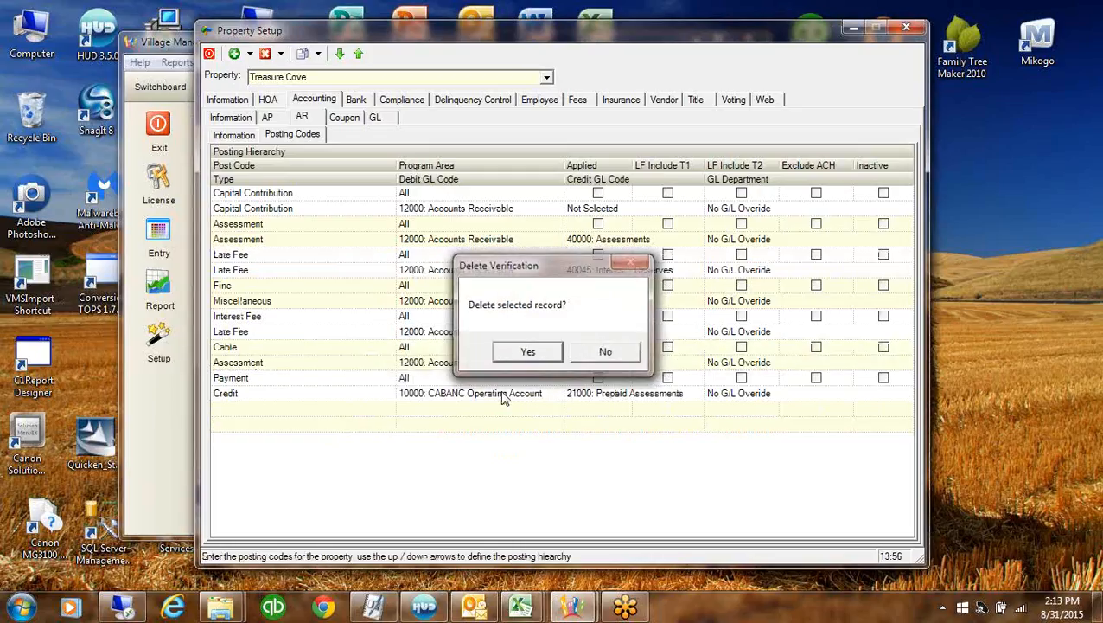
pyautogui.click(525, 352)
# Credit both Late Fee and Interest Fee to 40050: Late Fees
pyautogui.click(636, 333)
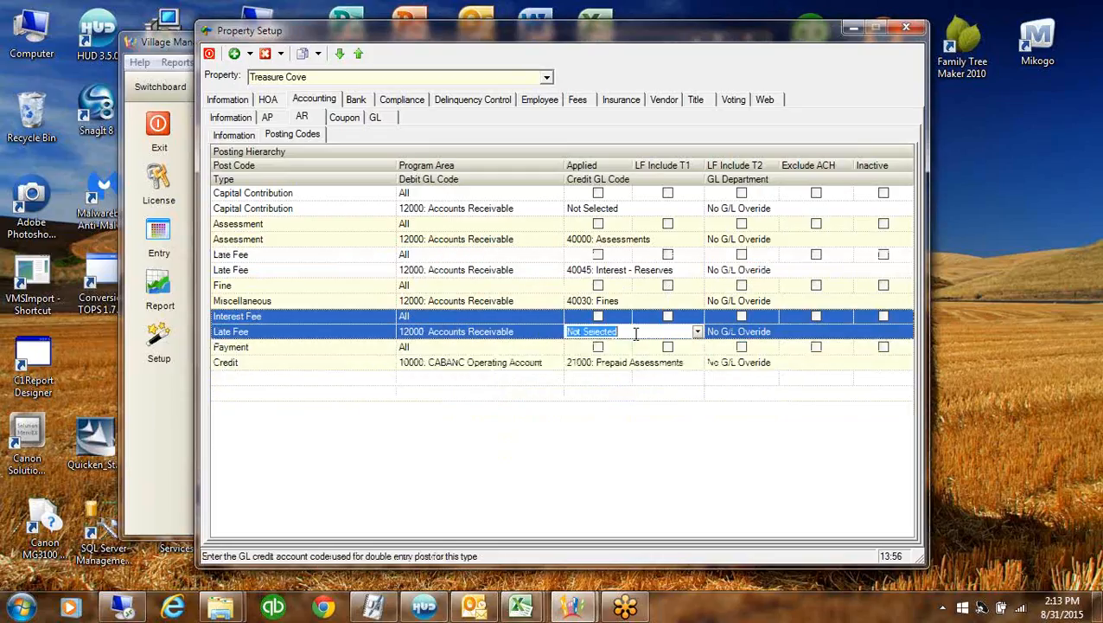
pyautogui.write('4')
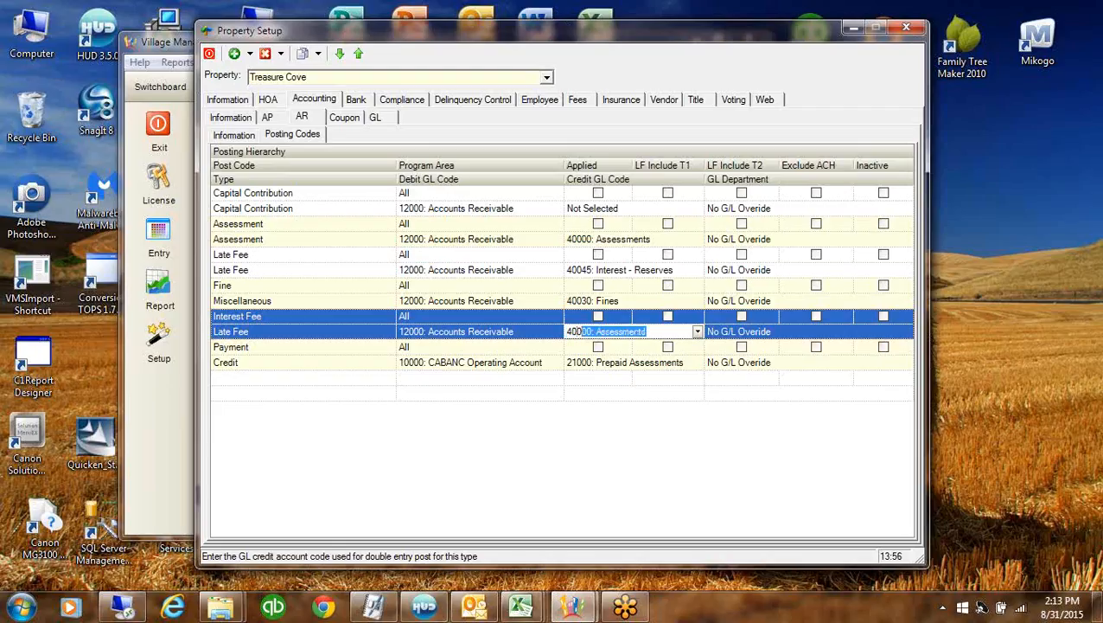
pyautogui.write('00')
pyautogui.click(701, 275)
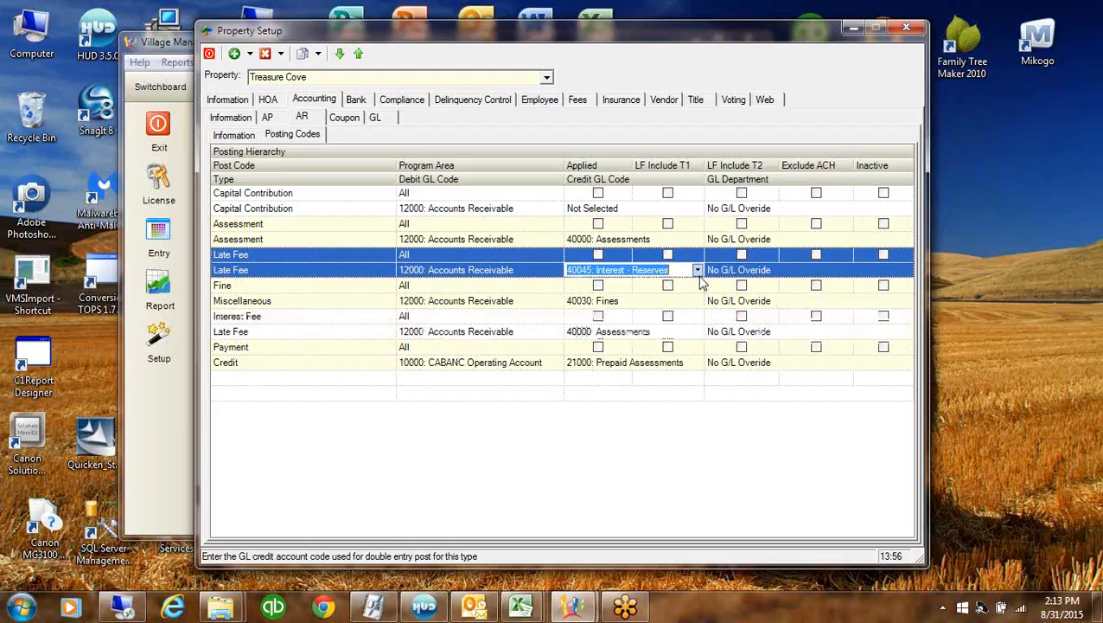
pyautogui.click(697, 271)
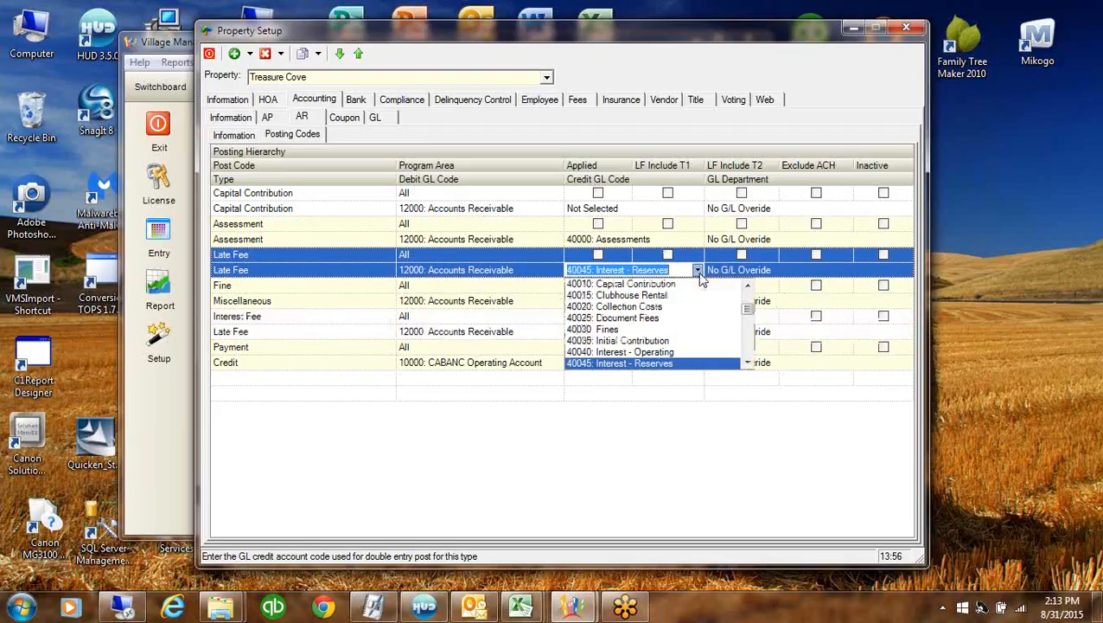
pyautogui.click(748, 364)
pyautogui.click(748, 364)
pyautogui.click(602, 352)
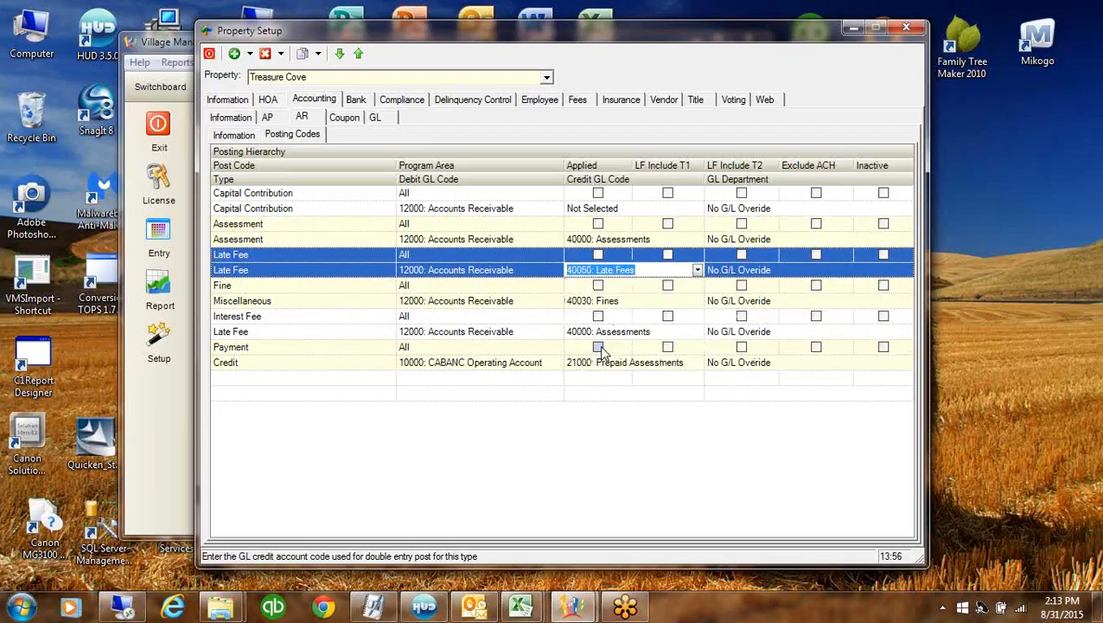
pyautogui.click(640, 302)
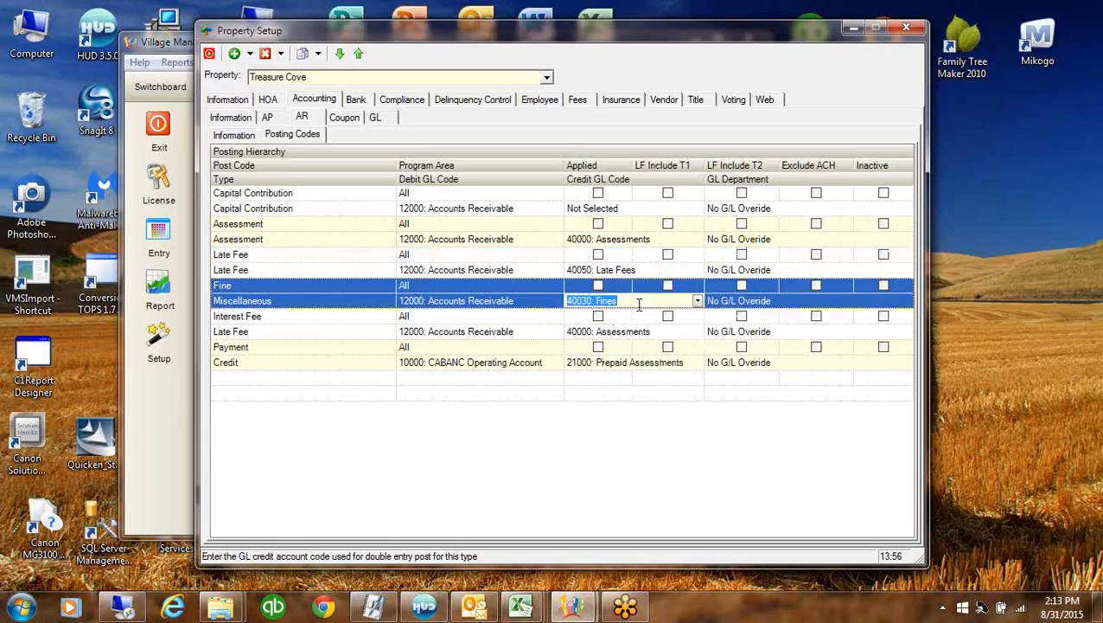
pyautogui.click(647, 333)
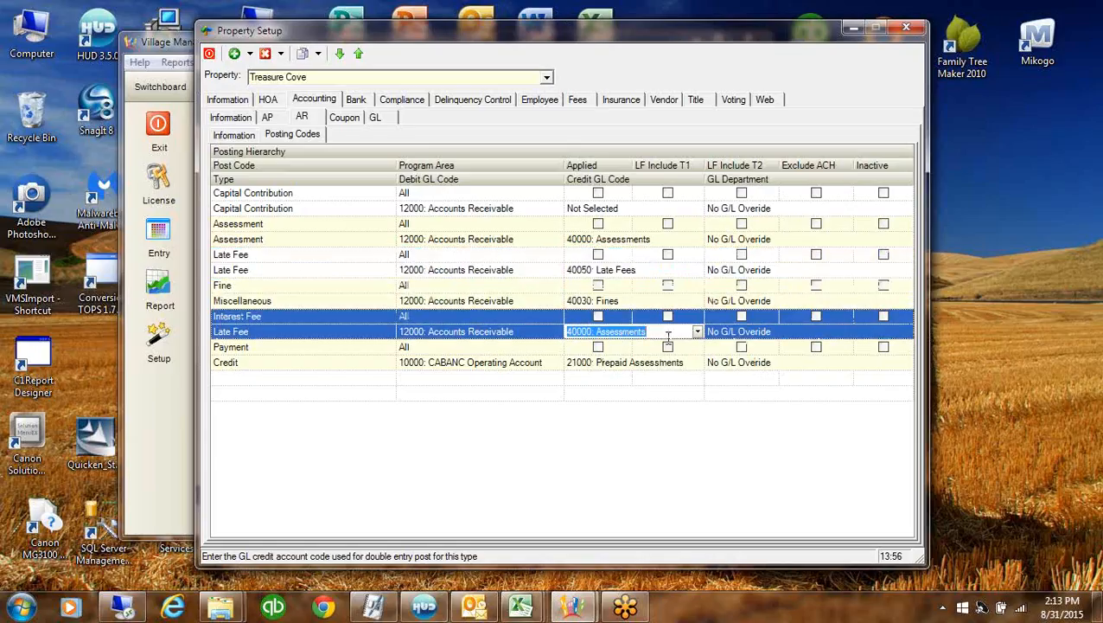
pyautogui.write('40050: Late Fees')
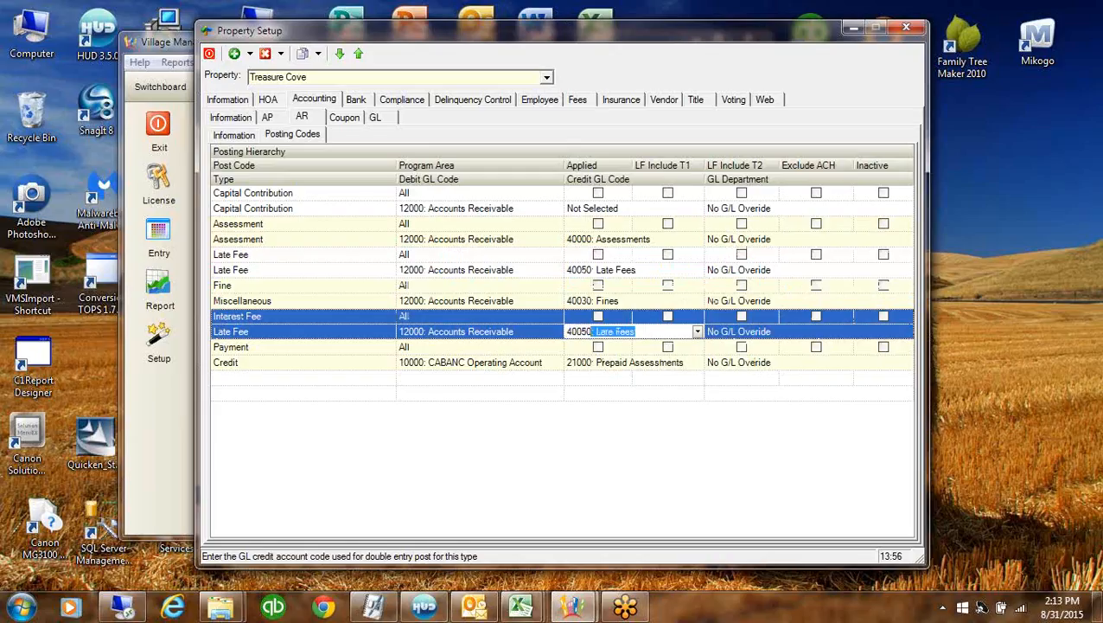
pyautogui.click(334, 370)
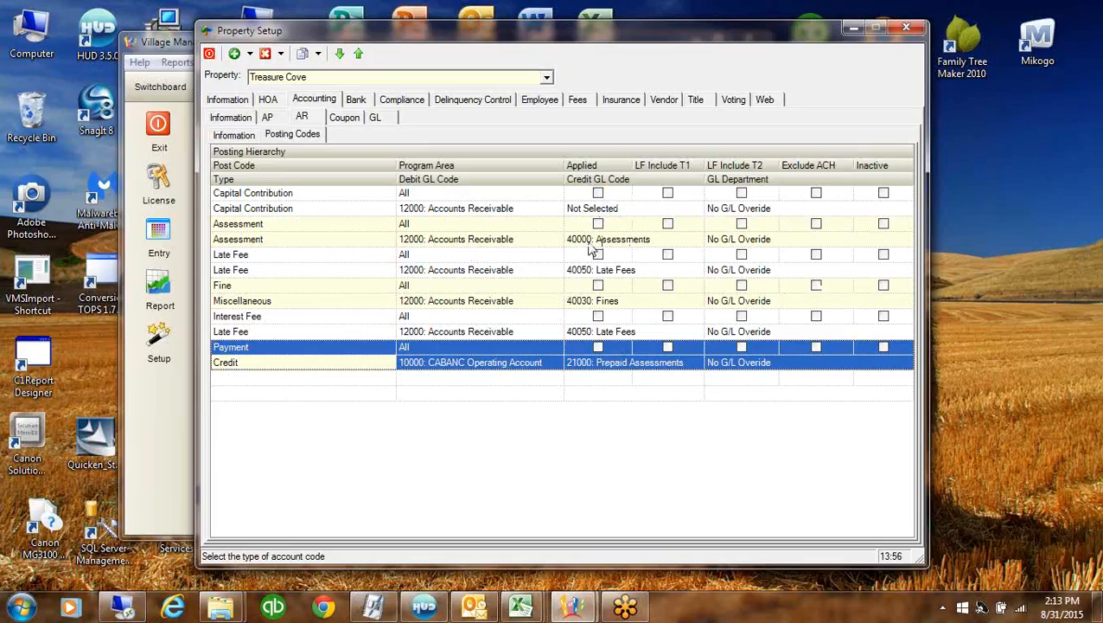
# Include Assessment in Tier 1 late fees and mark Capital Contribution, Assessment, Fine and Interest Fee applied
pyautogui.click(318, 225)
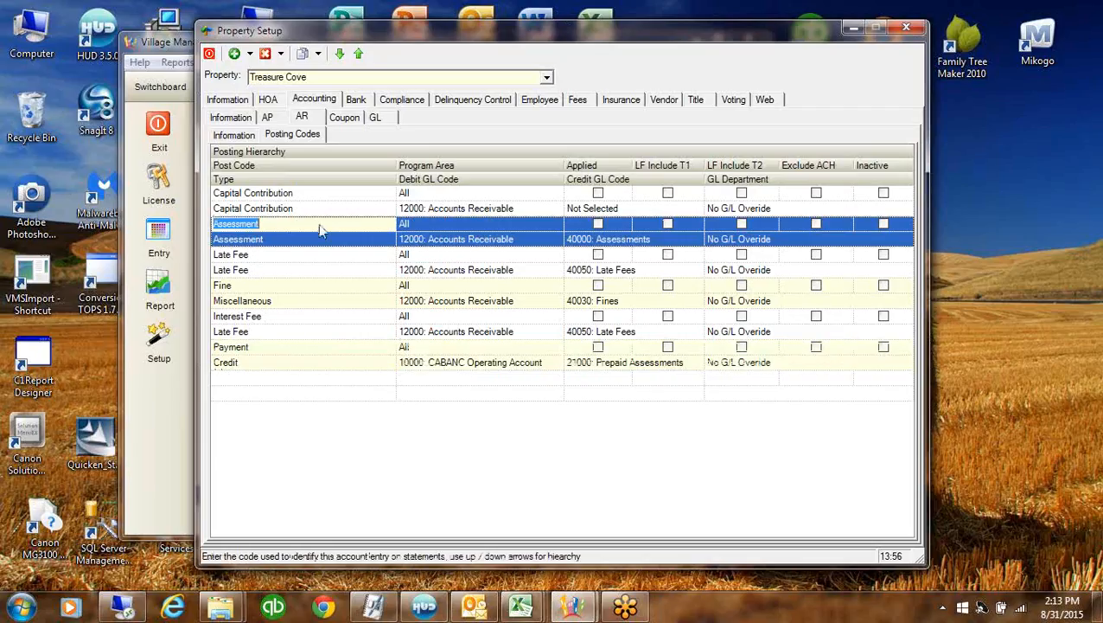
pyautogui.click(666, 224)
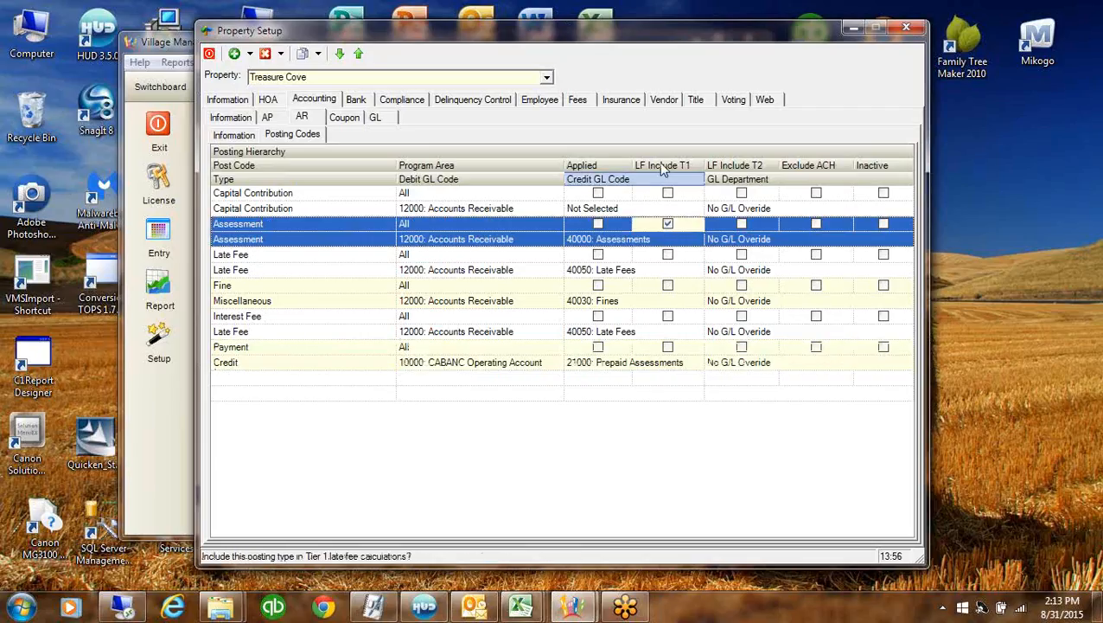
pyautogui.click(598, 192)
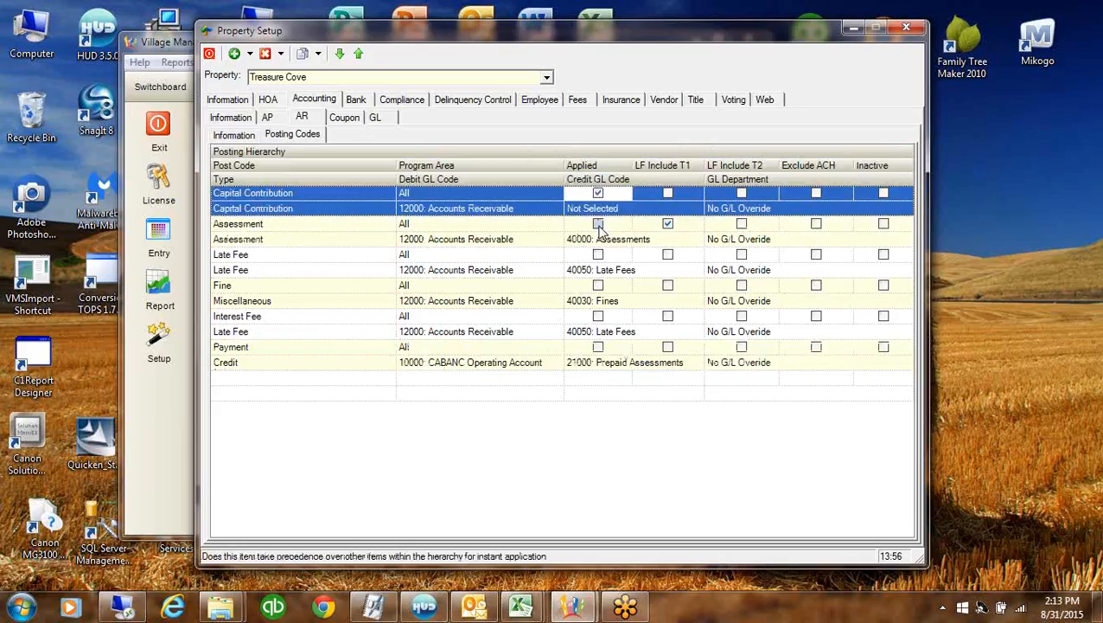
pyautogui.click(598, 224)
pyautogui.click(597, 285)
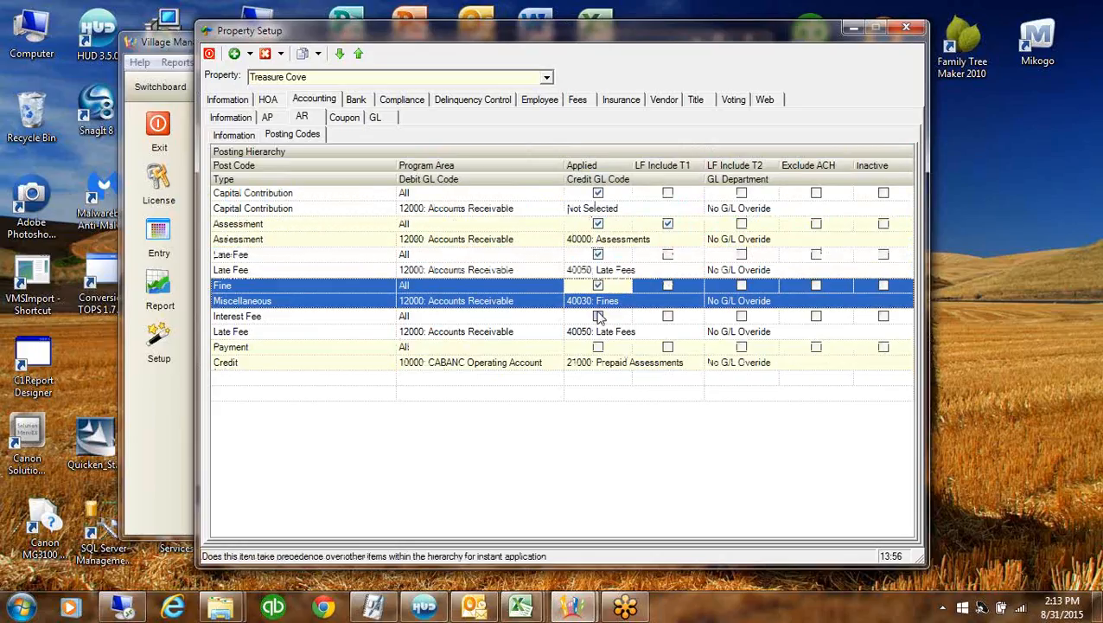
pyautogui.click(597, 316)
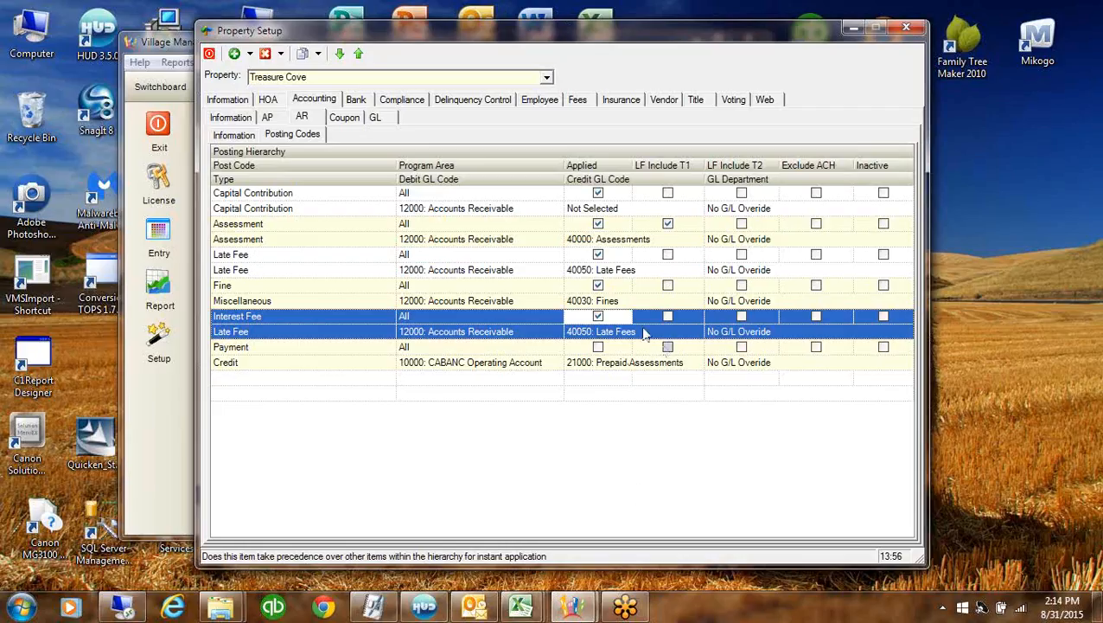
# Set Capital Contribution's credit GL account to 40010: Capital Contribution
pyautogui.click(635, 208)
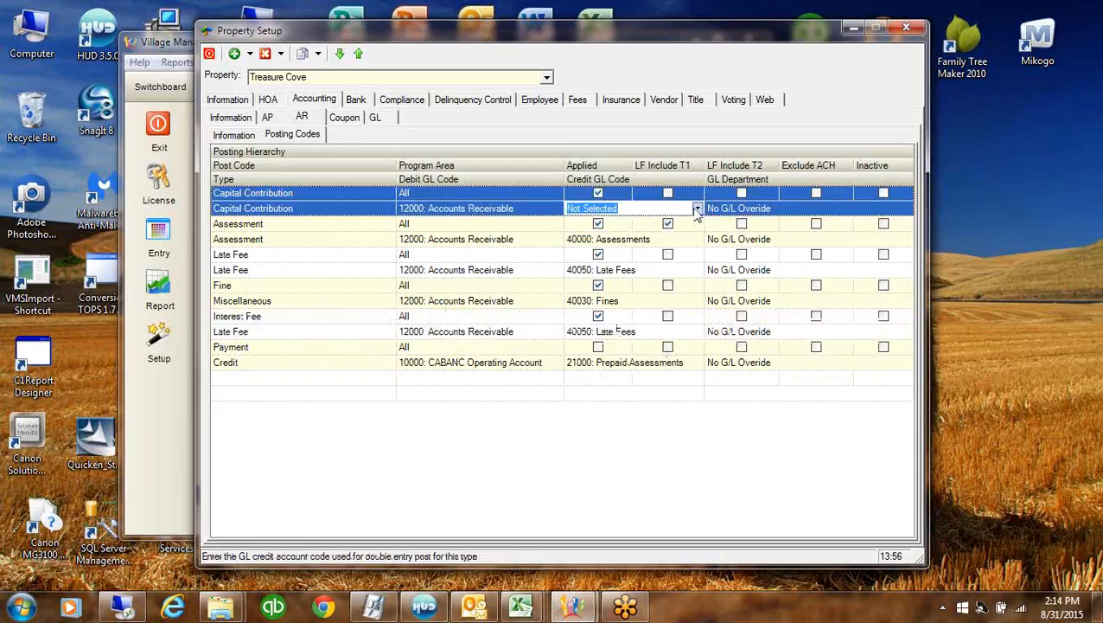
pyautogui.click(697, 210)
pyautogui.write('40000: Assessments')
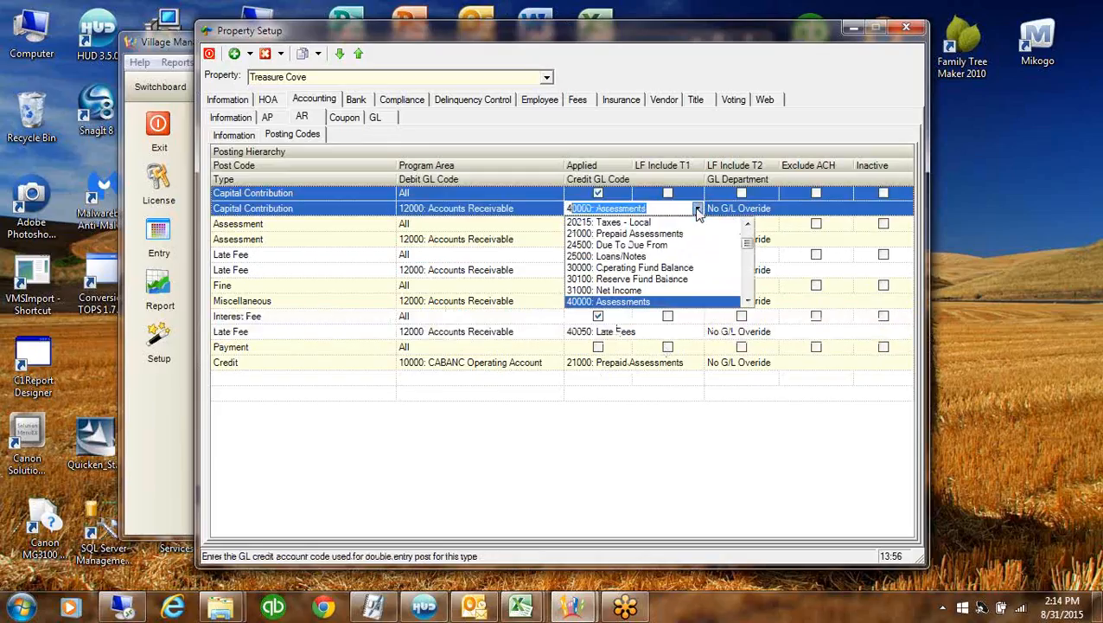
pyautogui.click(747, 301)
pyautogui.click(747, 301)
pyautogui.click(747, 301)
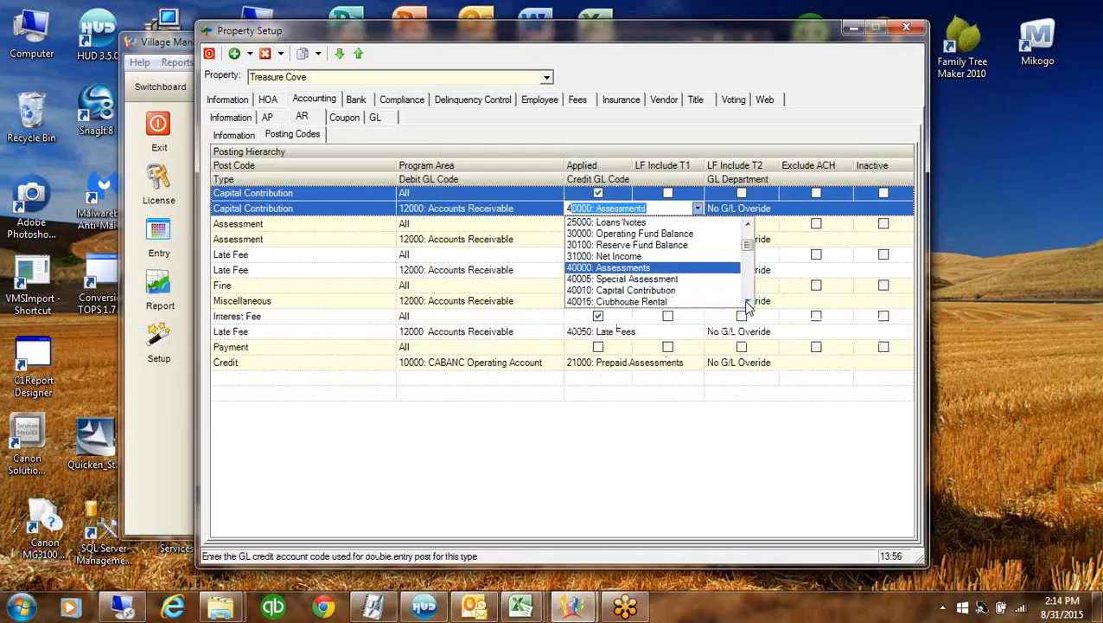
pyautogui.click(747, 301)
pyautogui.click(661, 279)
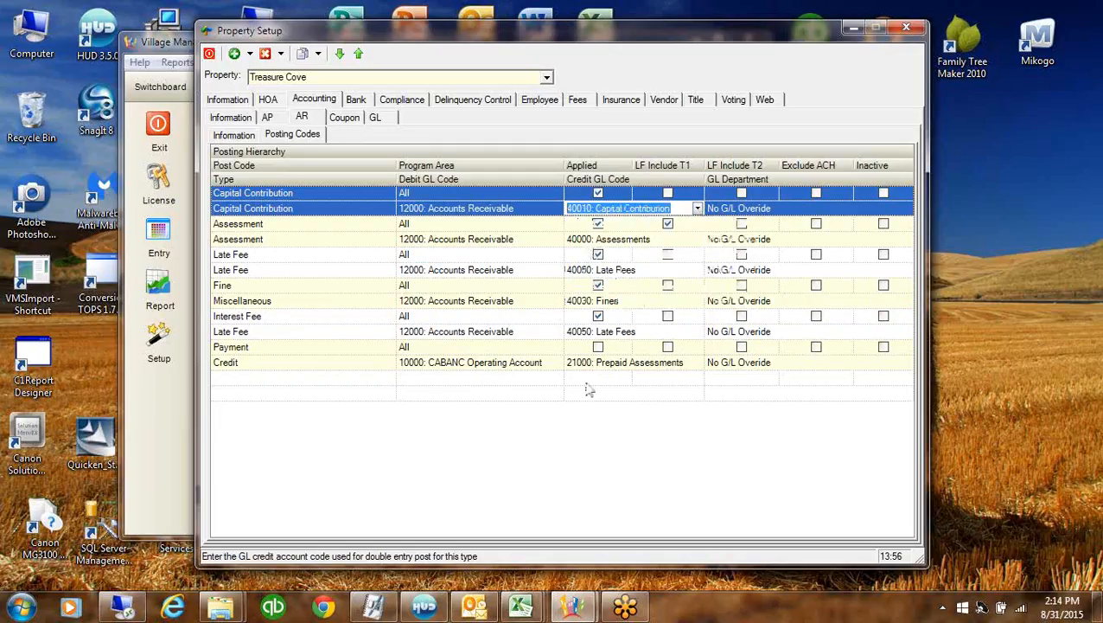
# Add a blank posting code row, discard it, and open the property's coupon settings
pyautogui.click(460, 381)
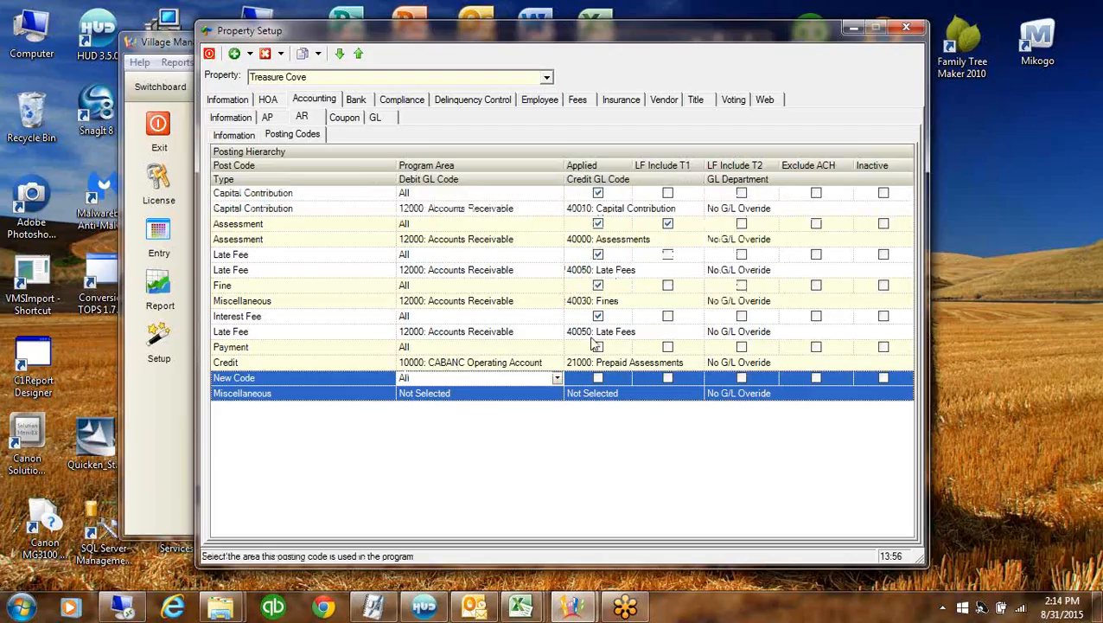
pyautogui.click(294, 284)
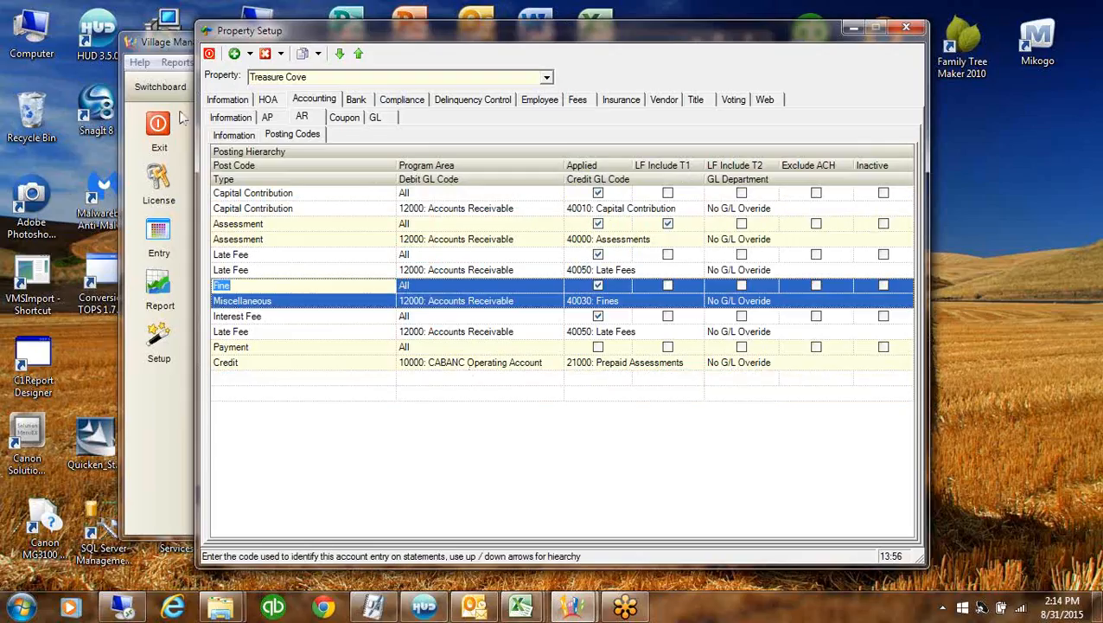
pyautogui.click(344, 117)
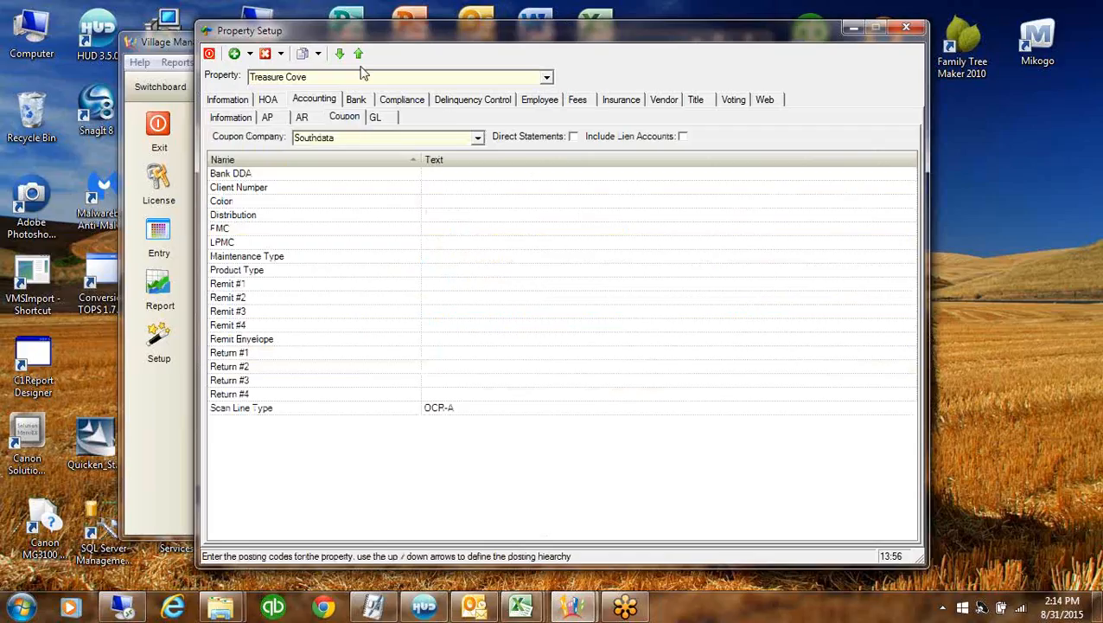
# Load Village of Woodlea (after briefly loading Ashburn Farms) and choose Copy Property Information
pyautogui.click(547, 78)
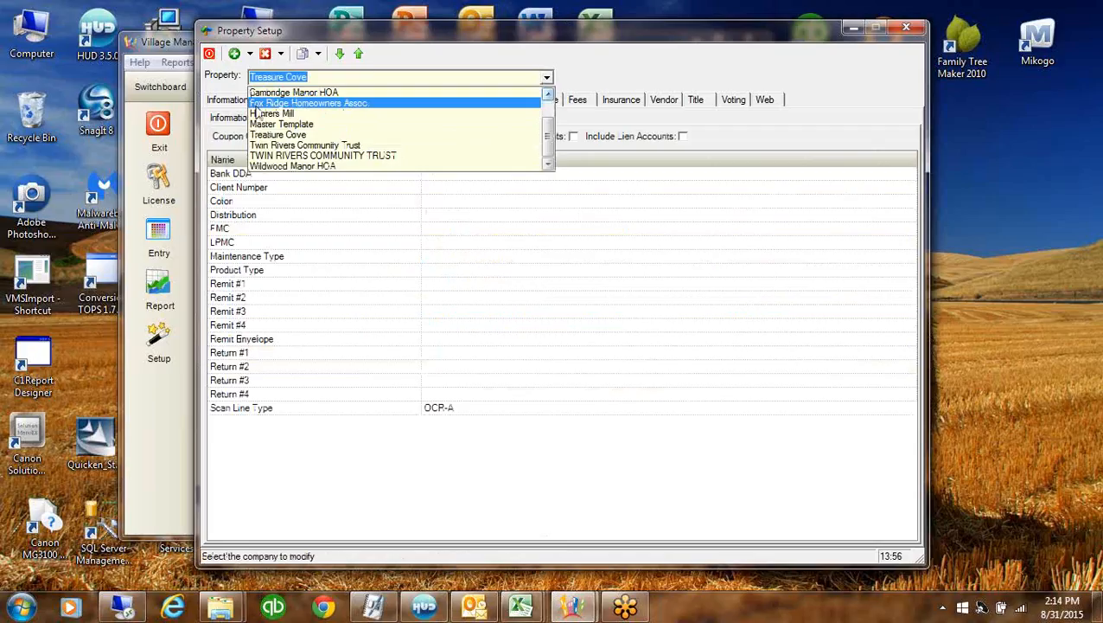
pyautogui.scroll(2, 517, 114)
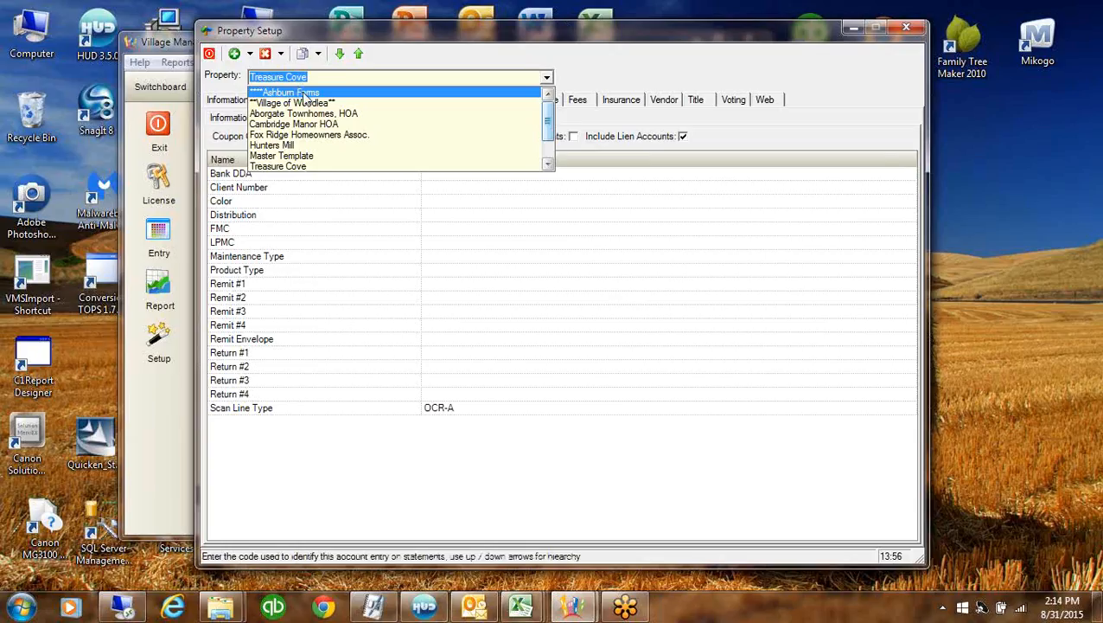
pyautogui.click(300, 93)
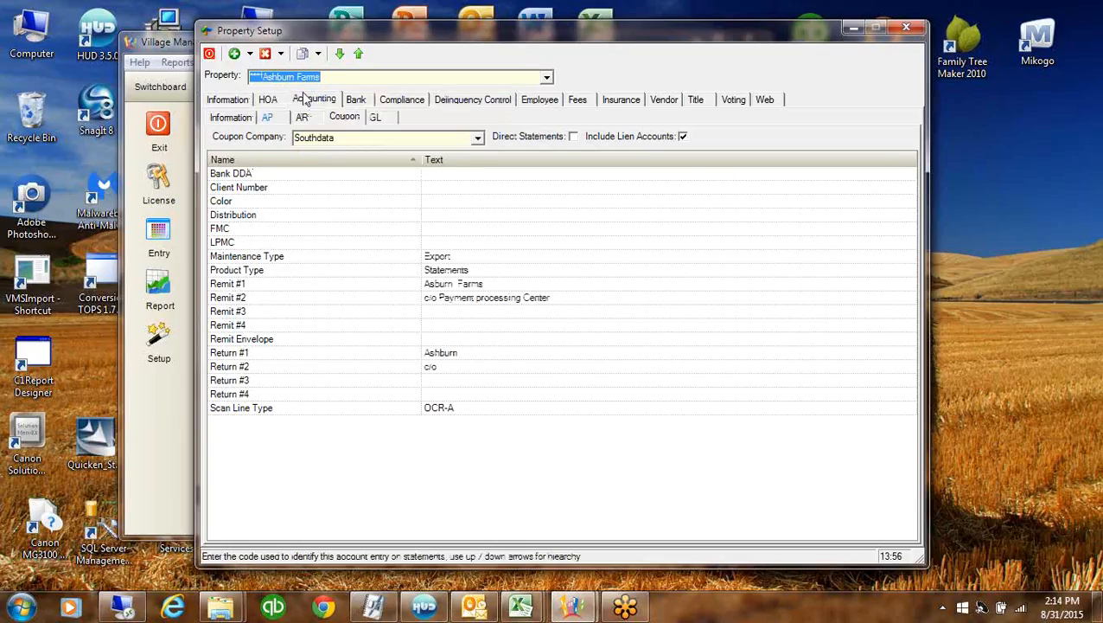
pyautogui.click(547, 78)
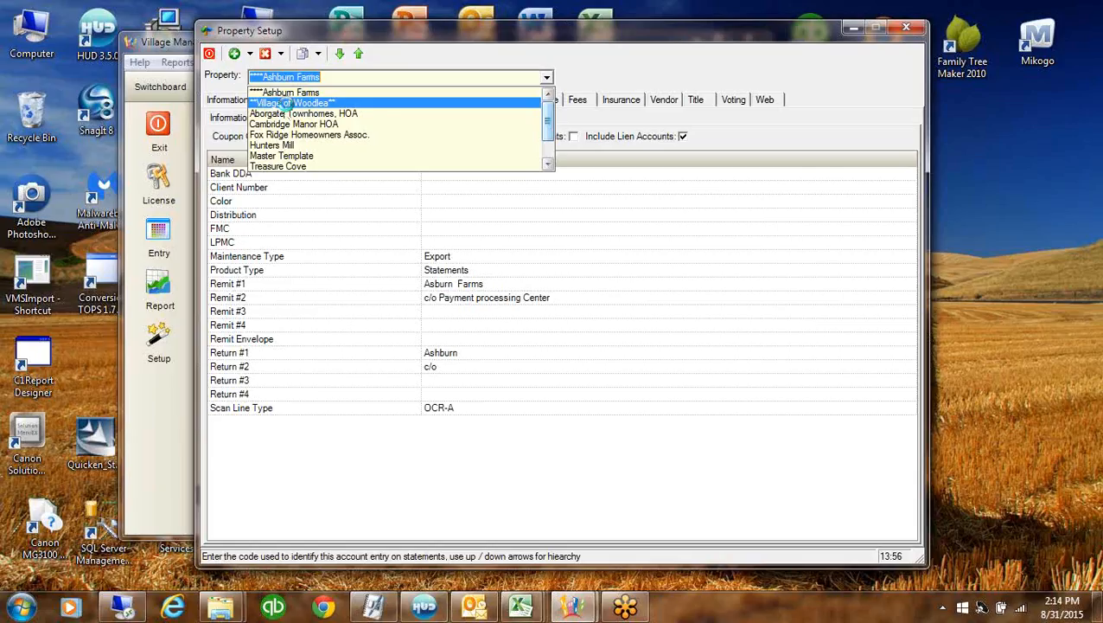
pyautogui.click(288, 104)
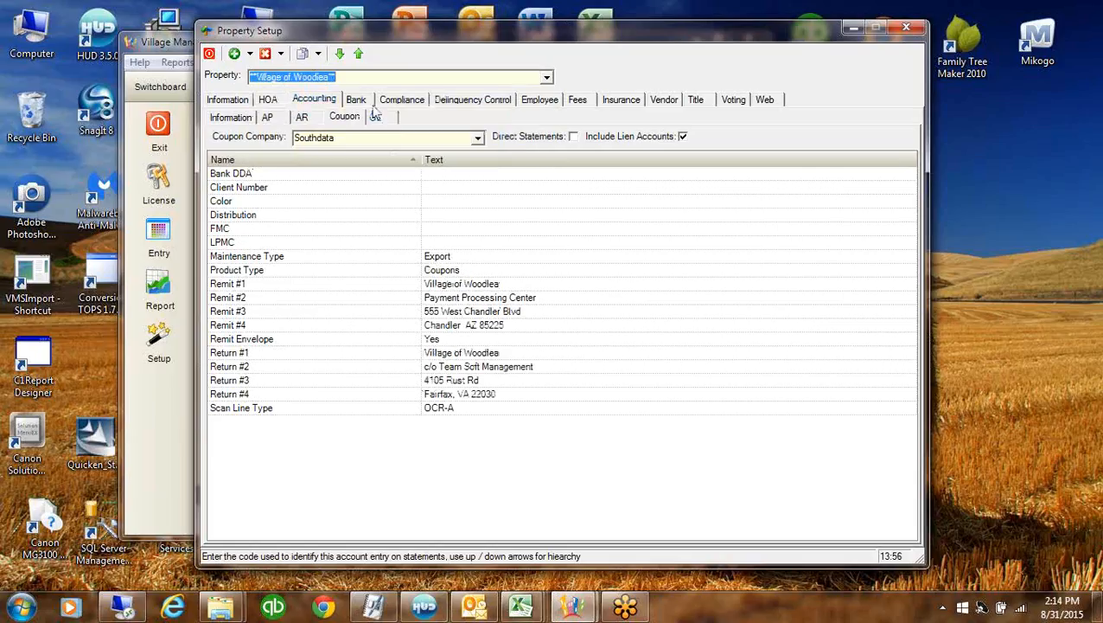
pyautogui.click(318, 54)
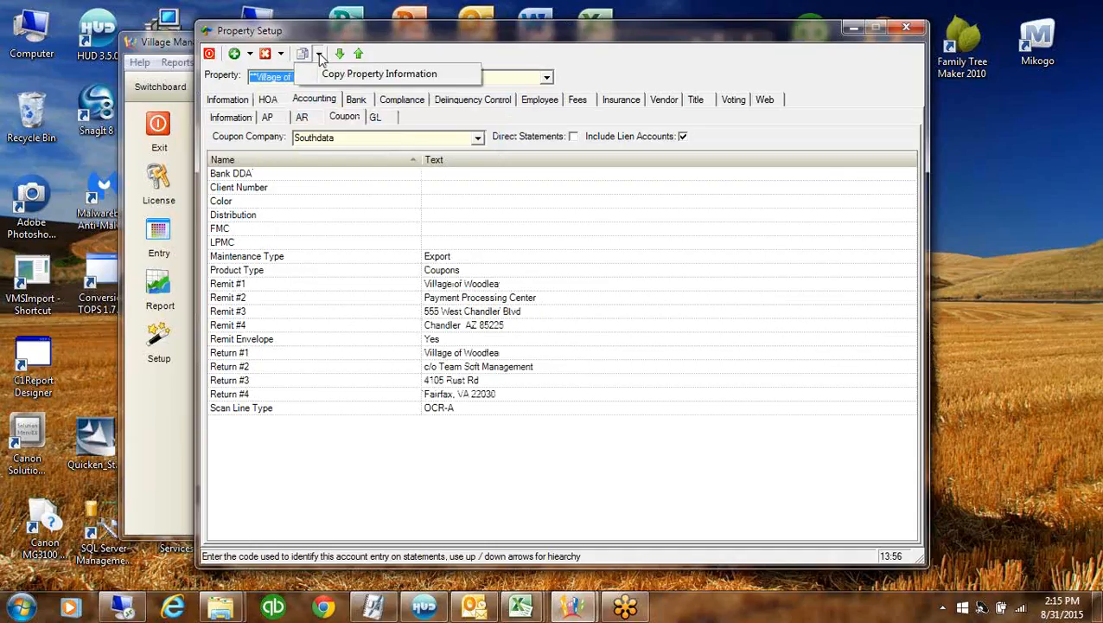
pyautogui.click(472, 76)
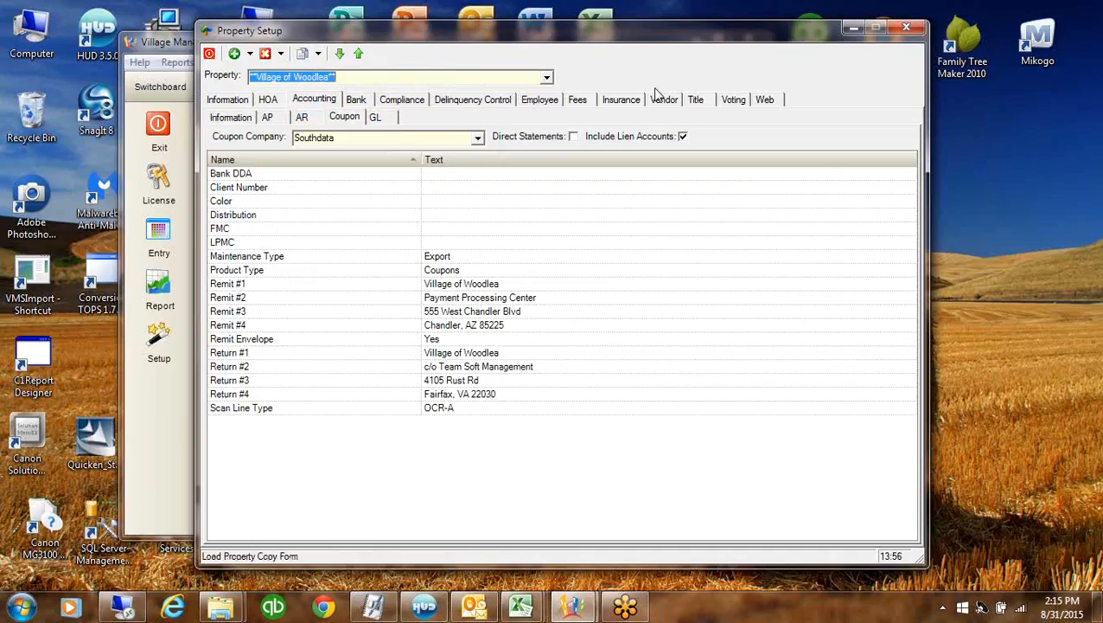
# Pick Treasure Cove as copy destination, then close the copy window without copying
pyautogui.click(727, 197)
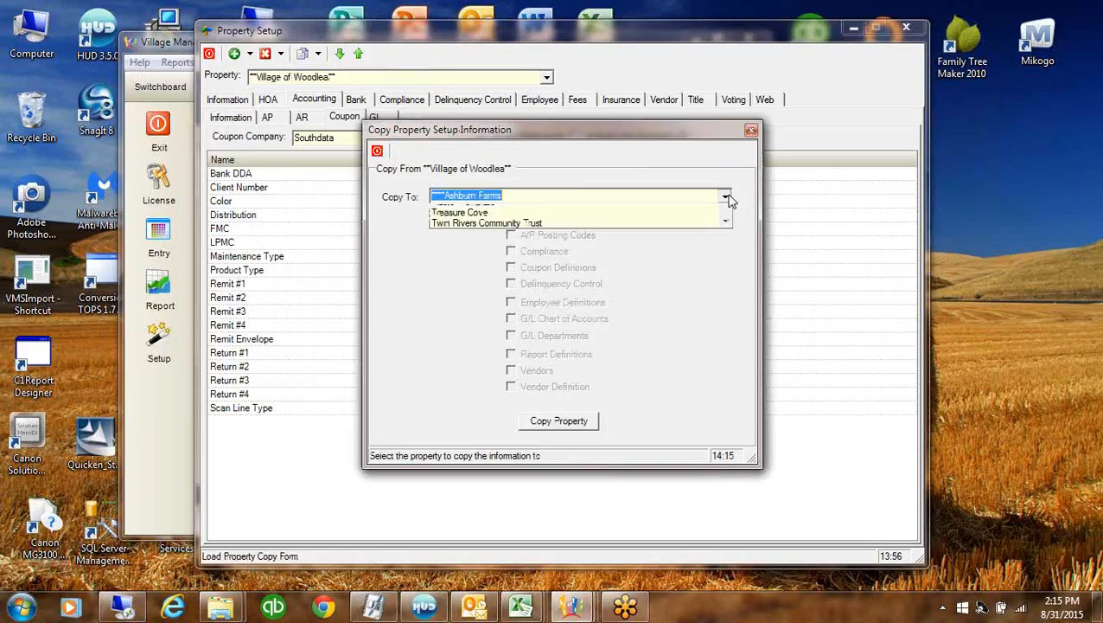
pyautogui.click(443, 278)
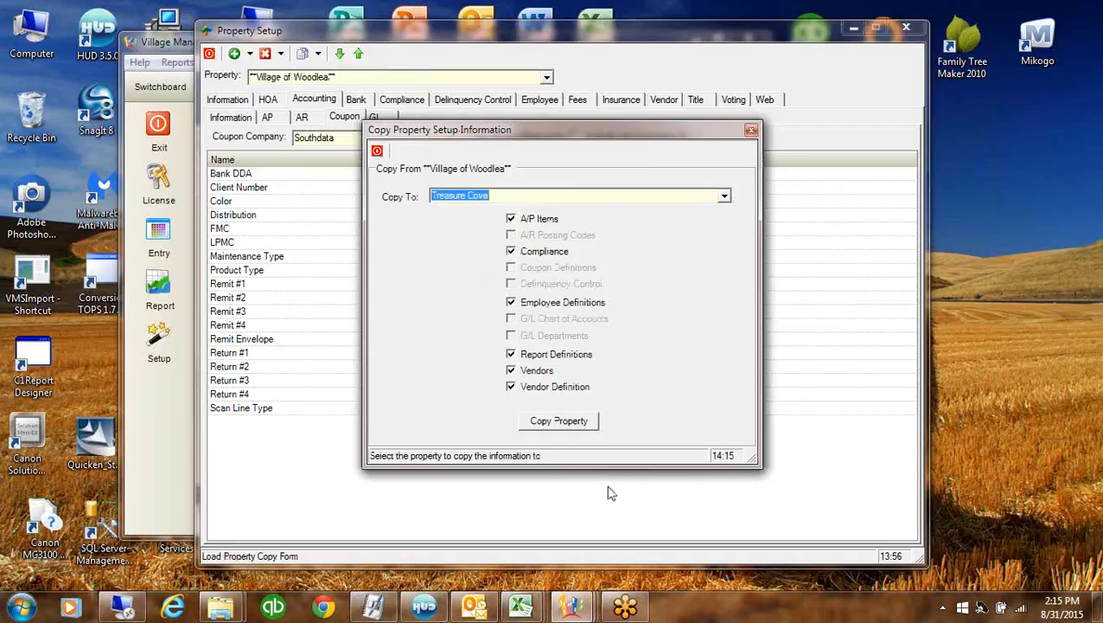
pyautogui.click(750, 131)
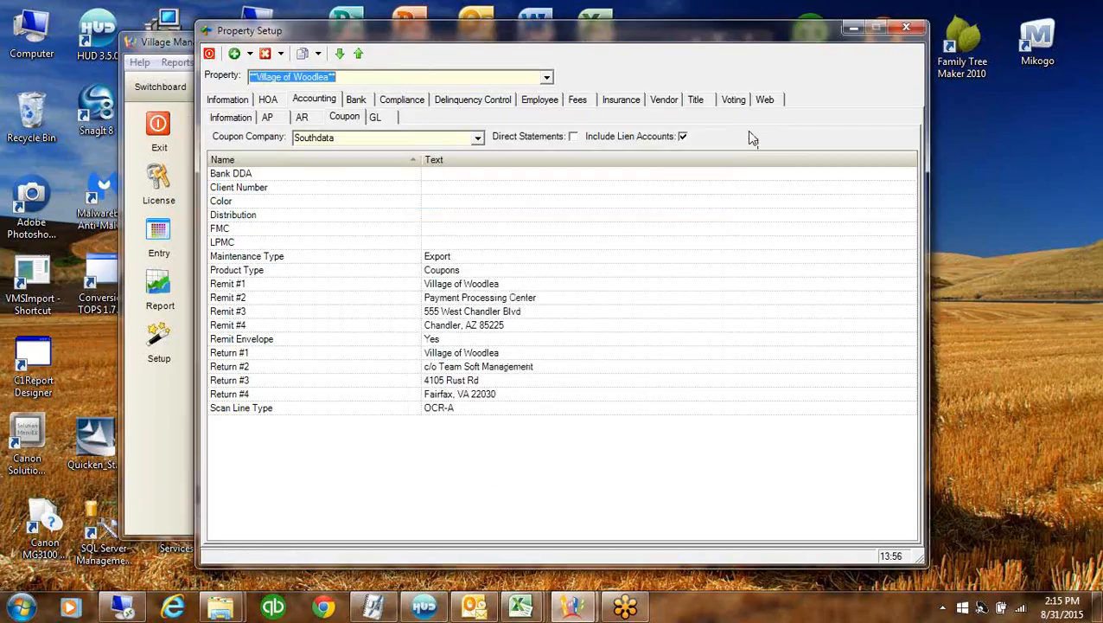
pyautogui.click(546, 78)
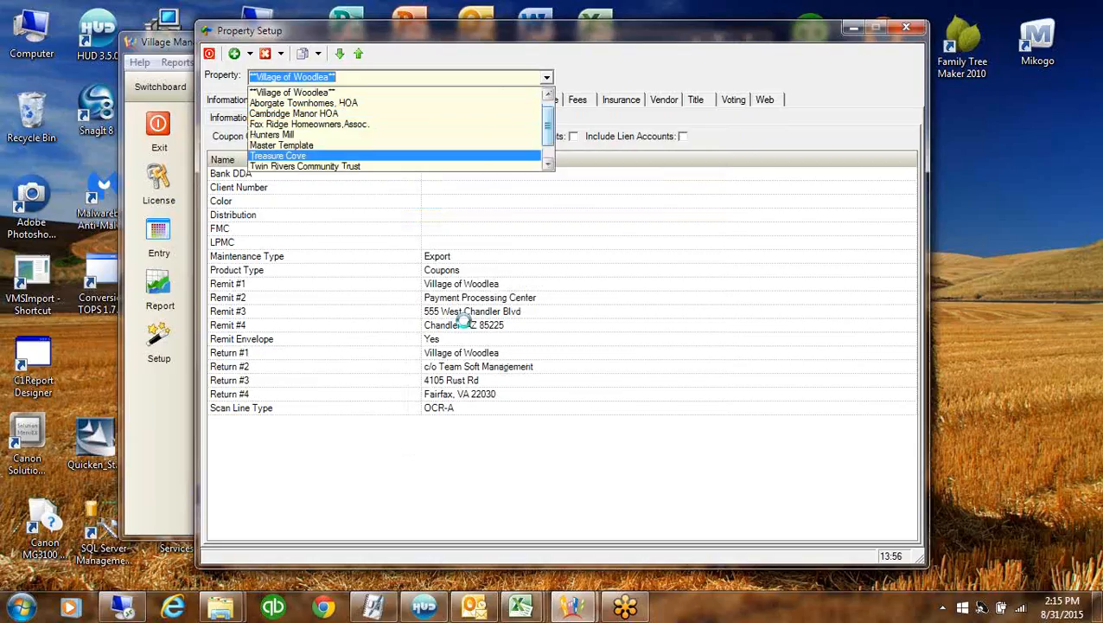
# Enter 'Treasure Cove' in Remit #1 and Return #1, and 'CoO VMS Managment Co' in Return #2
pyautogui.click(440, 282)
pyautogui.write('T')
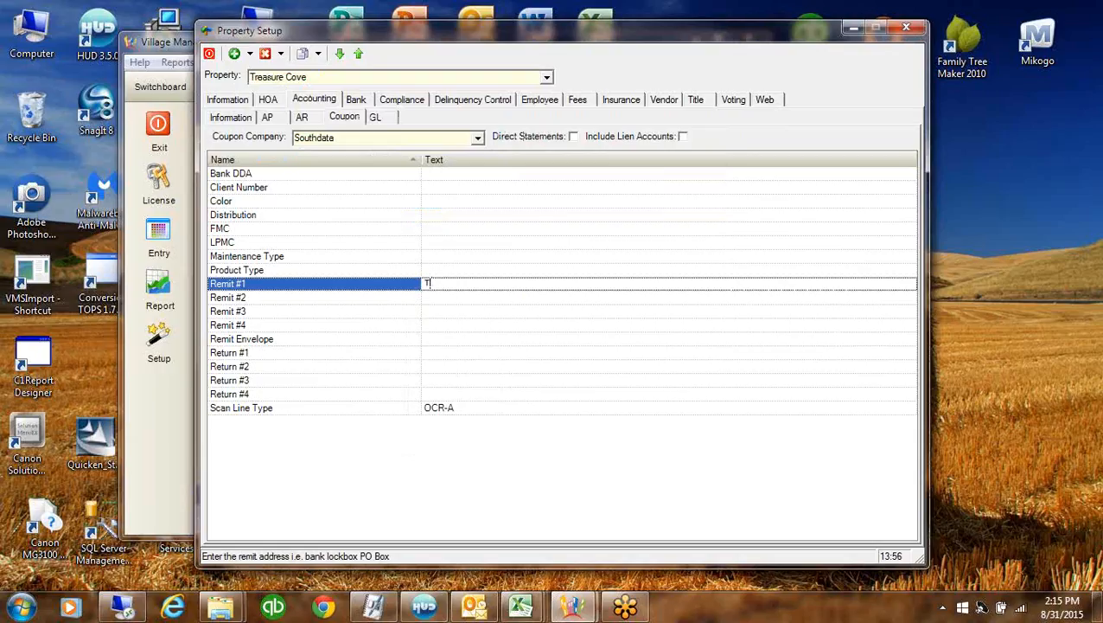
pyautogui.write('reasure Cove')
pyautogui.click(437, 356)
pyautogui.write('Te')
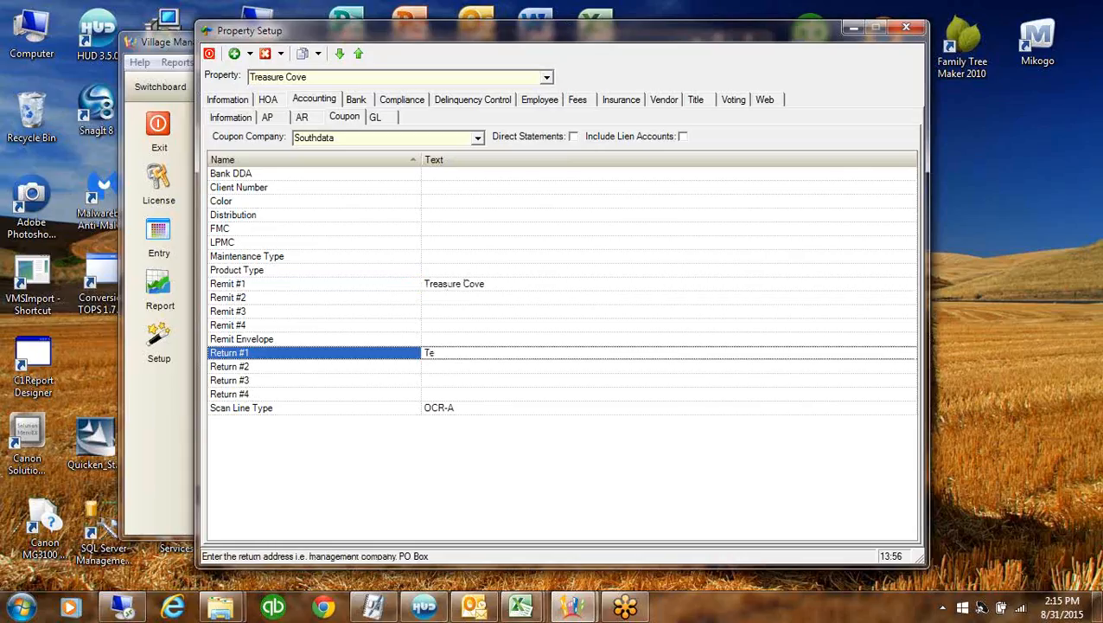
pyautogui.press('BackSpace')
pyautogui.press('BackSpace')
pyautogui.write('Treasure Cove')
pyautogui.click(433, 365)
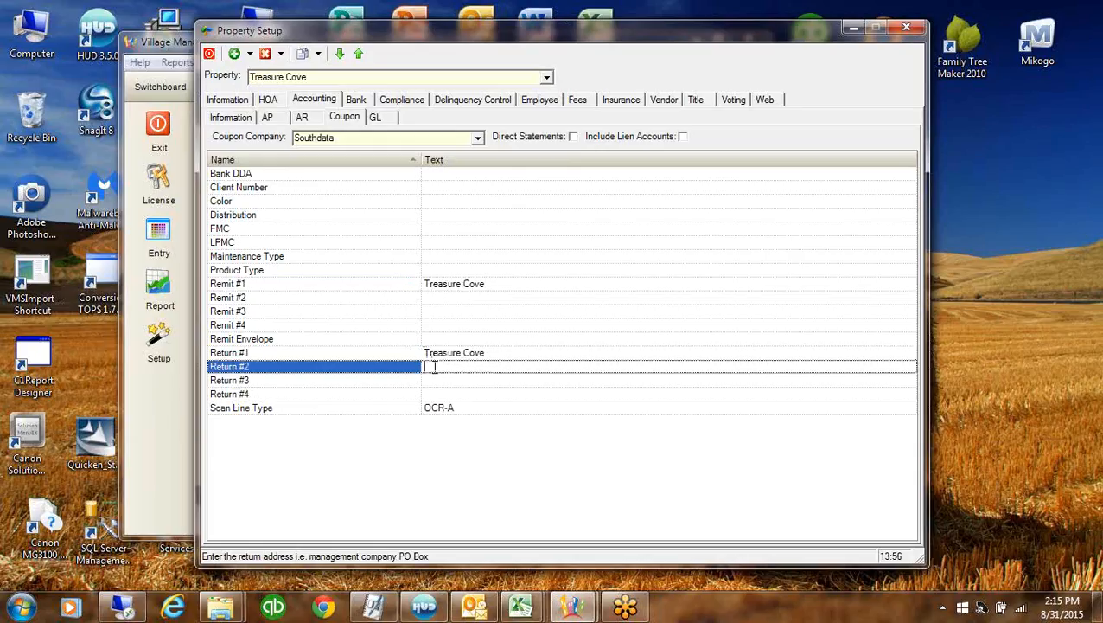
pyautogui.write('Co')
pyautogui.write('O')
pyautogui.write(' VMS')
pyautogui.write(' Managment Co')
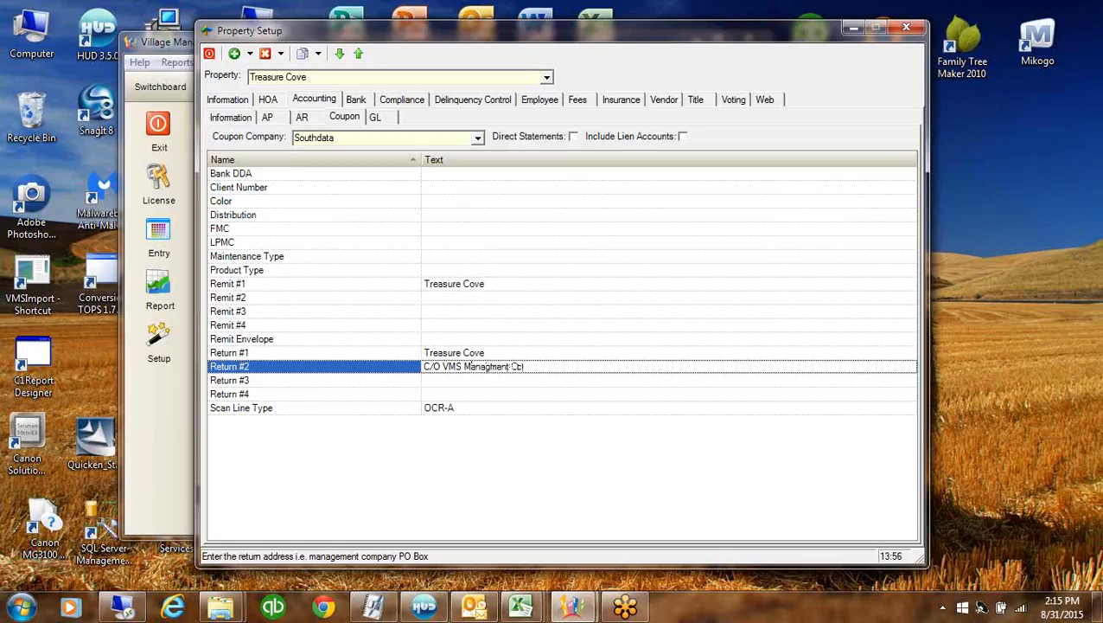
# Fill Remit #2–#4 with 'Payment Proces', 'PO Box 8978' and 'Phoenix, AZ'
pyautogui.click(437, 298)
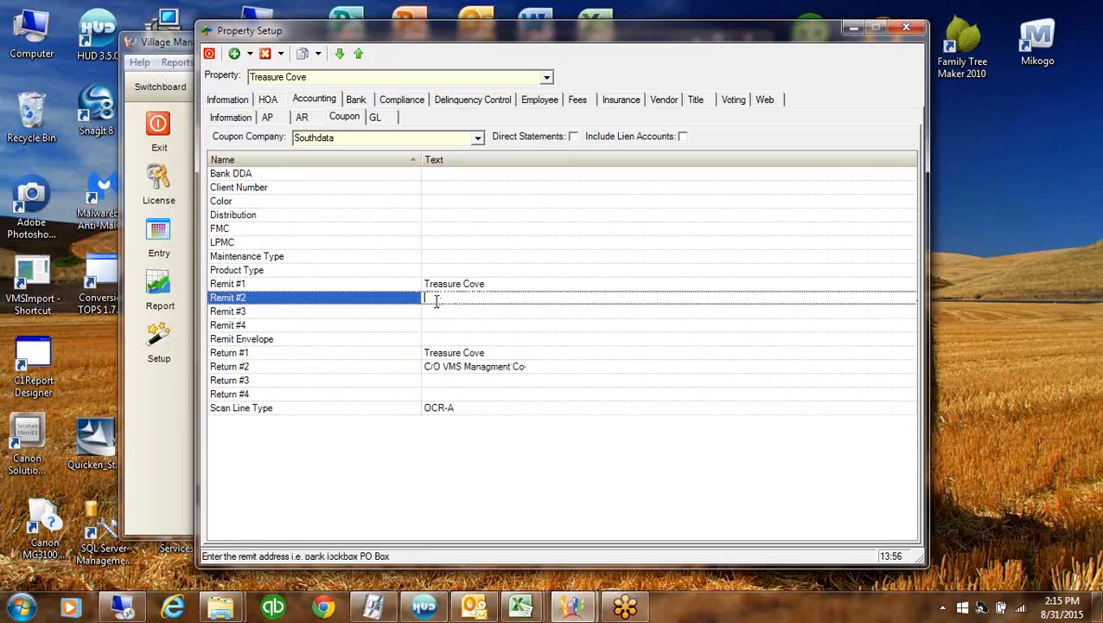
pyautogui.write('Payment Process')
pyautogui.press('Down')
pyautogui.write('PO')
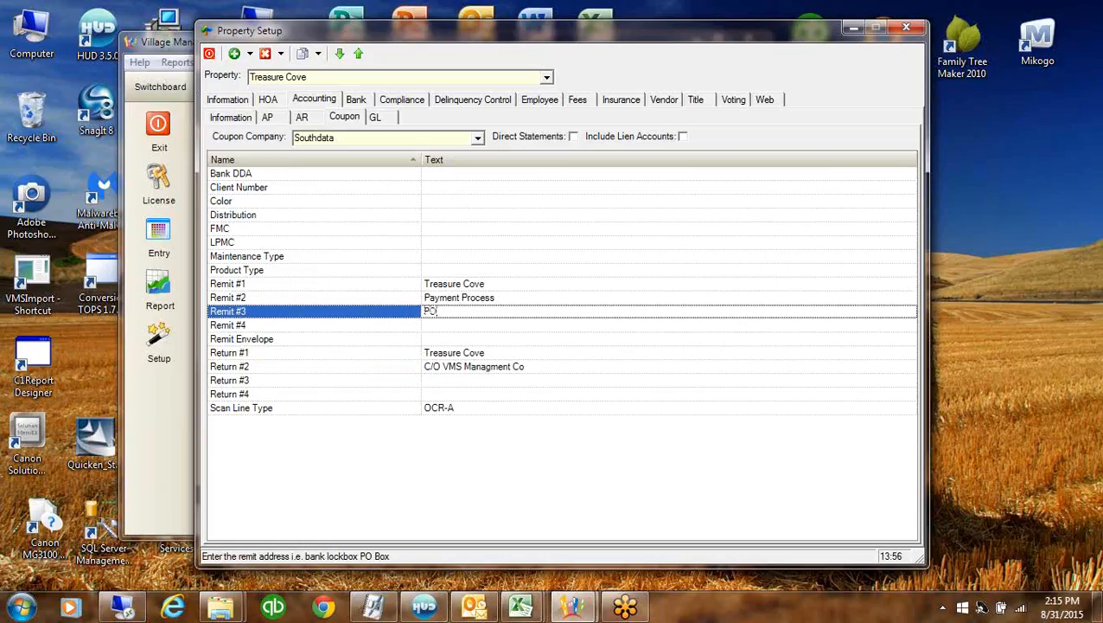
pyautogui.write(' Box 8978')
pyautogui.click(437, 327)
pyautogui.write('Phoe')
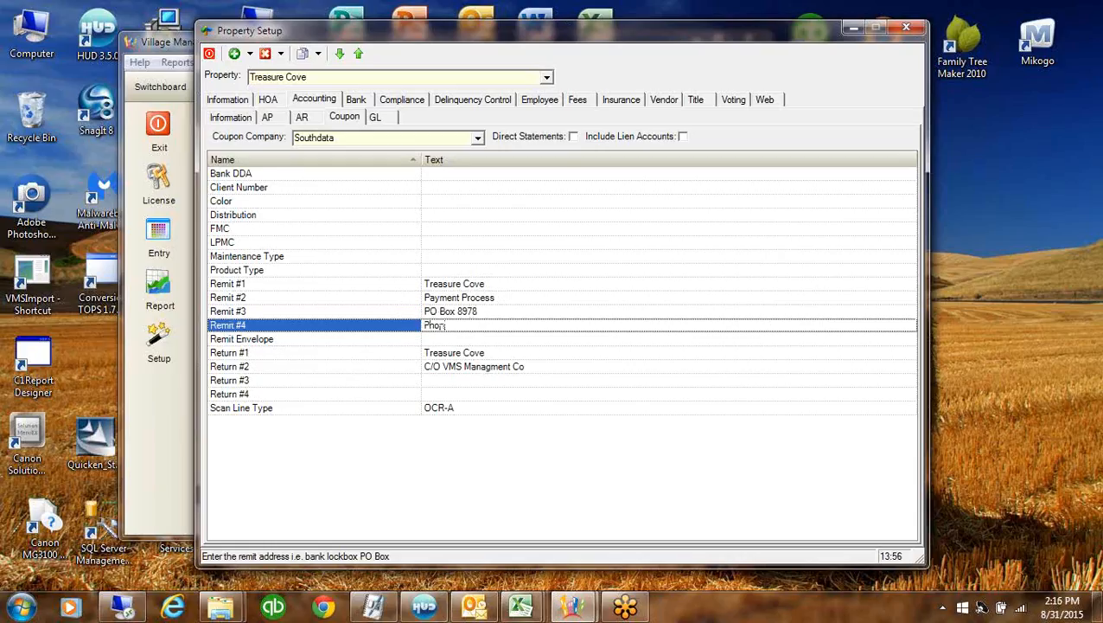
pyautogui.write('nix')
pyautogui.press('BackSpace')
pyautogui.write('enix, AZ')
pyautogui.click(518, 380)
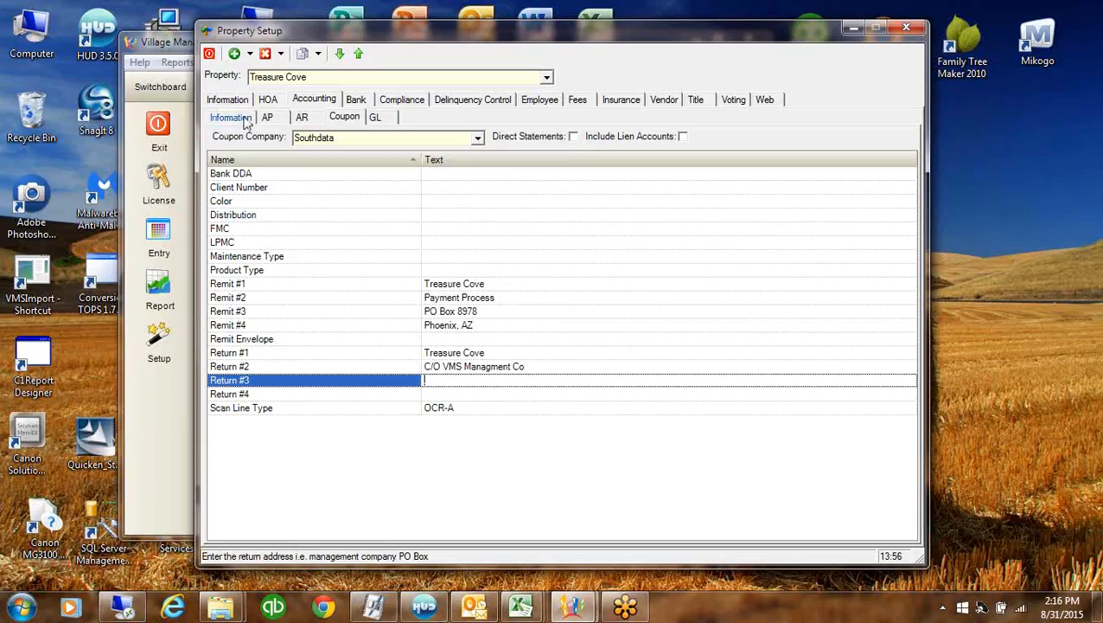
# Add a new community named Treasure Cove in the property's HOA community definitions
pyautogui.click(267, 99)
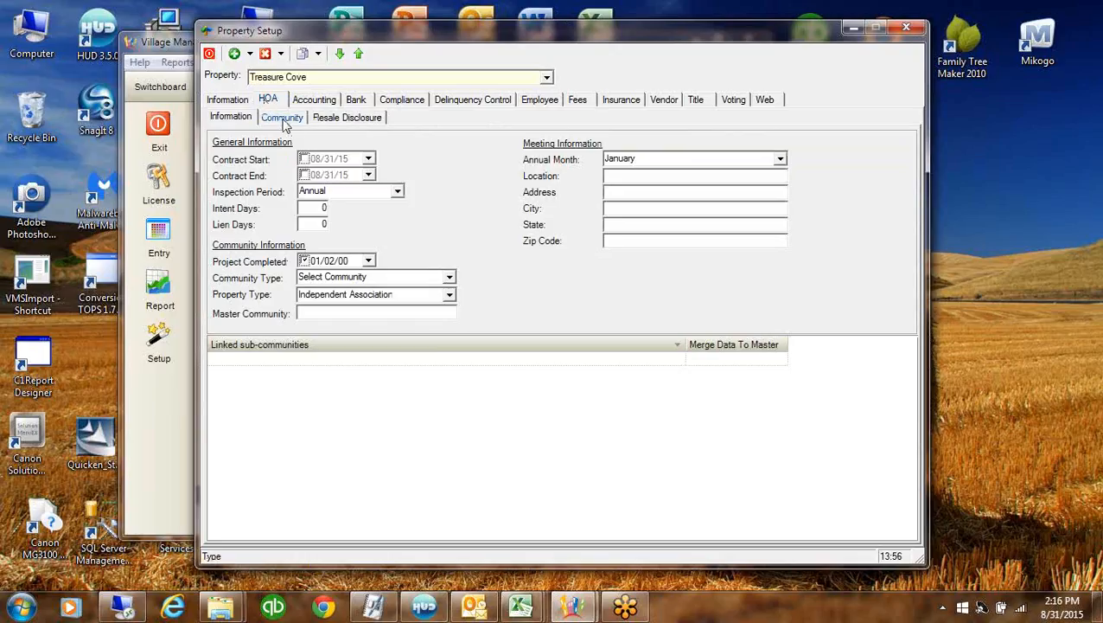
pyautogui.click(285, 119)
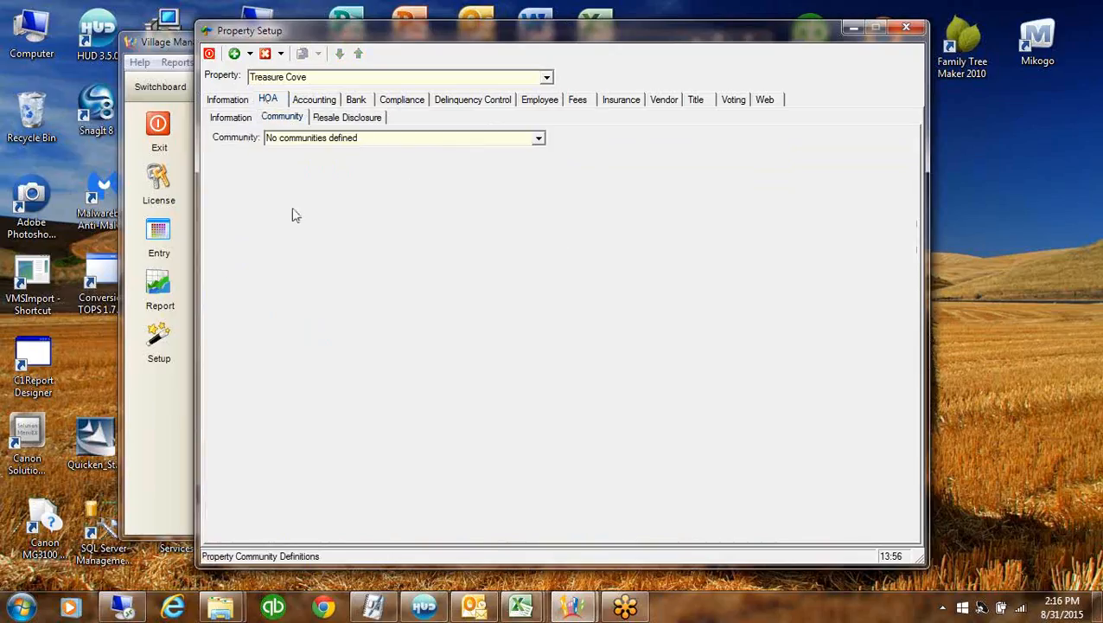
pyautogui.click(251, 53)
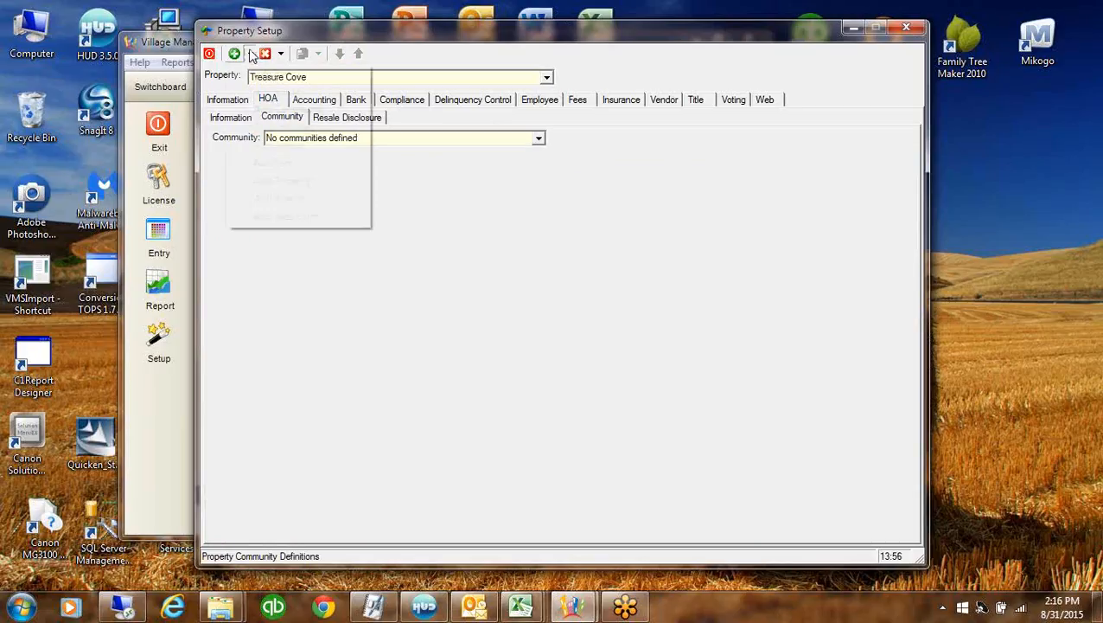
pyautogui.click(283, 108)
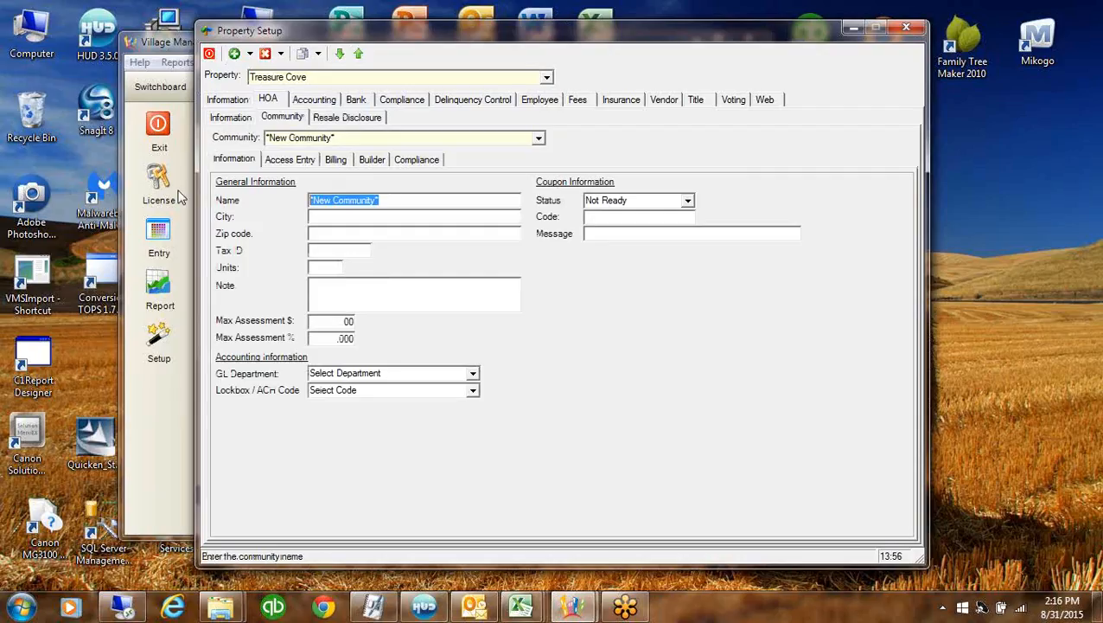
pyautogui.write('Tre')
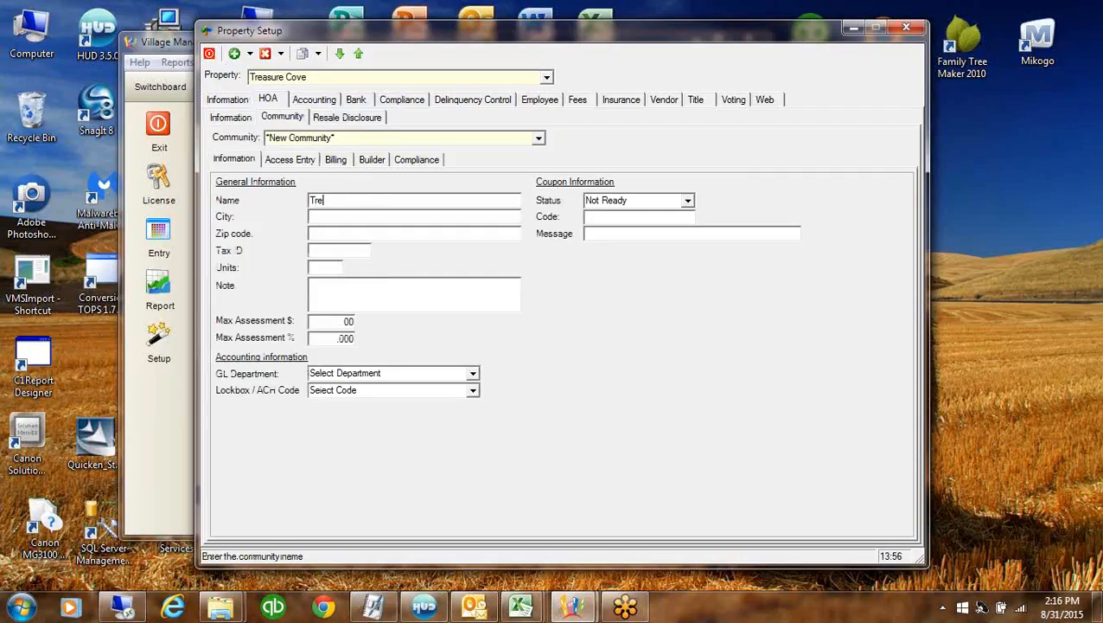
pyautogui.write('asure Cove')
# Give the community GL department Operating, lockbox code Payment, coupon code TCHA and status Print Coupons
pyautogui.click(473, 373)
pyautogui.click(342, 397)
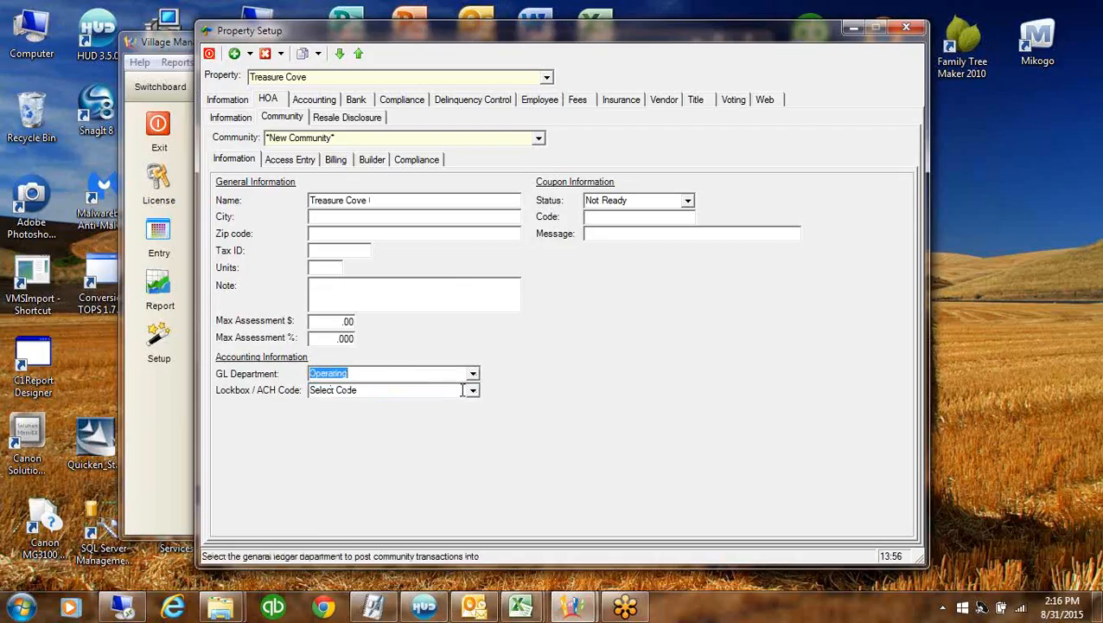
pyautogui.click(473, 390)
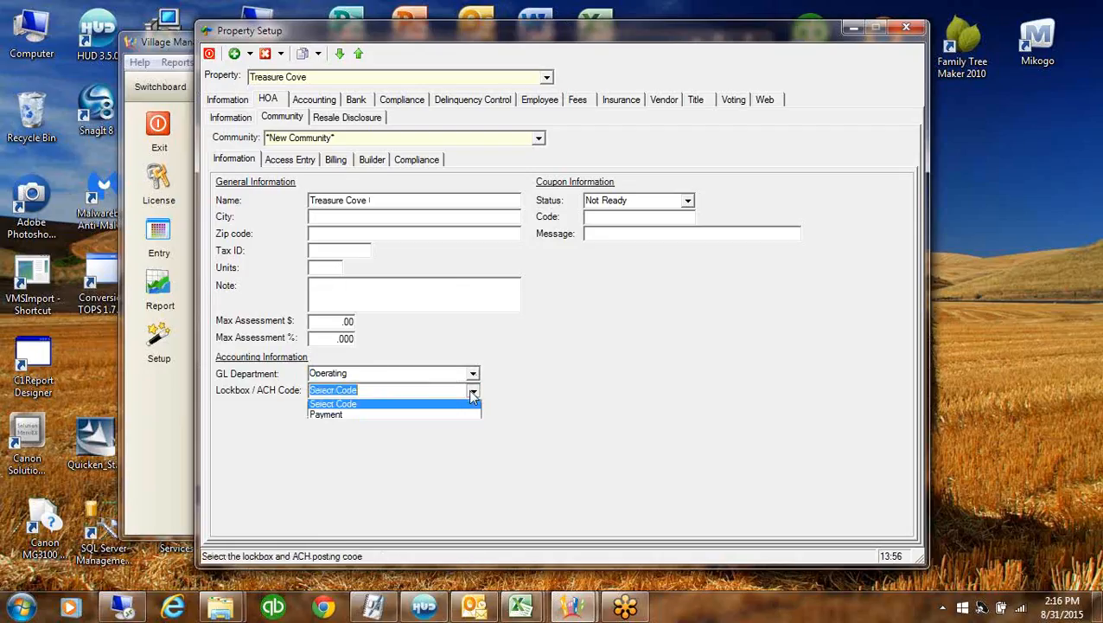
pyautogui.click(331, 416)
pyautogui.click(600, 218)
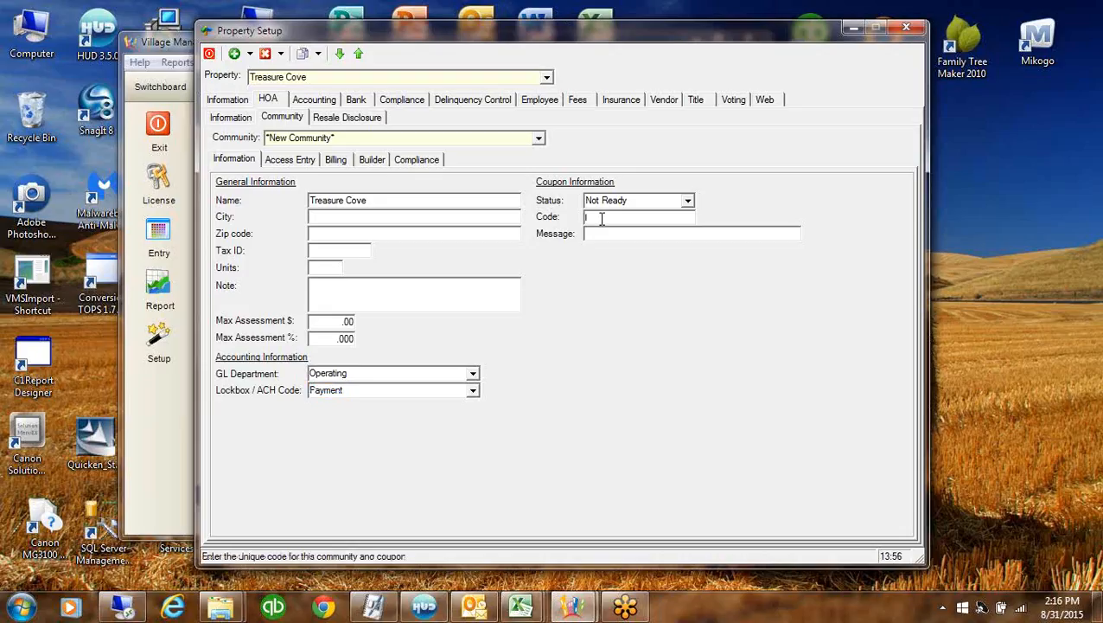
pyautogui.write('TCHA')
pyautogui.click(687, 200)
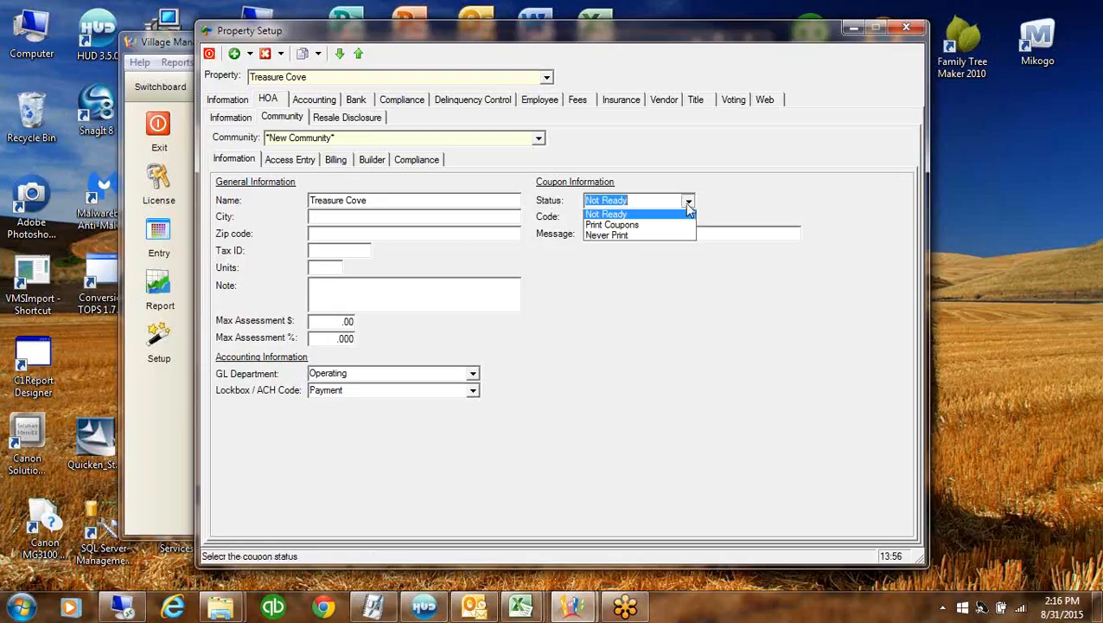
pyautogui.click(632, 227)
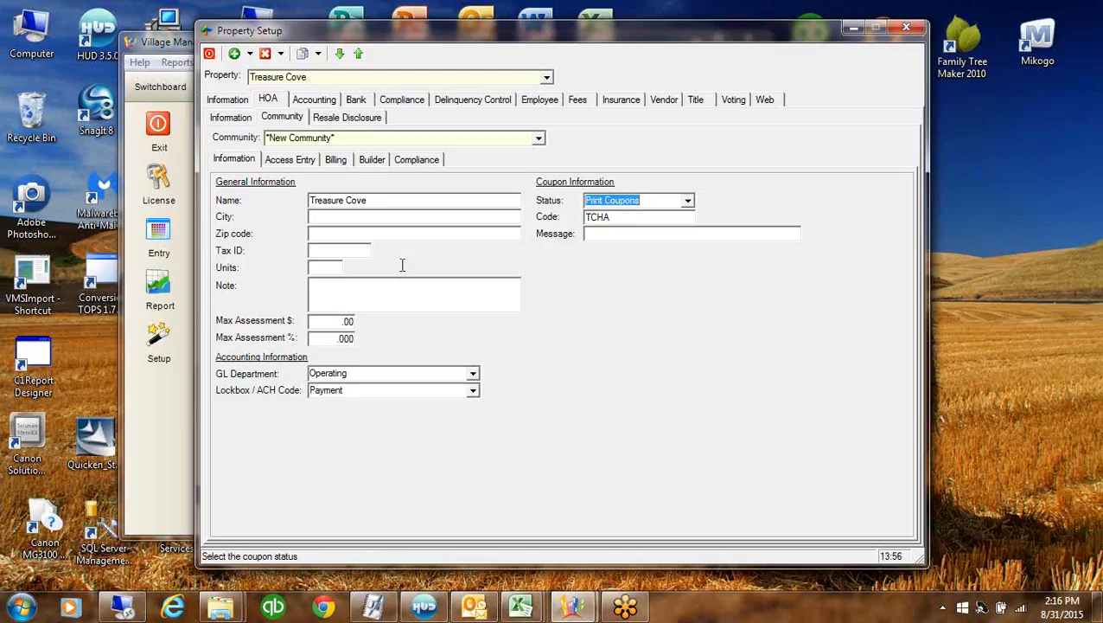
pyautogui.click(420, 287)
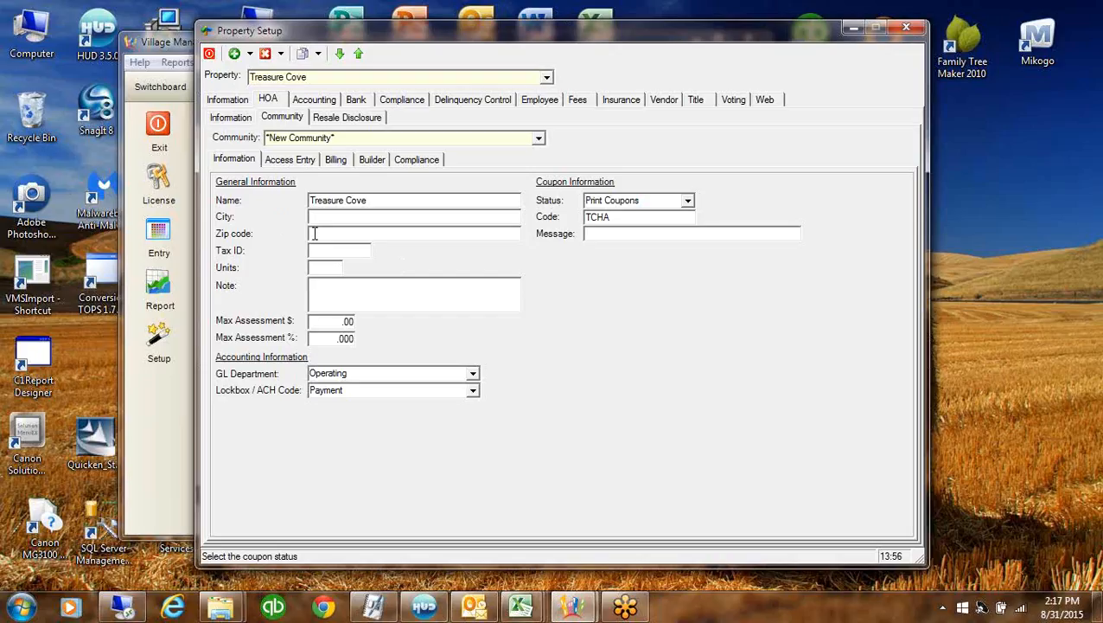
pyautogui.click(313, 267)
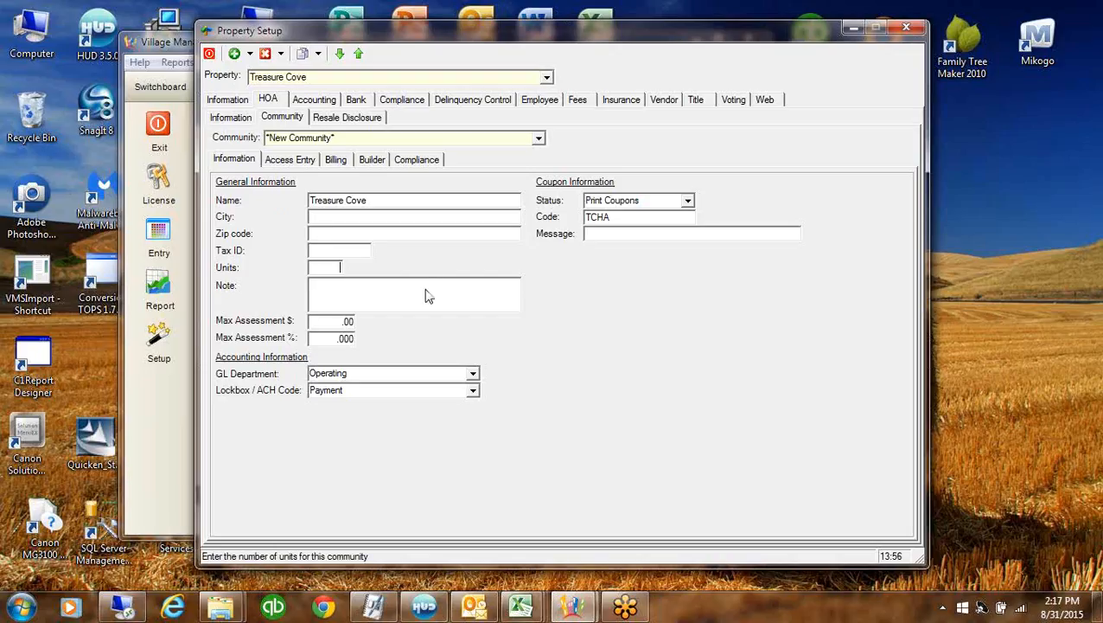
pyautogui.click(339, 162)
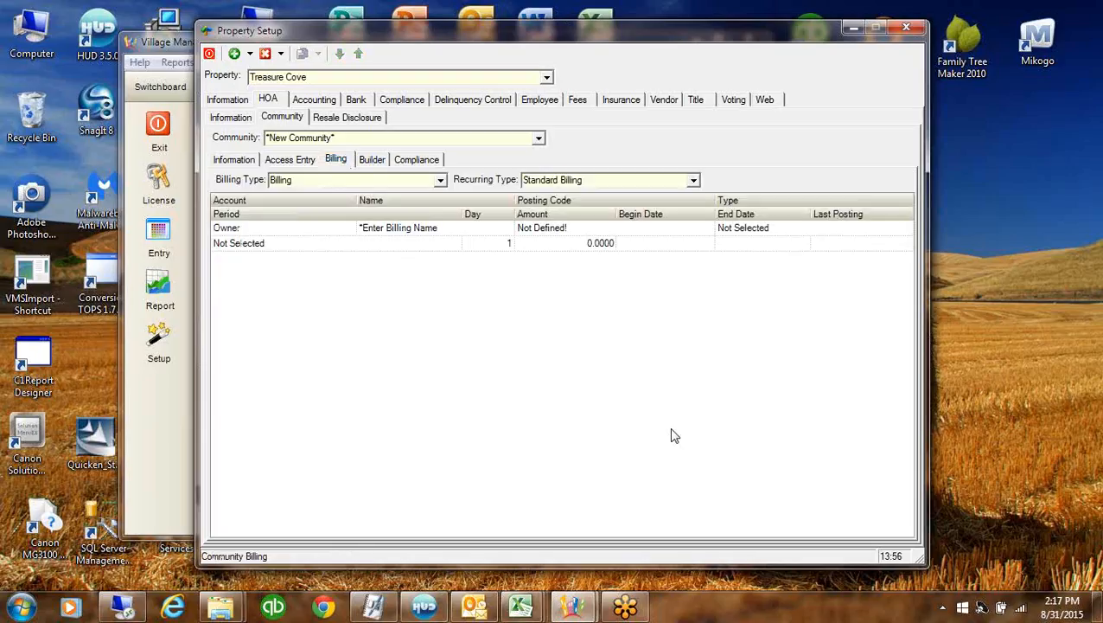
# Name the Owner billing line Monthly Assessment, posted to Assessment as a Fixed Amount
pyautogui.click(266, 235)
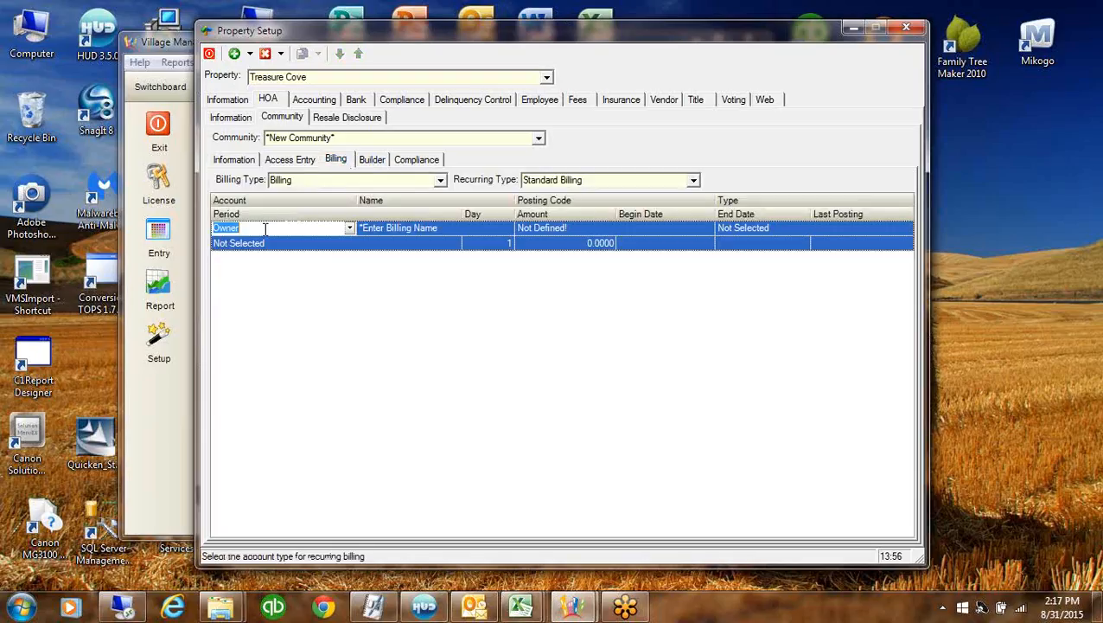
pyautogui.click(441, 227)
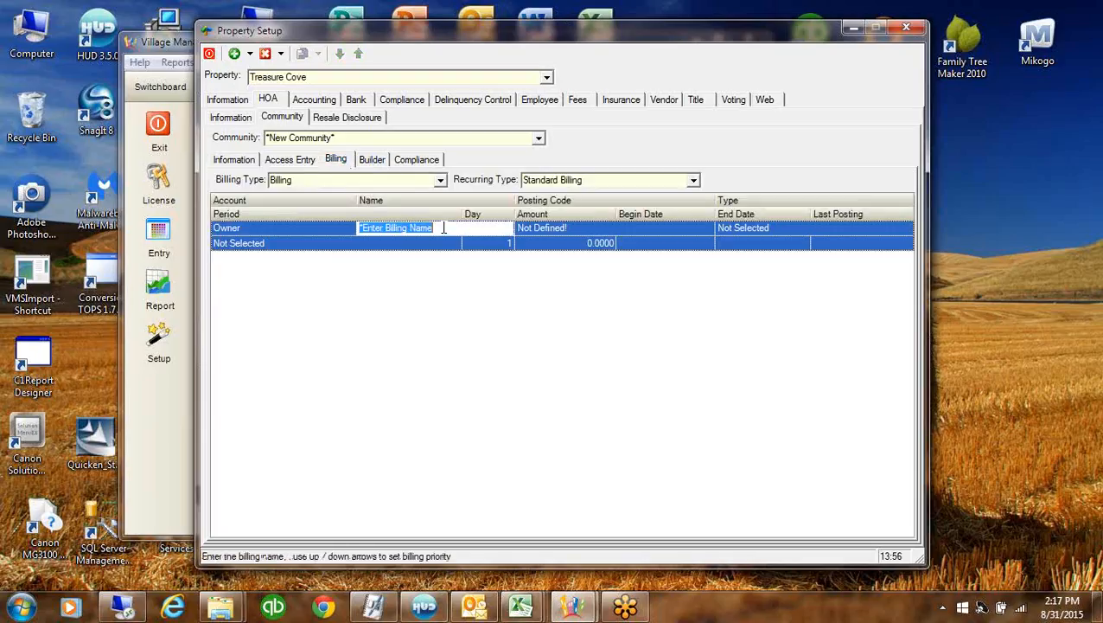
pyautogui.write('Mon')
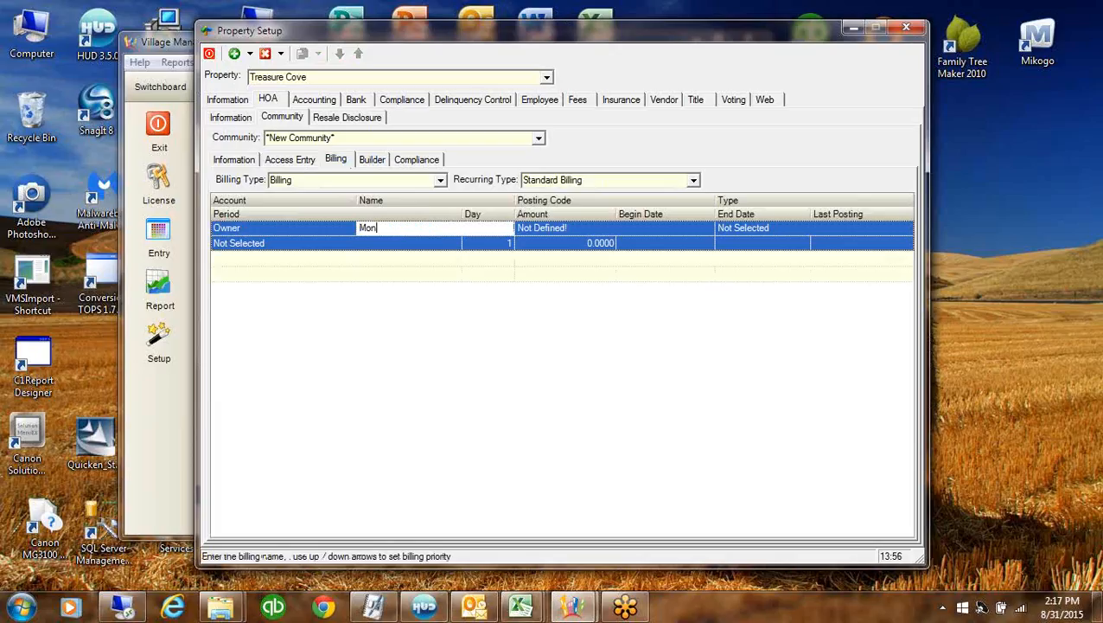
pyautogui.write('thly Assessment')
pyautogui.press('Tab')
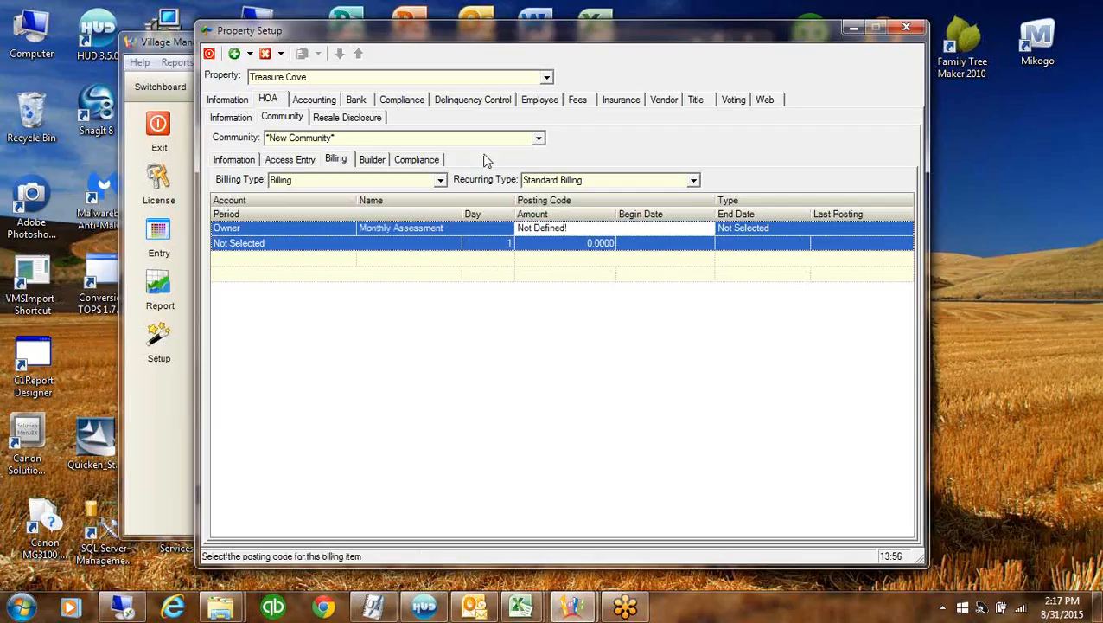
pyautogui.click(678, 229)
pyautogui.click(708, 228)
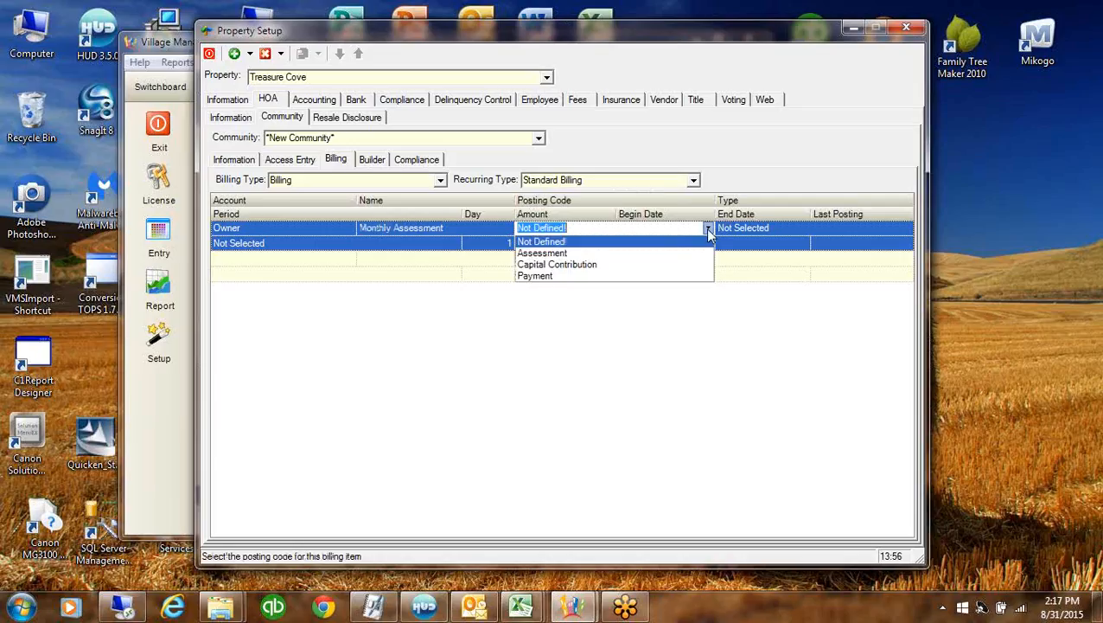
pyautogui.click(540, 257)
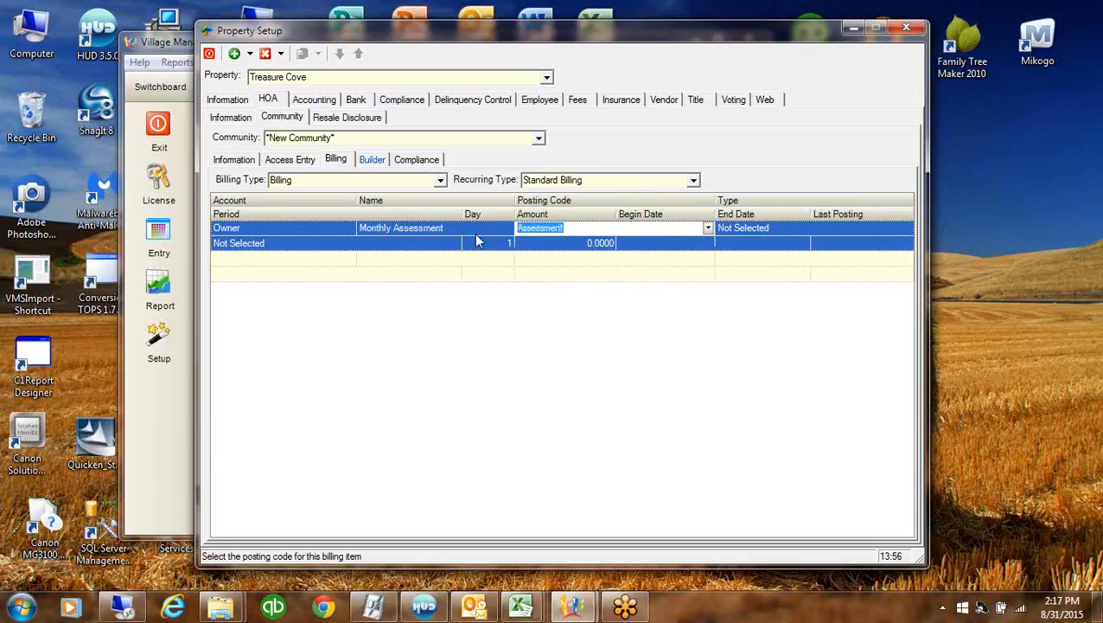
pyautogui.click(802, 227)
pyautogui.click(905, 228)
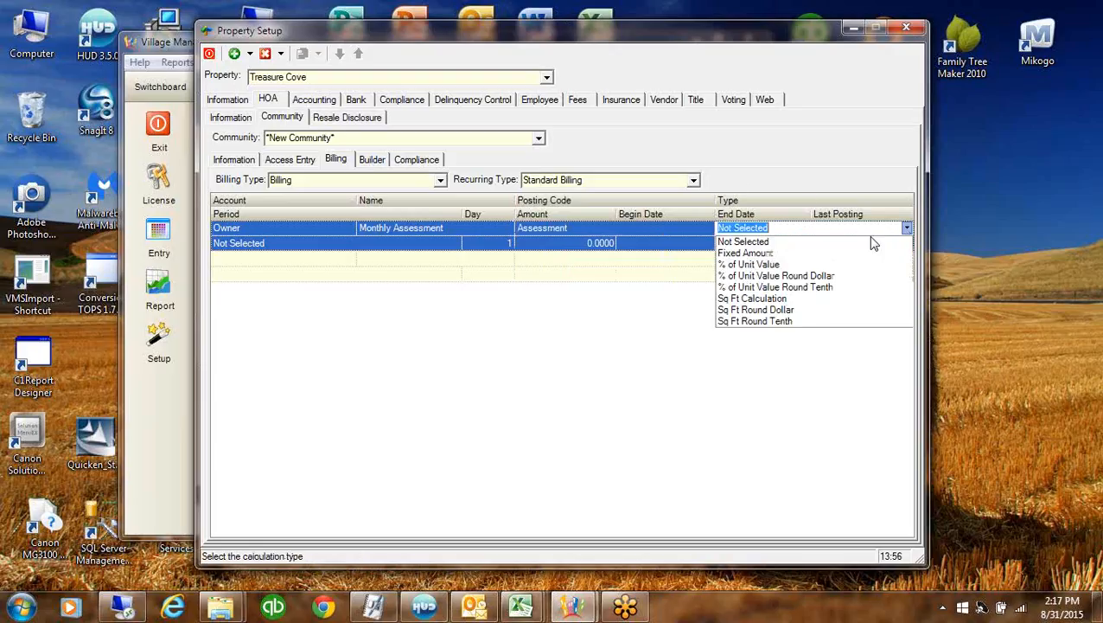
pyautogui.click(747, 252)
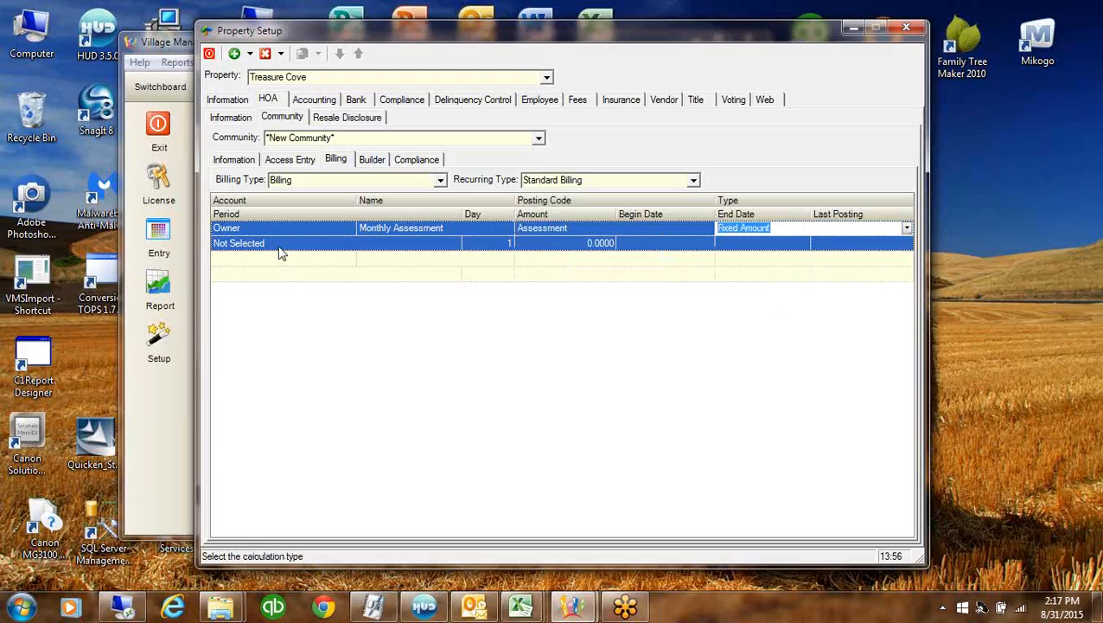
# Bill the assessment Monthly at 120, beginning 9/1/2015
pyautogui.click(279, 246)
pyautogui.click(455, 243)
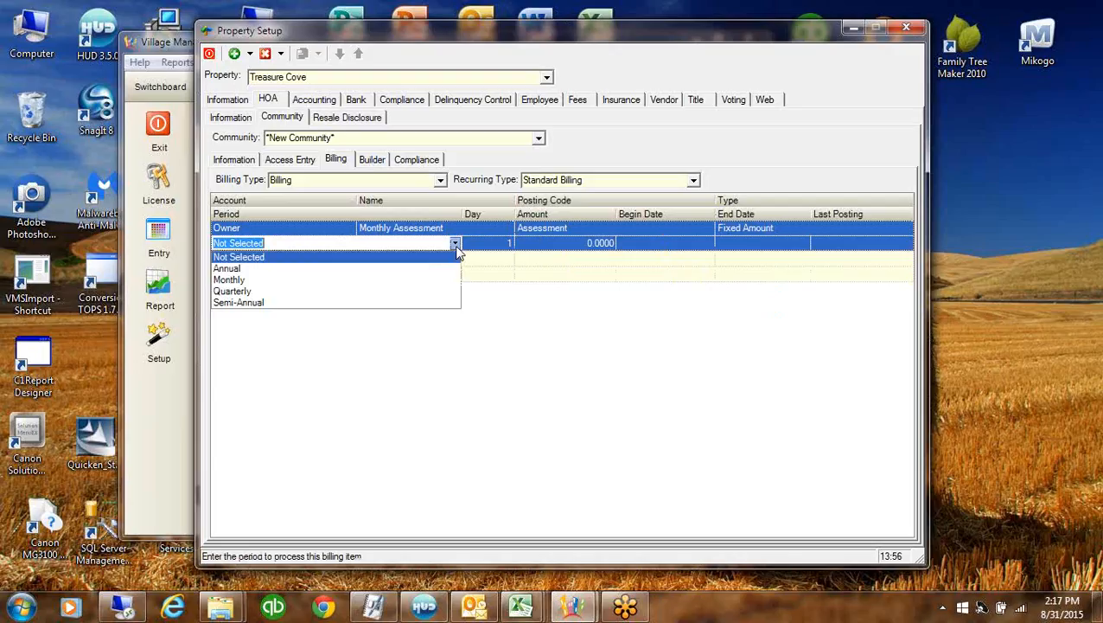
pyautogui.click(250, 279)
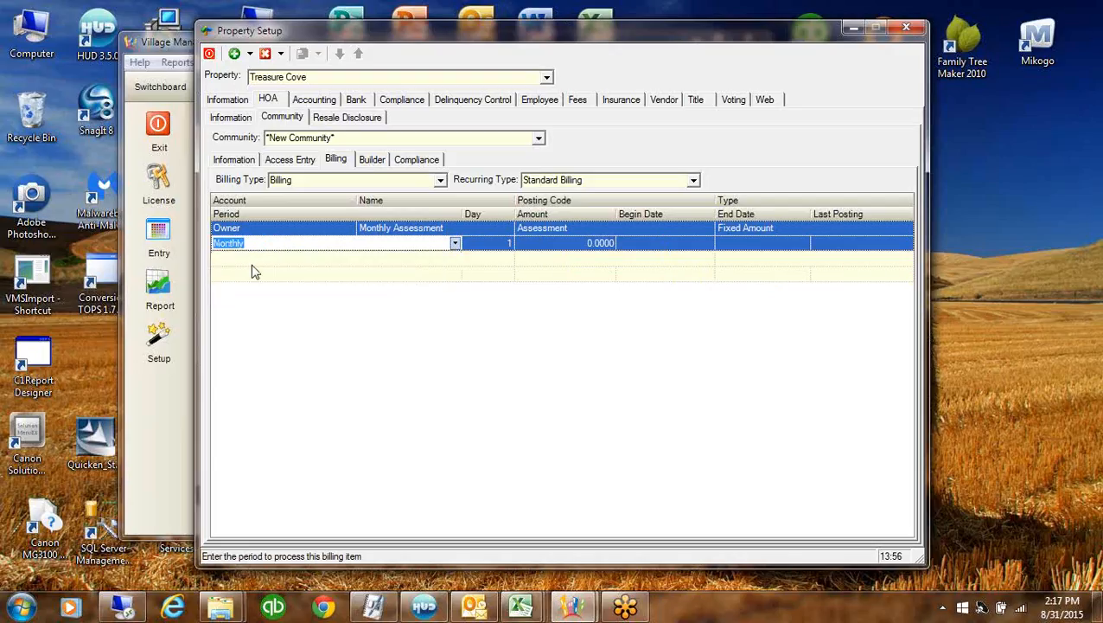
pyautogui.click(474, 246)
pyautogui.click(545, 246)
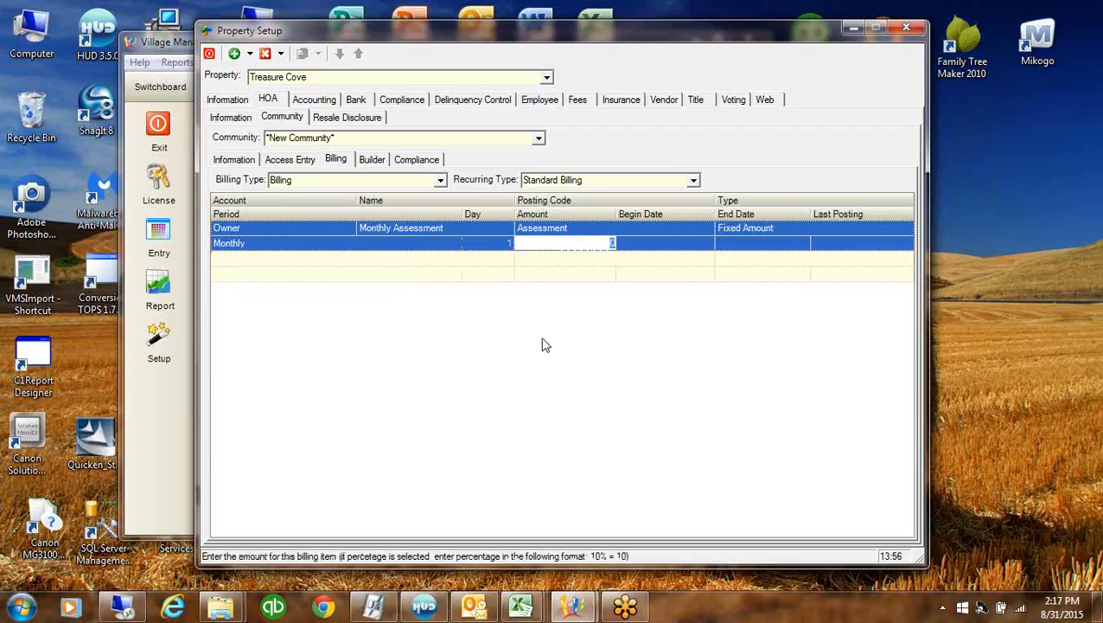
pyautogui.write('120.')
pyautogui.press('Tab')
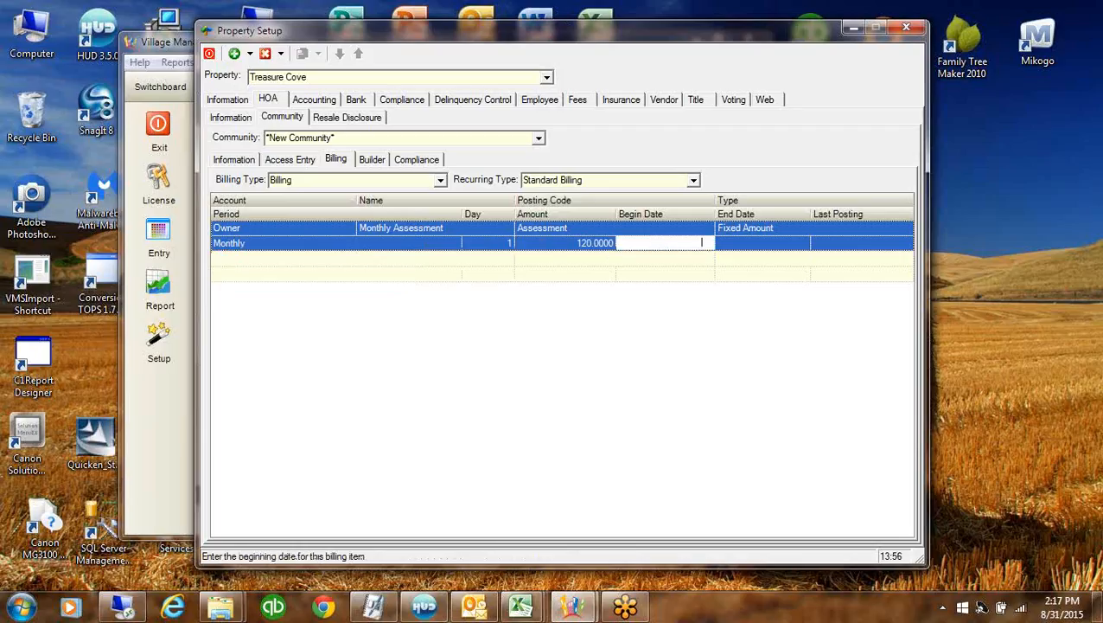
pyautogui.write('9/1/2015')
pyautogui.click(497, 244)
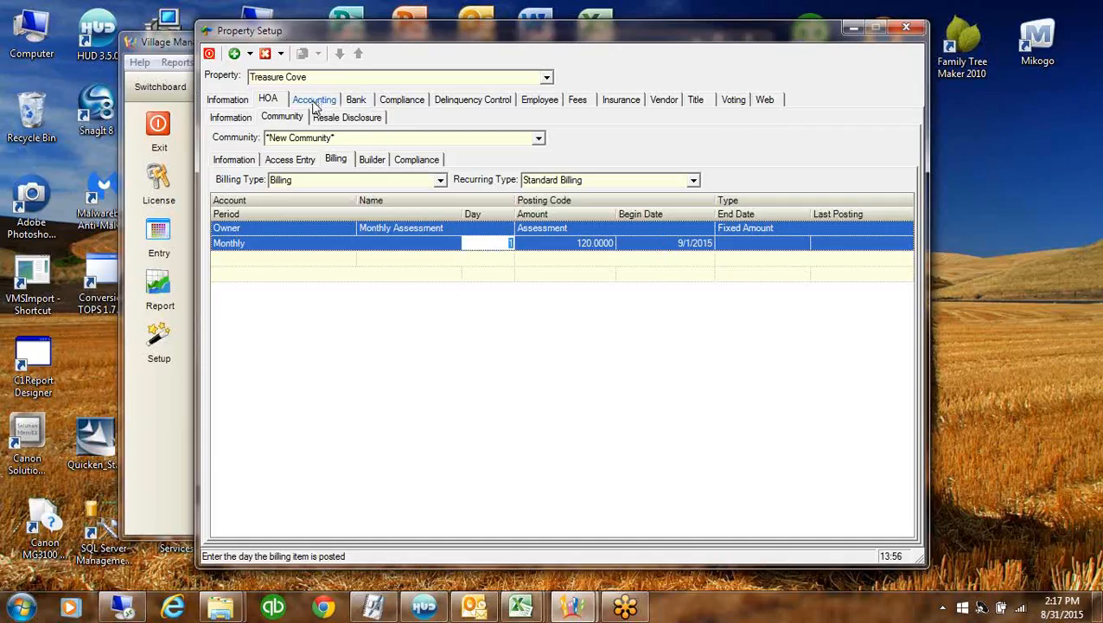
pyautogui.click(356, 100)
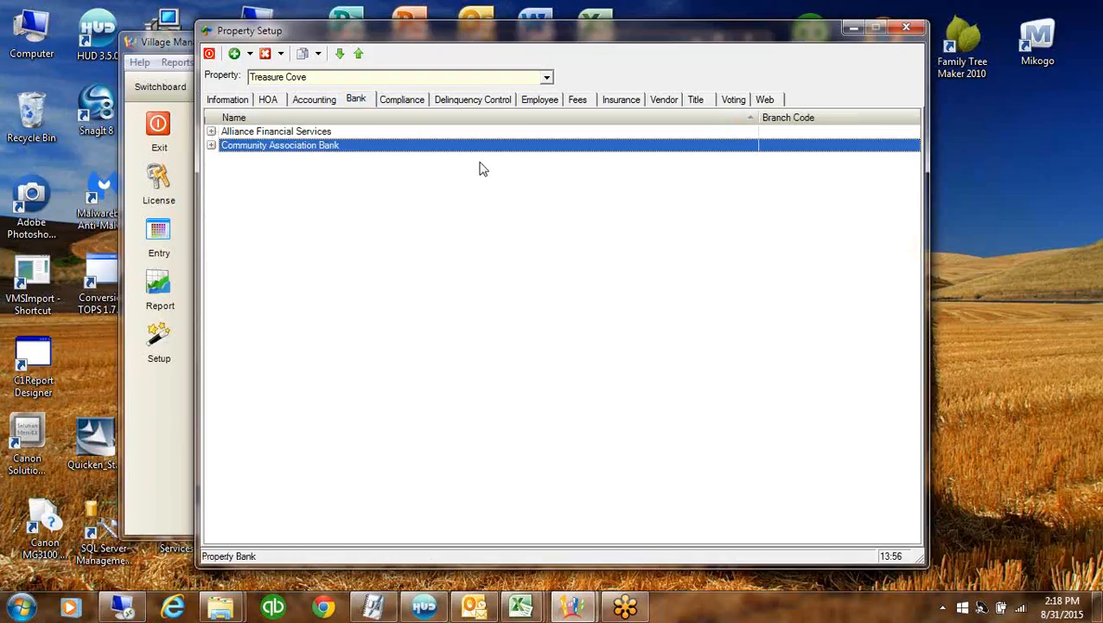
# Enter 16/7957 in Community Association Bank's Branch Code cell and commit it
pyautogui.click(786, 145)
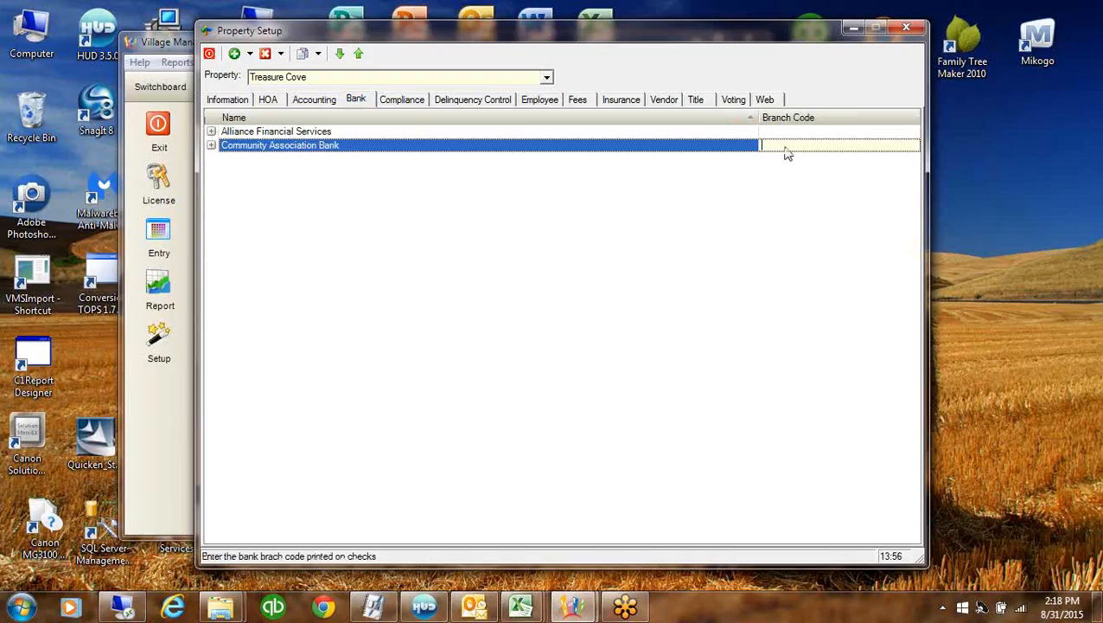
pyautogui.write('7')
pyautogui.write('6/795/')
pyautogui.click(853, 134)
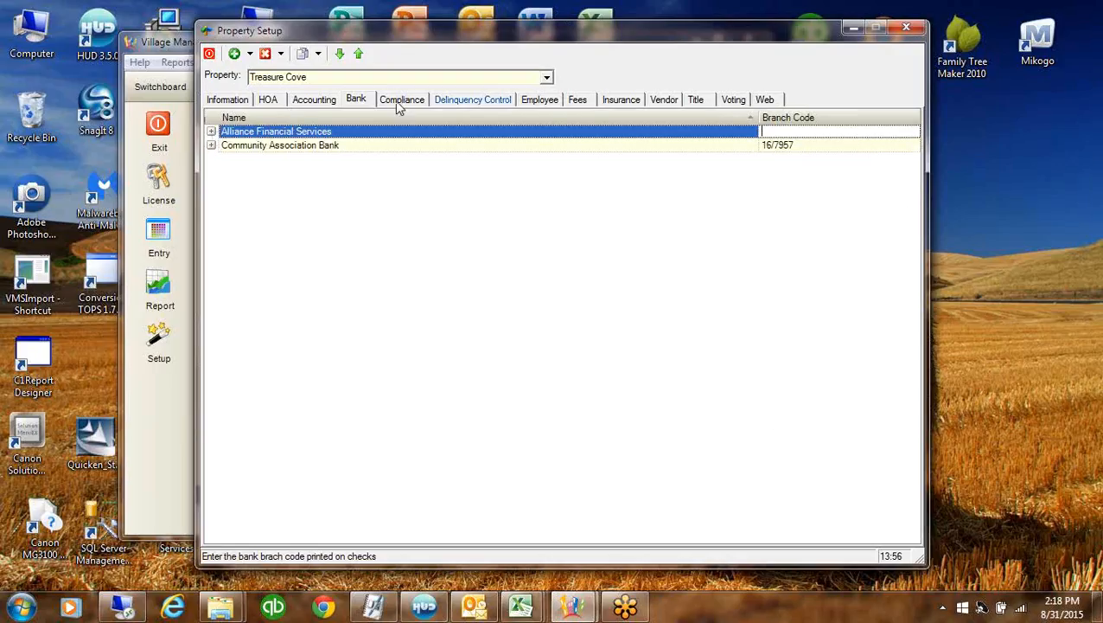
# Add a management employee and an accounting employee to Treasure Cove's employee list
pyautogui.click(554, 102)
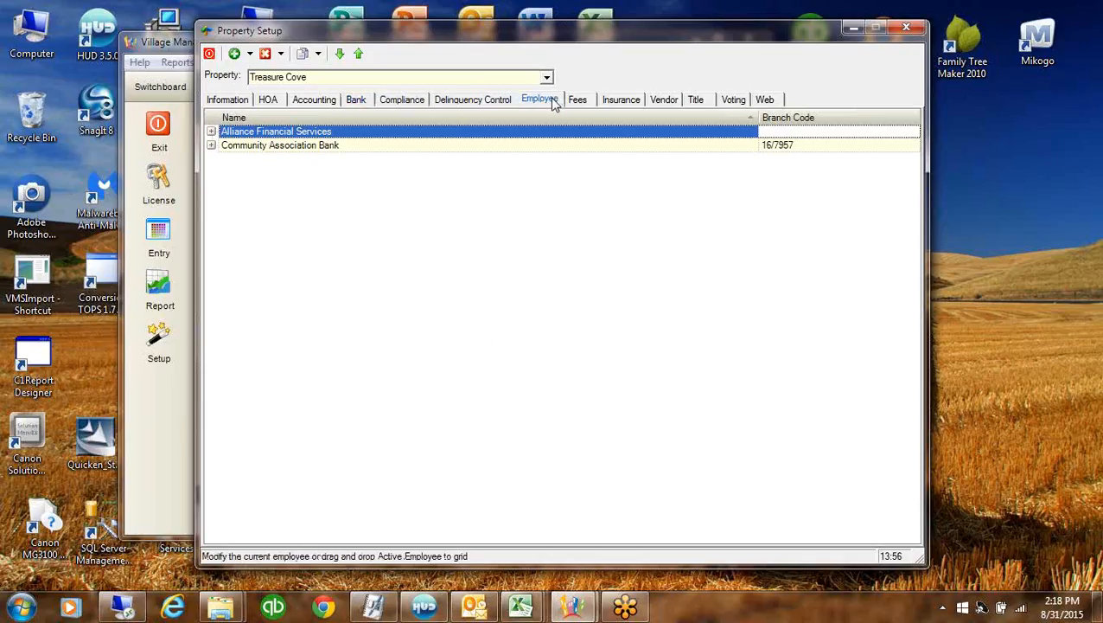
pyautogui.rightClick(498, 201)
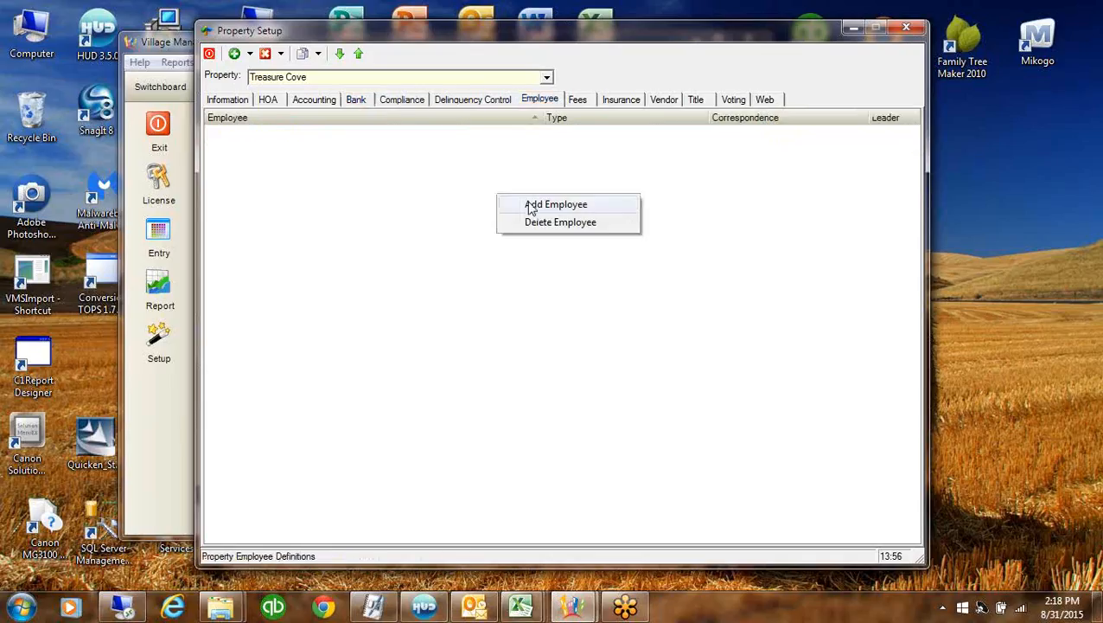
pyautogui.click(510, 204)
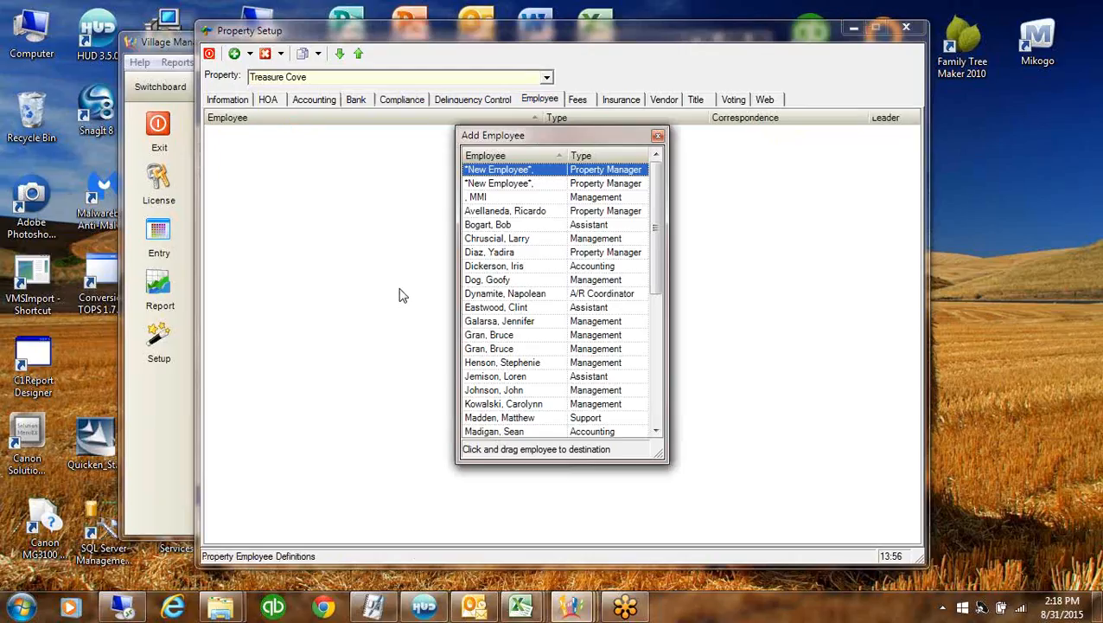
pyautogui.doubleClick(605, 403)
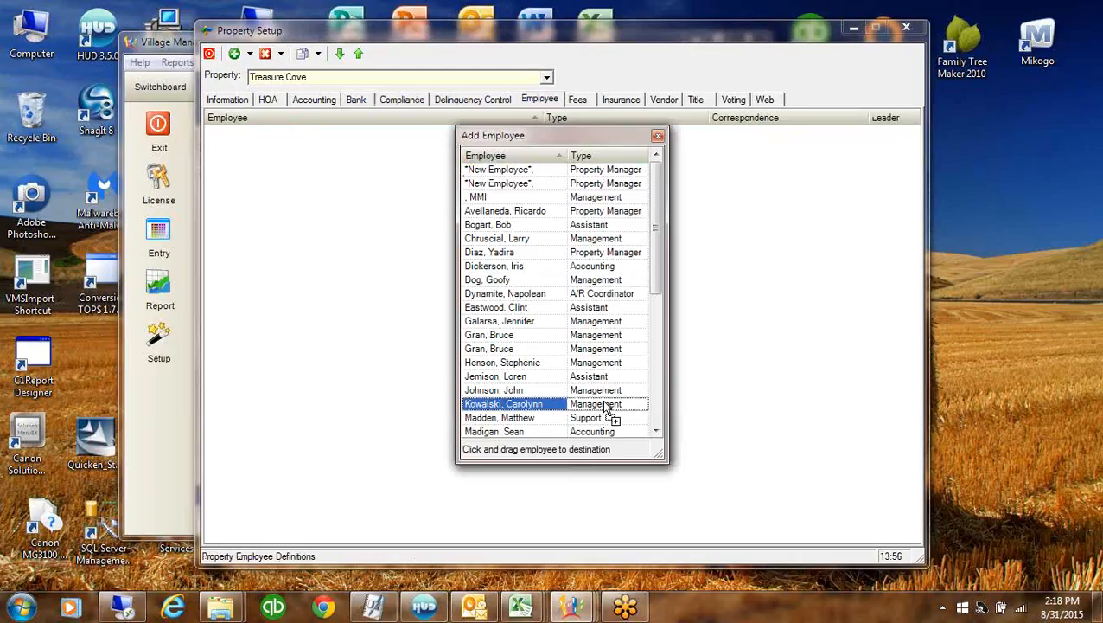
pyautogui.doubleClick(584, 268)
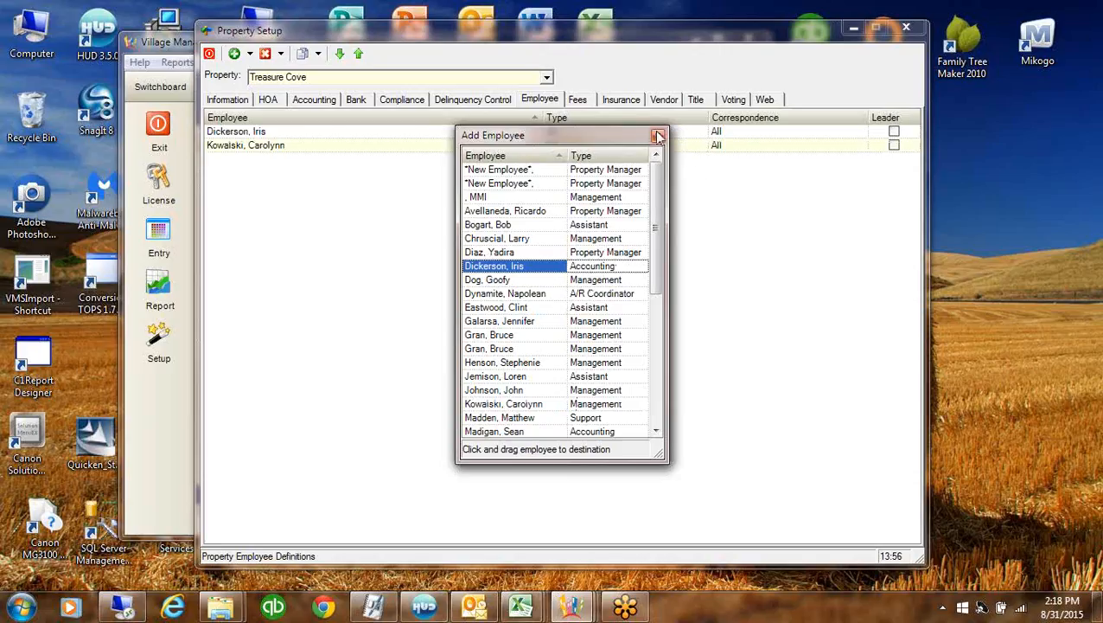
pyautogui.click(658, 135)
# Make the first employee Manager and leader, the second Accountant with Accountant correspondence
pyautogui.click(697, 131)
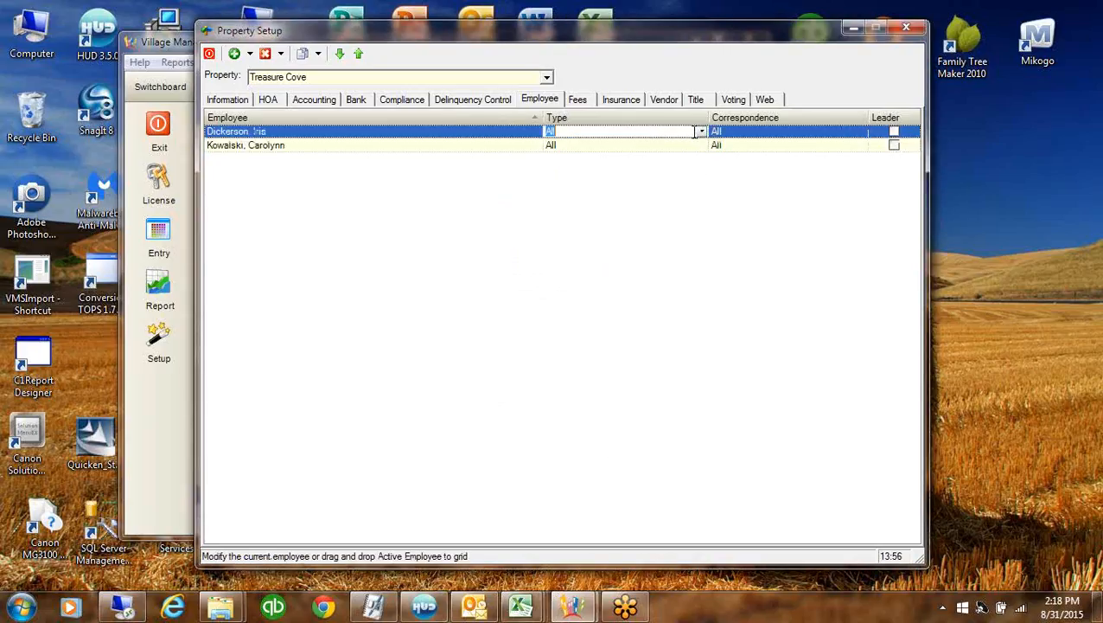
pyautogui.click(701, 131)
pyautogui.click(574, 204)
pyautogui.click(894, 132)
pyautogui.click(610, 146)
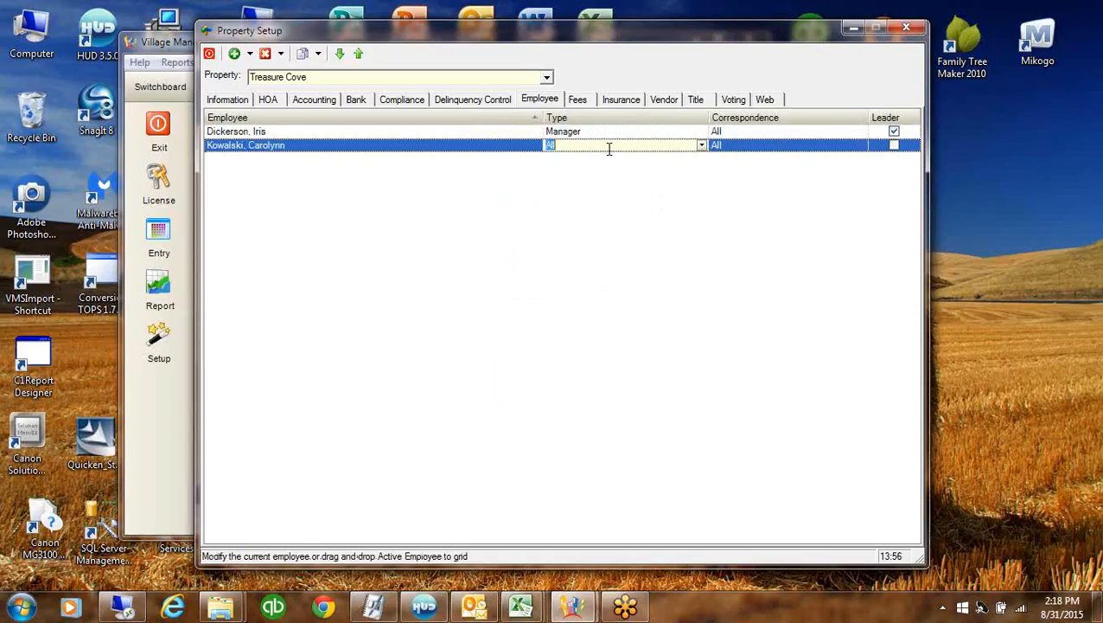
pyautogui.click(701, 146)
pyautogui.click(572, 170)
pyautogui.click(799, 146)
pyautogui.click(862, 145)
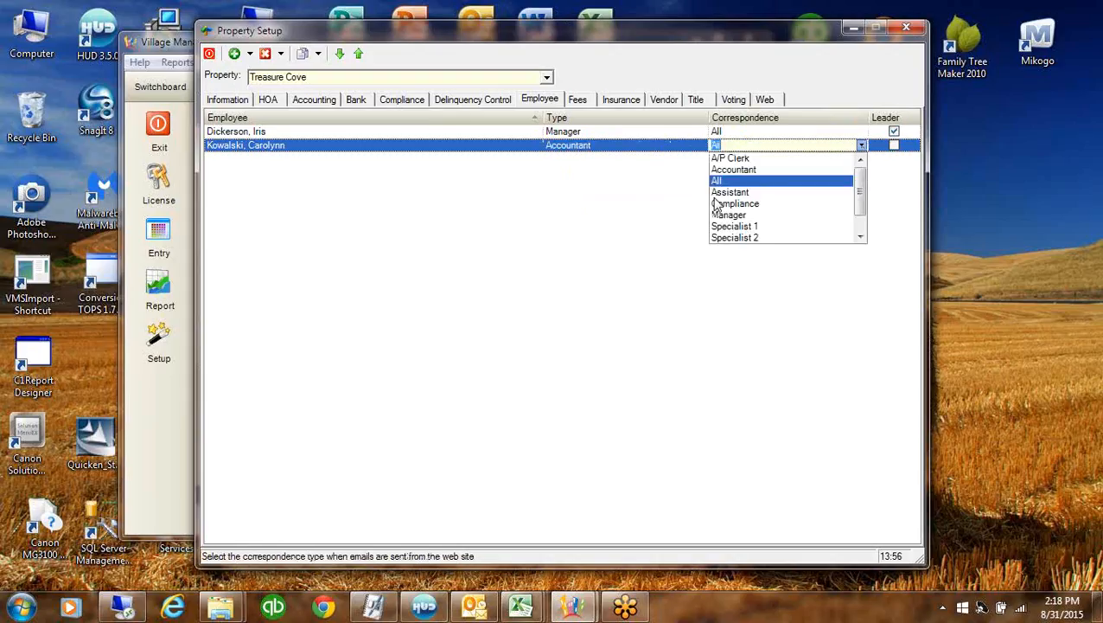
pyautogui.click(757, 171)
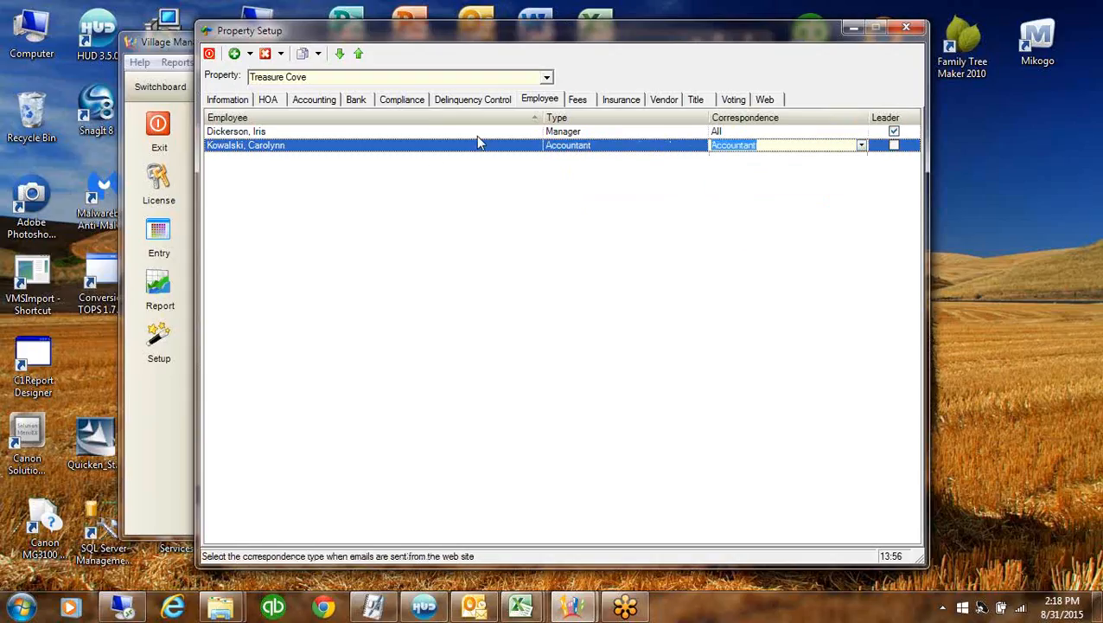
pyautogui.click(380, 146)
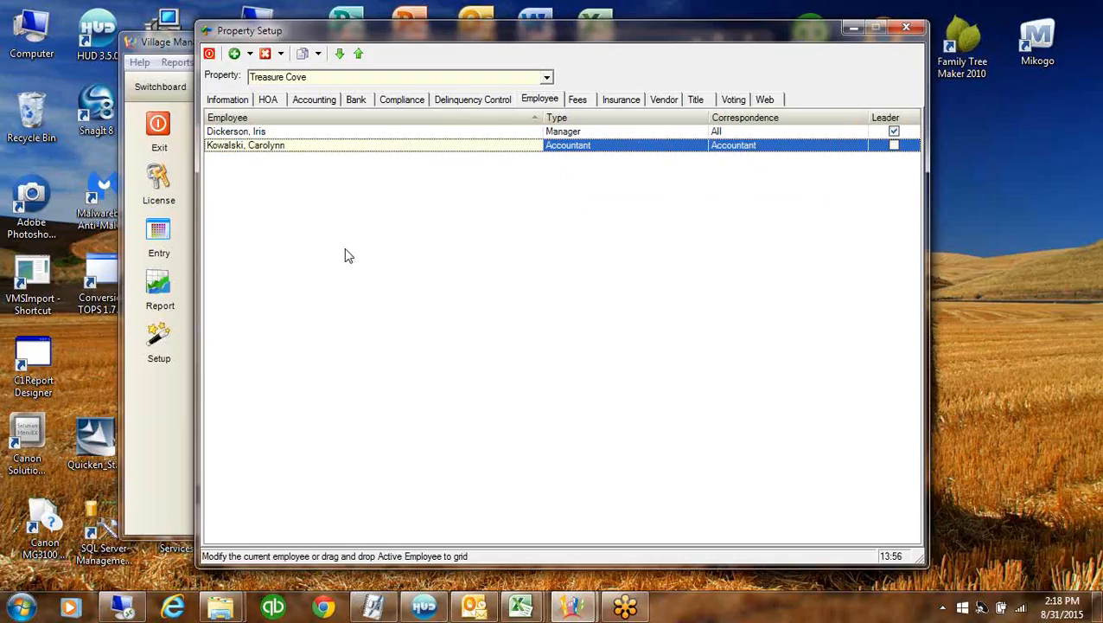
pyautogui.click(654, 132)
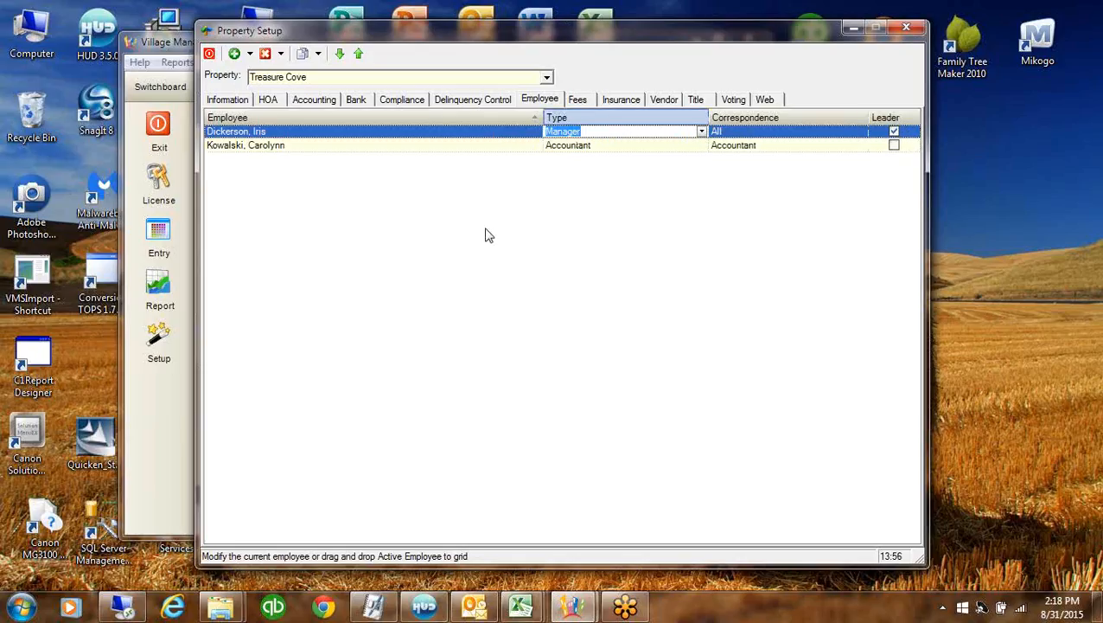
pyautogui.click(576, 100)
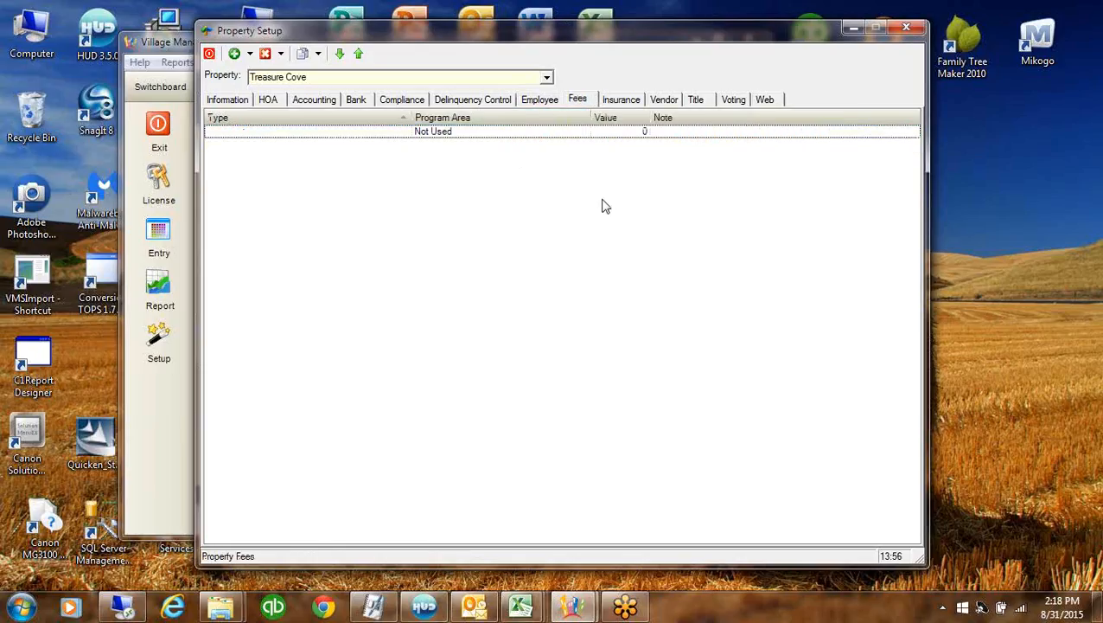
# Add an NSF fee row with value 10.00, discarding the extra blank row
pyautogui.click(300, 132)
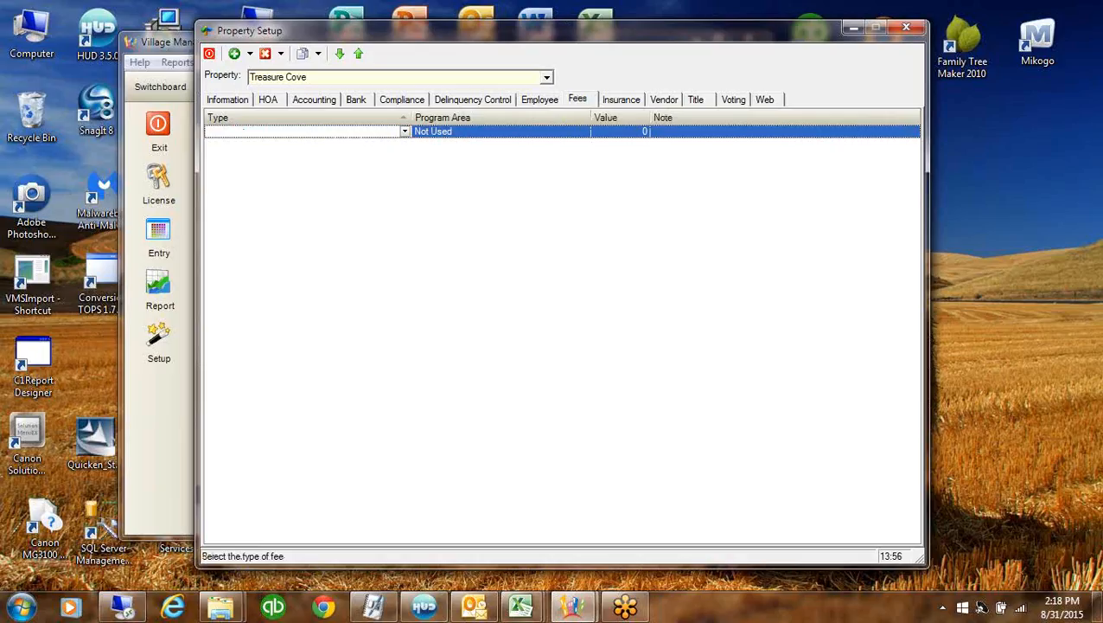
pyautogui.write('NSF')
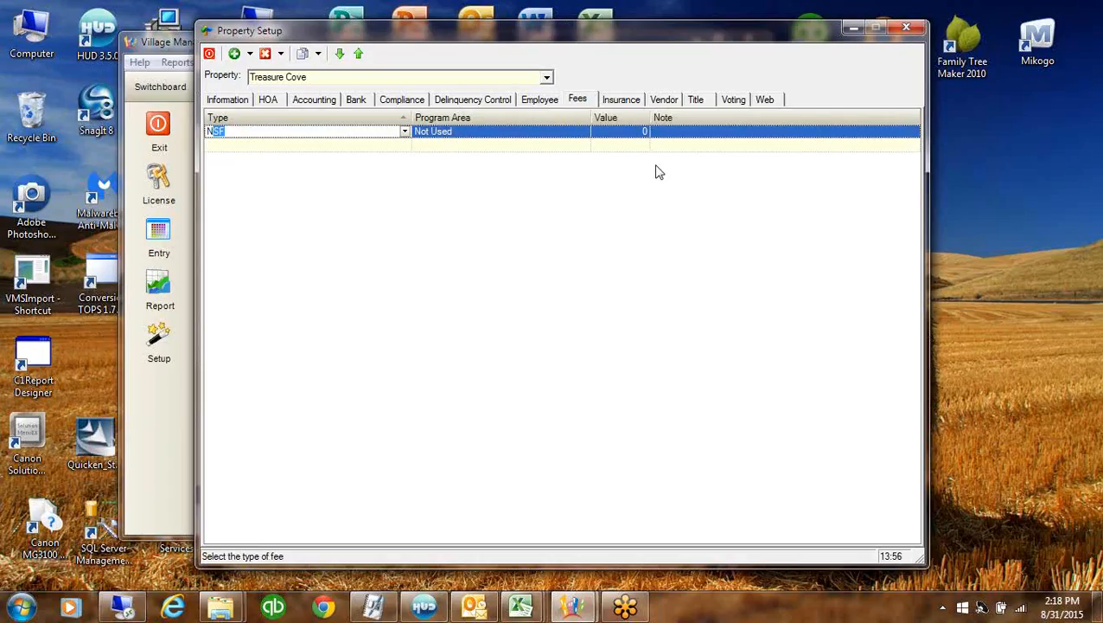
pyautogui.click(632, 136)
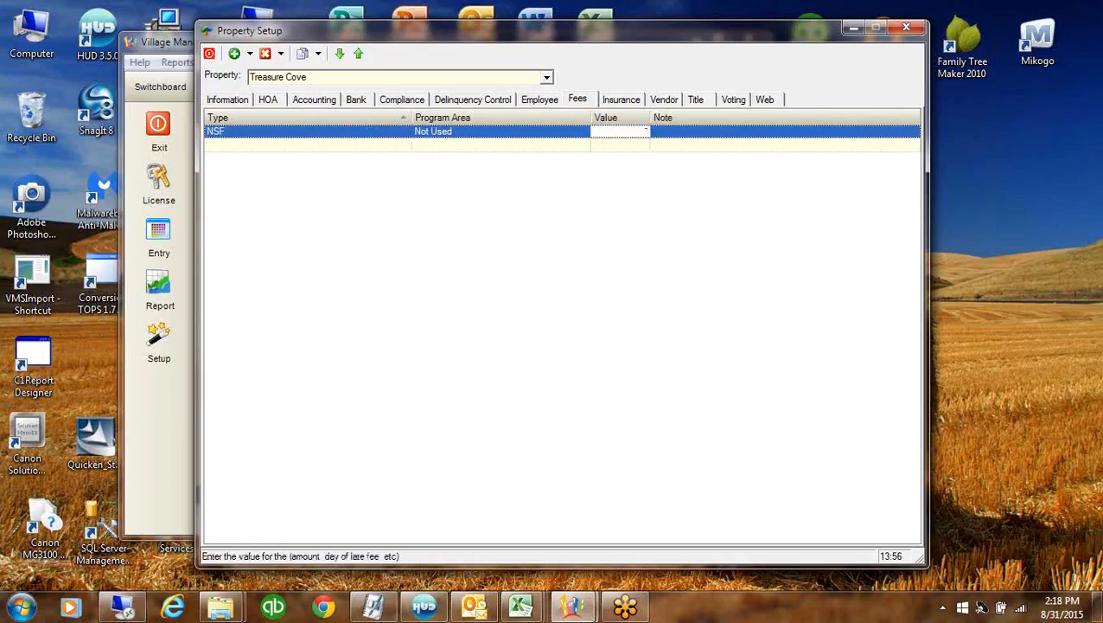
pyautogui.write('10')
pyautogui.press('Tab')
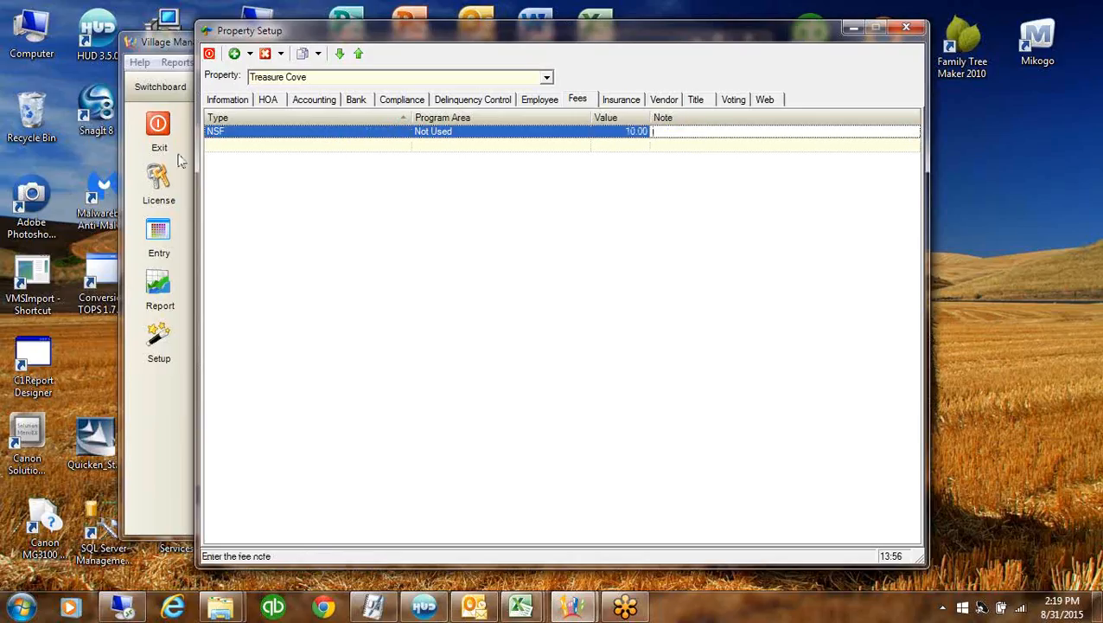
pyautogui.click(208, 147)
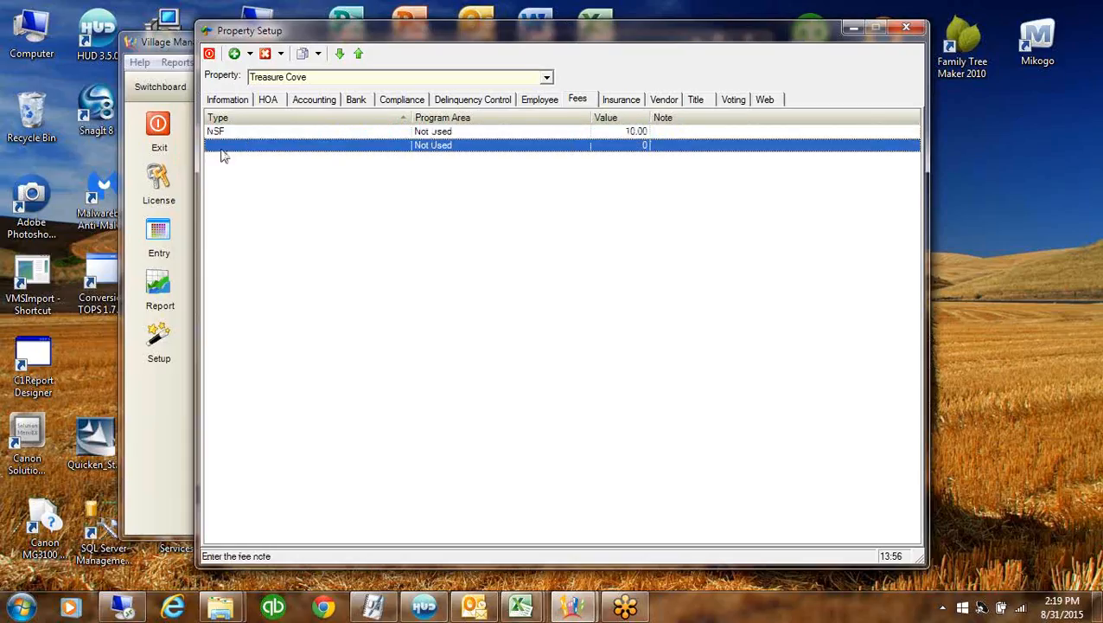
pyautogui.click(272, 131)
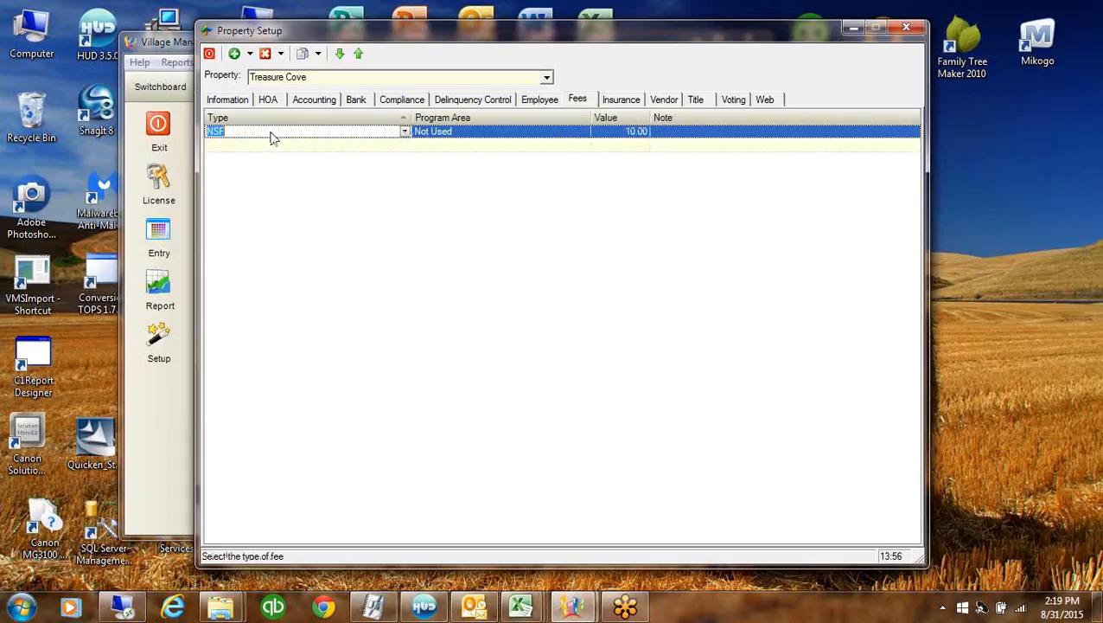
pyautogui.click(628, 104)
# Add All State from the insurer list to Treasure Cove's insurance grid
pyautogui.rightClick(560, 288)
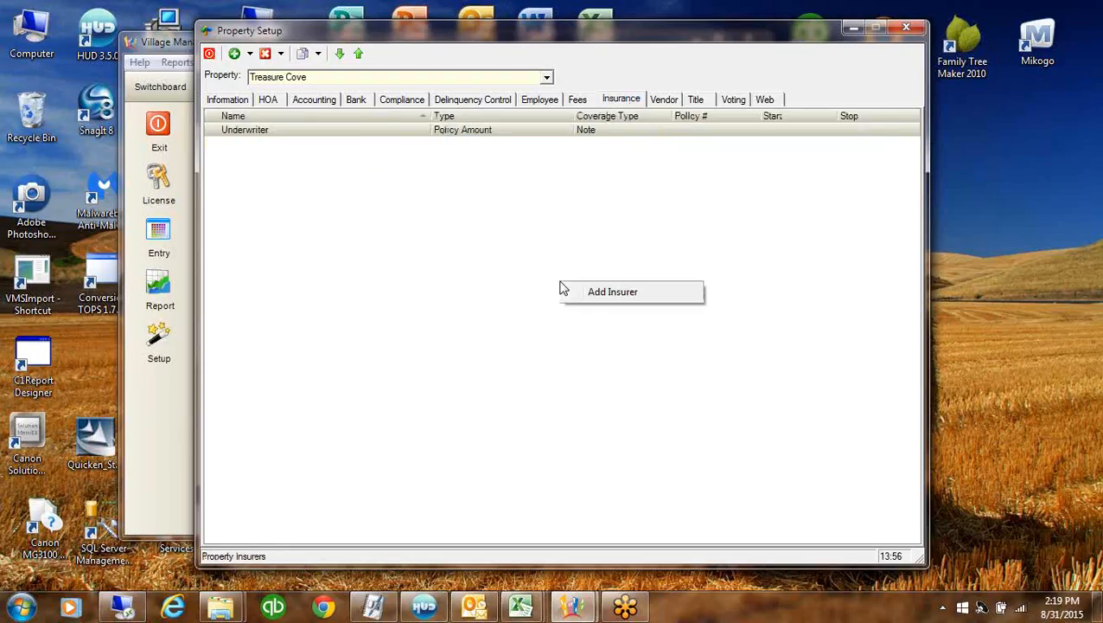
pyautogui.click(593, 296)
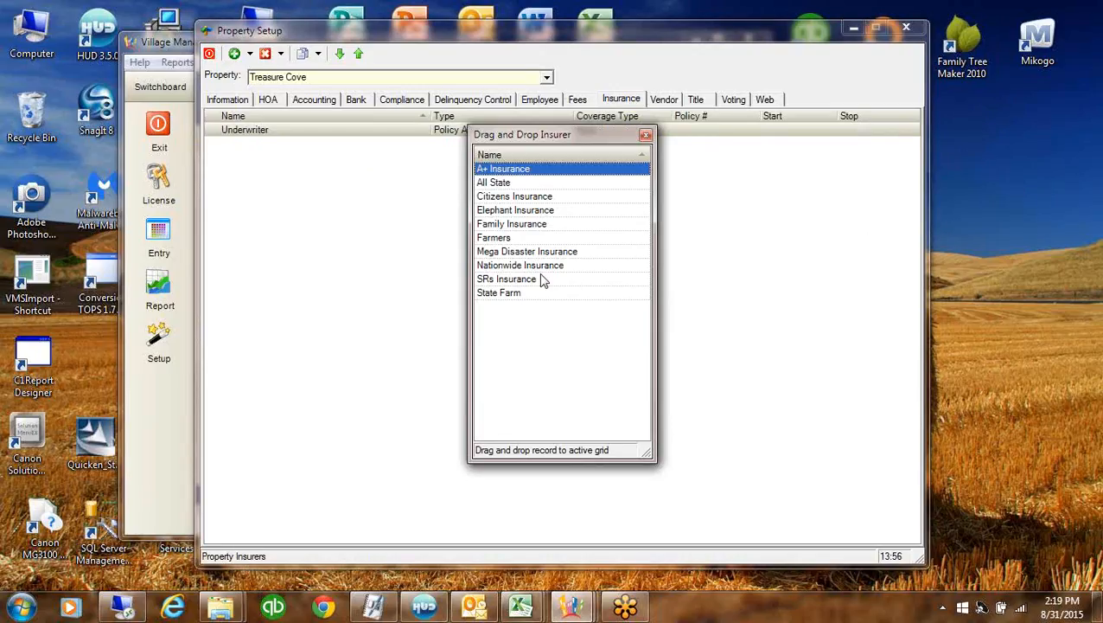
pyautogui.moveTo(477, 185); pyautogui.dragTo(647, 135)
pyautogui.click(646, 135)
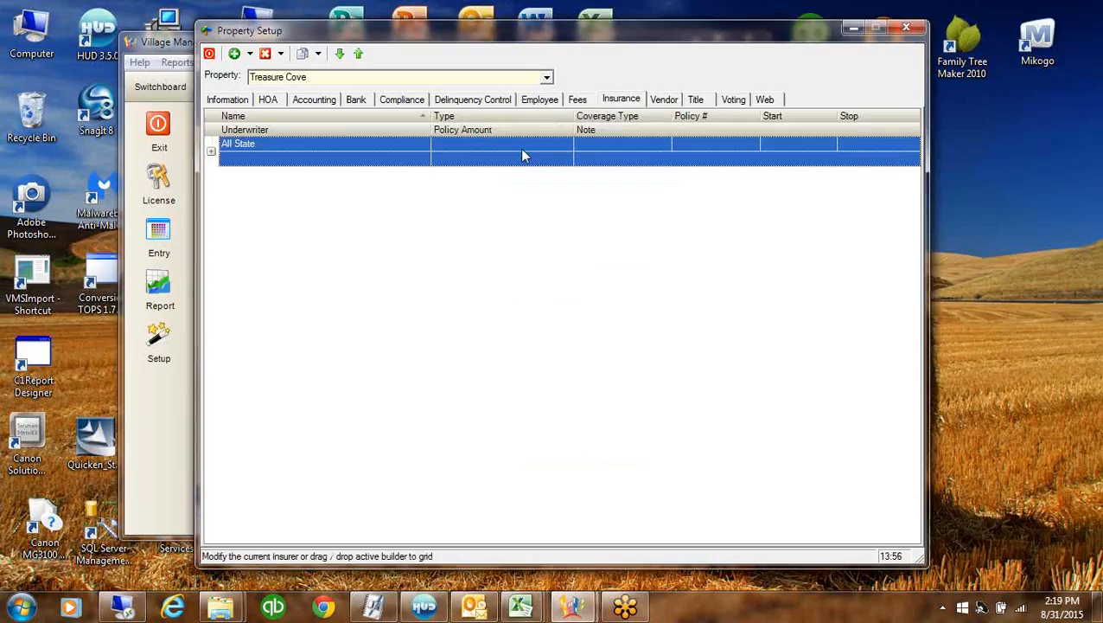
# Set All State's policy type to Liability and expand its policy details
pyautogui.click(526, 145)
pyautogui.click(567, 144)
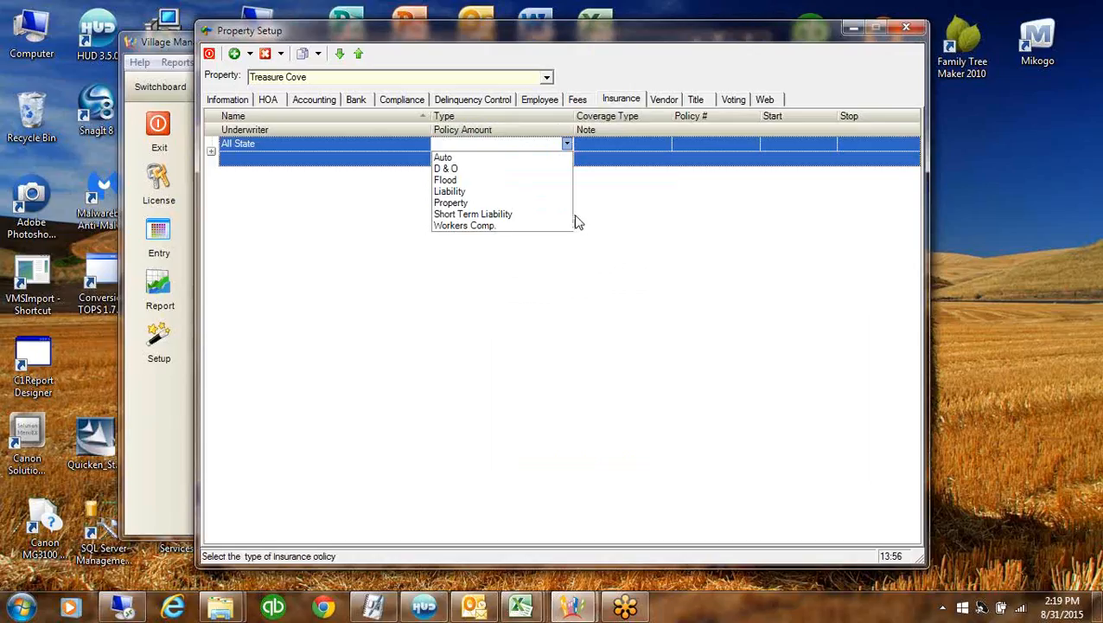
pyautogui.click(453, 191)
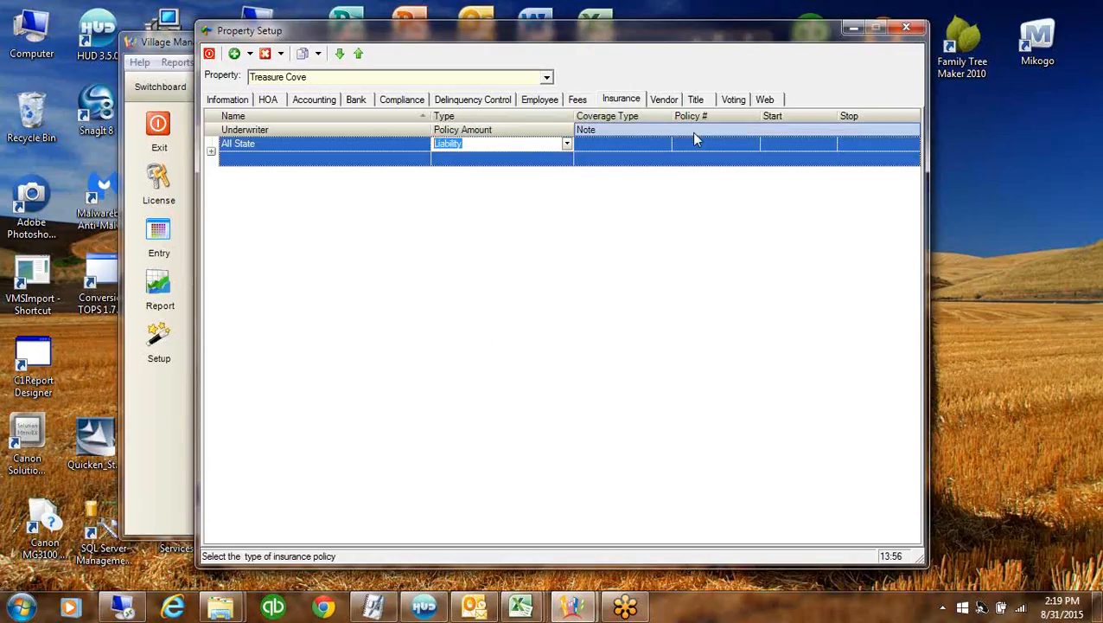
pyautogui.click(689, 143)
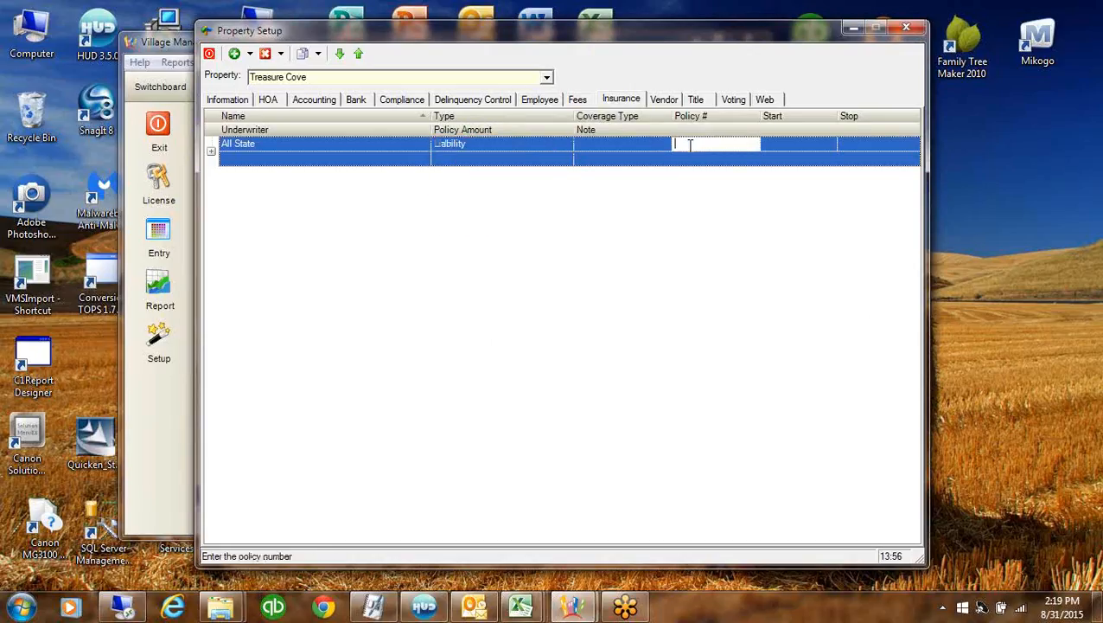
pyautogui.click(796, 144)
pyautogui.click(211, 150)
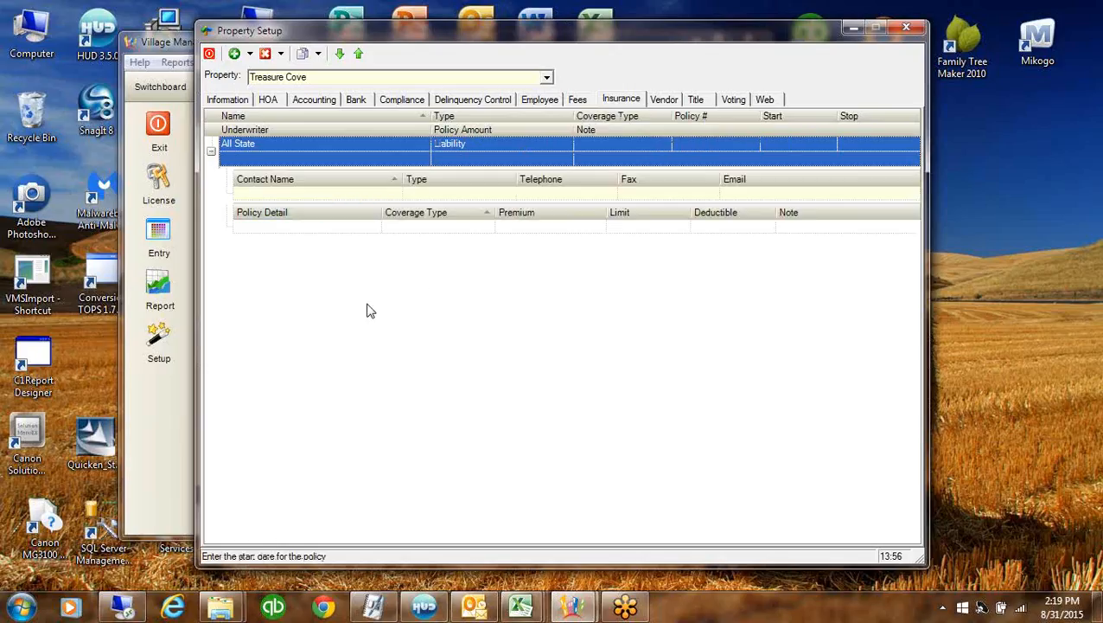
pyautogui.click(665, 100)
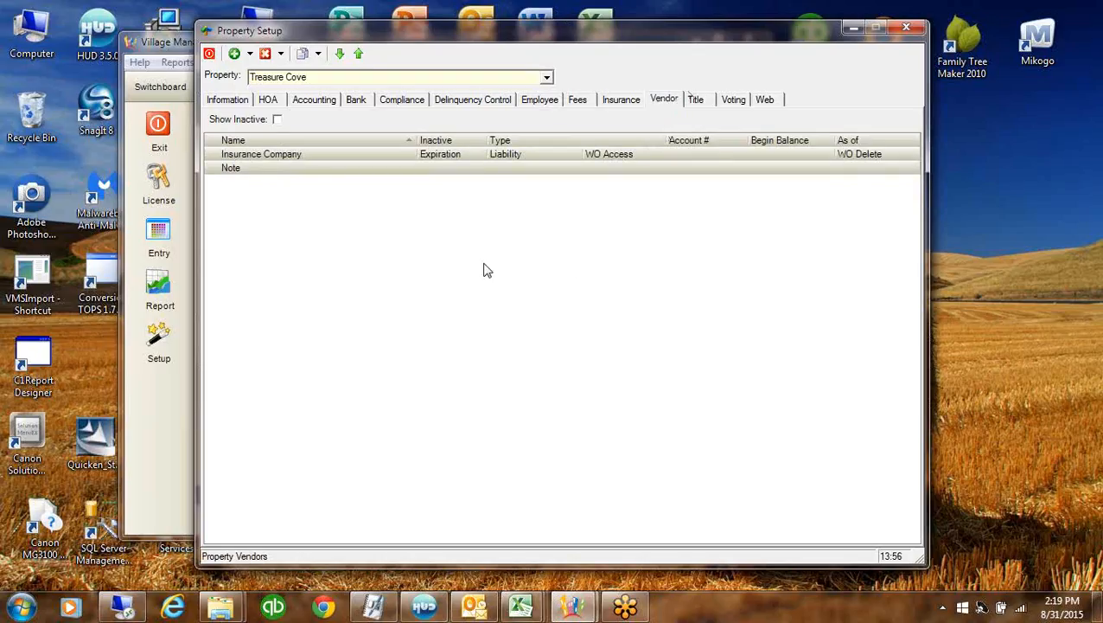
pyautogui.rightClick(553, 222)
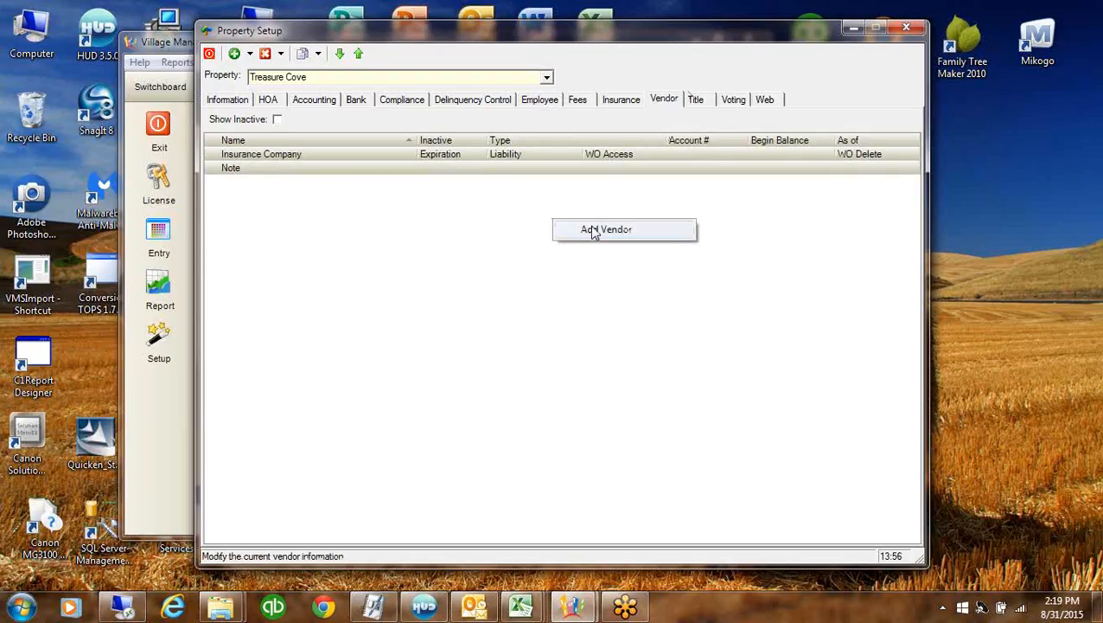
pyautogui.click(640, 230)
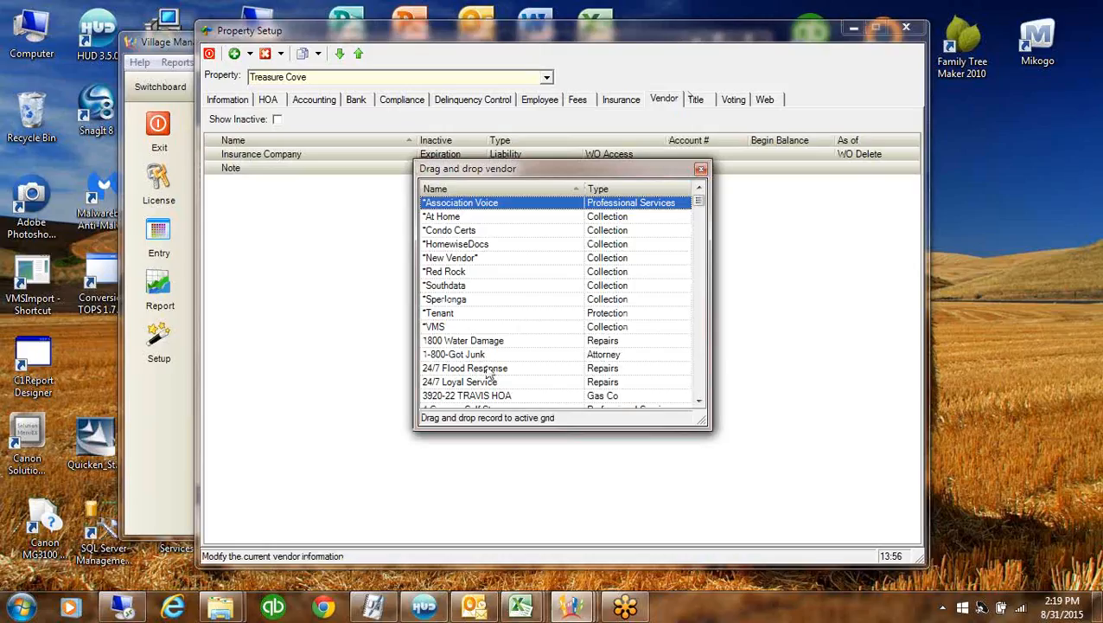
pyautogui.moveTo(481, 357); pyautogui.dragTo(770, 347)
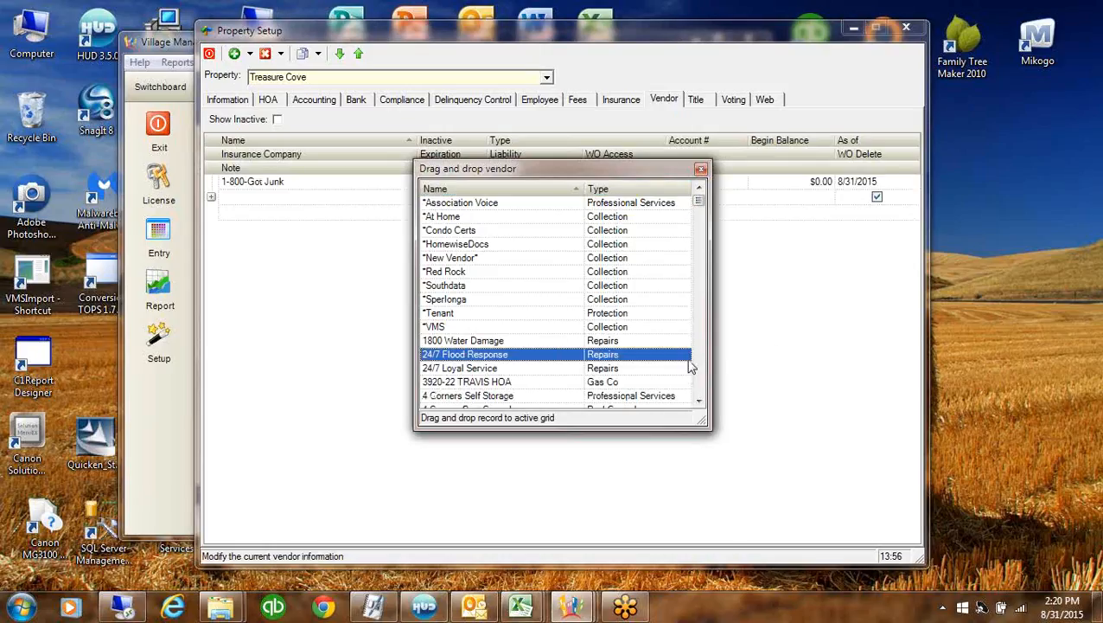
pyautogui.click(703, 393)
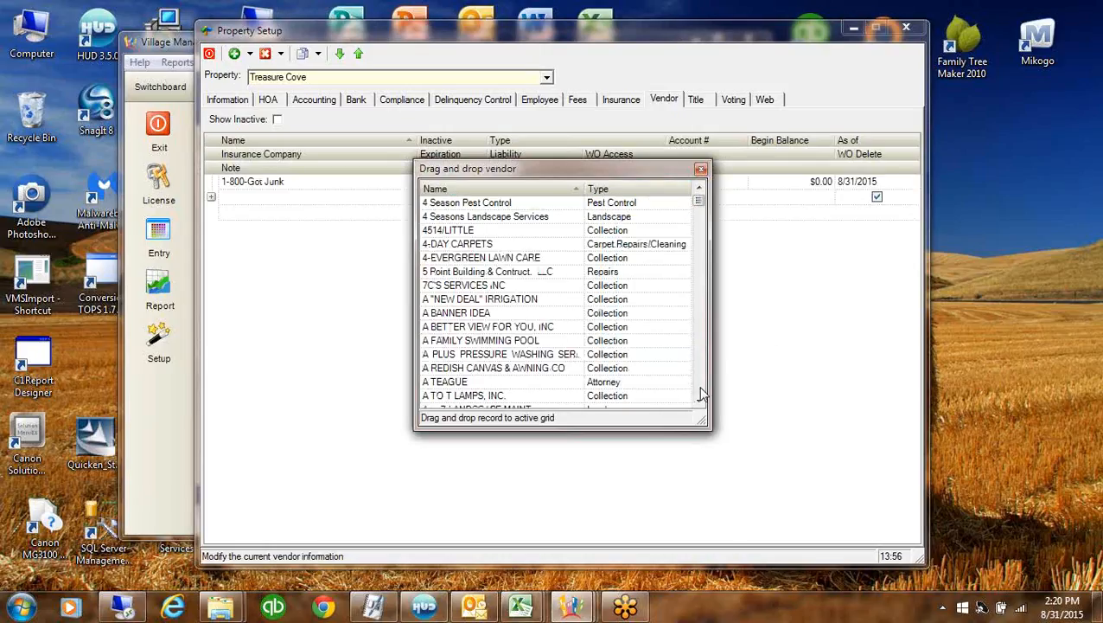
pyautogui.moveTo(477, 260); pyautogui.dragTo(731, 371)
pyautogui.click(702, 391)
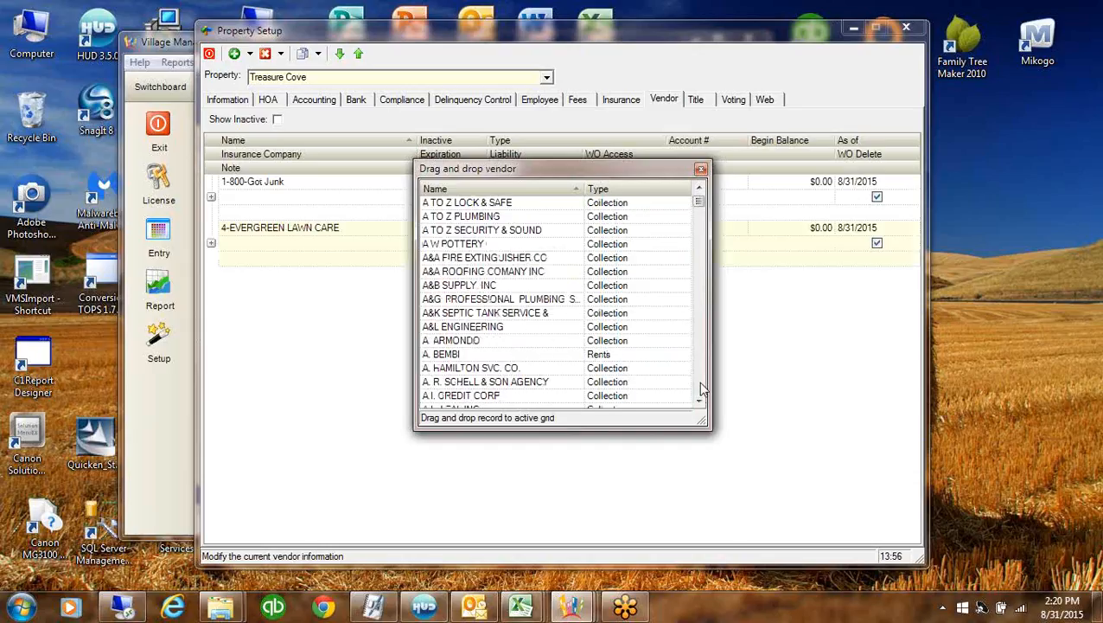
pyautogui.click(703, 391)
pyautogui.click(704, 248)
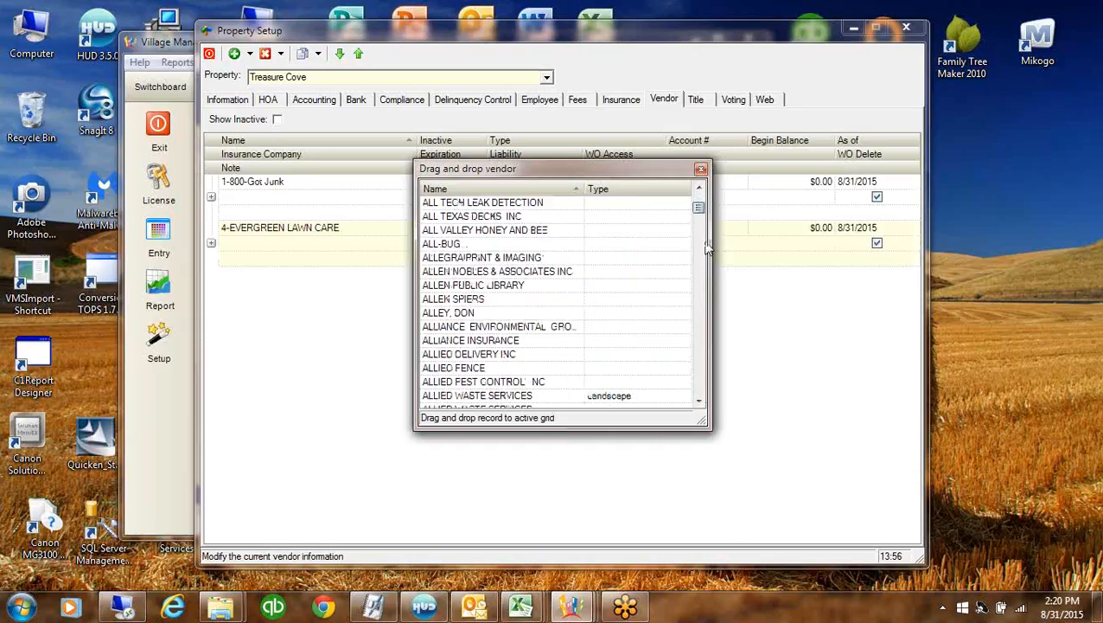
pyautogui.moveTo(705, 243); pyautogui.dragTo(702, 399)
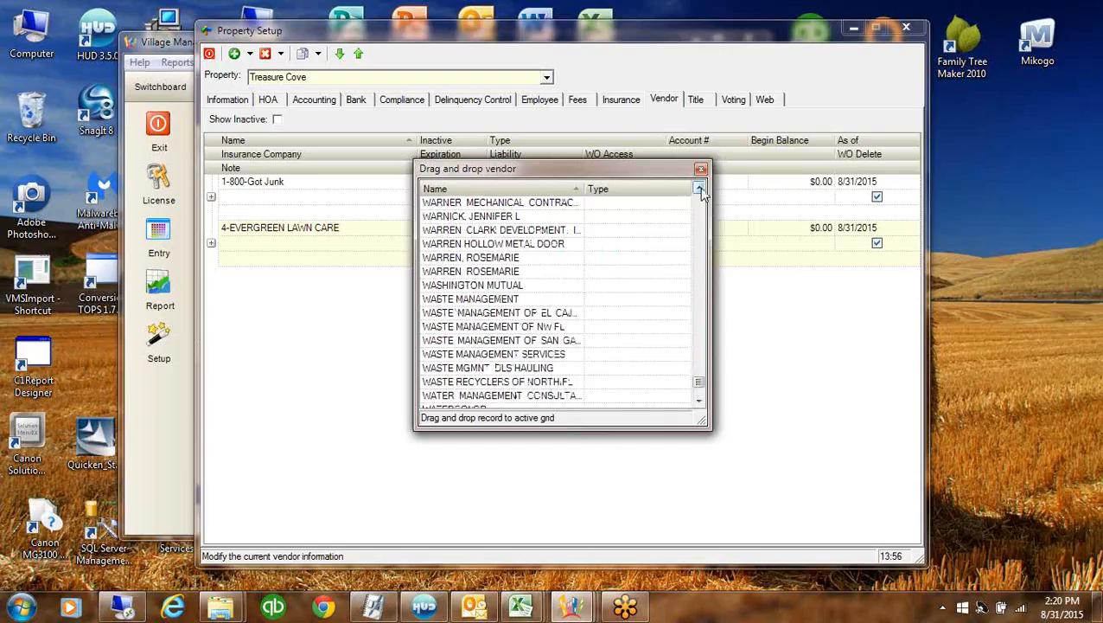
pyautogui.click(503, 204)
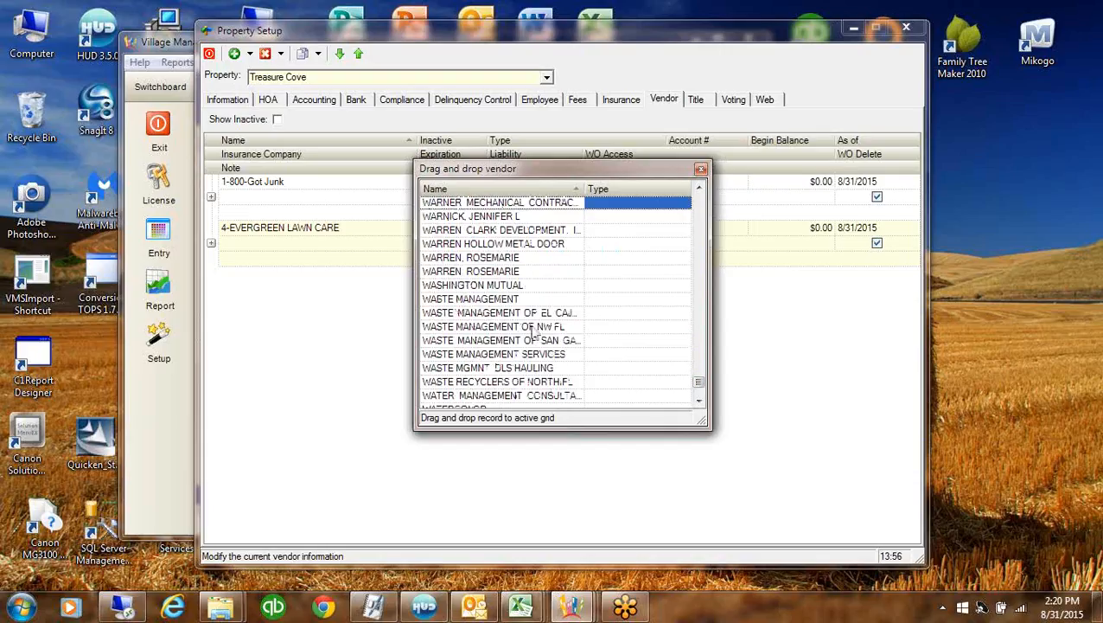
pyautogui.click(495, 329)
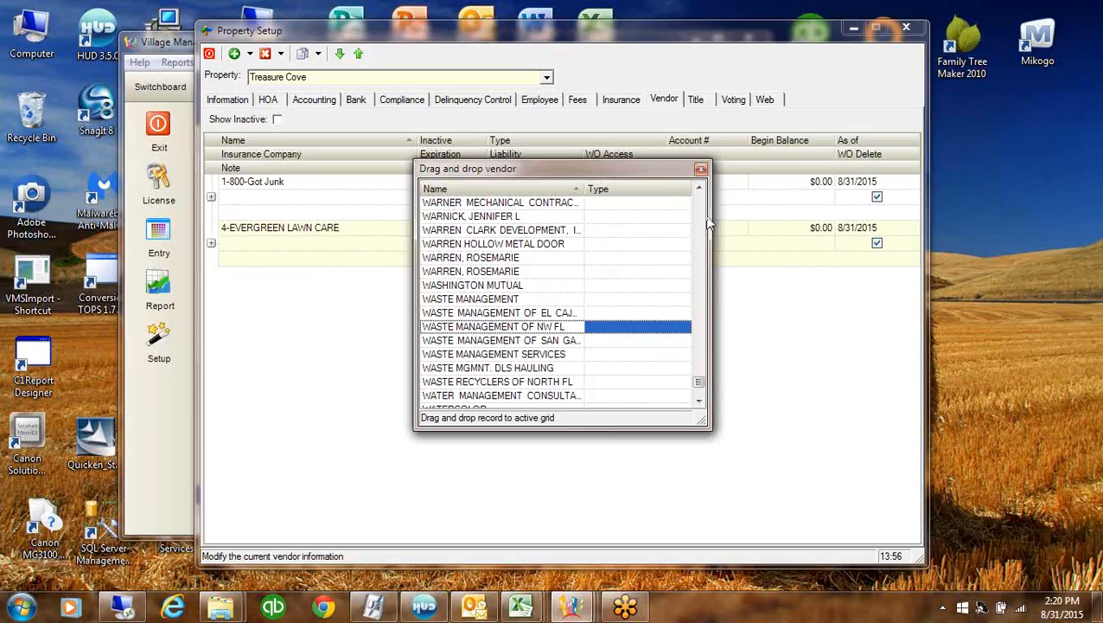
pyautogui.scroll(5, 705, 208)
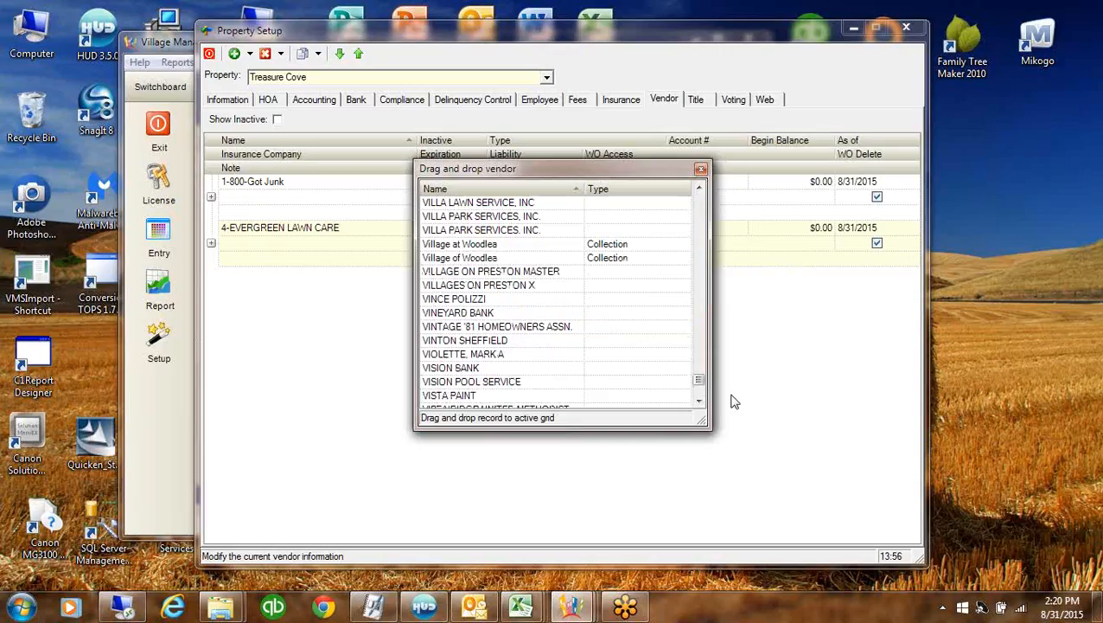
# Add TERMINEX from the vendor picker to Treasure Cove's vendors
pyautogui.click(699, 402)
pyautogui.click(699, 401)
pyautogui.click(700, 401)
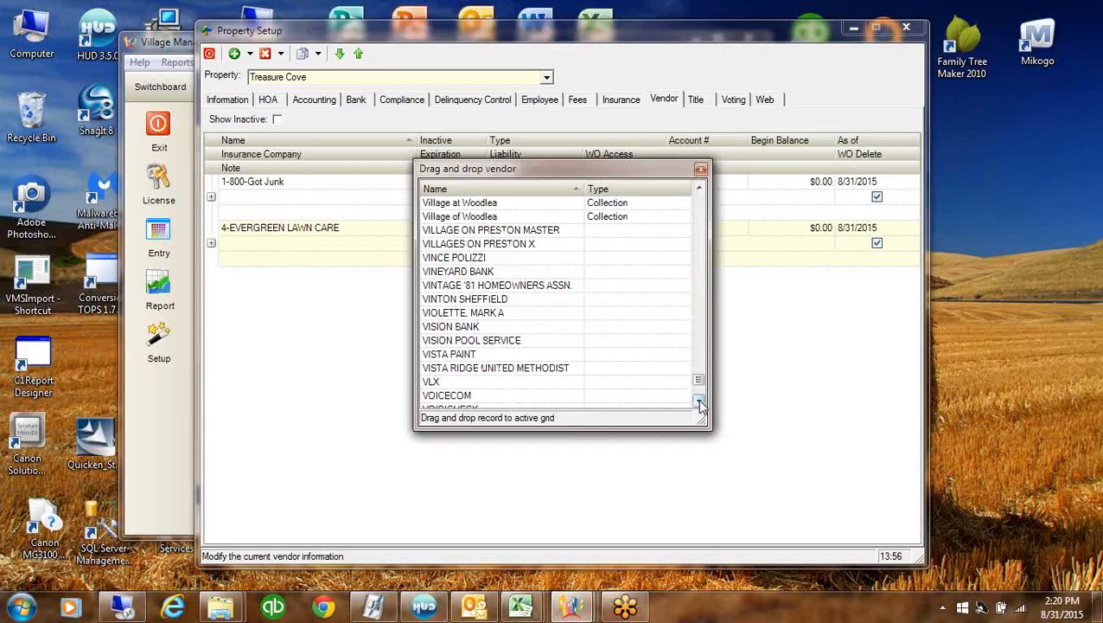
pyautogui.click(700, 189)
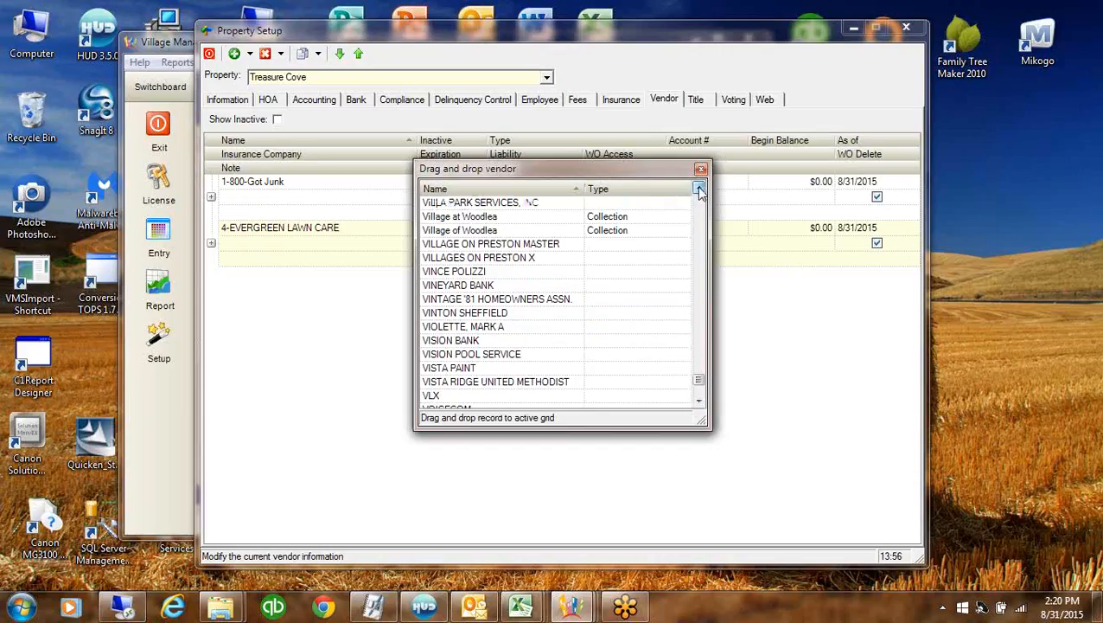
pyautogui.click(699, 189)
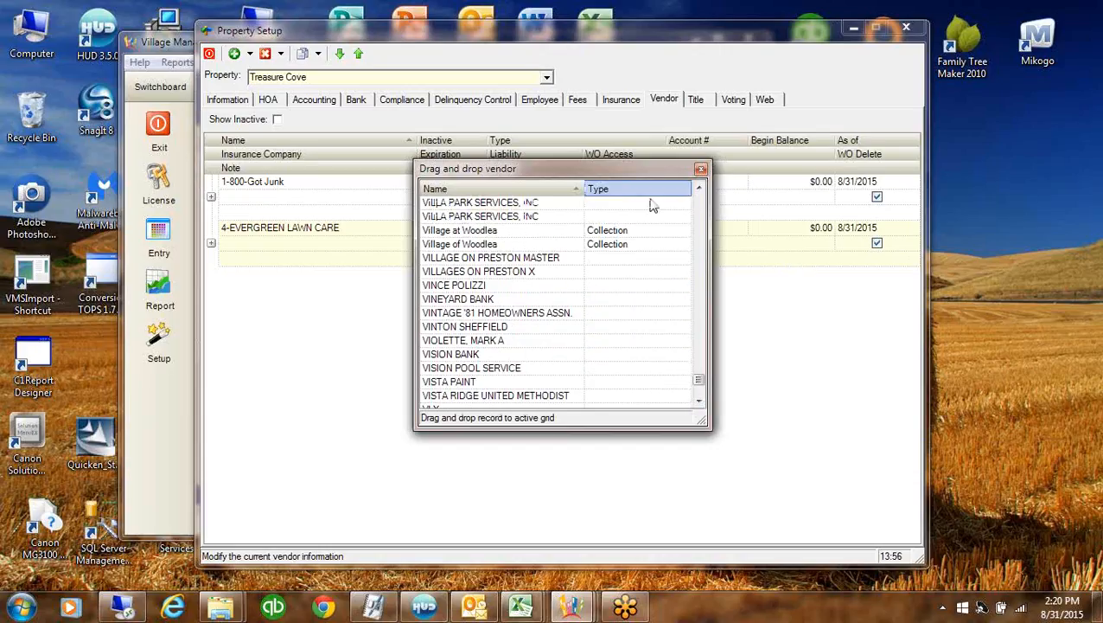
pyautogui.click(700, 189)
pyautogui.click(700, 189)
pyautogui.click(699, 189)
pyautogui.click(700, 189)
pyautogui.click(699, 189)
pyautogui.click(699, 190)
pyautogui.click(699, 189)
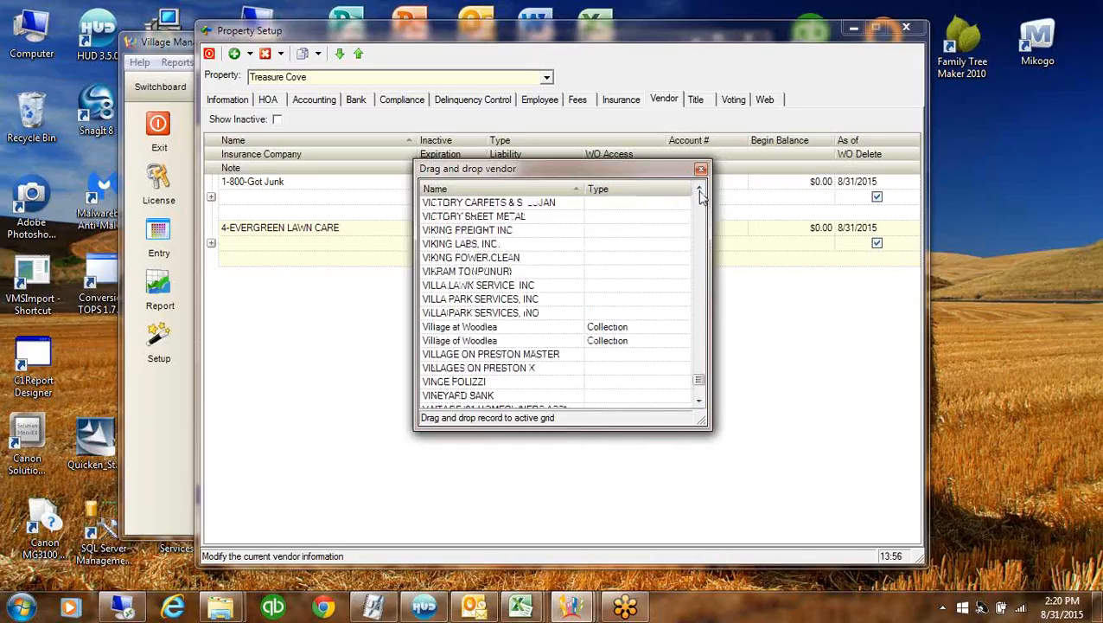
pyautogui.click(699, 190)
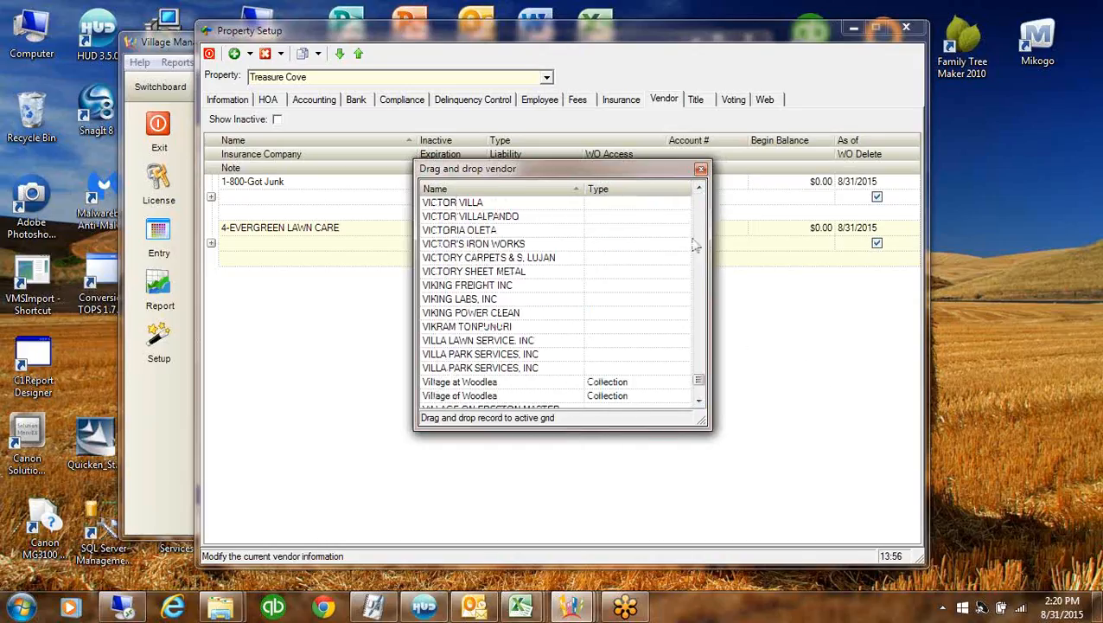
pyautogui.moveTo(700, 225); pyautogui.dragTo(700, 224)
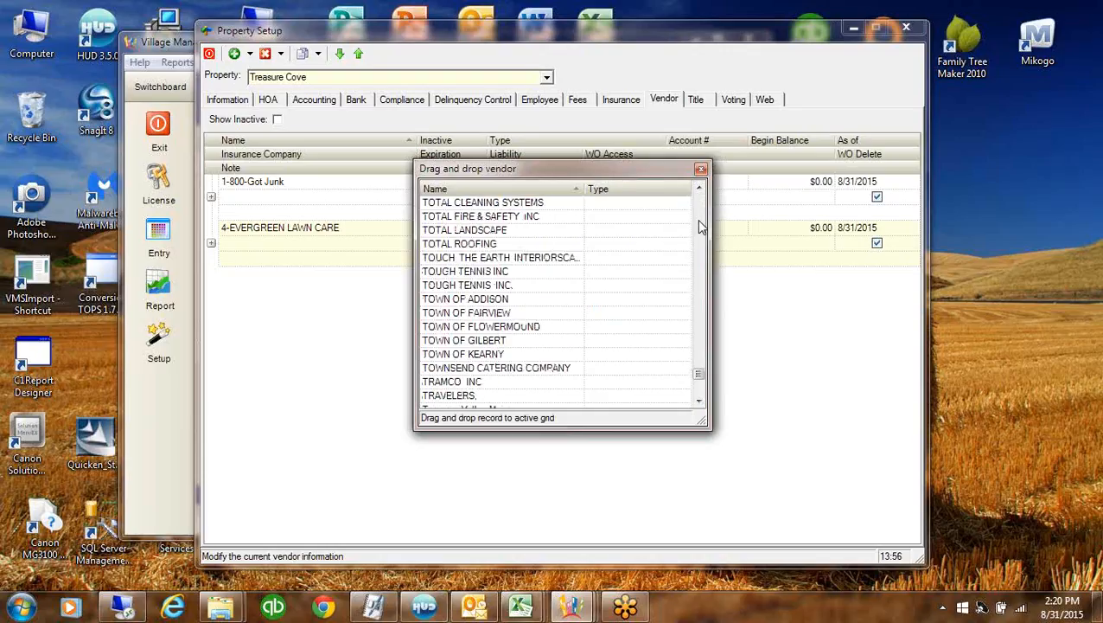
pyautogui.click(700, 225)
pyautogui.click(700, 225)
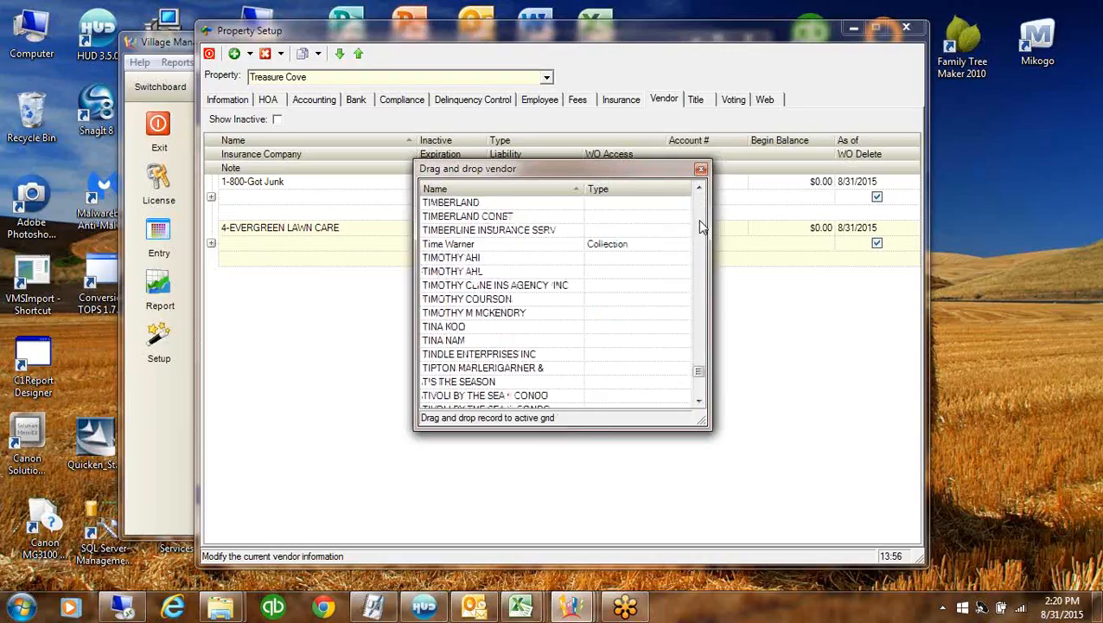
pyautogui.click(700, 224)
pyautogui.click(700, 225)
pyautogui.click(701, 227)
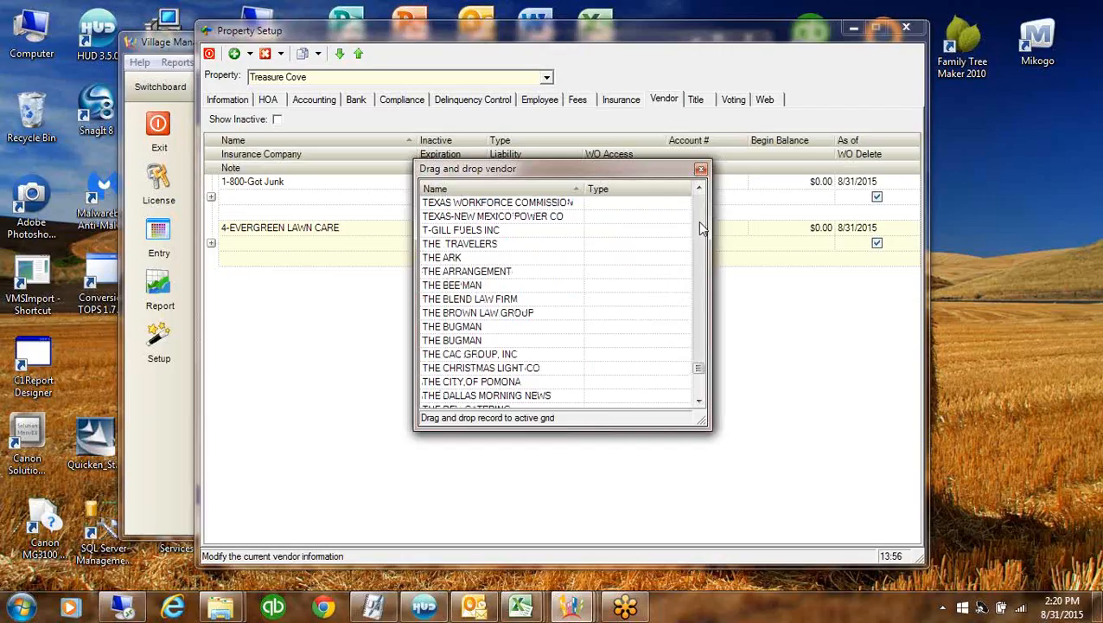
pyautogui.click(700, 225)
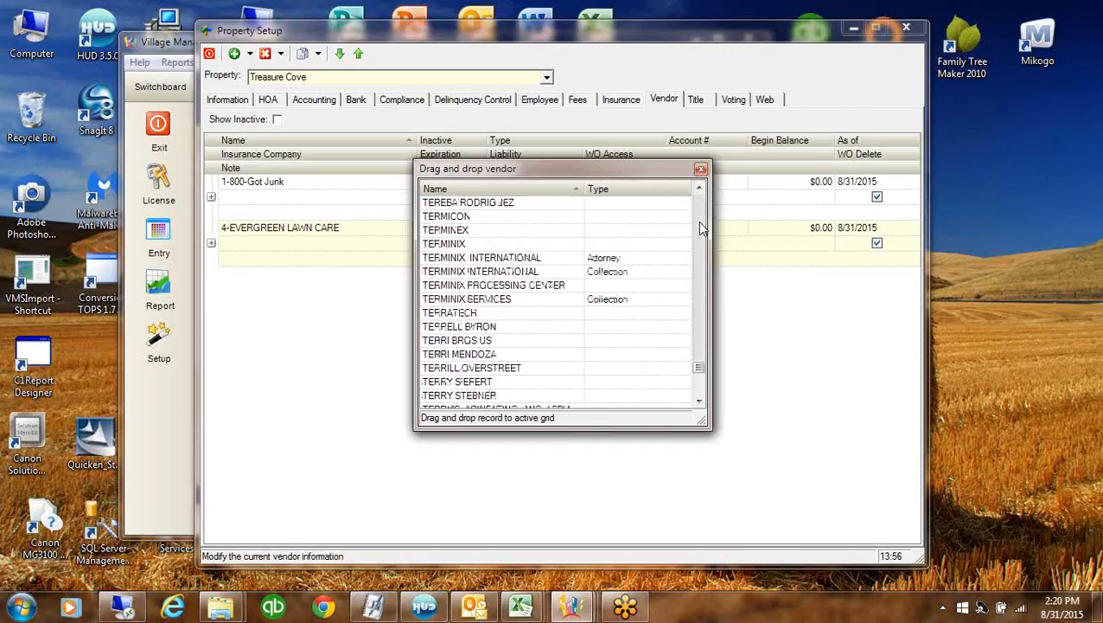
pyautogui.moveTo(444, 233); pyautogui.dragTo(702, 210)
# Add State Insurance Fund to Treasure Cove's vendors
pyautogui.click(701, 210)
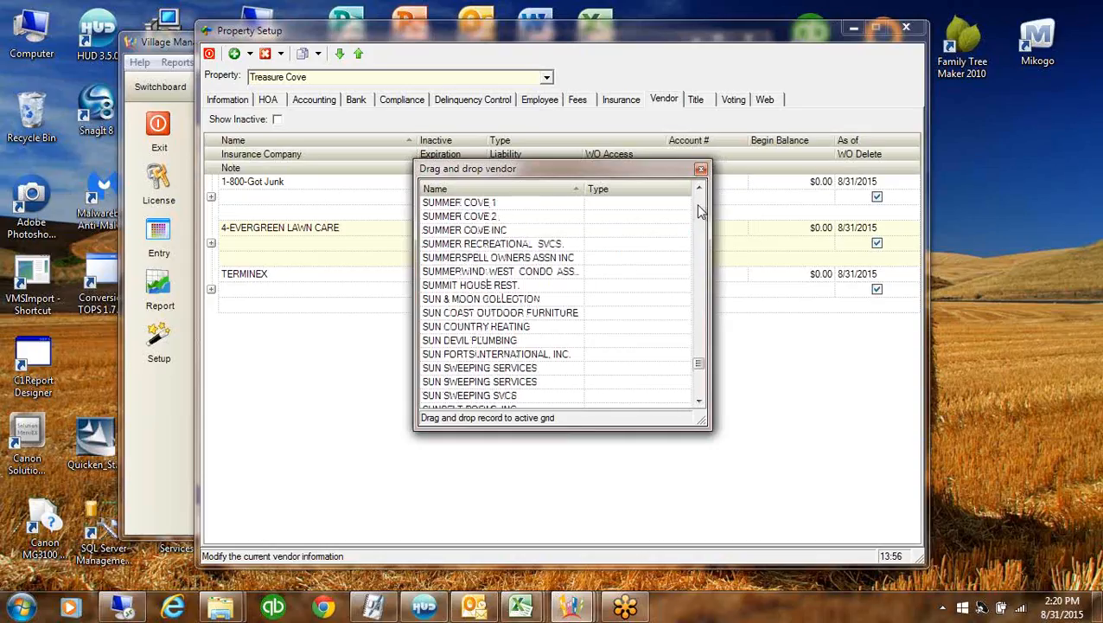
pyautogui.click(701, 210)
pyautogui.click(701, 210)
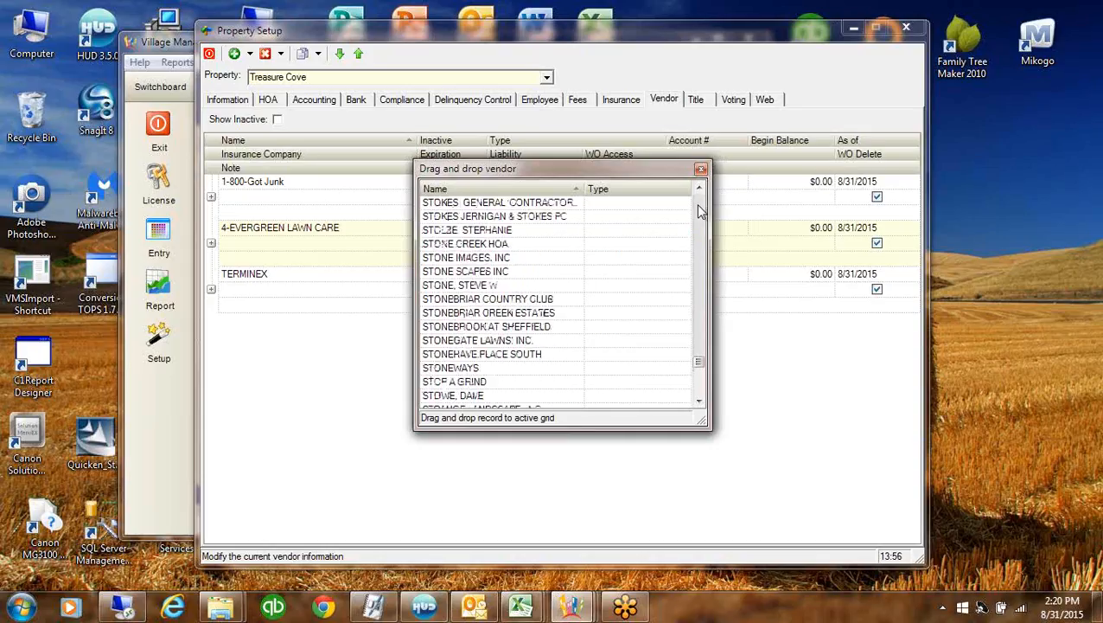
pyautogui.click(702, 210)
pyautogui.click(701, 210)
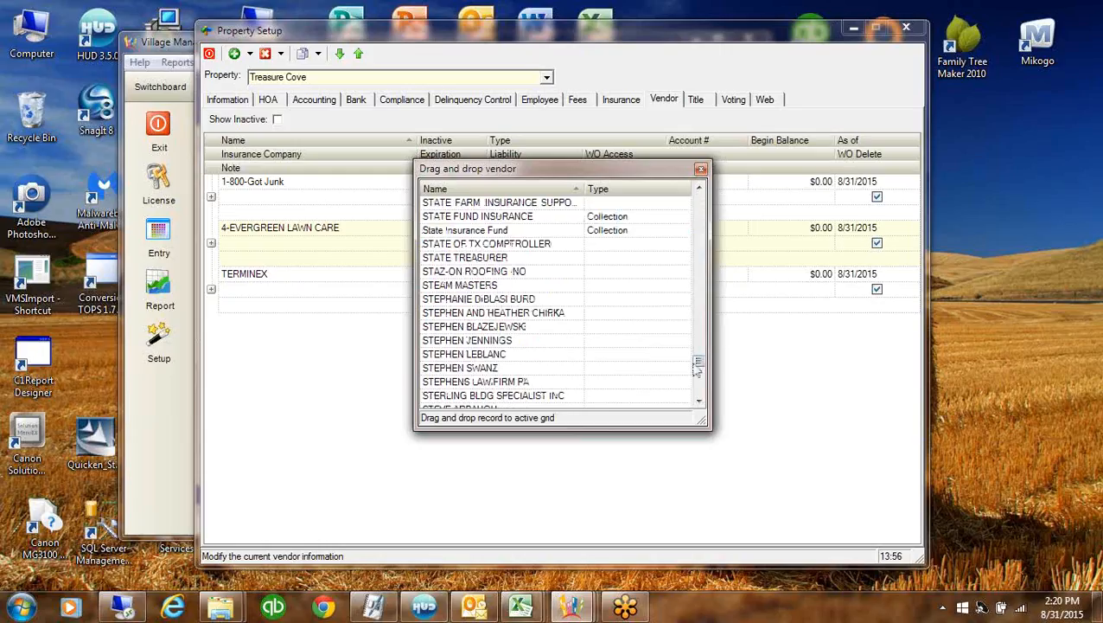
pyautogui.moveTo(440, 230); pyautogui.dragTo(364, 361)
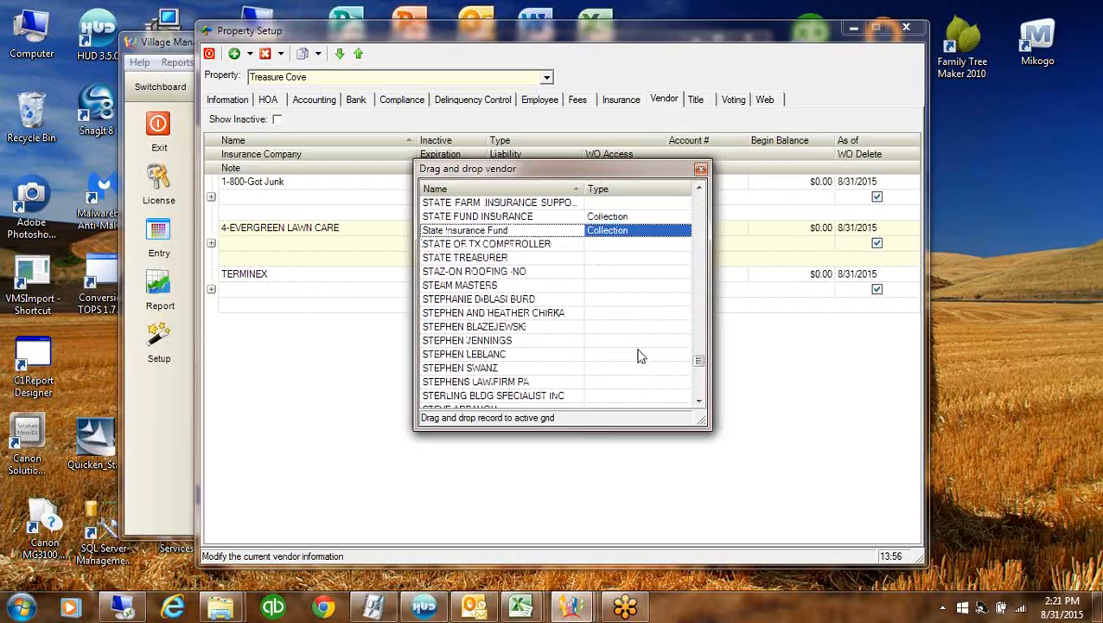
pyautogui.moveTo(699, 361); pyautogui.dragTo(702, 296)
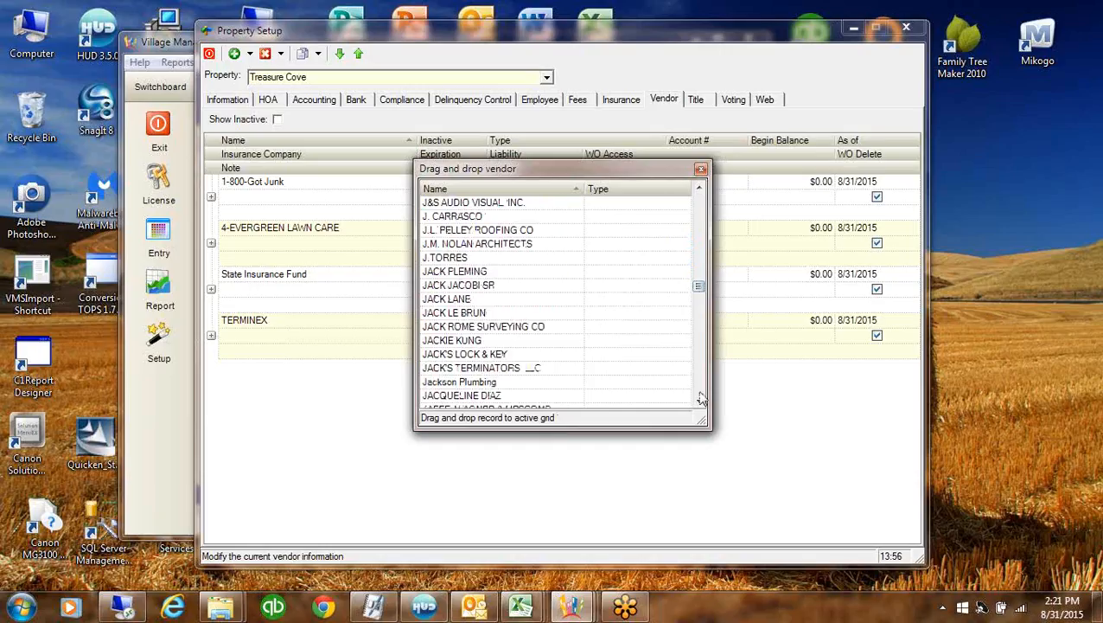
pyautogui.click(701, 400)
pyautogui.click(701, 394)
pyautogui.click(701, 393)
pyautogui.click(701, 393)
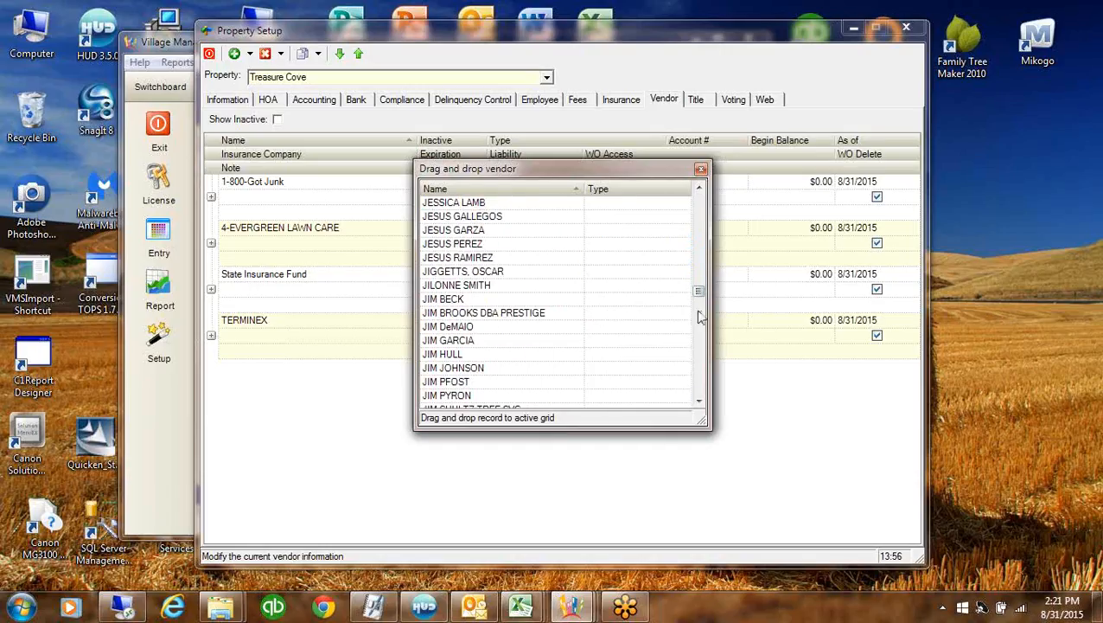
pyautogui.moveTo(699, 291); pyautogui.dragTo(703, 321)
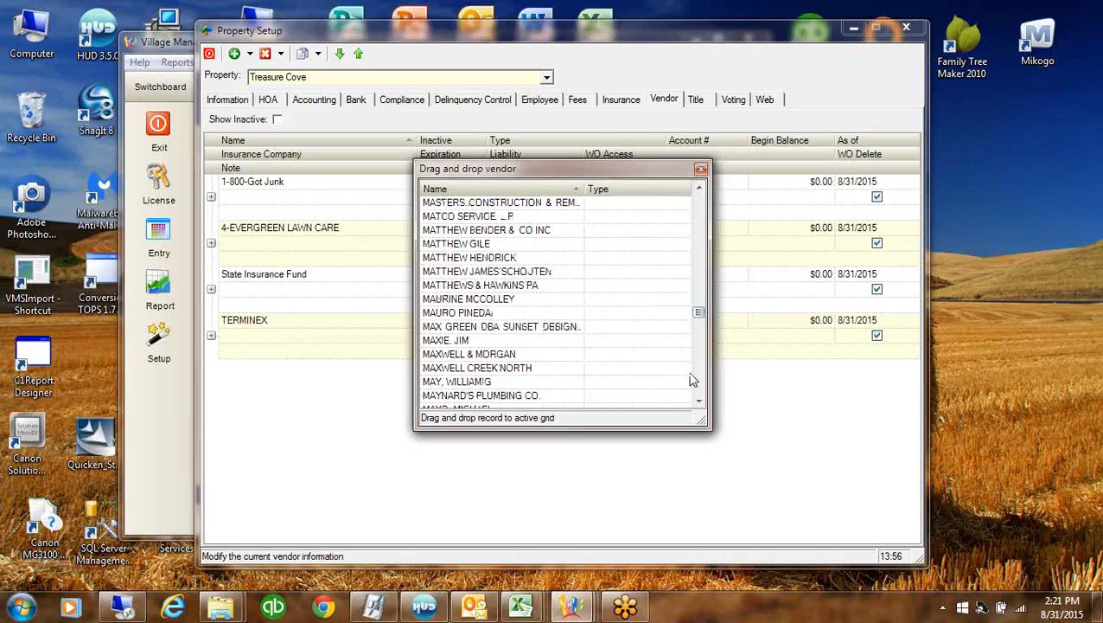
pyautogui.moveTo(700, 385); pyautogui.dragTo(701, 386)
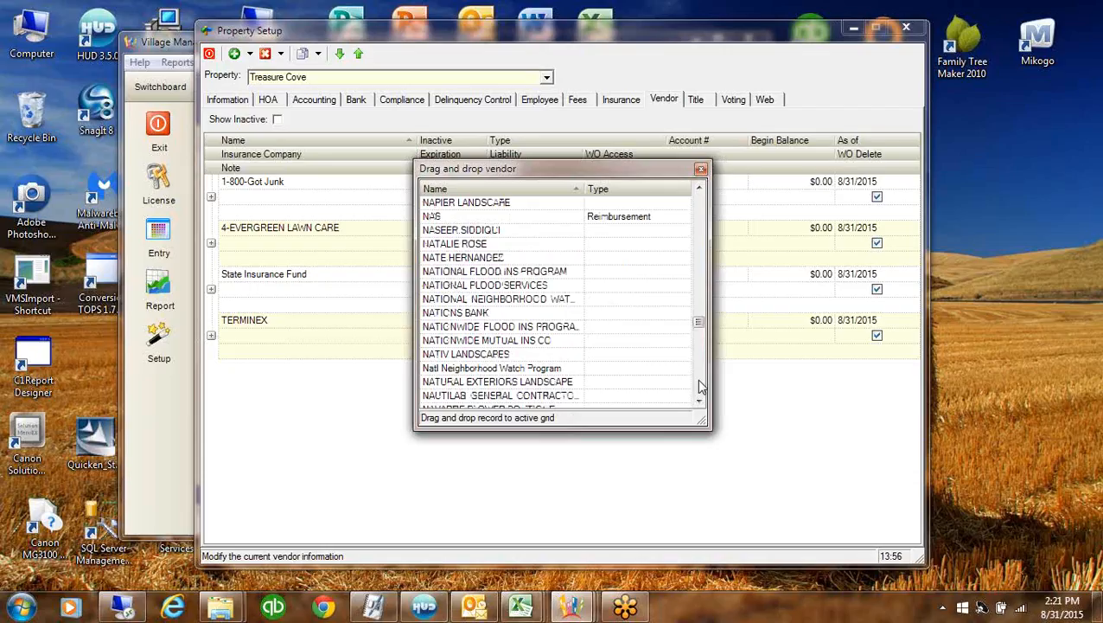
pyautogui.click(701, 214)
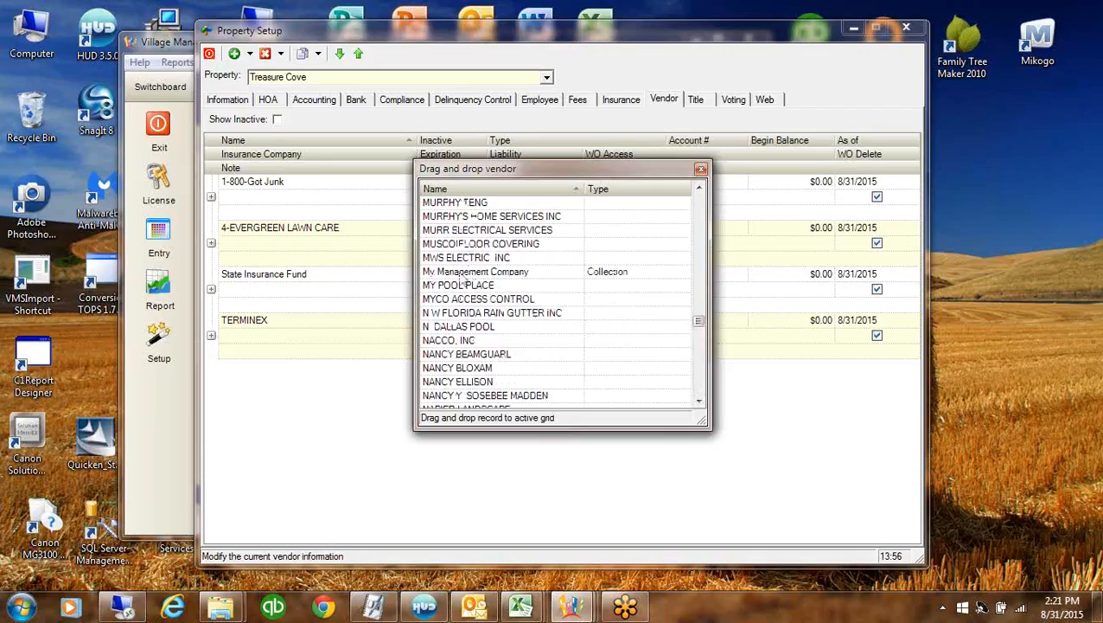
# Add My Management Company and MY POOL PLACE, then close the vendor picker
pyautogui.moveTo(466, 271); pyautogui.dragTo(437, 367)
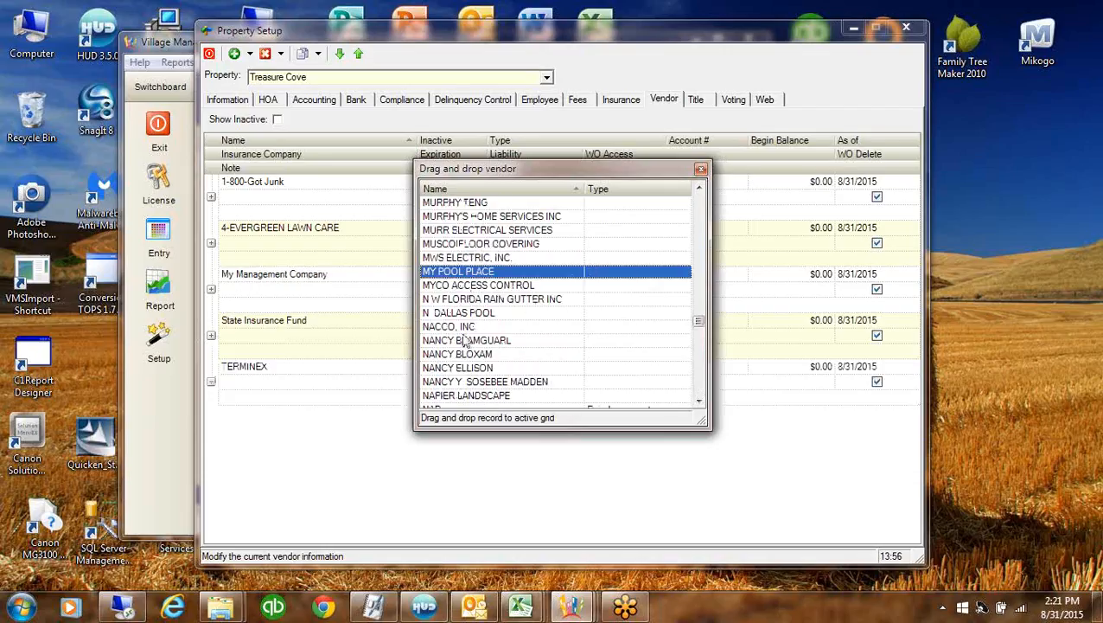
pyautogui.moveTo(497, 275); pyautogui.dragTo(713, 166)
pyautogui.click(701, 168)
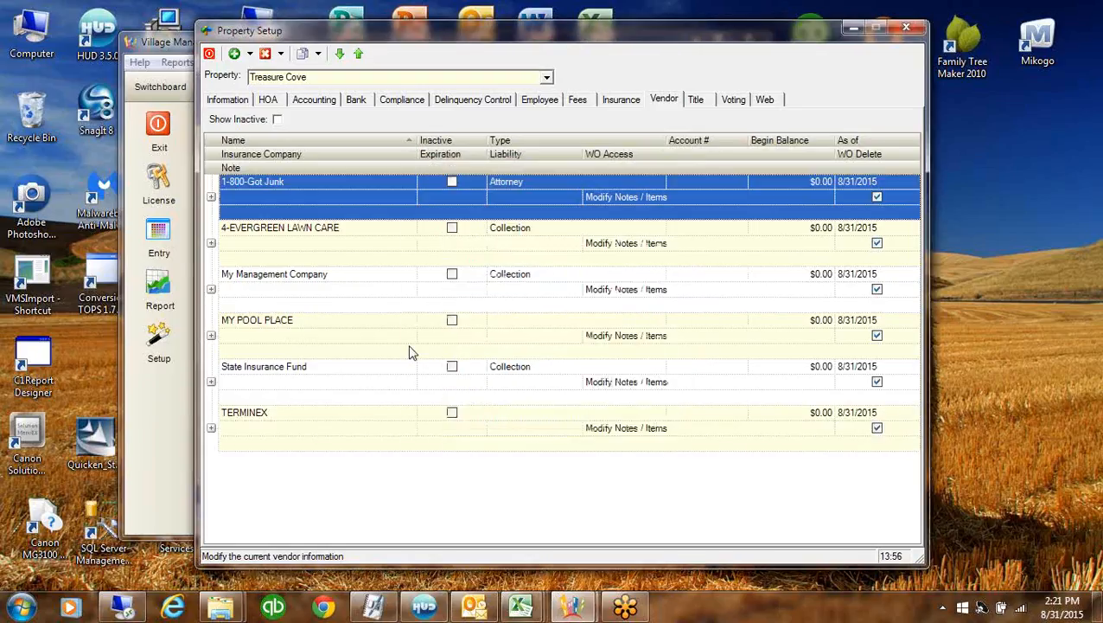
# Enter a $31,044.90 beginning balance for 4-EVERGREEN LAWN CARE, then open Program Defaults
pyautogui.click(366, 231)
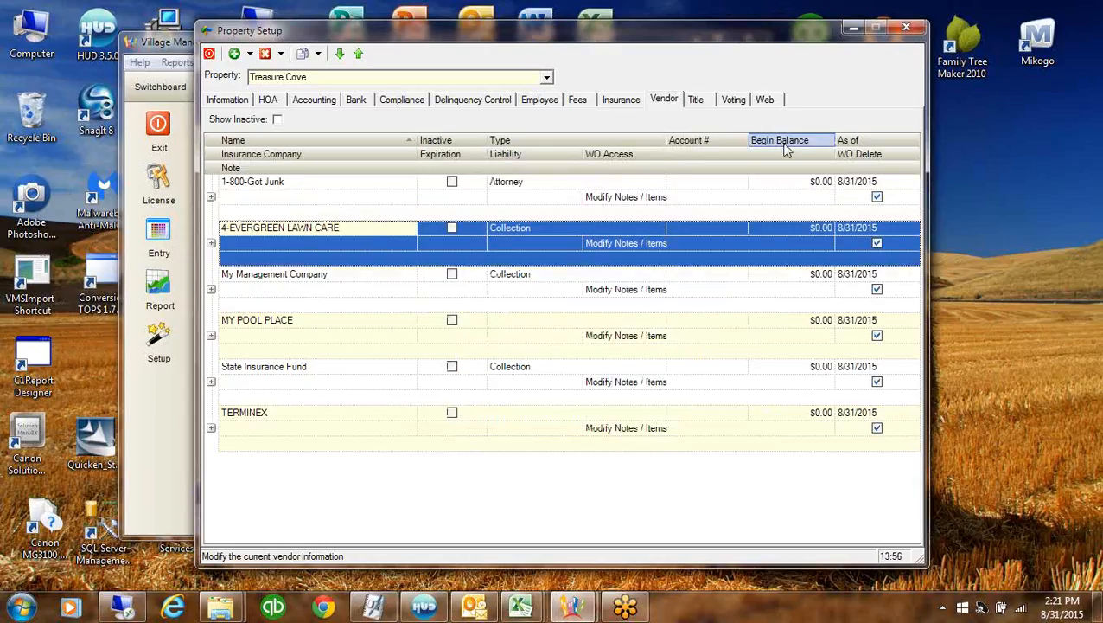
pyautogui.click(789, 228)
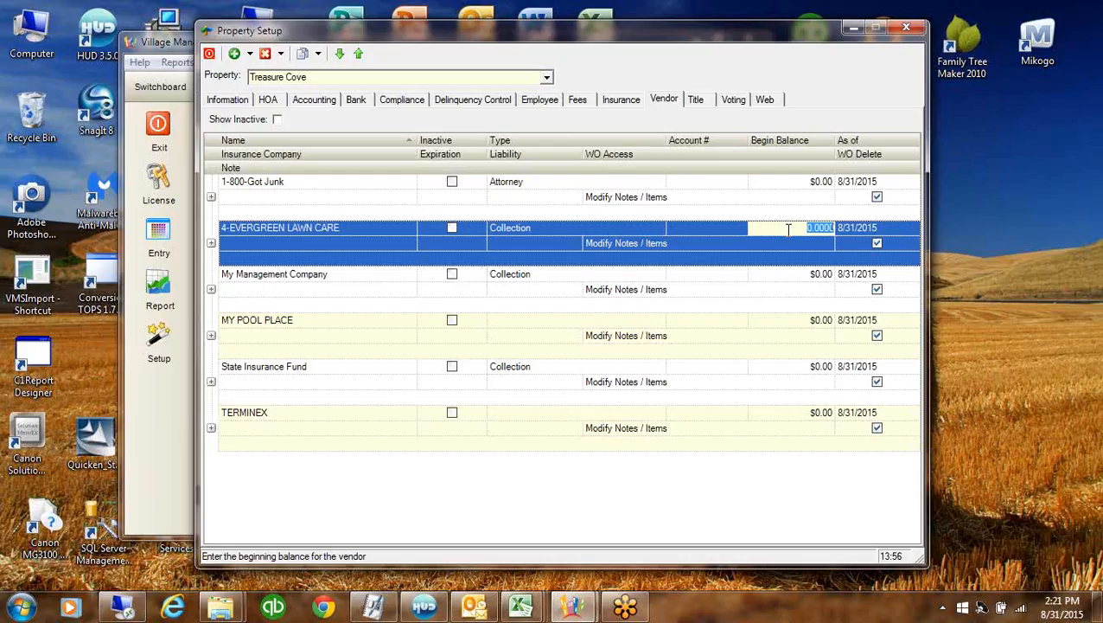
pyautogui.write('30')
pyautogui.press('BackSpace')
pyautogui.write('144.900')
pyautogui.click(788, 242)
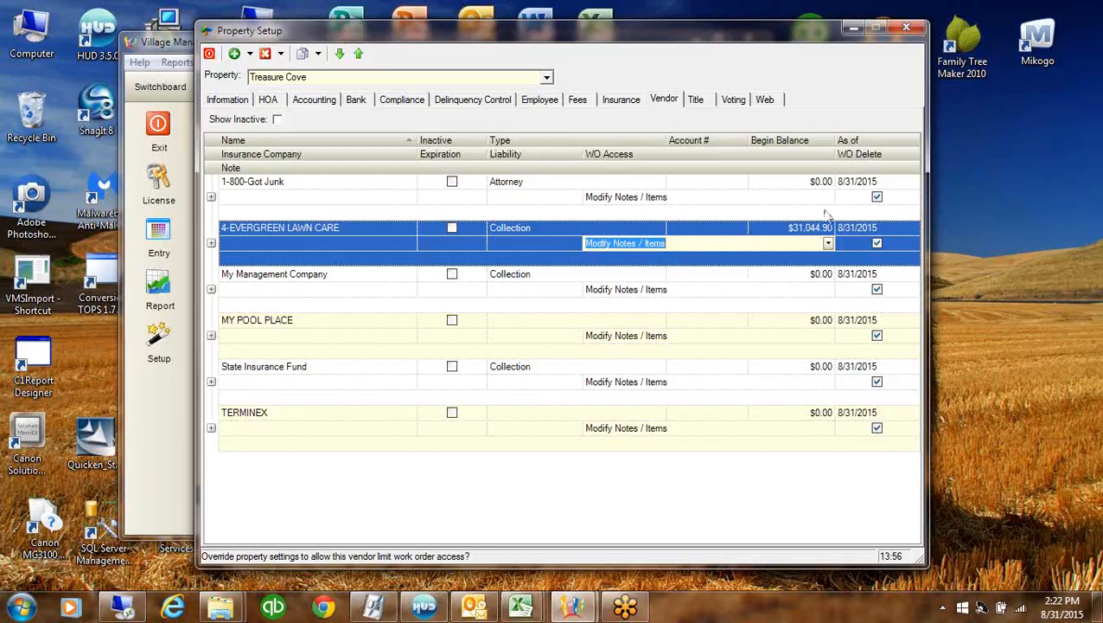
pyautogui.click(793, 228)
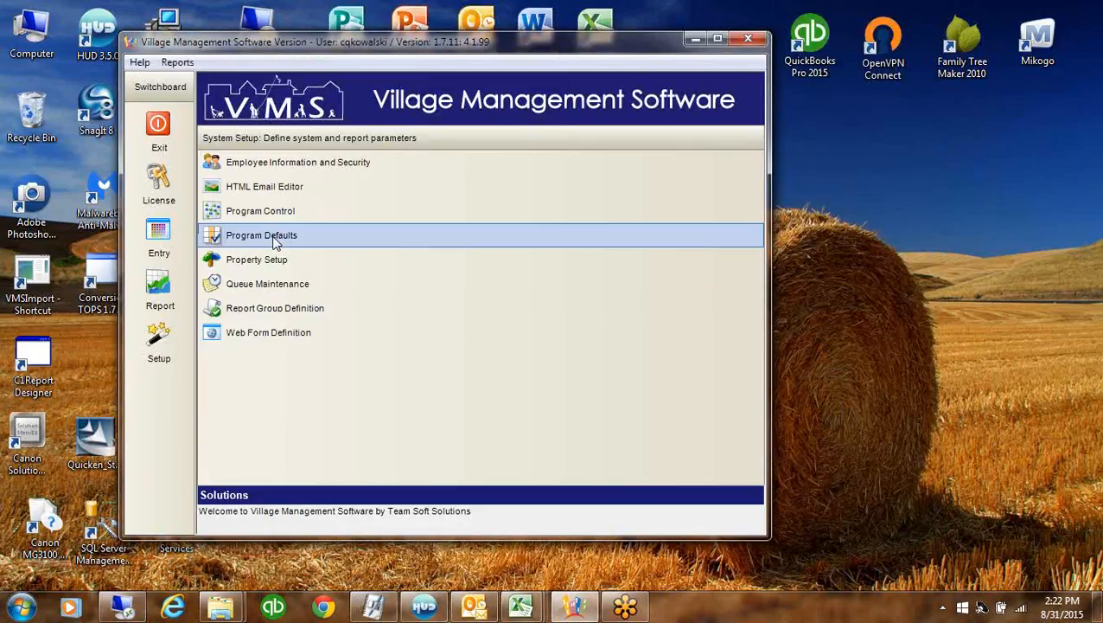
pyautogui.click(275, 241)
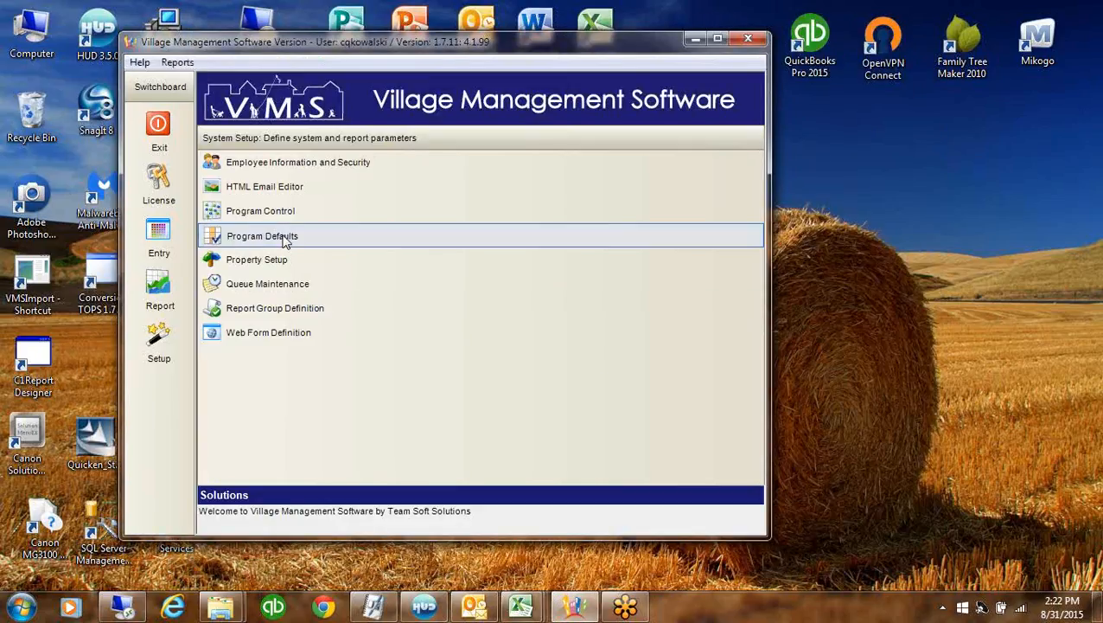
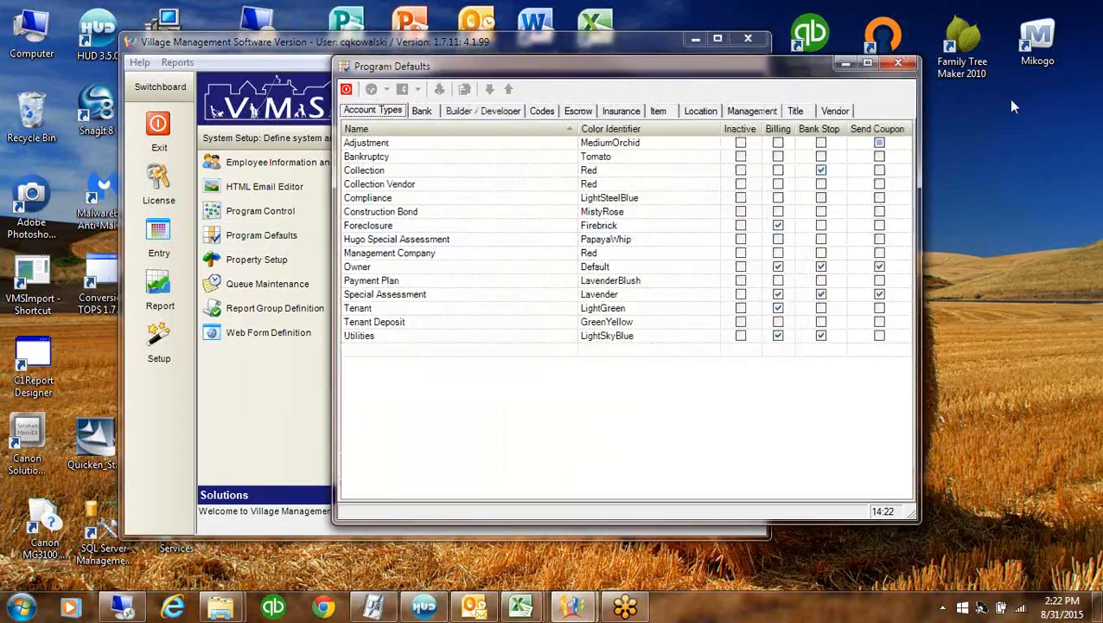
# Check the vendor defaults, close Program Defaults and minimize Village Management Software
pyautogui.click(835, 110)
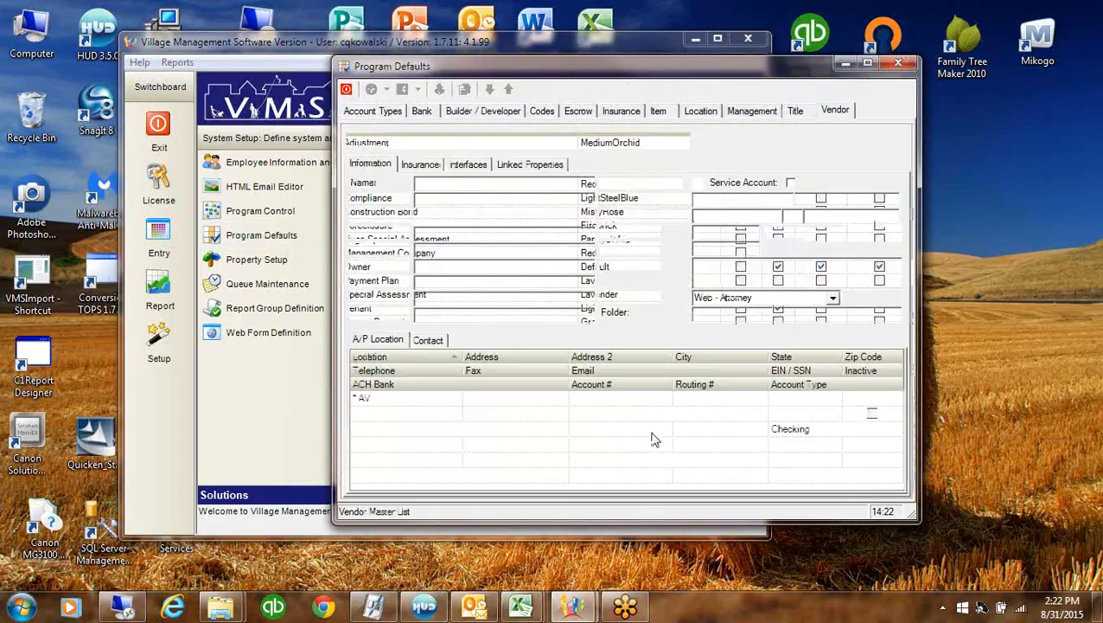
pyautogui.click(897, 63)
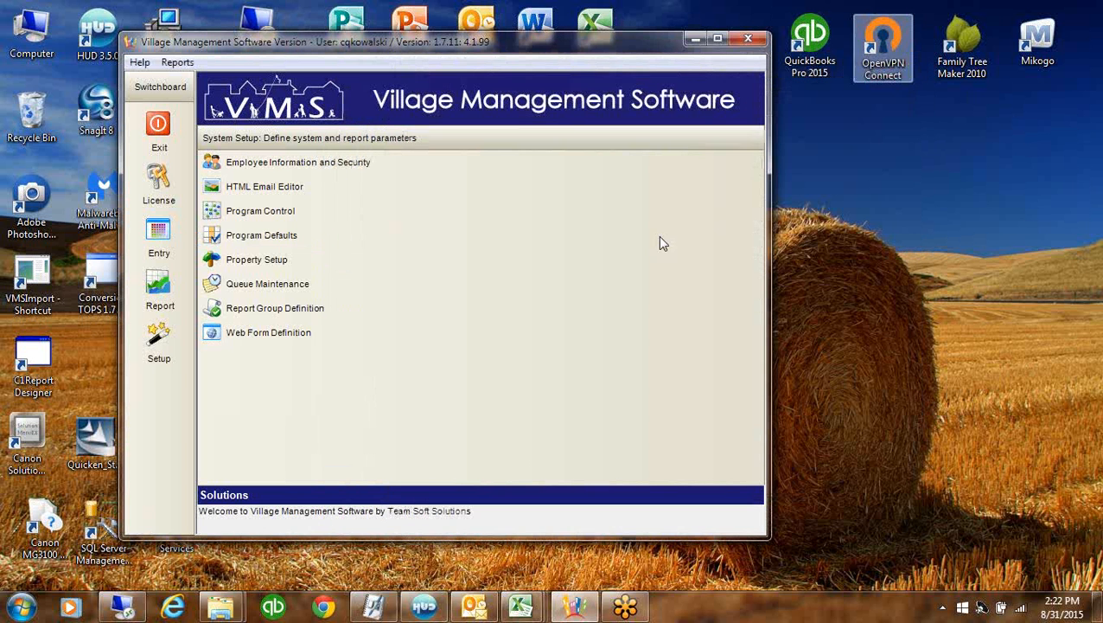
pyautogui.click(690, 40)
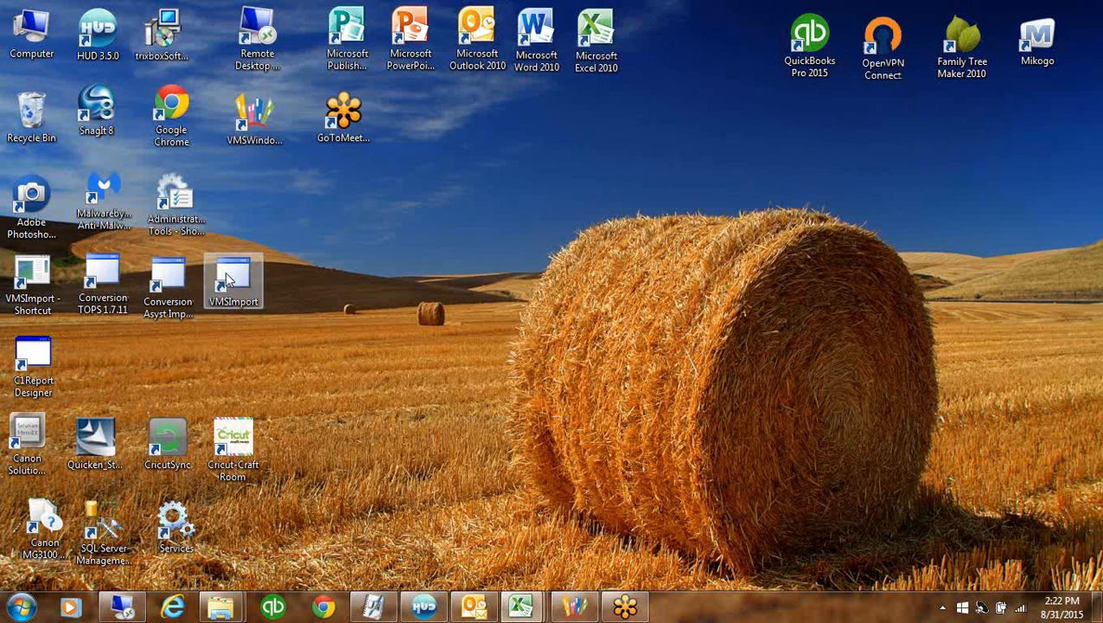
# Launch VMSImport and put away the blank Excel window while it loads
pyautogui.click(235, 290)
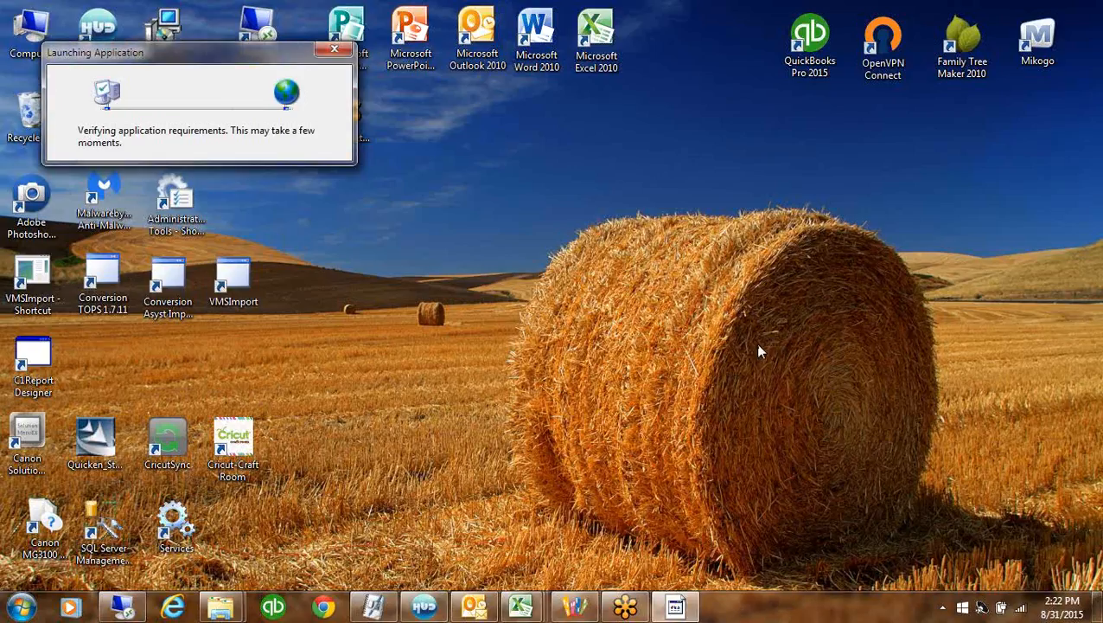
pyautogui.moveTo(522, 610)
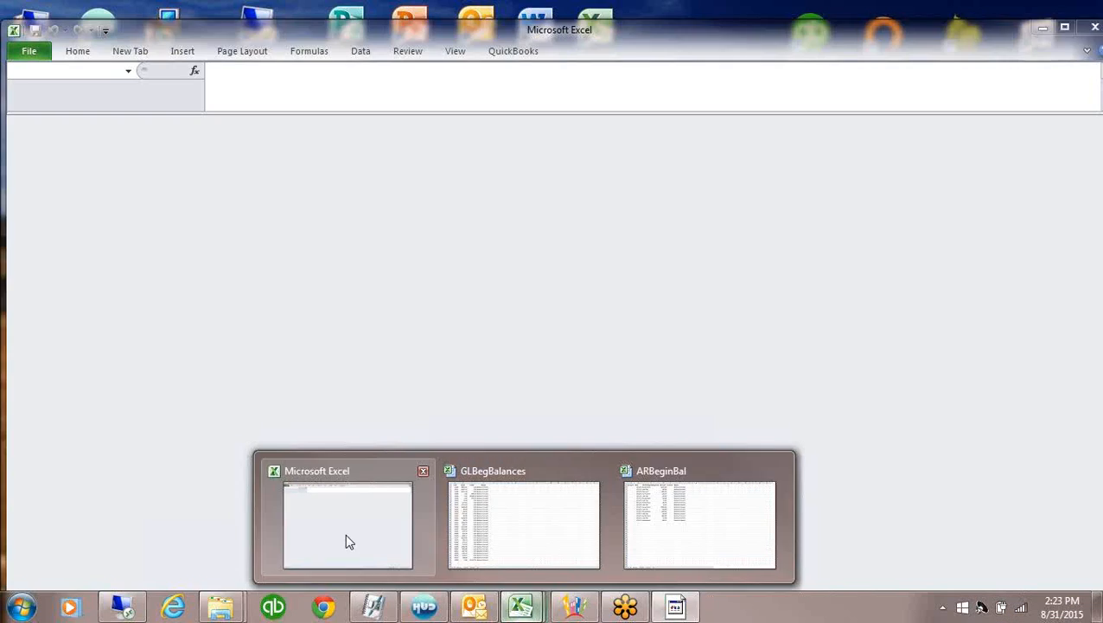
pyautogui.click(345, 533)
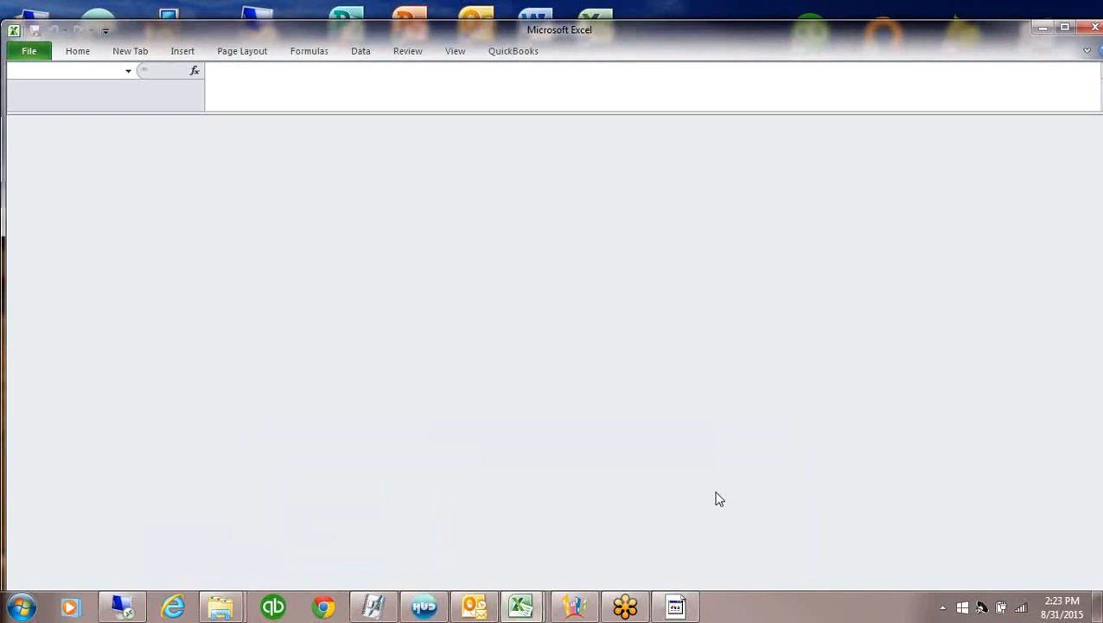
pyautogui.click(1094, 28)
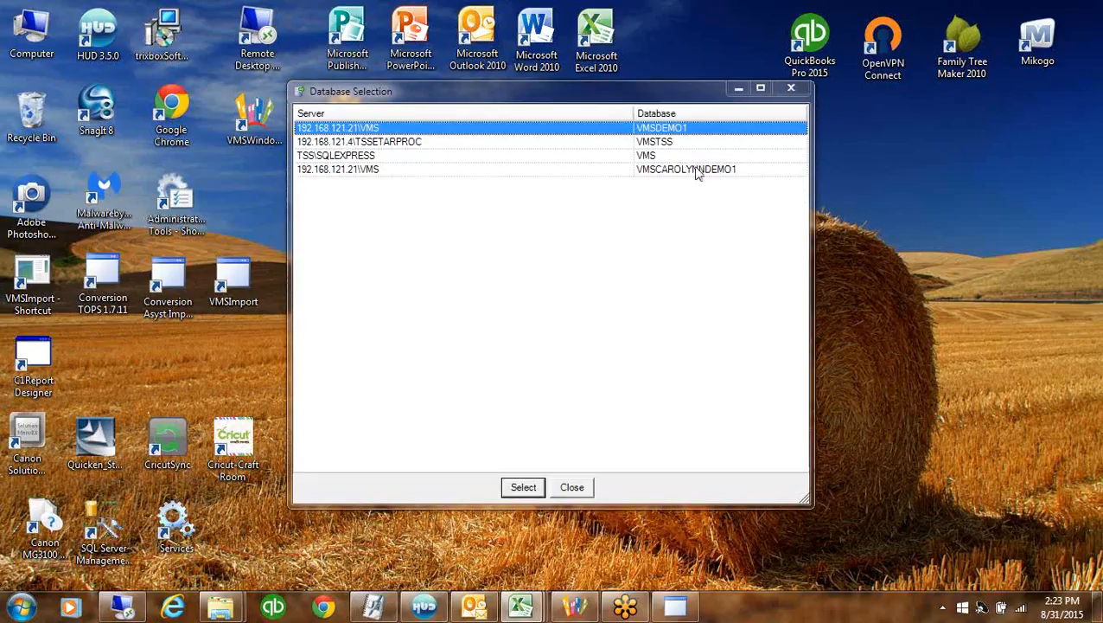
# Connect to the second demo database on 192.168.121.21 and set the import type to Unit / Resident
pyautogui.click(699, 173)
pyautogui.click(524, 487)
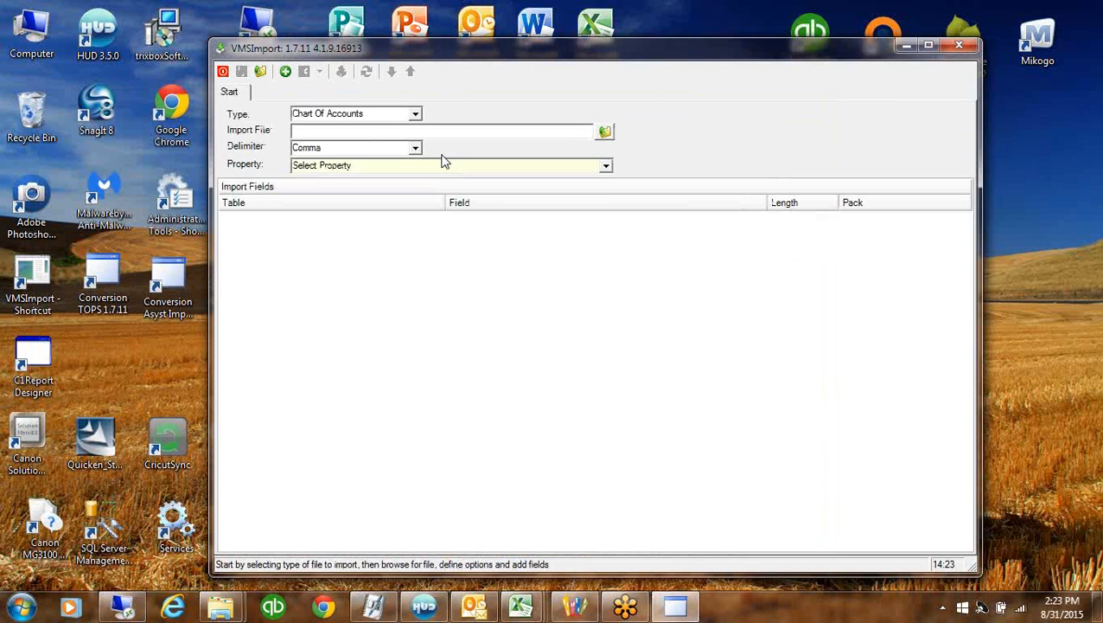
pyautogui.click(415, 113)
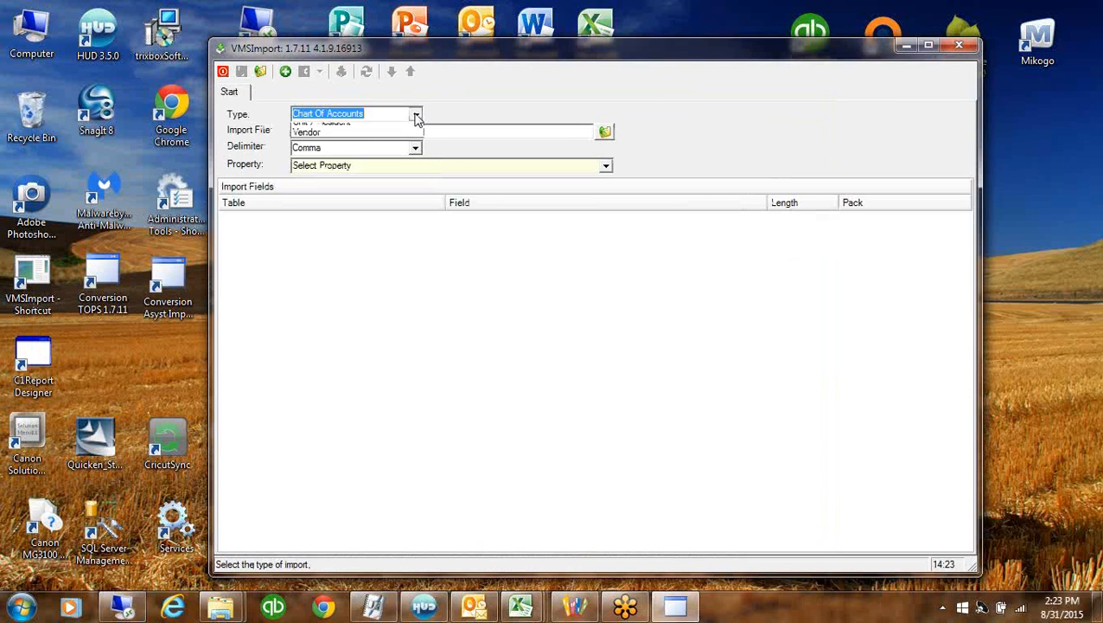
pyautogui.click(317, 163)
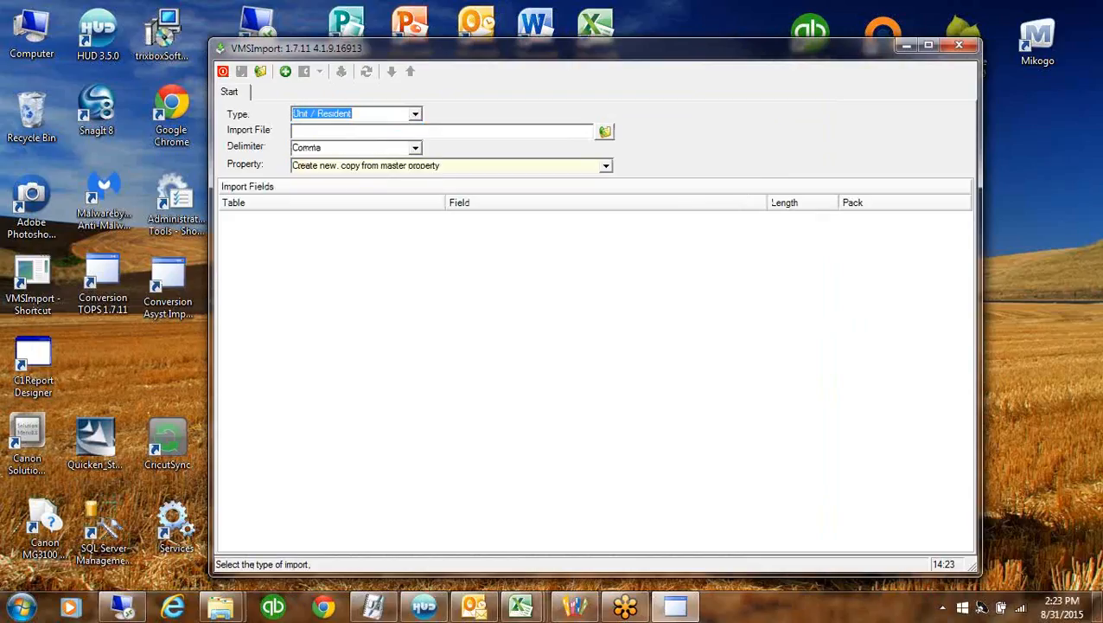
pyautogui.hotkey('alt', 'Tab')
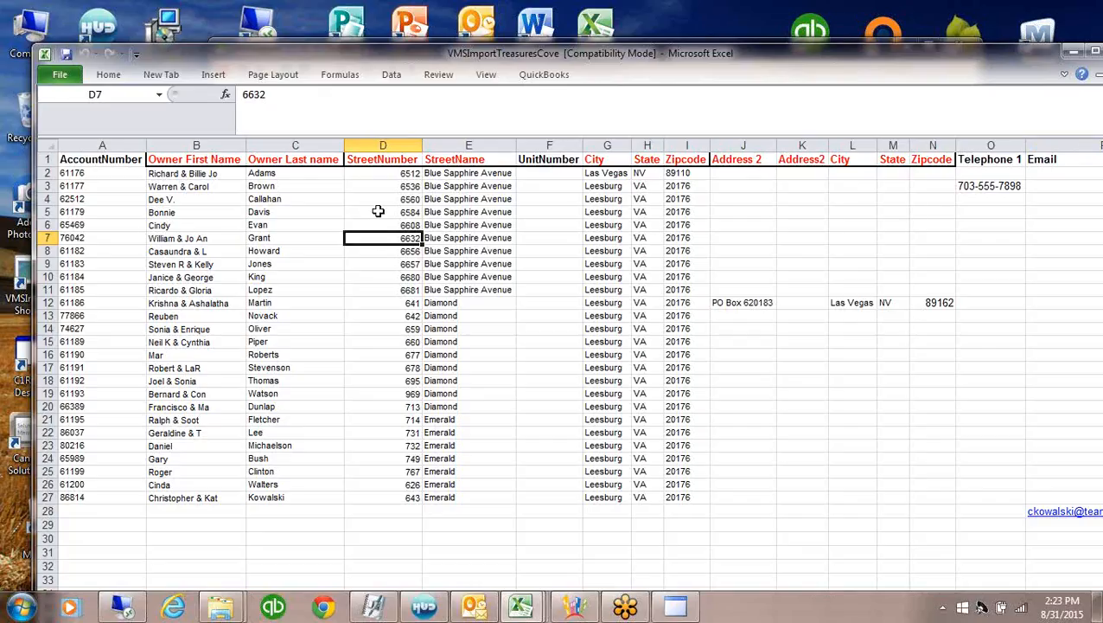
# Delete the header row 1 from the Treasures Cove sheet
pyautogui.click(44, 159)
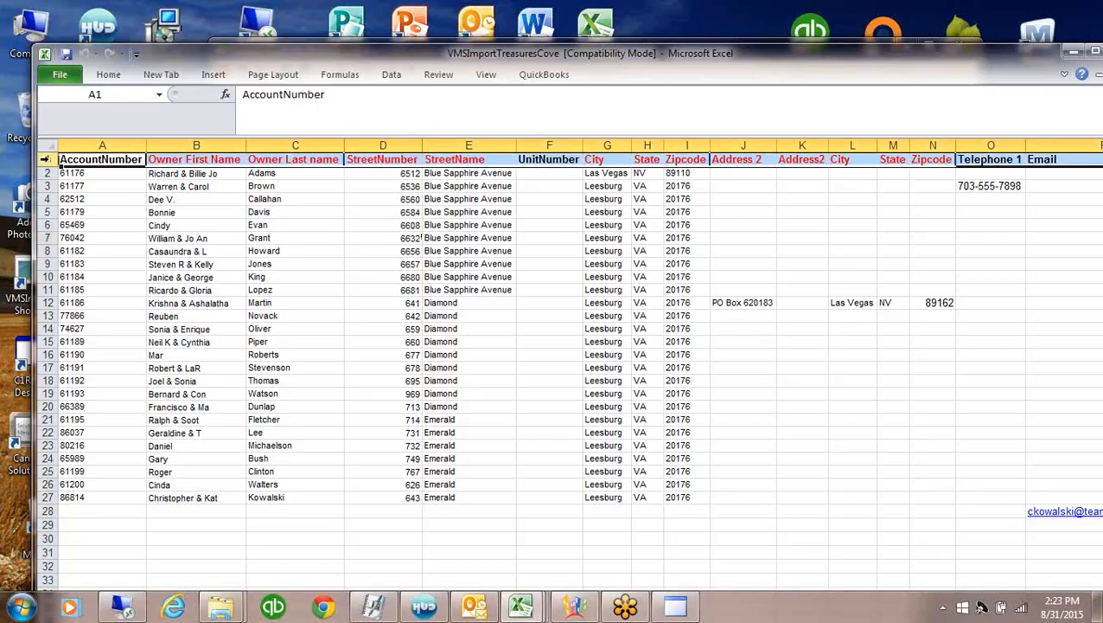
pyautogui.rightClick(44, 159)
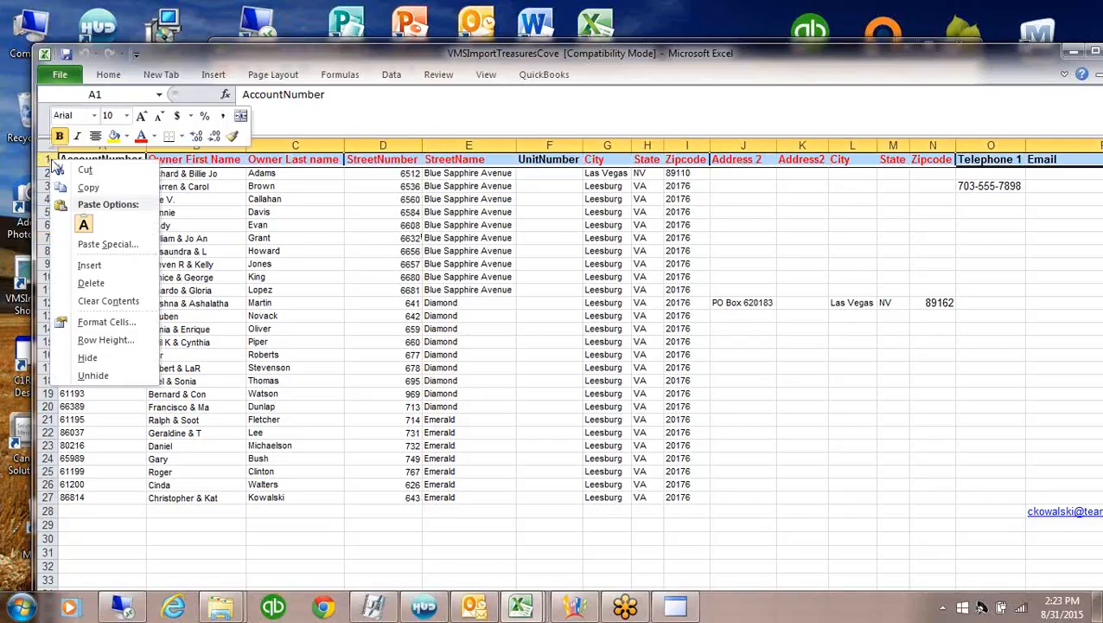
pyautogui.click(91, 283)
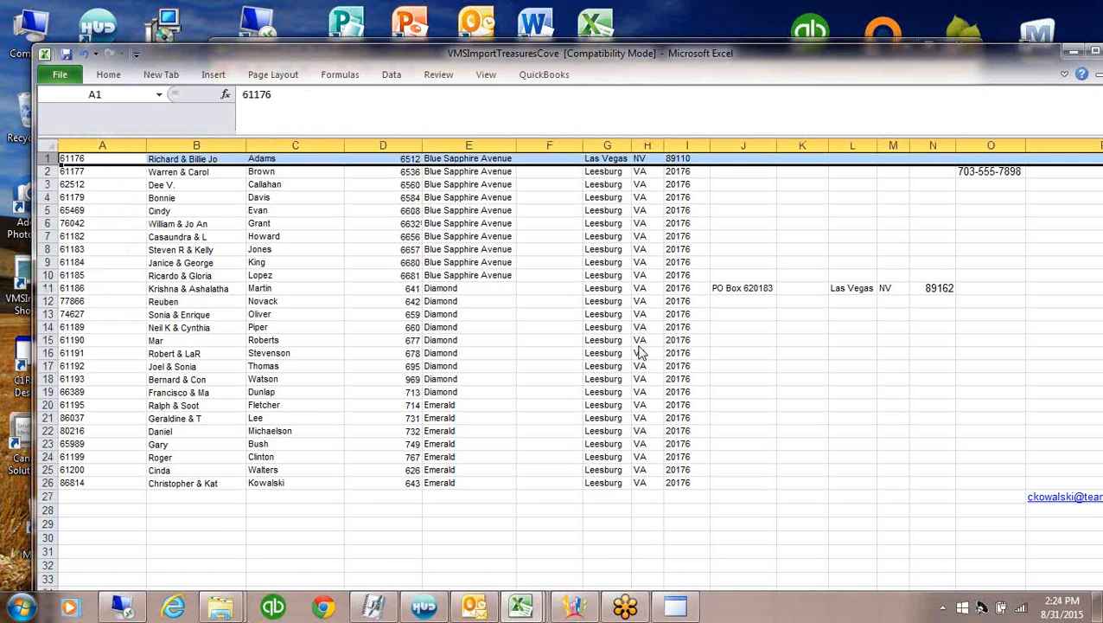
# Save the sheet as Text (Tab delimited) named VMSImportTreasuresCoveTabDelimited.txt, replacing the existing file
pyautogui.click(61, 76)
pyautogui.click(72, 128)
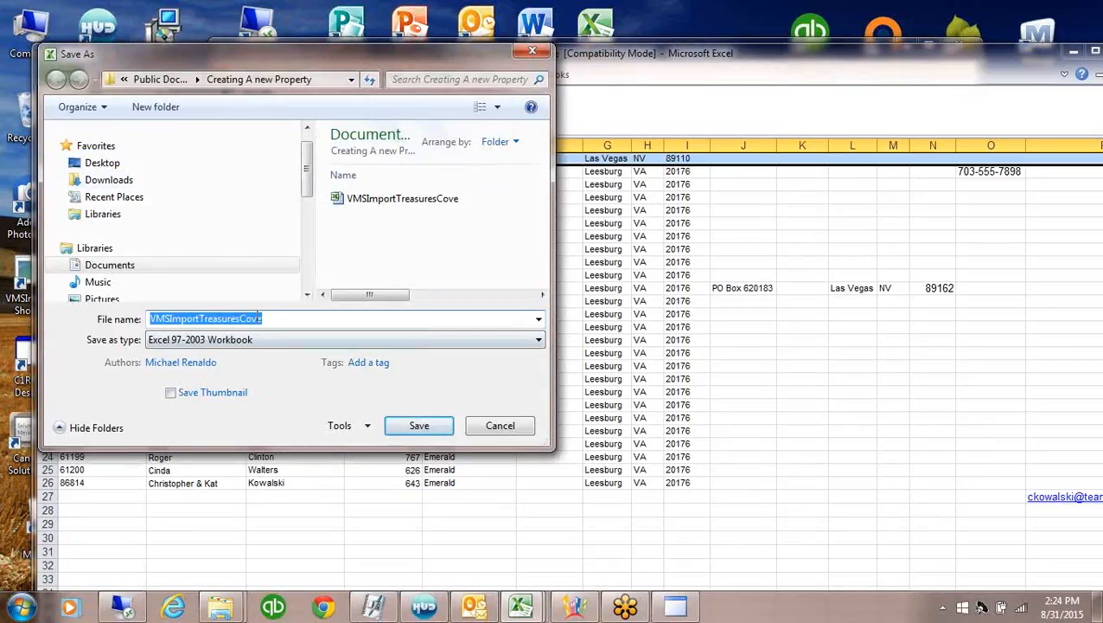
pyautogui.click(268, 316)
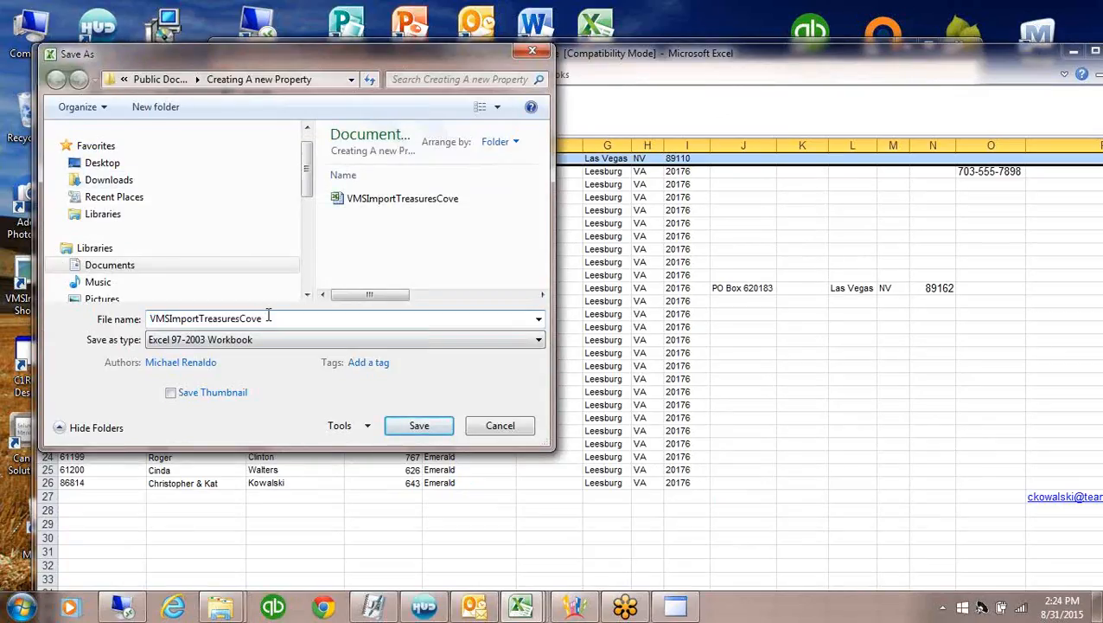
pyautogui.write('TAb')
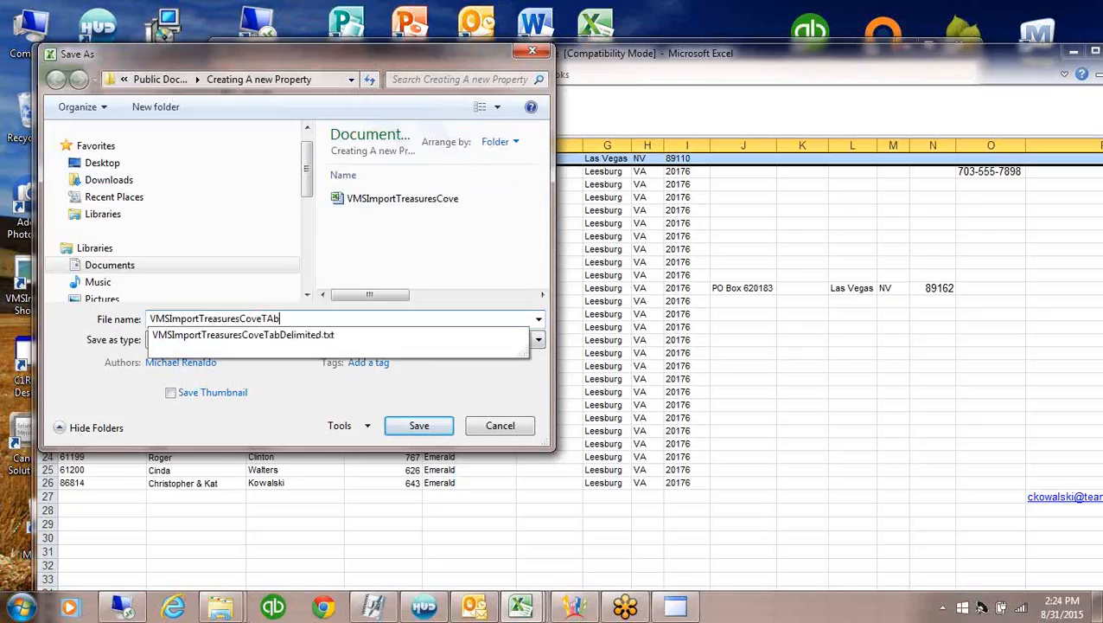
pyautogui.press('BackSpace')
pyautogui.press('BackSpace')
pyautogui.click(261, 346)
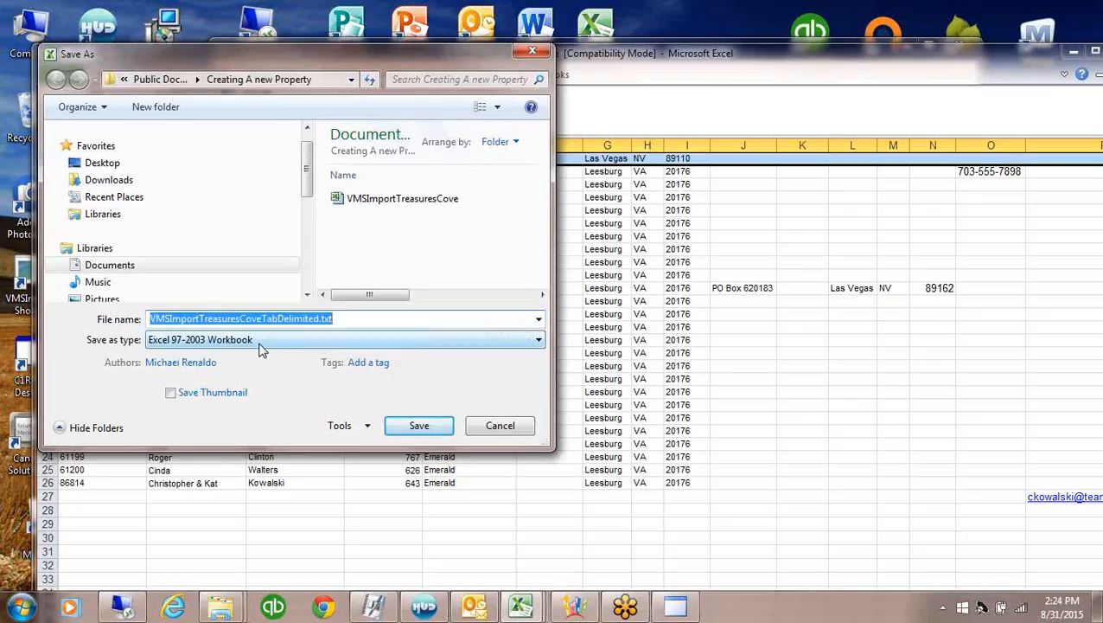
pyautogui.click(538, 341)
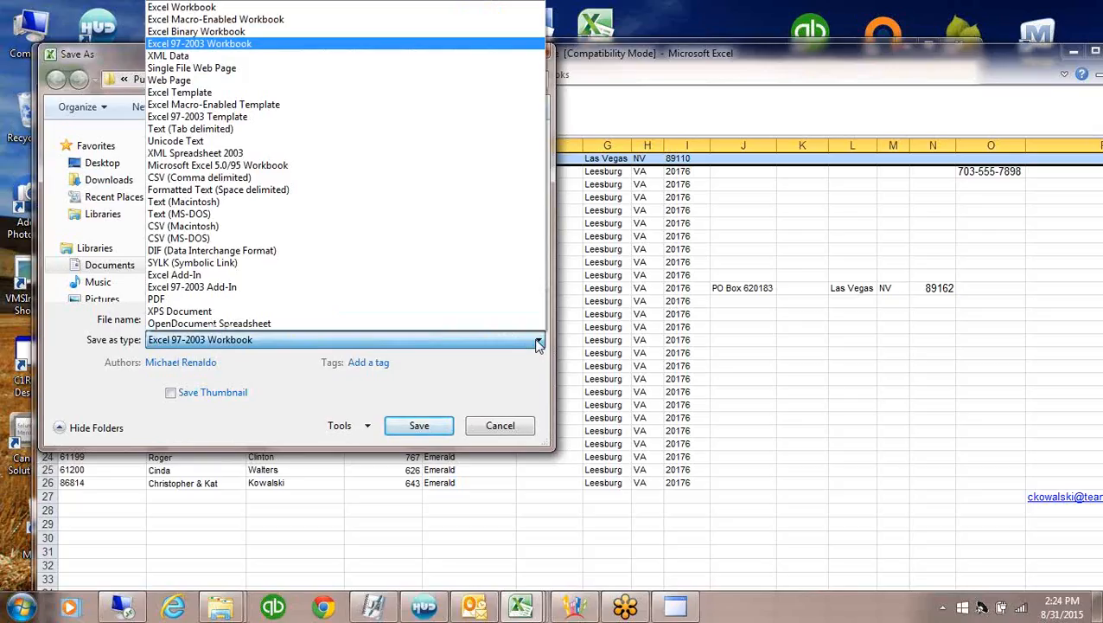
pyautogui.click(189, 132)
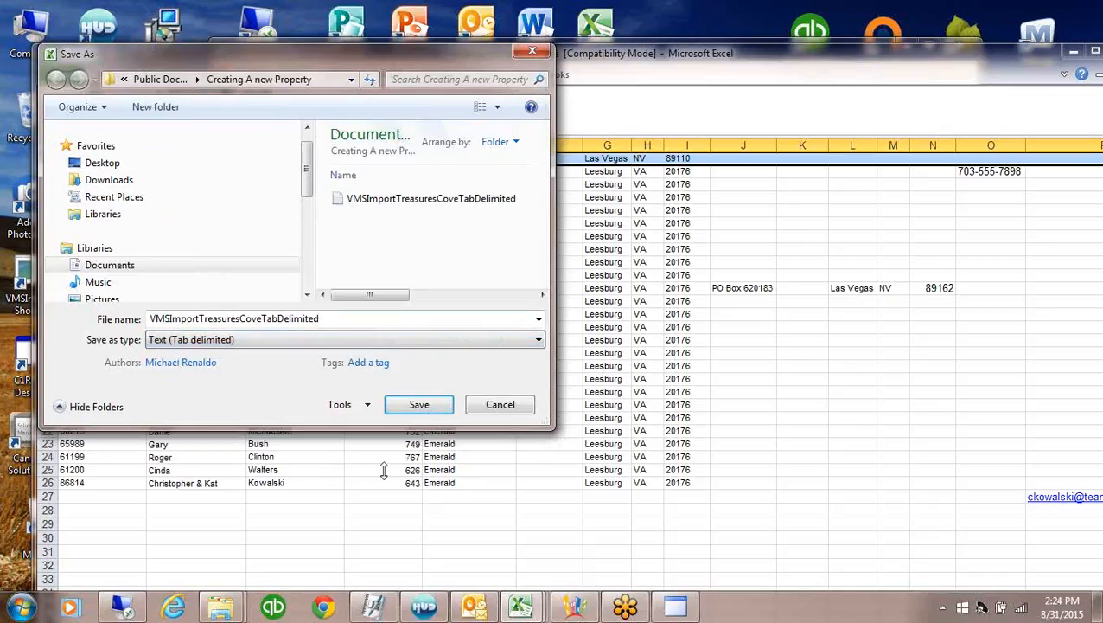
pyautogui.click(424, 404)
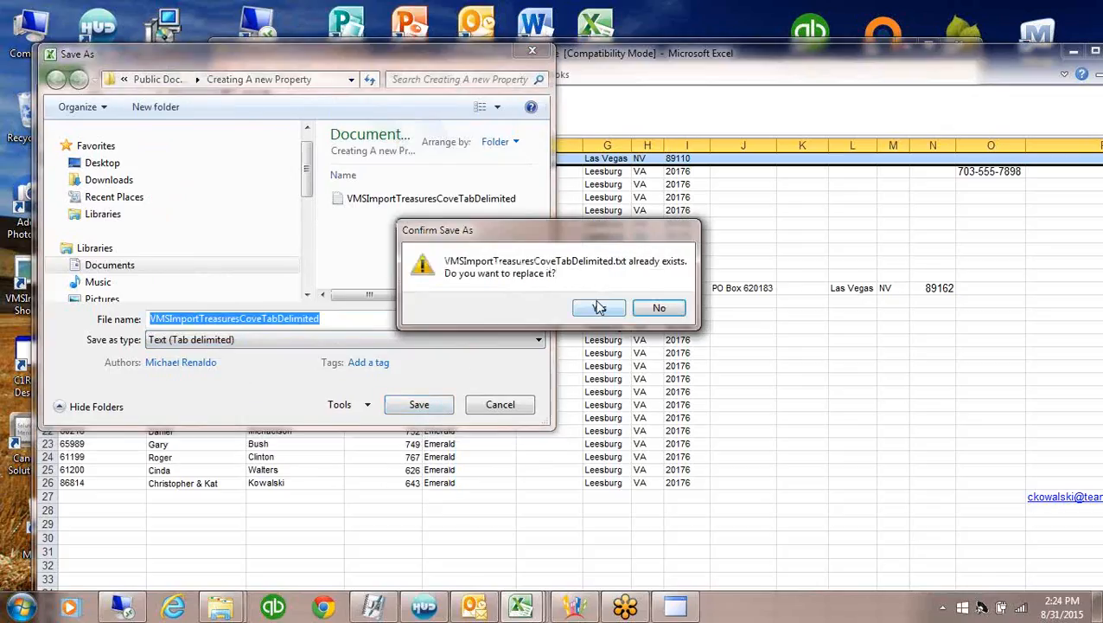
pyautogui.press('Return')
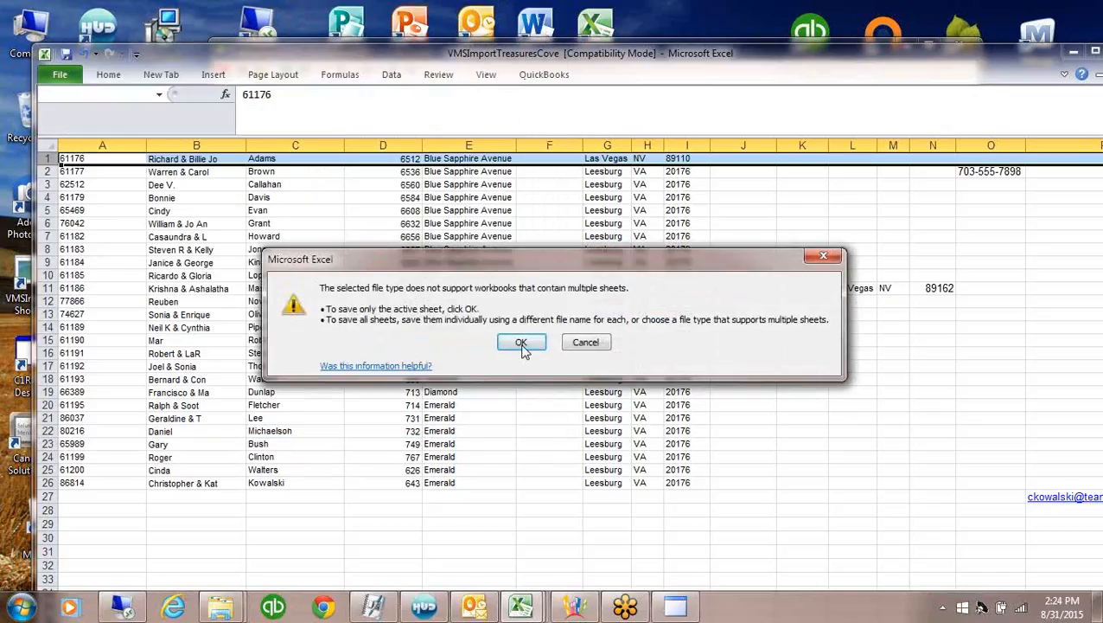
pyautogui.click(523, 343)
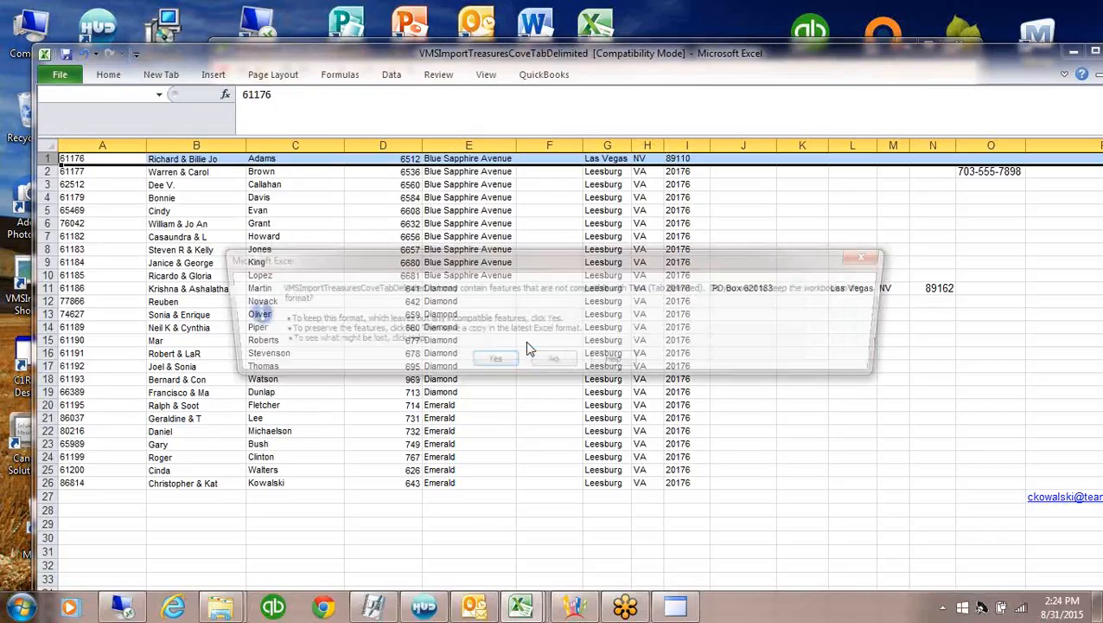
pyautogui.click(487, 361)
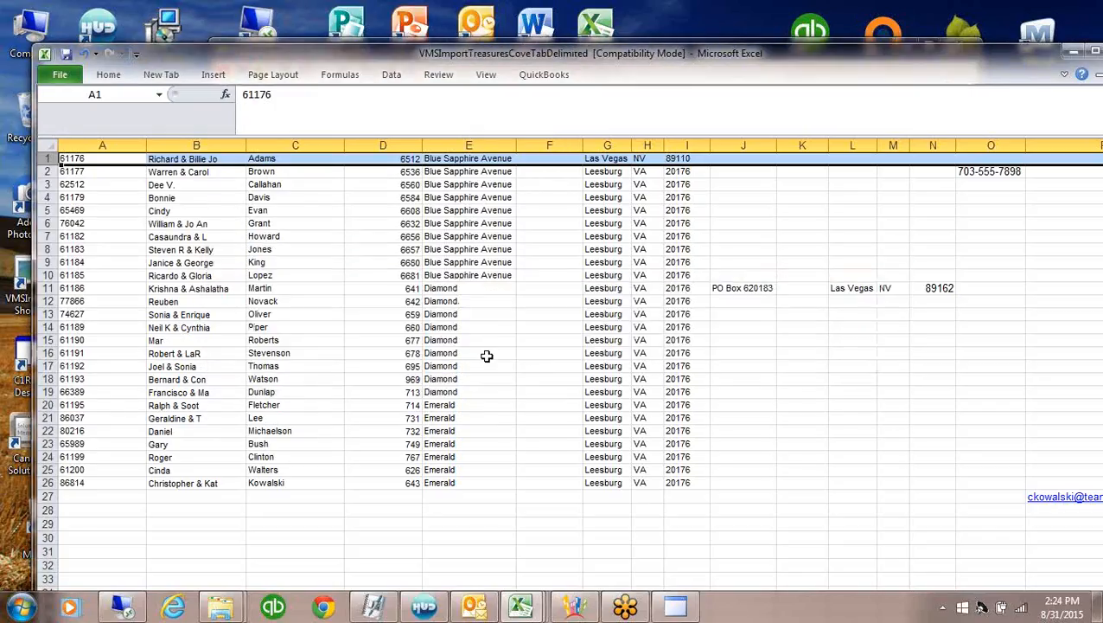
# Close the workbook without saving and exit Excel
pyautogui.moveTo(890, 63); pyautogui.dragTo(825, 55)
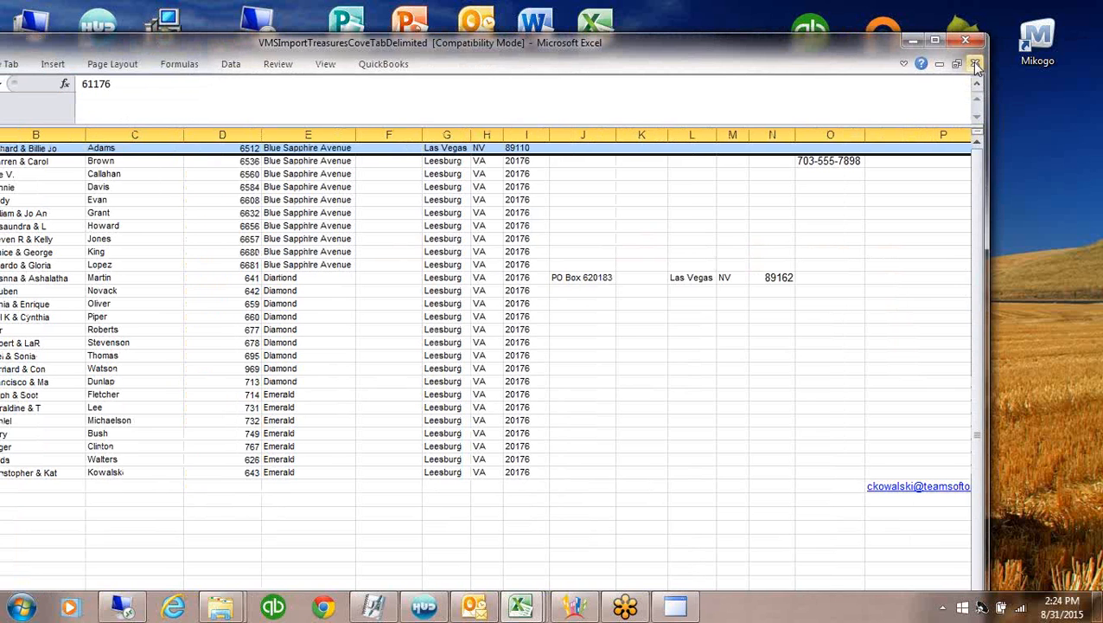
pyautogui.click(976, 65)
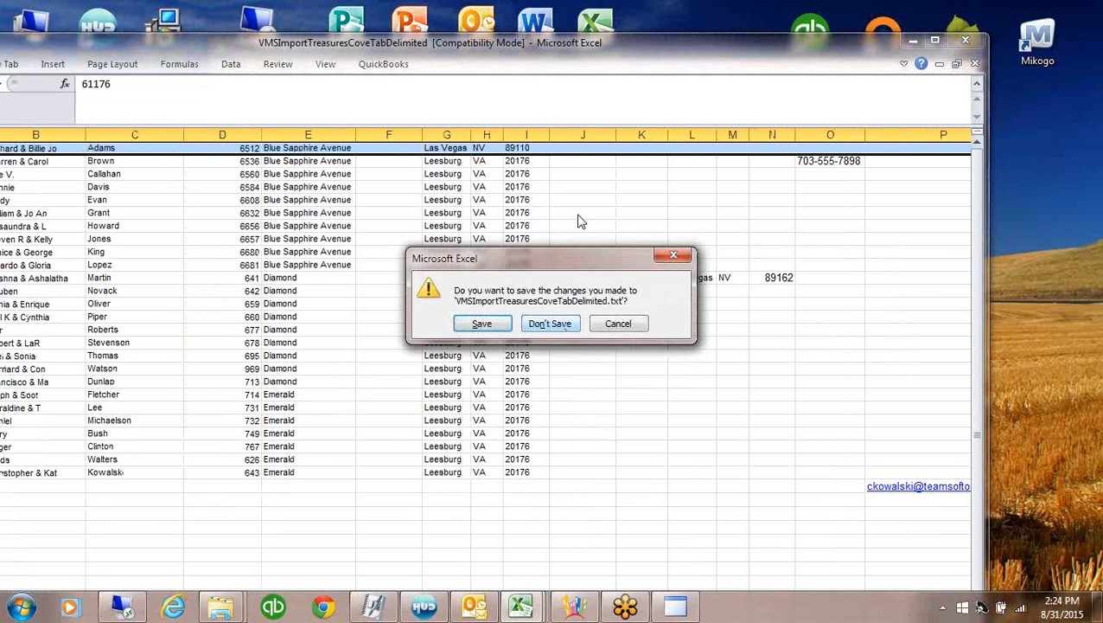
pyautogui.click(558, 326)
pyautogui.click(965, 41)
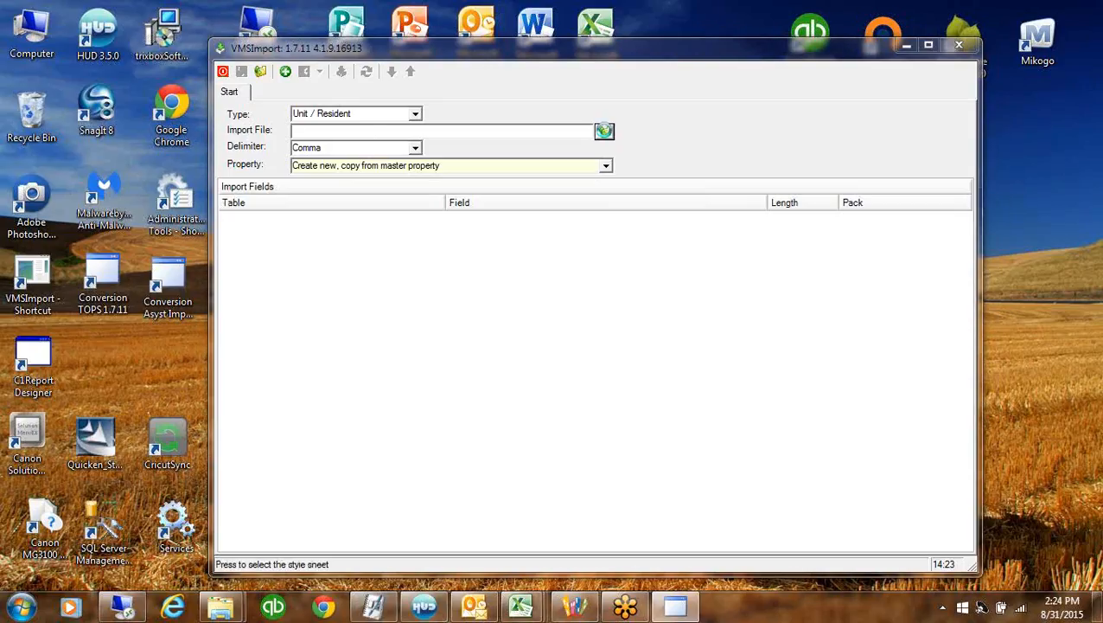
# Select VMSImportTreasuresCoveTabDelimited from Documents > Creating A new Property as the import file
pyautogui.click(605, 131)
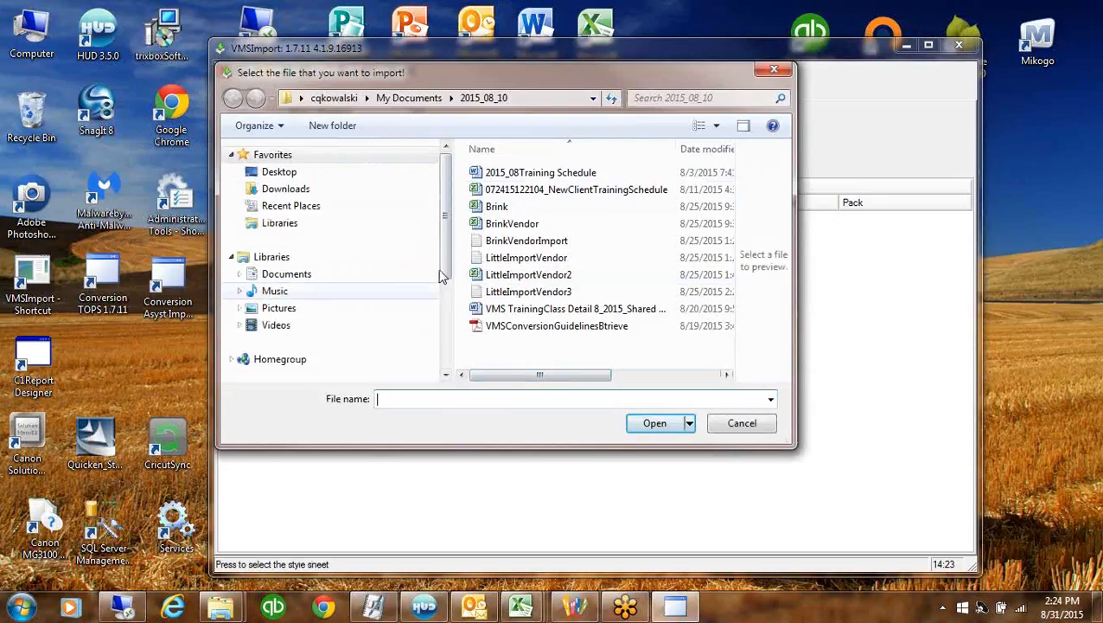
pyautogui.click(422, 101)
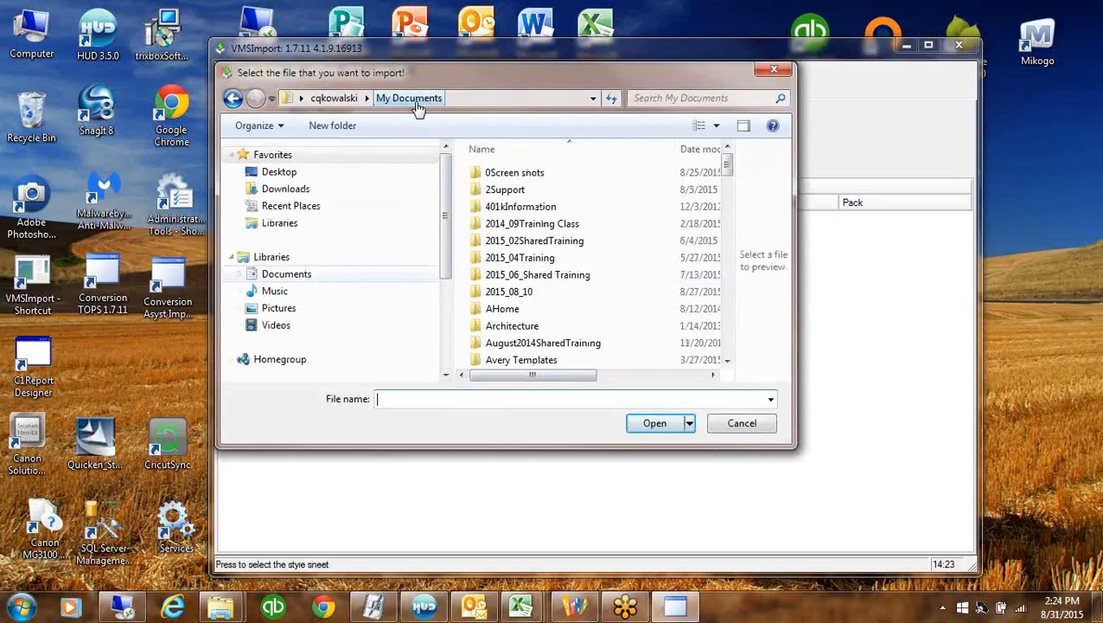
pyautogui.click(278, 279)
pyautogui.doubleClick(571, 220)
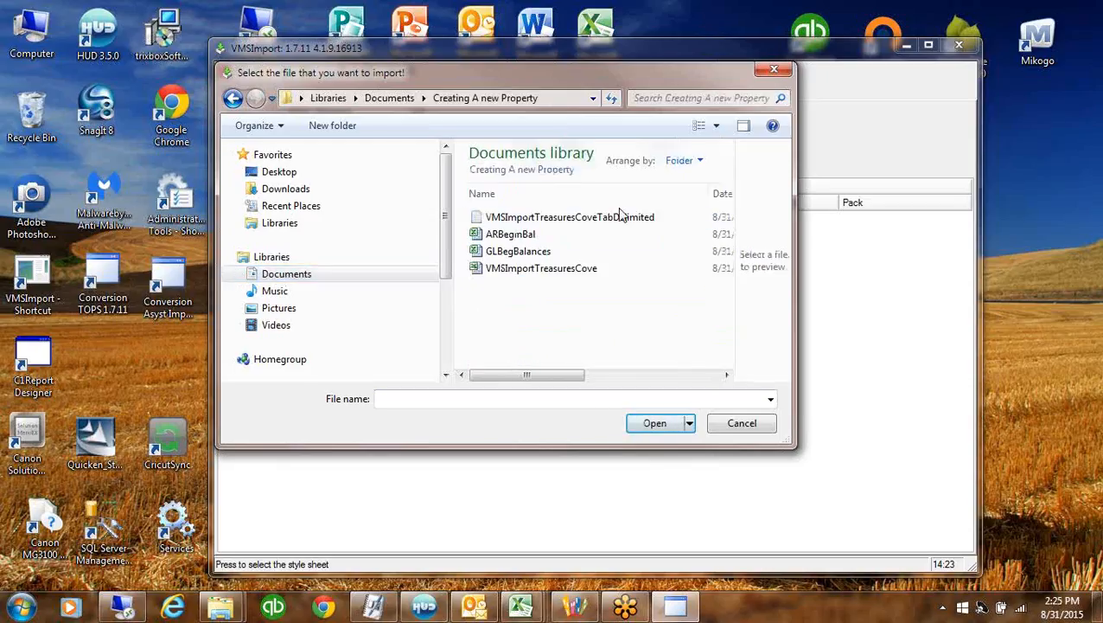
pyautogui.doubleClick(580, 222)
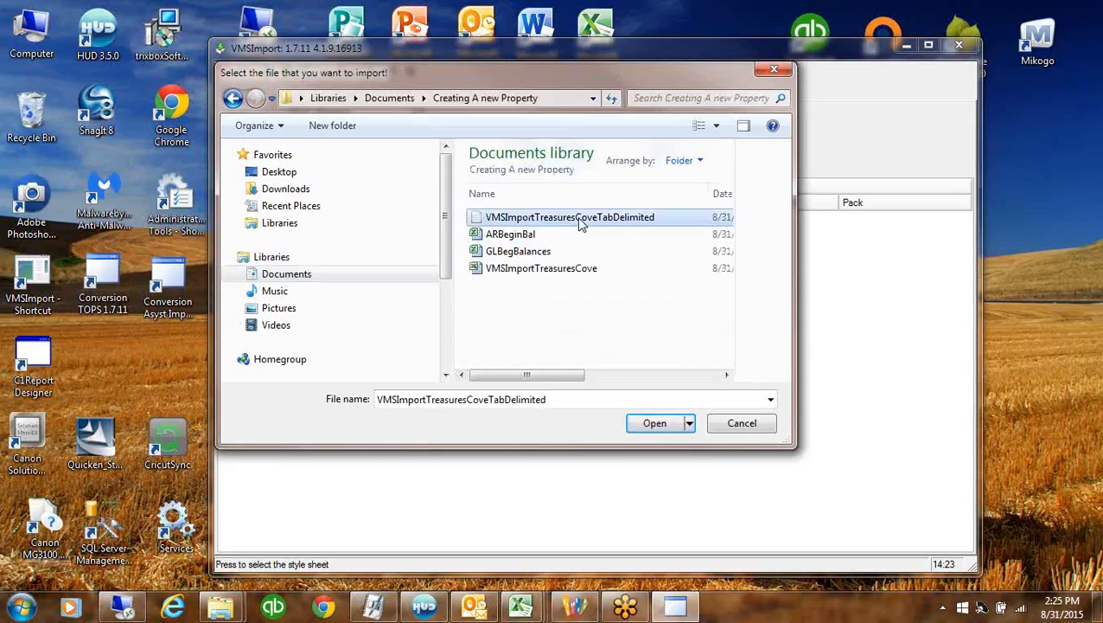
# Set the delimiter to Tab and the target property to Treasure Cove: Treasure Cove
pyautogui.click(416, 149)
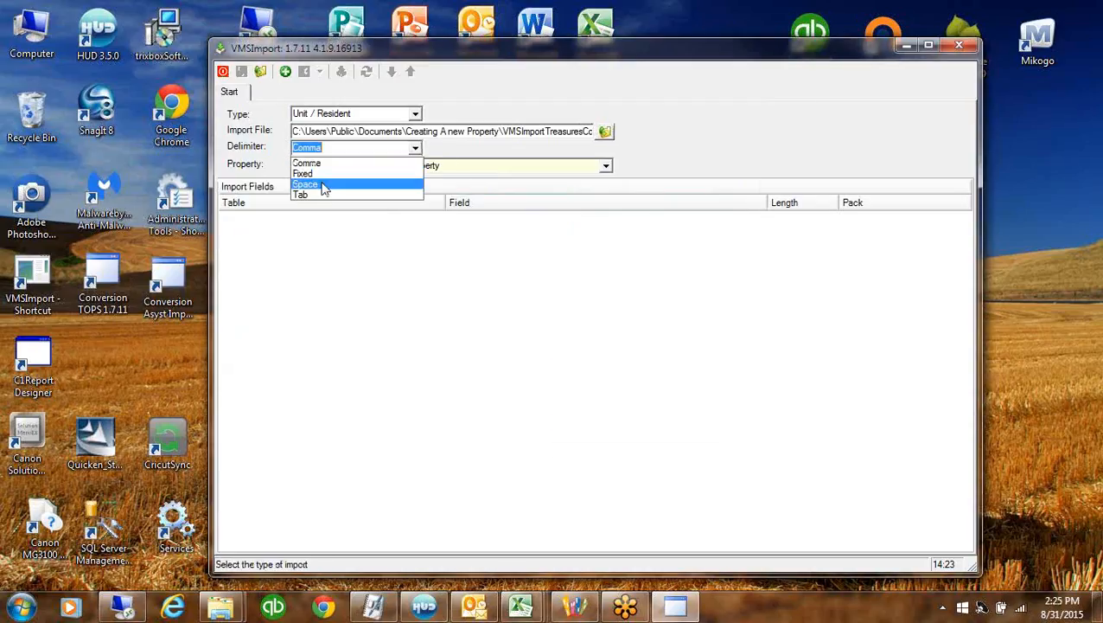
pyautogui.click(317, 195)
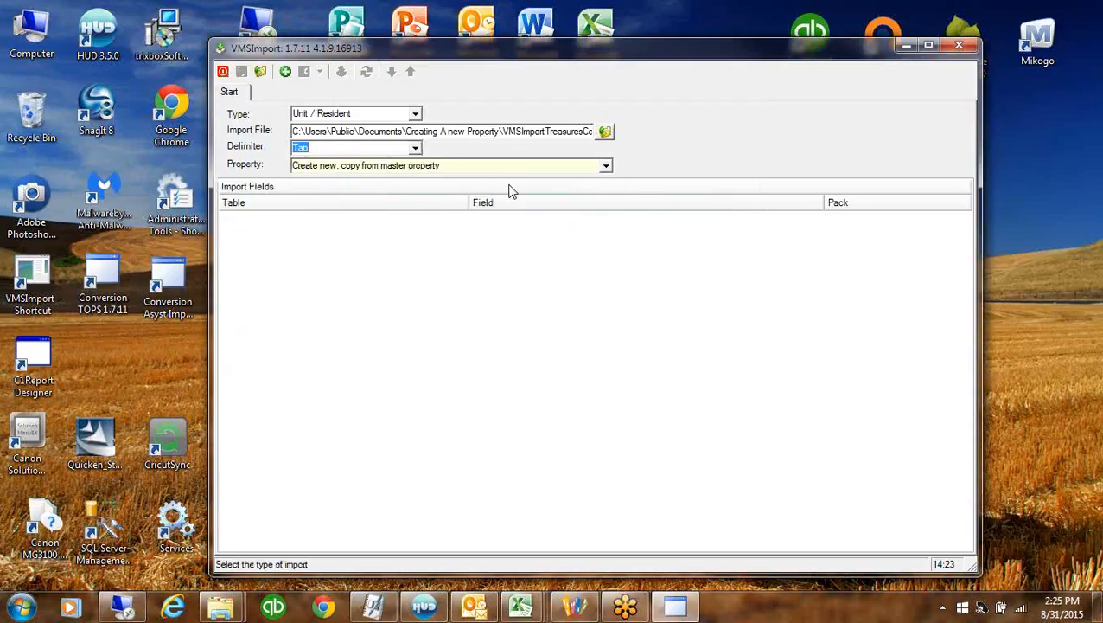
pyautogui.click(510, 166)
pyautogui.moveTo(607, 205); pyautogui.dragTo(608, 241)
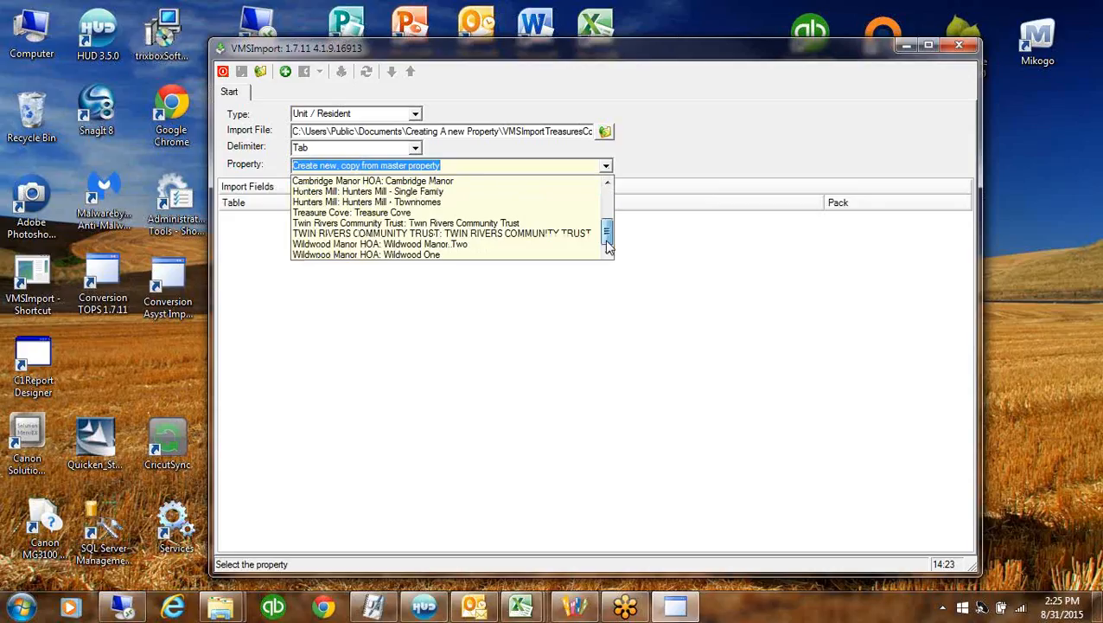
pyautogui.click(370, 211)
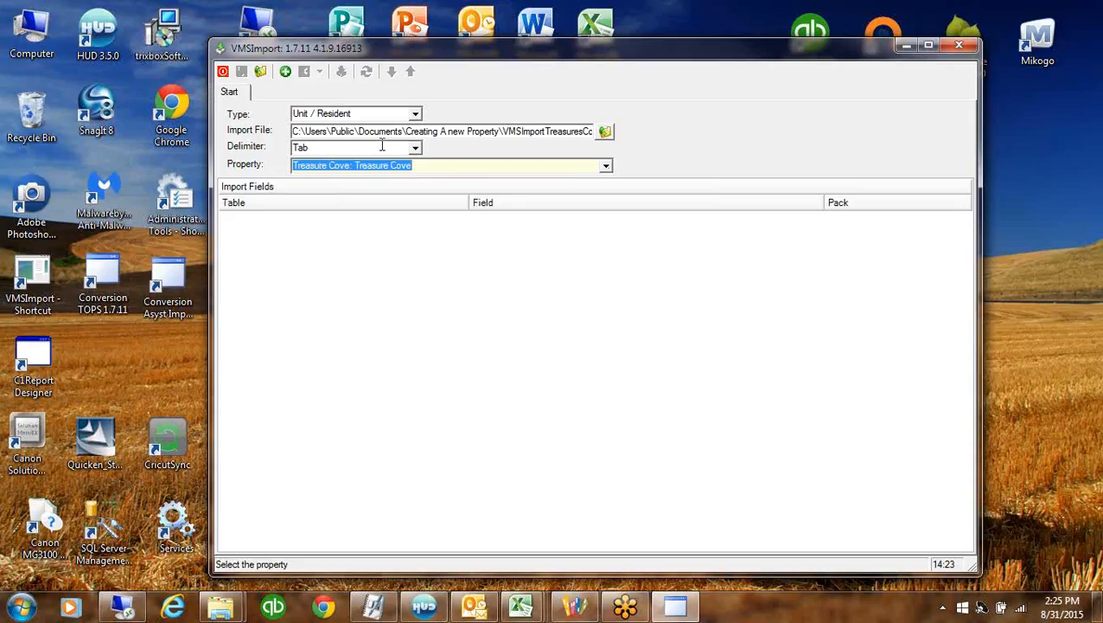
pyautogui.click(517, 299)
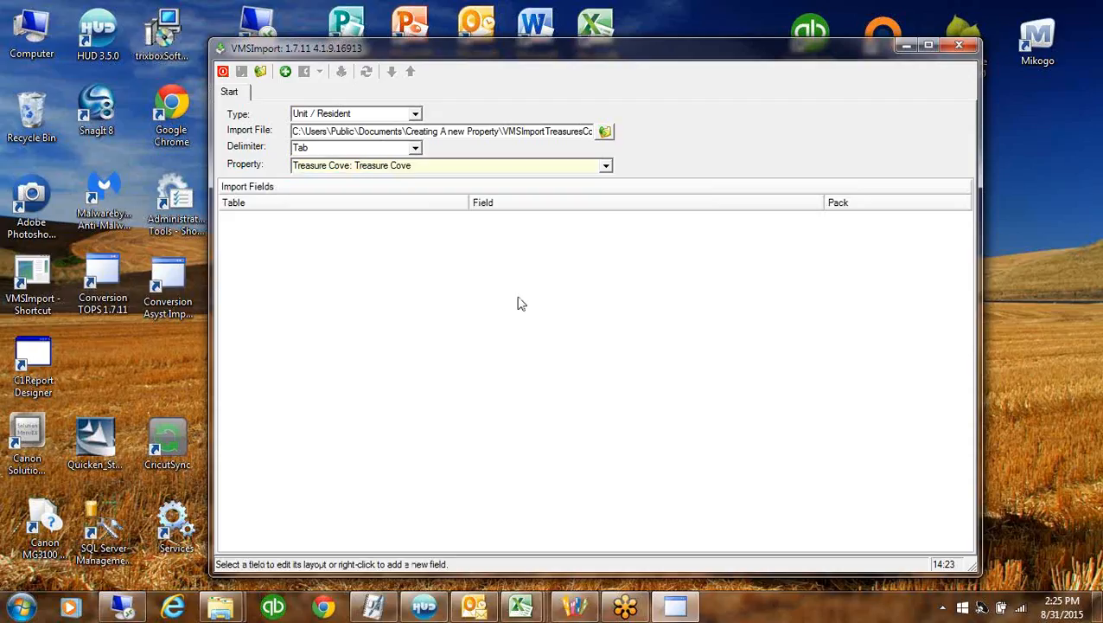
# Load the import fields from the UnitResidentImportTabDelimited template
pyautogui.rightClick(517, 299)
pyautogui.click(569, 312)
pyautogui.click(261, 72)
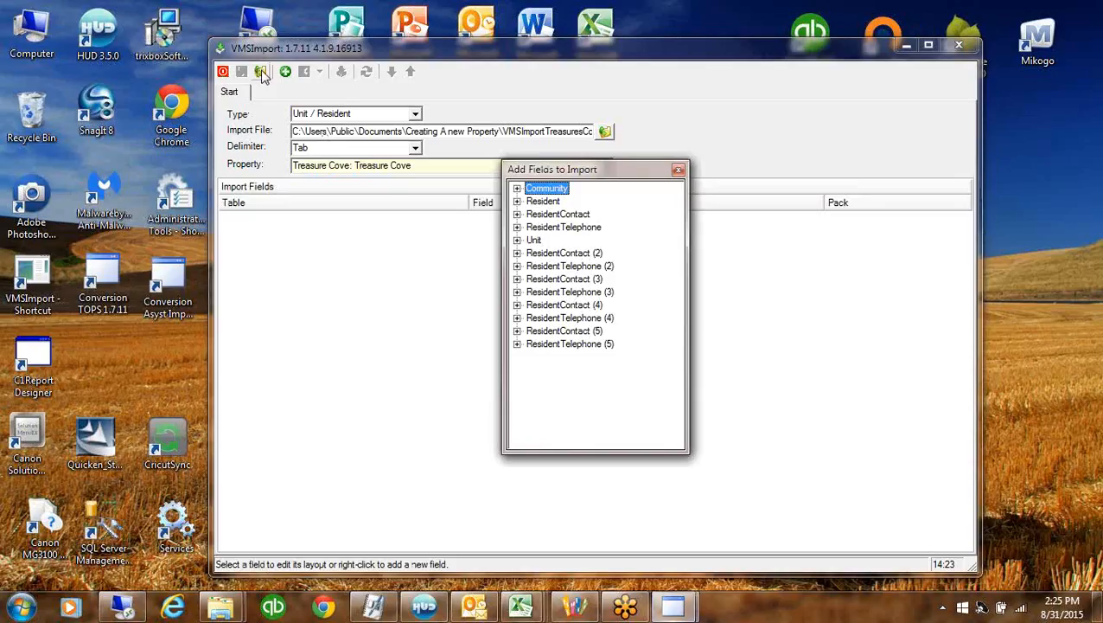
pyautogui.click(678, 169)
pyautogui.click(258, 70)
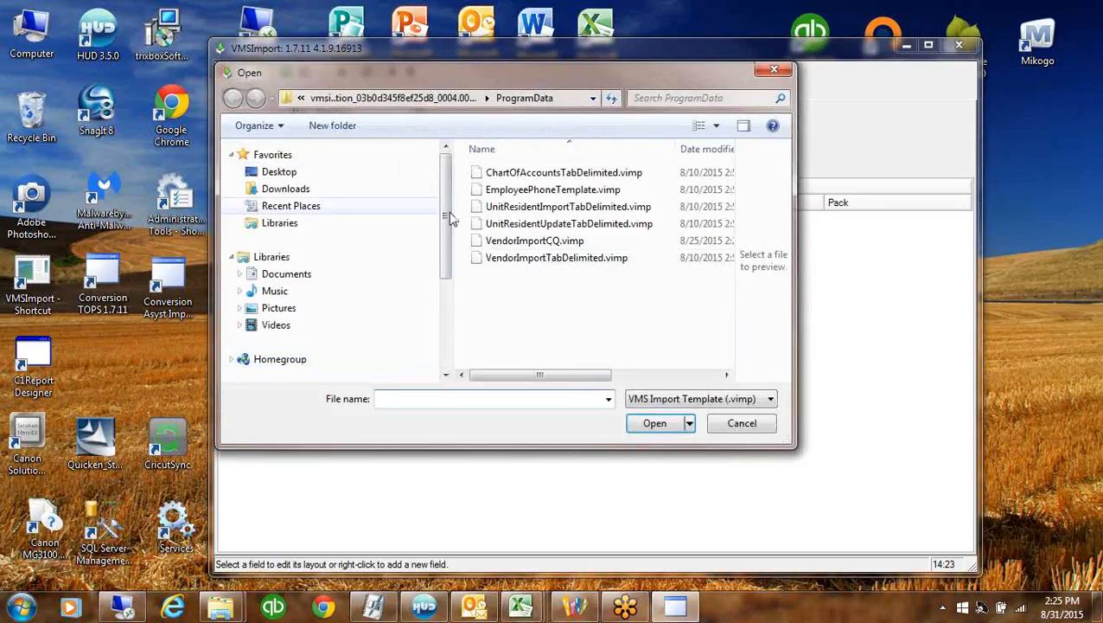
pyautogui.click(587, 208)
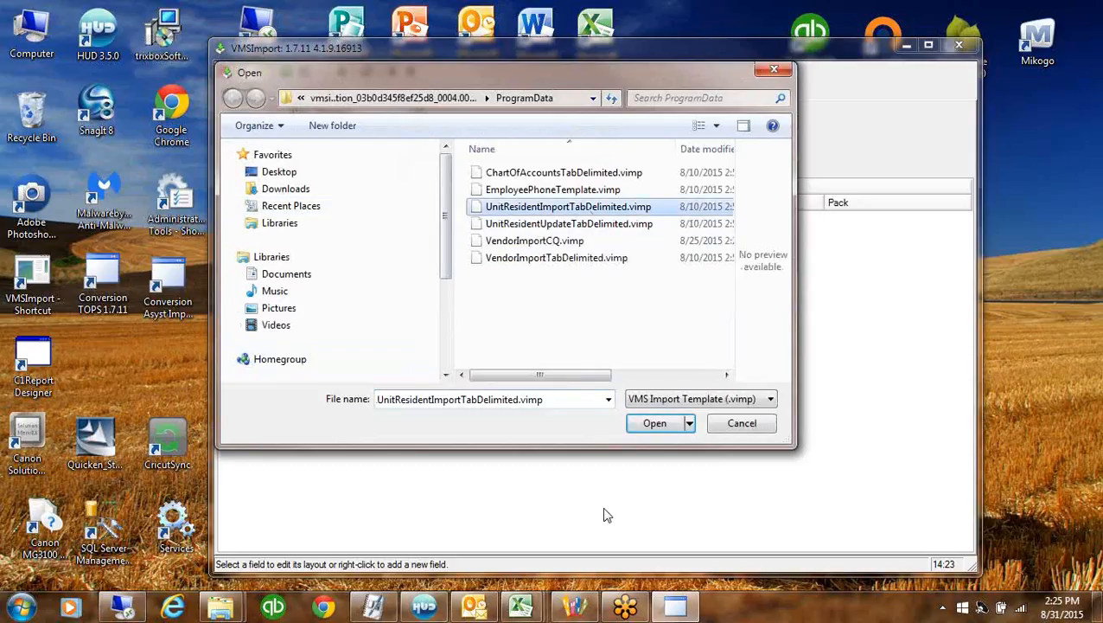
pyautogui.click(655, 423)
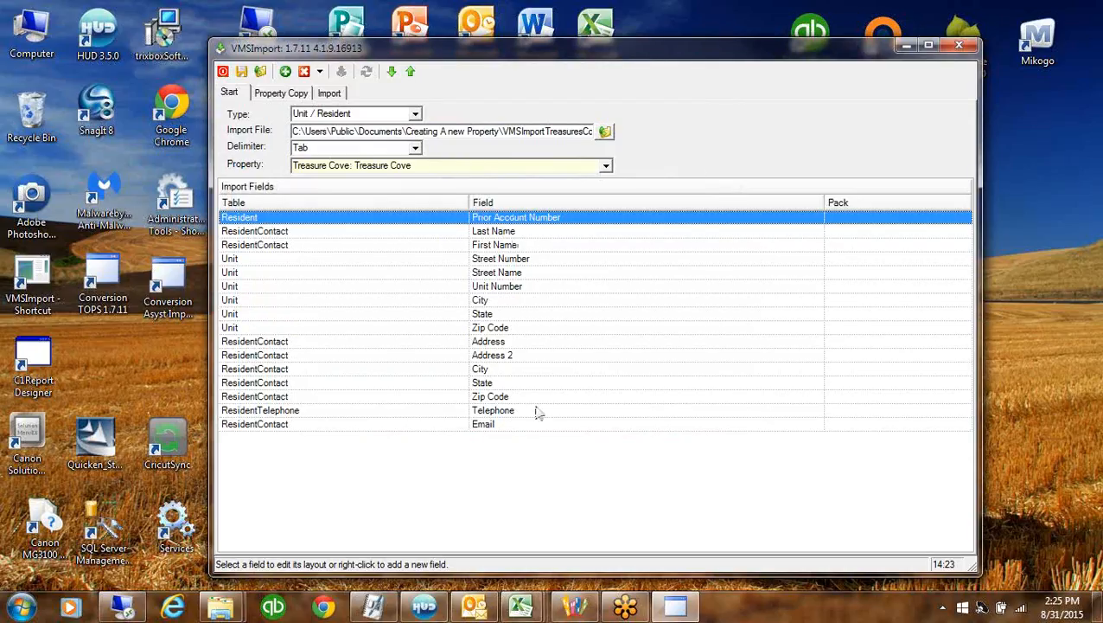
# Move the First Name field above Last Name in the import field list
pyautogui.click(563, 221)
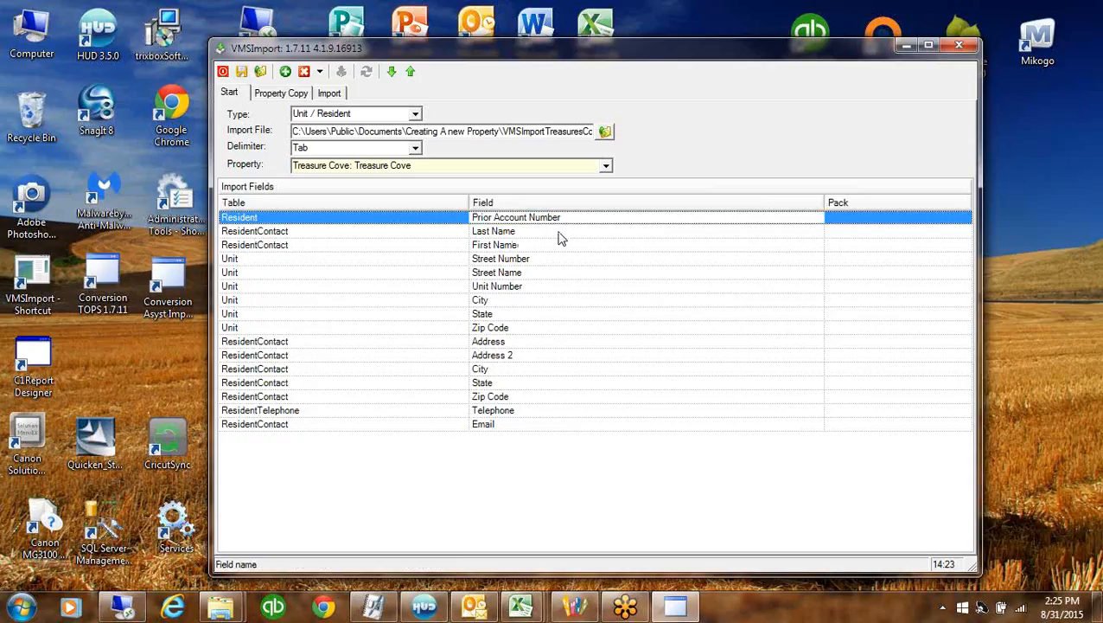
pyautogui.click(559, 232)
pyautogui.click(560, 247)
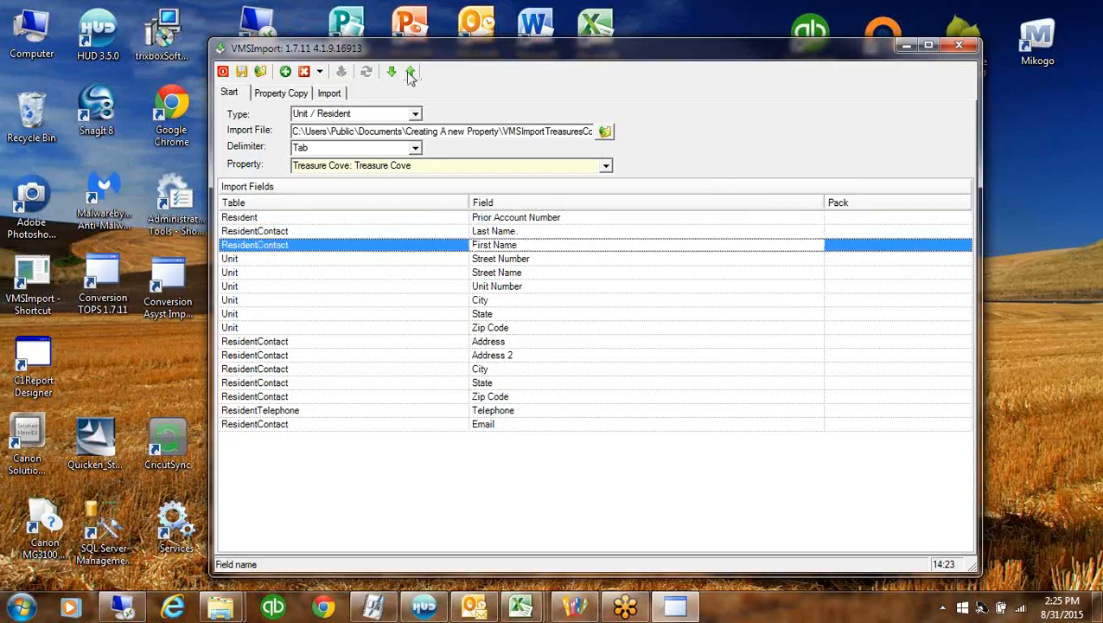
pyautogui.click(410, 72)
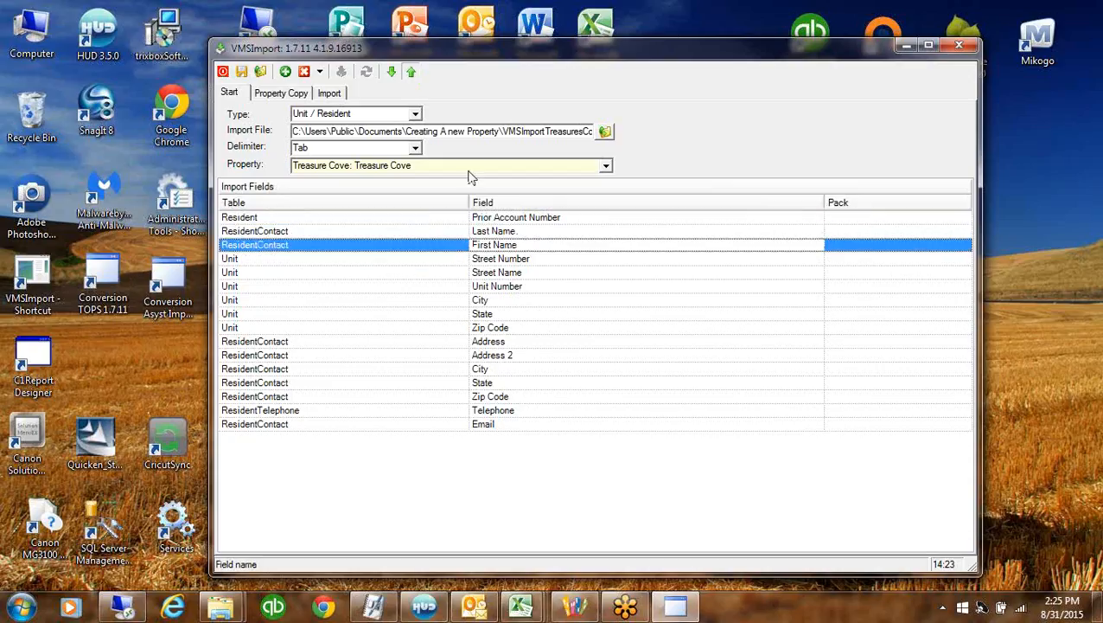
pyautogui.click(554, 260)
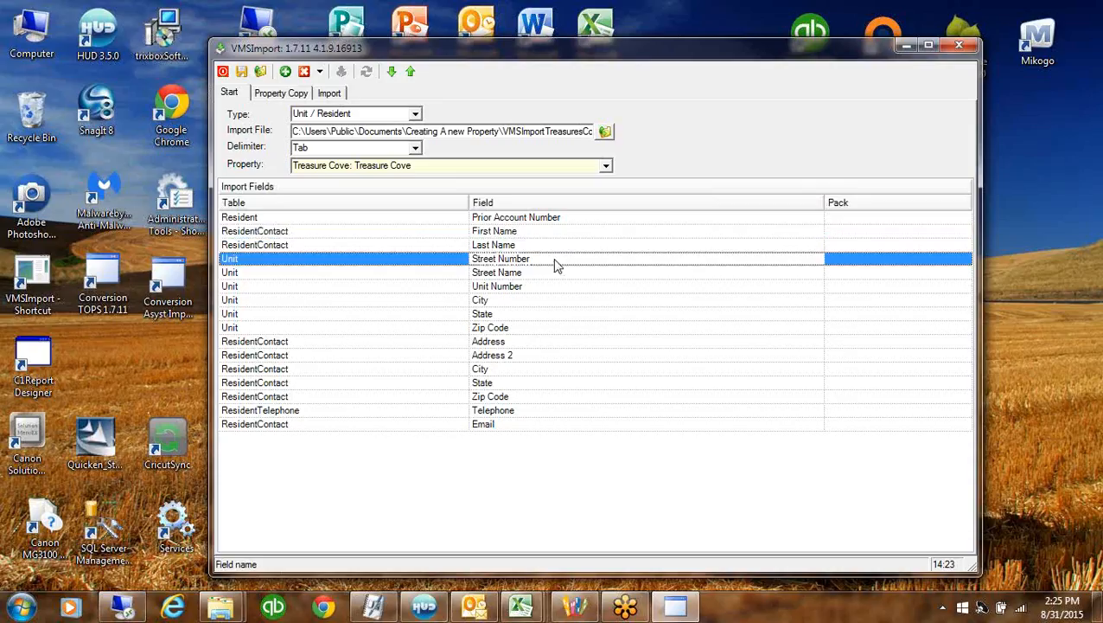
pyautogui.click(555, 273)
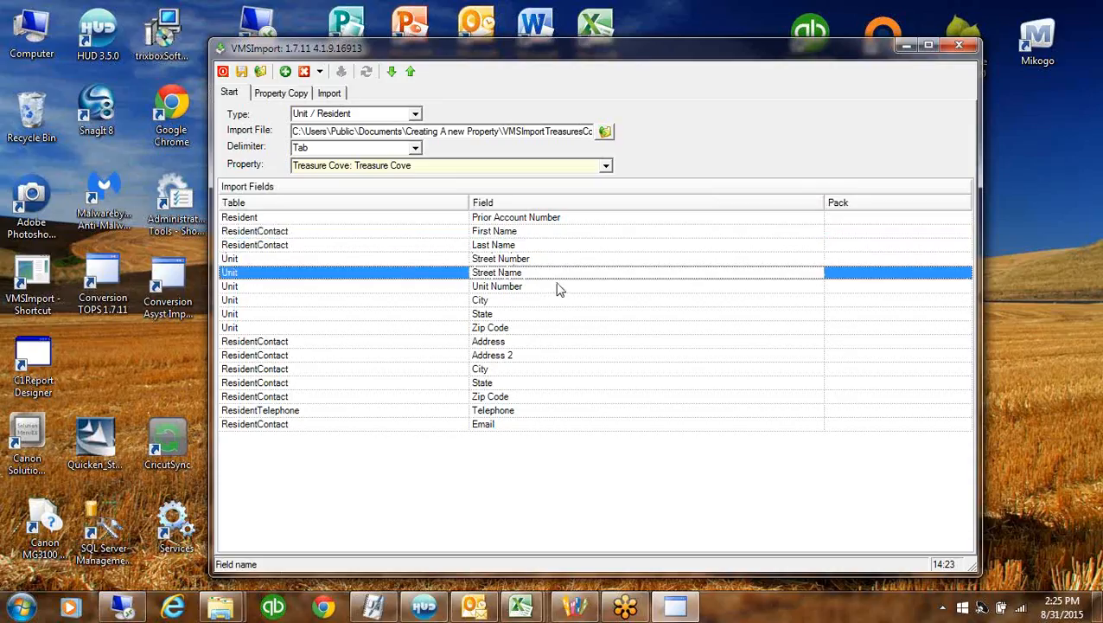
pyautogui.rightClick(559, 289)
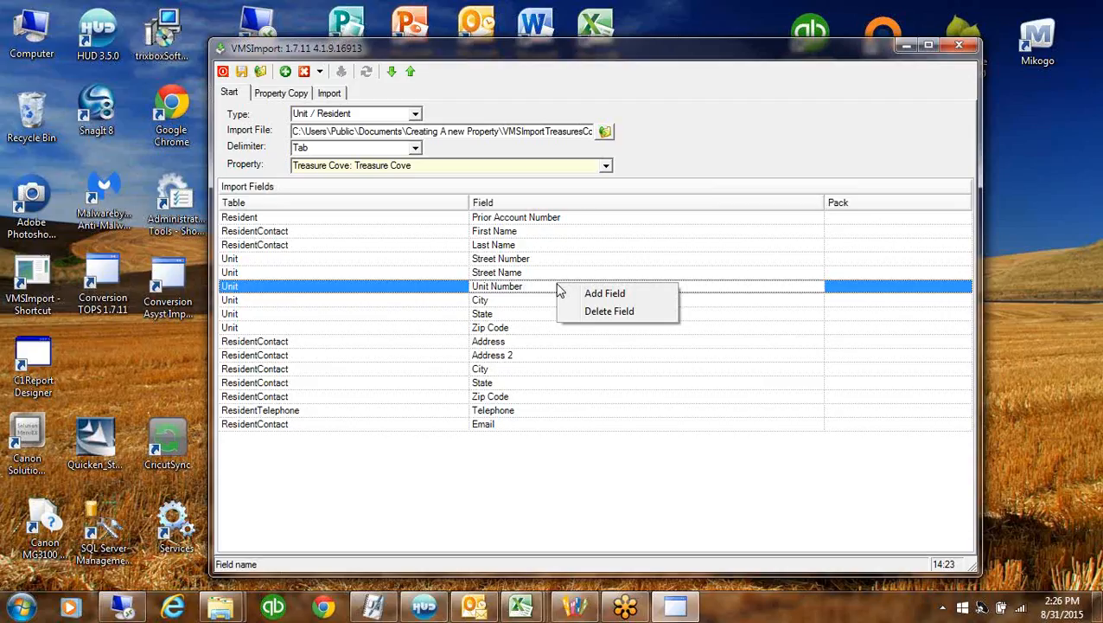
# Replace the Unit Number field with a blank Unit field placed just below Street Name
pyautogui.click(635, 313)
pyautogui.click(529, 360)
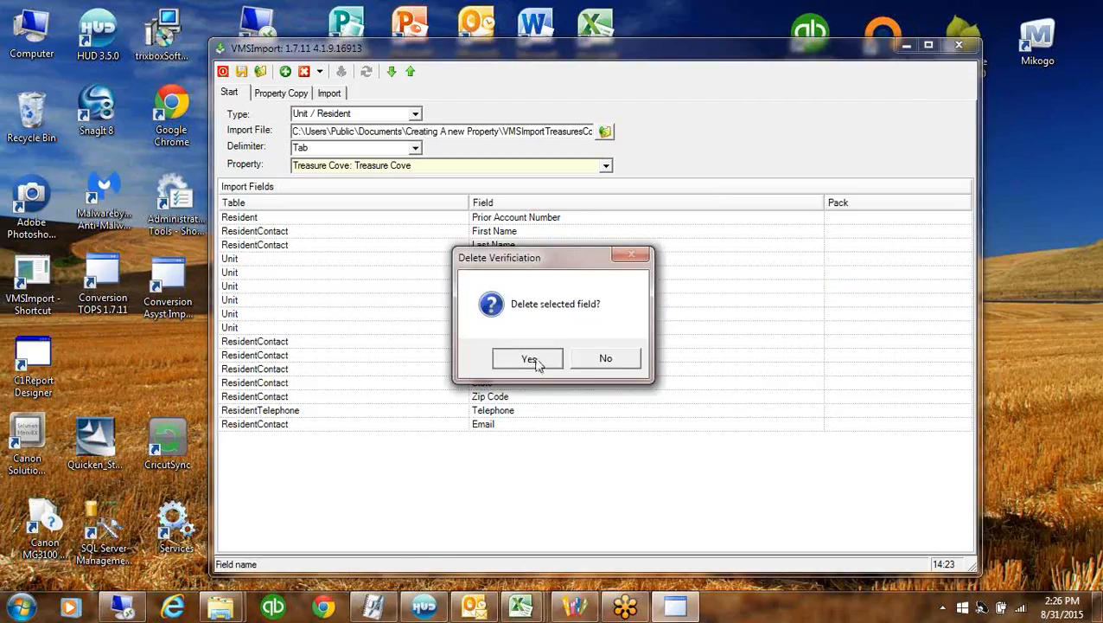
pyautogui.rightClick(649, 494)
pyautogui.click(680, 499)
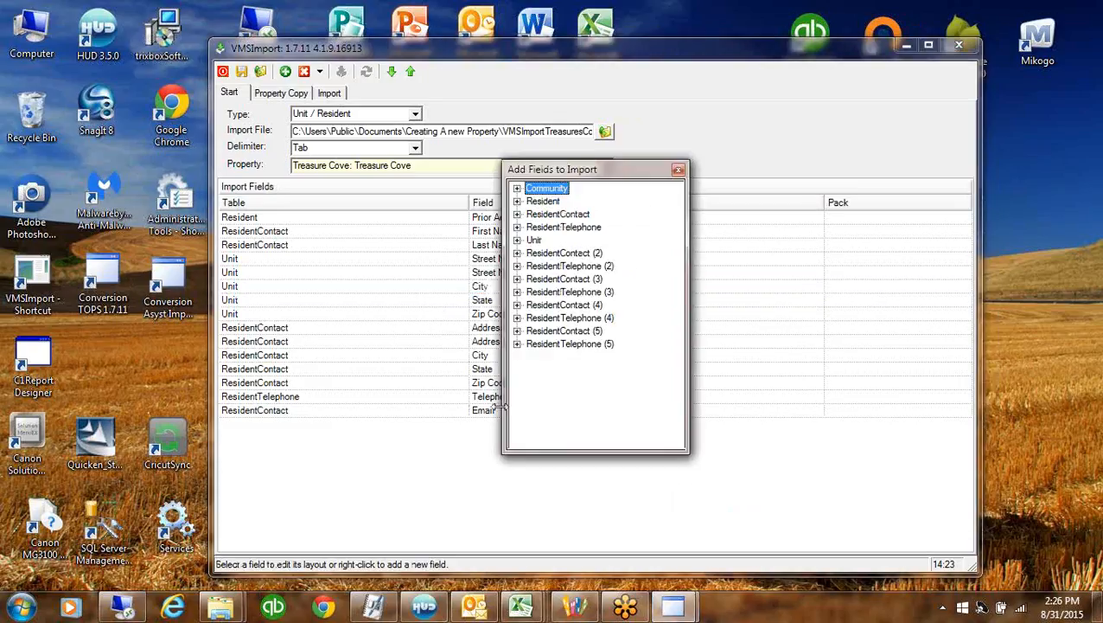
pyautogui.click(517, 239)
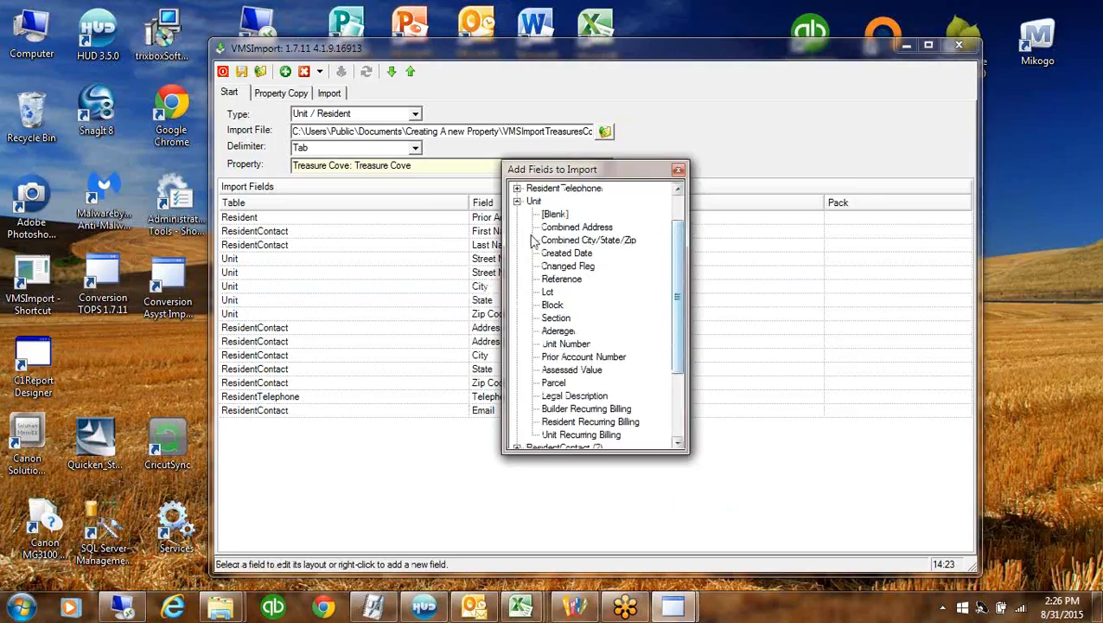
pyautogui.click(678, 169)
pyautogui.click(475, 425)
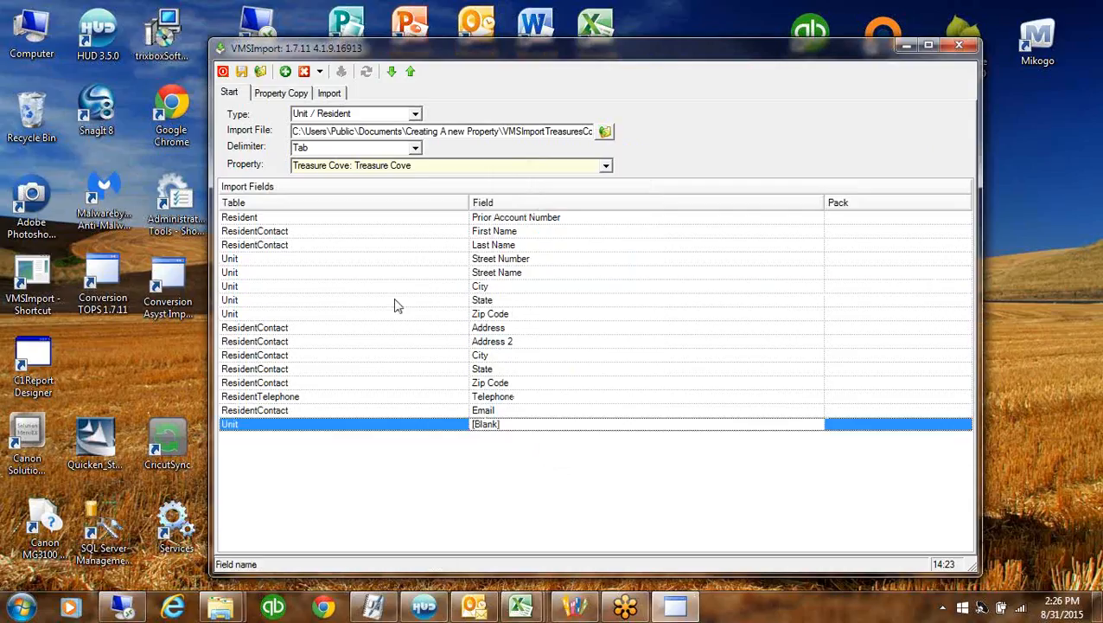
pyautogui.click(412, 73)
pyautogui.click(412, 73)
pyautogui.click(413, 73)
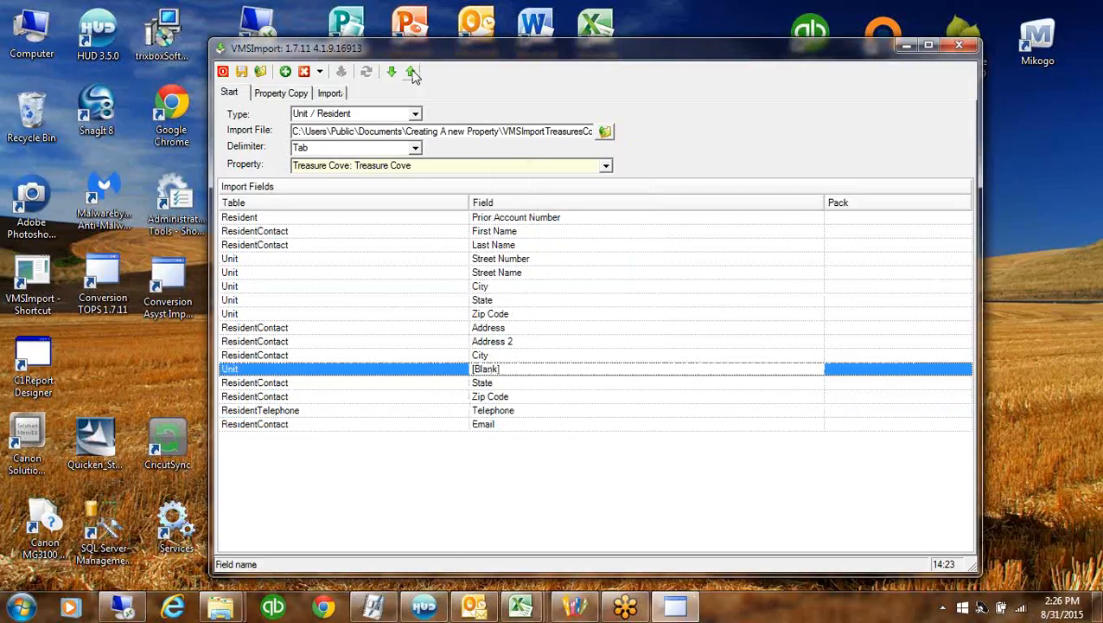
pyautogui.click(413, 73)
pyautogui.click(413, 73)
pyautogui.click(412, 72)
pyautogui.click(413, 72)
pyautogui.click(413, 73)
pyautogui.click(412, 73)
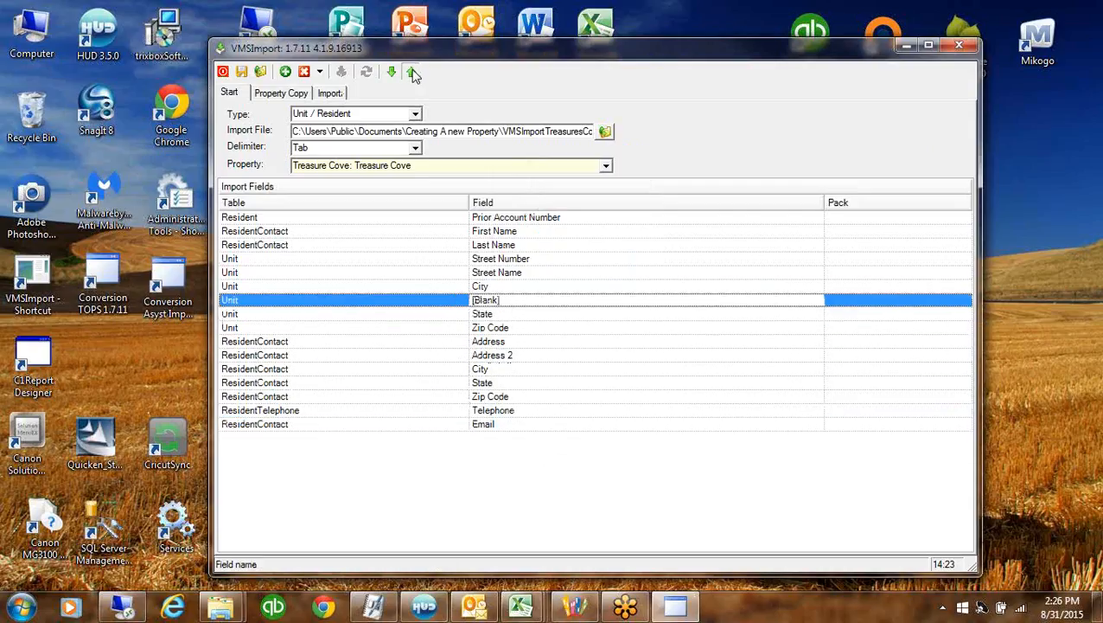
pyautogui.click(413, 72)
# Review the zip code and resident contact fields, then load the import preview
pyautogui.click(508, 329)
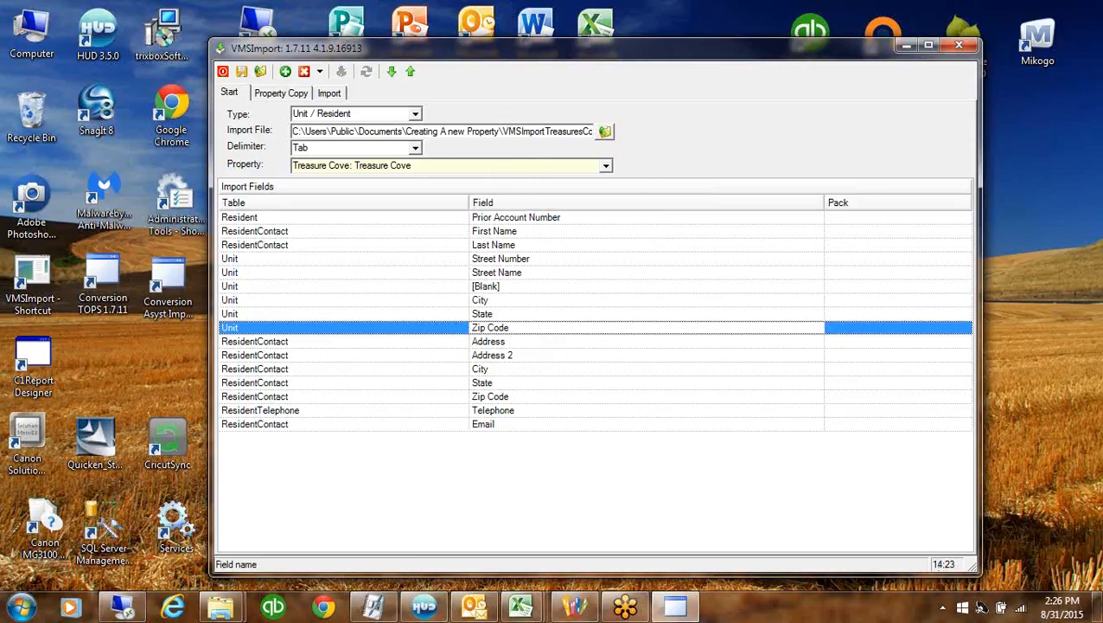
pyautogui.hotkey('alt', 'Tab')
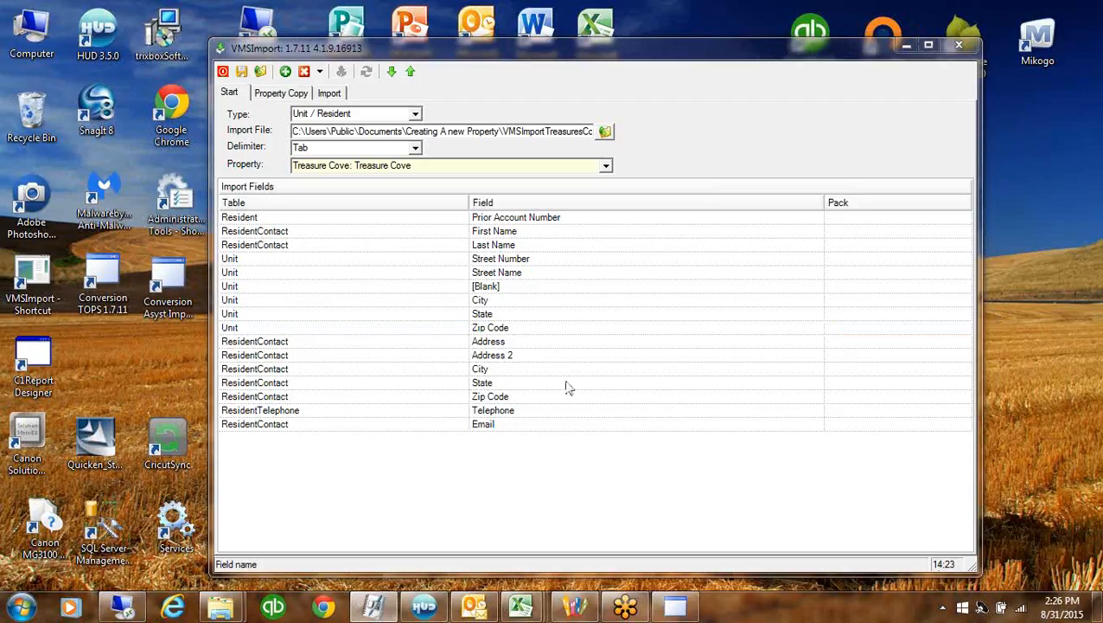
pyautogui.click(547, 343)
pyautogui.click(536, 355)
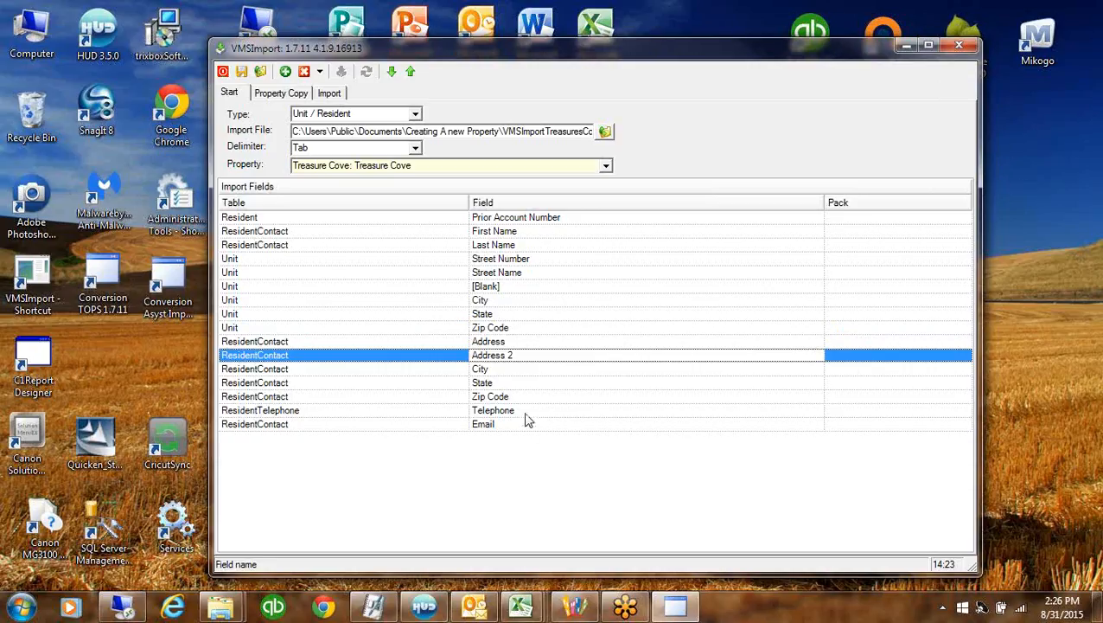
pyautogui.click(527, 406)
pyautogui.click(526, 426)
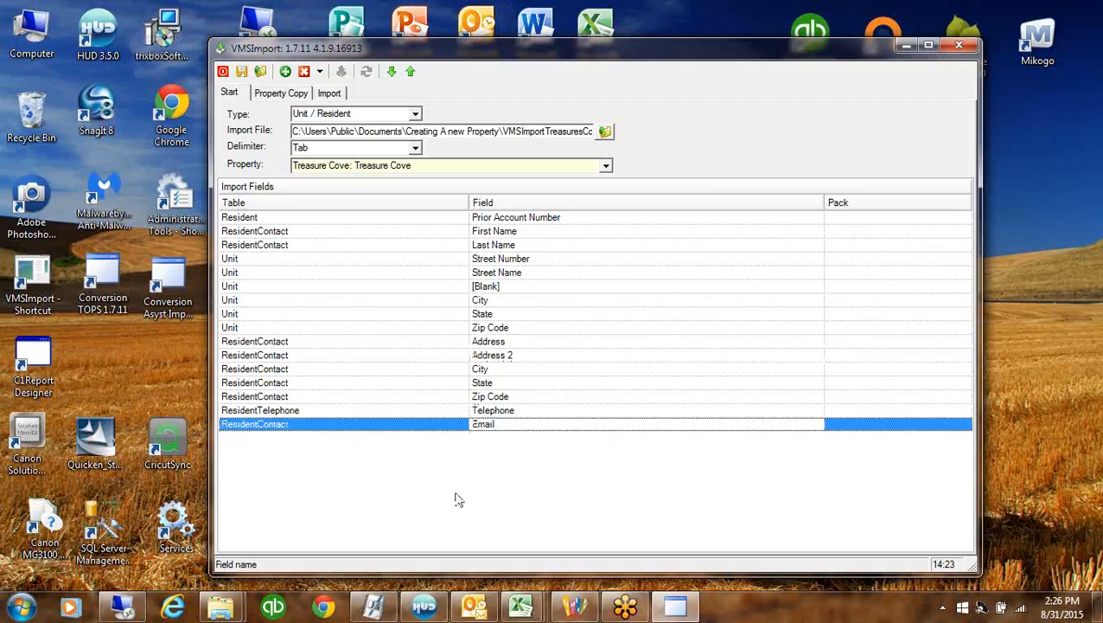
pyautogui.click(328, 93)
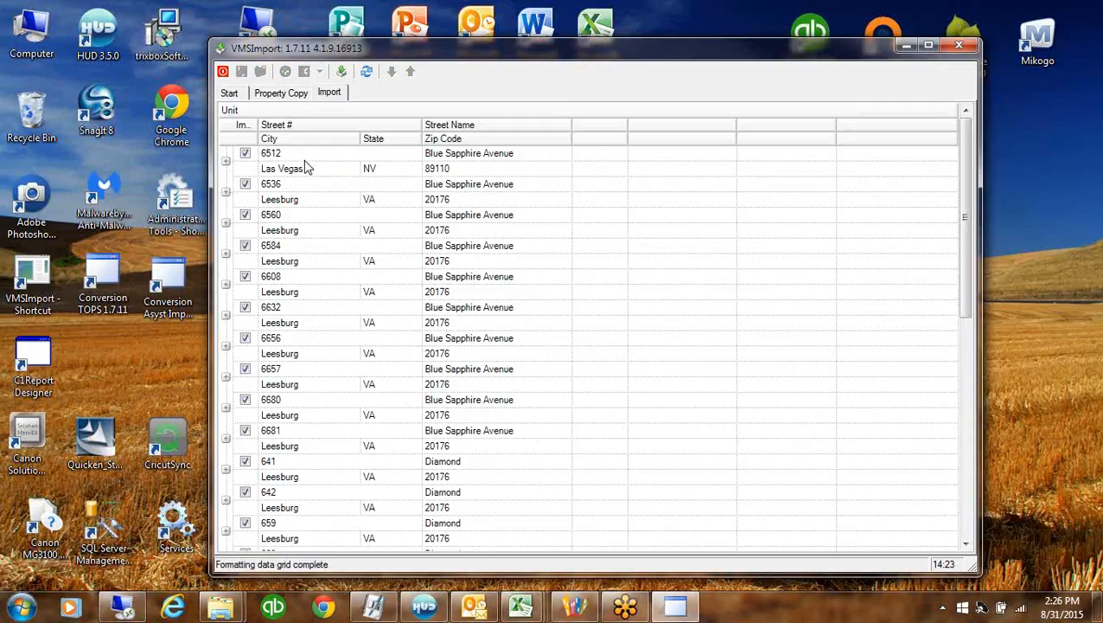
# Verify record 6512's address (Las Vegas, NV), resident account and contact in the preview
pyautogui.click(305, 159)
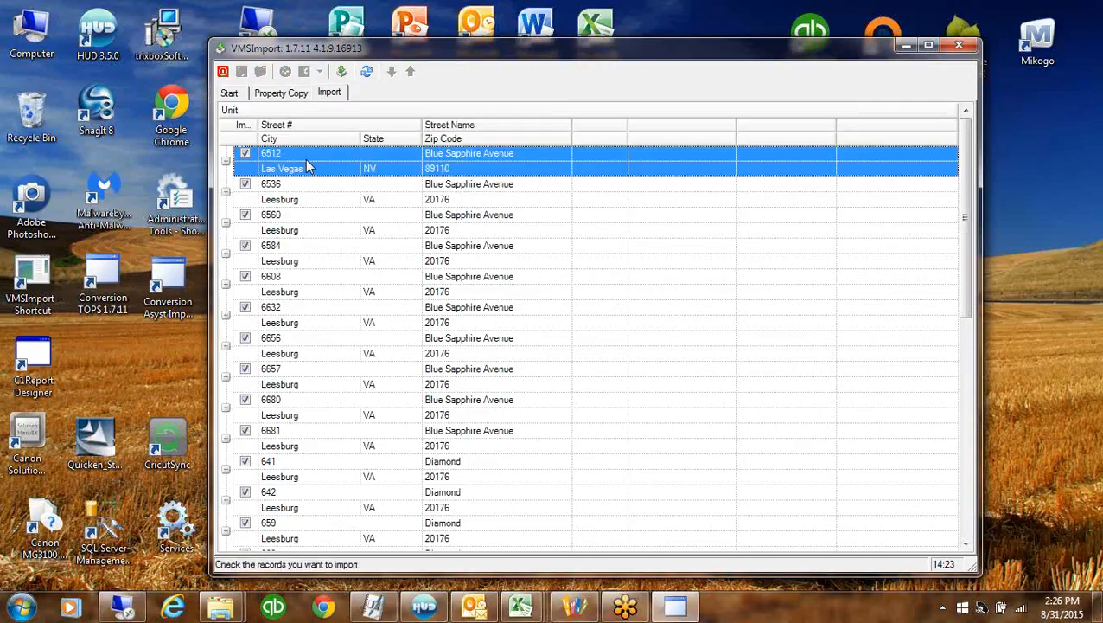
pyautogui.click(524, 157)
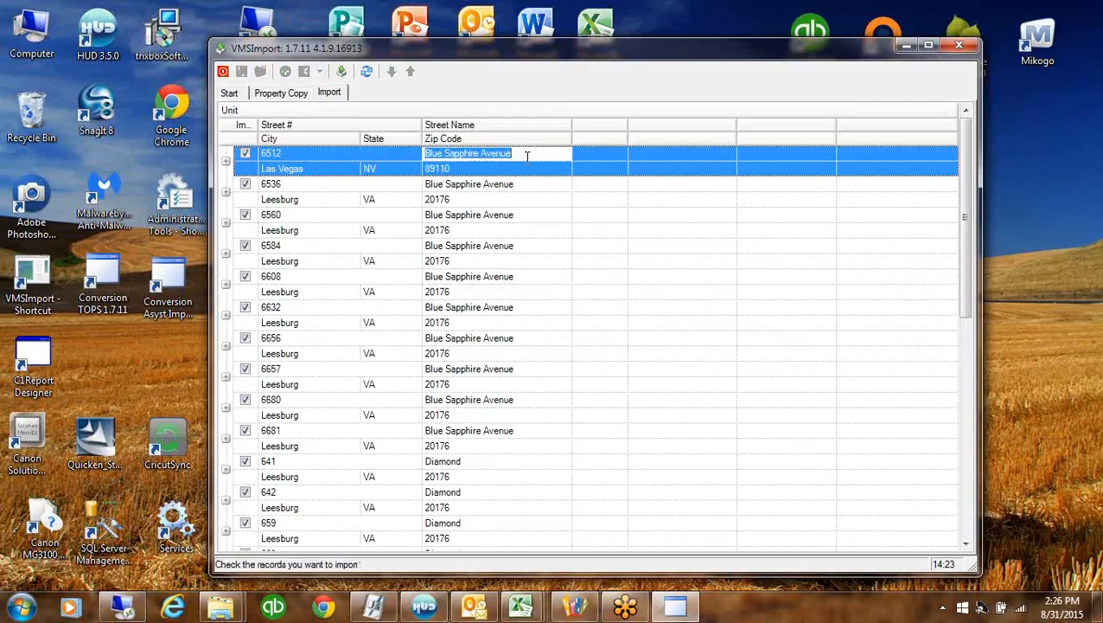
pyautogui.click(328, 167)
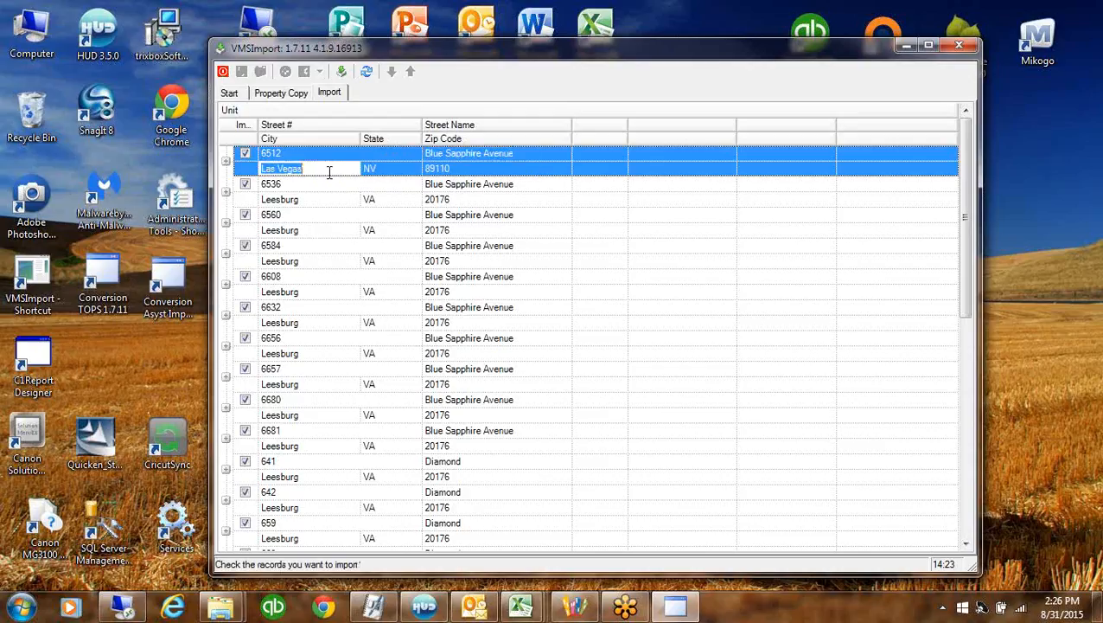
pyautogui.click(396, 170)
pyautogui.click(474, 173)
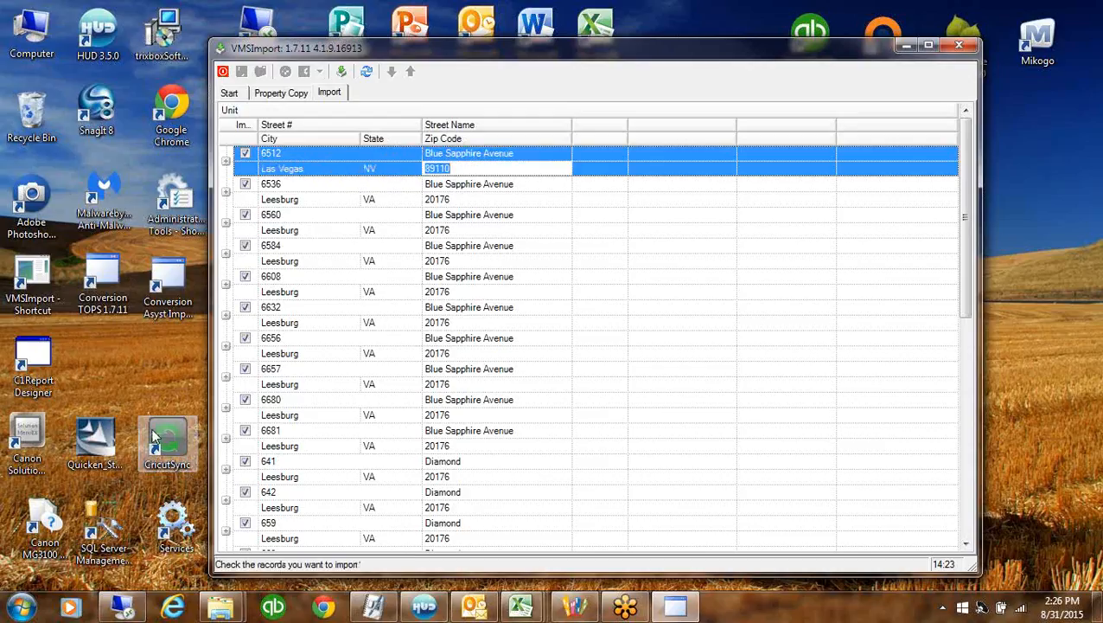
pyautogui.click(225, 161)
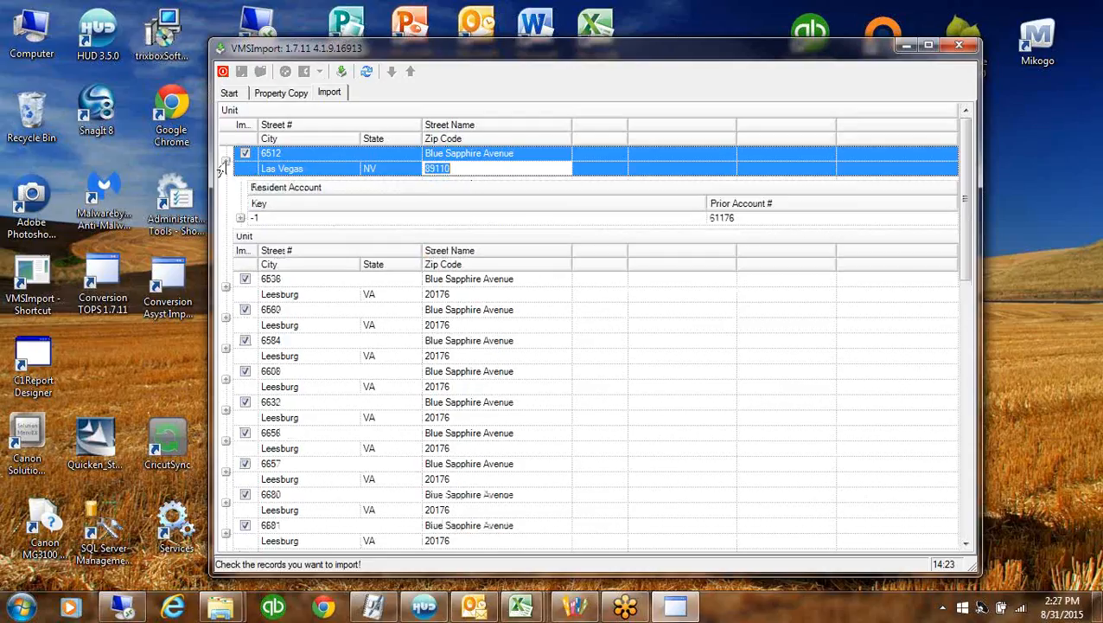
pyautogui.click(724, 222)
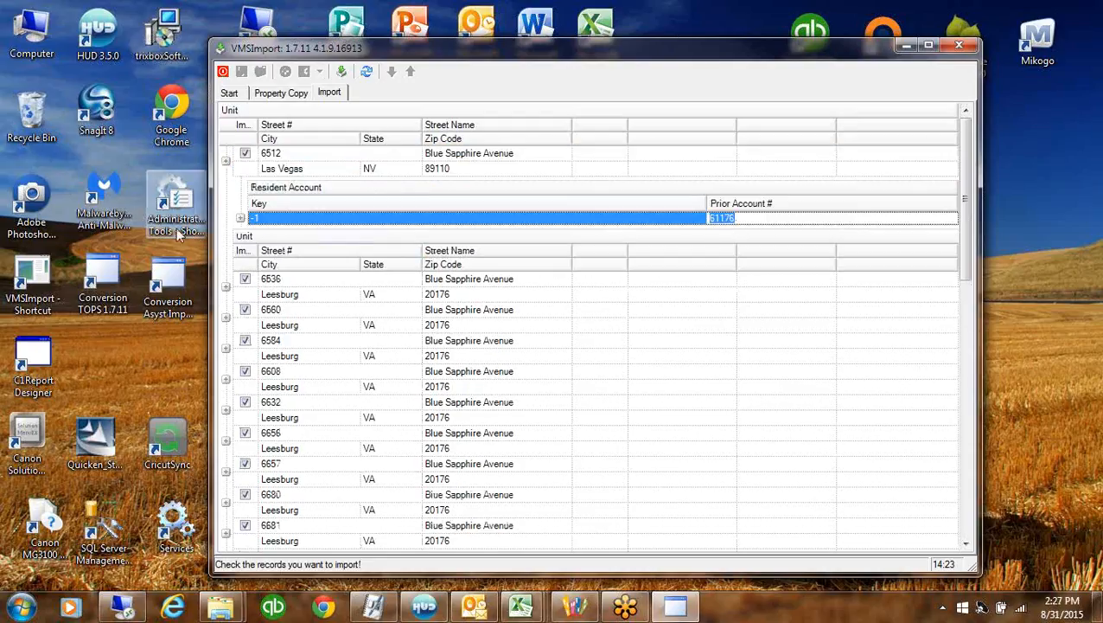
pyautogui.click(241, 219)
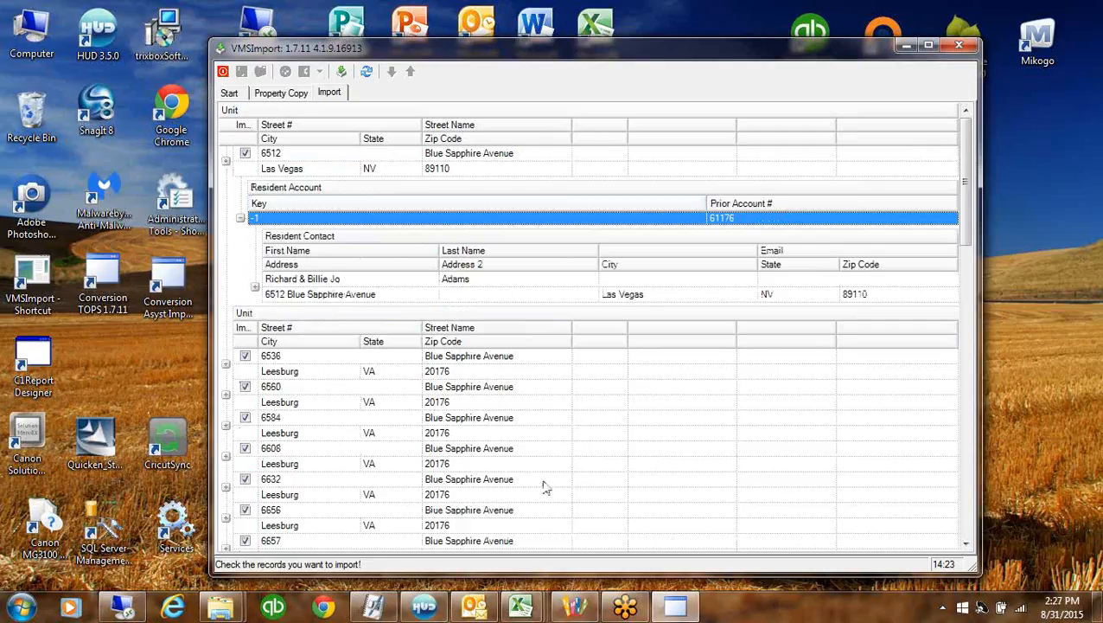
pyautogui.click(226, 162)
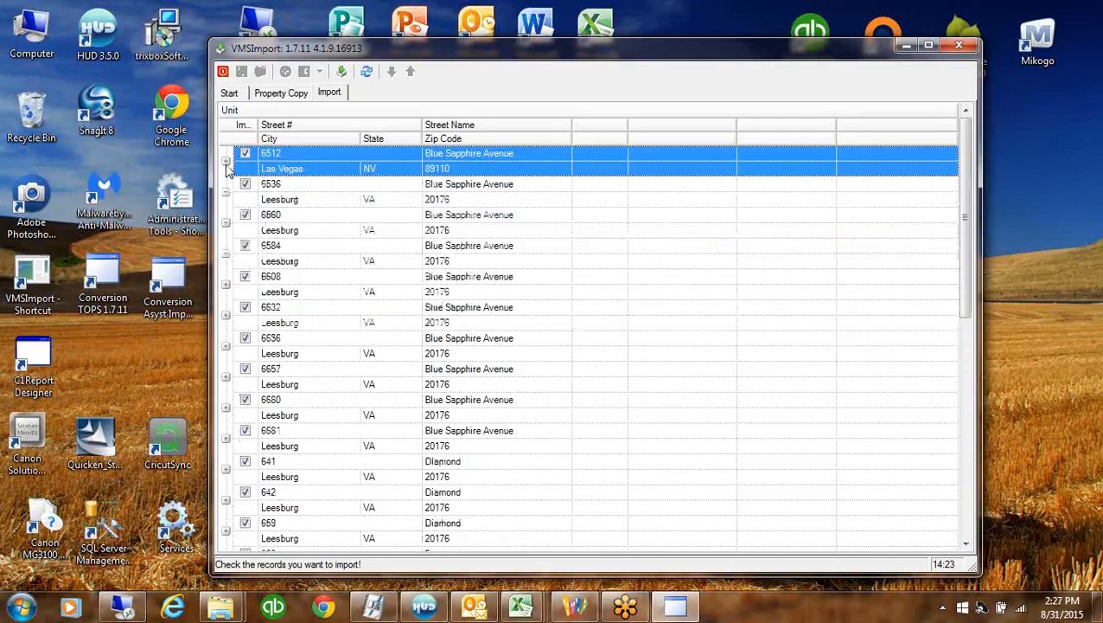
# Import the checked records, acknowledge the success message and close VMSImport
pyautogui.click(342, 73)
pyautogui.click(504, 358)
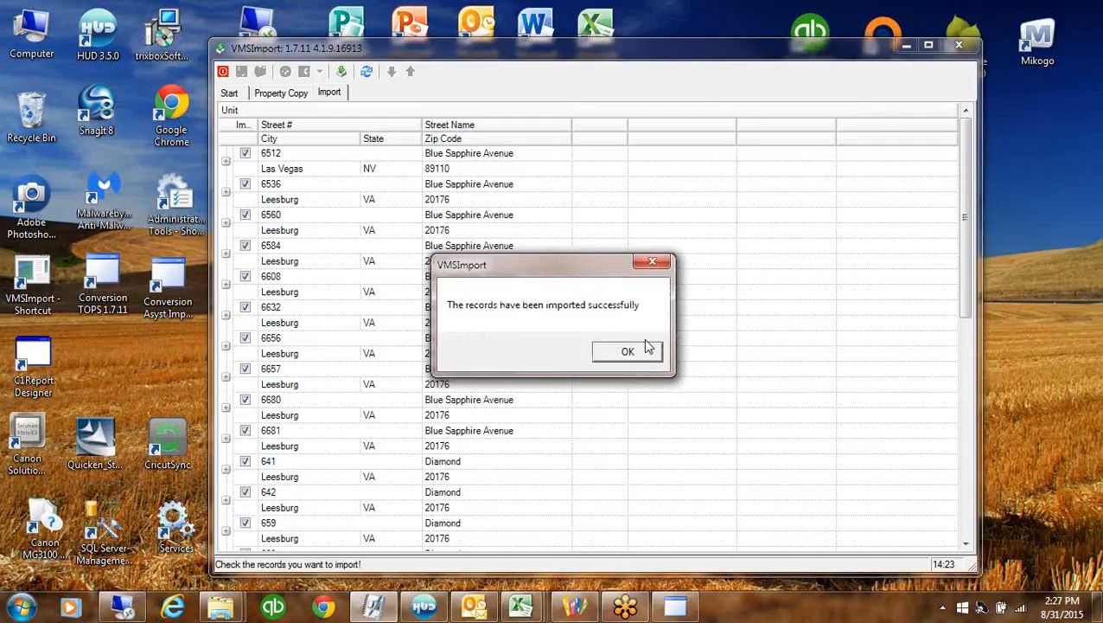
pyautogui.click(640, 357)
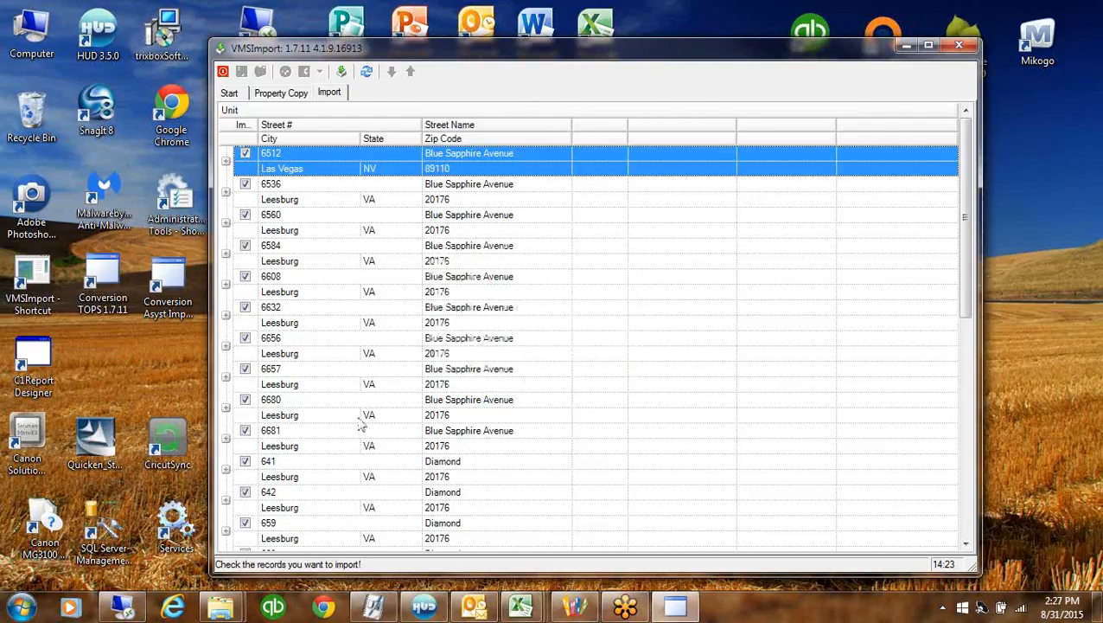
pyautogui.click(959, 46)
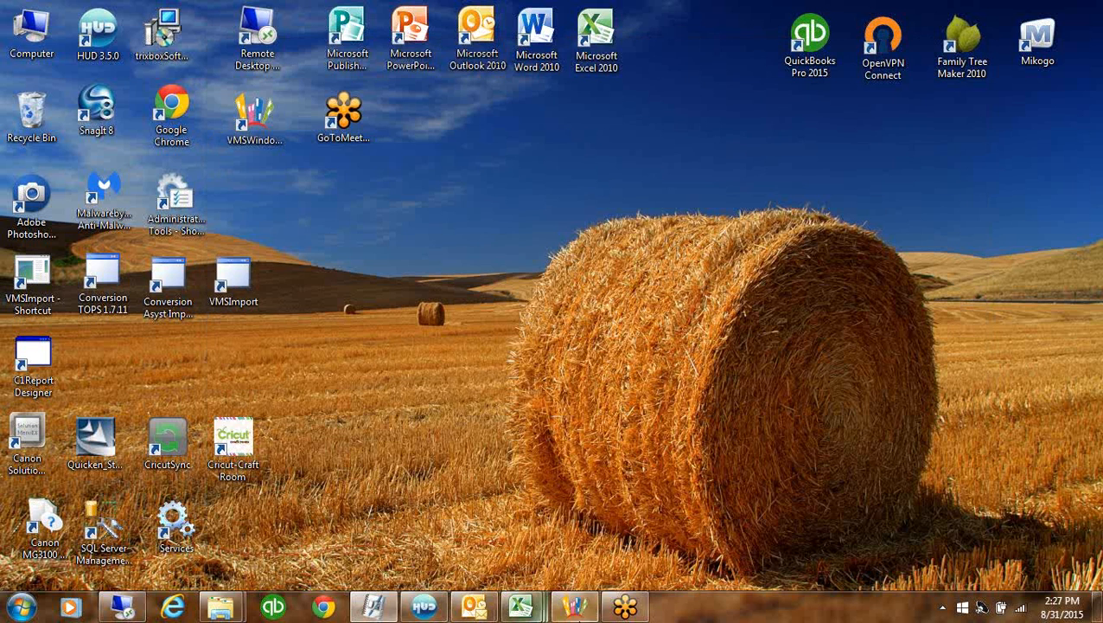
# Restore Village Management Software and launch Account Maintenance from the Entry functions
pyautogui.click(576, 608)
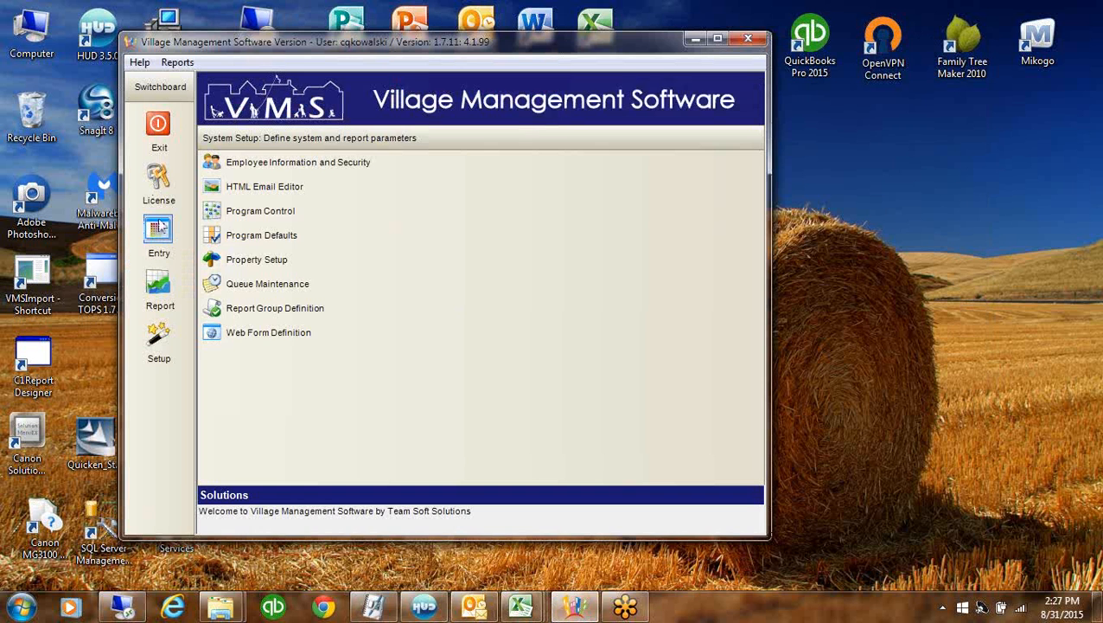
pyautogui.click(159, 230)
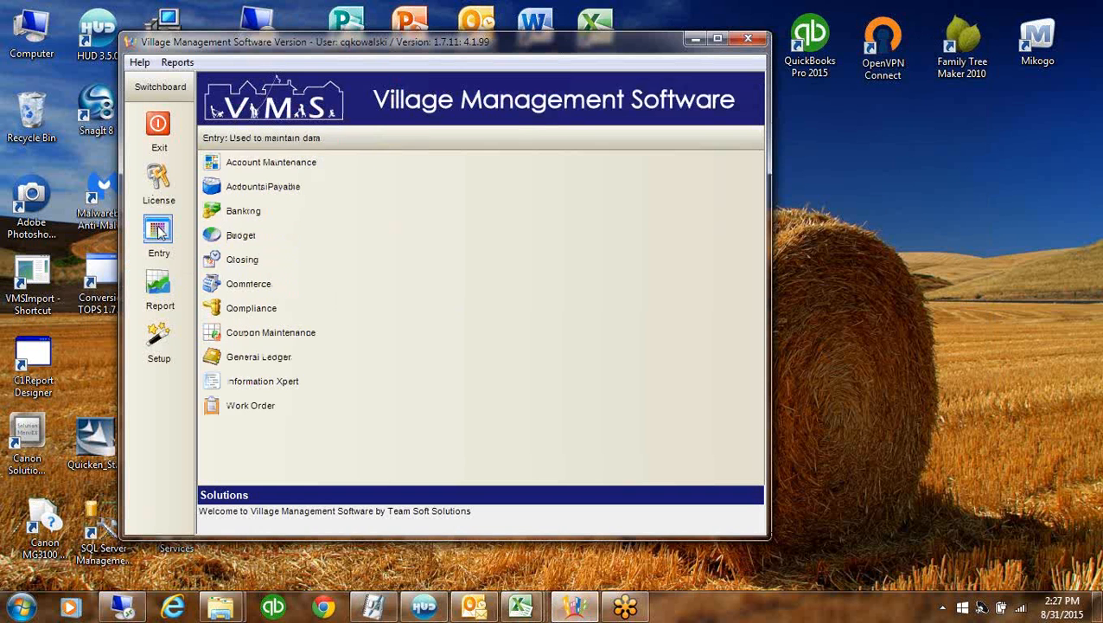
pyautogui.click(278, 164)
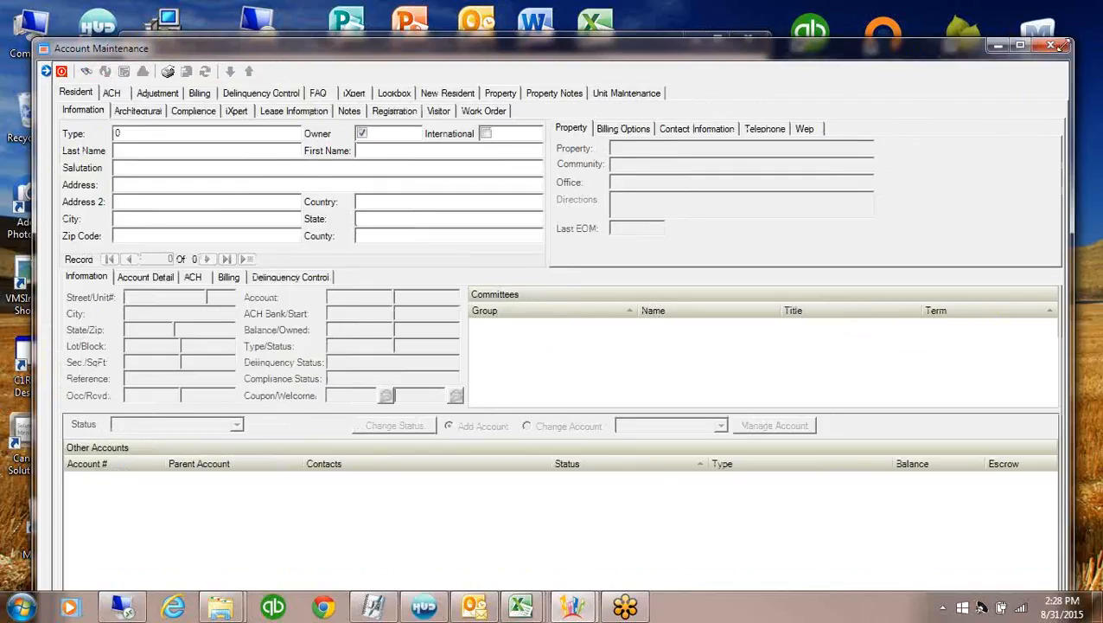
# Filter Account Maintenance to the Treasure Cove property and widen the window to show account details
pyautogui.click(1021, 45)
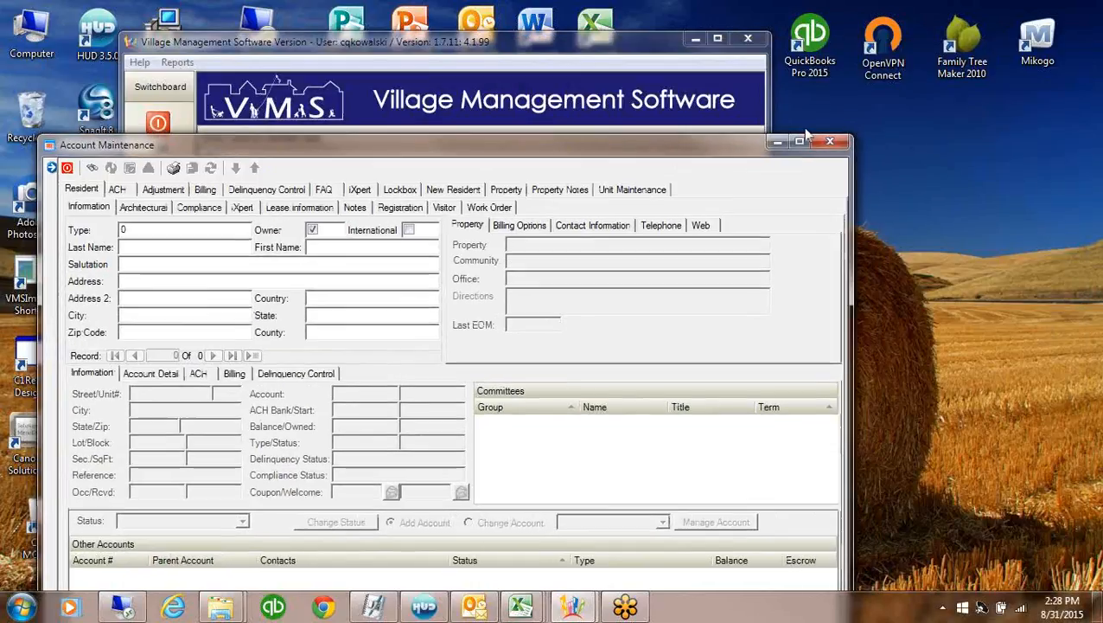
pyautogui.moveTo(804, 136); pyautogui.dragTo(895, 35)
pyautogui.click(261, 45)
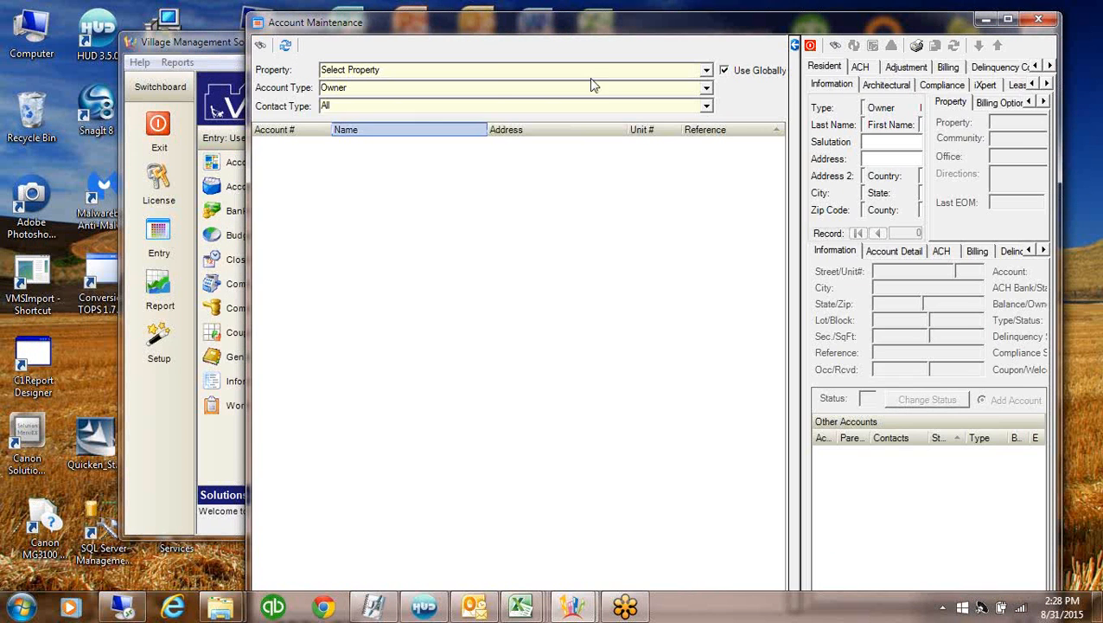
pyautogui.moveTo(821, 33); pyautogui.dragTo(599, 32)
pyautogui.click(485, 70)
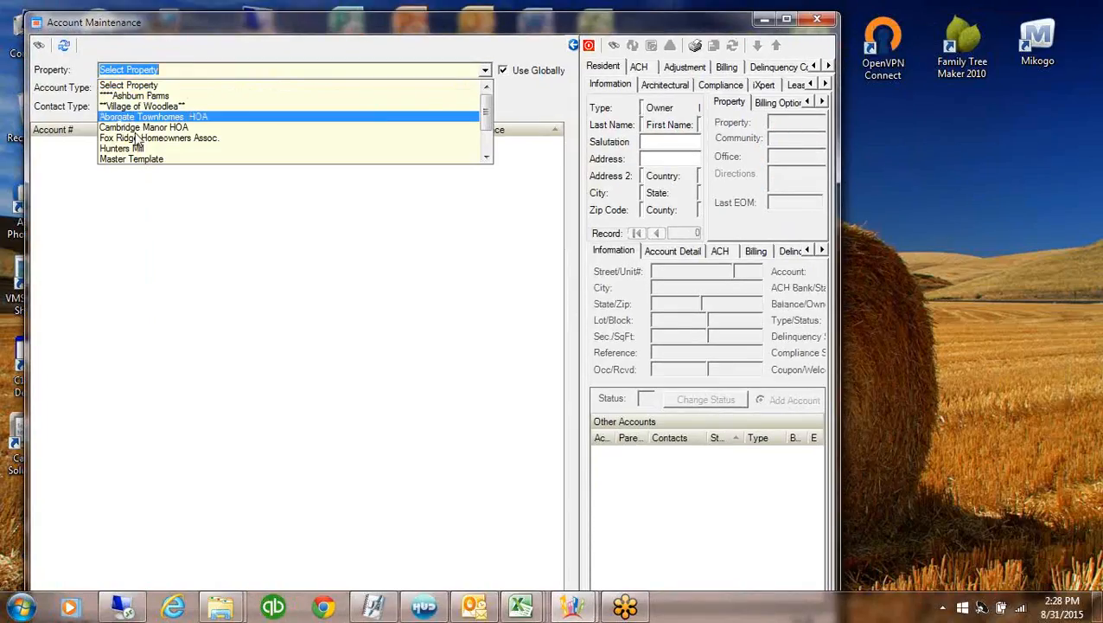
pyautogui.moveTo(489, 127); pyautogui.dragTo(488, 135)
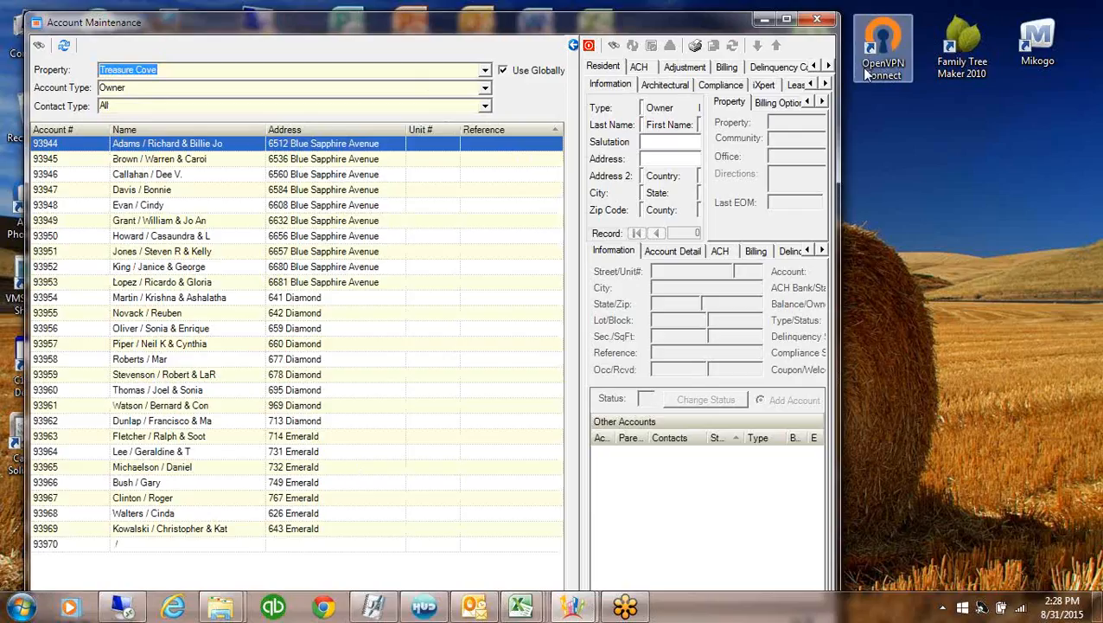
pyautogui.moveTo(843, 49); pyautogui.dragTo(1082, 52)
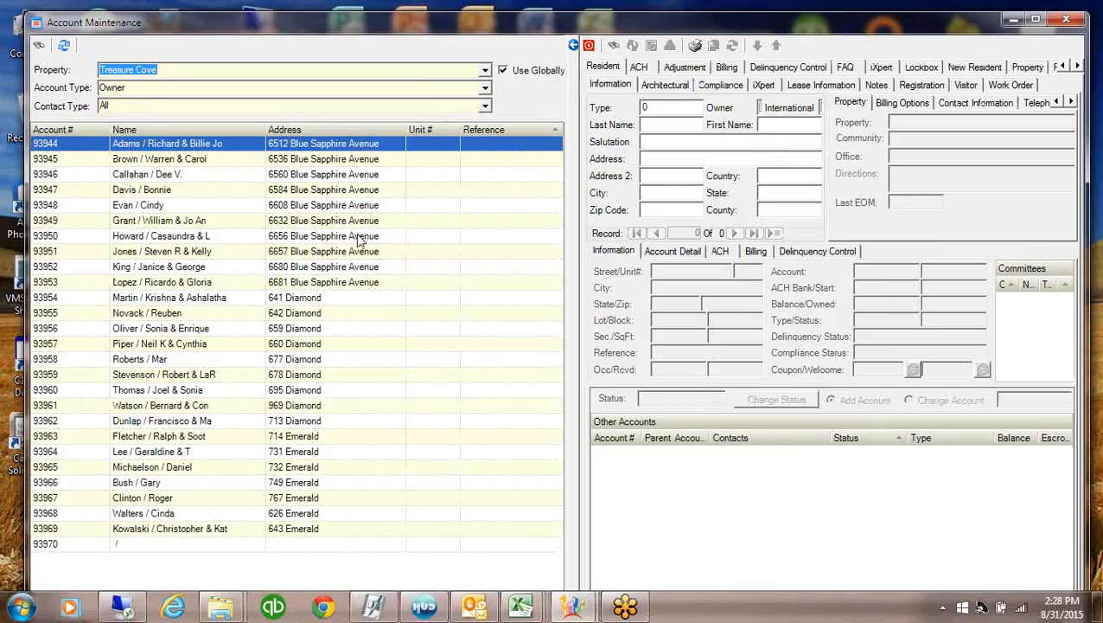
# Change the first owner's mailing address to Leesburg, VA 20176
pyautogui.click(327, 150)
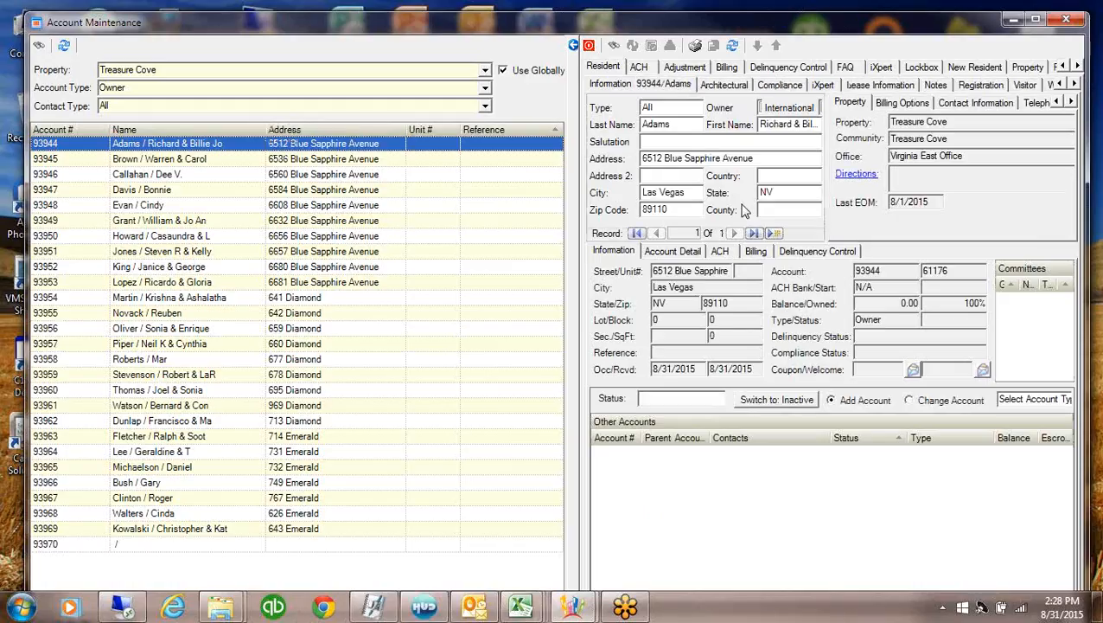
pyautogui.click(693, 192)
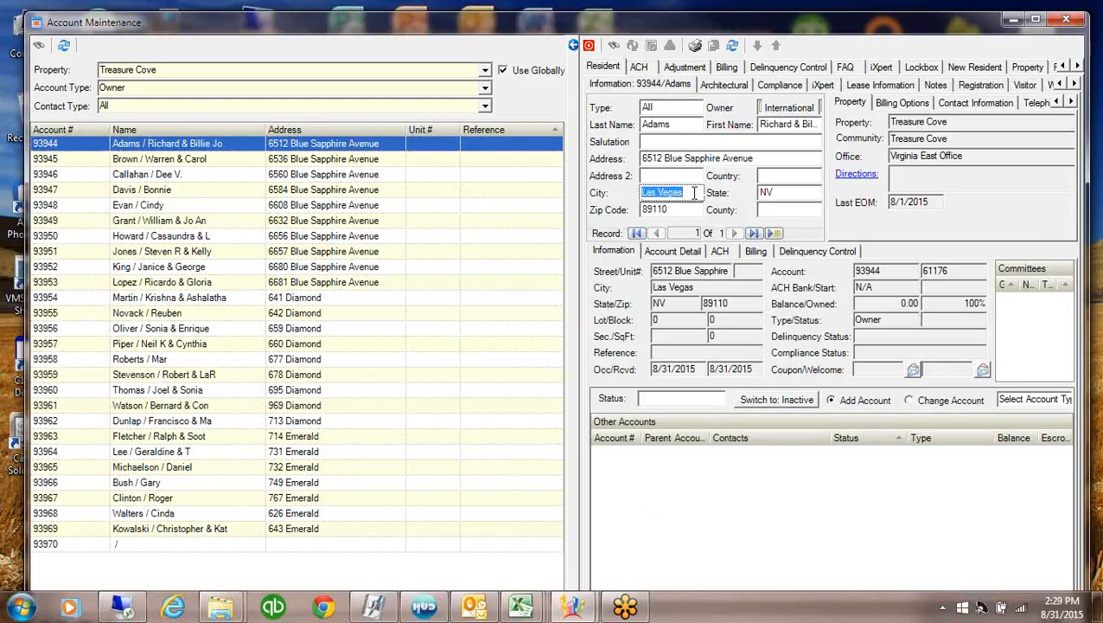
pyautogui.write('Leesburg')
pyautogui.press('Tab')
pyautogui.write('VA')
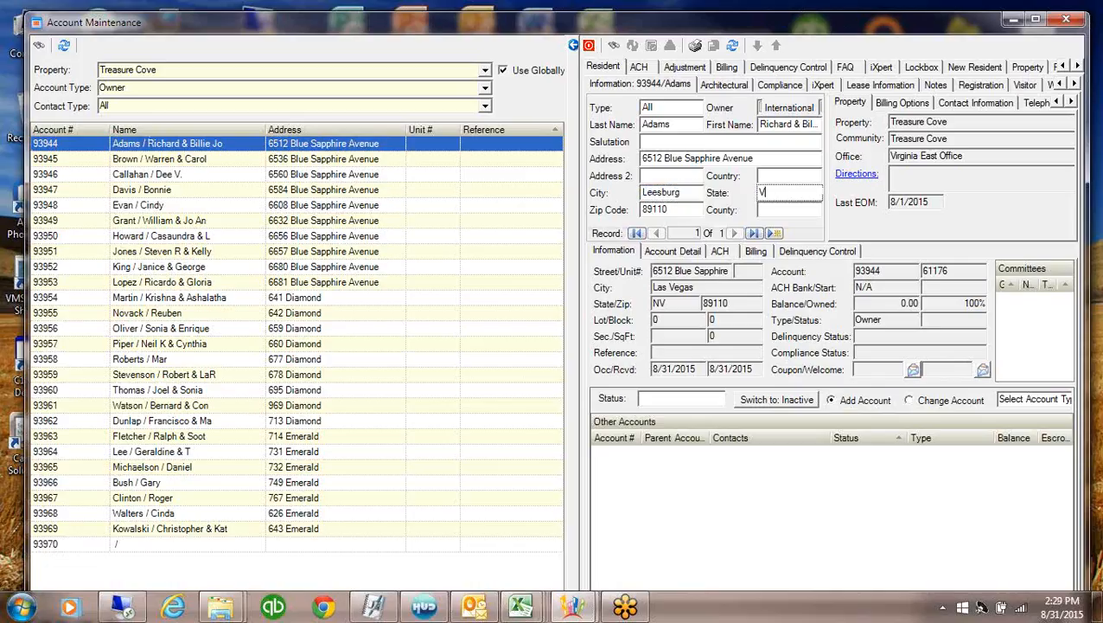
pyautogui.doubleClick(684, 213)
pyautogui.write('20176')
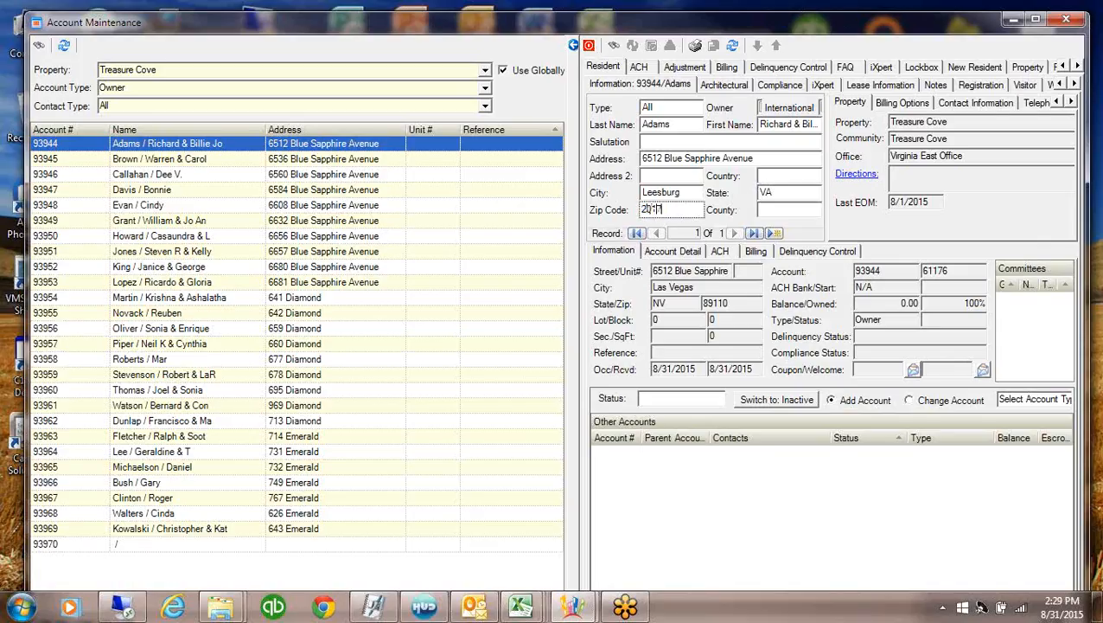
pyautogui.click(573, 45)
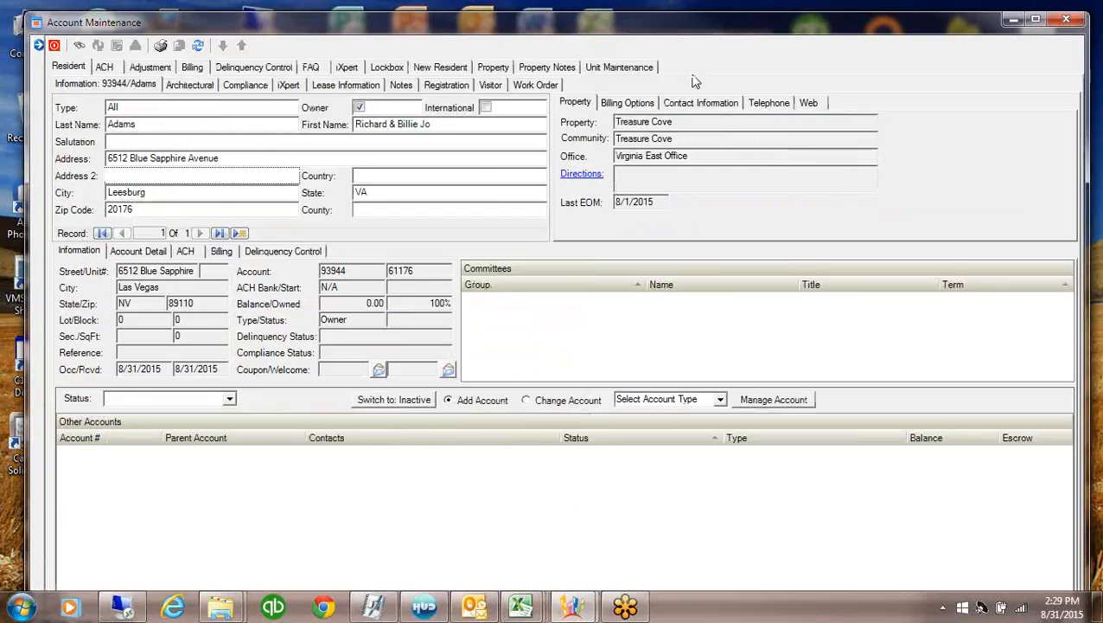
# Show Treasure Cove's units on the Unit Maintenance tab
pyautogui.click(626, 69)
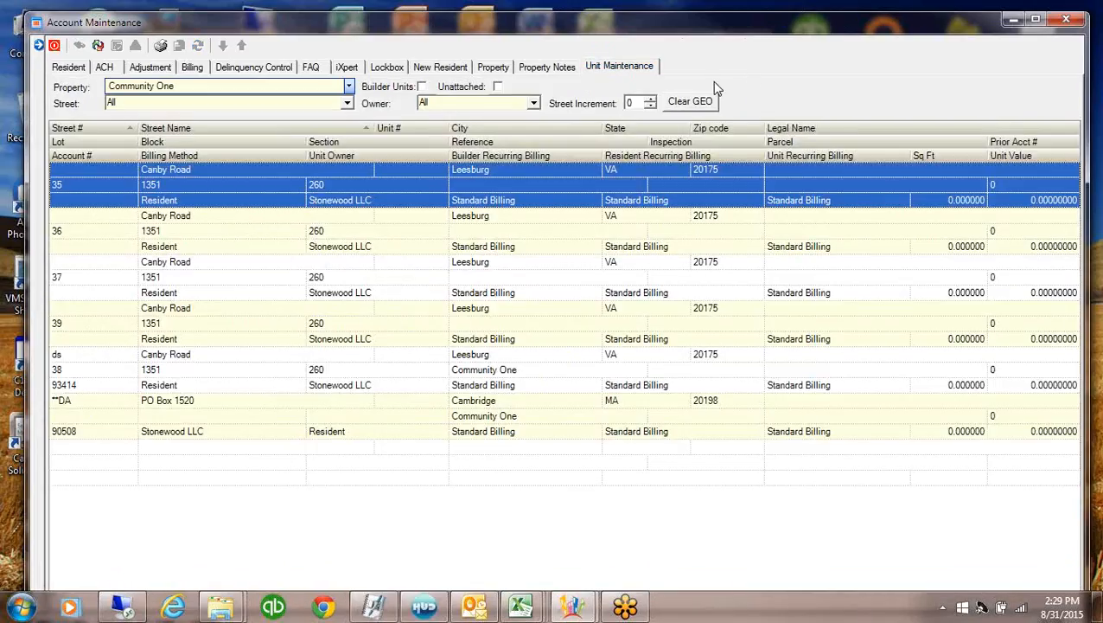
pyautogui.click(348, 85)
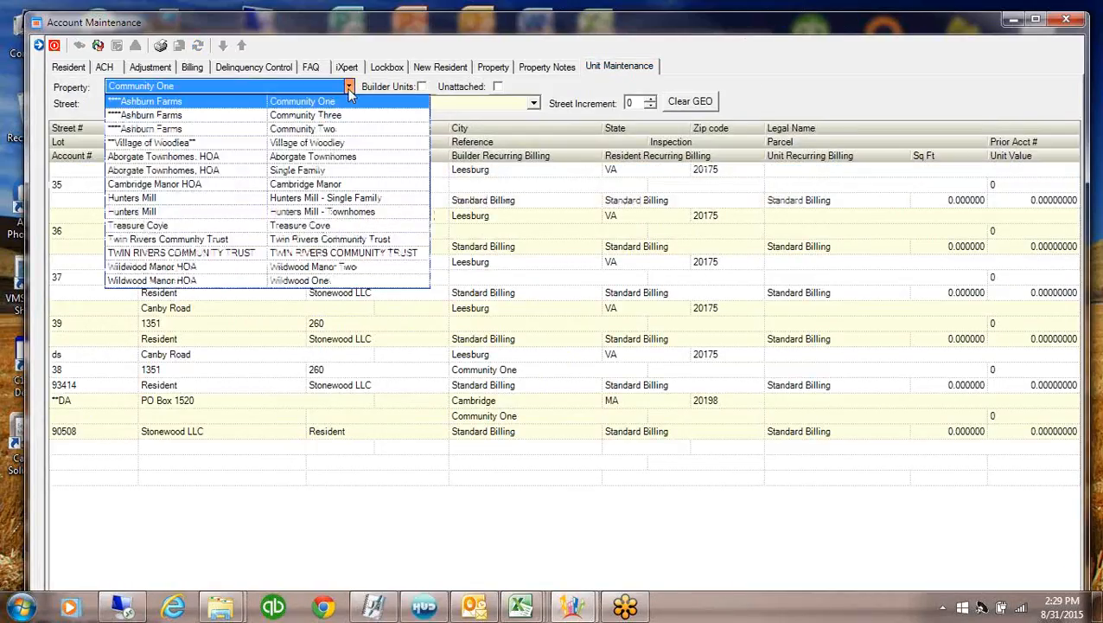
pyautogui.click(213, 225)
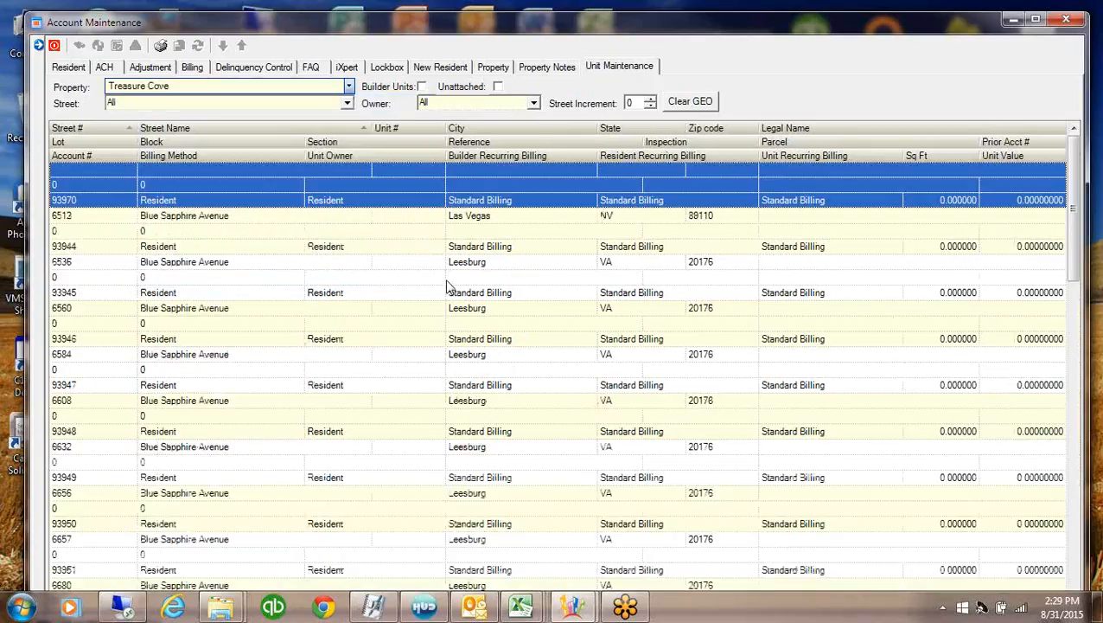
# Change the Las Vegas unit's city to Leesburg and state to VA, then select the blank top record
pyautogui.click(497, 223)
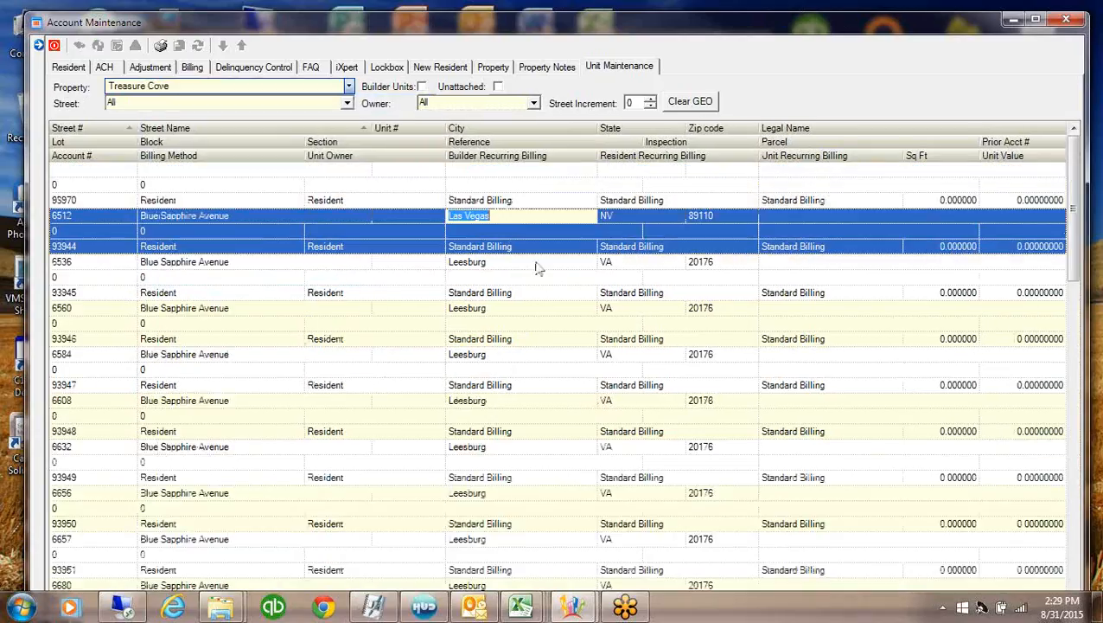
pyautogui.click(513, 220)
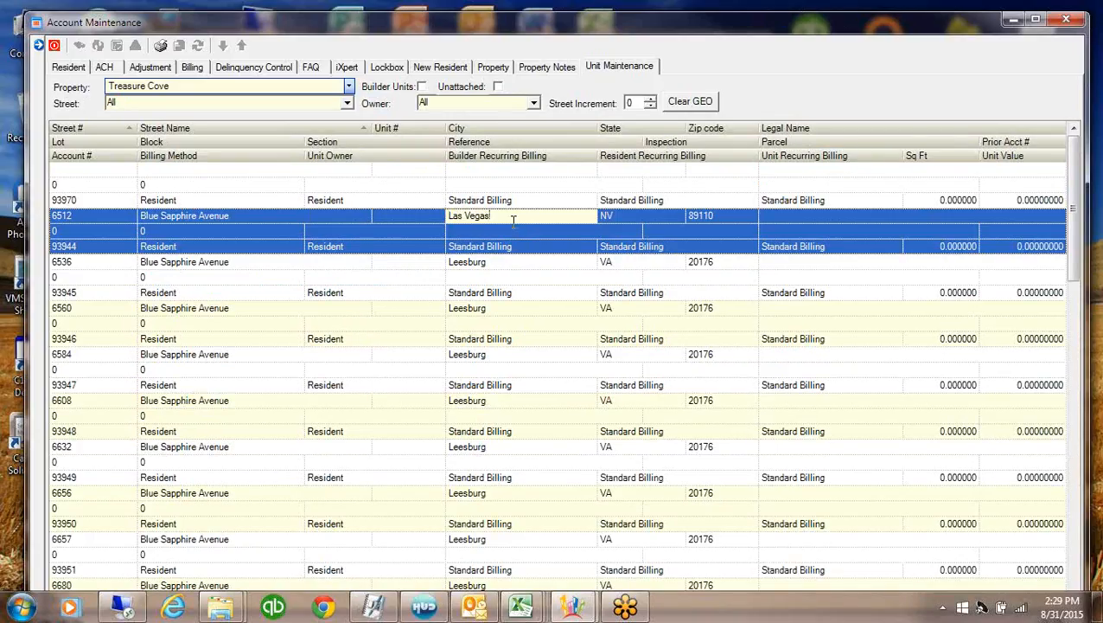
pyautogui.press('BackSpace')
pyautogui.press('BackSpace')
pyautogui.press('BackSpace')
pyautogui.press('BackSpace')
pyautogui.press('BackSpace')
pyautogui.press('BackSpace')
pyautogui.press('BackSpace')
pyautogui.press('BackSpace')
pyautogui.press('BackSpace')
pyautogui.write('Leesburg')
pyautogui.press('Tab')
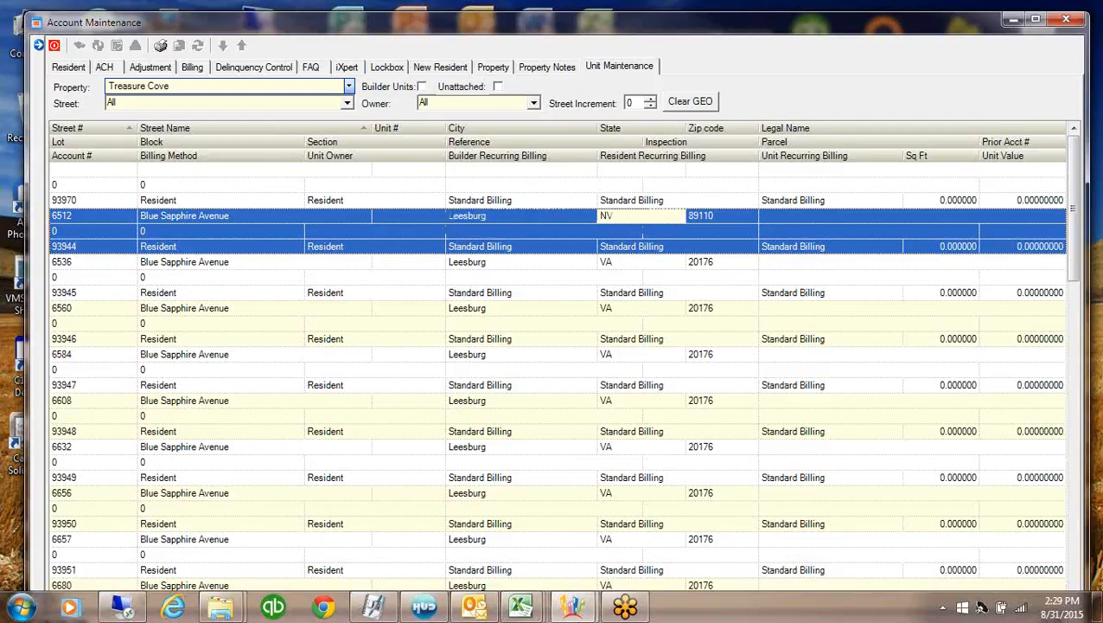
pyautogui.press('BackSpace')
pyautogui.press('BackSpace')
pyautogui.write('VA')
pyautogui.click(253, 203)
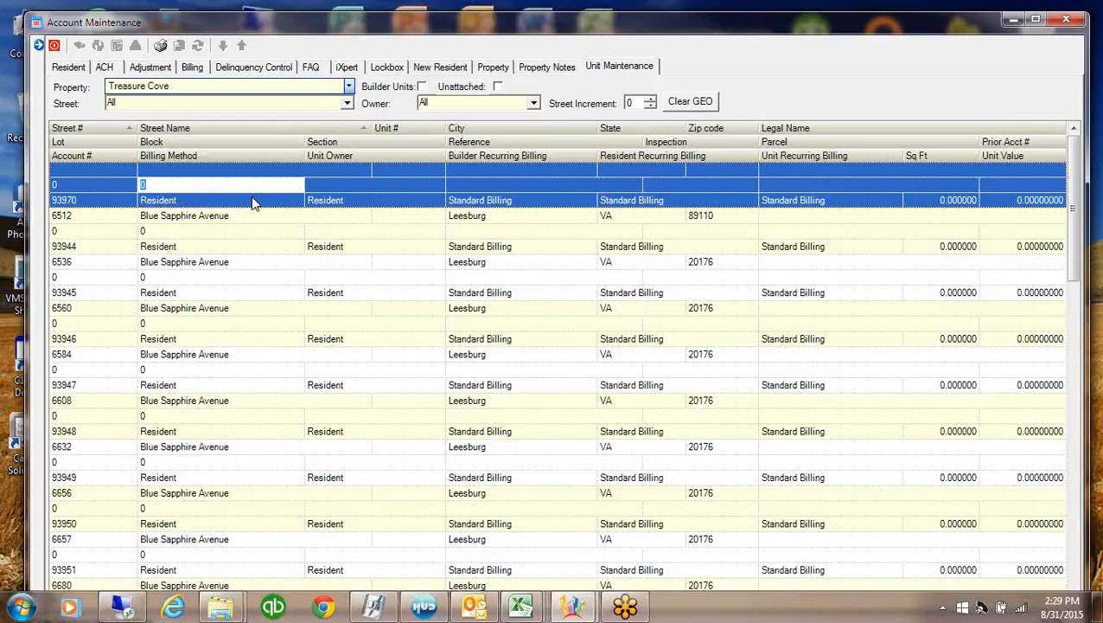
pyautogui.click(246, 232)
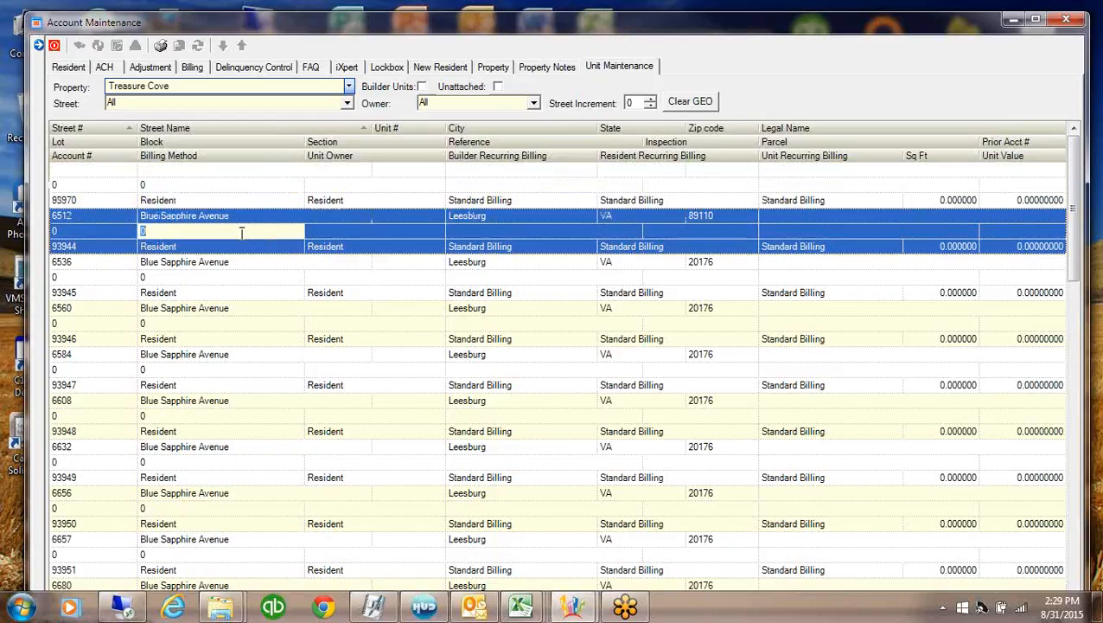
pyautogui.click(177, 182)
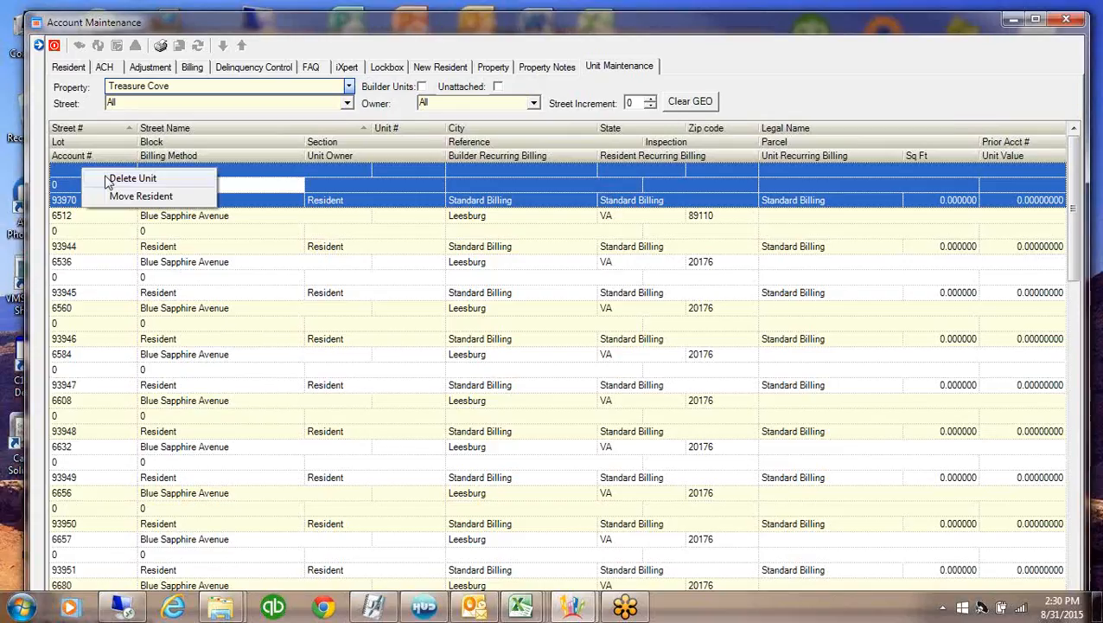
# Delete the blank unit record with Delete Unit and confirm Yes
pyautogui.click(112, 178)
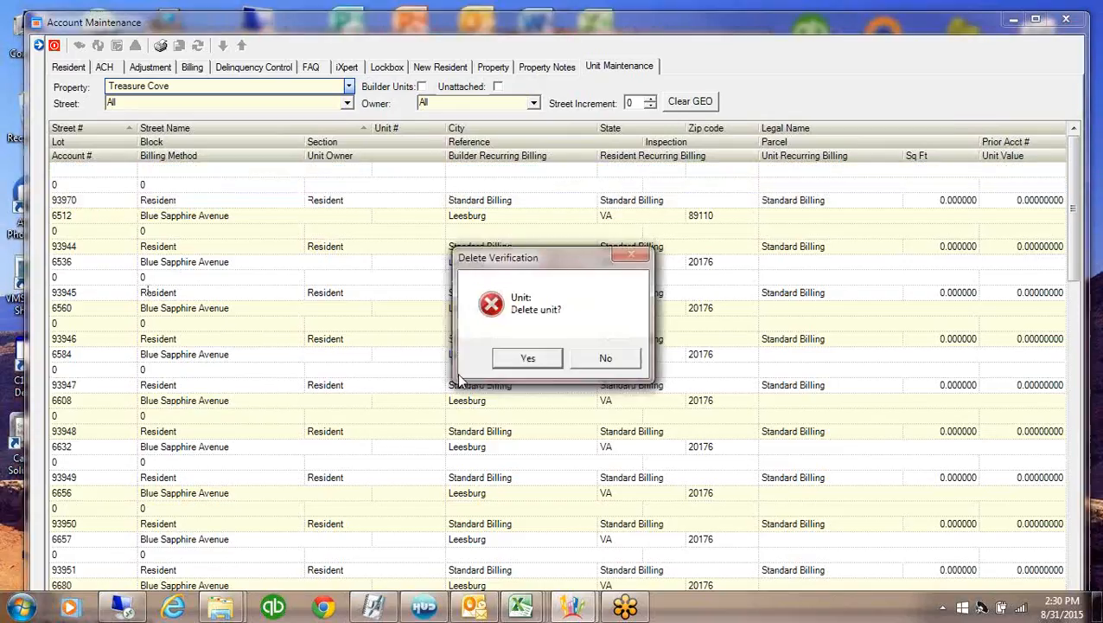
pyautogui.click(536, 357)
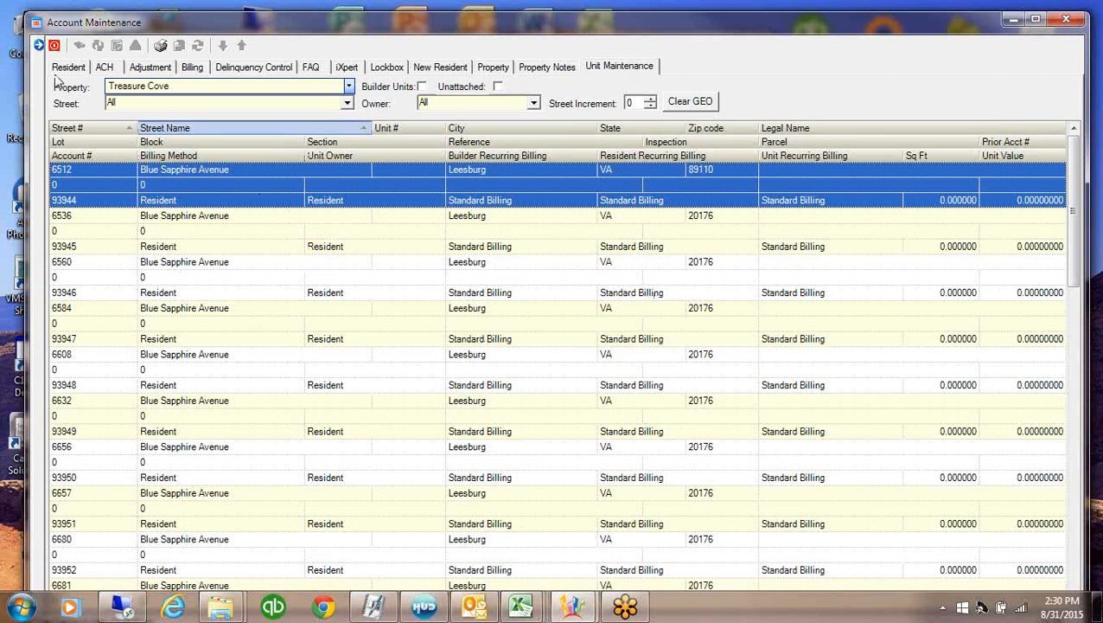
# Show and refresh the owner account list, reset the property to Treasure Cove, and select account 93959
pyautogui.click(38, 45)
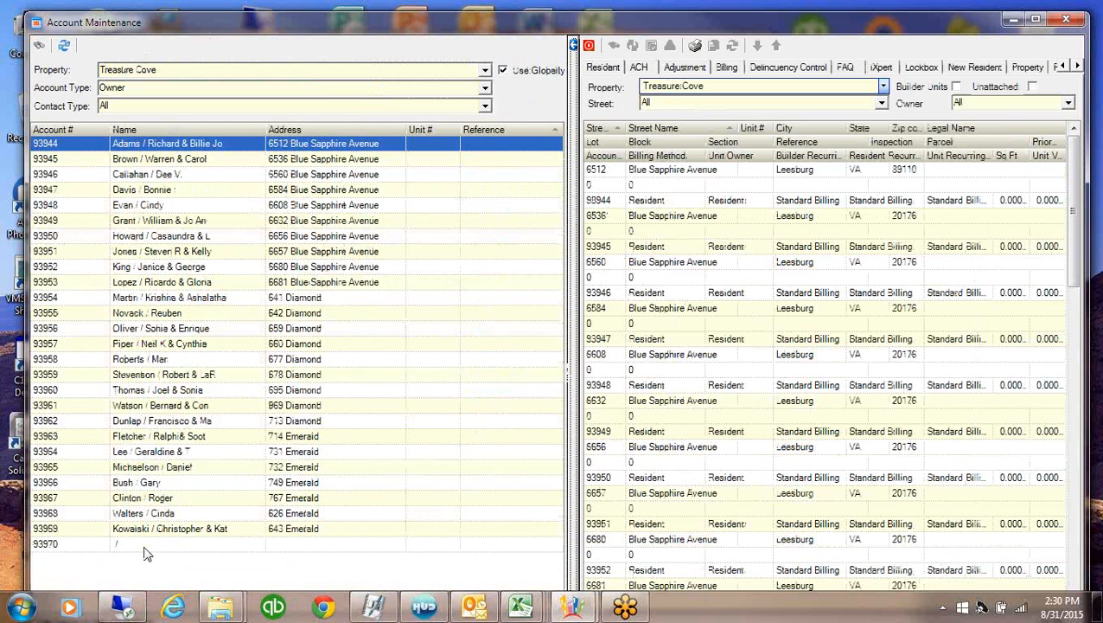
pyautogui.click(63, 45)
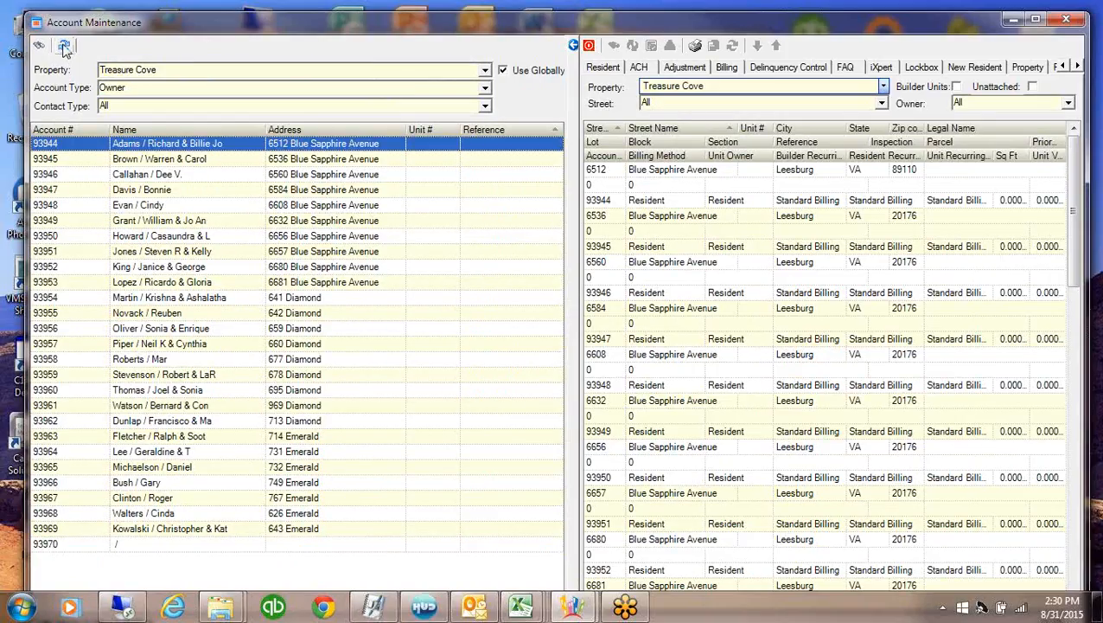
pyautogui.click(485, 69)
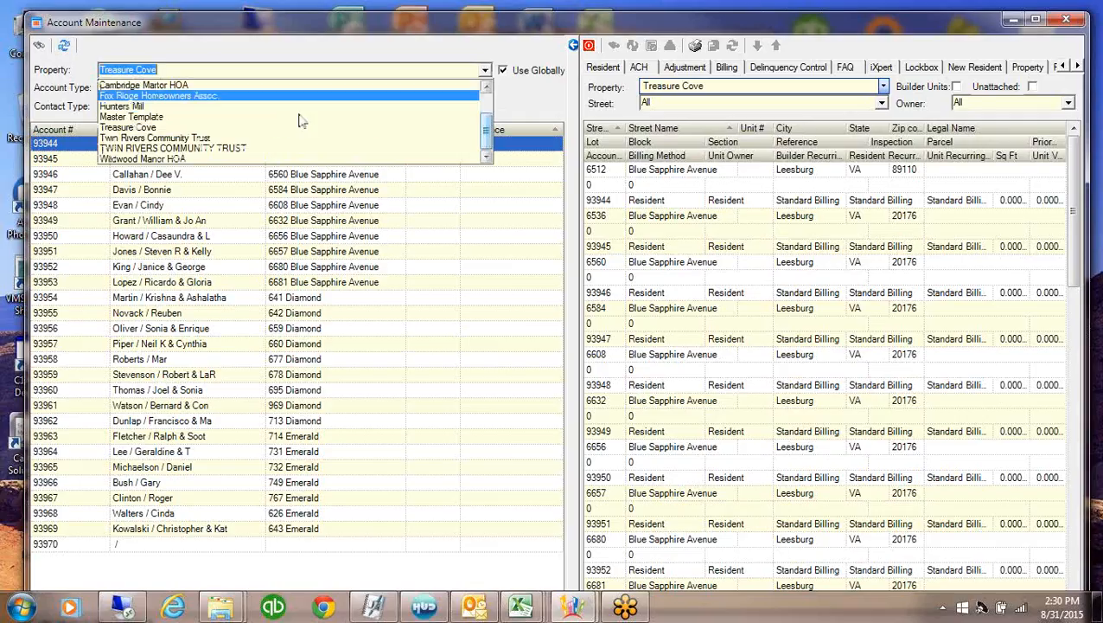
pyautogui.click(195, 117)
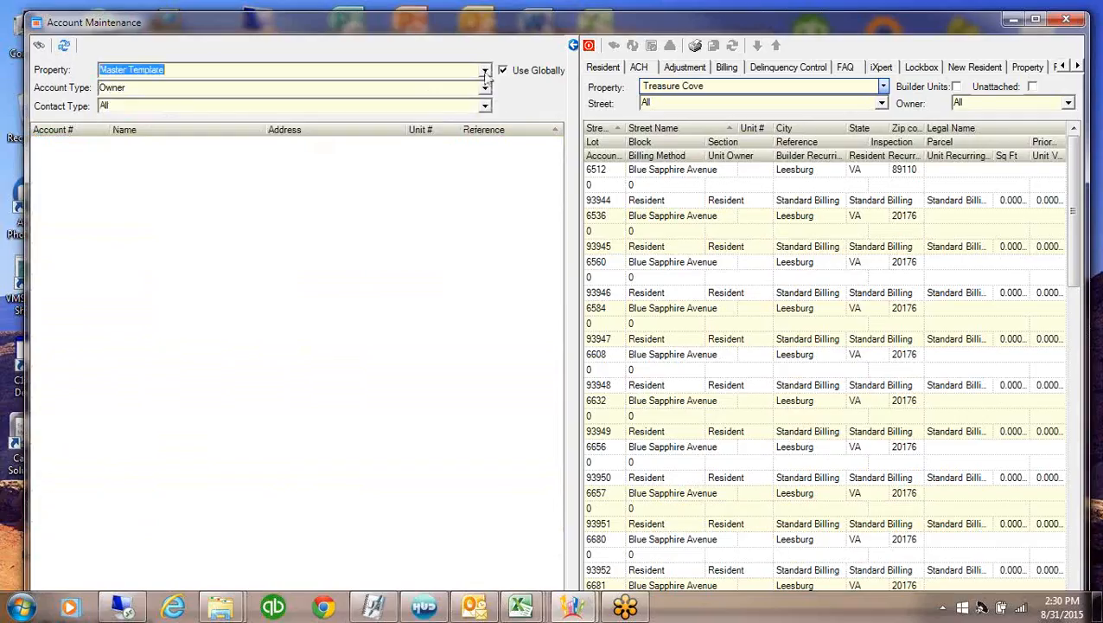
pyautogui.click(485, 71)
pyautogui.click(149, 128)
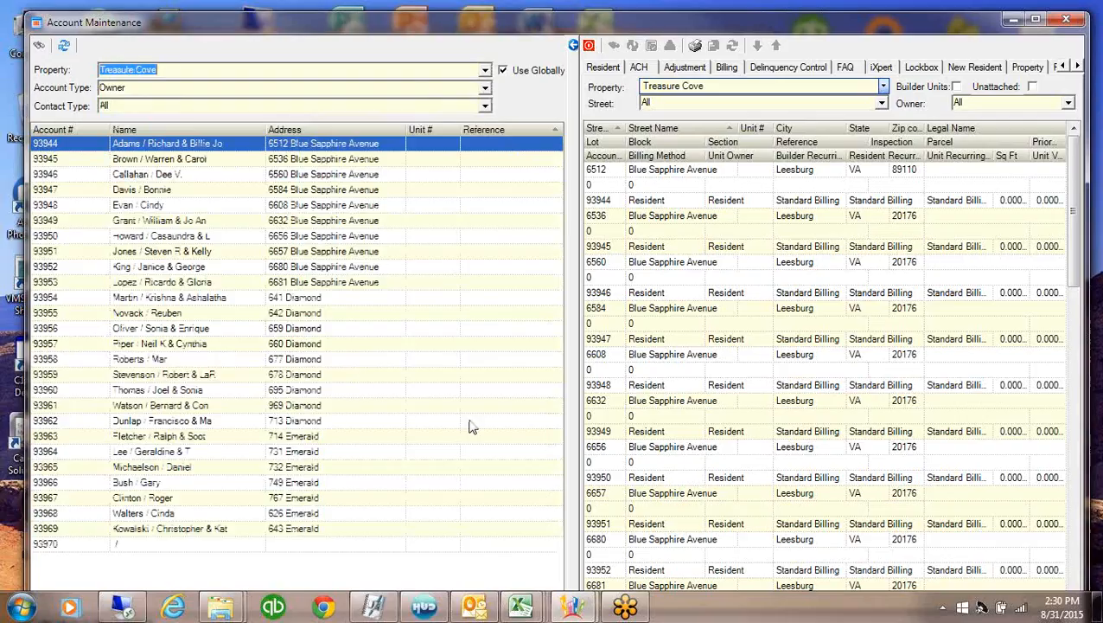
pyautogui.click(333, 375)
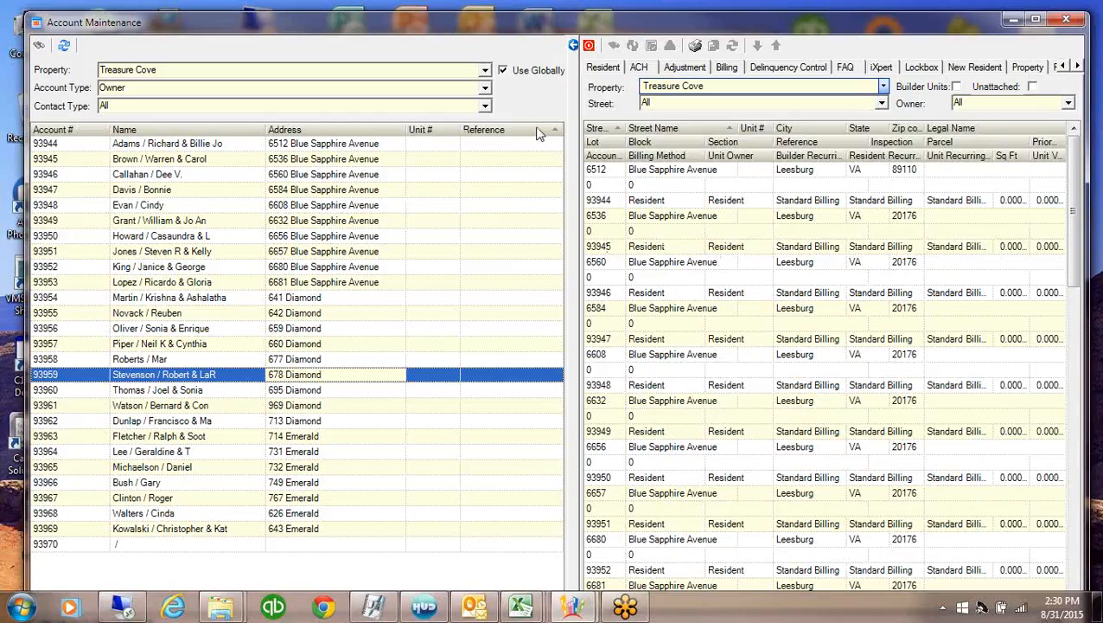
# Collapse the account list and bring the ARBeginBal spreadsheet forward
pyautogui.click(573, 46)
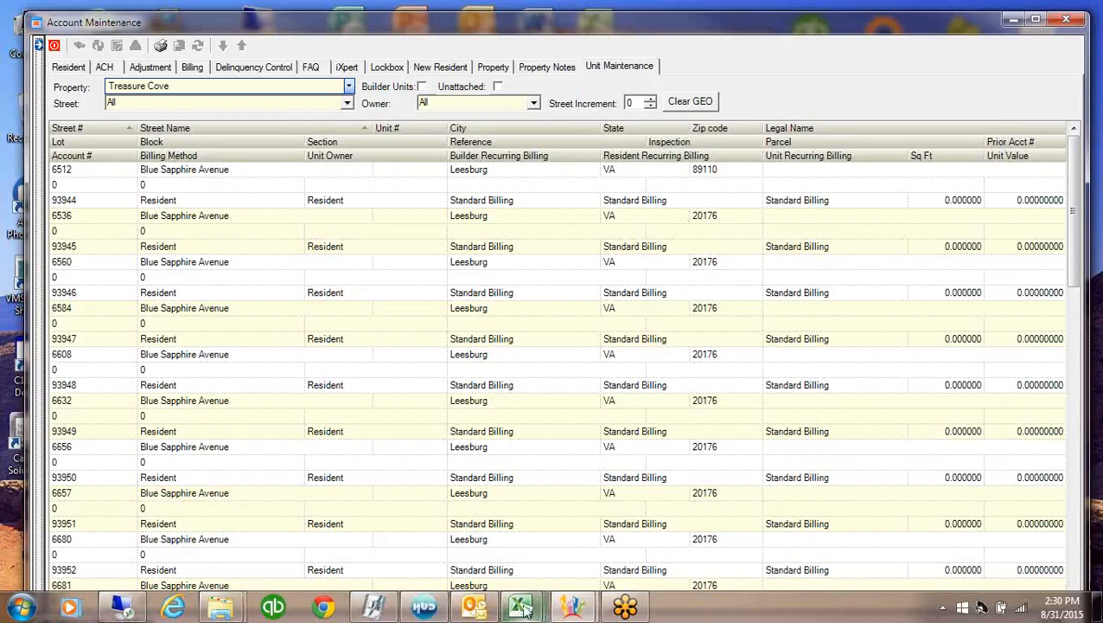
pyautogui.moveTo(525, 609)
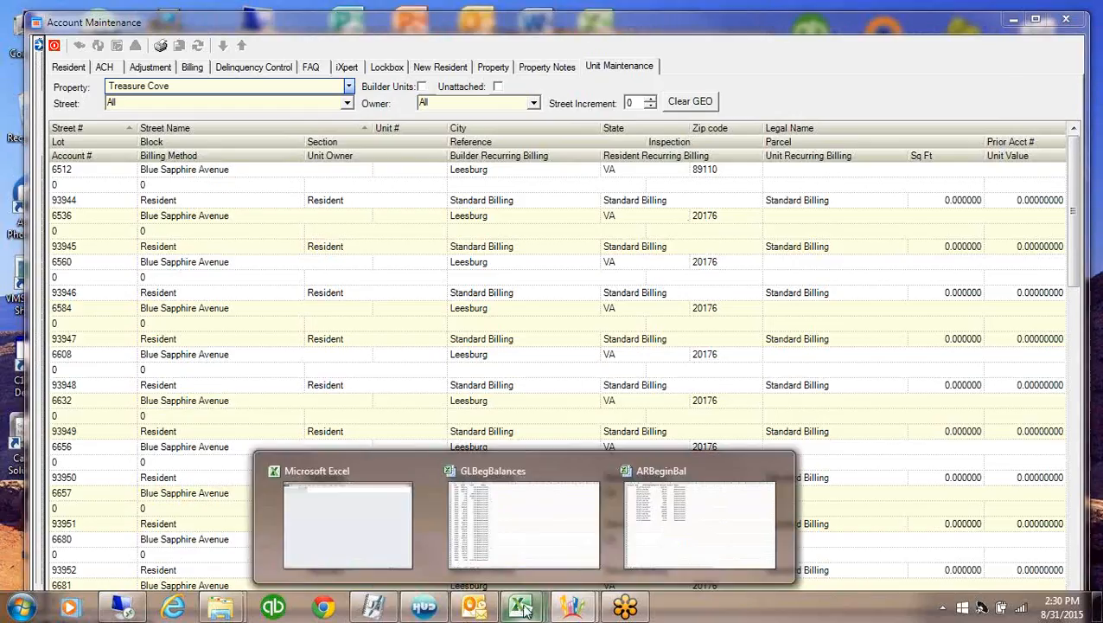
pyautogui.click(729, 542)
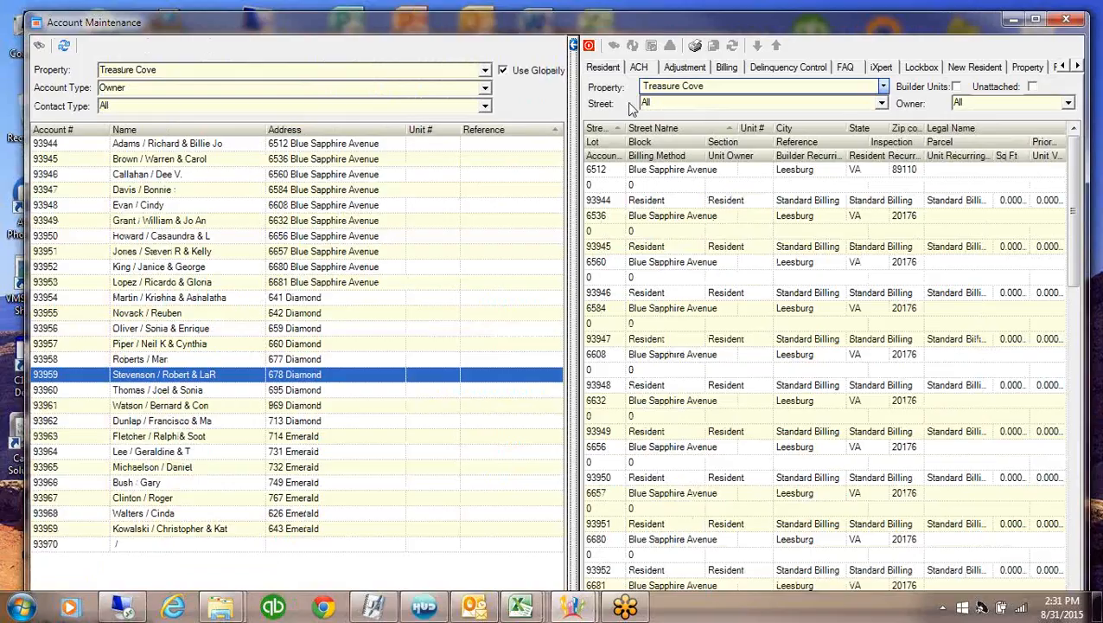
# Create a Treasure Cove adjustment batch dated 08/31/15 from the Batches list, then select account 93944
pyautogui.click(684, 67)
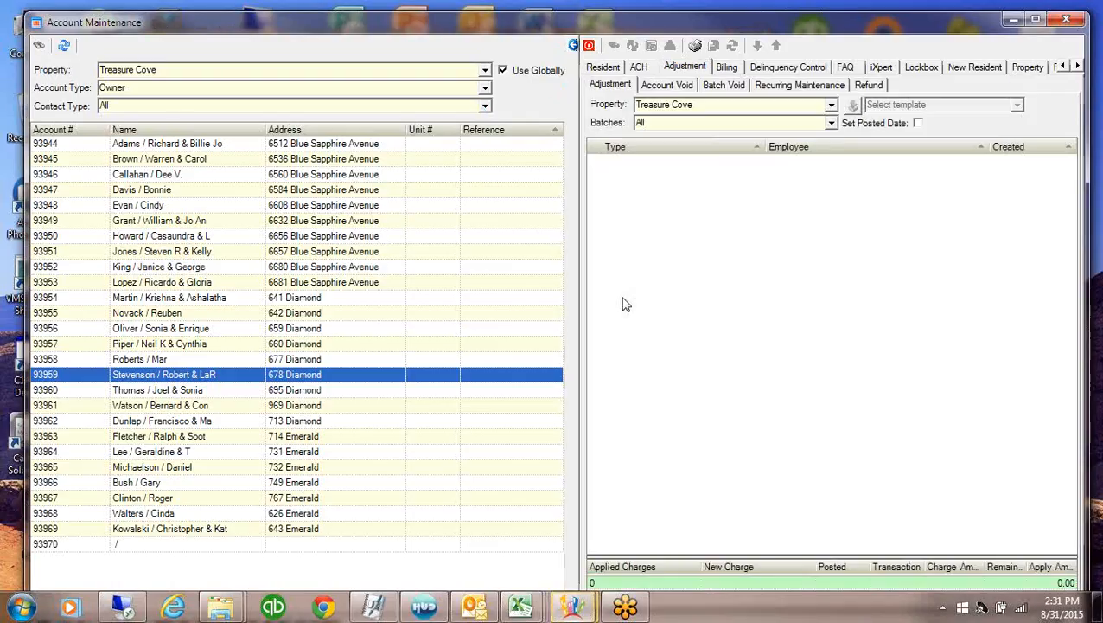
pyautogui.click(648, 123)
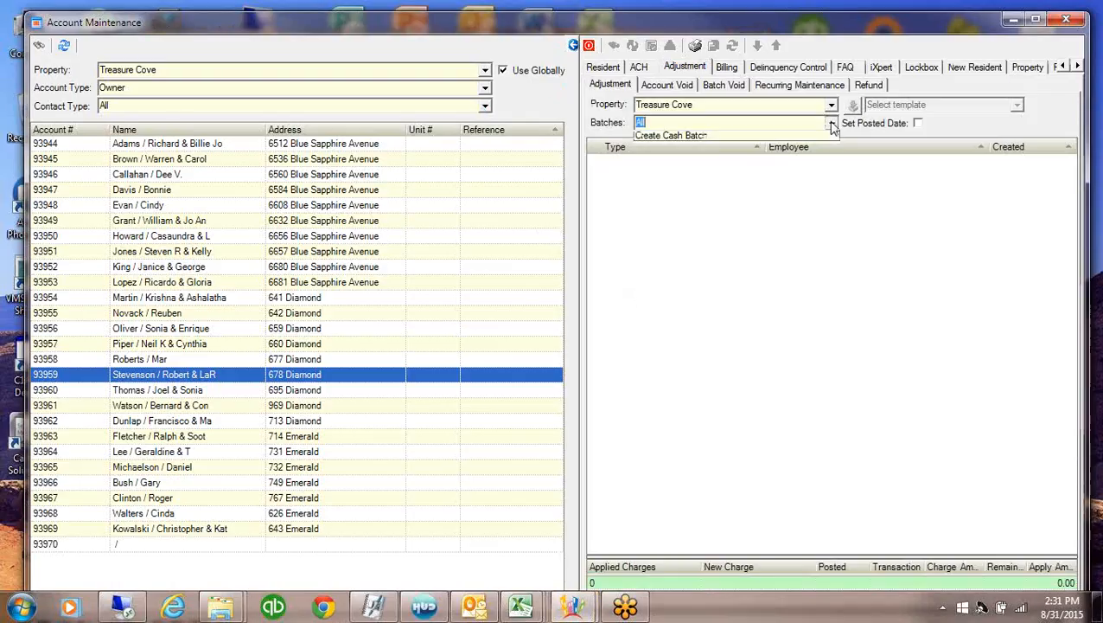
pyautogui.click(657, 149)
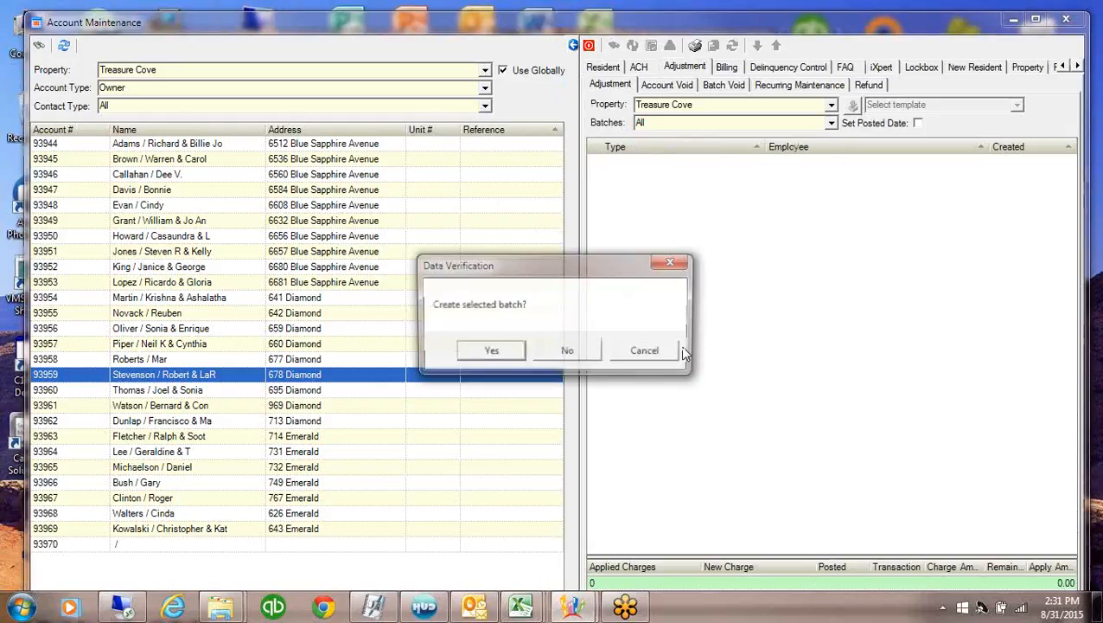
pyautogui.click(489, 353)
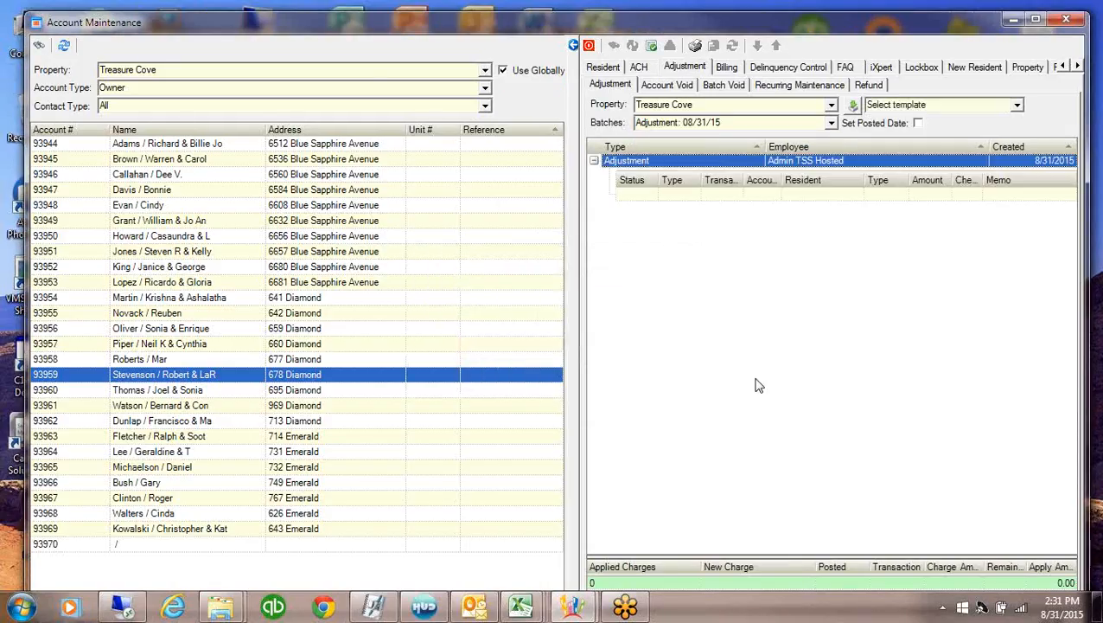
pyautogui.click(174, 144)
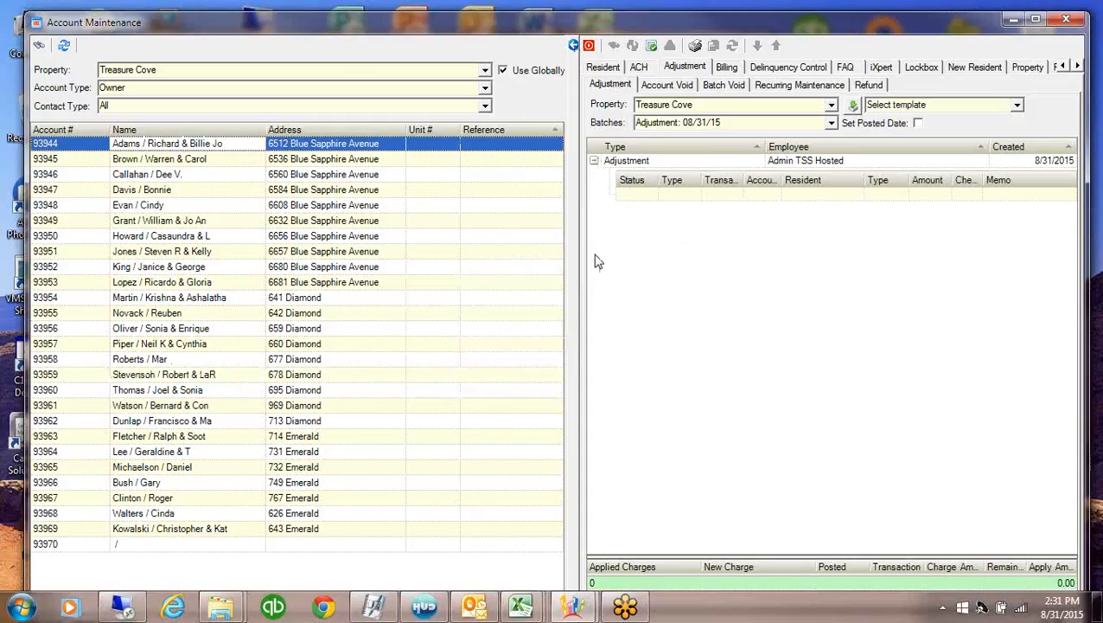
# Add account 93944 as an Assessment line of 120.00 with memo 'Balance Forward'
pyautogui.moveTo(346, 141); pyautogui.dragTo(749, 201)
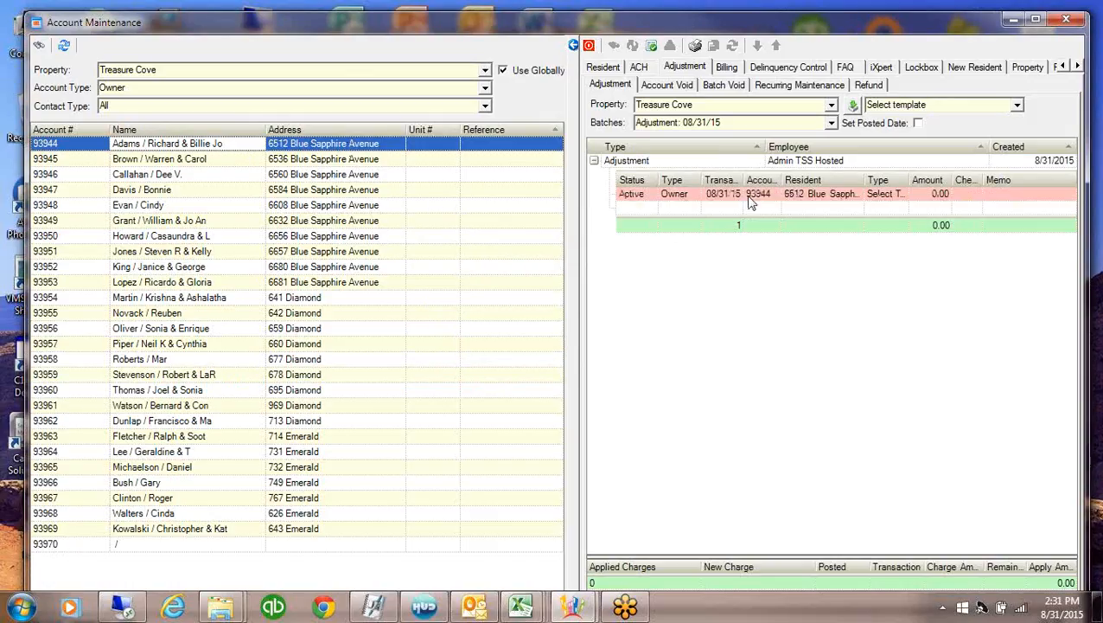
pyautogui.click(904, 195)
pyautogui.click(904, 195)
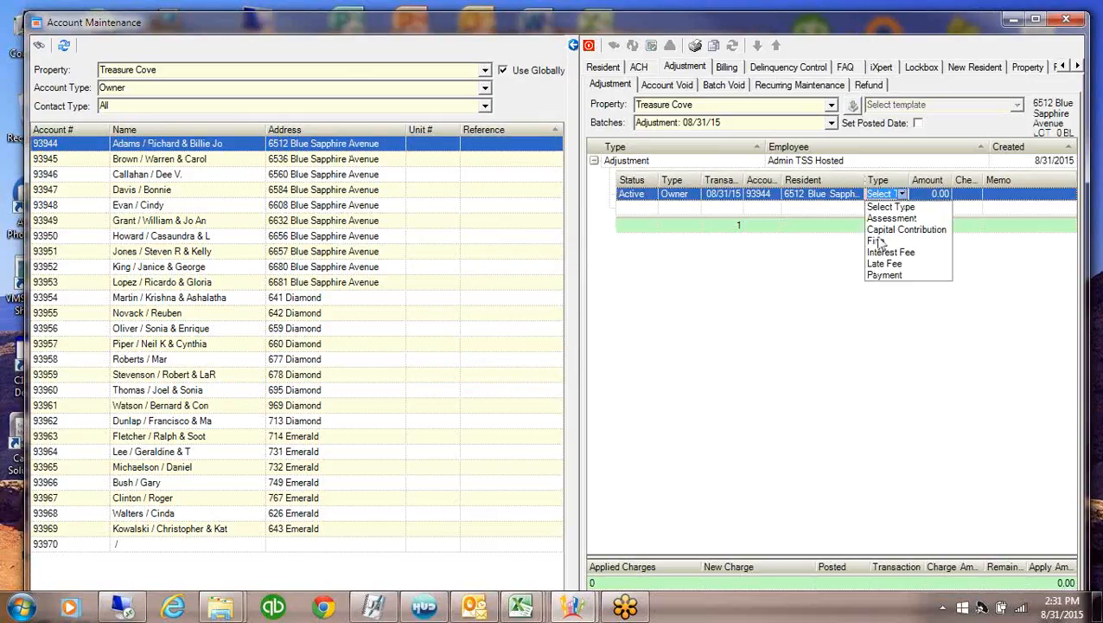
pyautogui.click(887, 218)
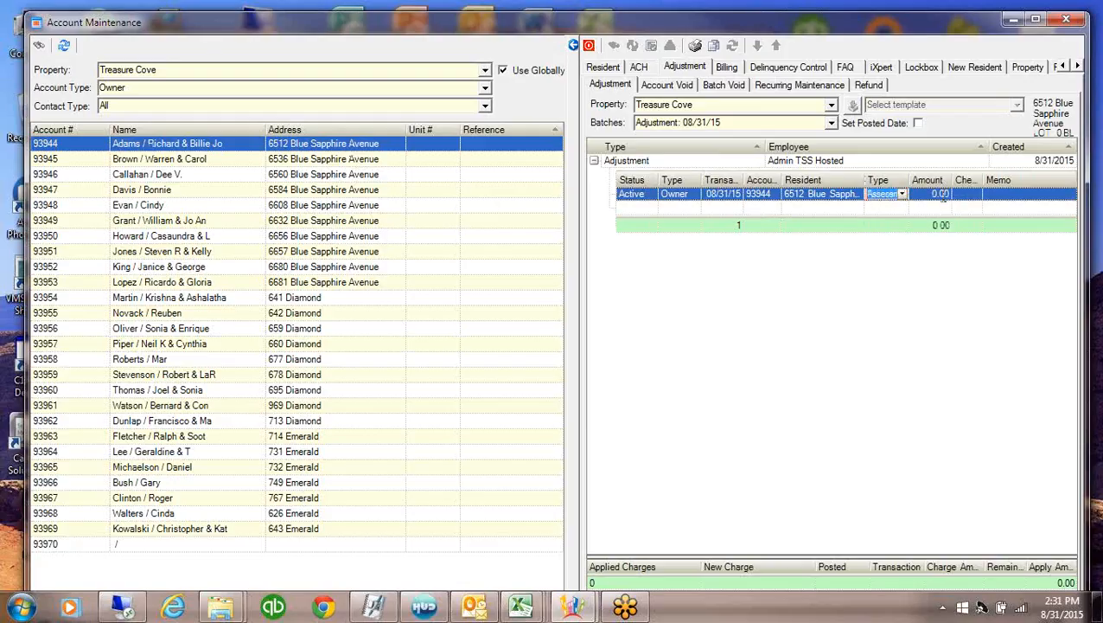
pyautogui.click(945, 194)
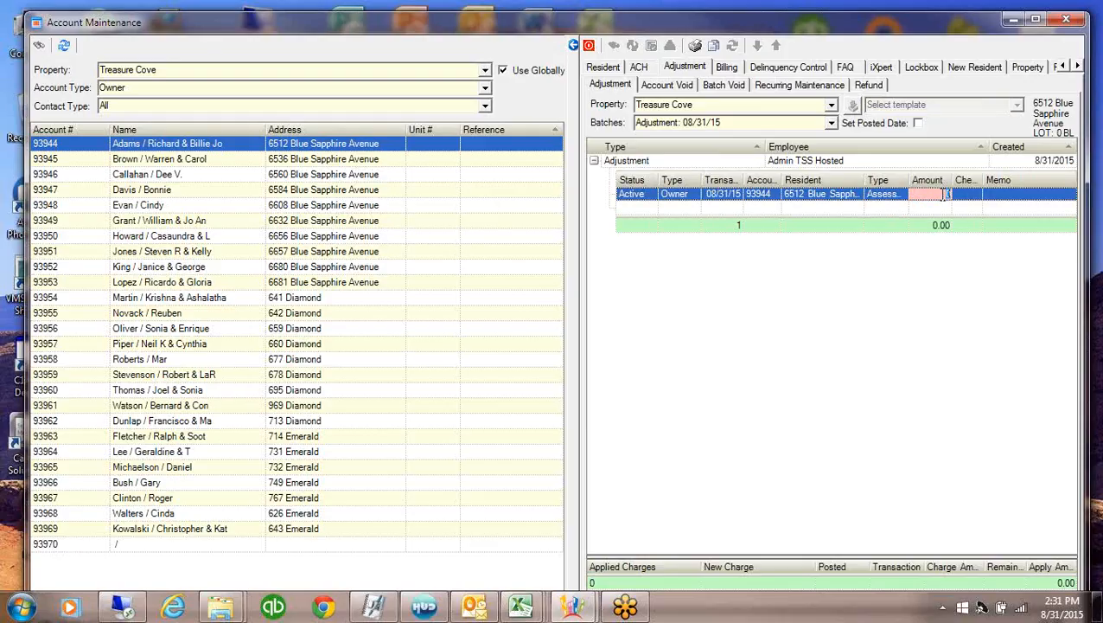
pyautogui.write('120')
pyautogui.press('Tab')
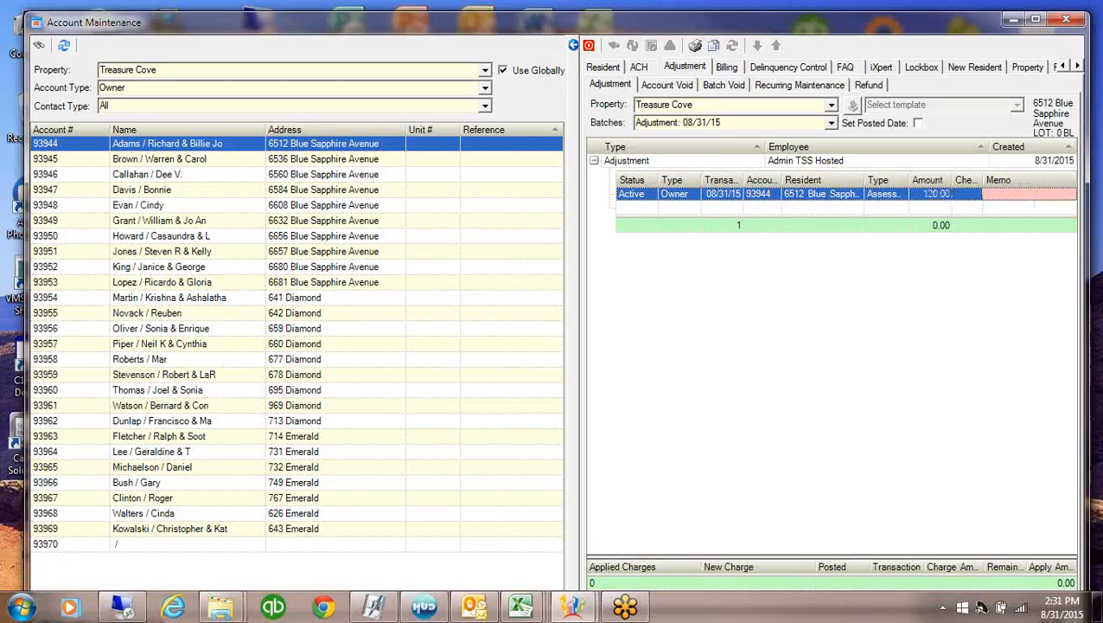
pyautogui.write('BAlan')
pyautogui.press('BackSpace')
pyautogui.press('BackSpace')
pyautogui.press('BackSpace')
pyautogui.press('BackSpace')
pyautogui.write('Balance Forward')
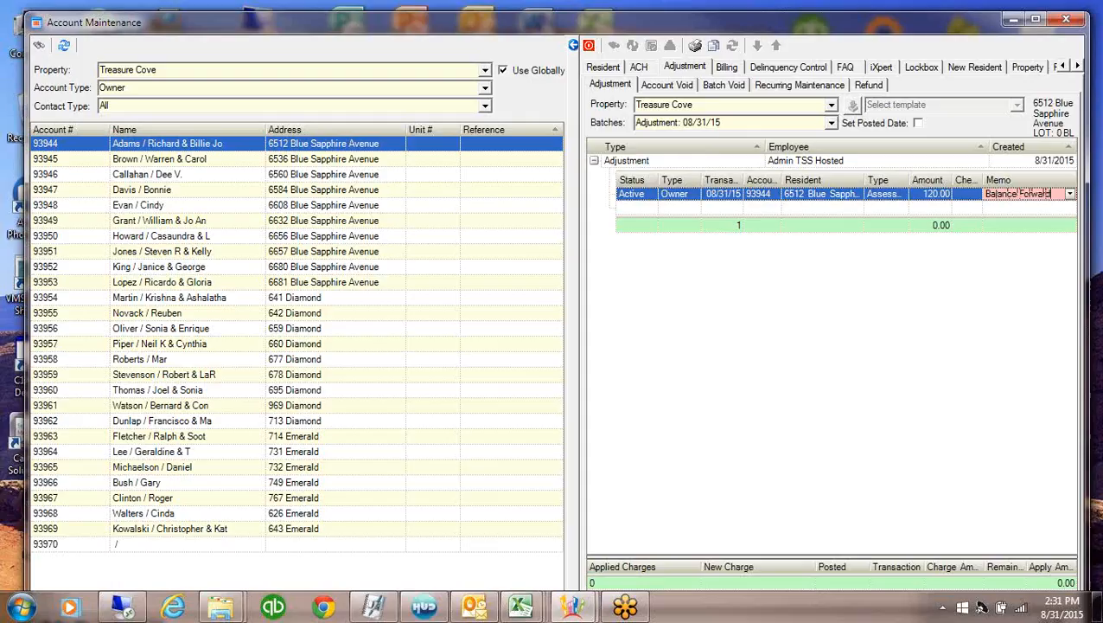
pyautogui.press('Return')
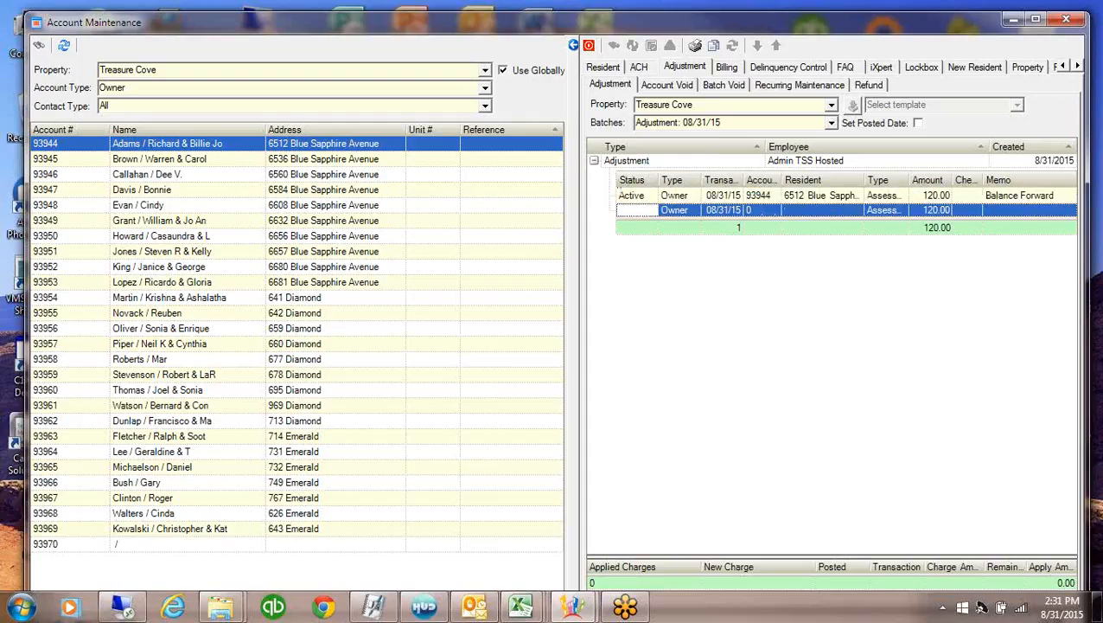
# Add a second account 93944 line as a 10.00 Late Fee
pyautogui.click(754, 211)
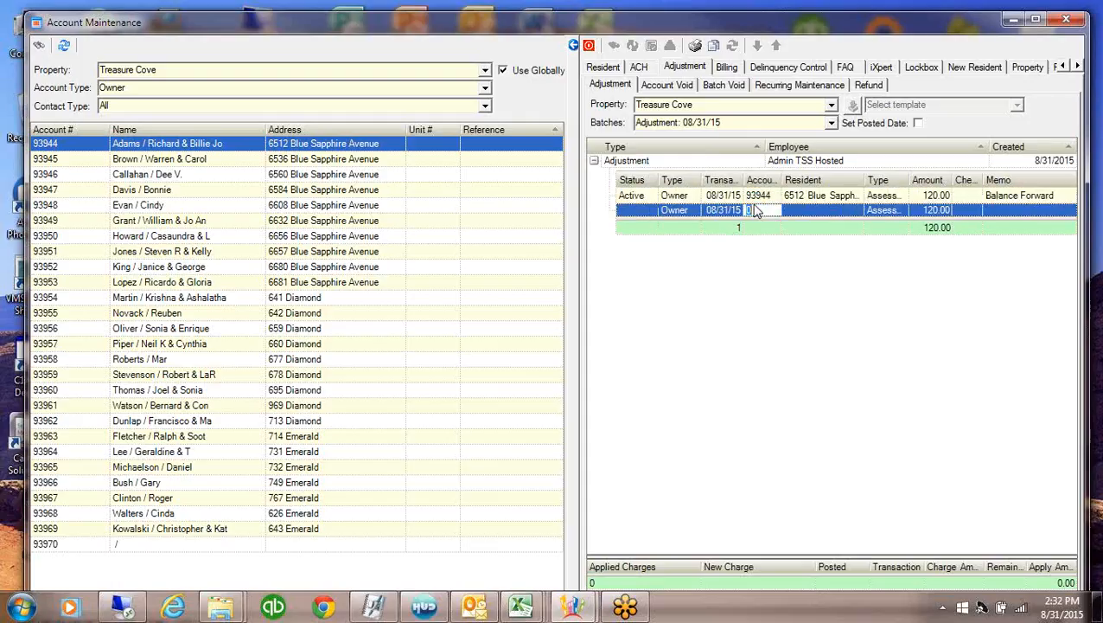
pyautogui.write('93')
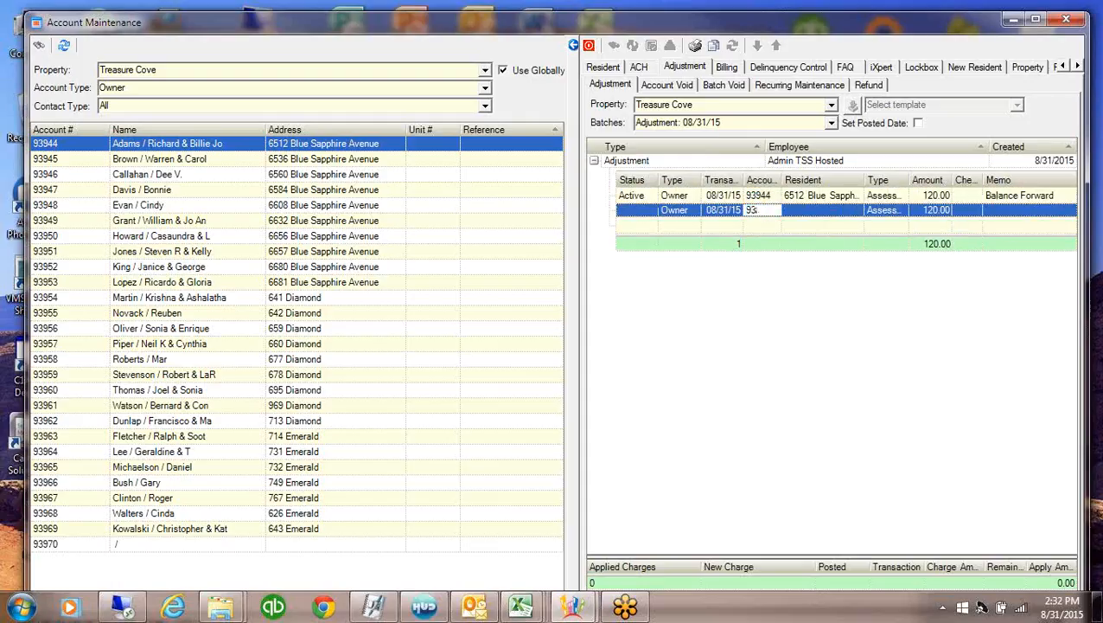
pyautogui.write('944')
pyautogui.press('Tab')
pyautogui.press('Tab')
pyautogui.write('L')
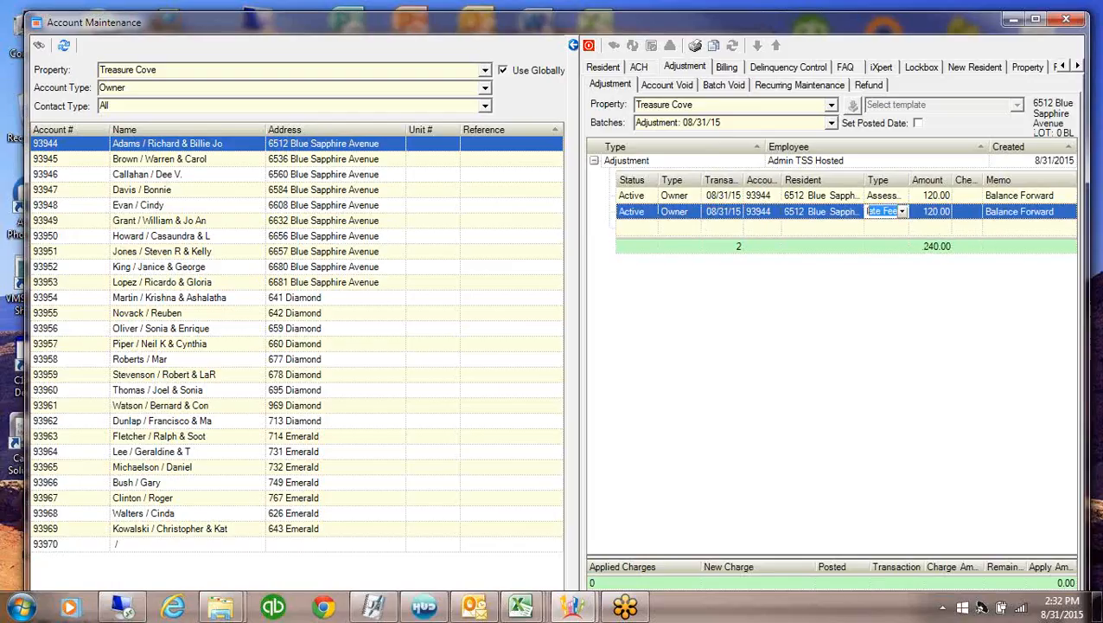
pyautogui.press('Tab')
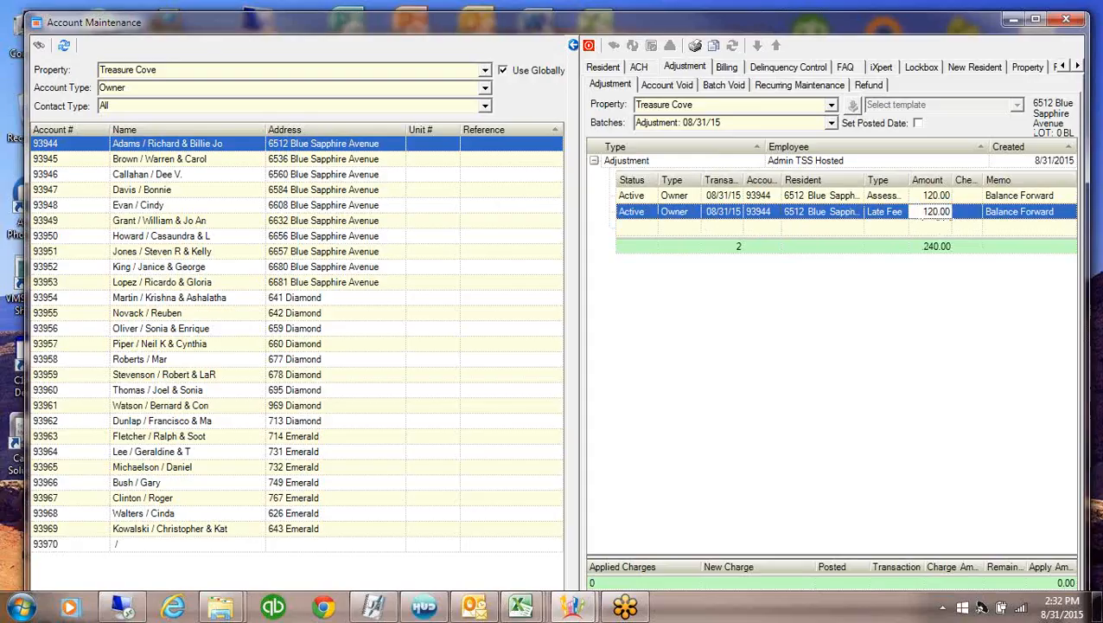
pyautogui.write('10')
pyautogui.press('Tab')
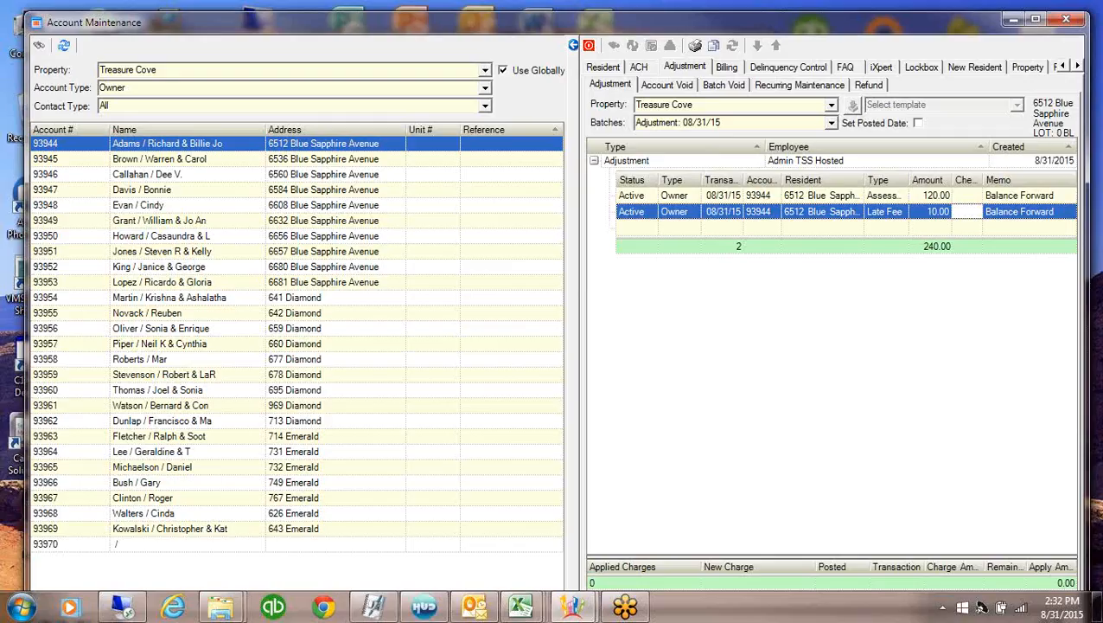
# Place the ARBeginBal workbook beside the account list, delete rows 7 and 8, and review the posting codes and amounts
pyautogui.moveTo(1102, 131); pyautogui.dragTo(985, 36)
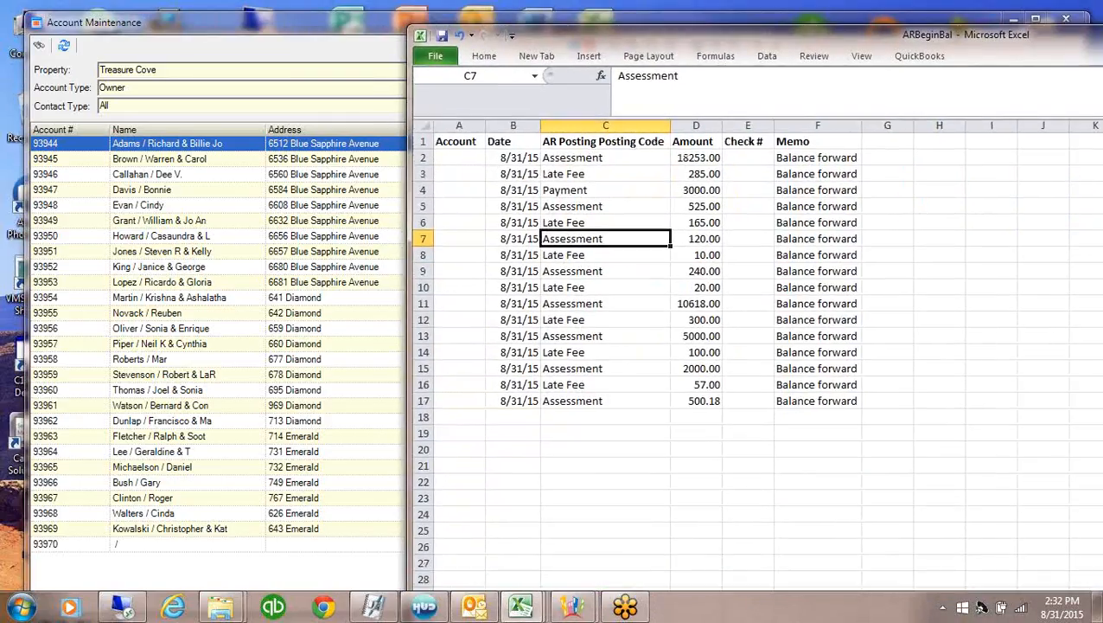
pyautogui.moveTo(430, 238); pyautogui.dragTo(431, 253)
pyautogui.rightClick(432, 252)
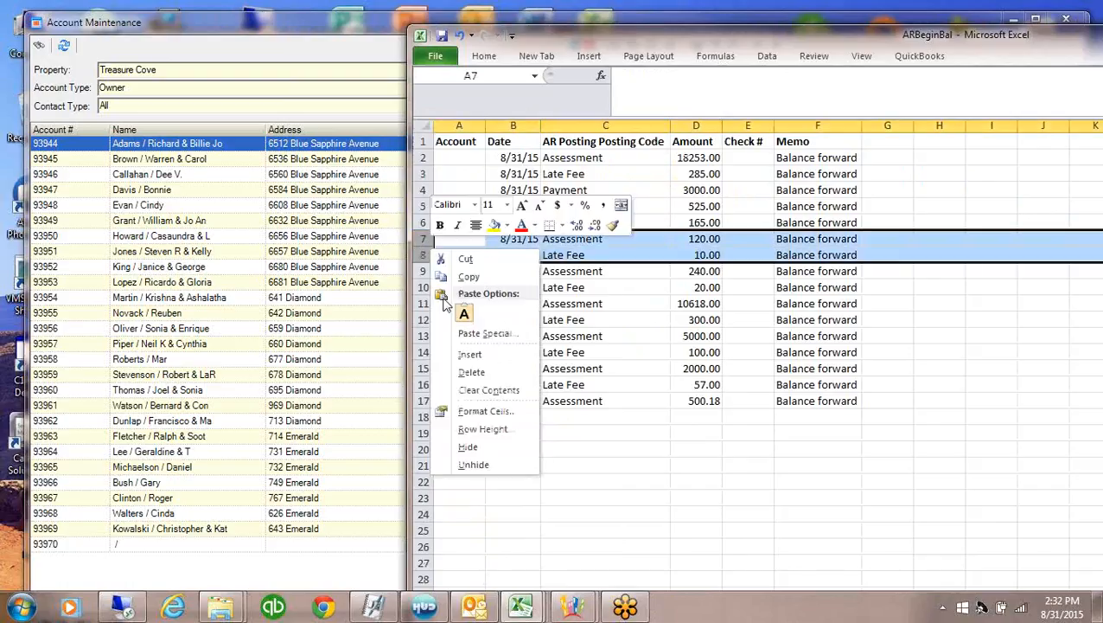
pyautogui.click(470, 372)
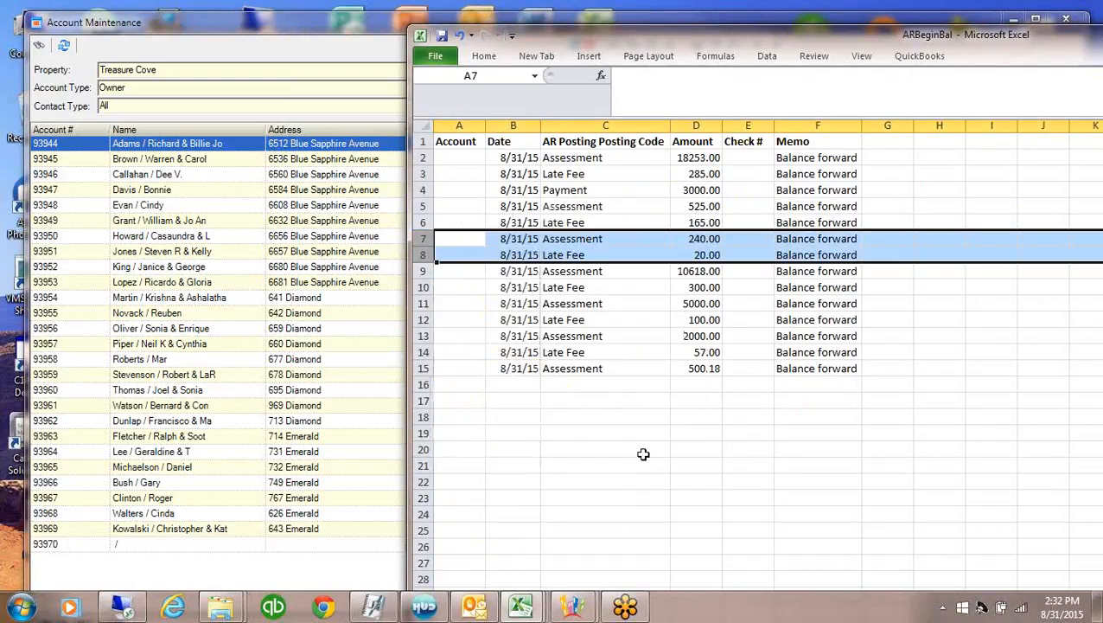
pyautogui.click(510, 158)
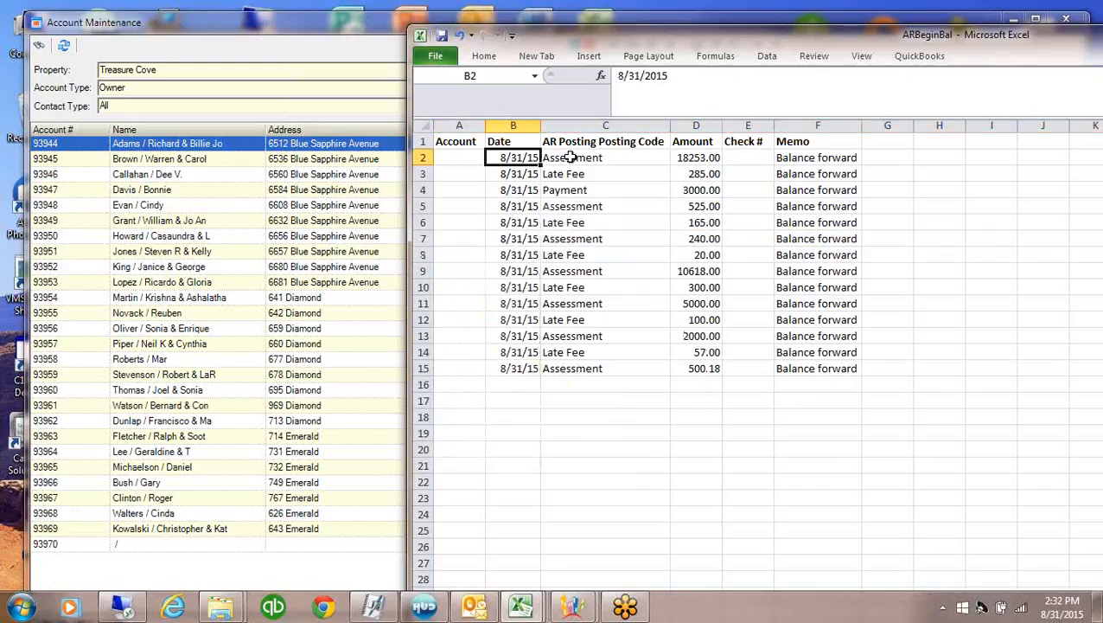
pyautogui.click(568, 372)
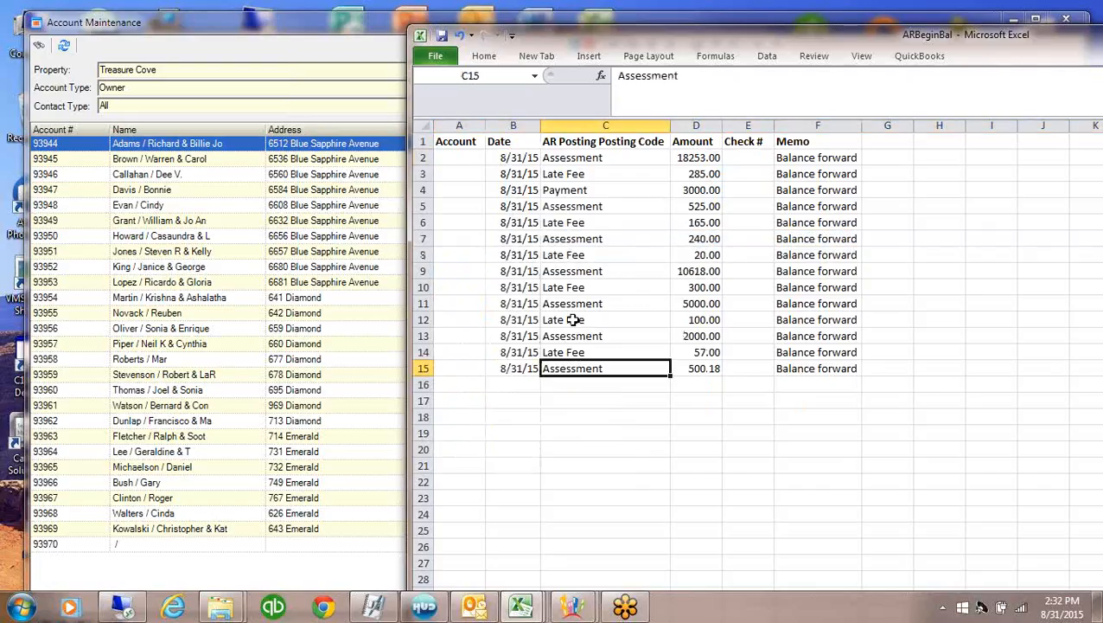
pyautogui.click(570, 157)
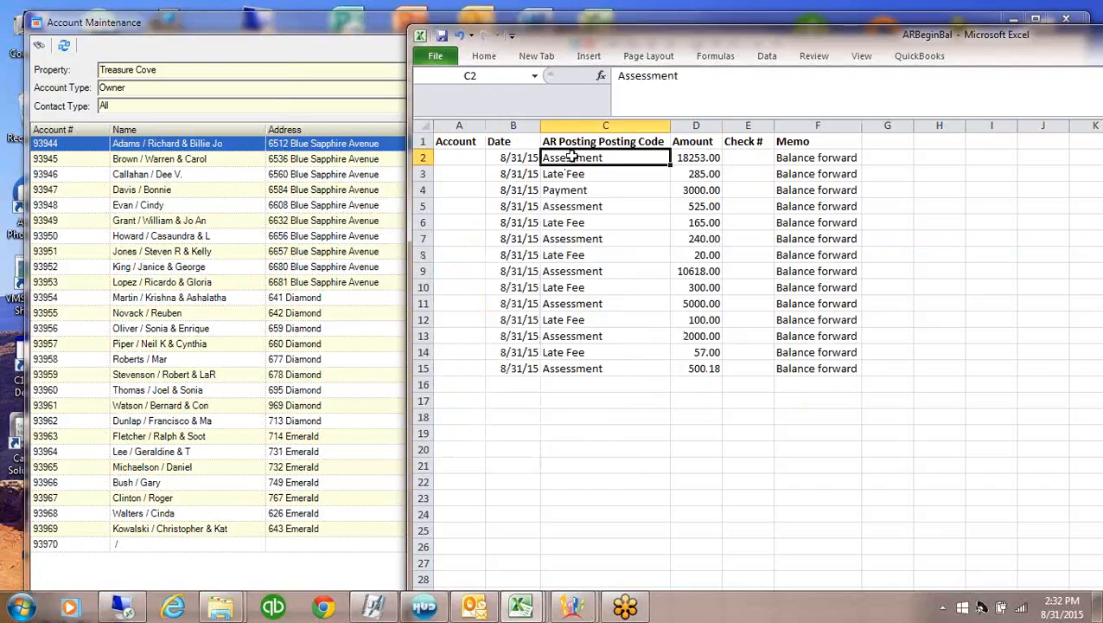
pyautogui.click(683, 157)
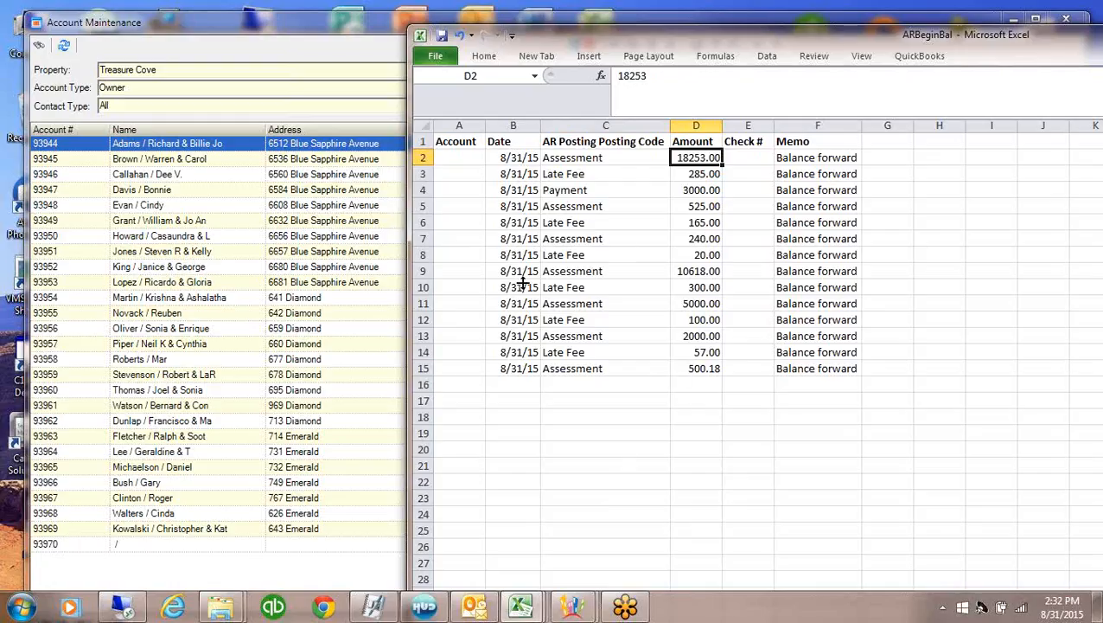
# Enter account numbers 93967, 93967, 93969, 93947, 93947, 93955 in A2–A7, correcting A7's typo
pyautogui.click(469, 162)
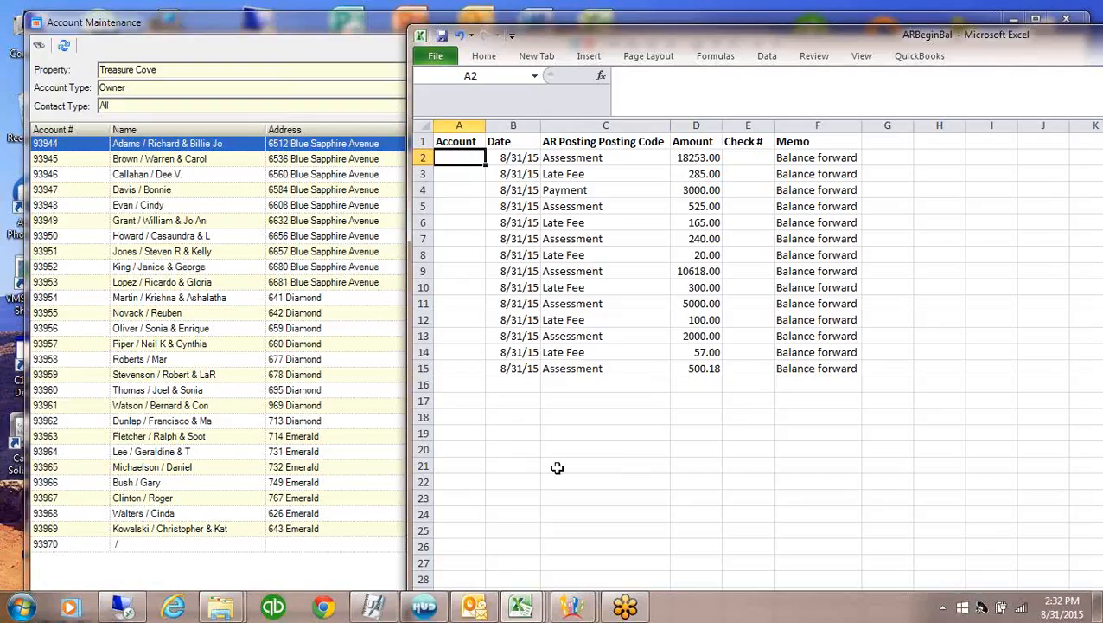
pyautogui.write('93967')
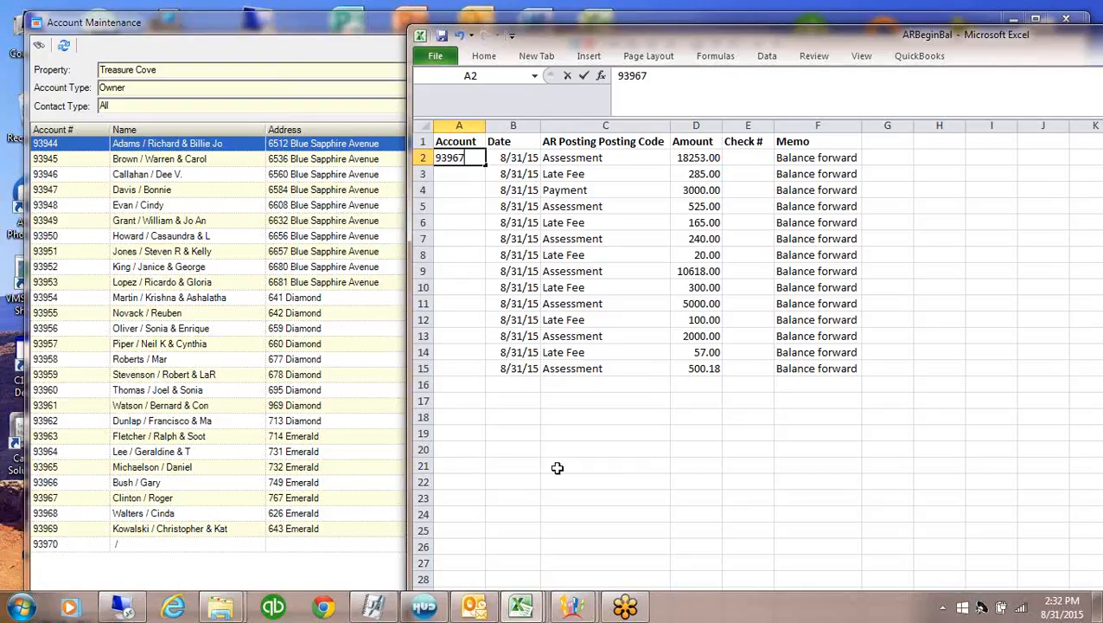
pyautogui.press('Return')
pyautogui.write('93')
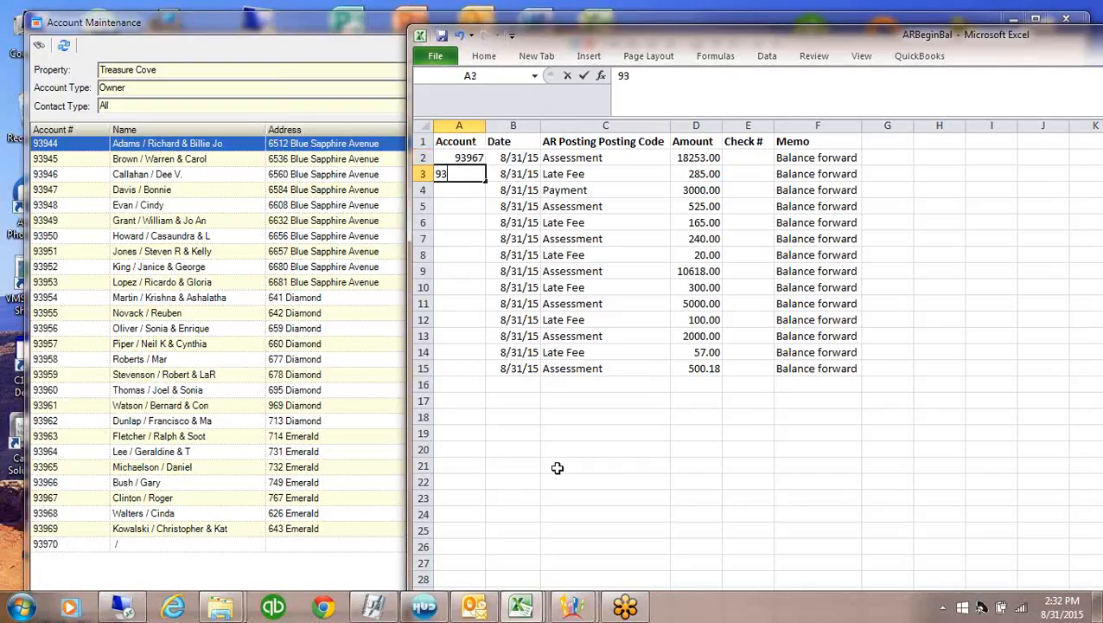
pyautogui.write('967')
pyautogui.press('Return')
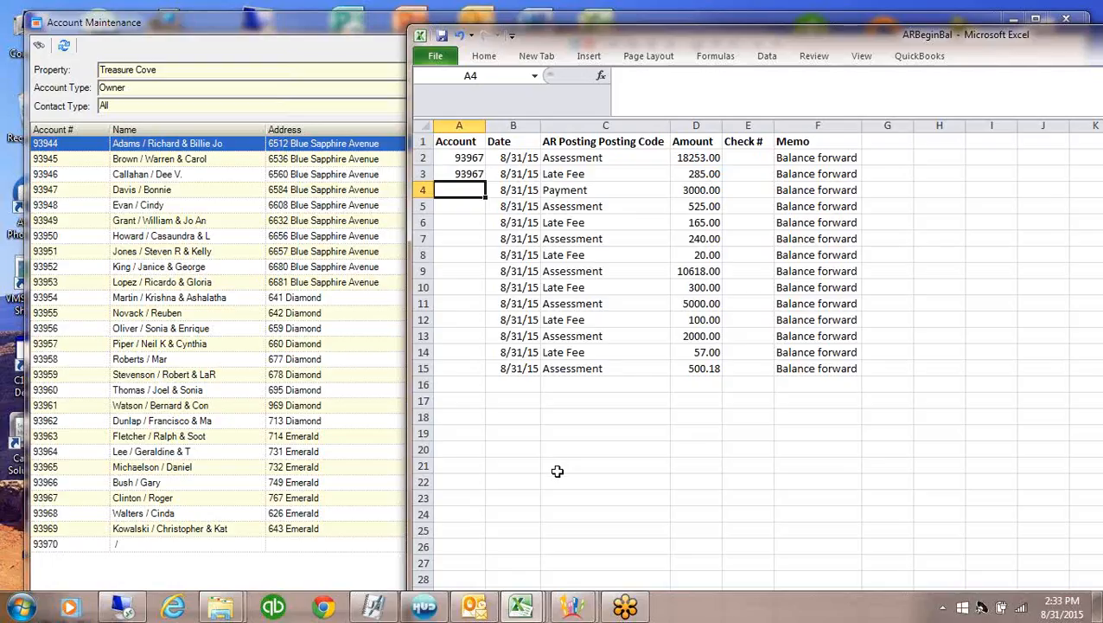
pyautogui.write('9396')
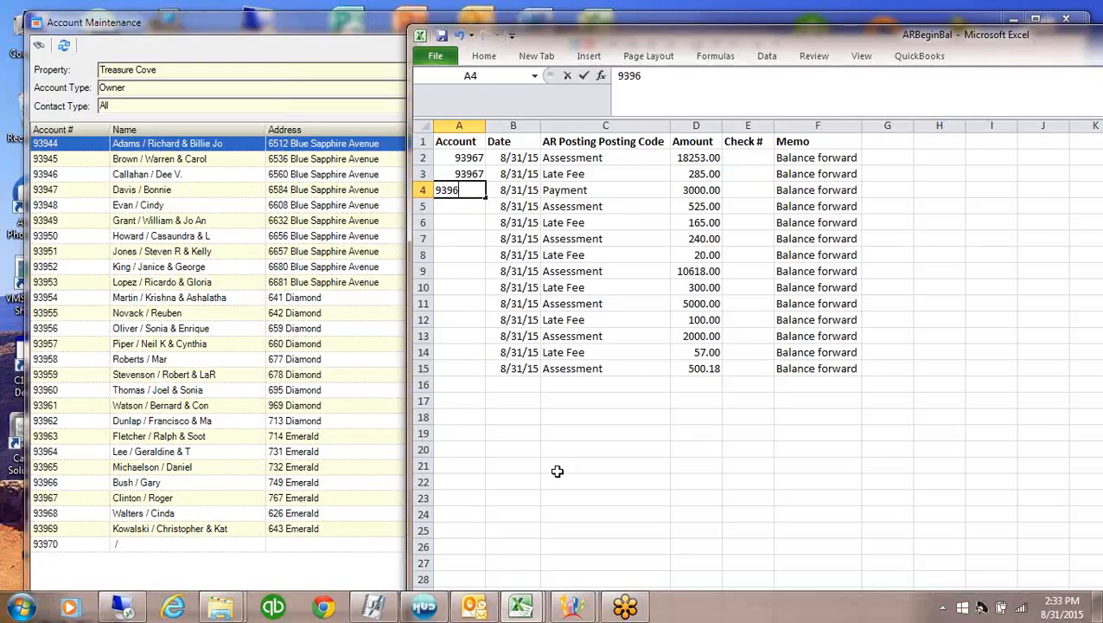
pyautogui.write('9')
pyautogui.press('Return')
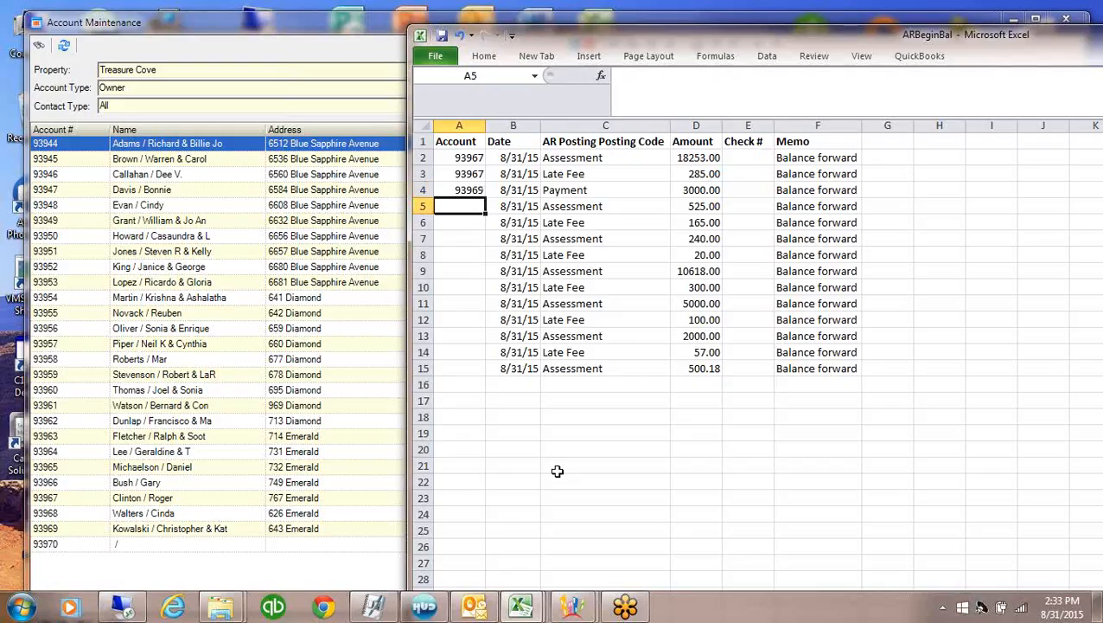
pyautogui.write('93947')
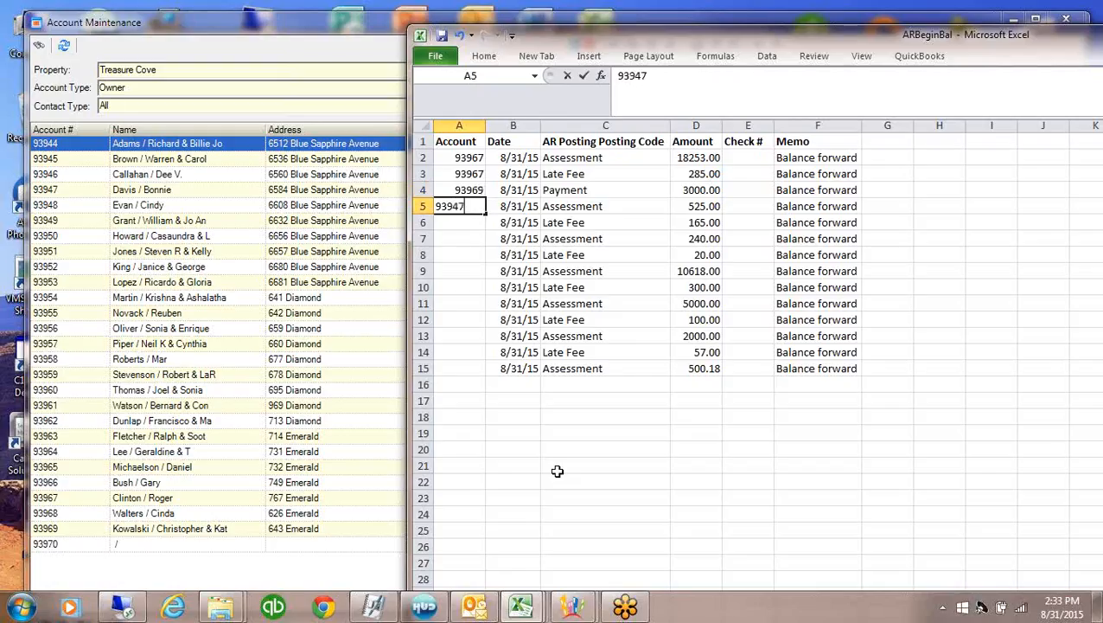
pyautogui.press('Return')
pyautogui.write('93947')
pyautogui.press('Return')
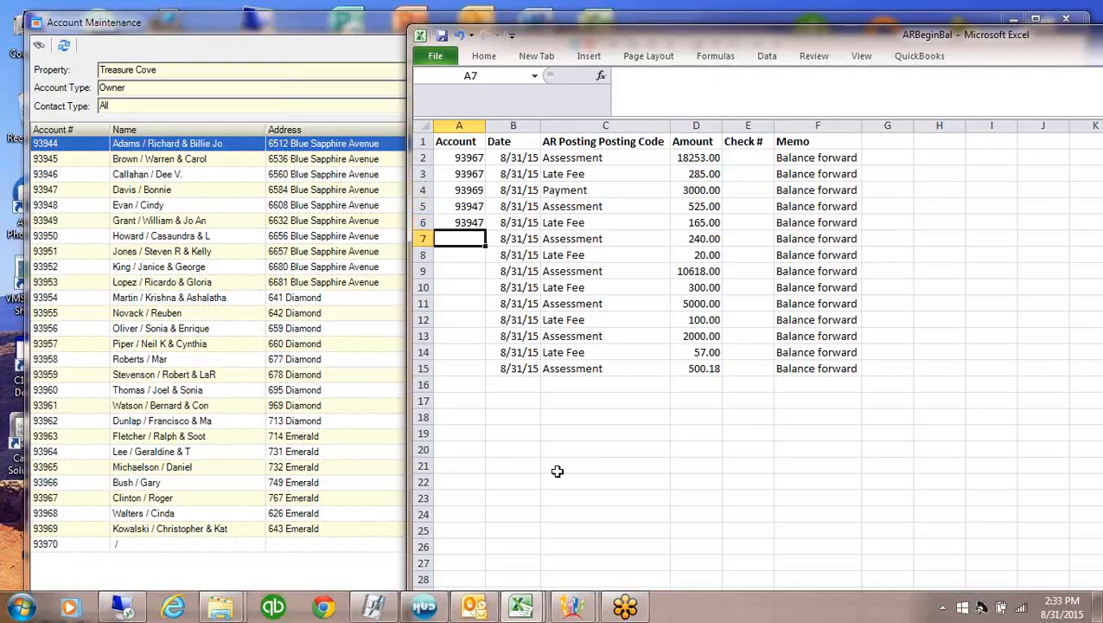
pyautogui.write('939585')
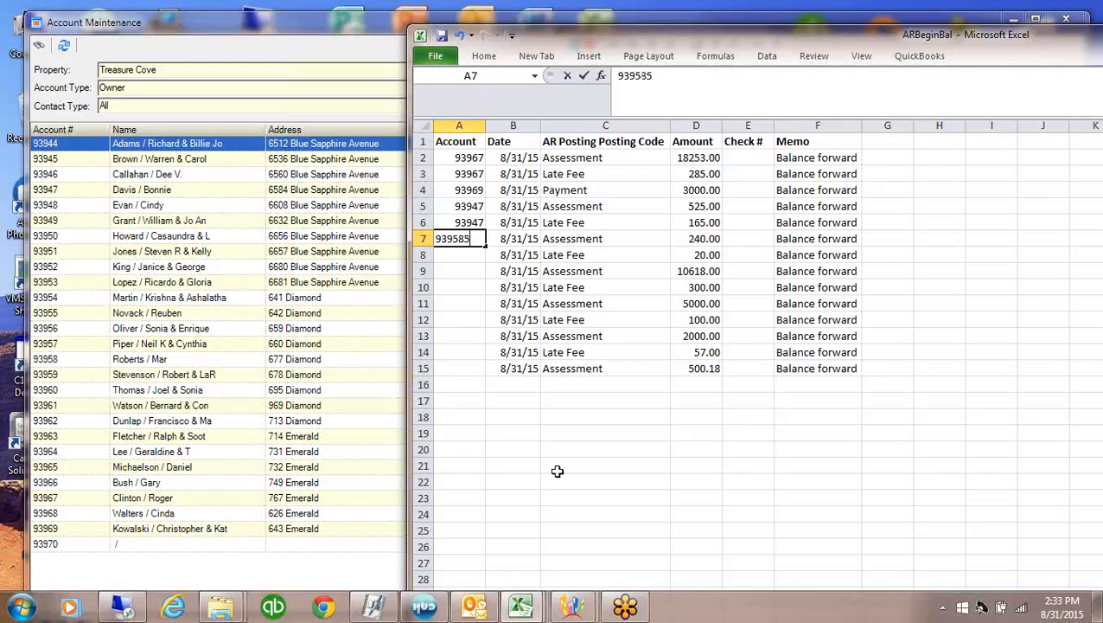
pyautogui.press('Return')
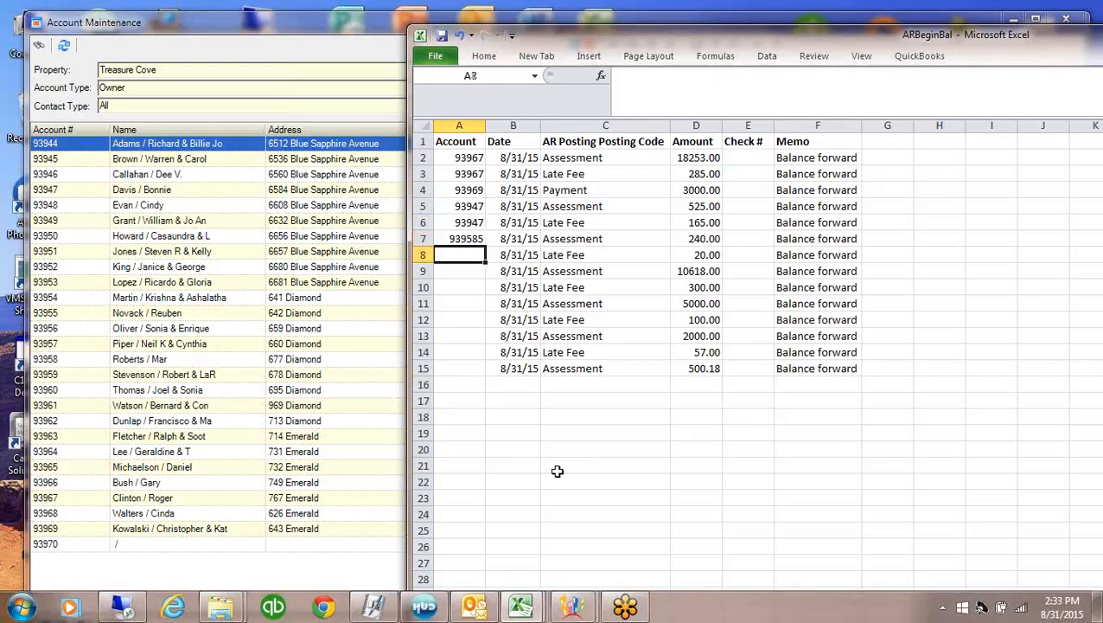
pyautogui.press('Up')
pyautogui.write('93')
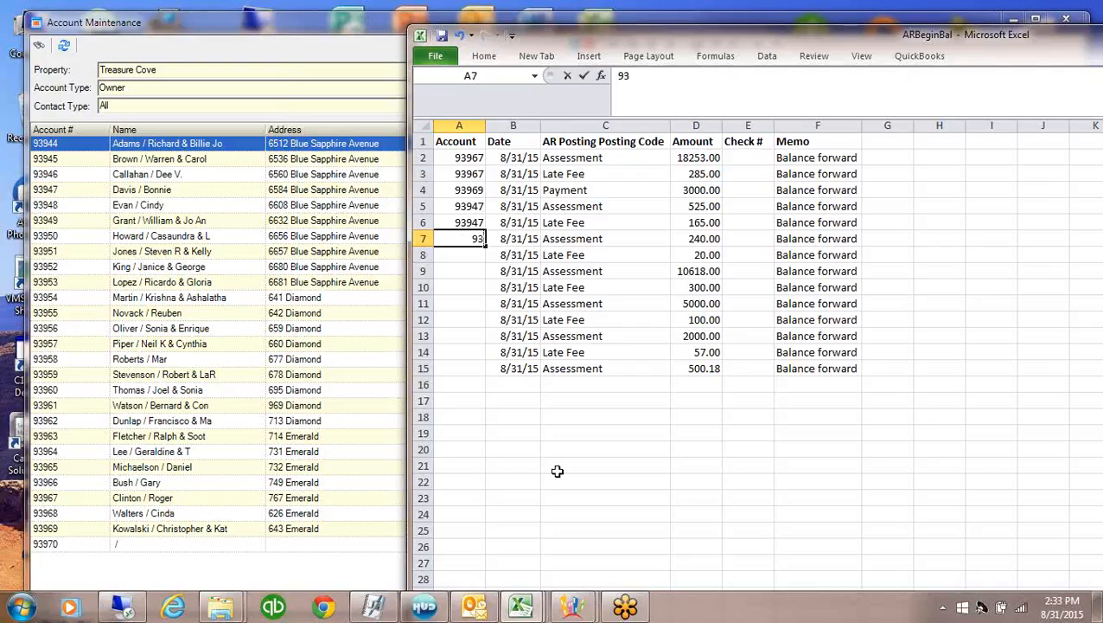
pyautogui.write('955')
pyautogui.press('Return')
# Enter account numbers for rows 8–15: 93955, 93961, 93961, 93966, 93966, 93949, 93.949, 93956
pyautogui.write('939')
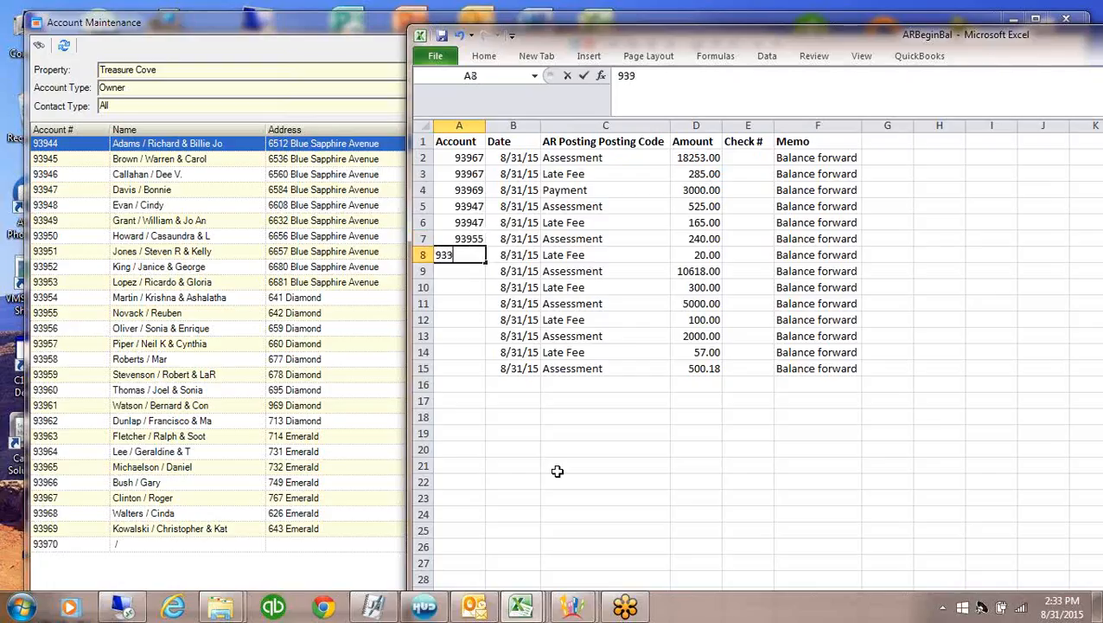
pyautogui.write('55')
pyautogui.press('Return')
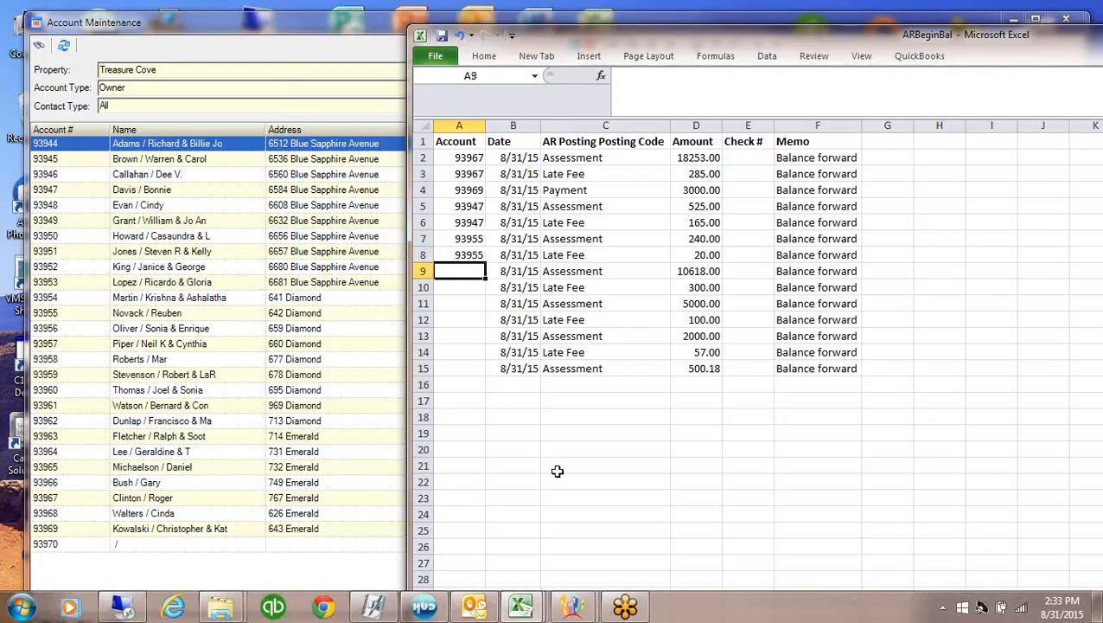
pyautogui.write('93961')
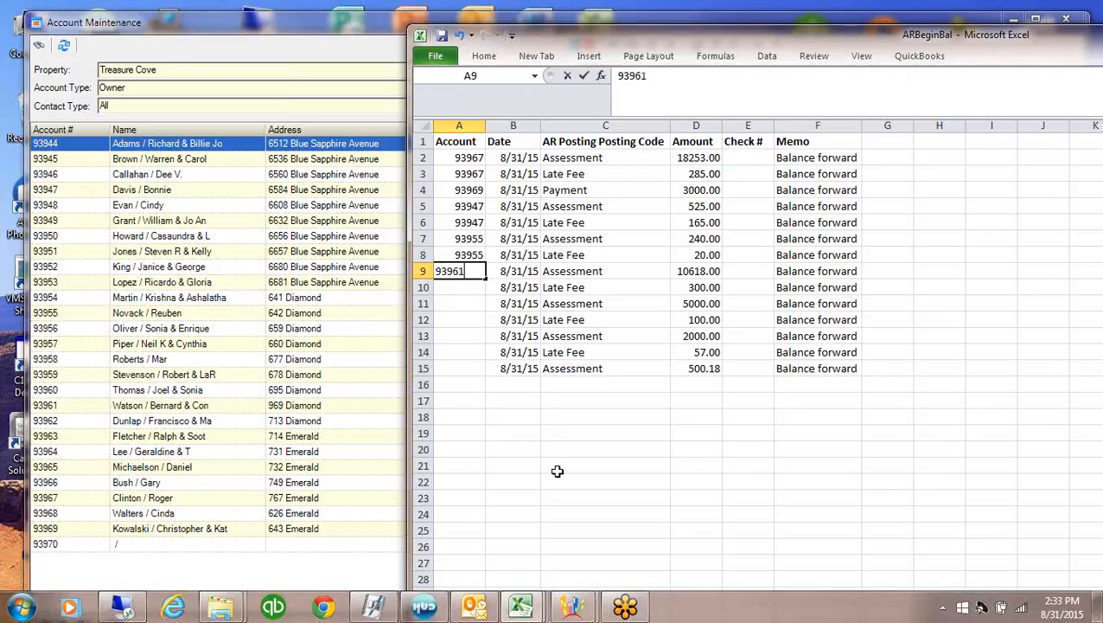
pyautogui.press('Return')
pyautogui.write('93')
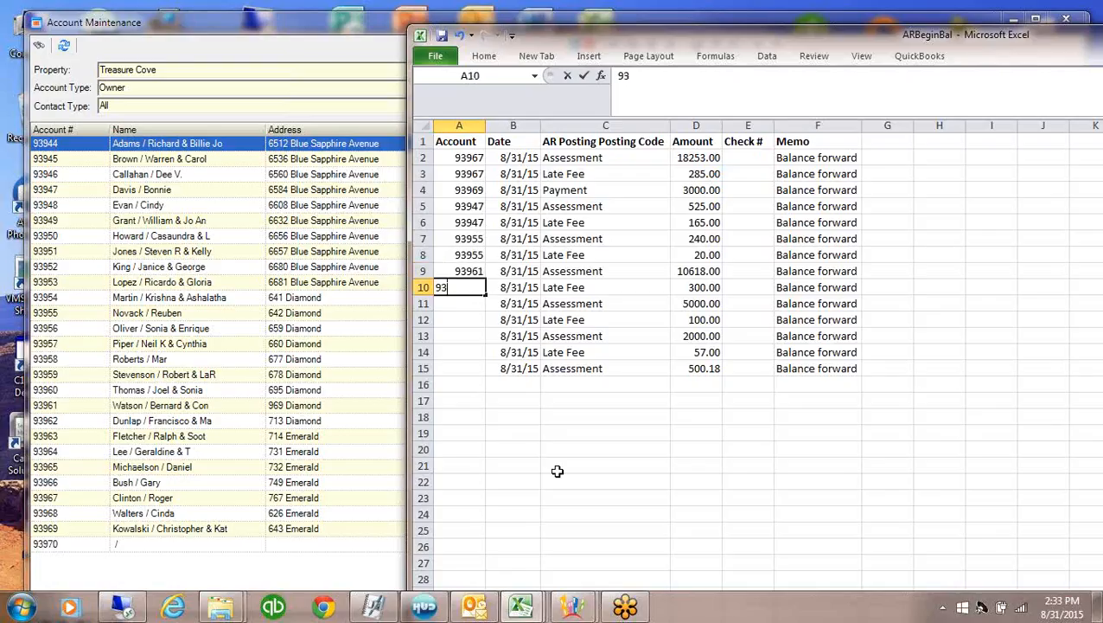
pyautogui.write('961')
pyautogui.press('Return')
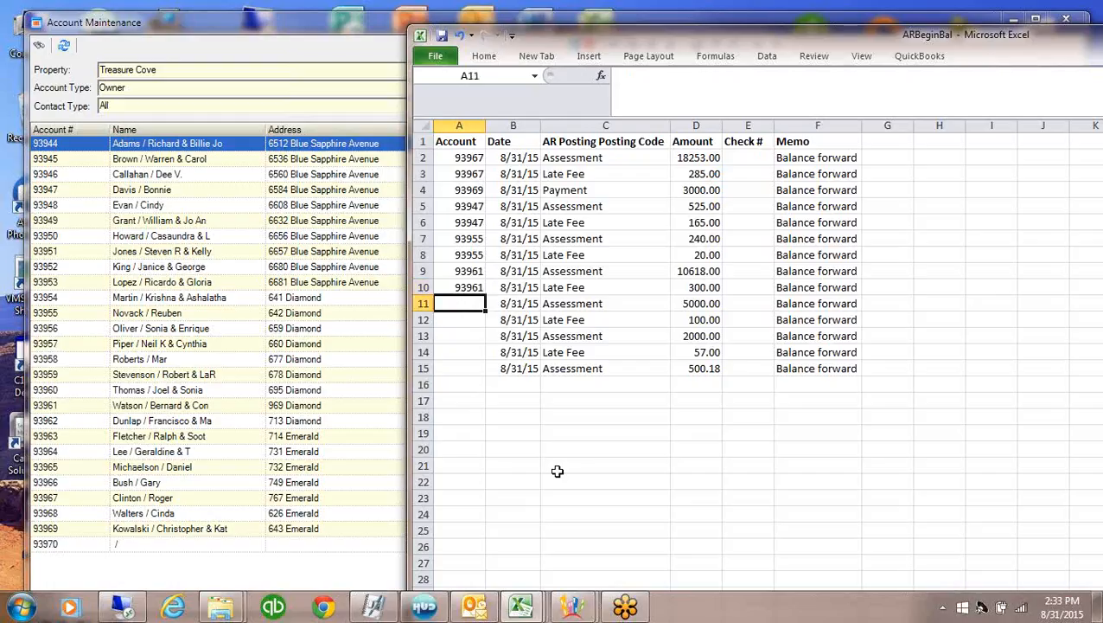
pyautogui.write('93966')
pyautogui.press('Return')
pyautogui.write('93966')
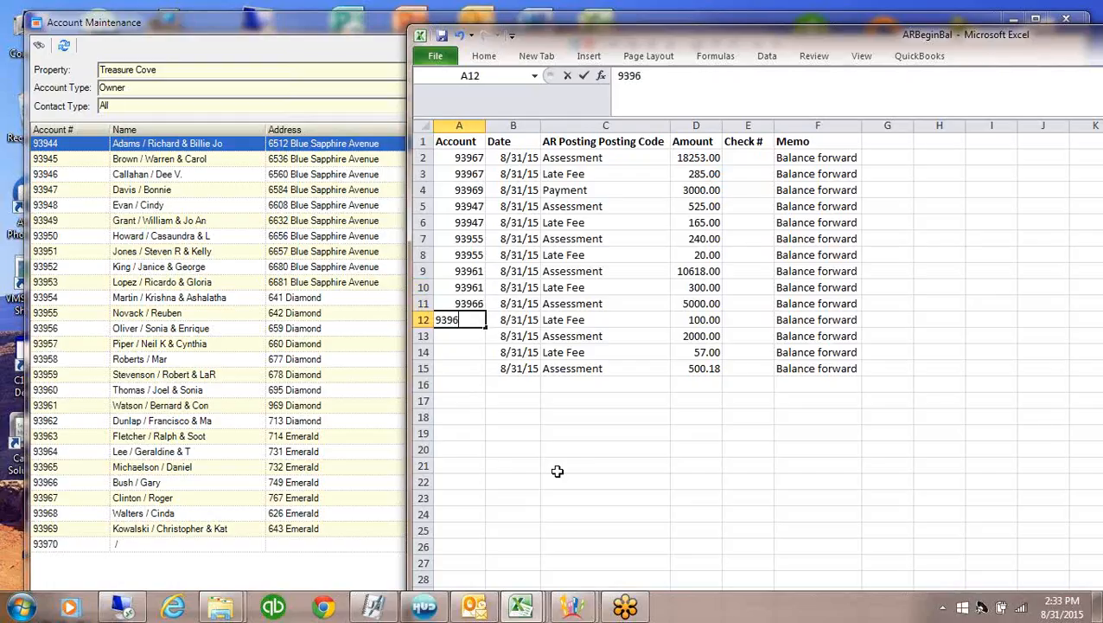
pyautogui.press('Return')
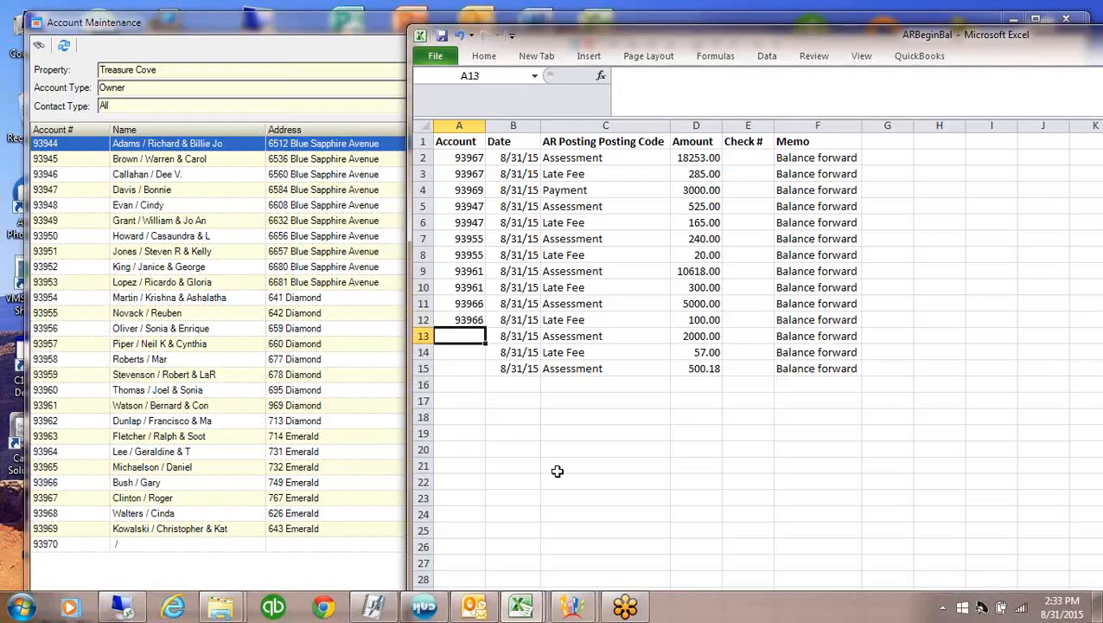
pyautogui.write('93949')
pyautogui.press('Return')
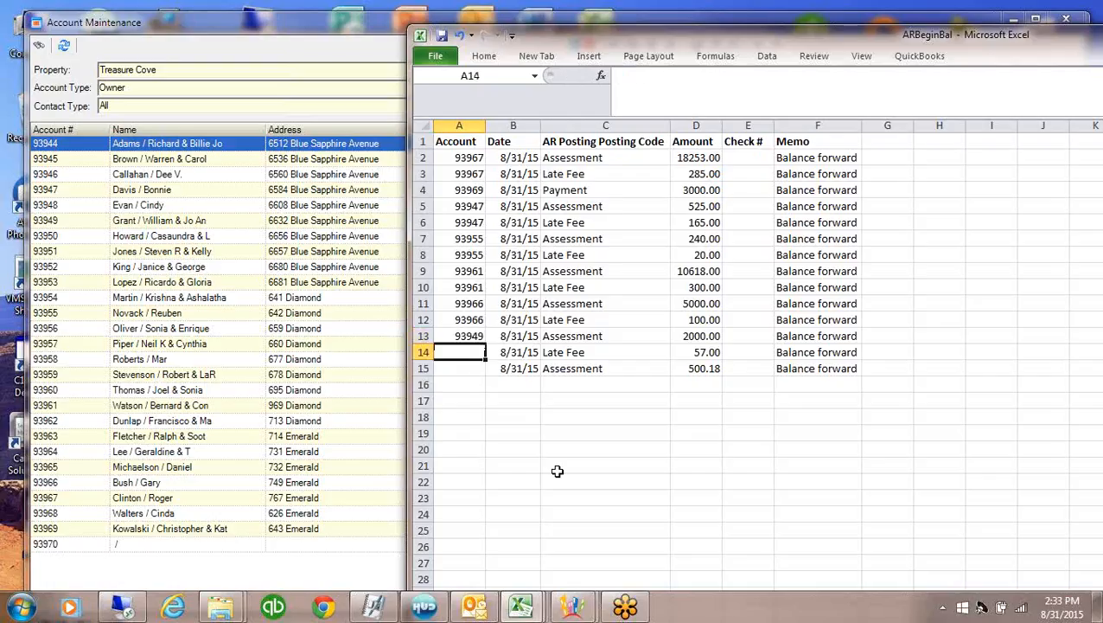
pyautogui.write('93.')
pyautogui.write('939')
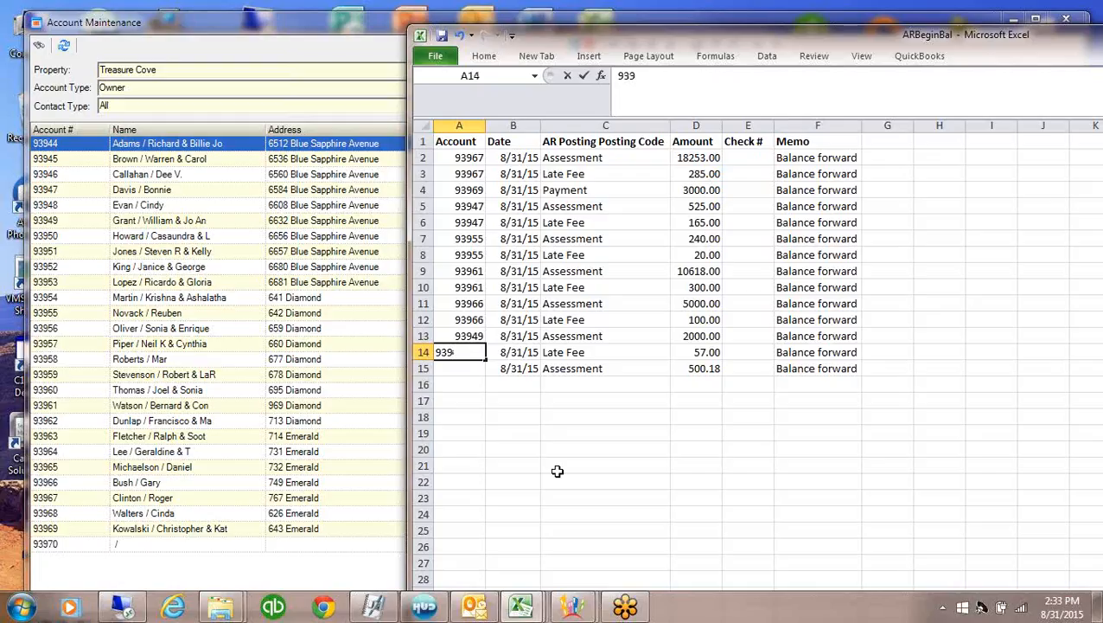
pyautogui.write('49')
pyautogui.press('Return')
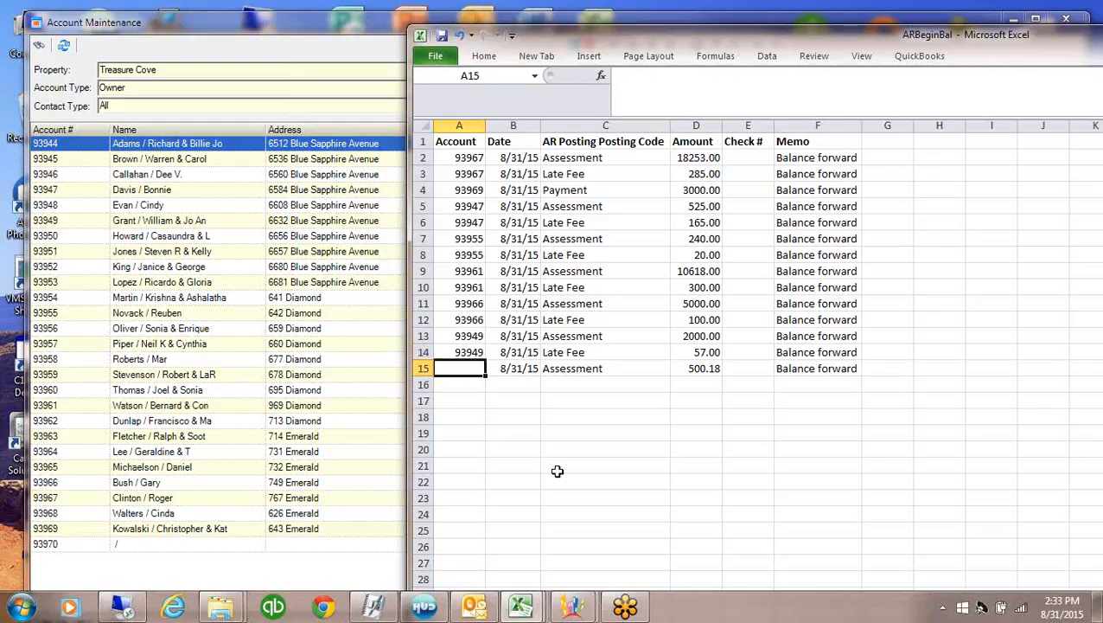
pyautogui.write('93956')
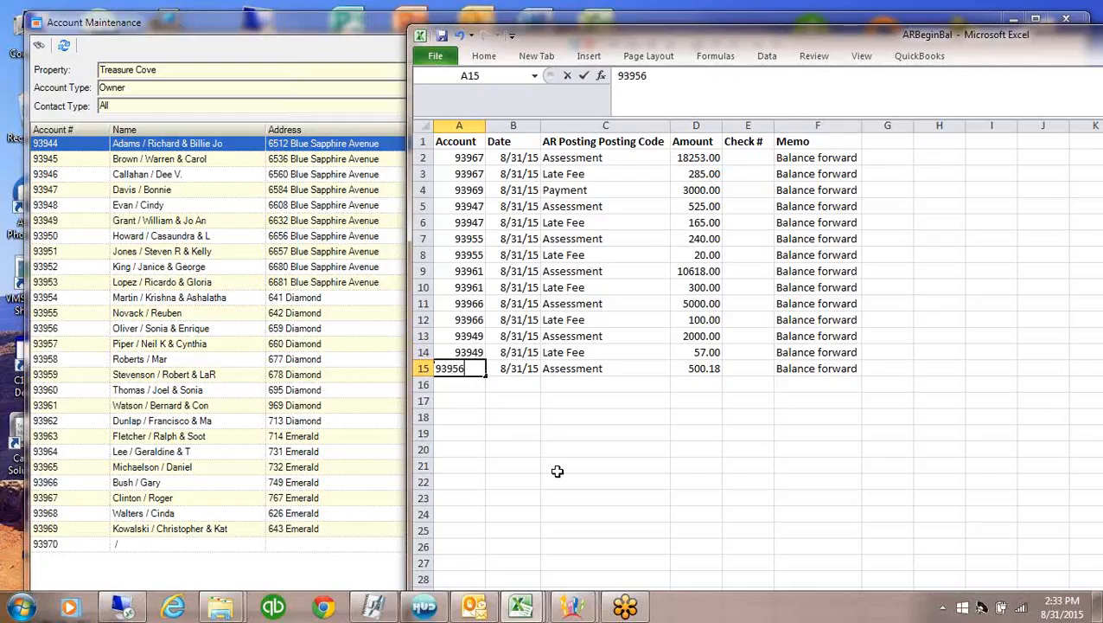
pyautogui.press('Return')
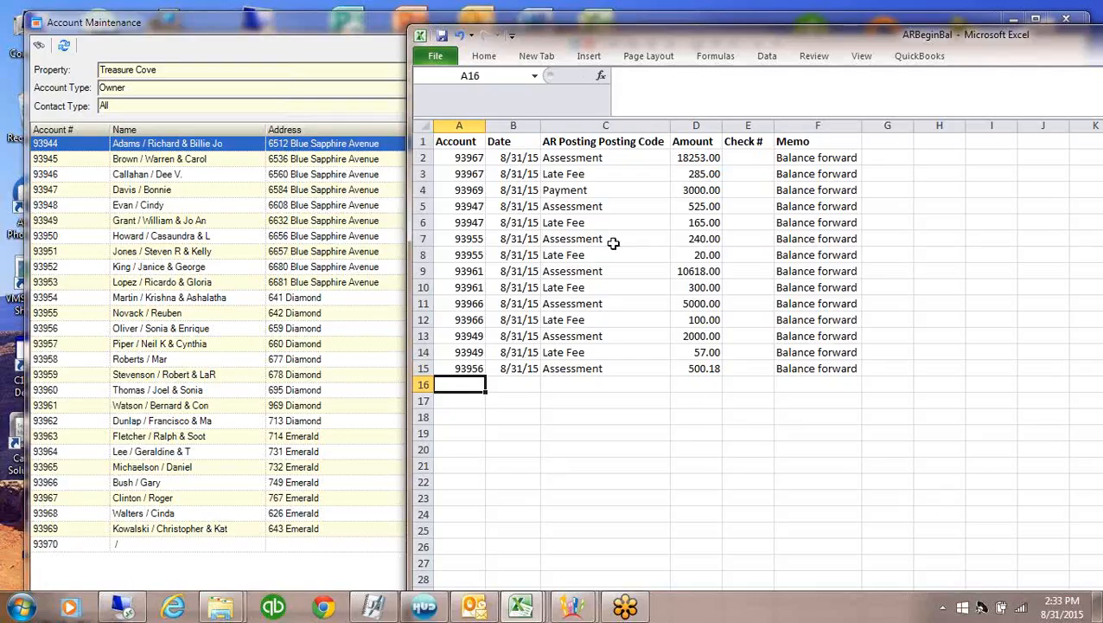
# Check the Account, Date, Posting Code, Amount, Check # and Memo columns
pyautogui.click(470, 126)
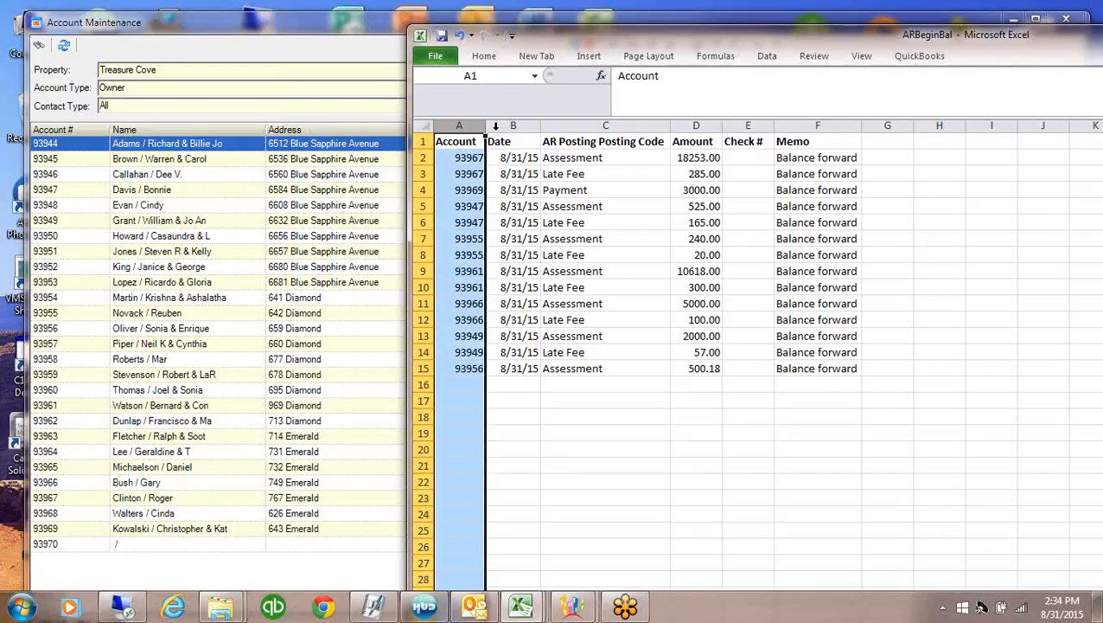
pyautogui.click(524, 126)
pyautogui.click(591, 127)
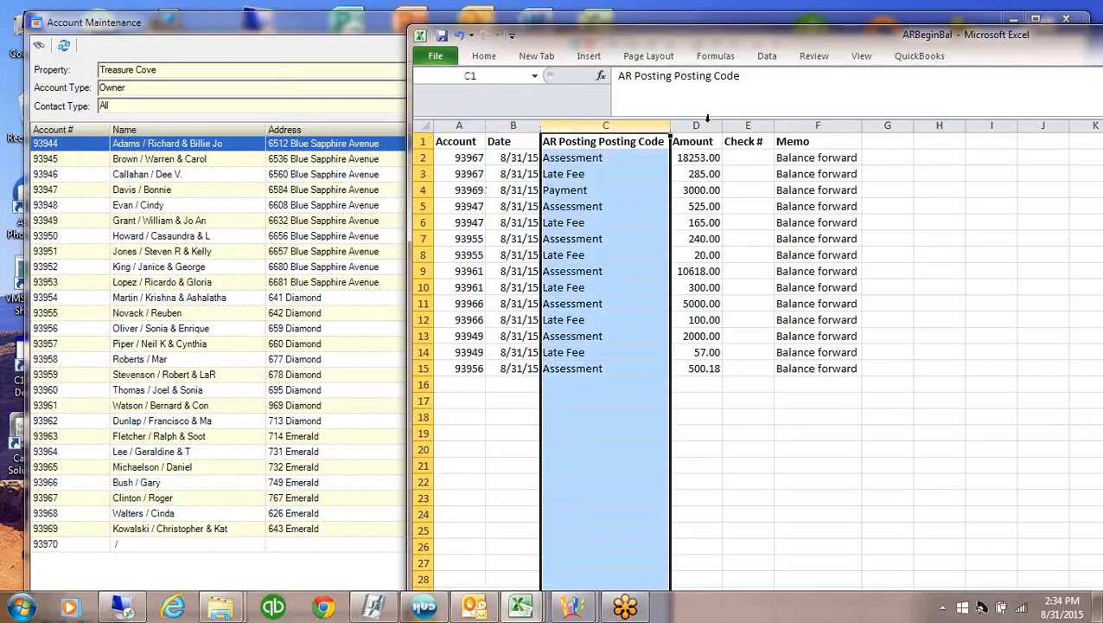
pyautogui.click(702, 126)
pyautogui.click(733, 126)
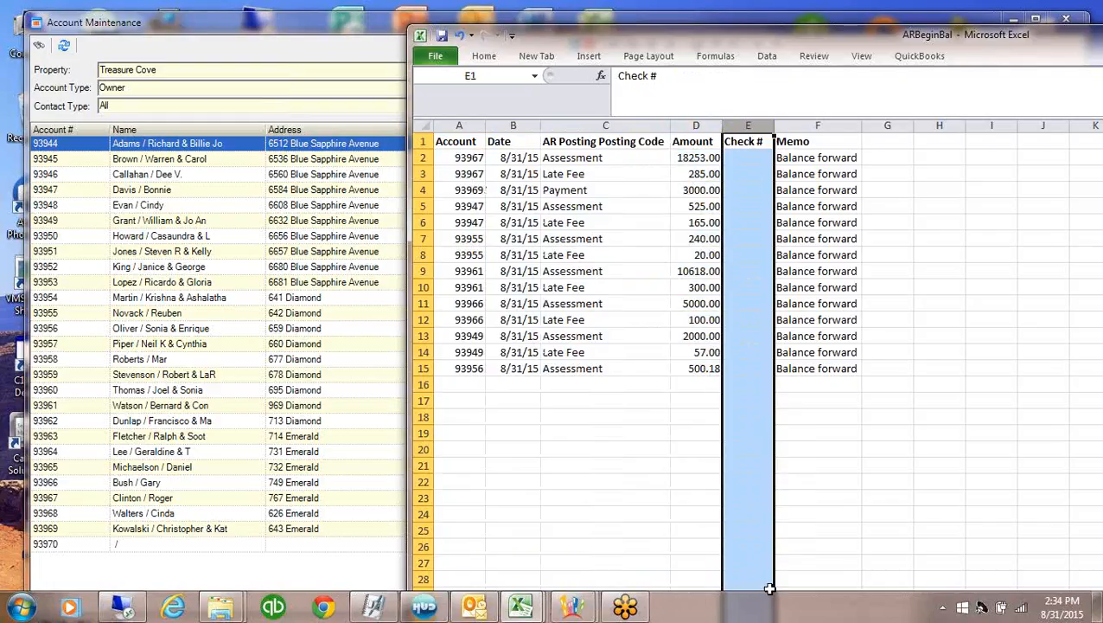
pyautogui.click(805, 138)
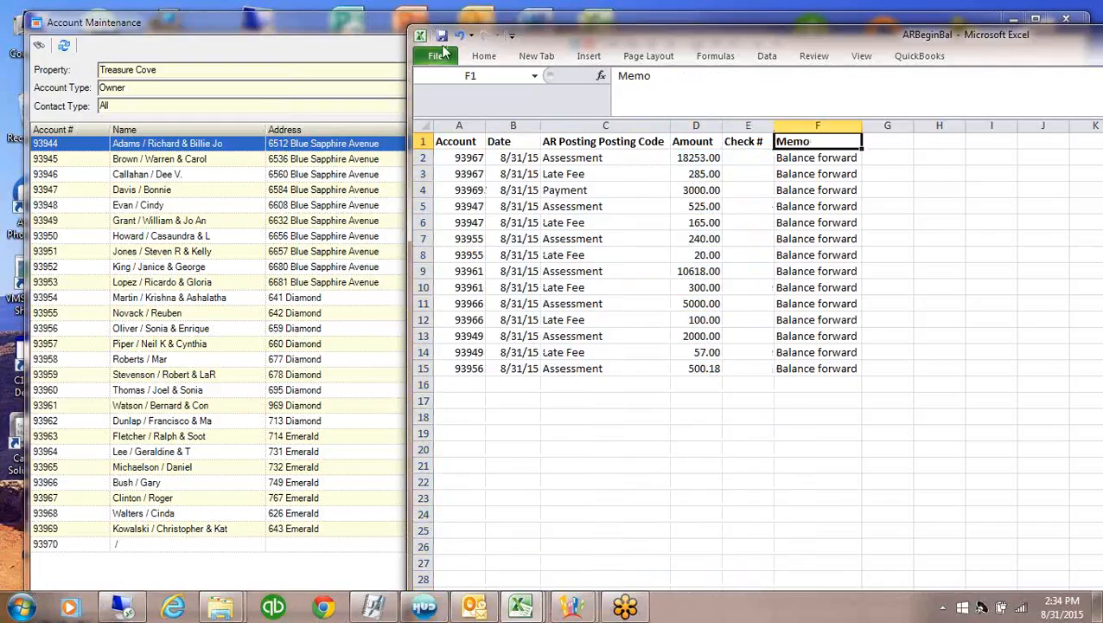
# Save the sheet as CSV (Comma delimited) named ARBeginBalCSV, keeping only the active sheet
pyautogui.click(434, 58)
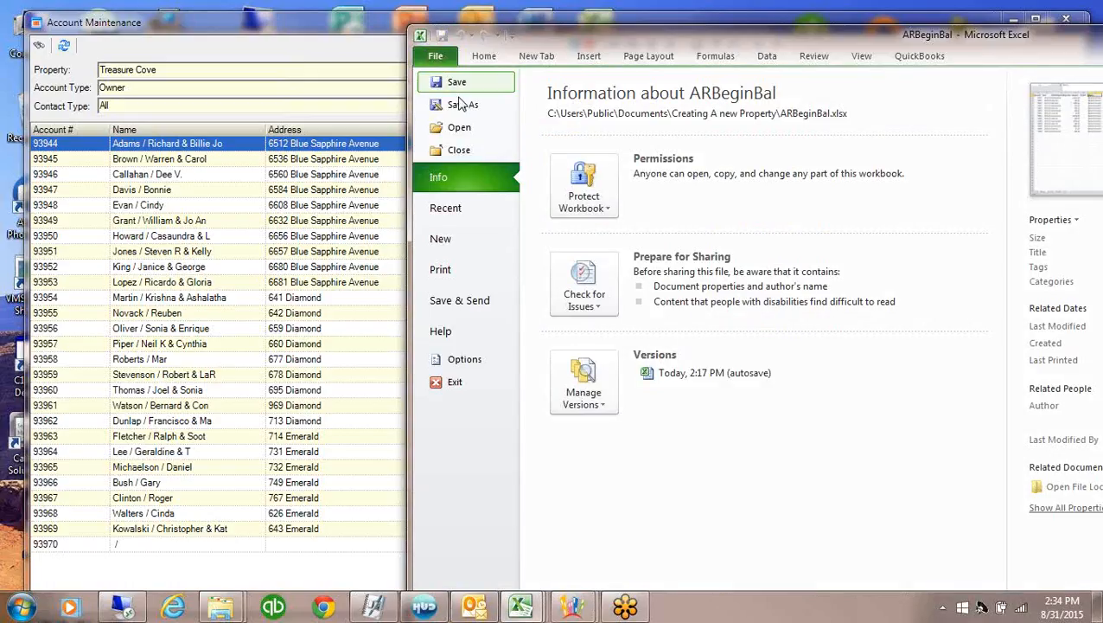
pyautogui.click(456, 107)
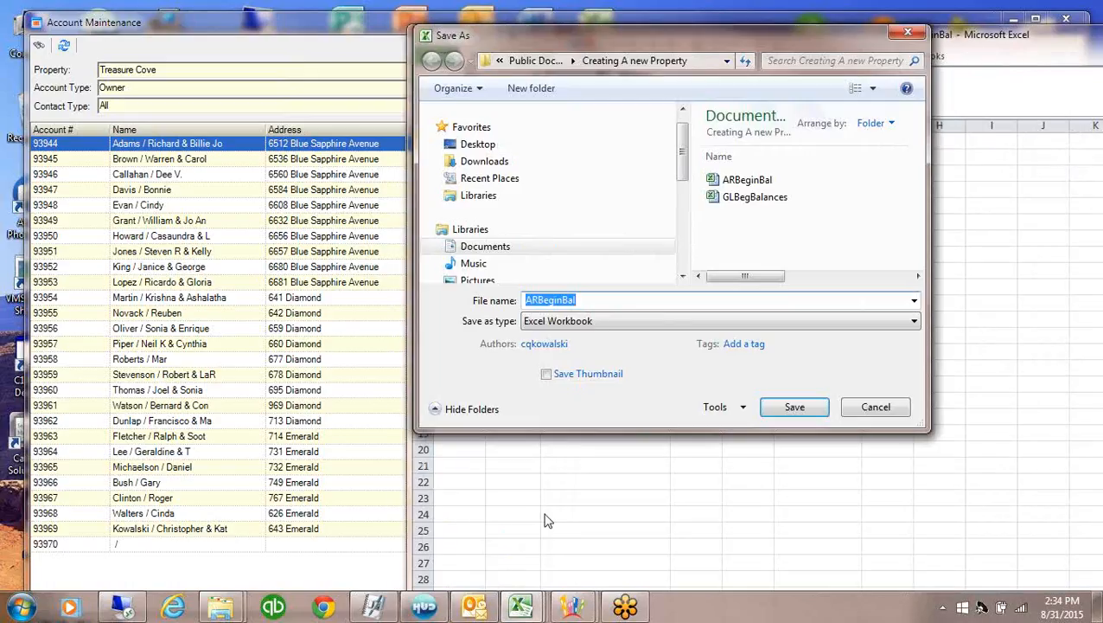
pyautogui.click(914, 323)
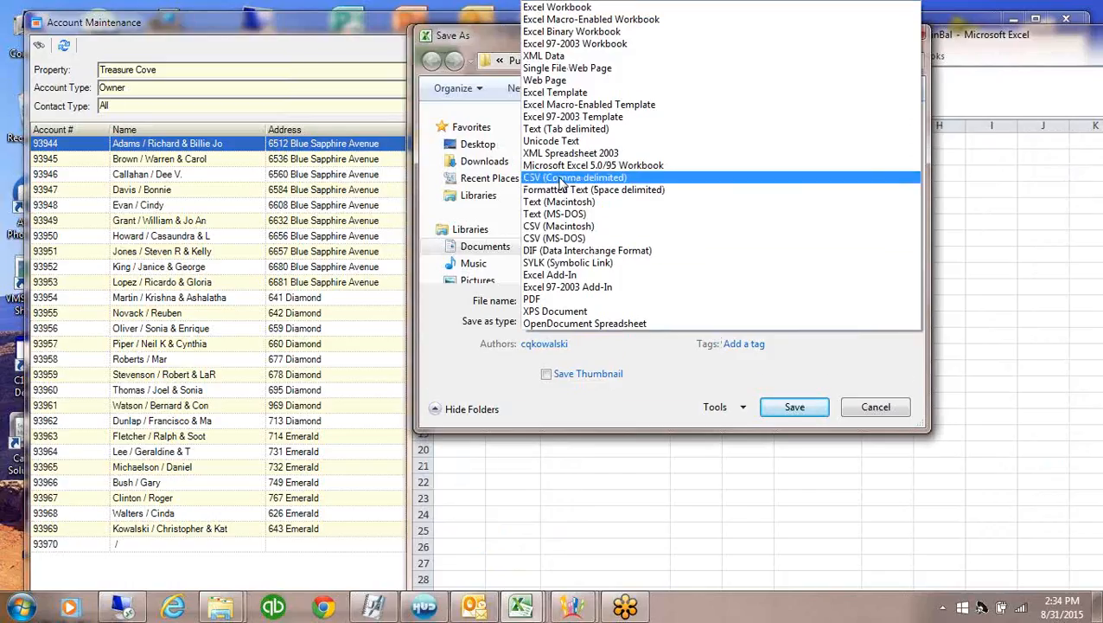
pyautogui.click(562, 179)
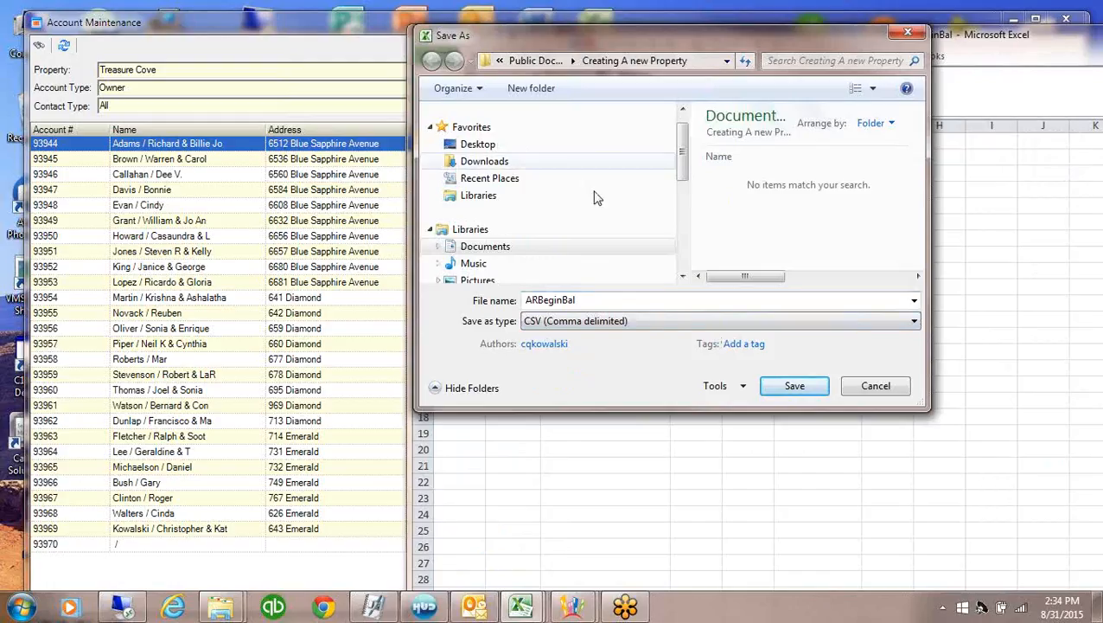
pyautogui.doubleClick(592, 301)
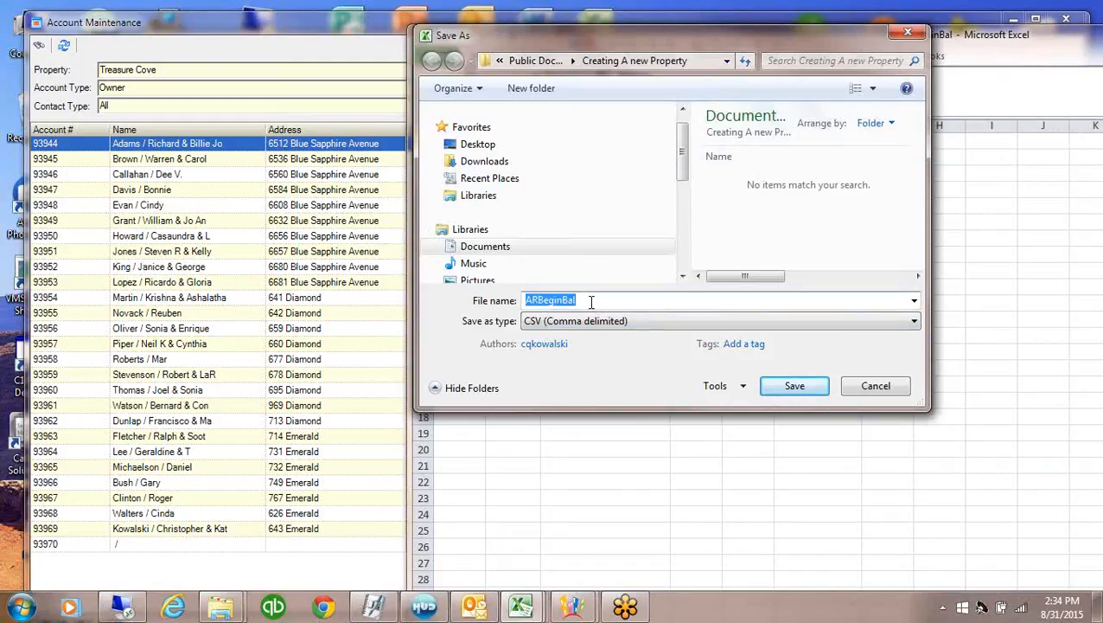
pyautogui.click(592, 301)
pyautogui.write('CSV')
pyautogui.click(795, 388)
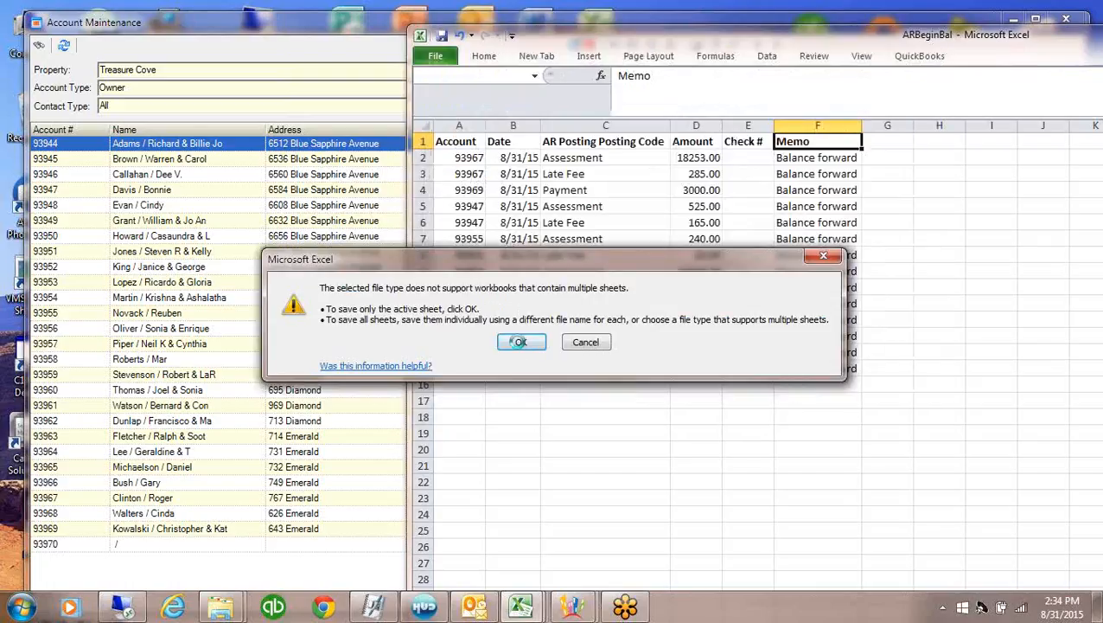
pyautogui.click(520, 342)
pyautogui.click(496, 364)
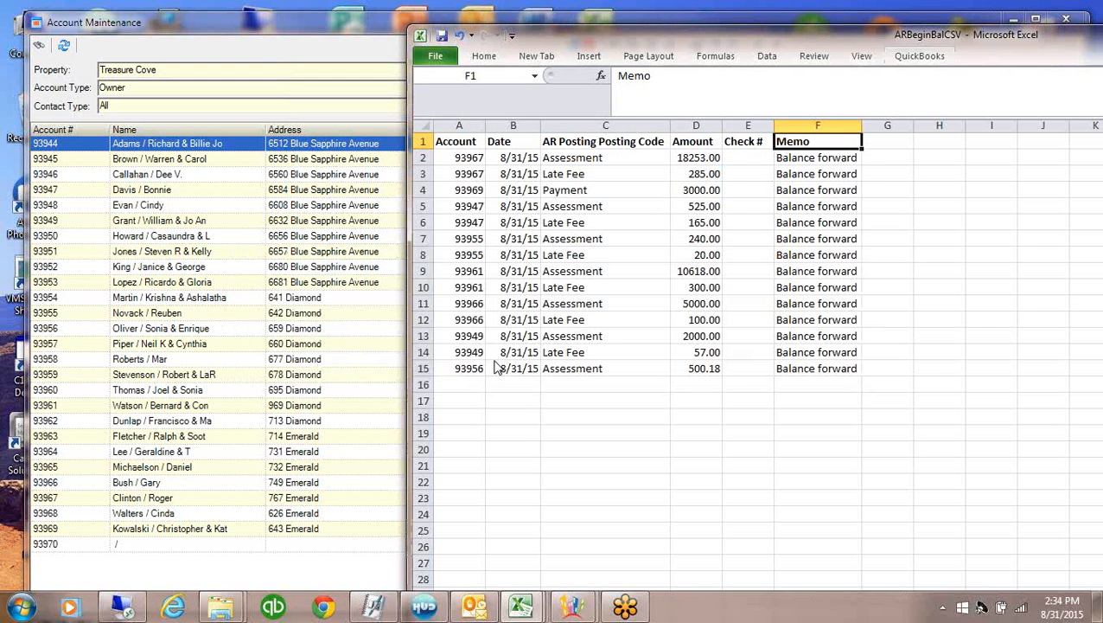
pyautogui.moveTo(1025, 53); pyautogui.dragTo(753, 57)
pyautogui.moveTo(958, 64); pyautogui.dragTo(873, 49)
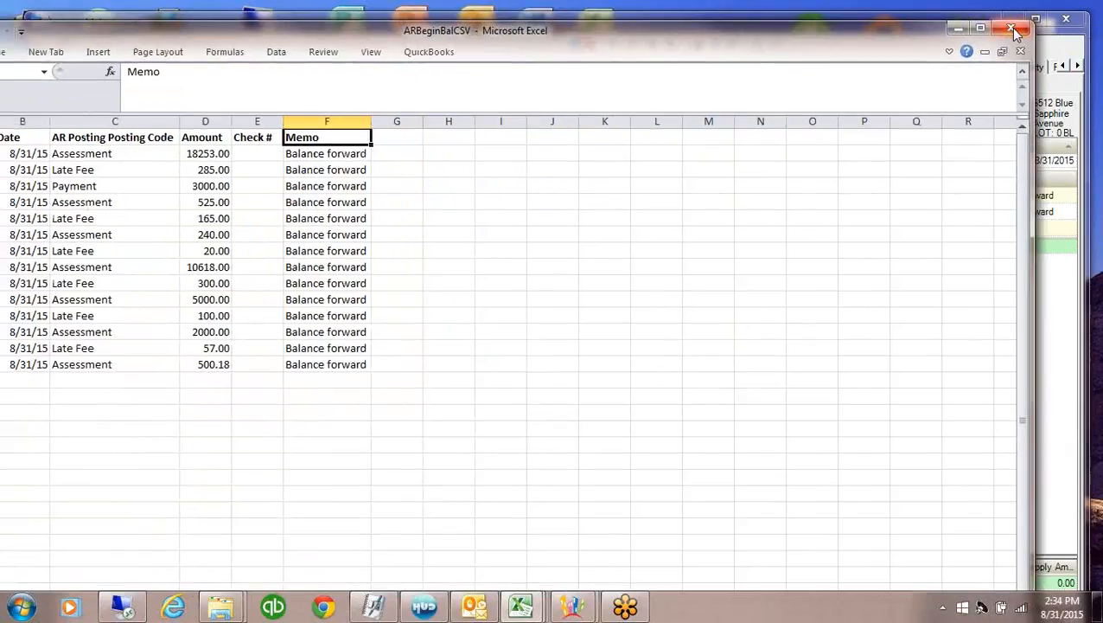
# Close ARBeginBalCSV without saving and bring Account Maintenance back to the front
pyautogui.click(1013, 30)
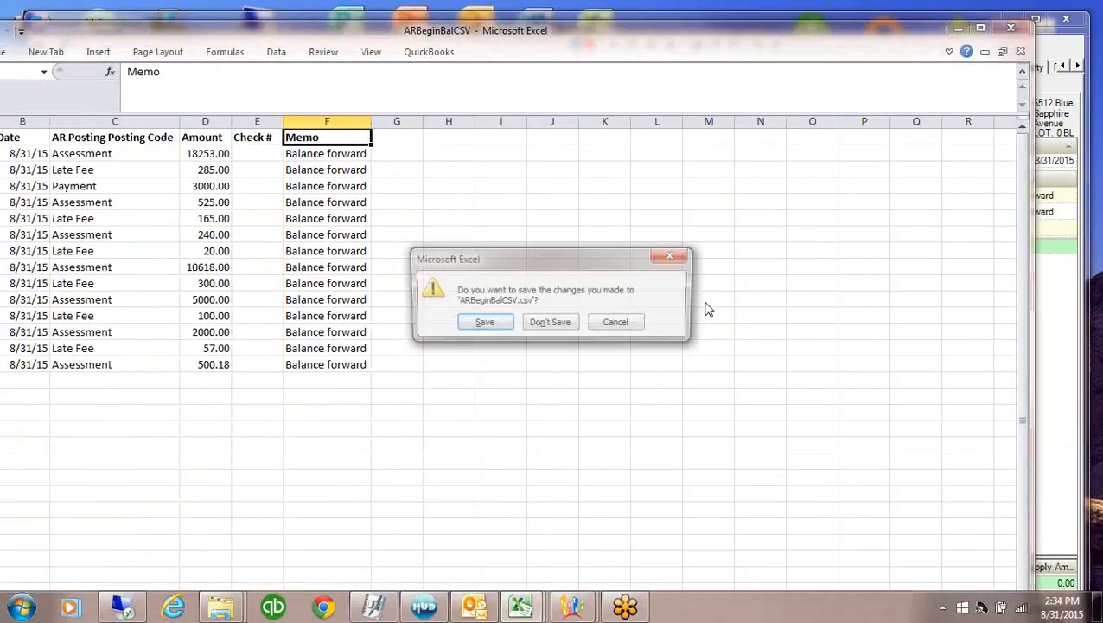
pyautogui.click(562, 324)
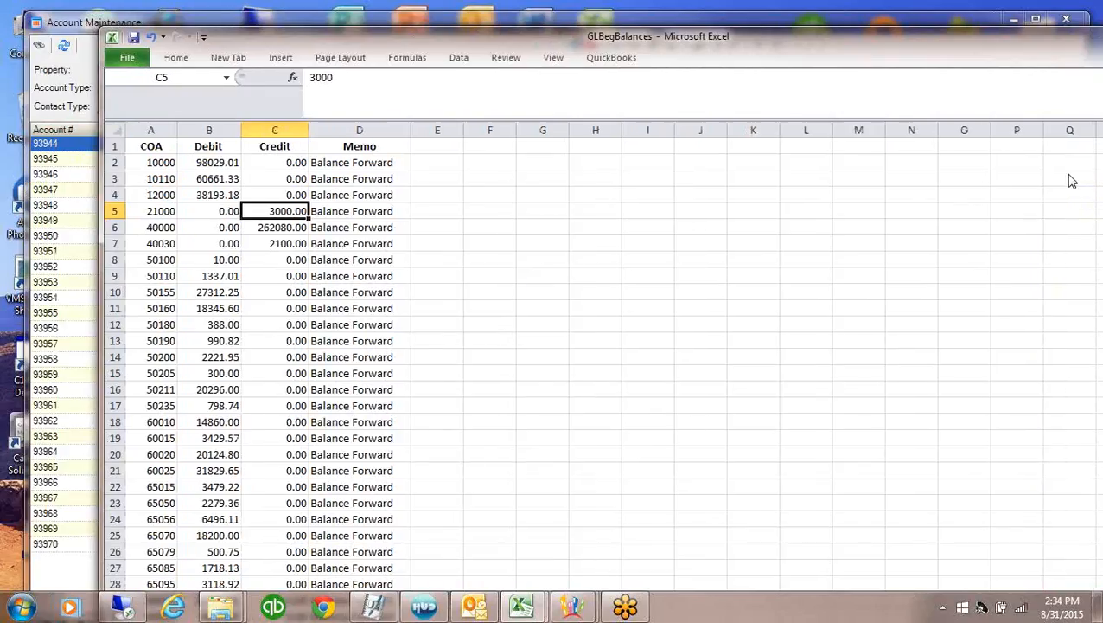
pyautogui.click(1071, 180)
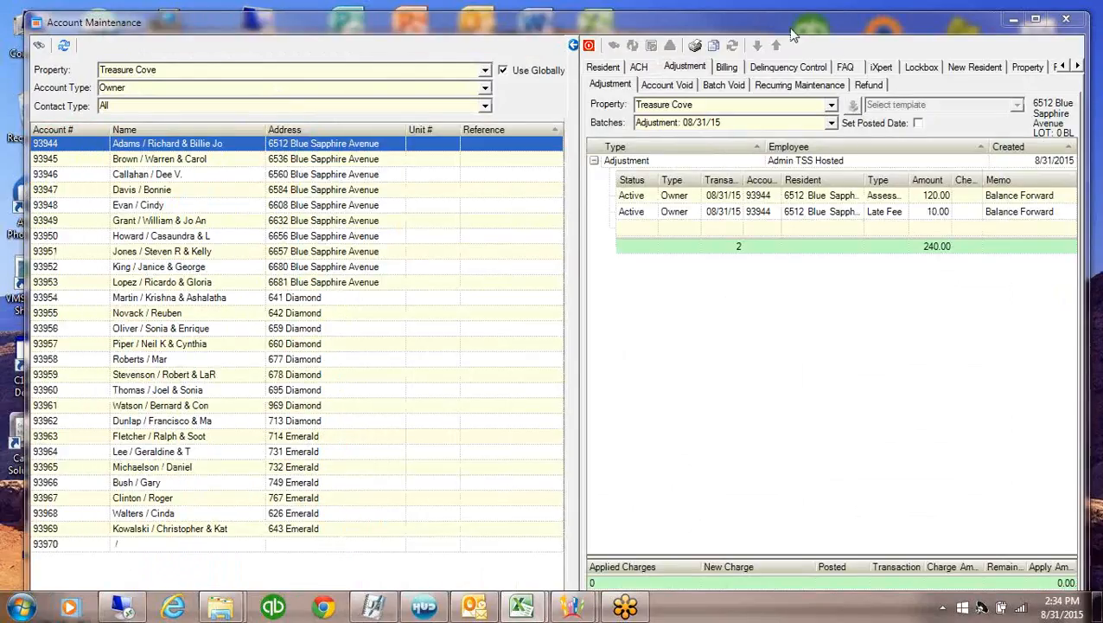
# Select the Adjustment batch and choose the CSV File with Header, Date, Account import template
pyautogui.click(574, 44)
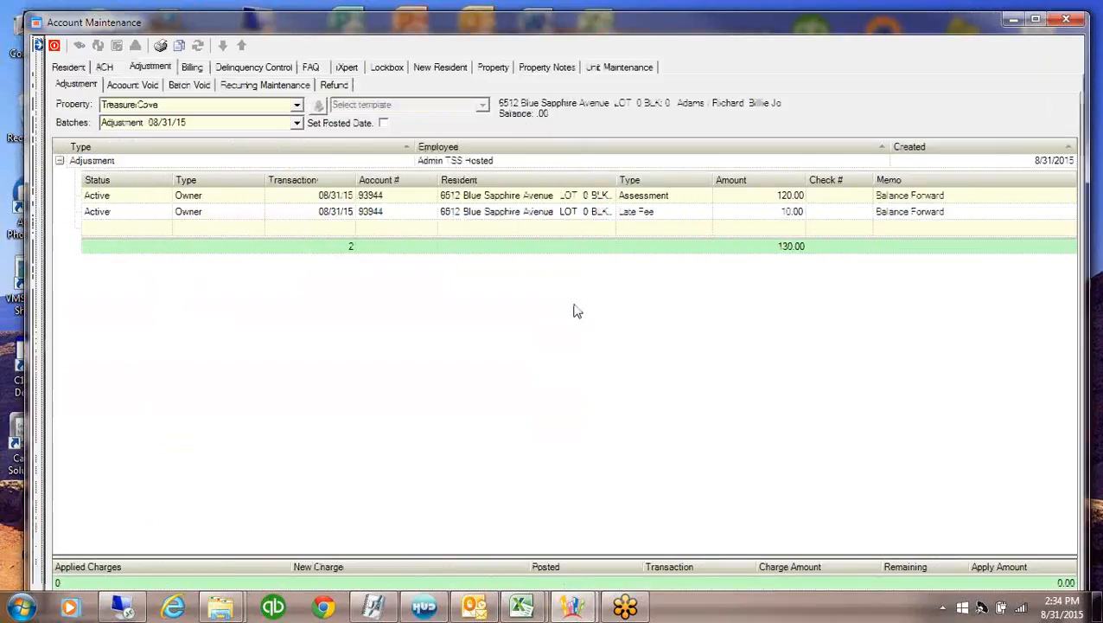
pyautogui.click(237, 197)
pyautogui.click(259, 163)
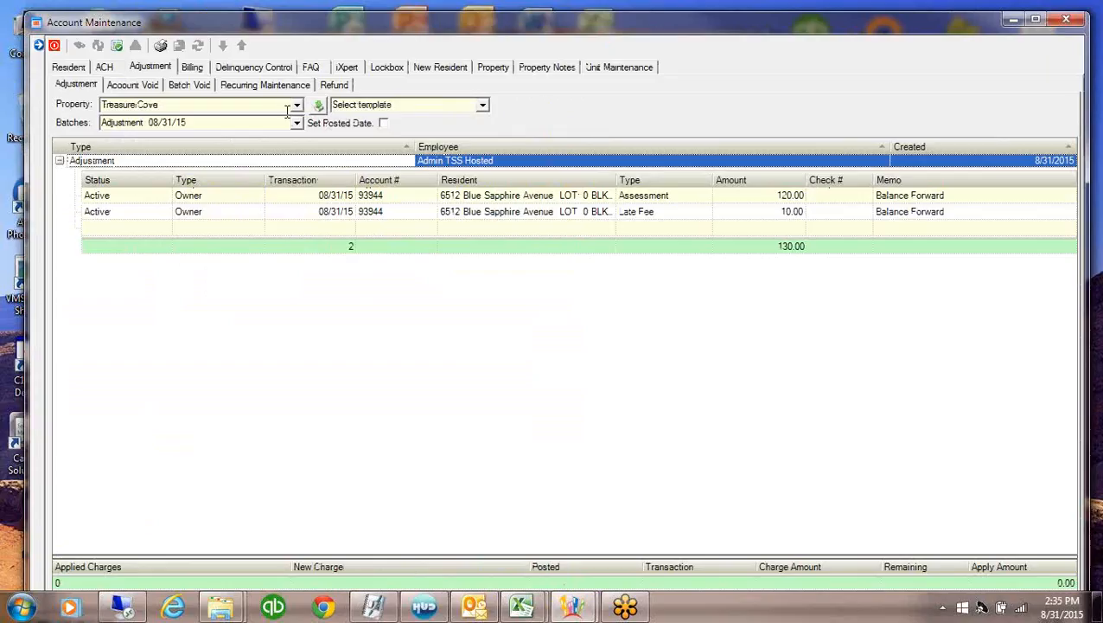
pyautogui.click(482, 106)
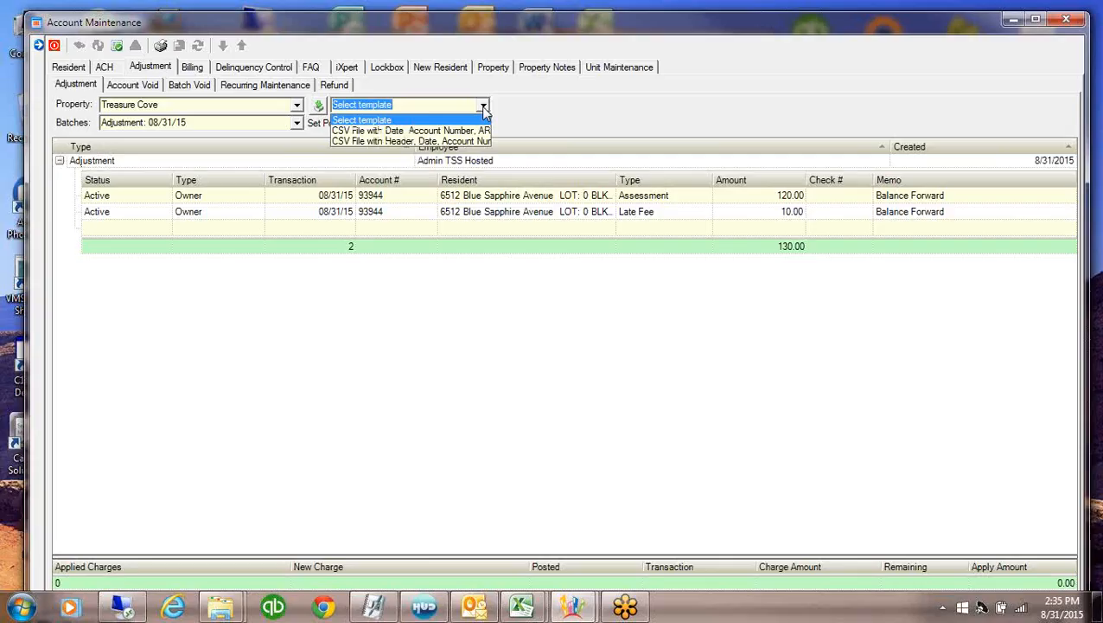
pyautogui.click(379, 140)
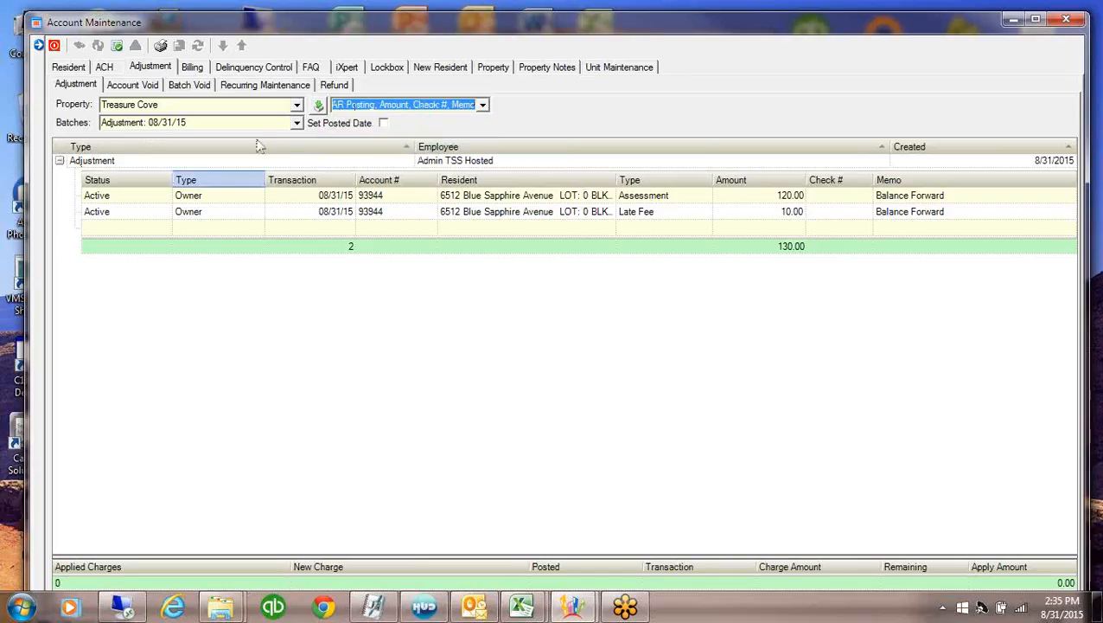
# Import ARBeginBalCSV from the Creating A new Property folder, dismiss the date error, and retry Import
pyautogui.click(317, 106)
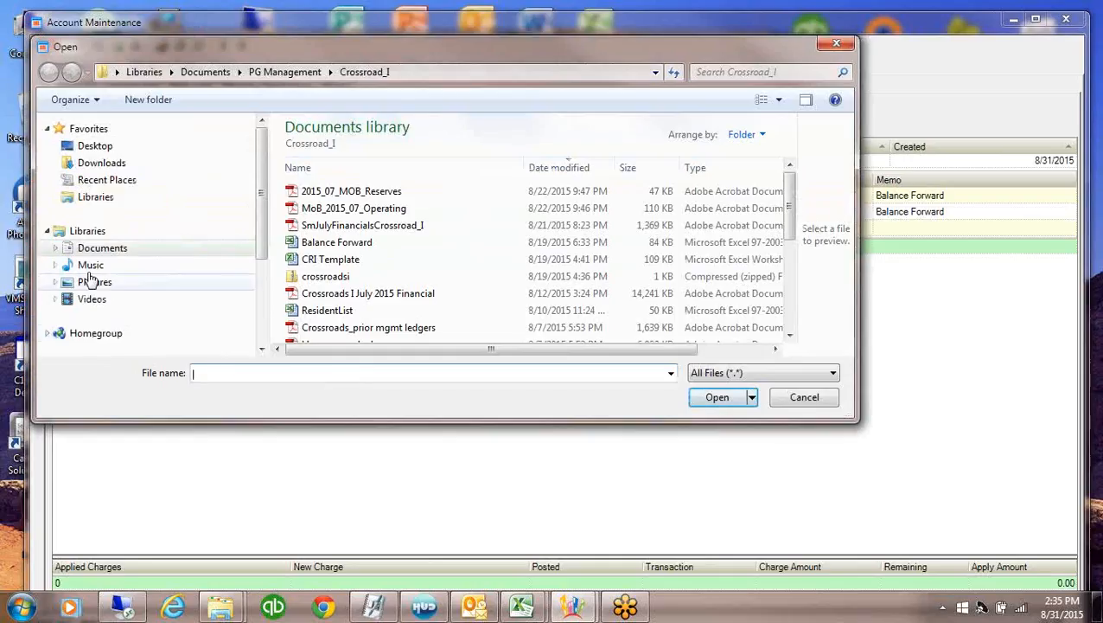
pyautogui.click(94, 251)
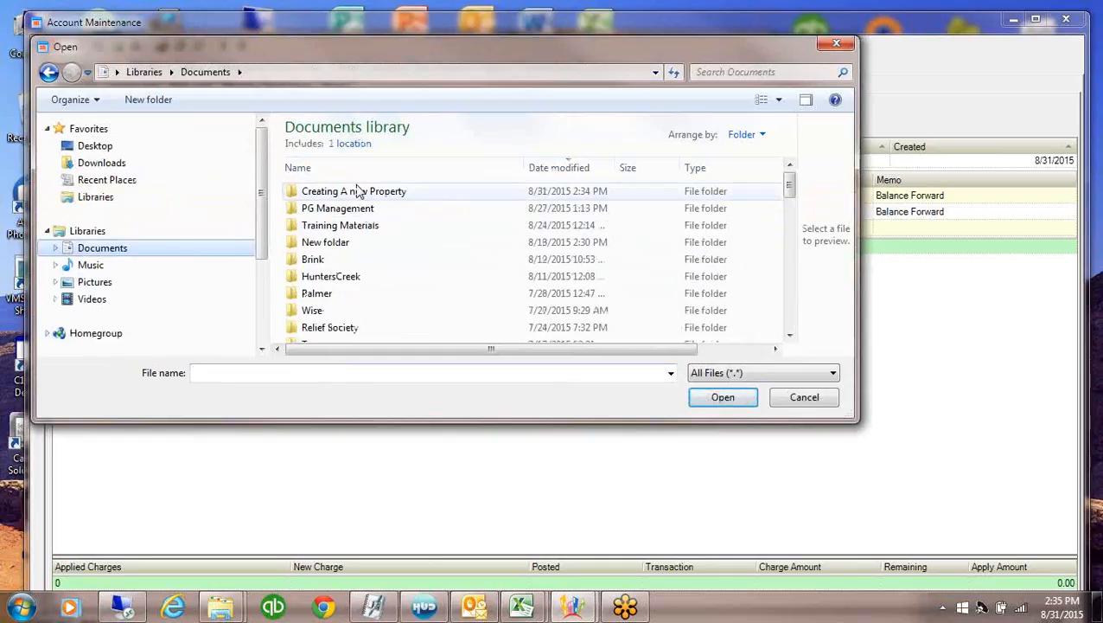
pyautogui.doubleClick(359, 191)
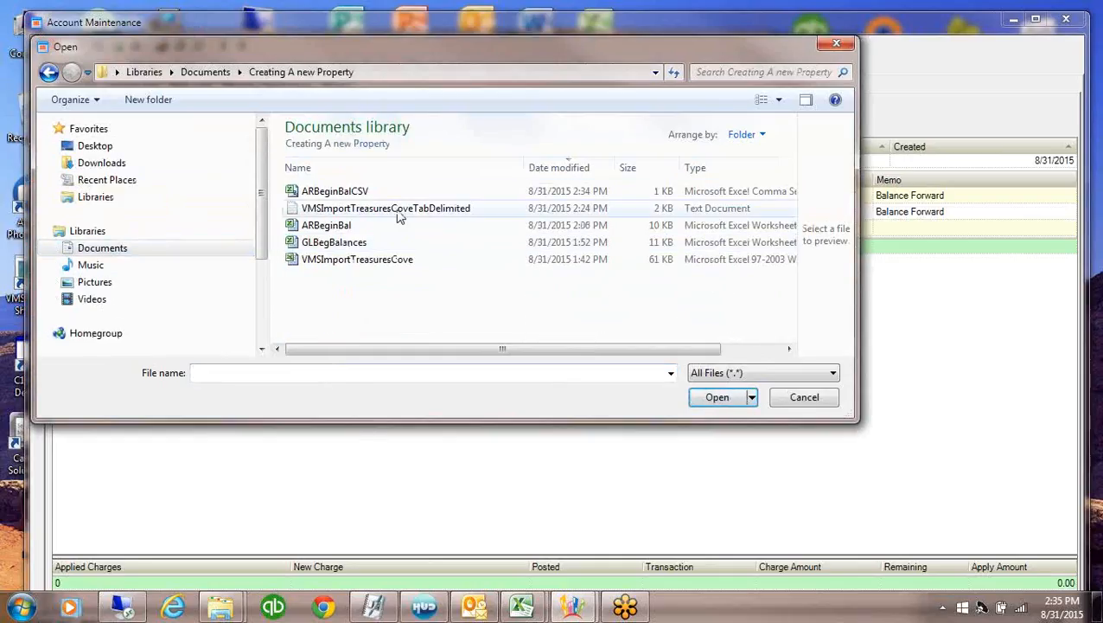
pyautogui.doubleClick(348, 191)
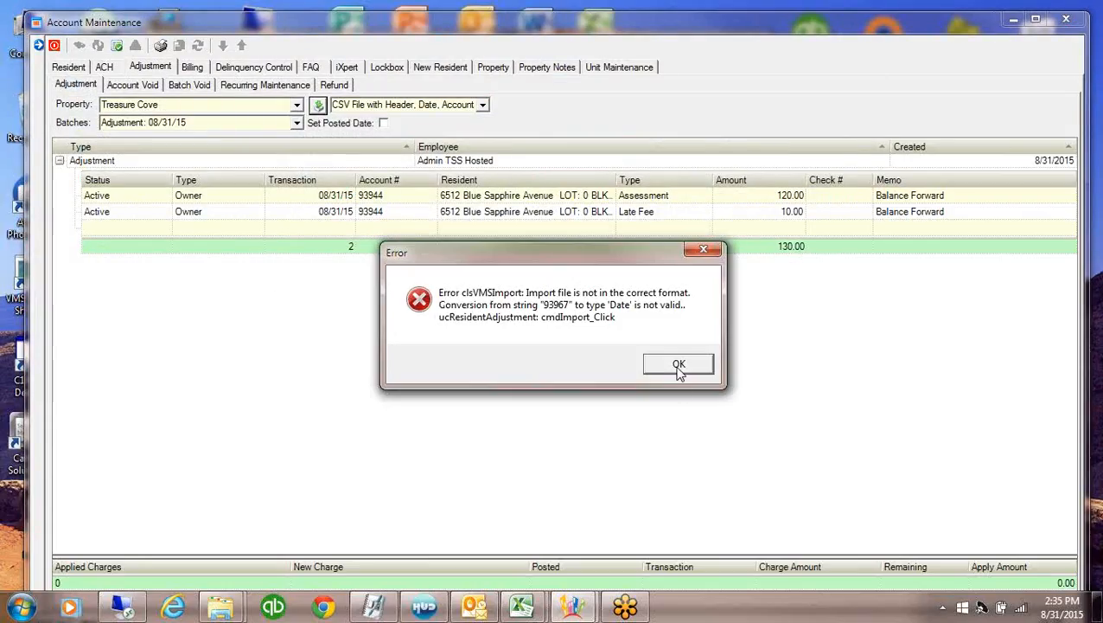
pyautogui.click(657, 366)
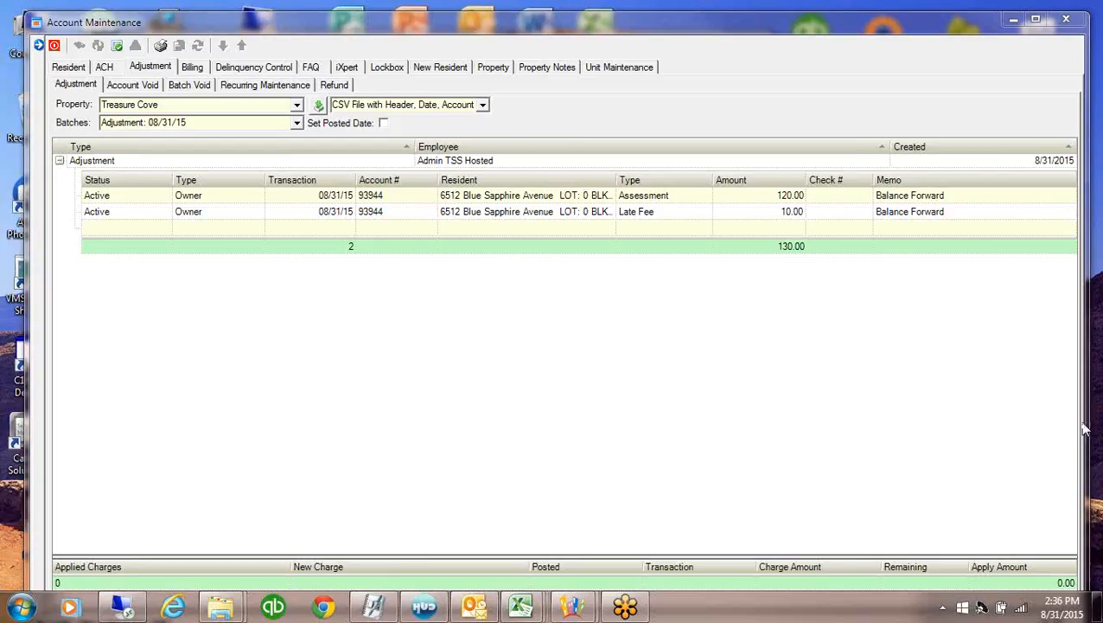
pyautogui.click(319, 105)
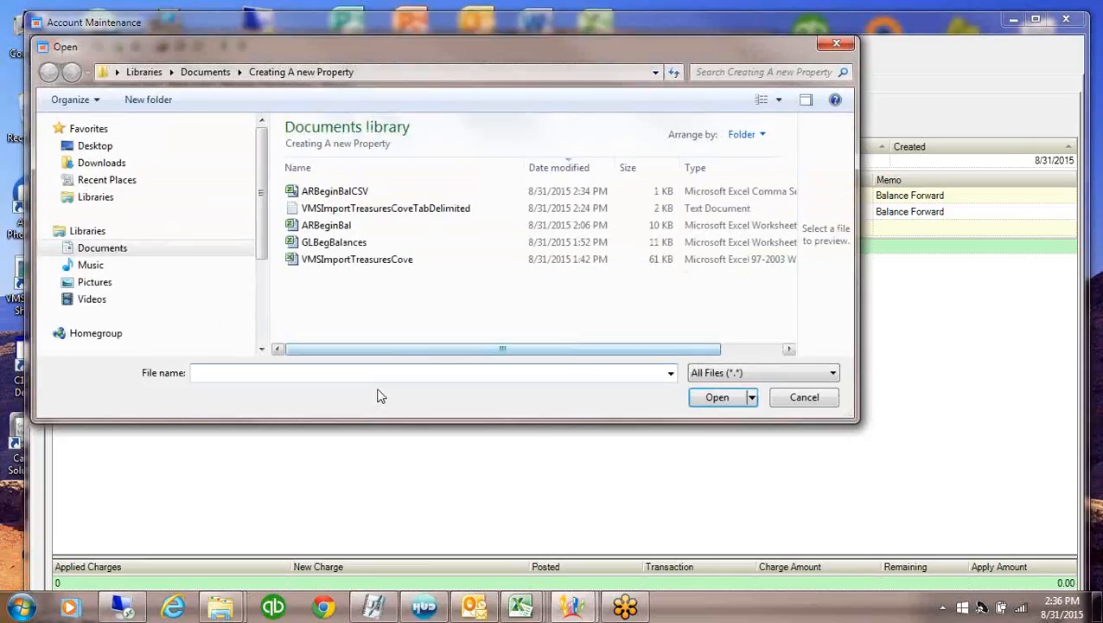
# Import VMSImportTreasuresCoveTabDelimited and dismiss the resulting file-in-use error
pyautogui.doubleClick(348, 211)
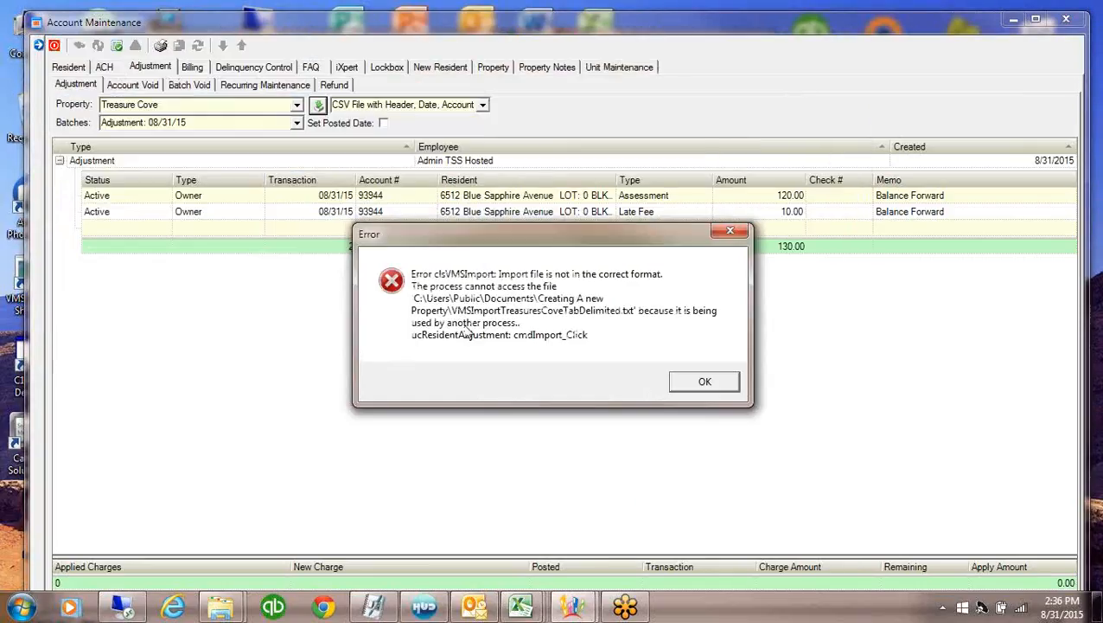
pyautogui.click(731, 232)
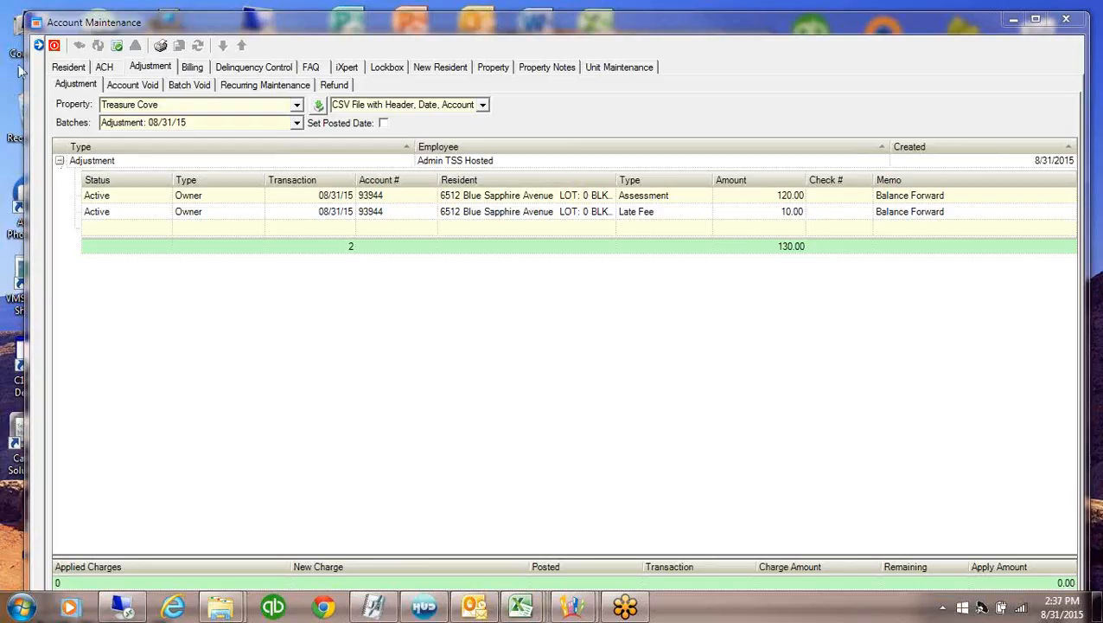
# Show the account list, select a resident account, and confirm the template lists Date before Account
pyautogui.click(38, 46)
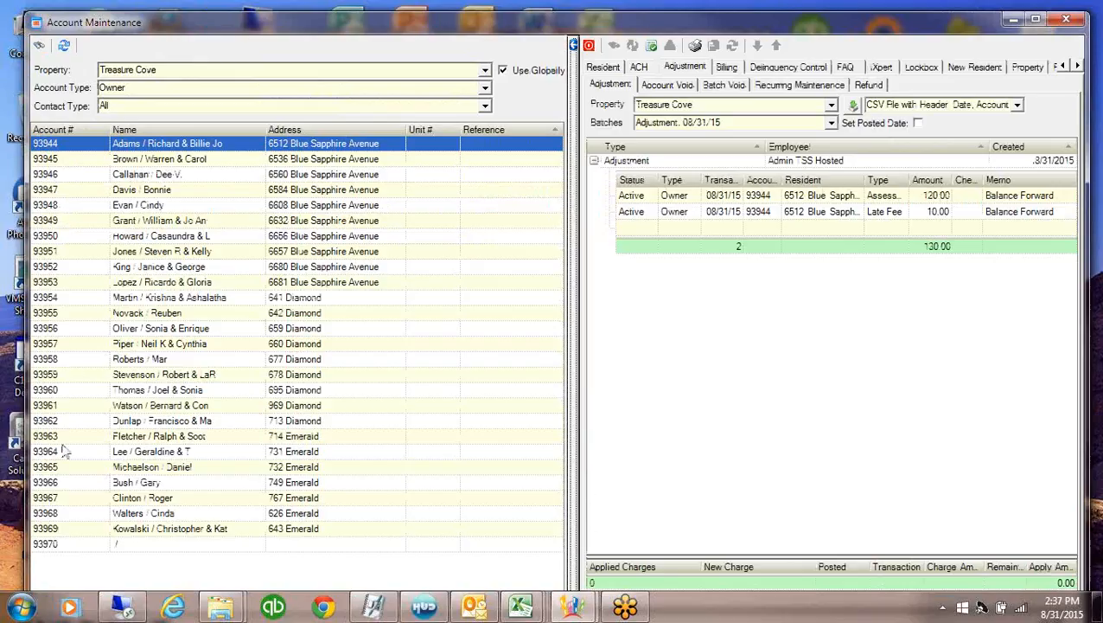
pyautogui.click(68, 498)
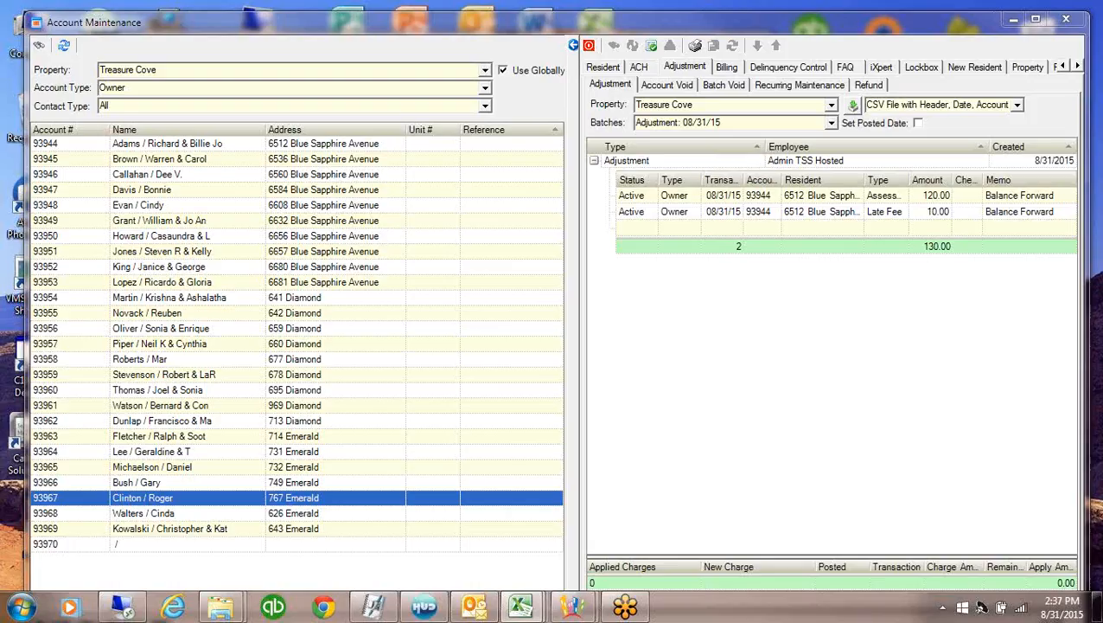
pyautogui.click(951, 108)
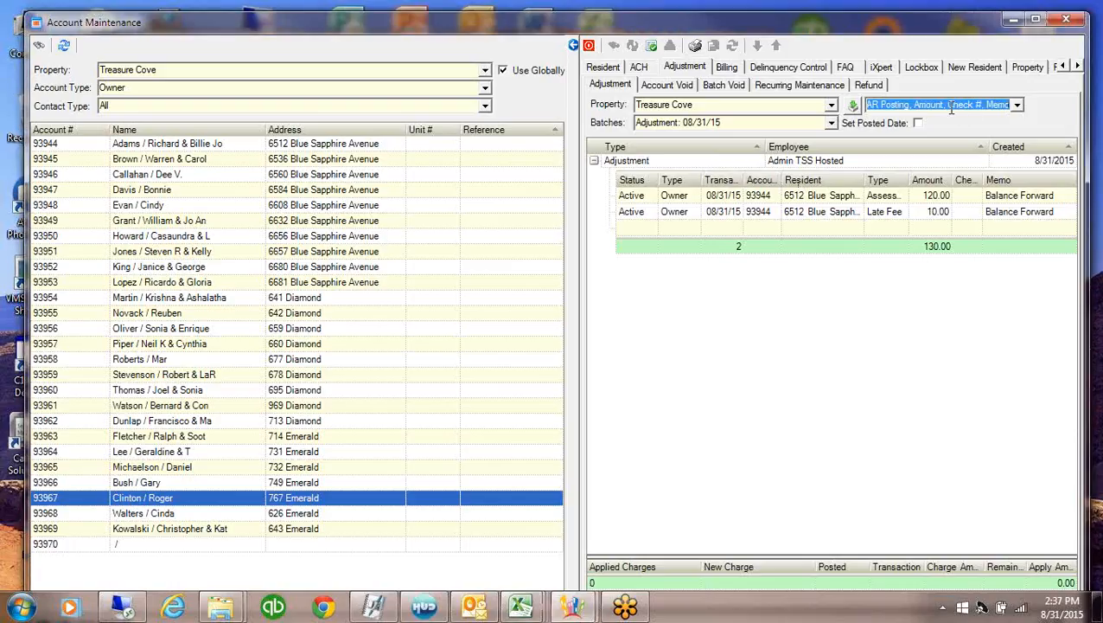
pyautogui.click(868, 106)
pyautogui.press('Left')
pyautogui.press('Left')
pyautogui.press('Left')
pyautogui.press('Left')
pyautogui.press('Left')
pyautogui.press('Left')
pyautogui.press('Left')
pyautogui.press('Left')
pyautogui.press('Left')
pyautogui.press('Left')
pyautogui.press('Left')
pyautogui.press('Left')
pyautogui.press('Left')
pyautogui.press('Left')
pyautogui.press('Left')
pyautogui.press('Left')
pyautogui.press('Left')
pyautogui.press('Left')
pyautogui.press('Left')
pyautogui.press('Left')
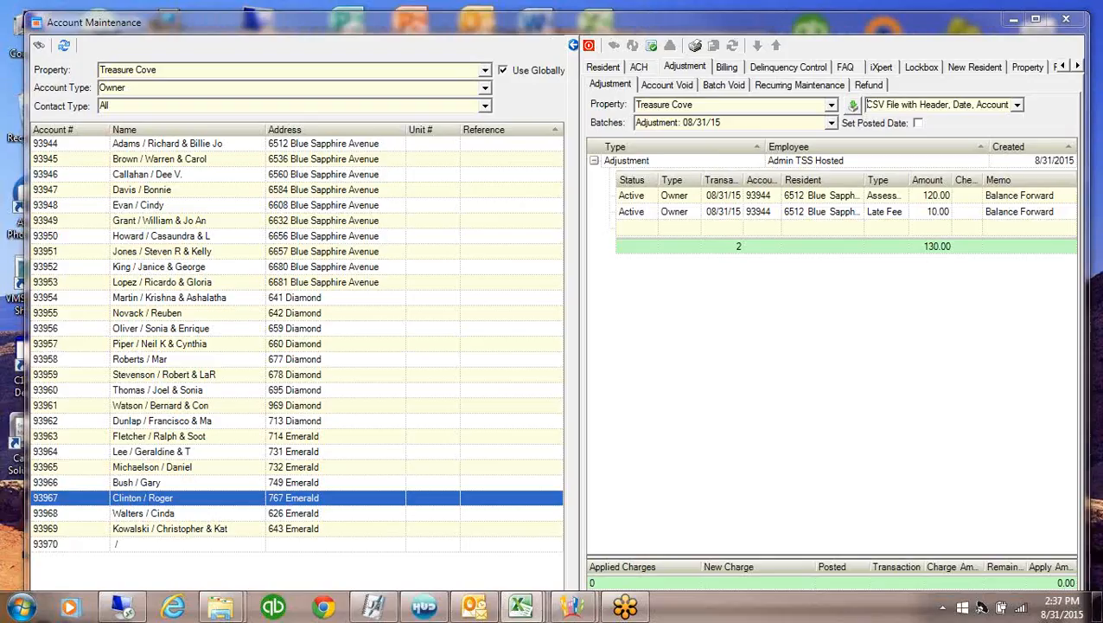
pyautogui.moveTo(0, 73); pyautogui.dragTo(683, 64)
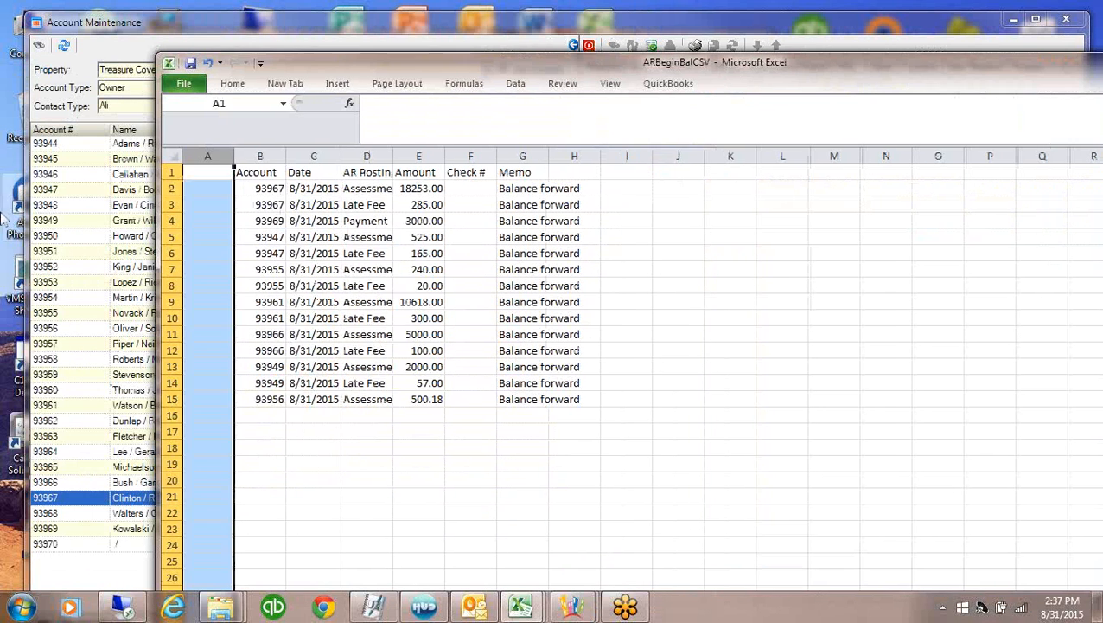
# Move the Date column from C to column A and delete the emptied column C
pyautogui.click(304, 157)
pyautogui.rightClick(308, 163)
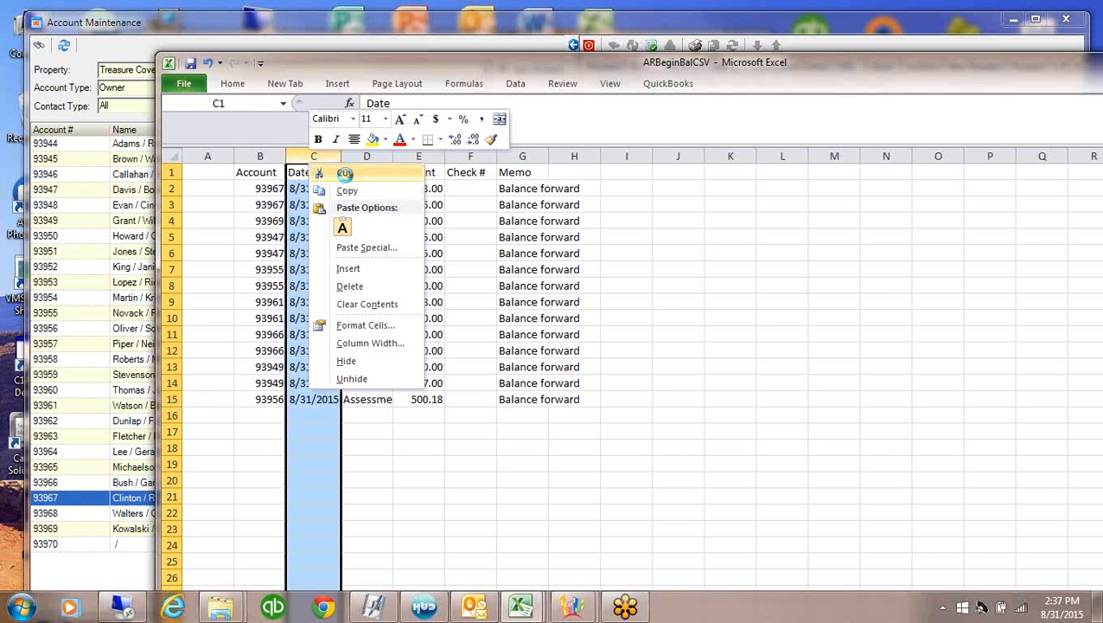
pyautogui.click(343, 172)
pyautogui.click(204, 172)
pyautogui.rightClick(202, 175)
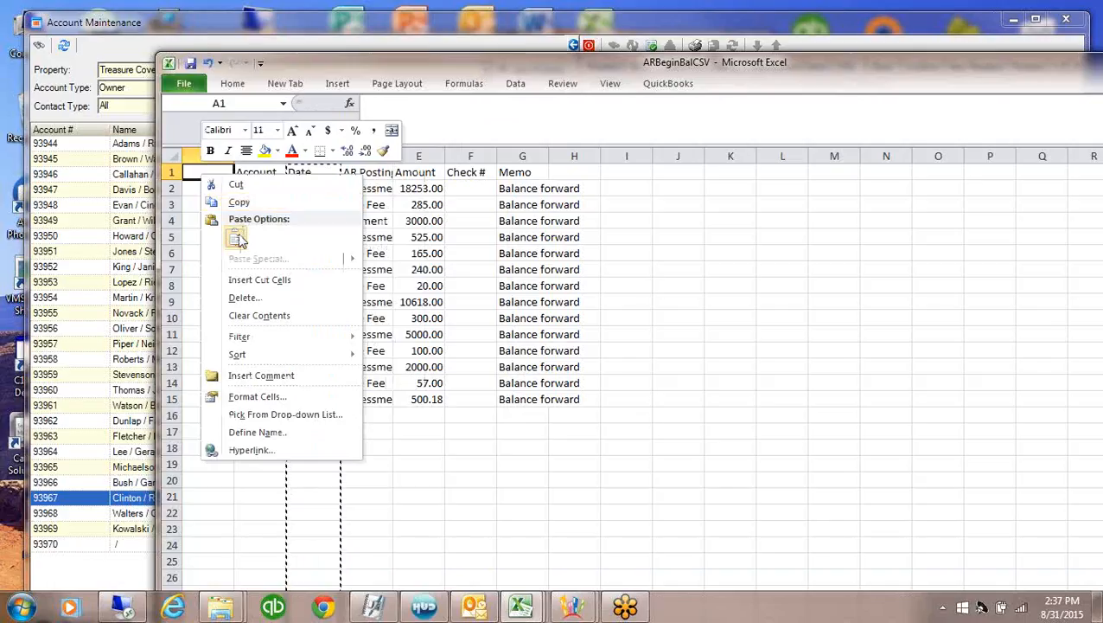
pyautogui.click(236, 240)
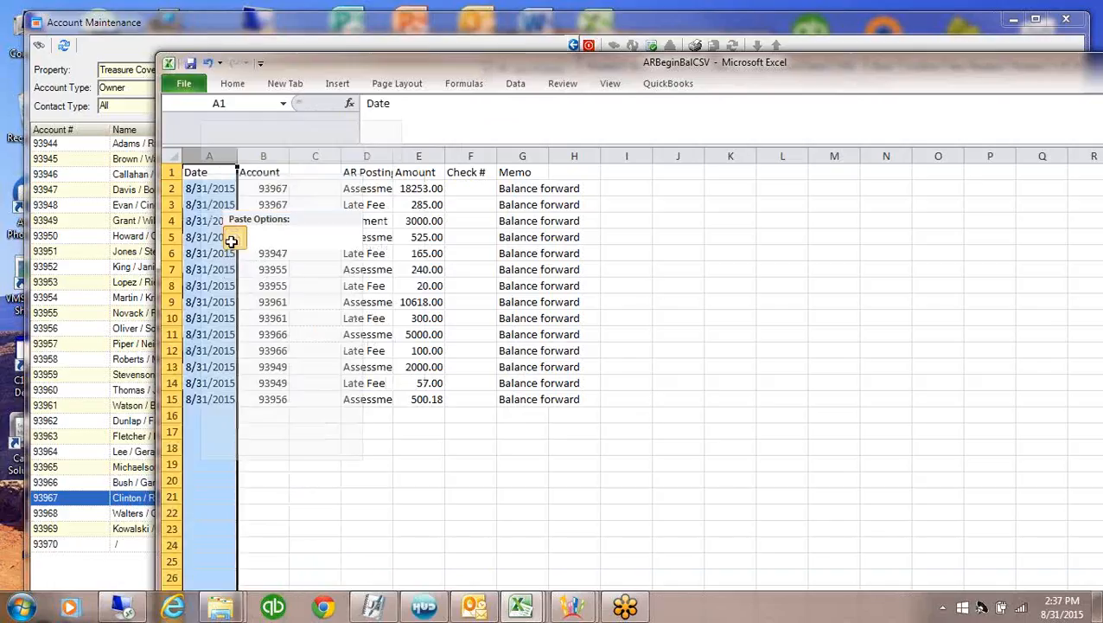
pyautogui.click(315, 157)
pyautogui.rightClick(318, 160)
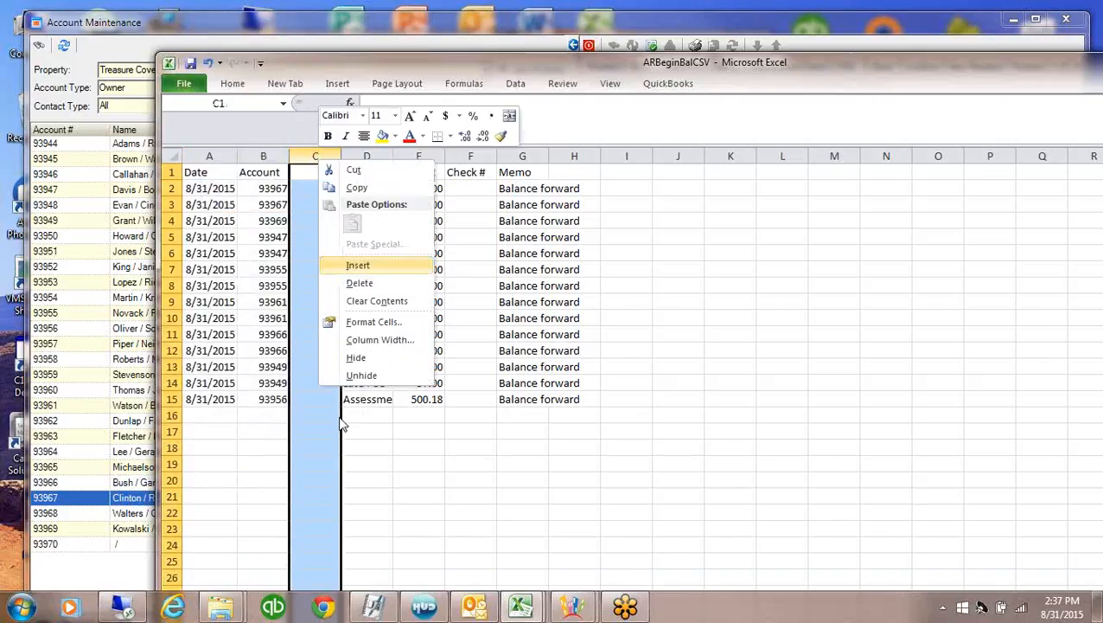
pyautogui.click(359, 283)
pyautogui.click(431, 529)
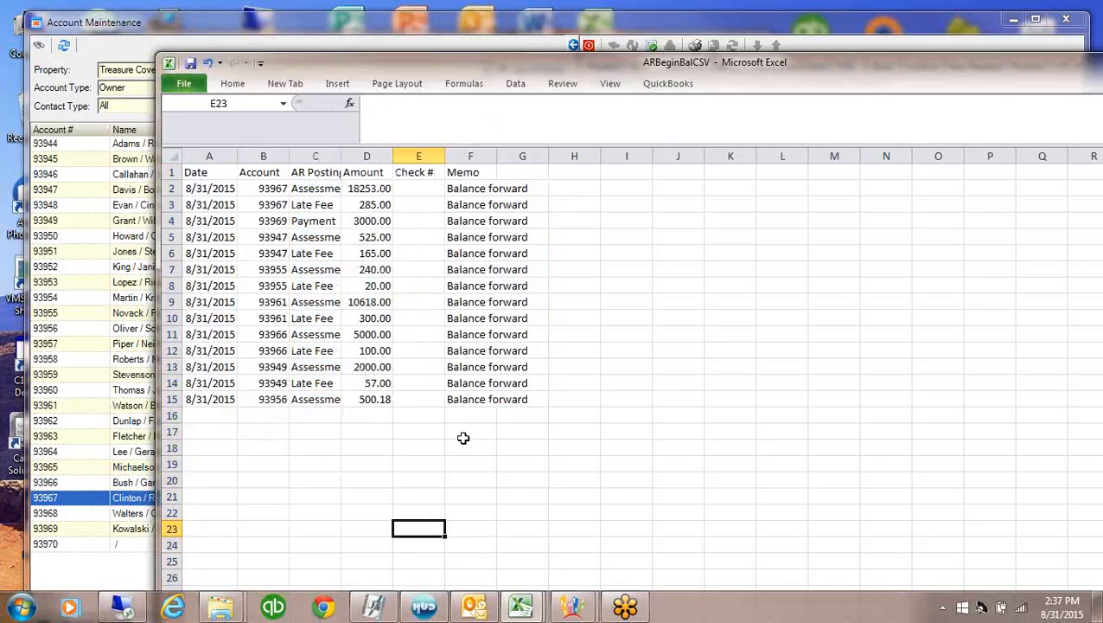
# Save the workbook as CSV, replacing ARBeginBalCSV.csv and keeping CSV format
pyautogui.click(184, 84)
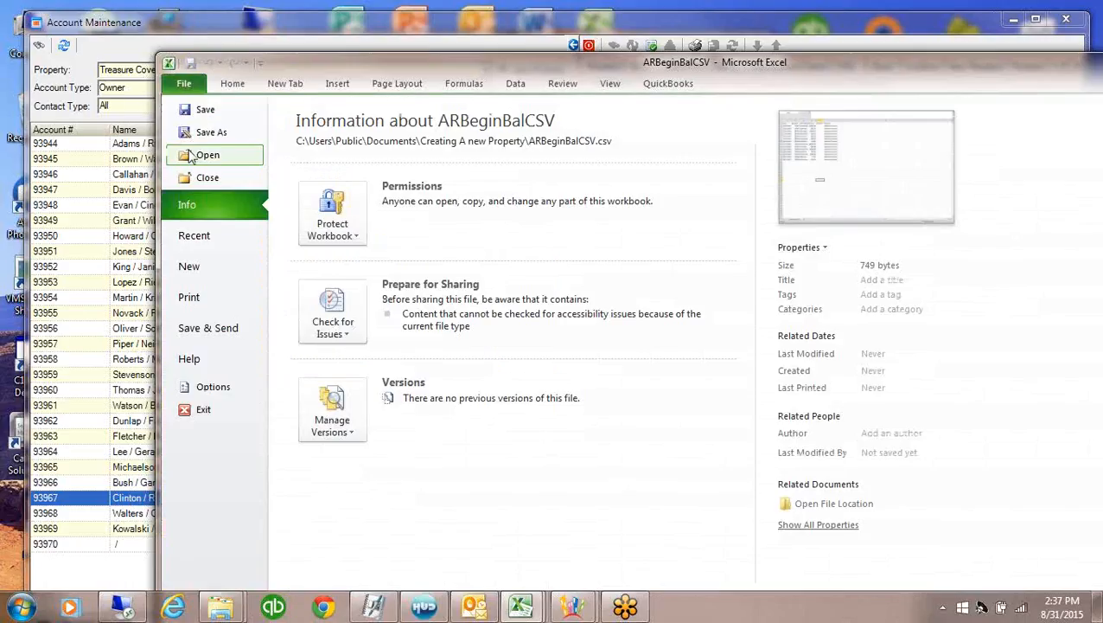
pyautogui.press('Escape')
pyautogui.press('F12')
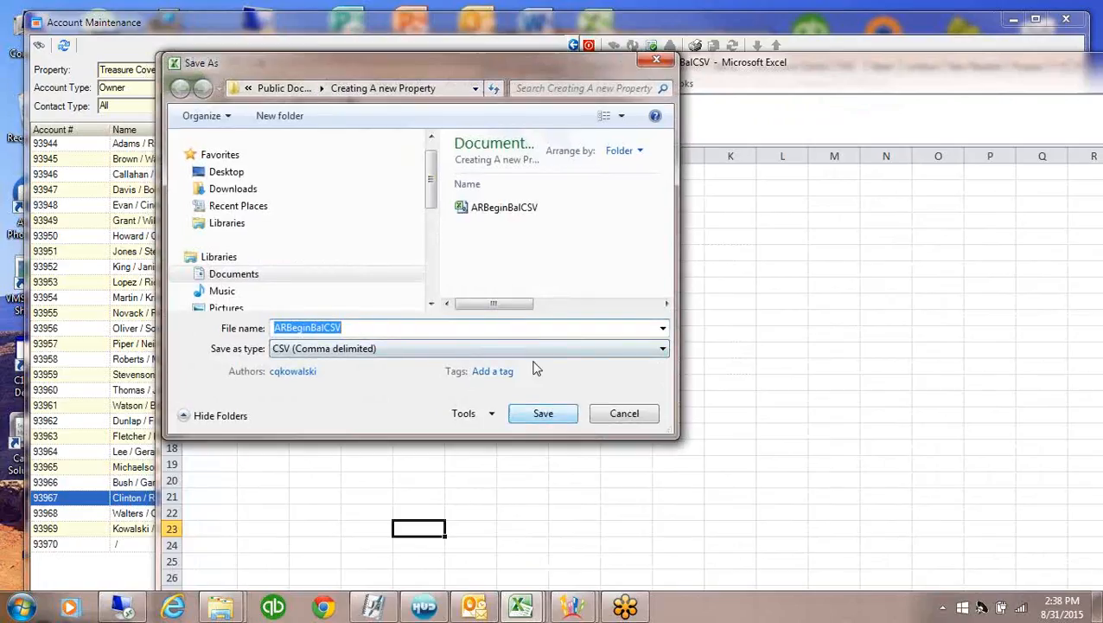
pyautogui.click(537, 413)
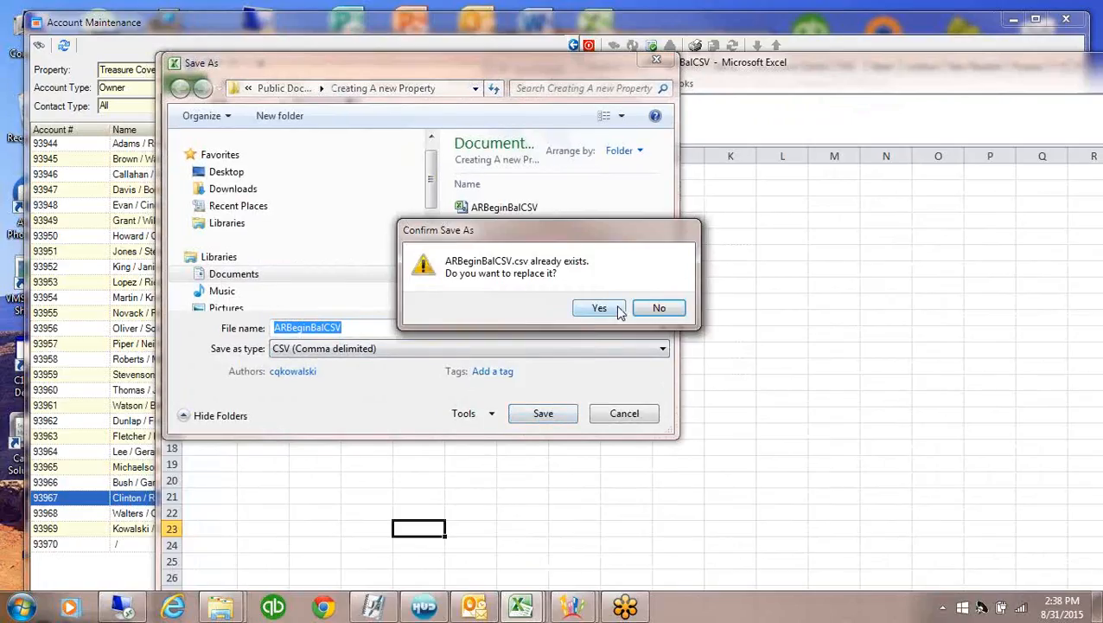
pyautogui.click(619, 309)
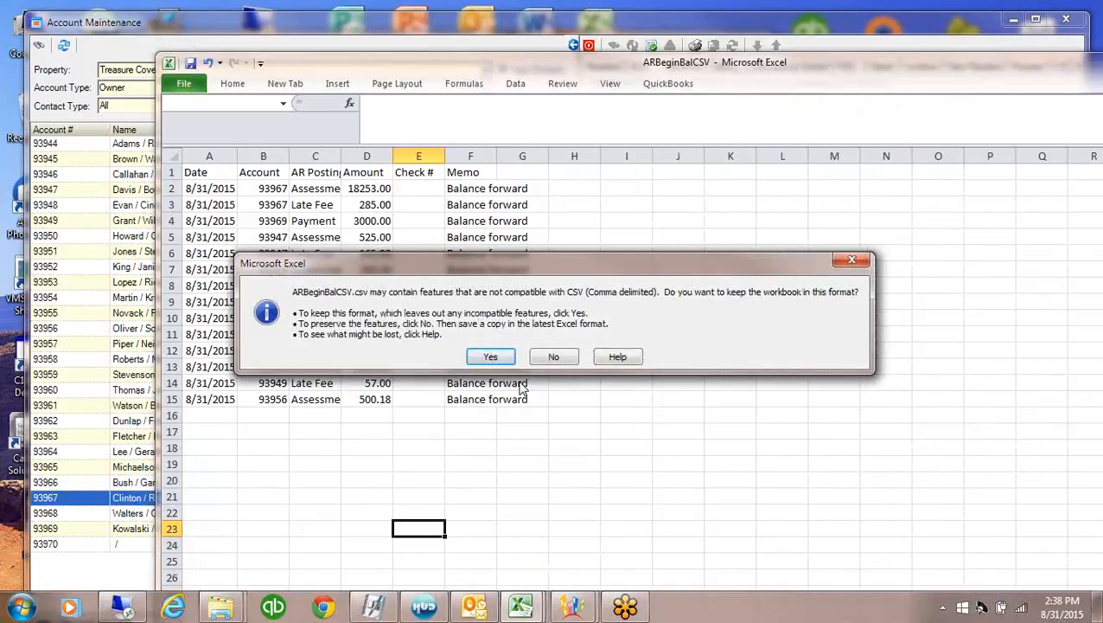
pyautogui.click(491, 356)
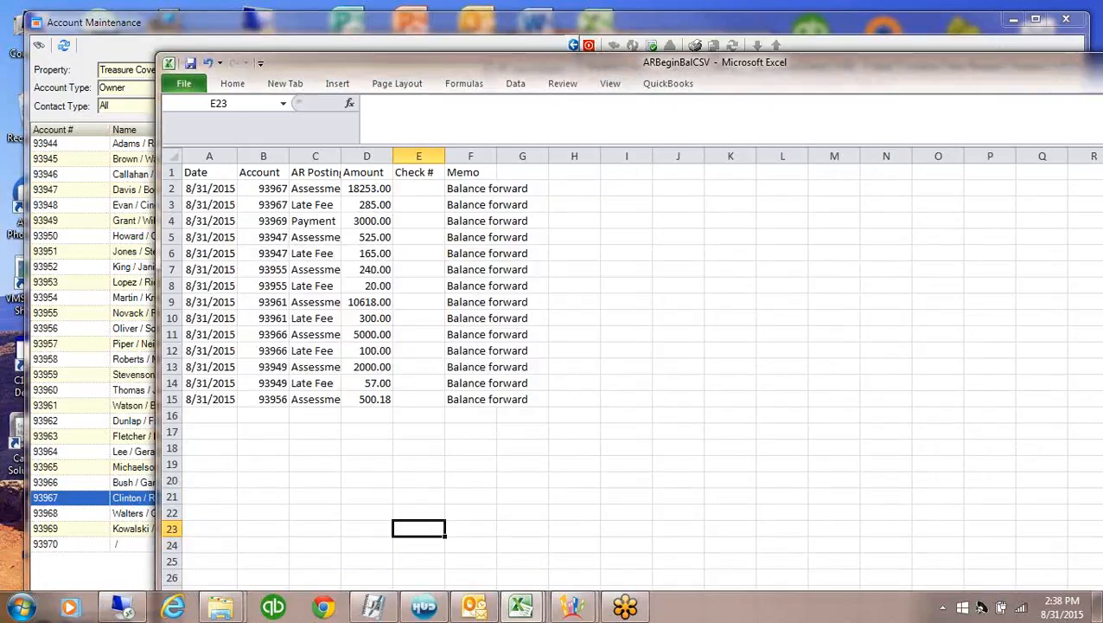
# Close the ARBeginBalCSV workbook without saving further changes
pyautogui.moveTo(879, 81); pyautogui.dragTo(891, 77)
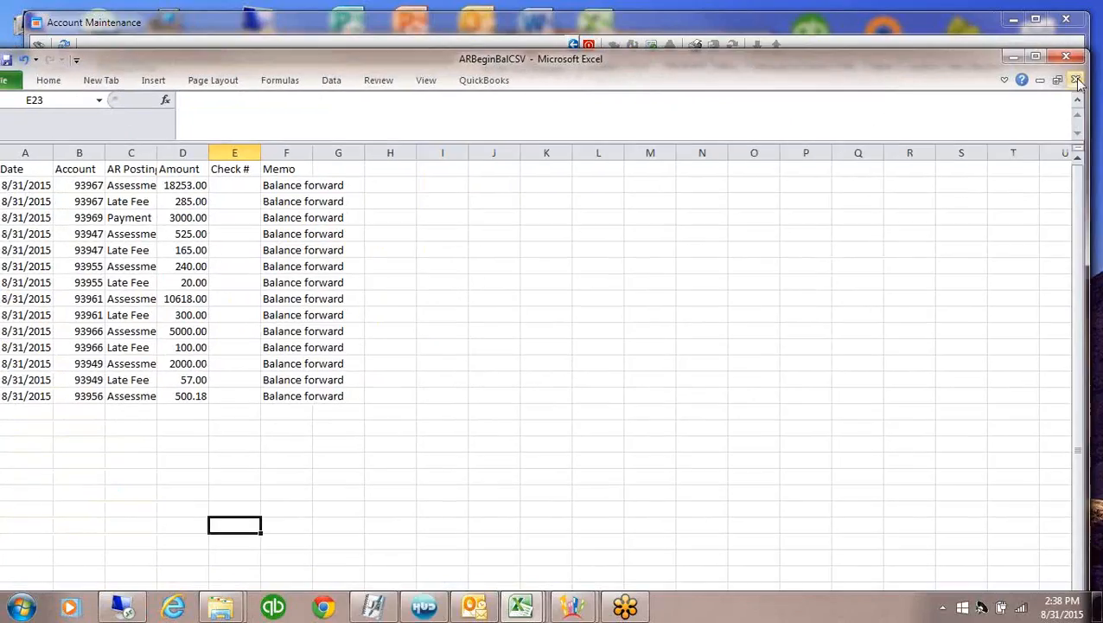
pyautogui.click(1076, 80)
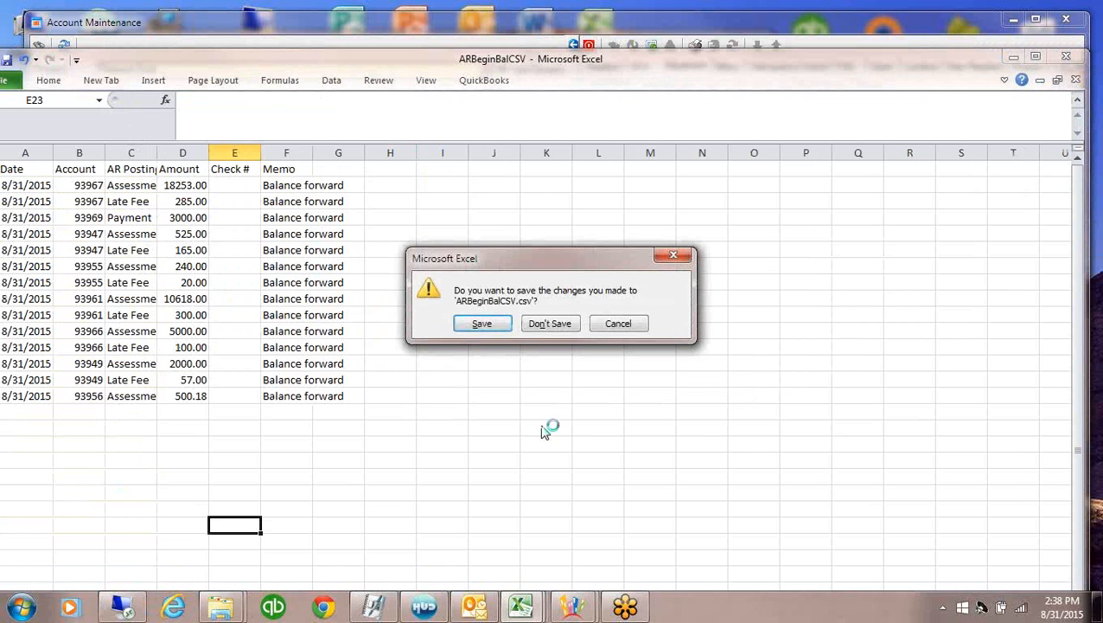
pyautogui.click(550, 323)
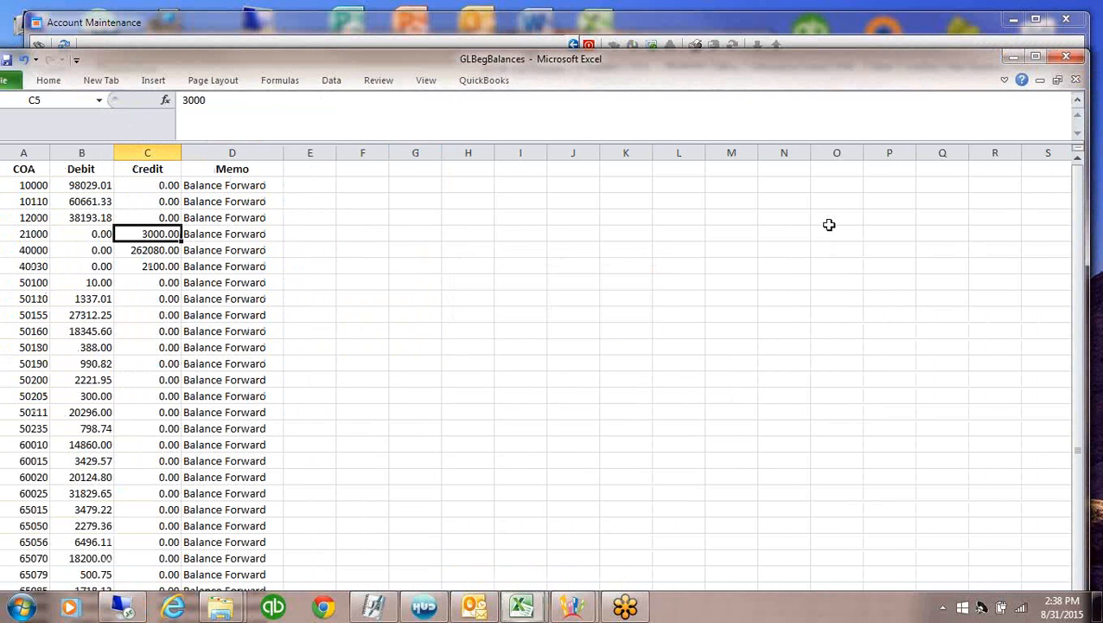
# Import ARBeginBalCSV into the Treasure Cove batch, giving 16 Balance Forward lines totalling 35193.18
pyautogui.click(1013, 58)
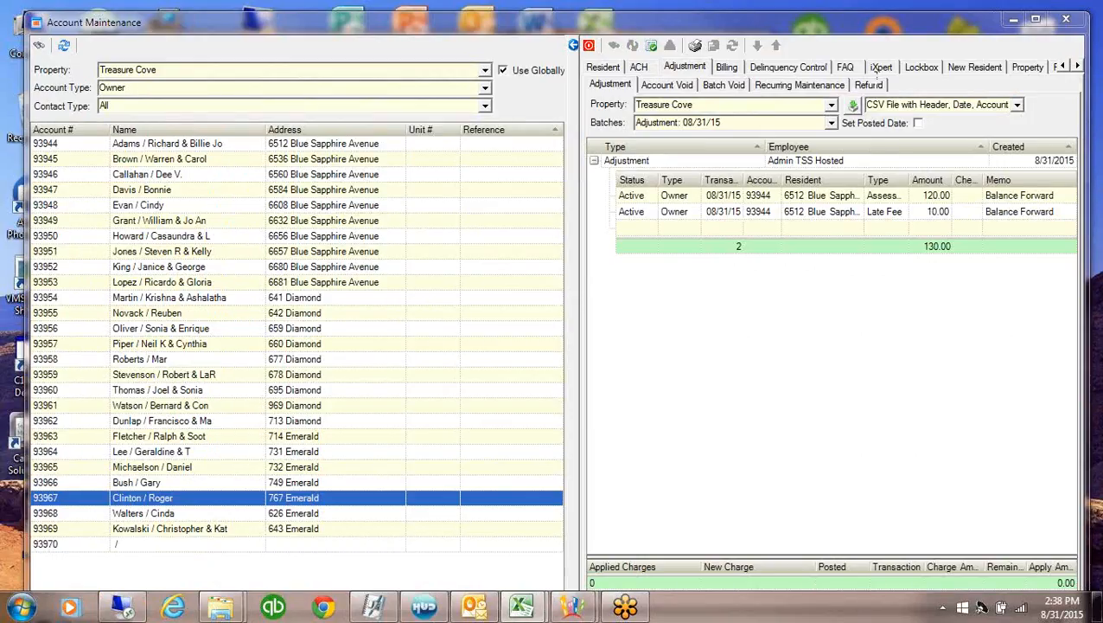
pyautogui.click(860, 103)
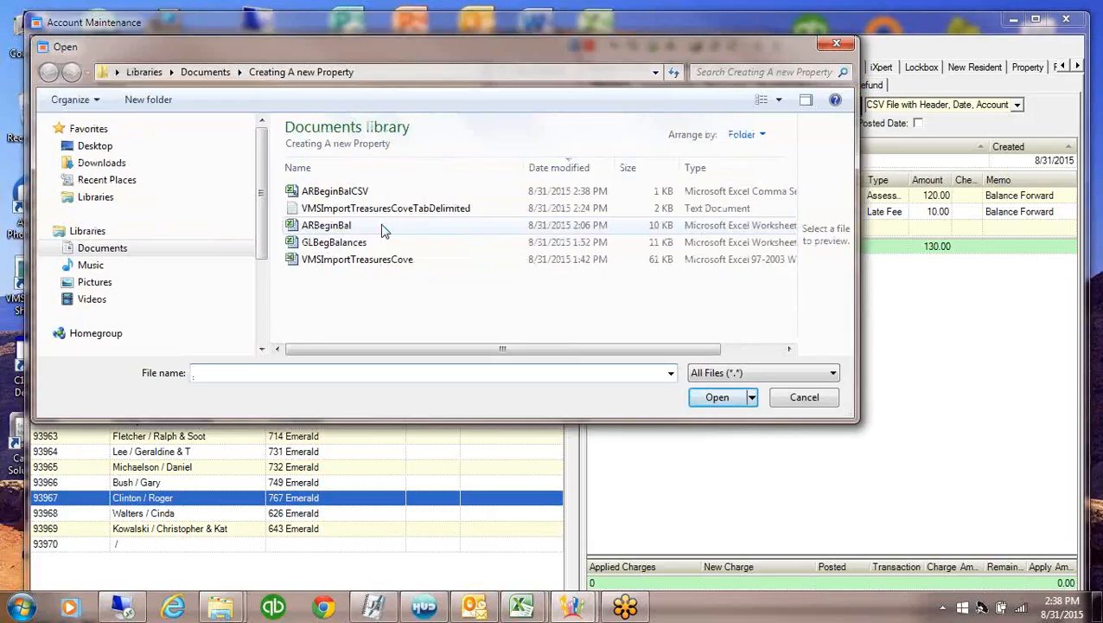
pyautogui.doubleClick(311, 192)
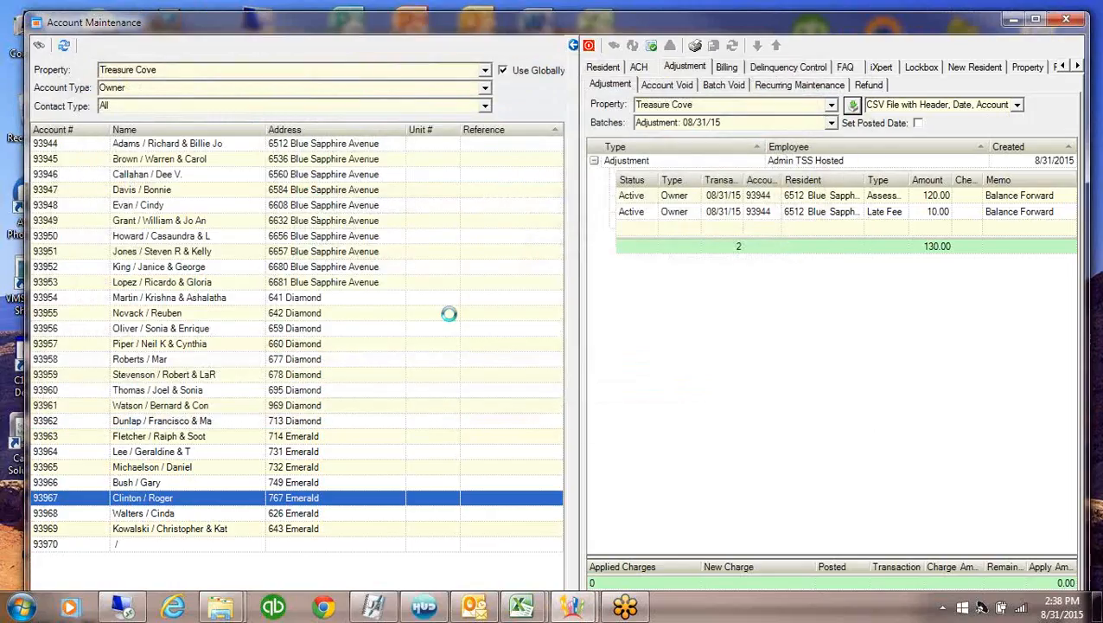
pyautogui.click(573, 45)
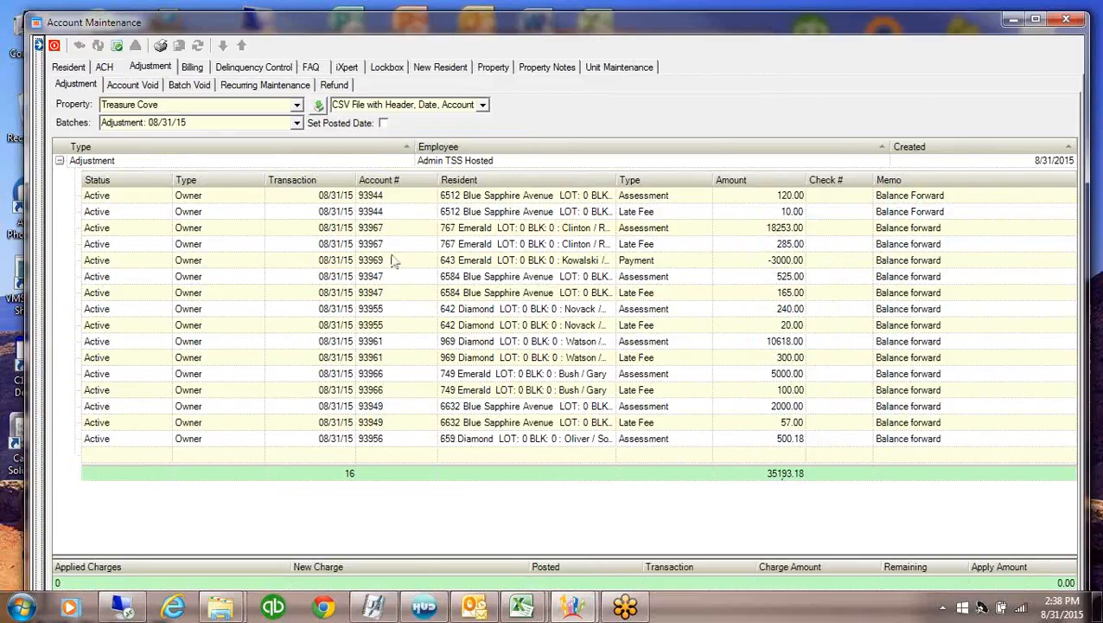
# Tick Set Posted Date and post the Treasure Cove adjustment batch, confirming with Yes
pyautogui.click(384, 124)
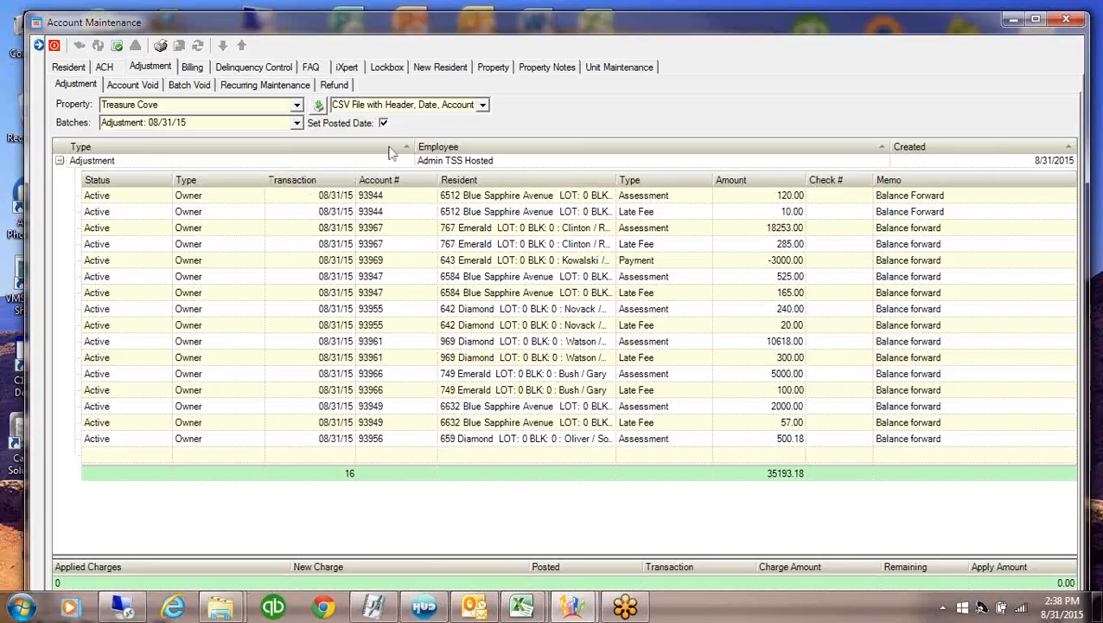
pyautogui.click(118, 48)
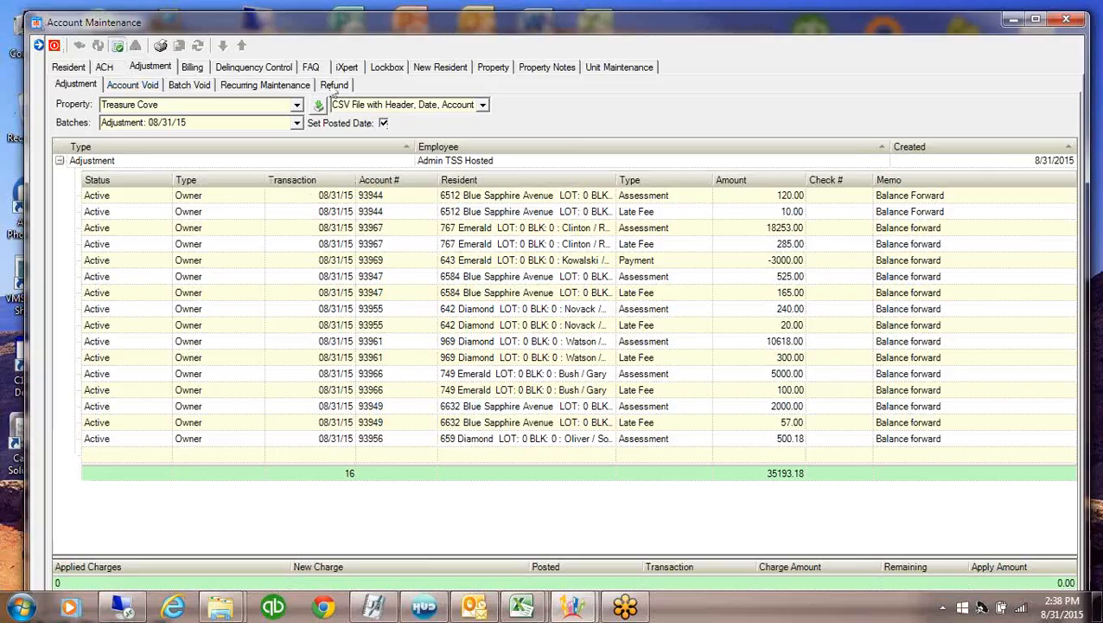
pyautogui.click(541, 354)
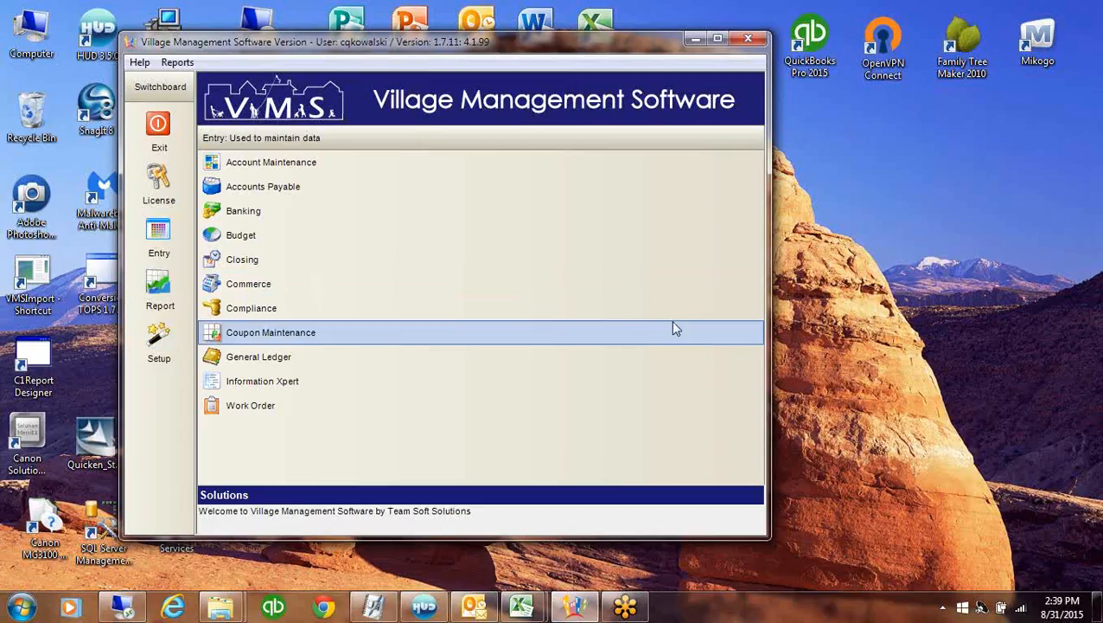
# Open Report Generator from the switchboard's Report section
pyautogui.click(158, 287)
pyautogui.click(292, 283)
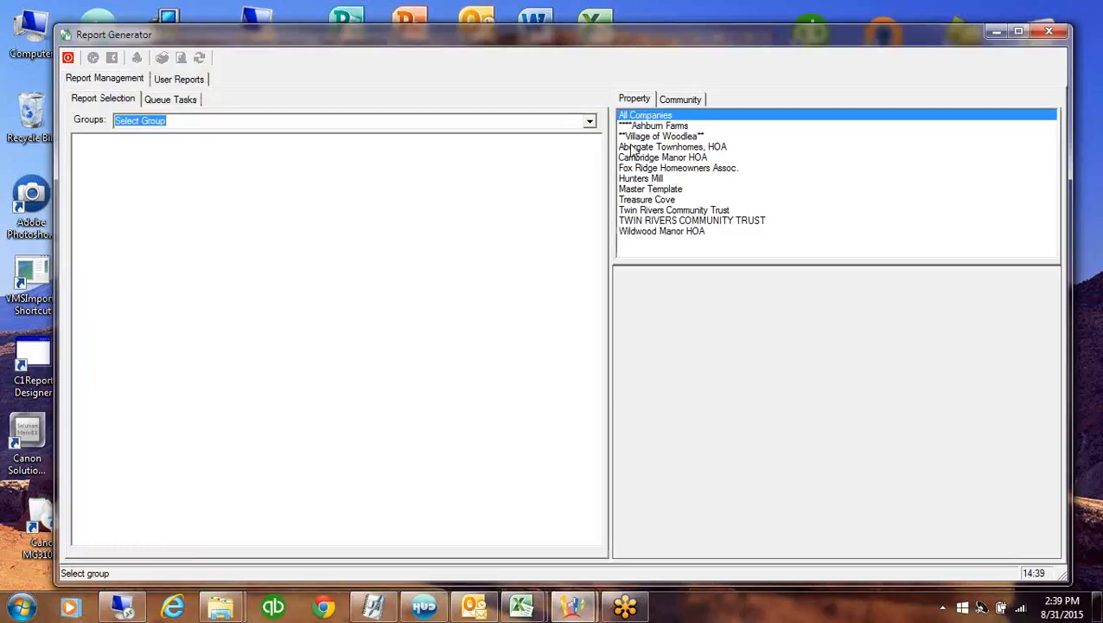
# Select Treasure Cove and choose the Accounting group's Aging Delinquency report
pyautogui.click(637, 198)
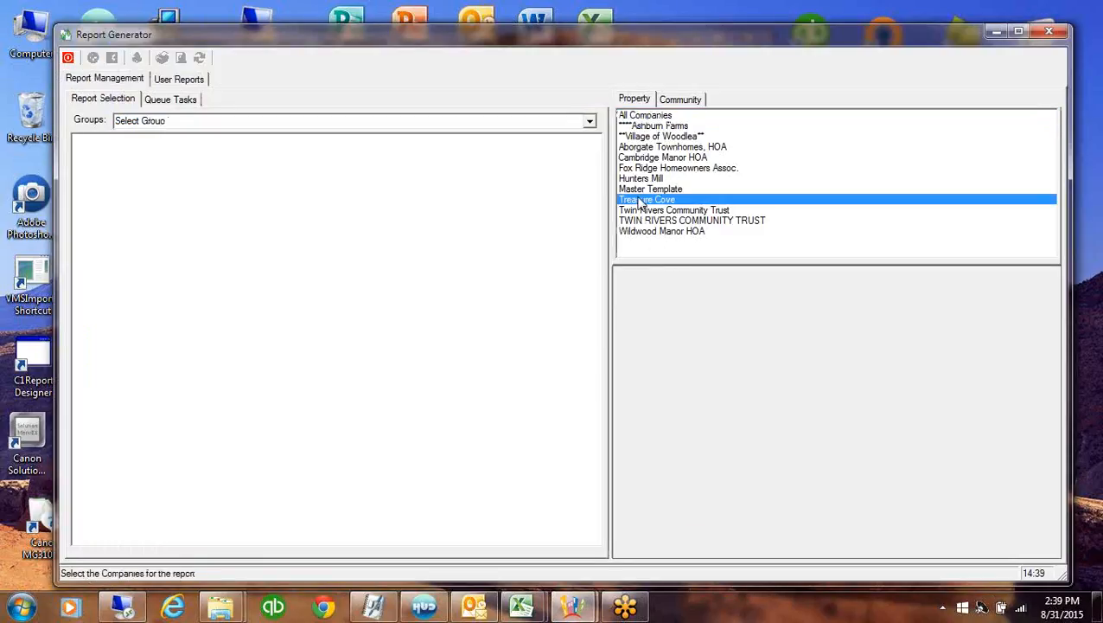
pyautogui.click(589, 121)
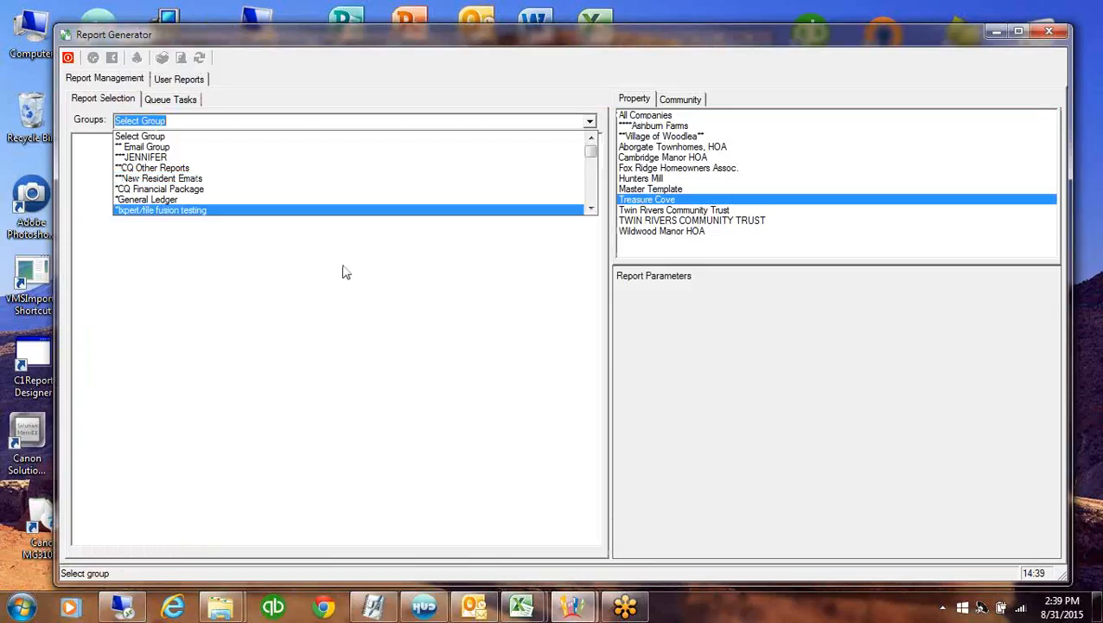
pyautogui.scroll(-5, 592, 201)
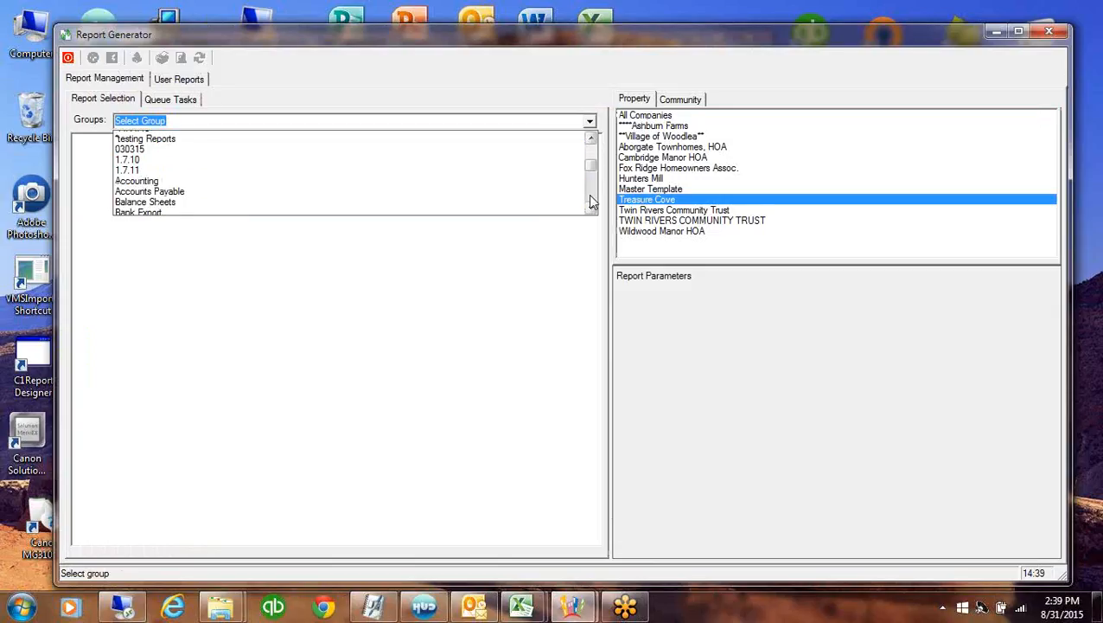
pyautogui.click(149, 141)
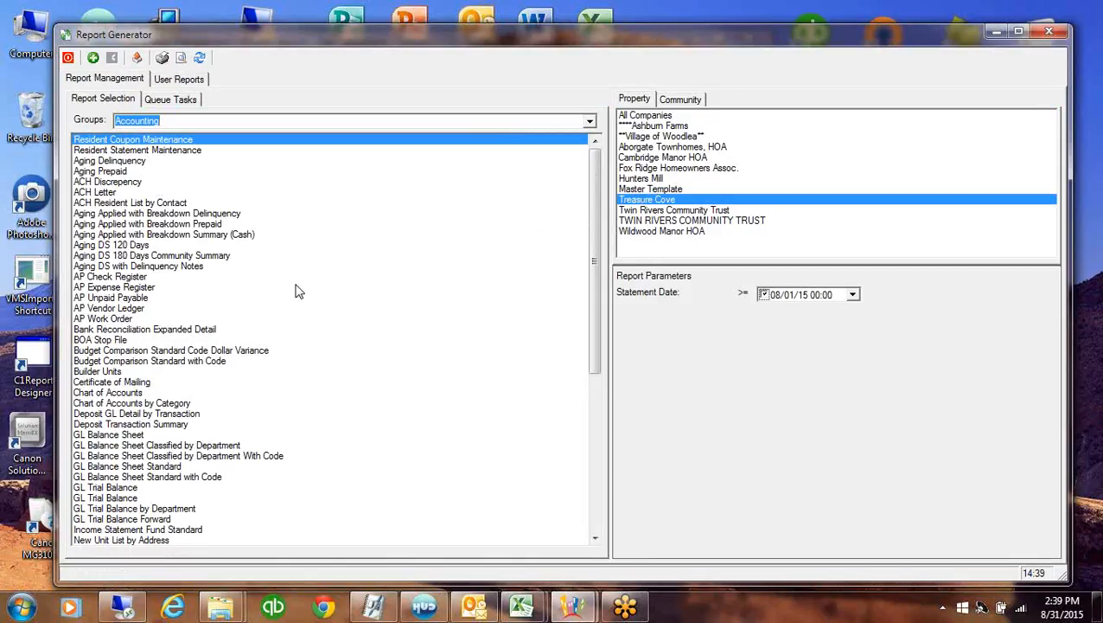
pyautogui.click(136, 161)
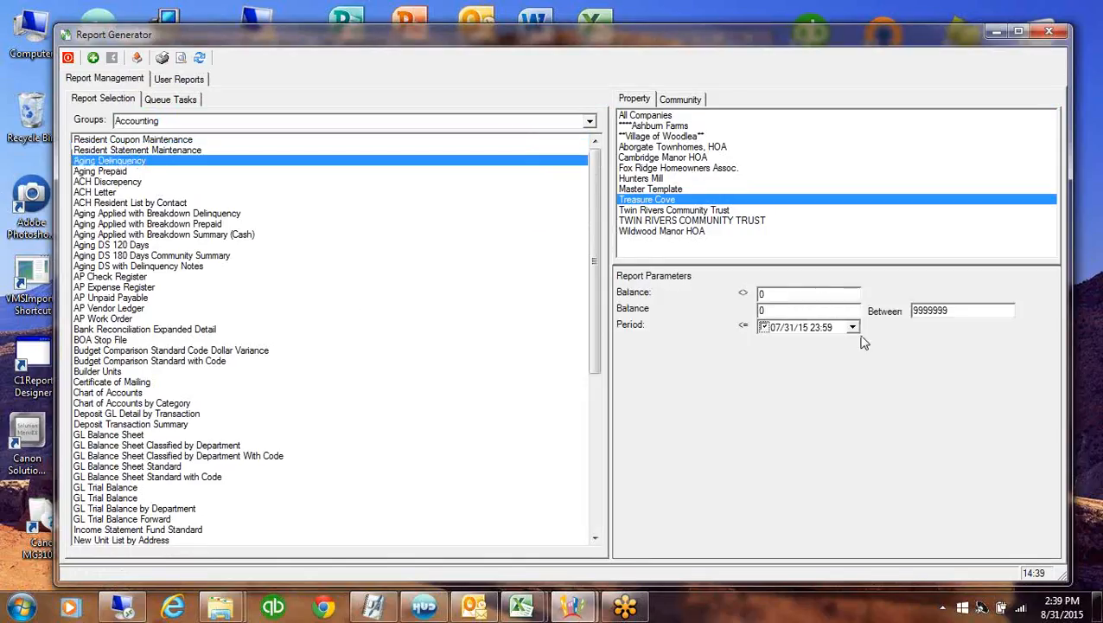
# Set the report period to 08/31/15 and preview the Aging Delinquency report
pyautogui.click(853, 327)
pyautogui.click(902, 347)
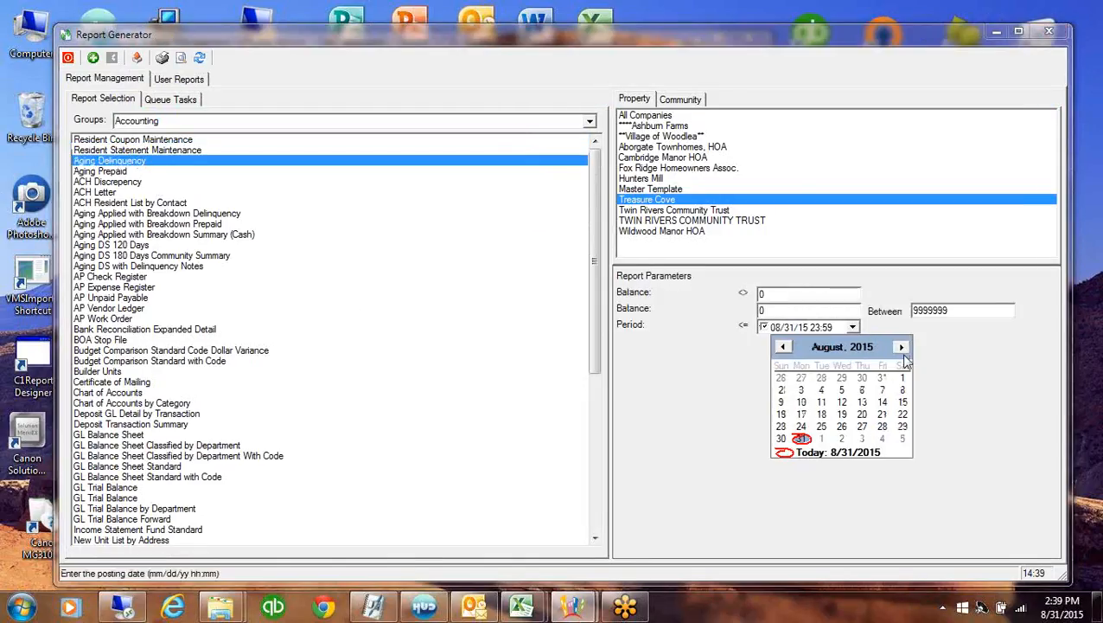
pyautogui.click(800, 438)
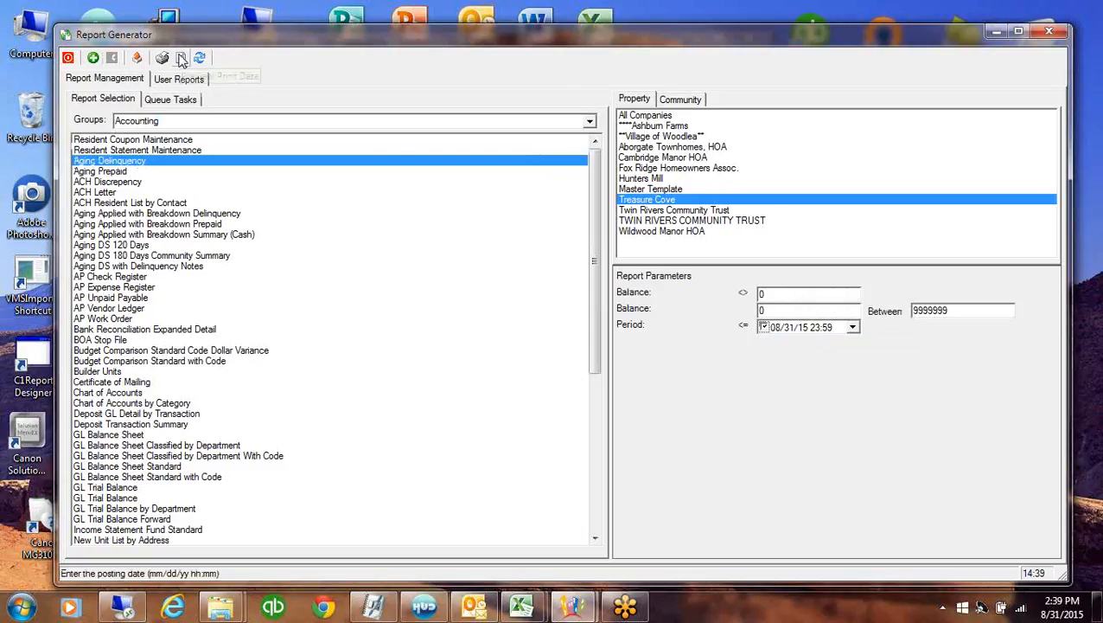
pyautogui.click(804, 309)
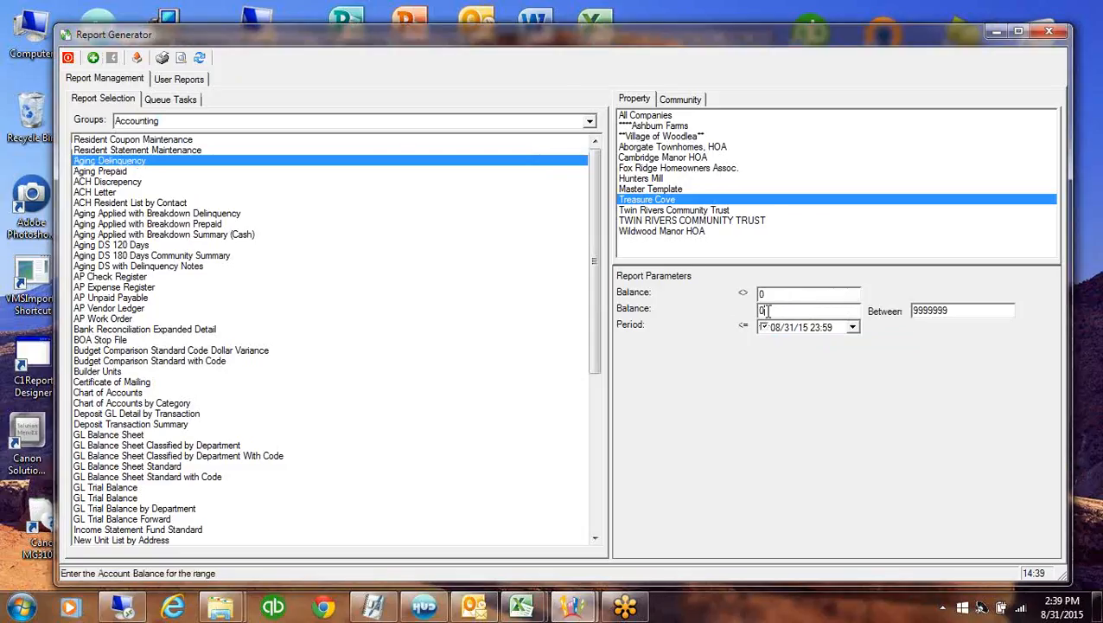
pyautogui.click(180, 58)
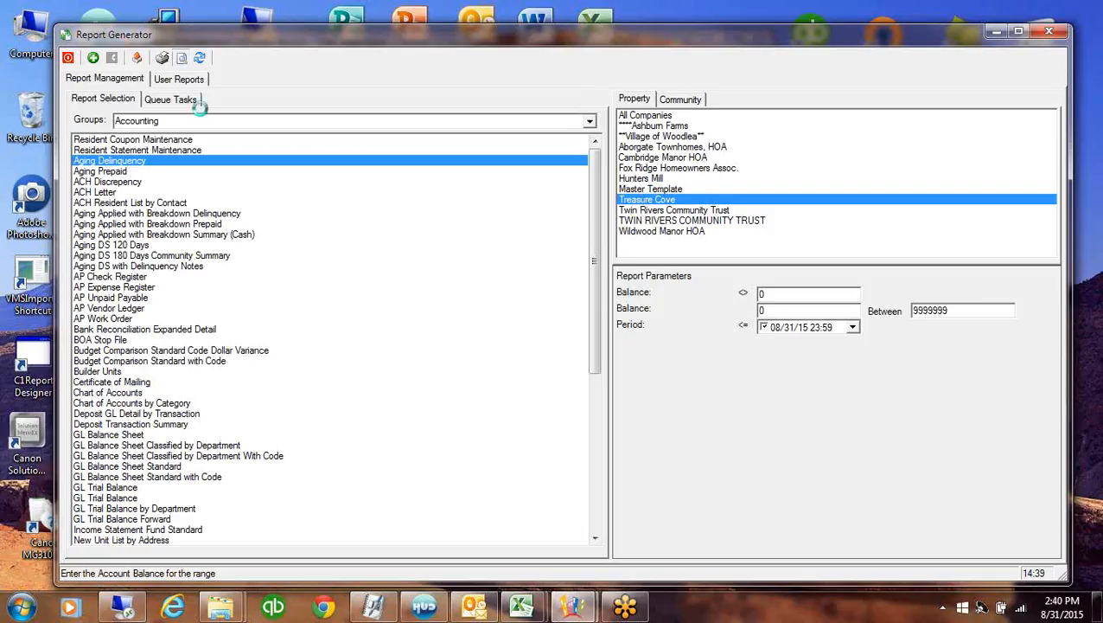
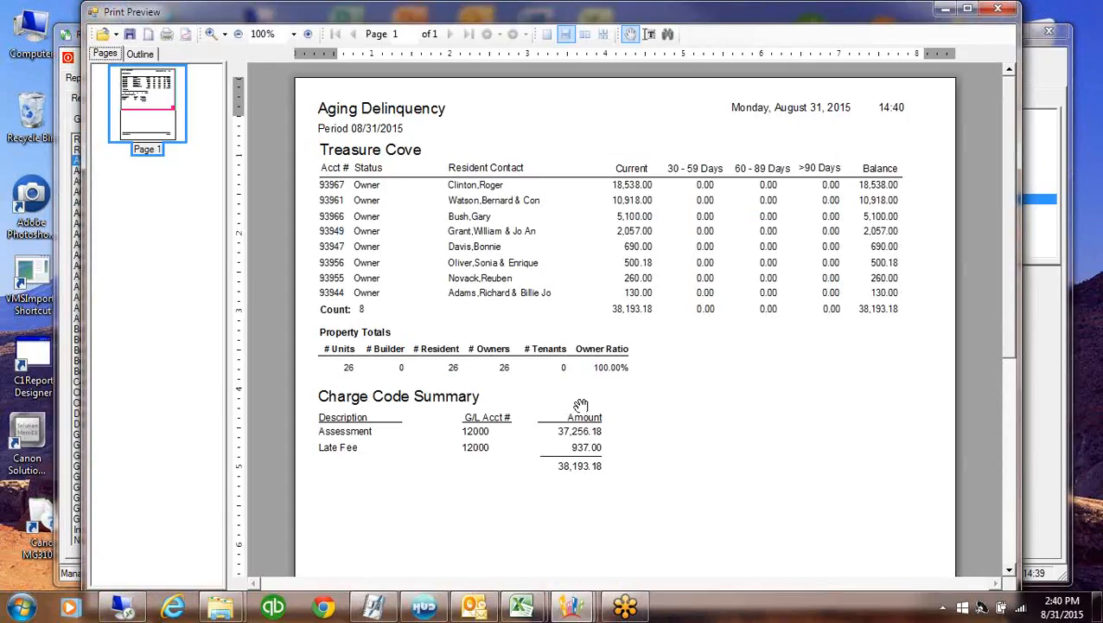
# Switch to the Aging Prepaid report with the period set to today, 08/31/15
pyautogui.click(996, 12)
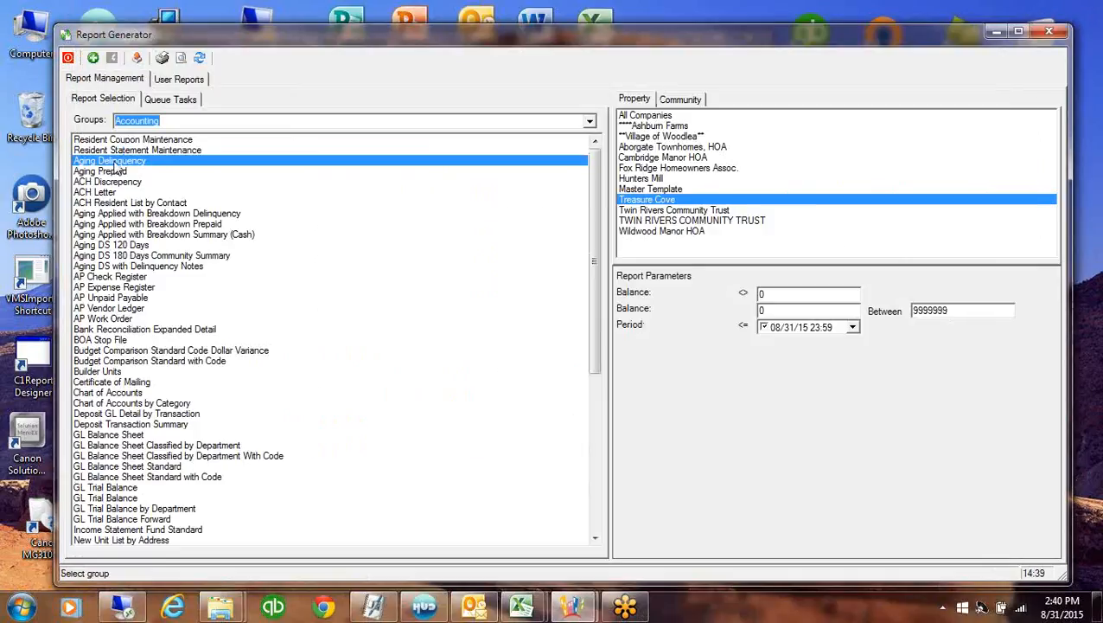
pyautogui.click(95, 172)
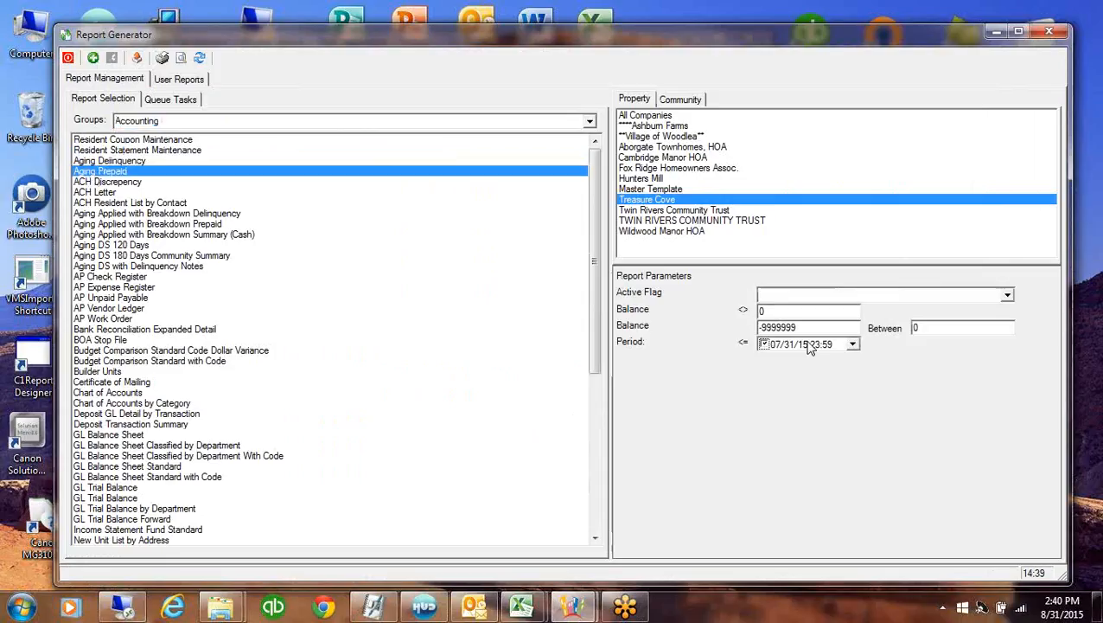
pyautogui.click(851, 344)
pyautogui.click(851, 476)
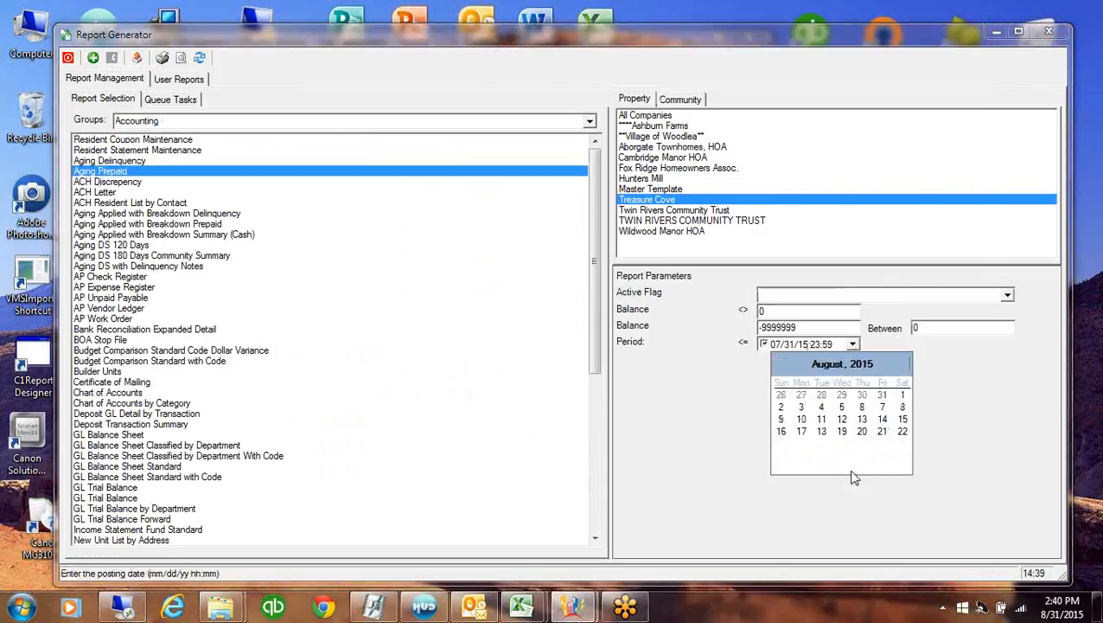
# Preview the Aging Prepaid report, then close the preview and exit Report Generator
pyautogui.click(180, 57)
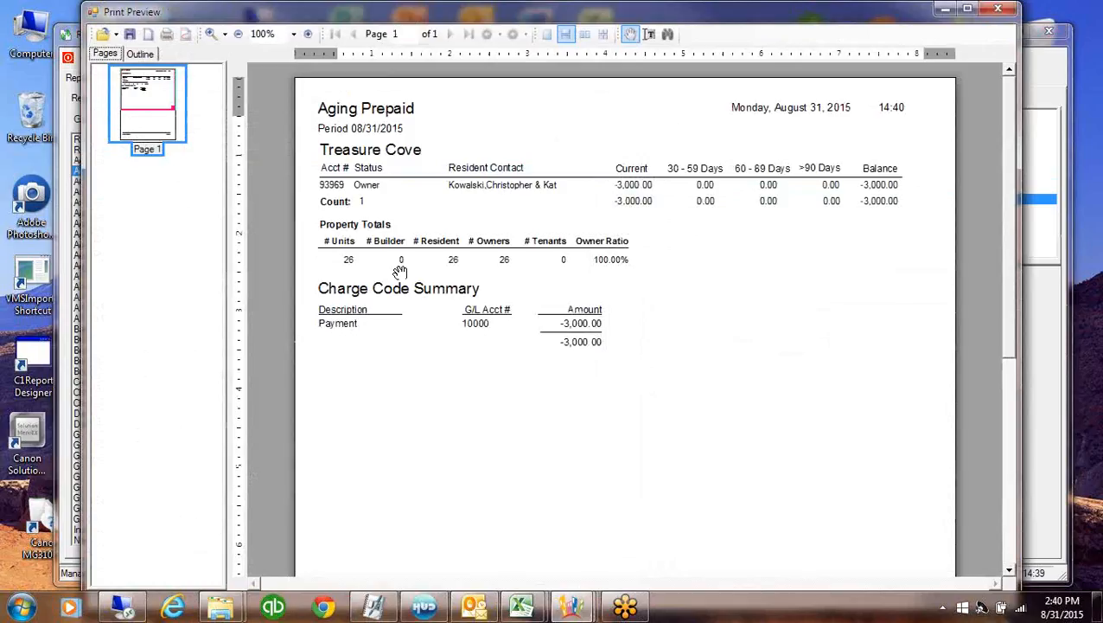
pyautogui.click(1001, 12)
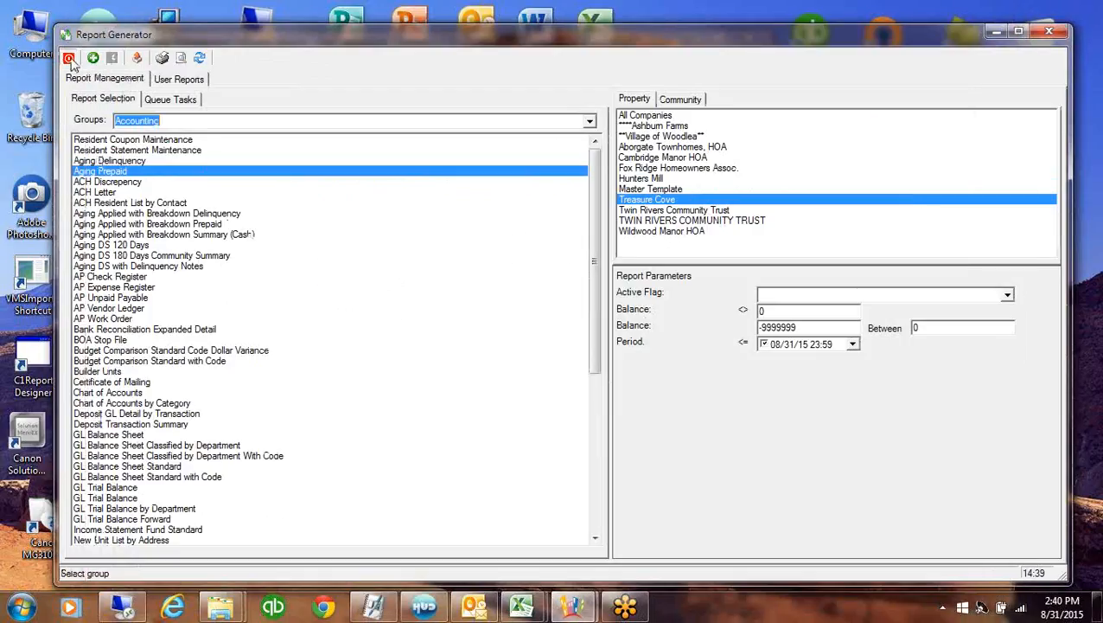
pyautogui.click(70, 58)
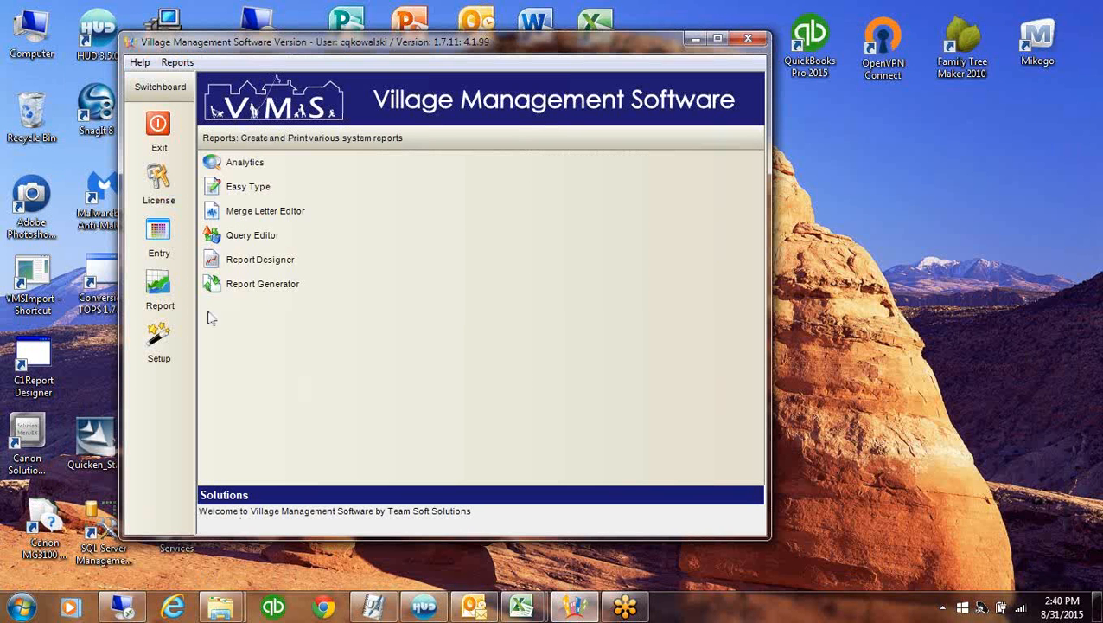
# Open the General Ledger module from Data Entry and close it again
pyautogui.click(159, 232)
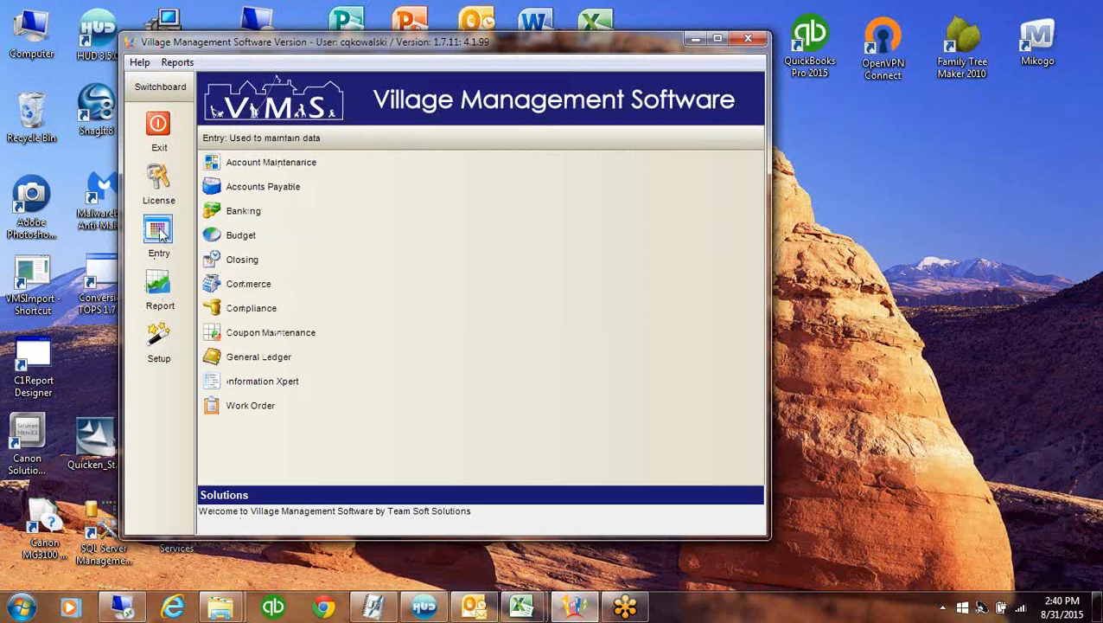
pyautogui.click(278, 359)
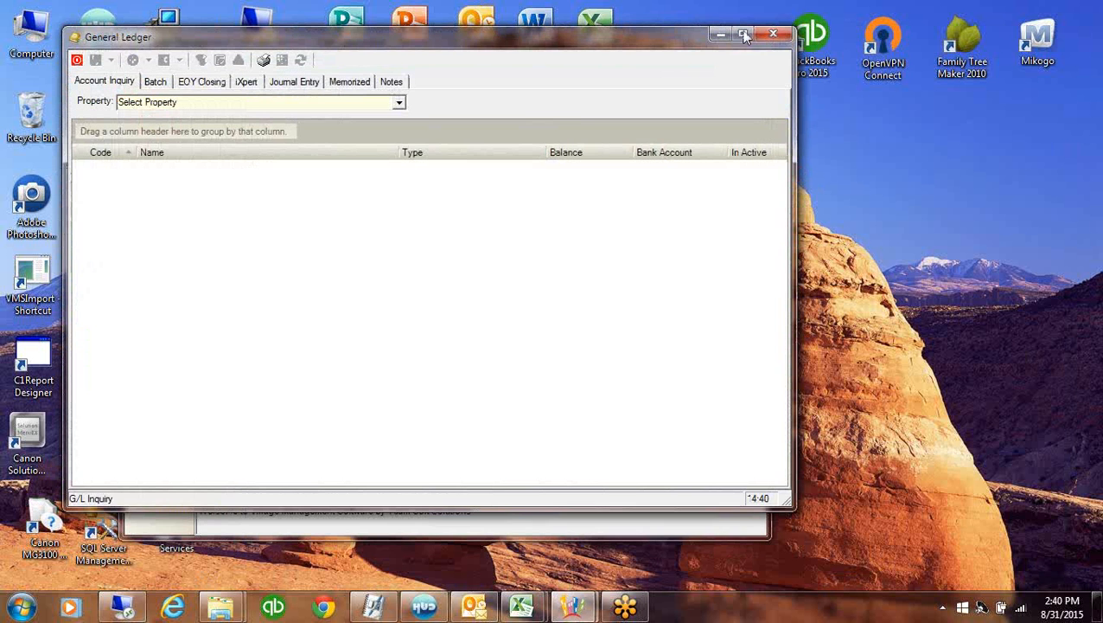
pyautogui.click(765, 38)
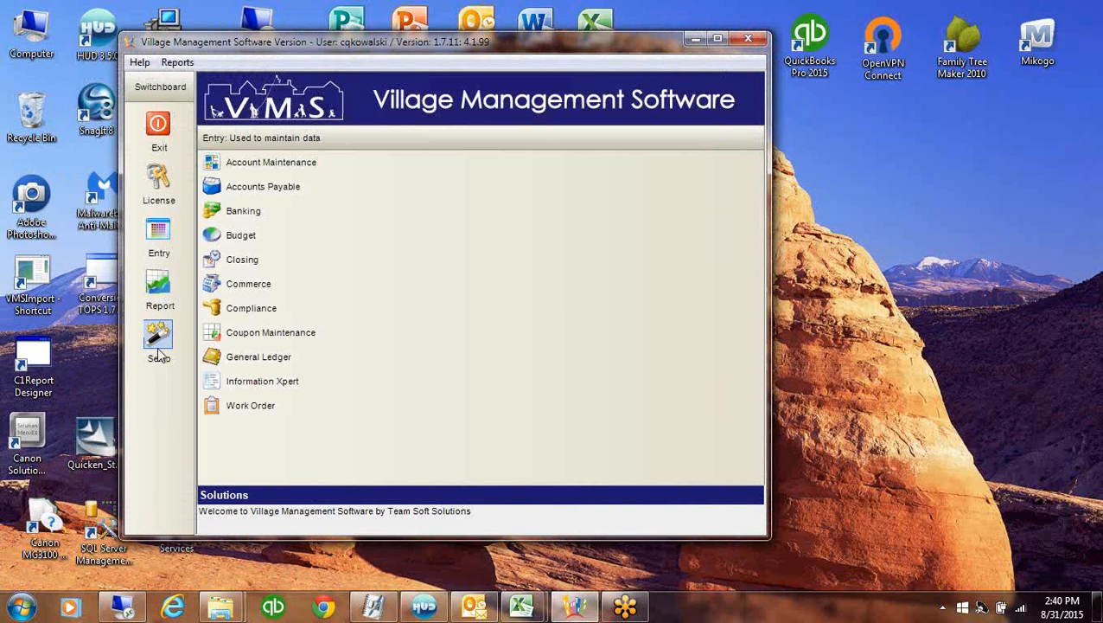
# Open Property Setup and select the Treasure Cove property
pyautogui.click(159, 339)
pyautogui.click(251, 258)
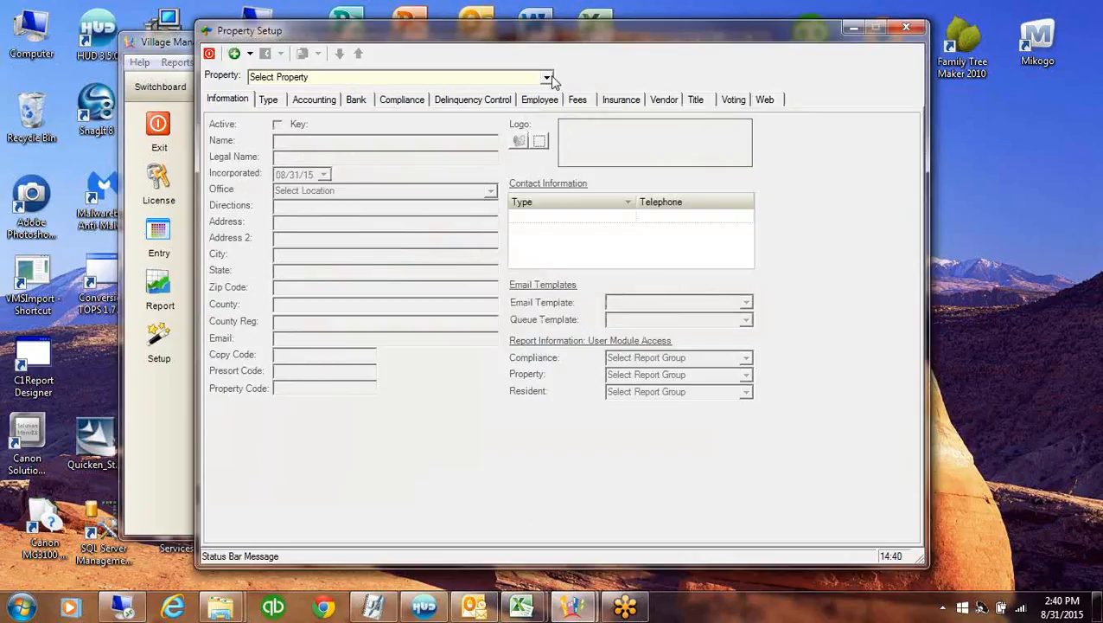
pyautogui.click(551, 77)
pyautogui.write('t')
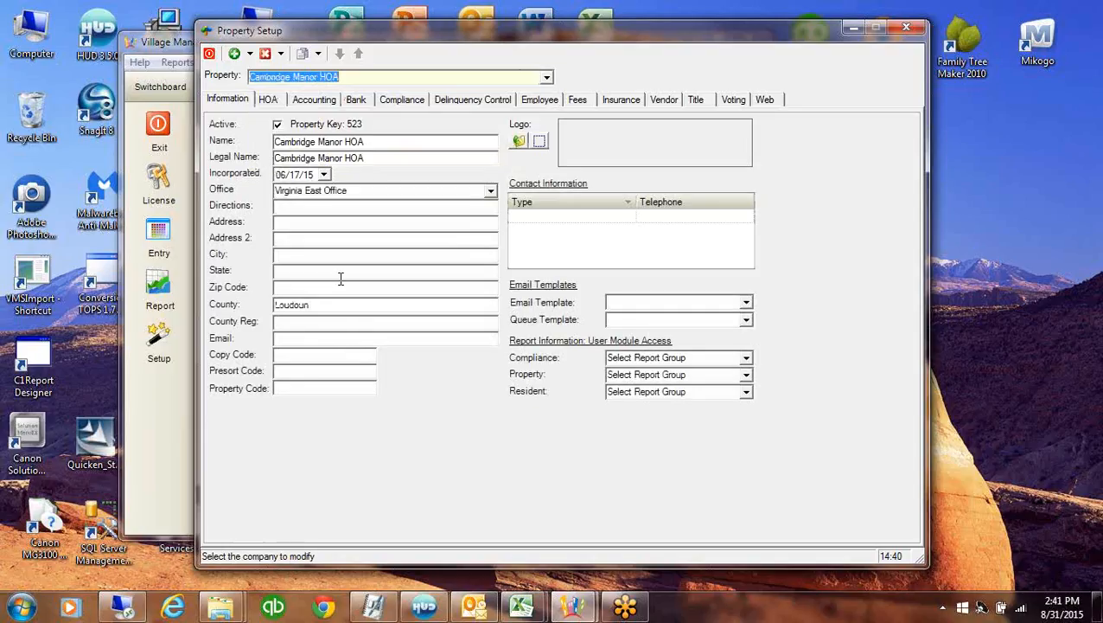
pyautogui.click(546, 78)
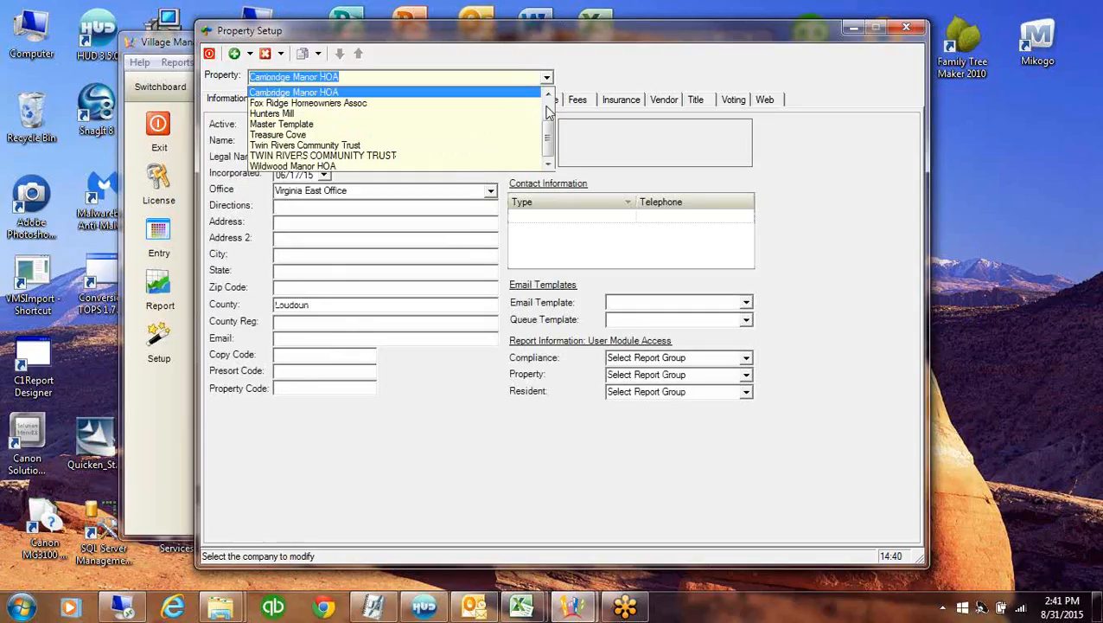
pyautogui.click(326, 135)
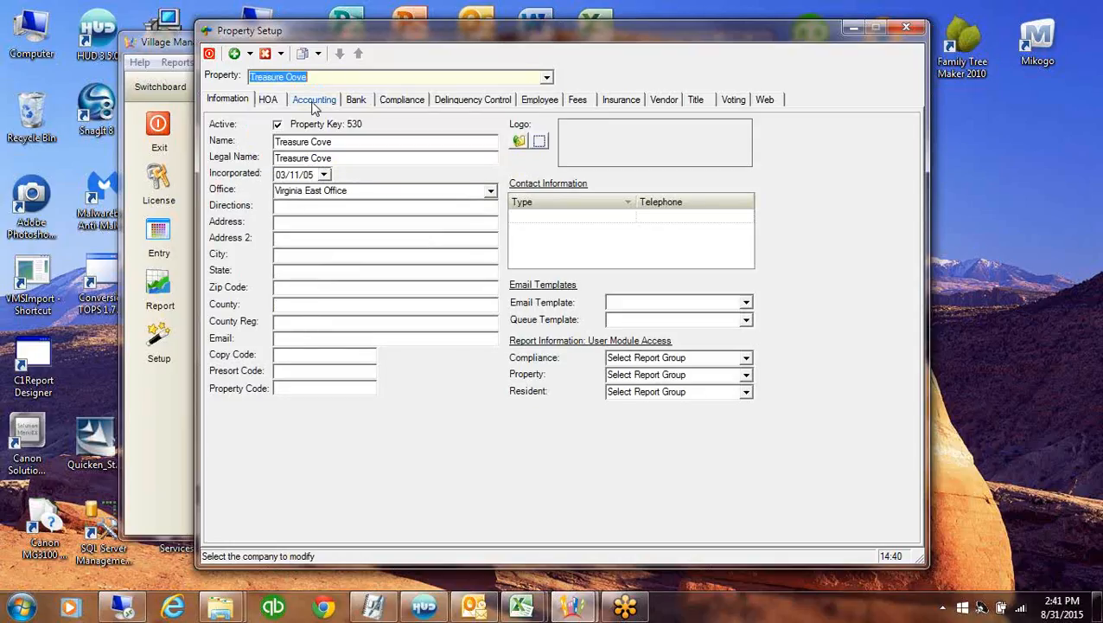
# Set Treasure Cove's GL to Property Posting, Operating department, suspense code 99999: Suspense
pyautogui.click(313, 102)
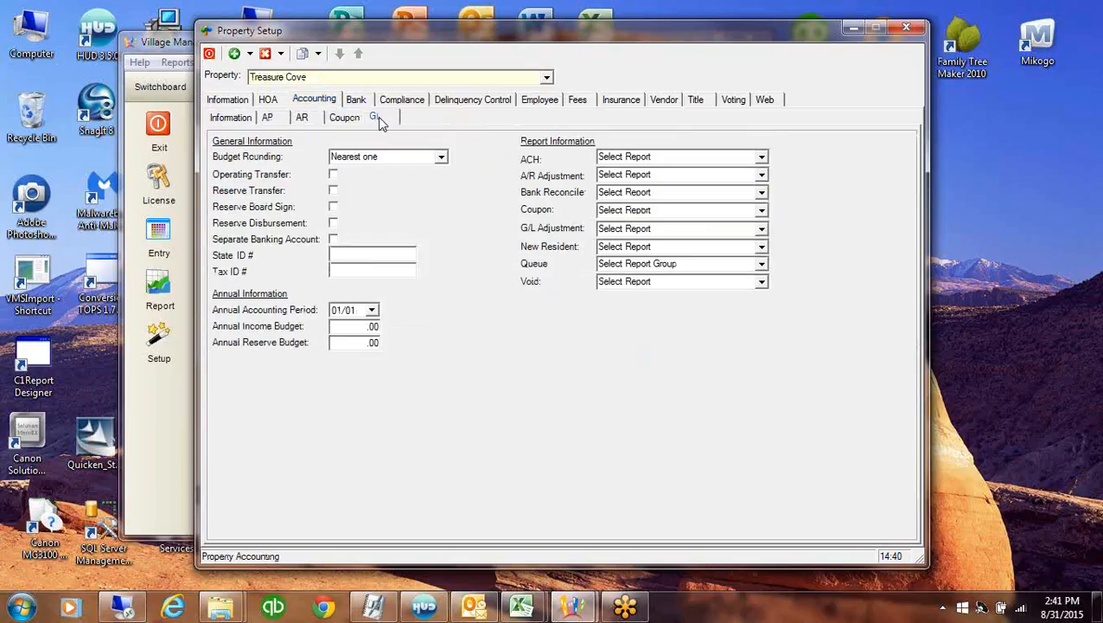
pyautogui.click(378, 119)
pyautogui.click(473, 194)
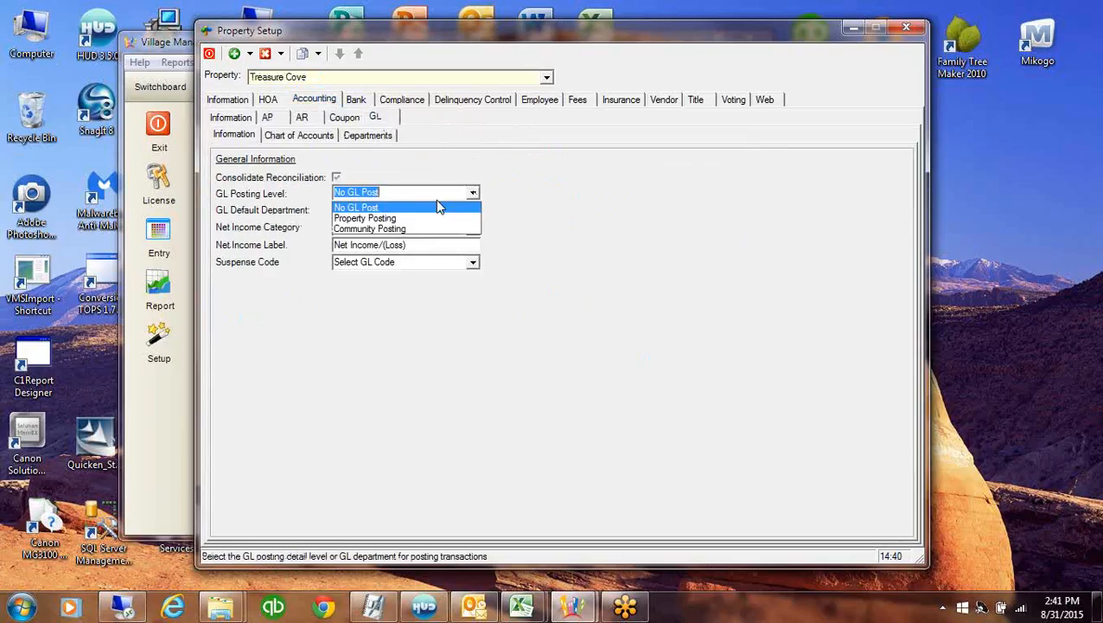
pyautogui.click(420, 220)
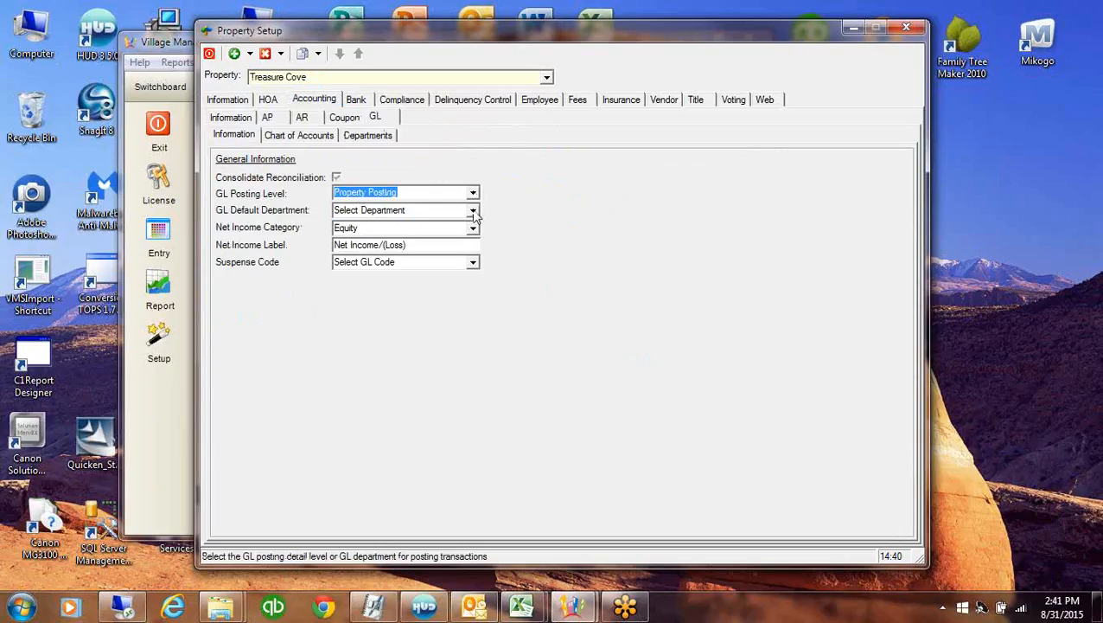
pyautogui.click(473, 210)
pyautogui.click(399, 235)
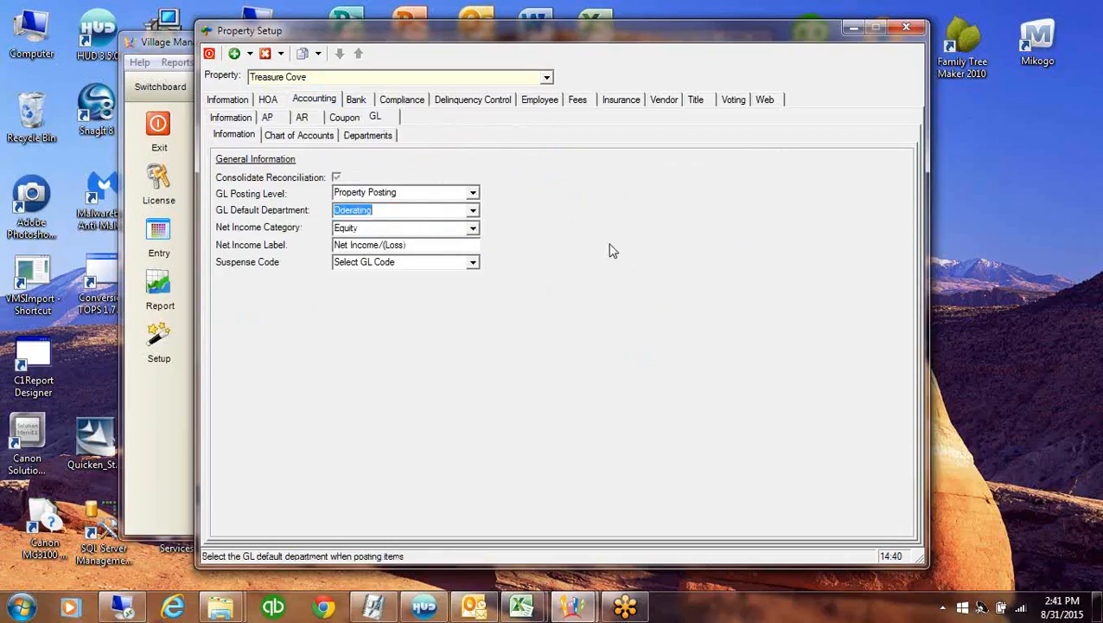
pyautogui.click(473, 262)
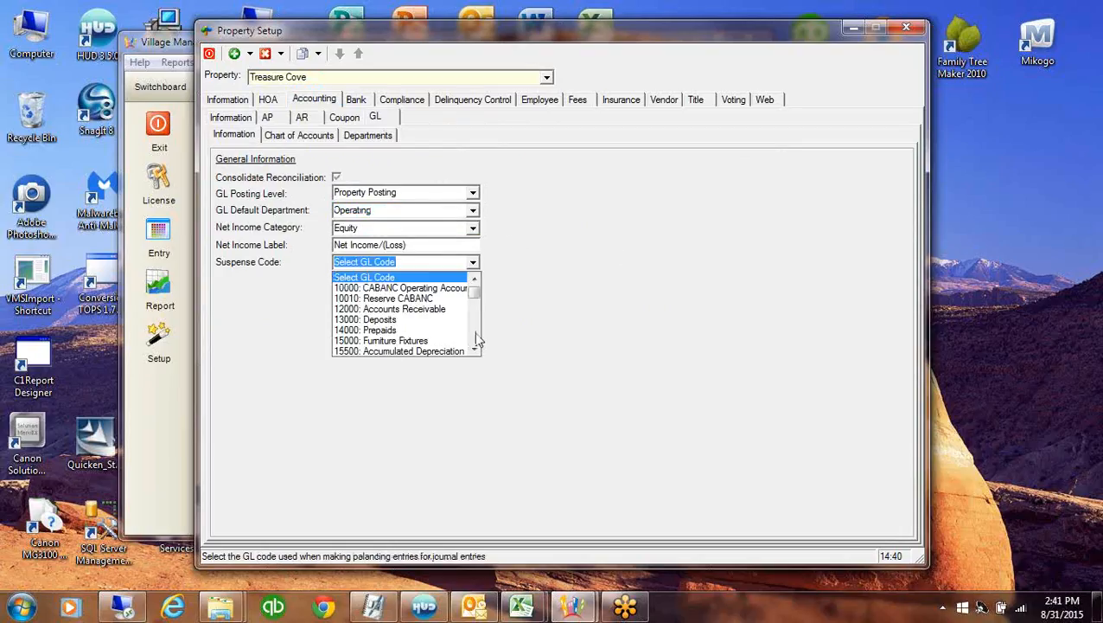
pyautogui.moveTo(474, 294); pyautogui.dragTo(472, 356)
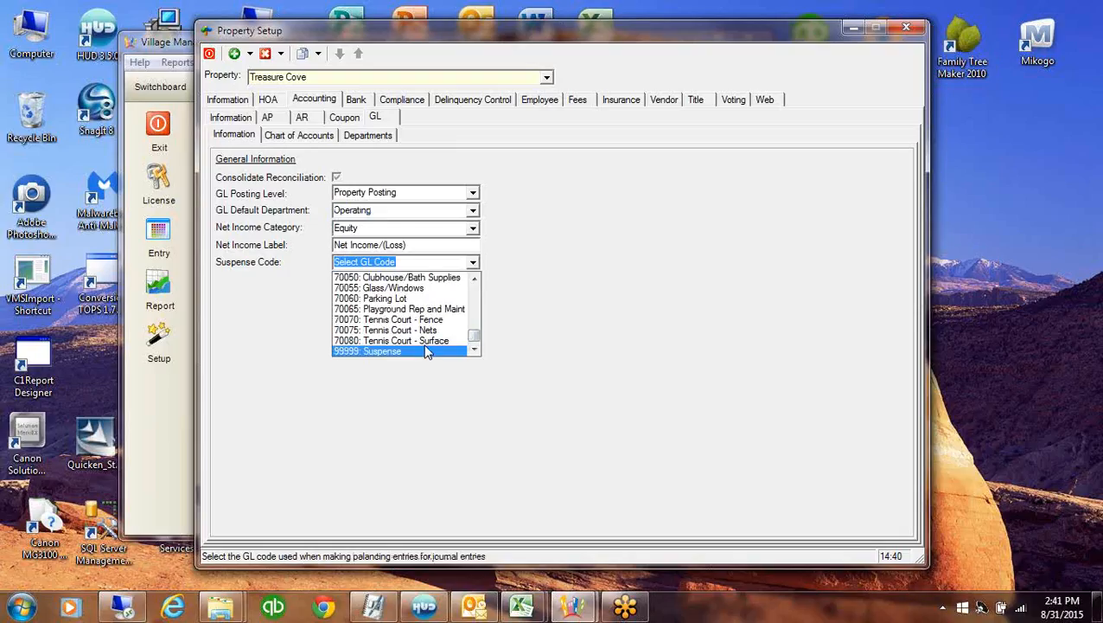
pyautogui.click(427, 351)
pyautogui.press('Tab')
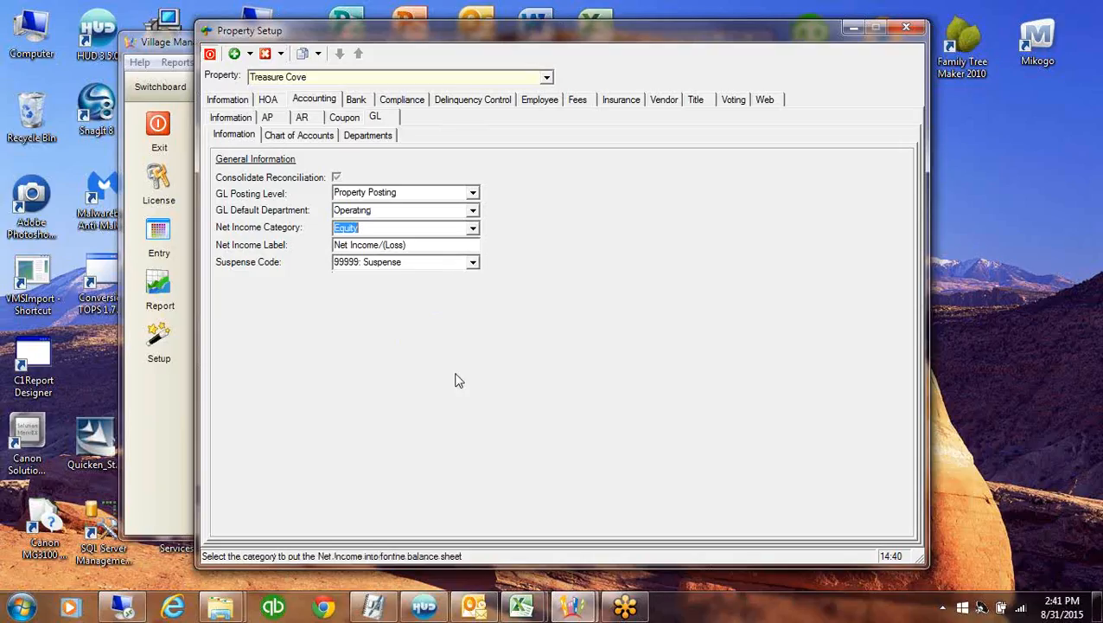
pyautogui.press('Escape')
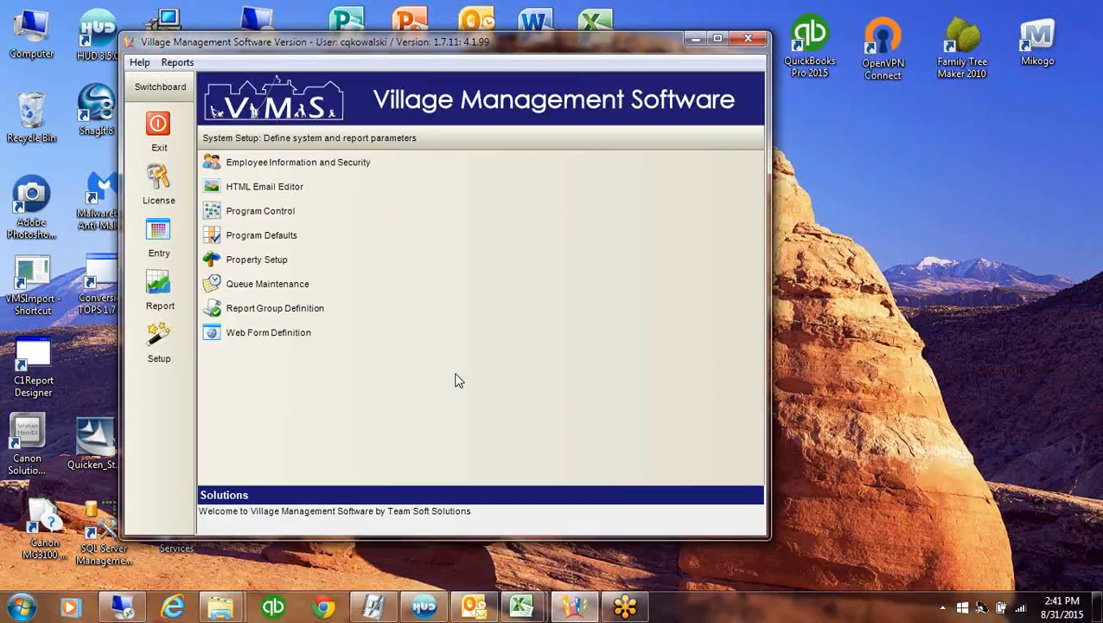
# Start a General Ledger journal entry for the Treasure Cove property
pyautogui.click(159, 232)
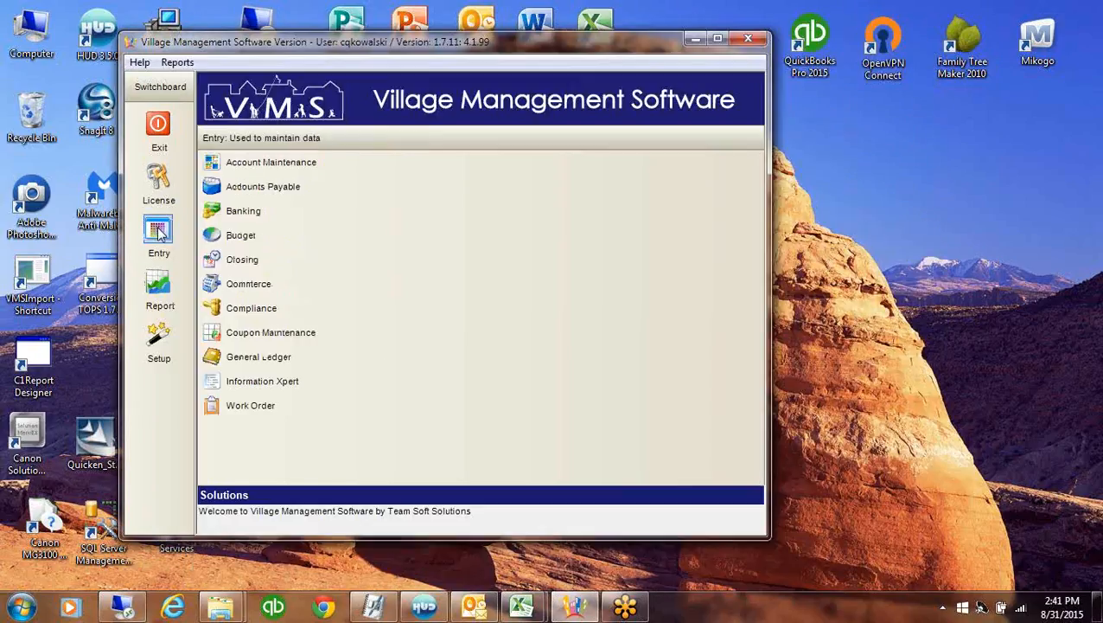
pyautogui.click(291, 356)
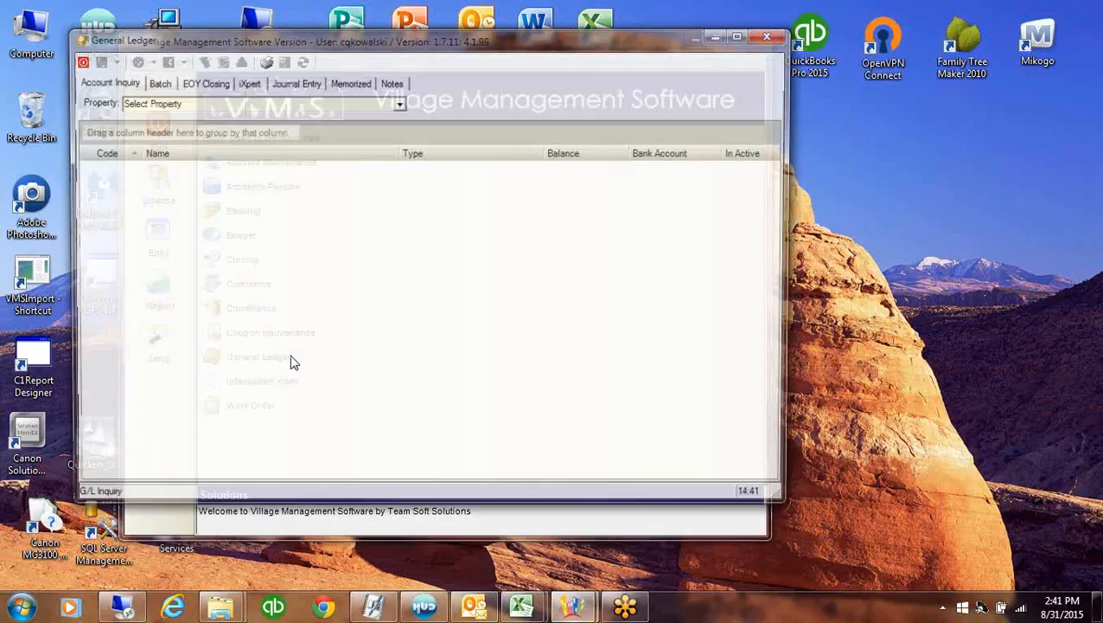
pyautogui.click(292, 83)
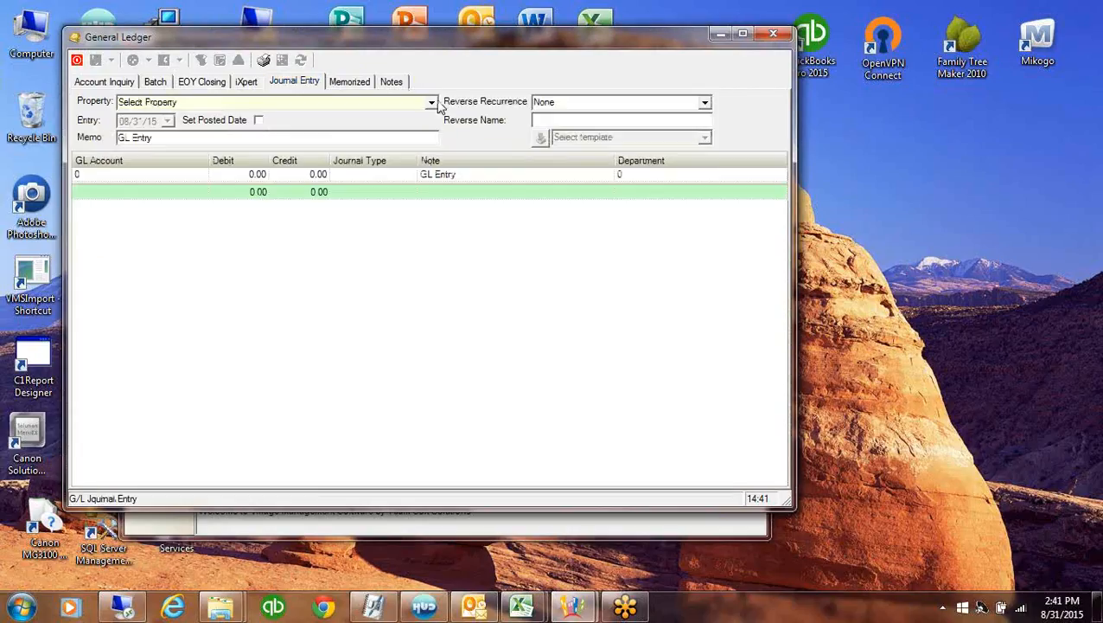
pyautogui.click(436, 103)
pyautogui.click(435, 102)
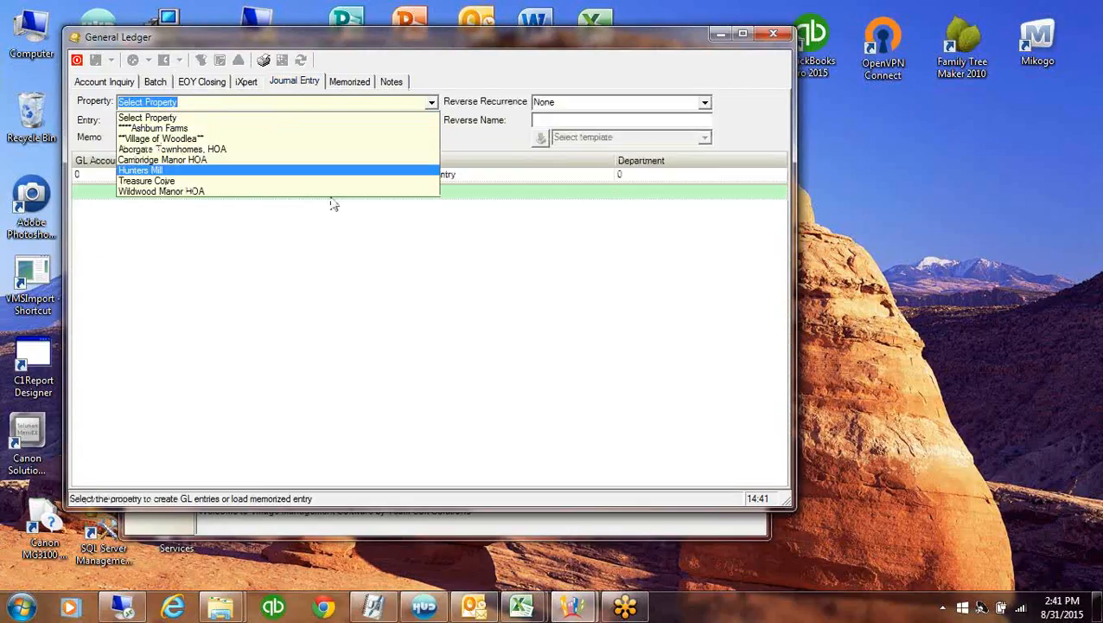
pyautogui.click(147, 181)
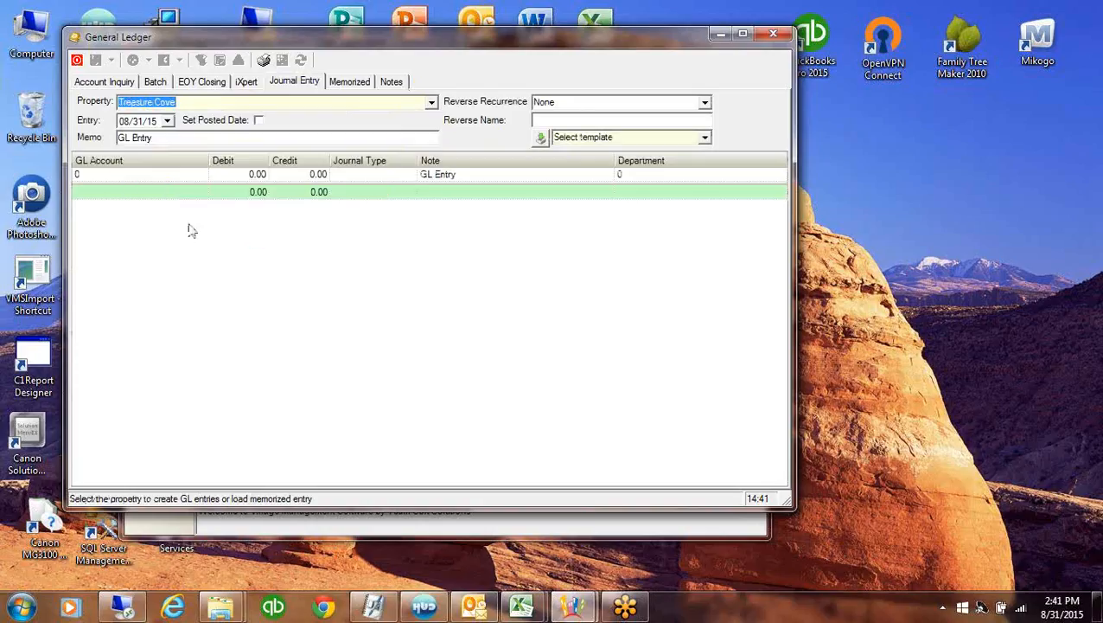
# Enter the memo 'Balance Forward' and bring the GLBegBalances workbook over the ledger
pyautogui.click(161, 138)
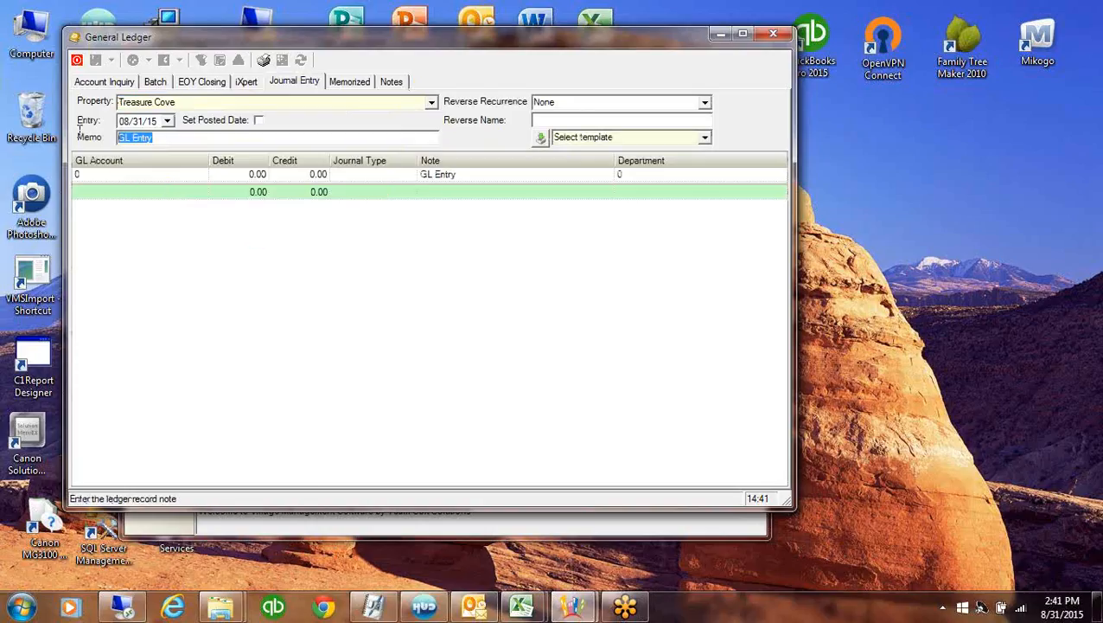
pyautogui.write('Balance Forward')
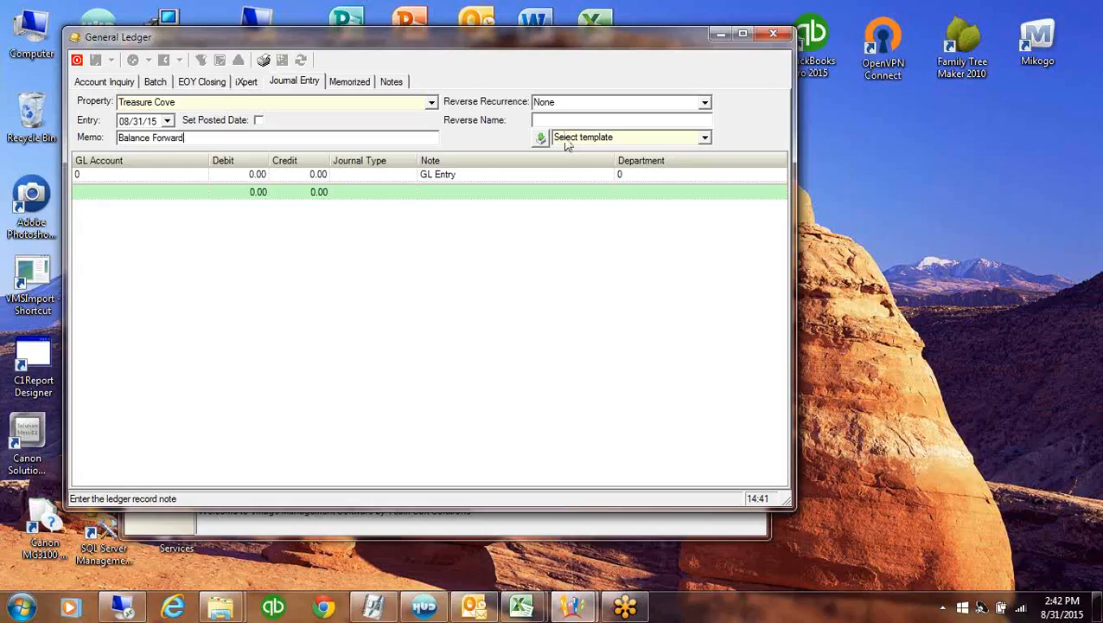
pyautogui.click(856, 203)
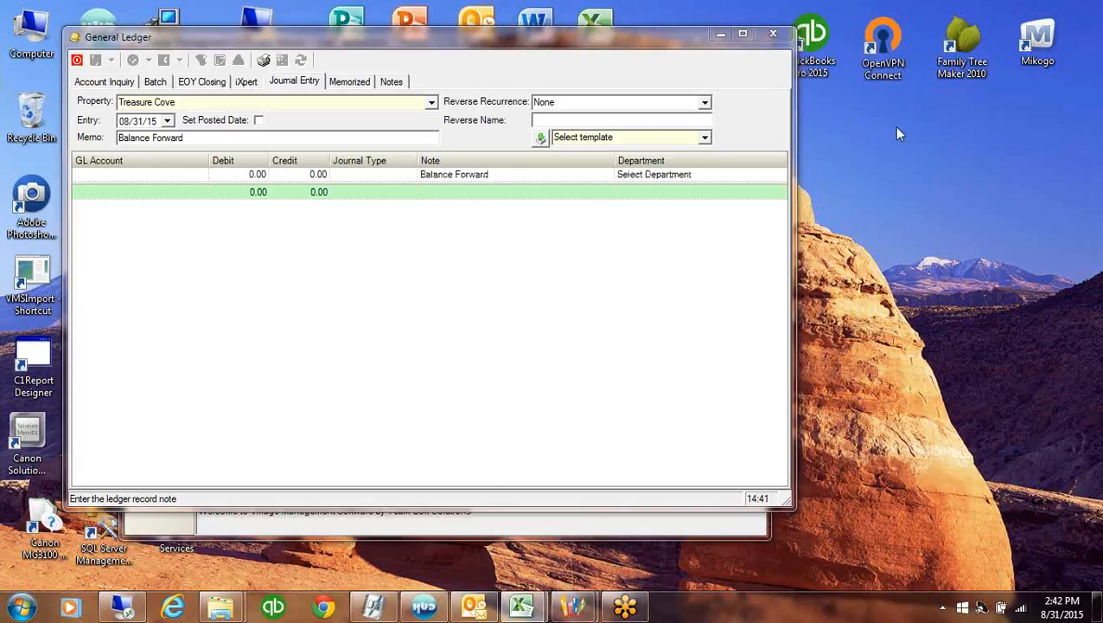
pyautogui.moveTo(894, 126); pyautogui.dragTo(416, 99)
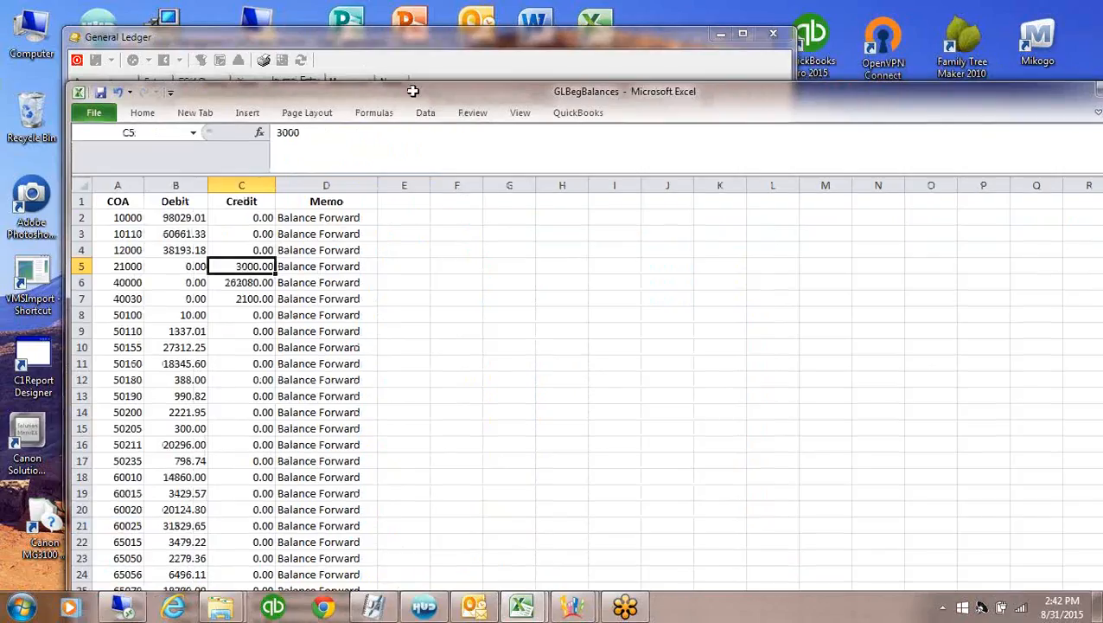
# Check the COA, Debit, Credit and Memo column headings of the balances sheet
pyautogui.click(104, 202)
pyautogui.click(171, 202)
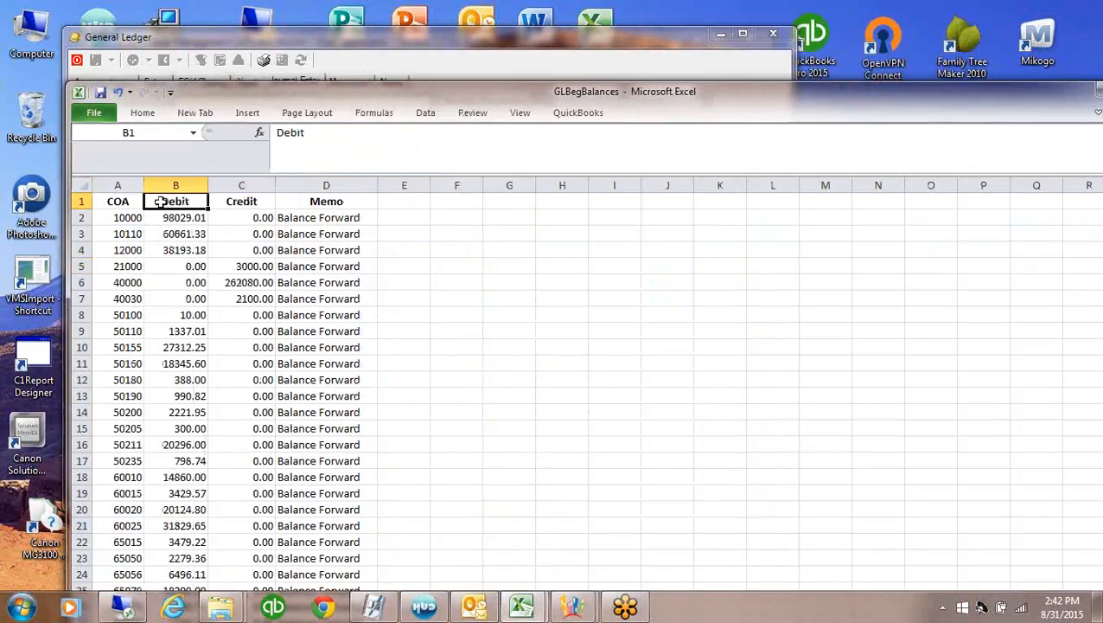
pyautogui.click(241, 204)
pyautogui.click(323, 205)
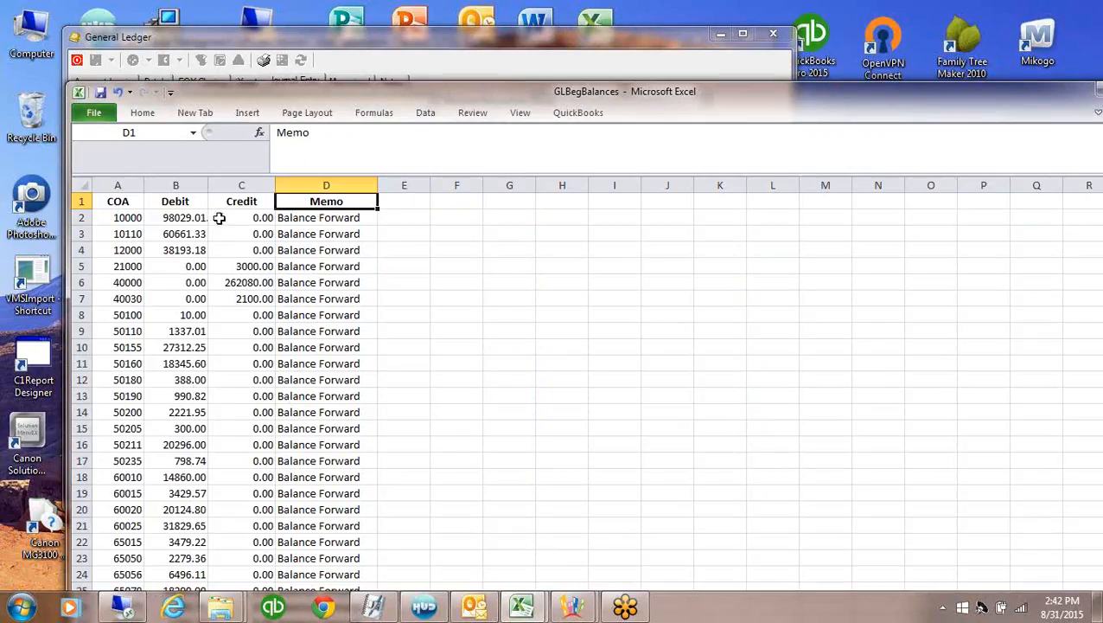
# Inspect the row-2 debit 98029.01 and credit values, then bring up the File Info page
pyautogui.click(176, 218)
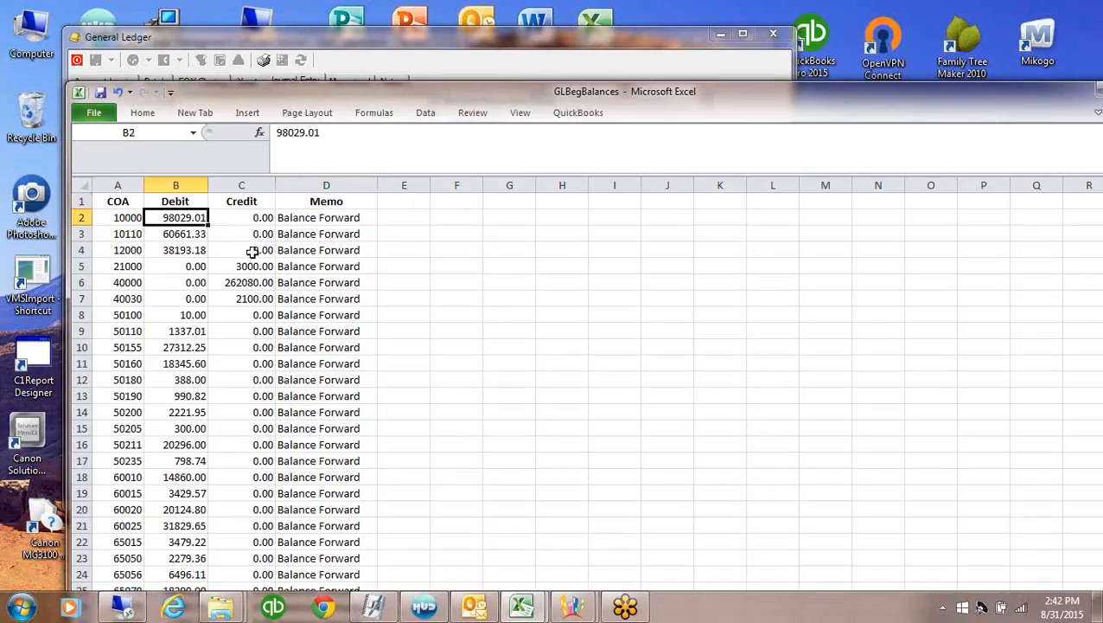
pyautogui.click(228, 220)
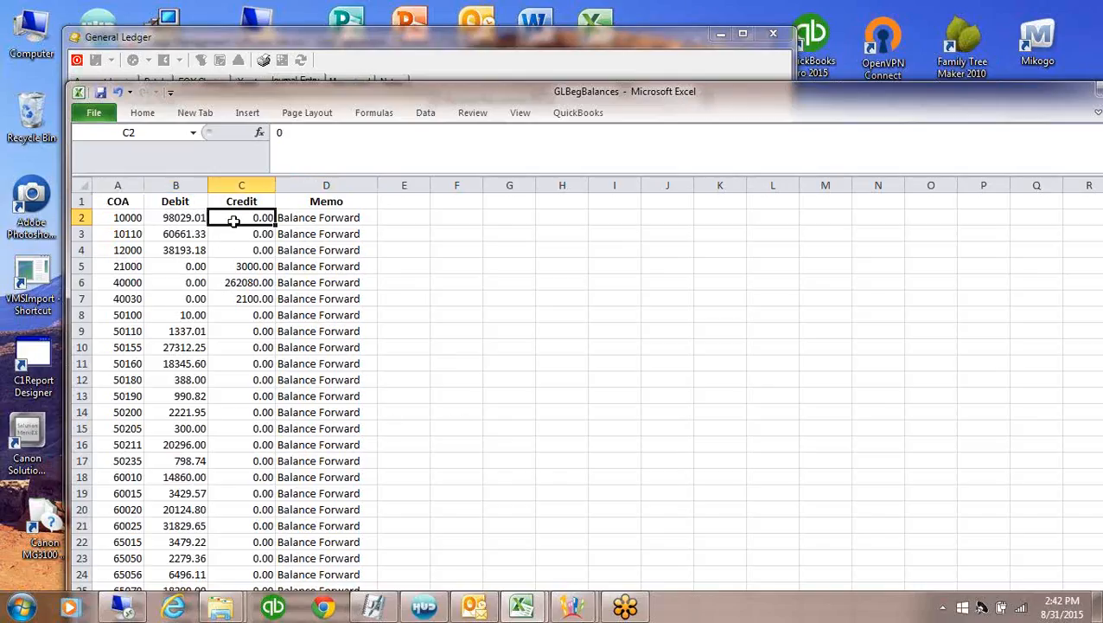
pyautogui.click(171, 220)
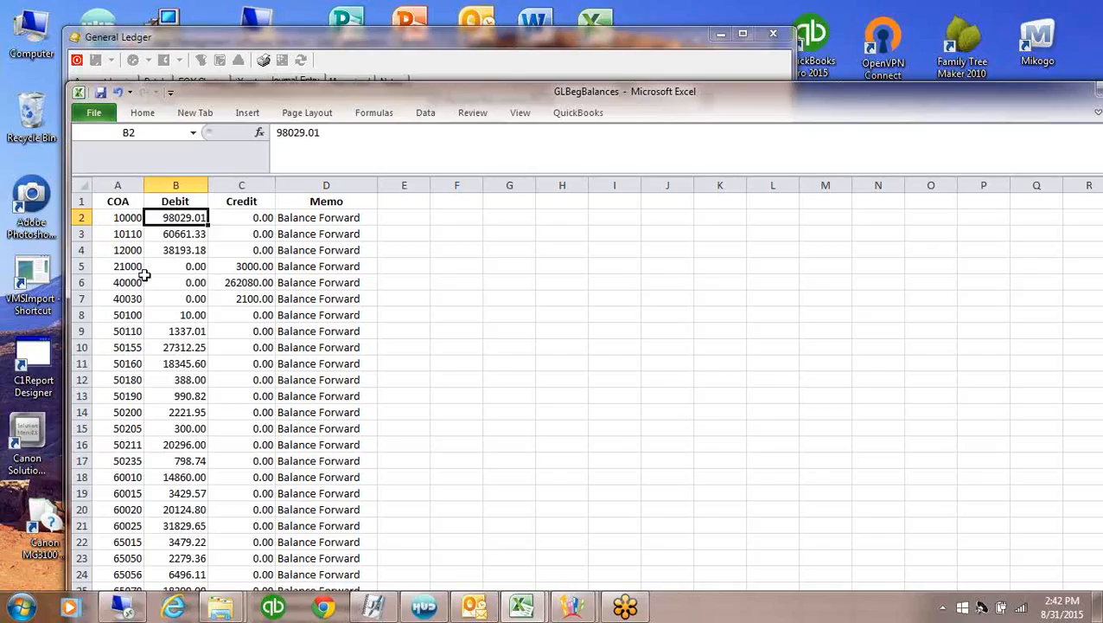
pyautogui.click(222, 217)
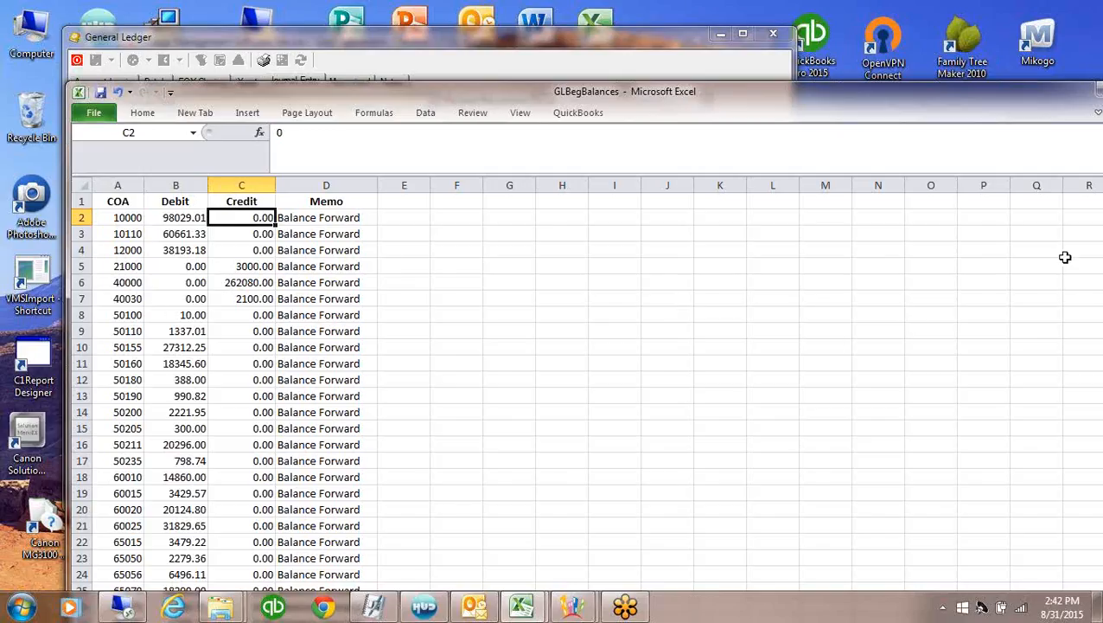
pyautogui.click(93, 112)
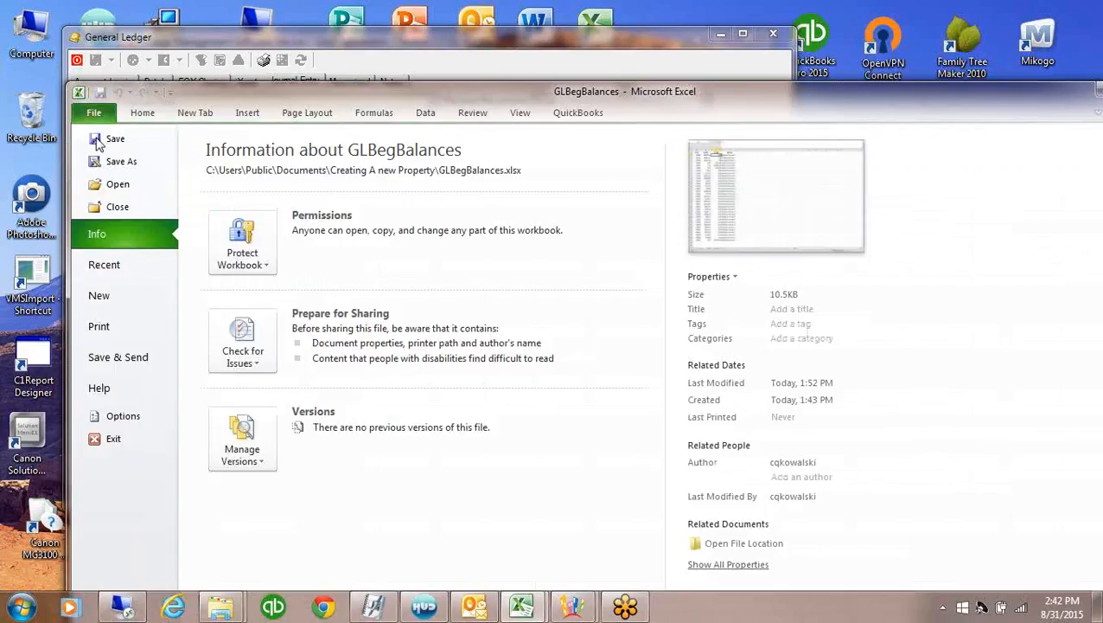
# Save the active sheet as GLBegBalancesCSV in CSV (Comma delimited) format
pyautogui.click(121, 163)
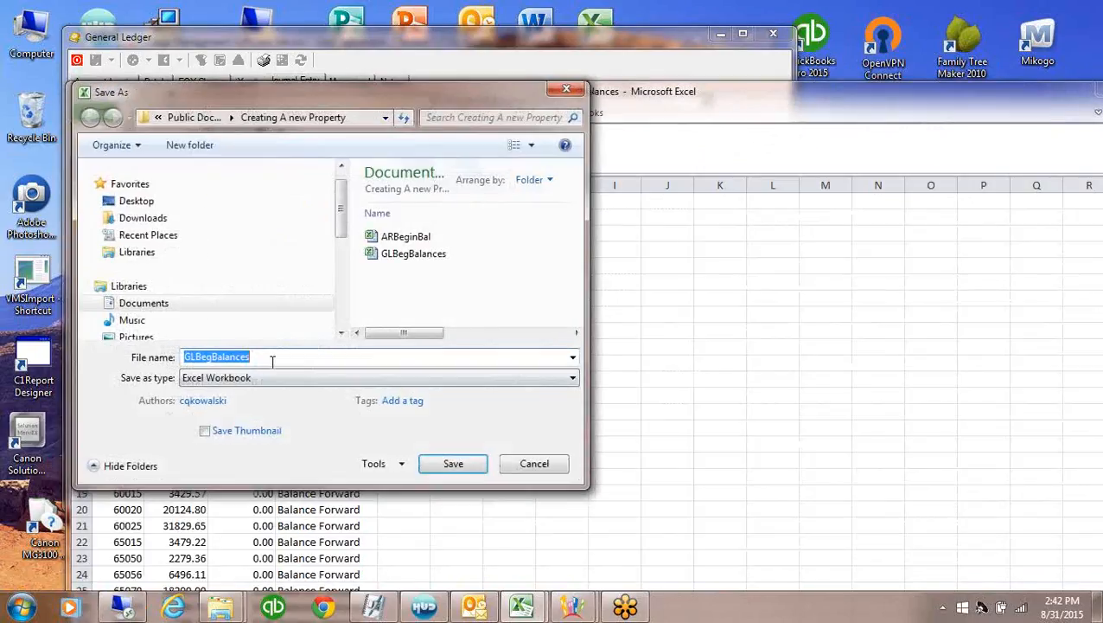
pyautogui.click(572, 378)
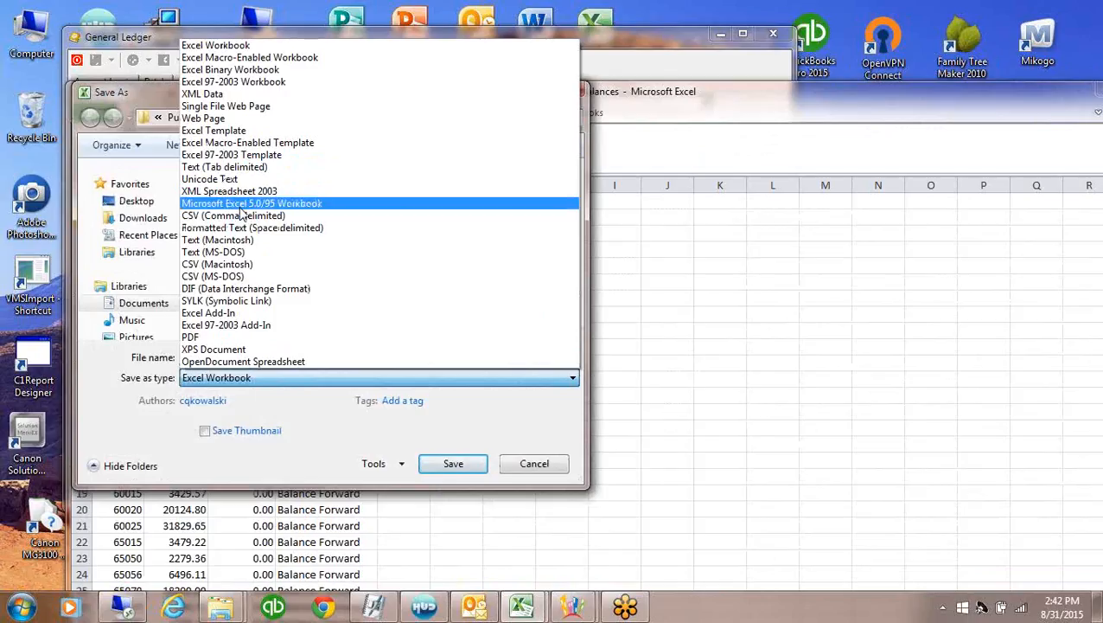
pyautogui.click(241, 216)
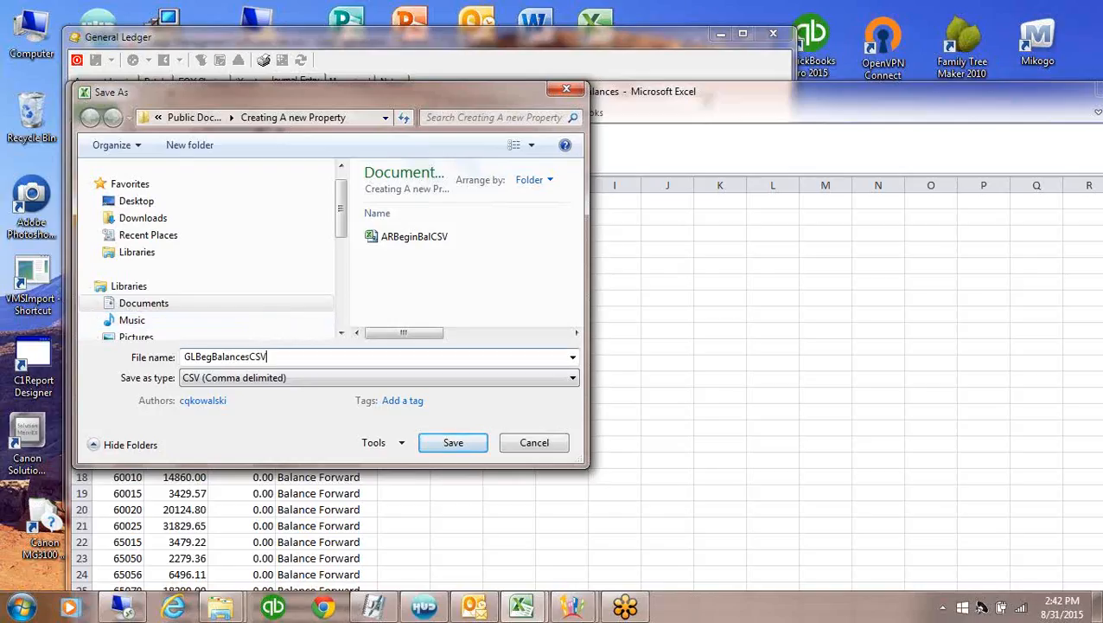
pyautogui.click(463, 442)
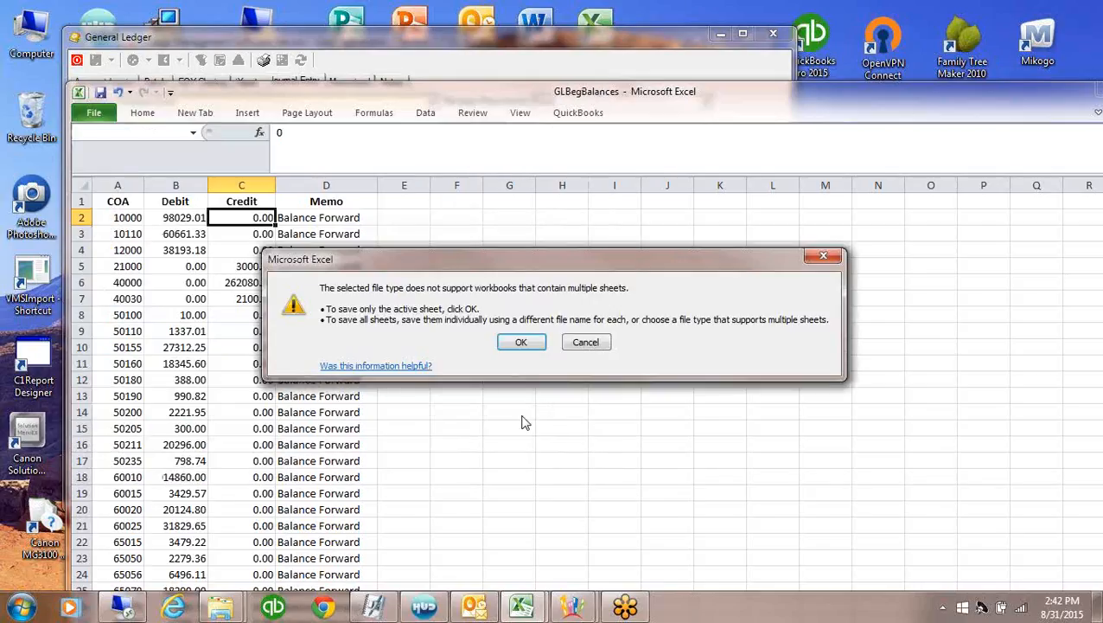
pyautogui.click(521, 343)
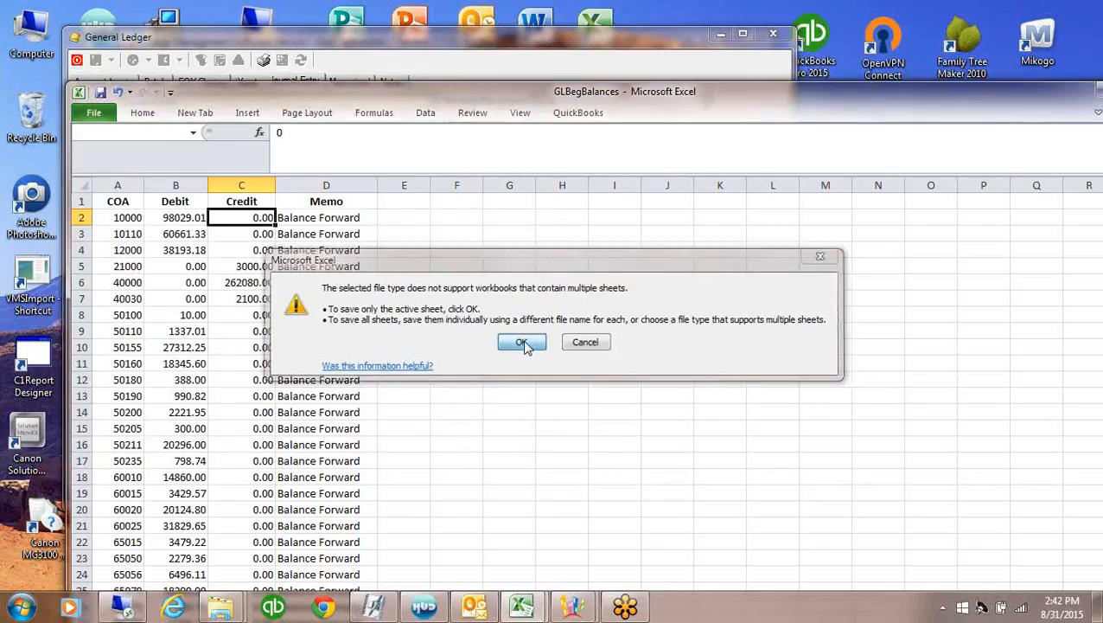
pyautogui.click(488, 357)
# Close the GLBegBalancesCSV workbook without saving again
pyautogui.moveTo(1012, 95); pyautogui.dragTo(904, 72)
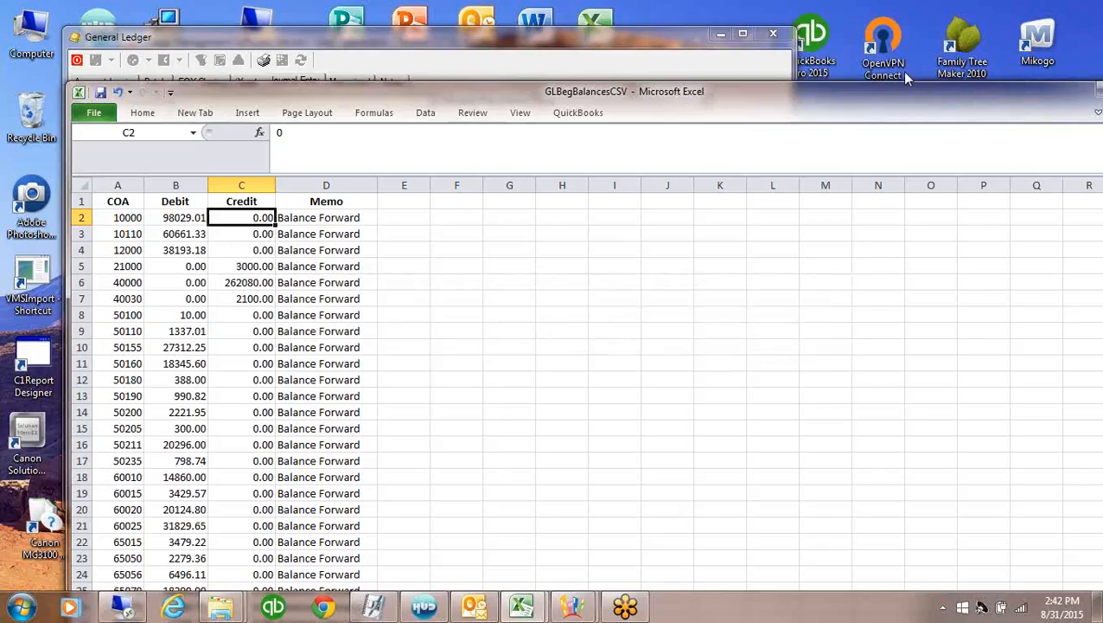
pyautogui.click(1063, 91)
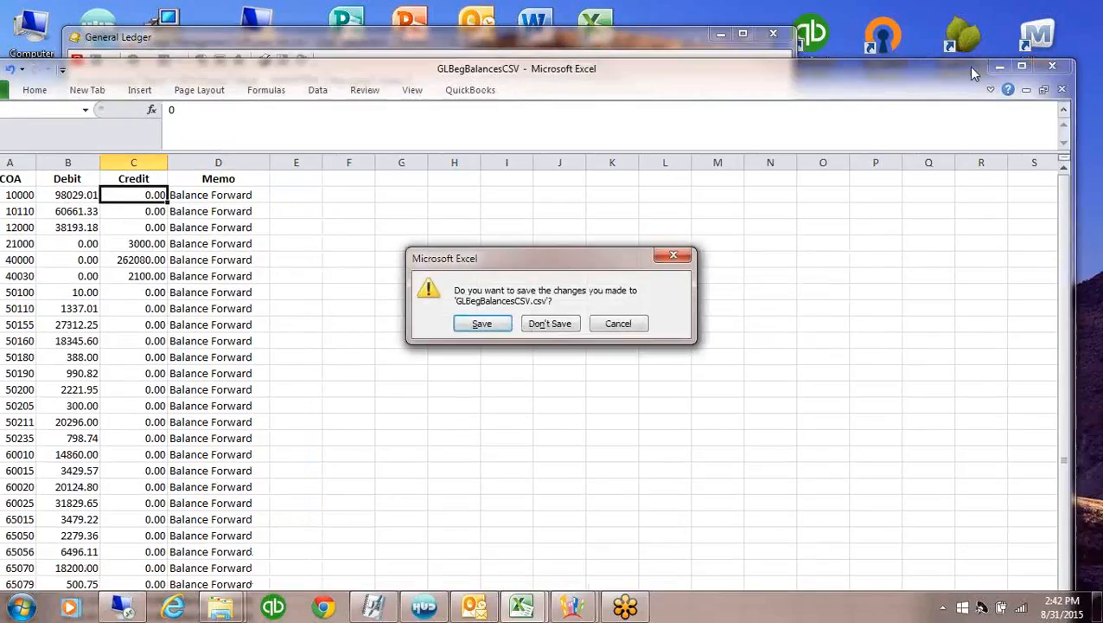
pyautogui.click(543, 325)
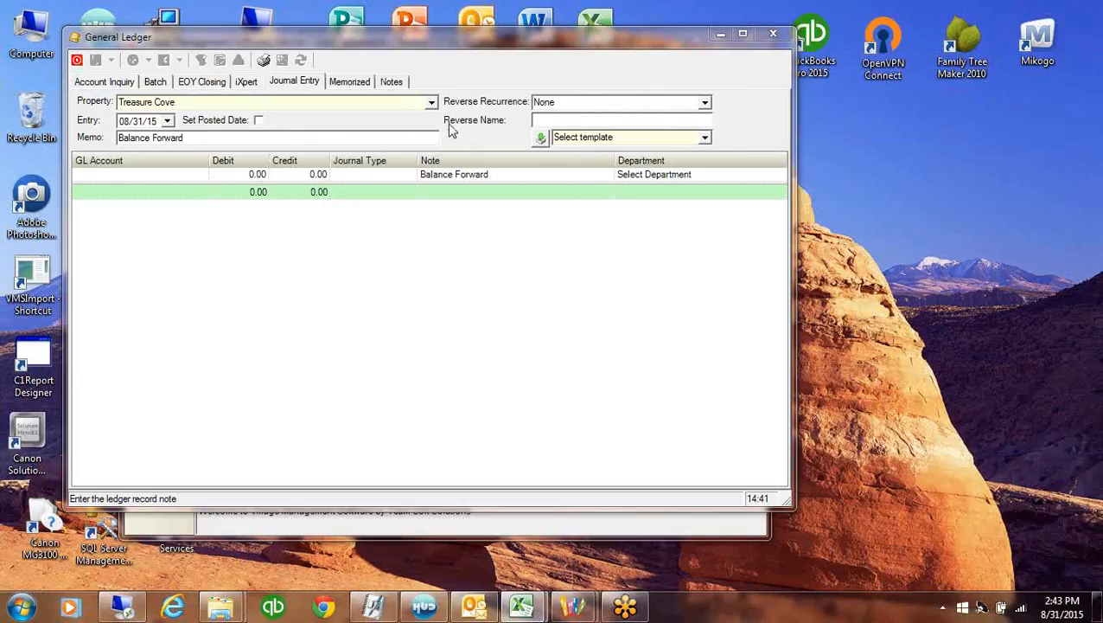
# Import GLBegBalancesCSV using the 'CSV File with Header, COA, Debit, Credit, Memo' template
pyautogui.click(679, 144)
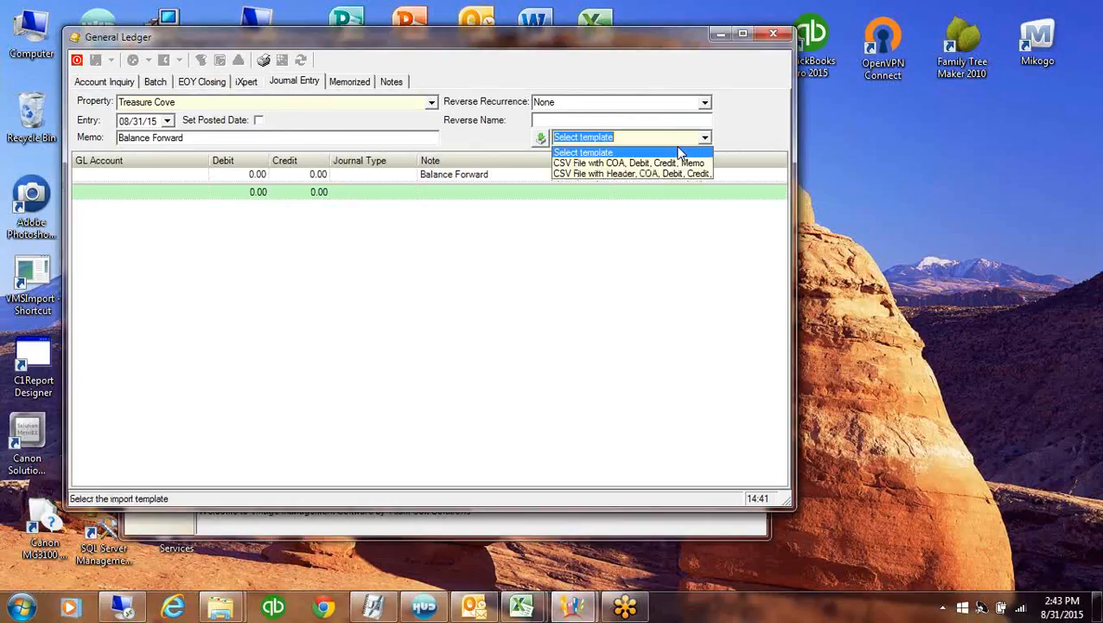
pyautogui.click(601, 175)
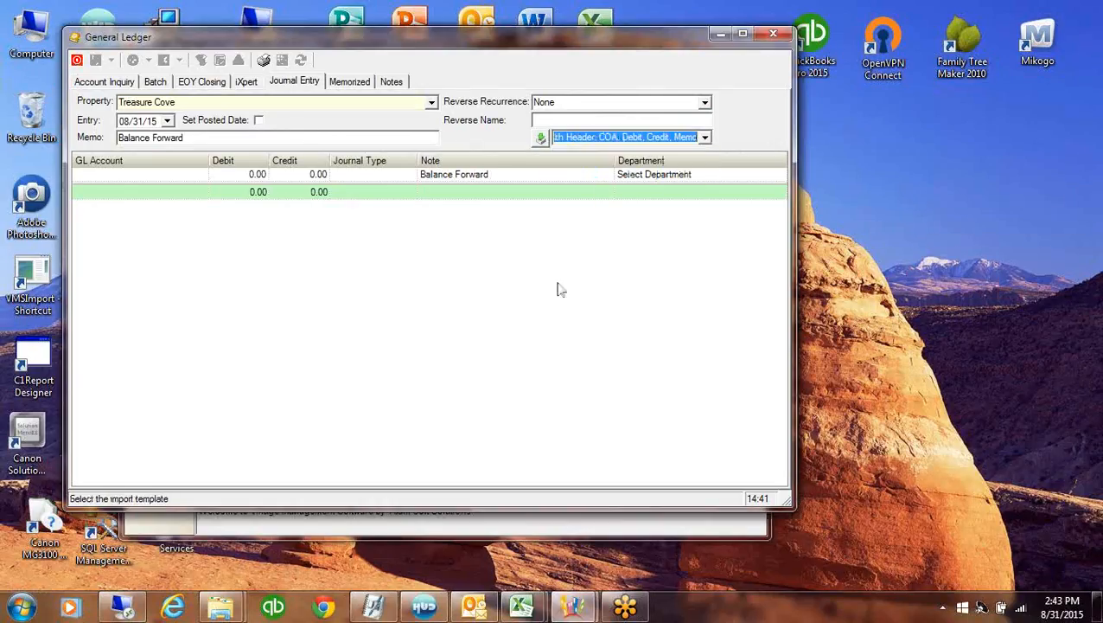
pyautogui.click(539, 138)
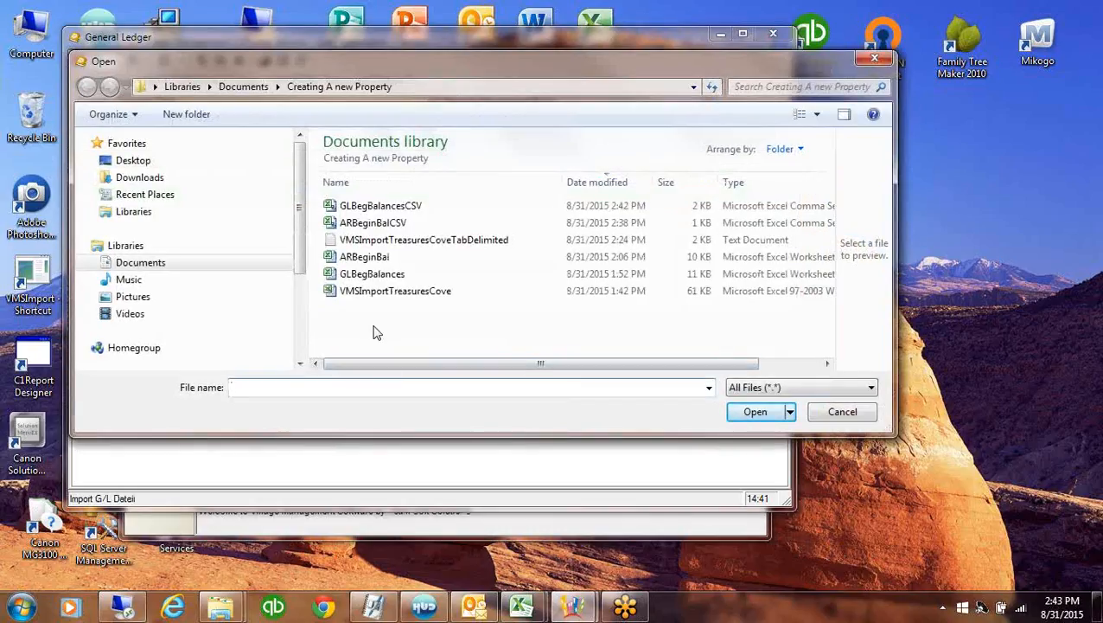
pyautogui.doubleClick(363, 207)
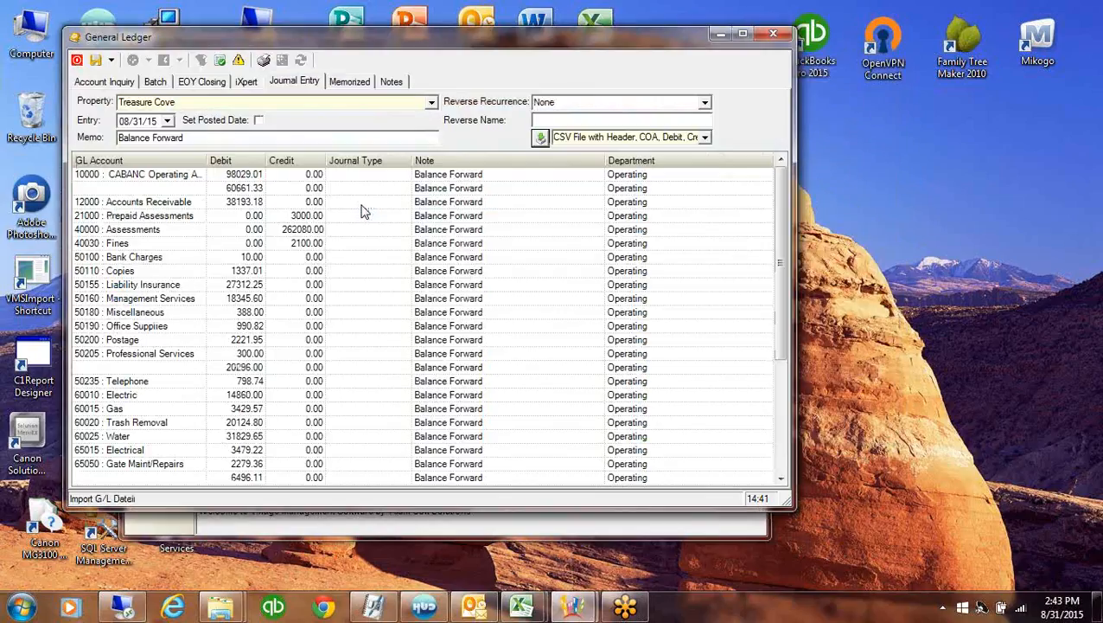
# Code the 60661.33 line to account 10010 Reserve CABANC
pyautogui.click(134, 189)
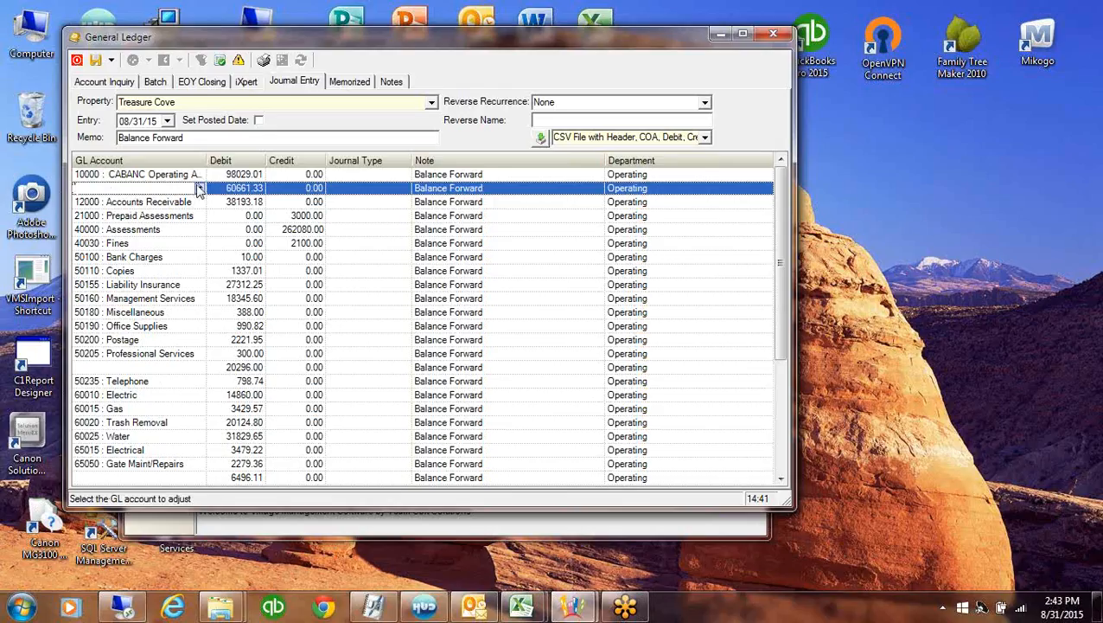
pyautogui.click(198, 187)
pyautogui.click(208, 246)
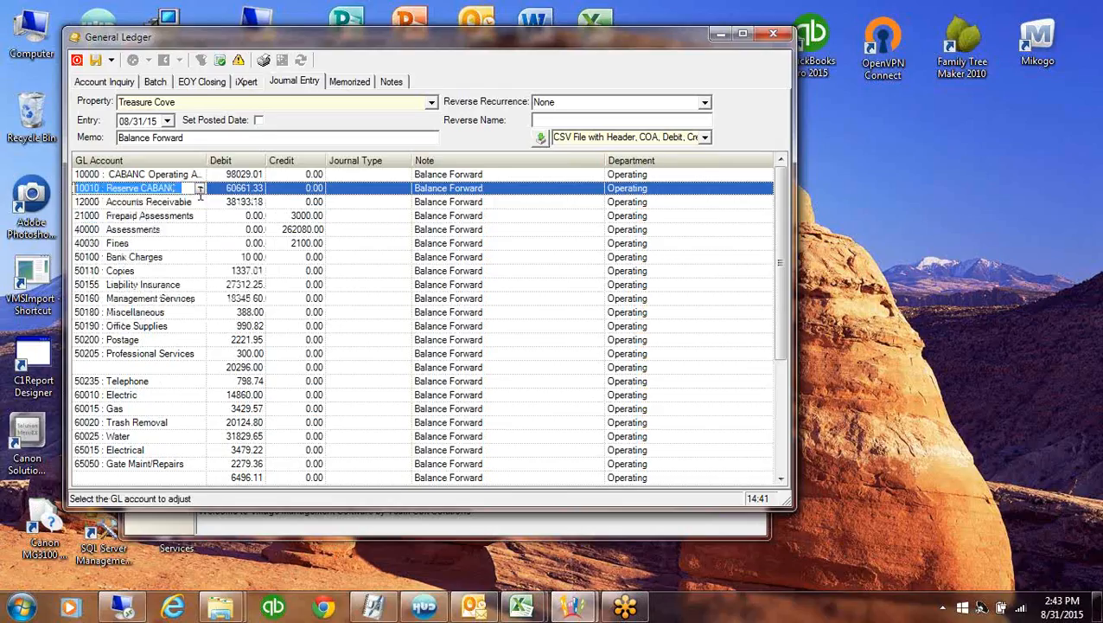
# Code the 20296.00 line to account 50150 Legal Fees
pyautogui.click(108, 369)
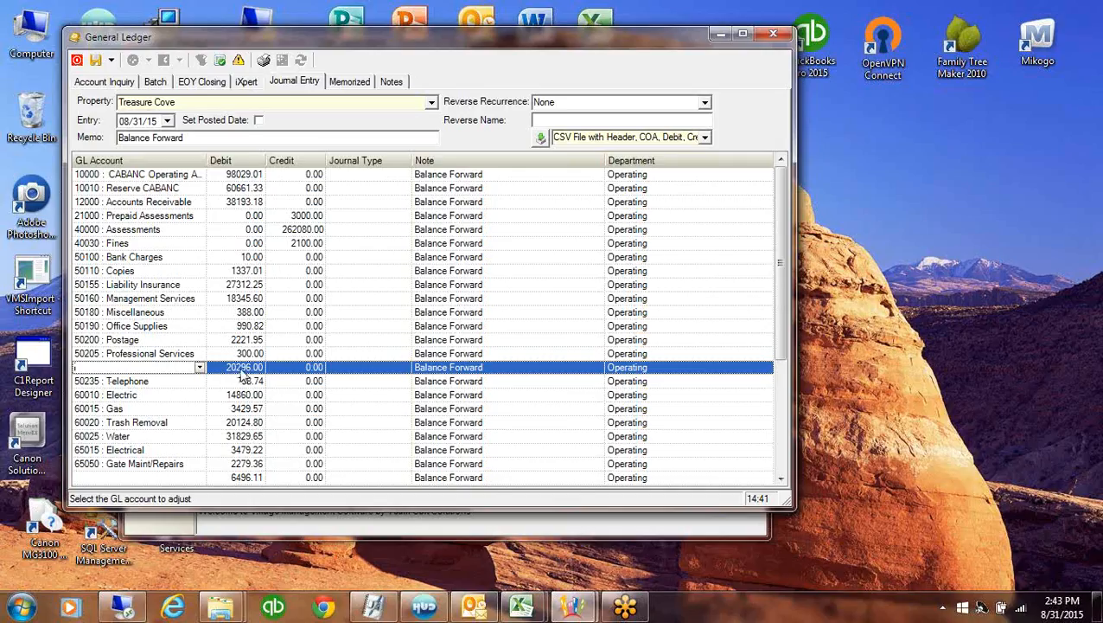
pyautogui.click(200, 367)
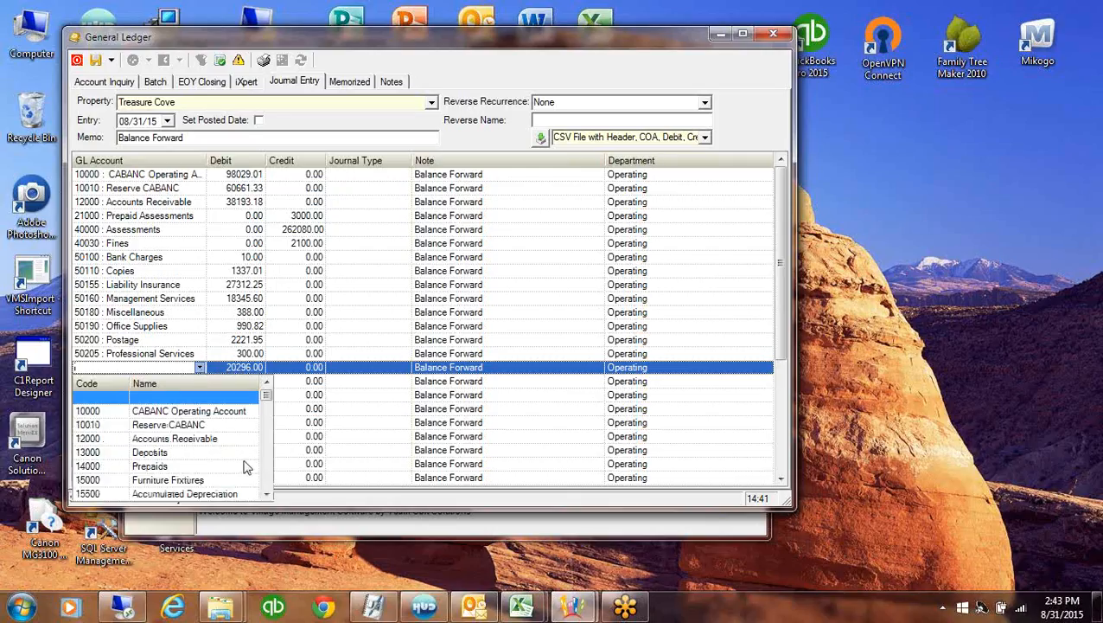
pyautogui.write('50100 : Bank Charges')
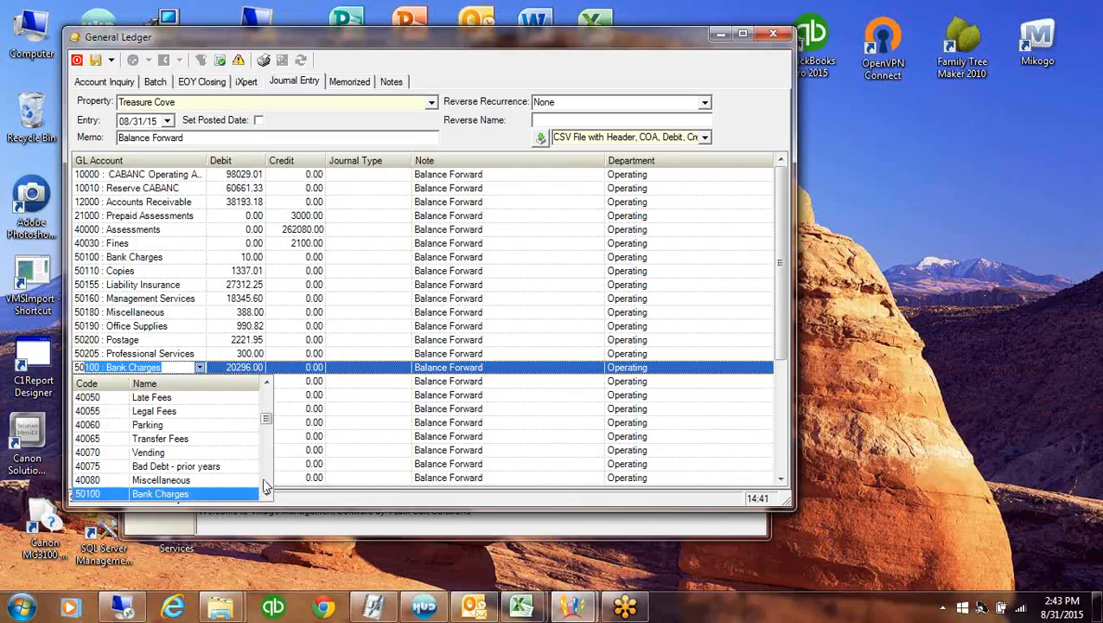
pyautogui.click(268, 493)
pyautogui.click(268, 493)
pyautogui.click(268, 493)
pyautogui.click(268, 493)
pyautogui.click(268, 493)
pyautogui.click(267, 494)
pyautogui.click(267, 493)
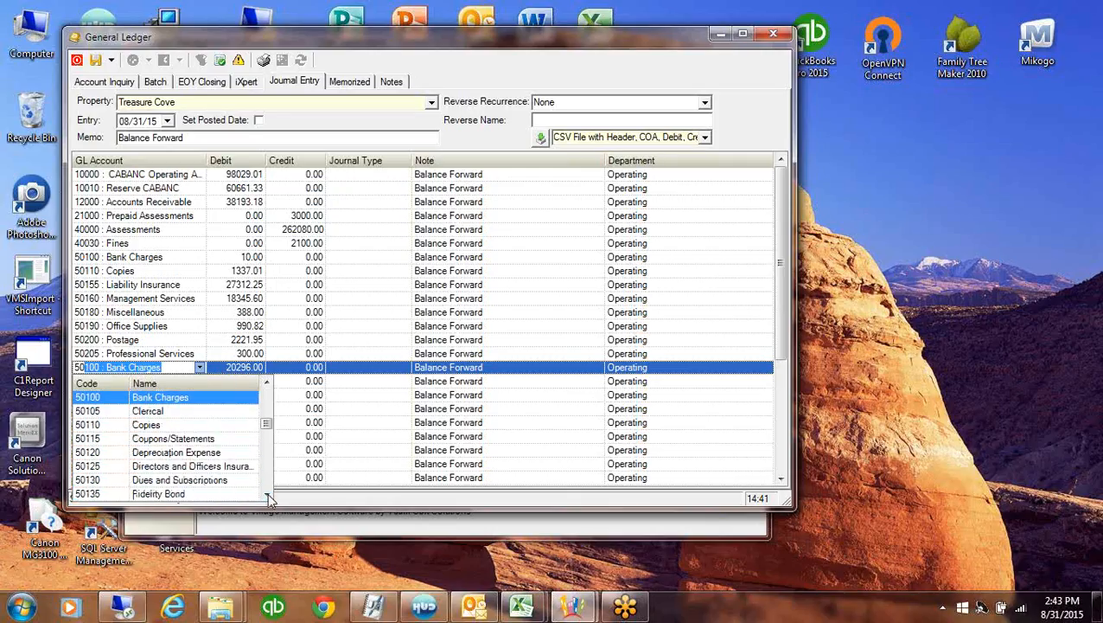
pyautogui.click(267, 494)
pyautogui.click(267, 494)
pyautogui.click(267, 494)
pyautogui.click(267, 494)
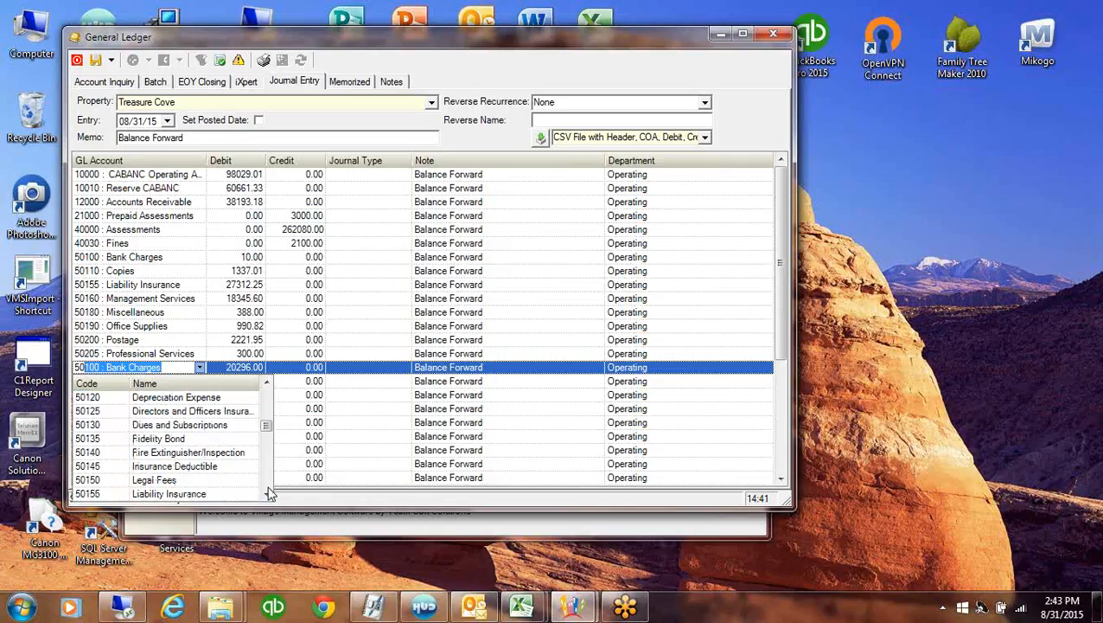
pyautogui.click(188, 480)
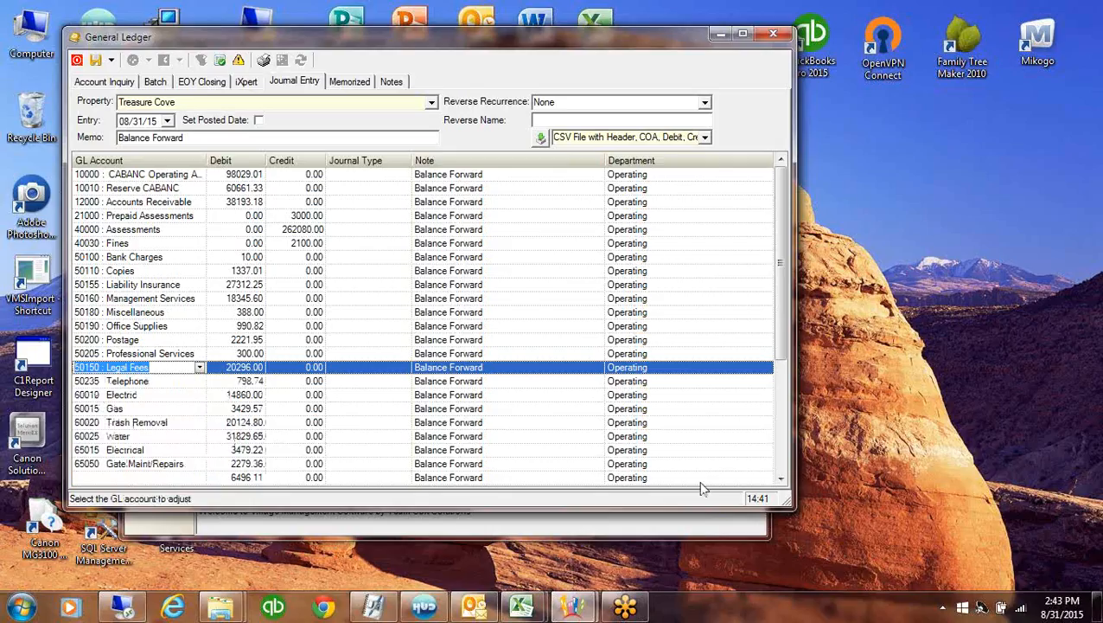
pyautogui.moveTo(780, 259); pyautogui.dragTo(798, 350)
pyautogui.scroll(-1, 796, 353)
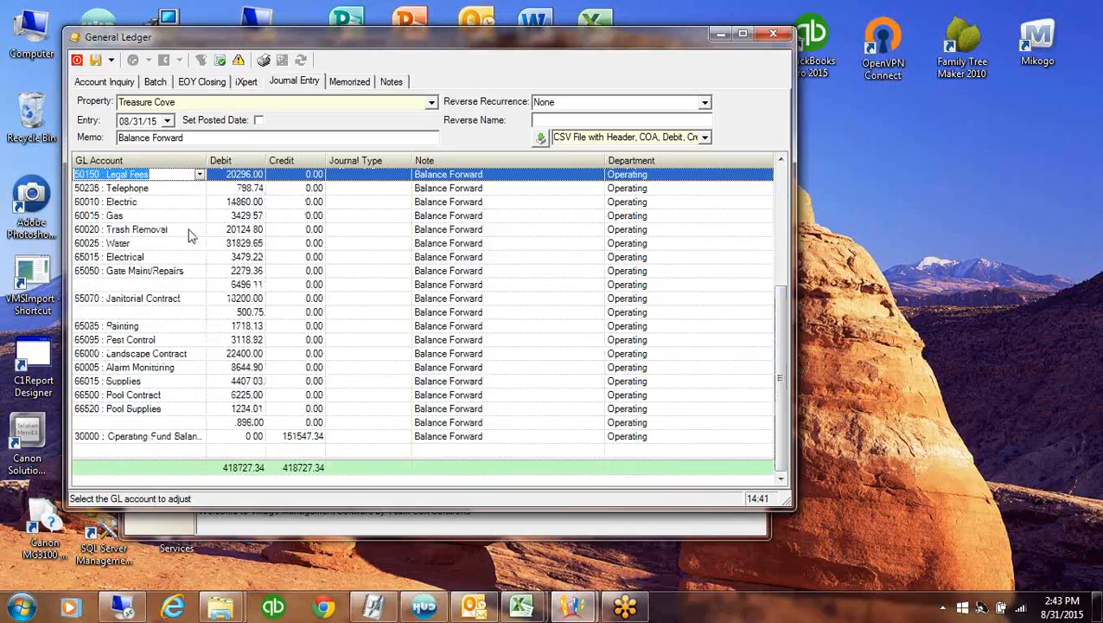
# Code the 6496.11 line to 65080 Maintenance Supplies
pyautogui.click(175, 286)
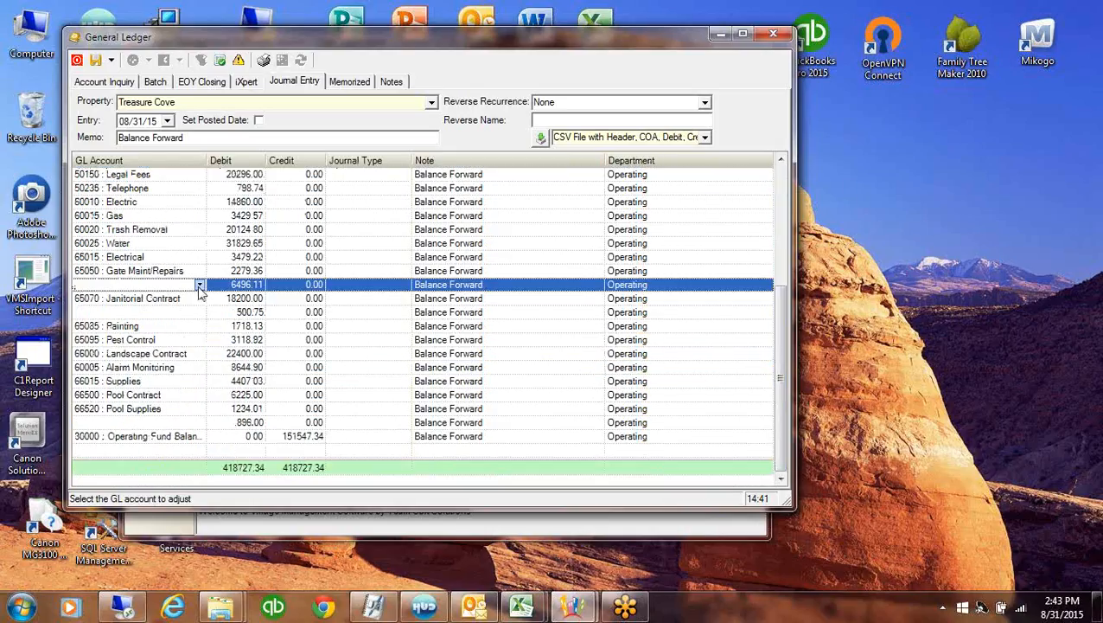
pyautogui.click(199, 286)
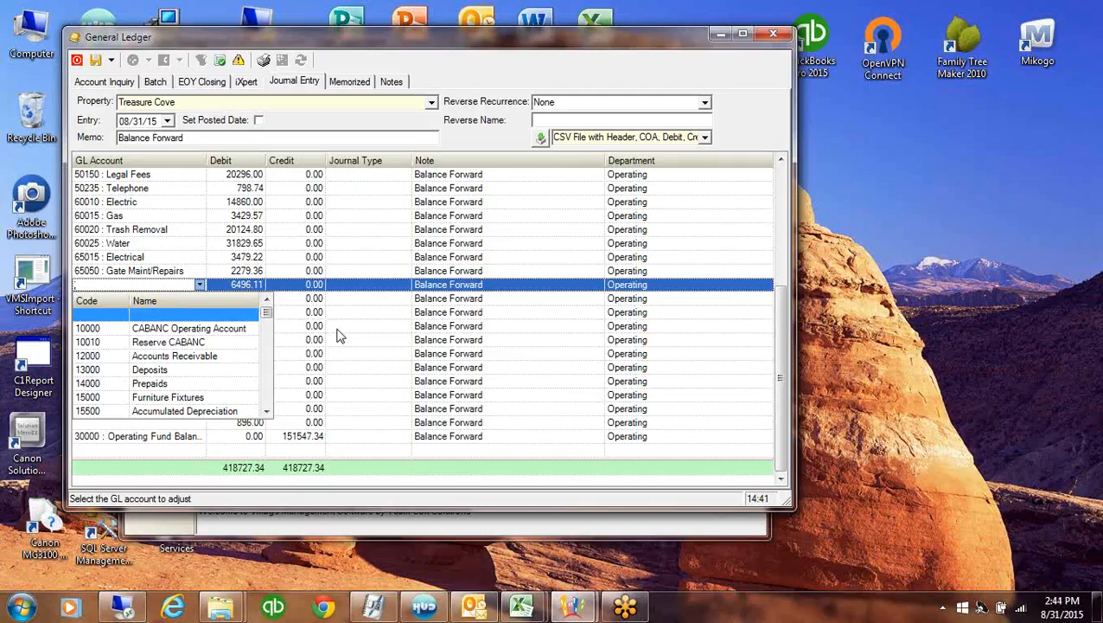
pyautogui.click(268, 396)
pyautogui.write('65005 : A/C and Heating Maint')
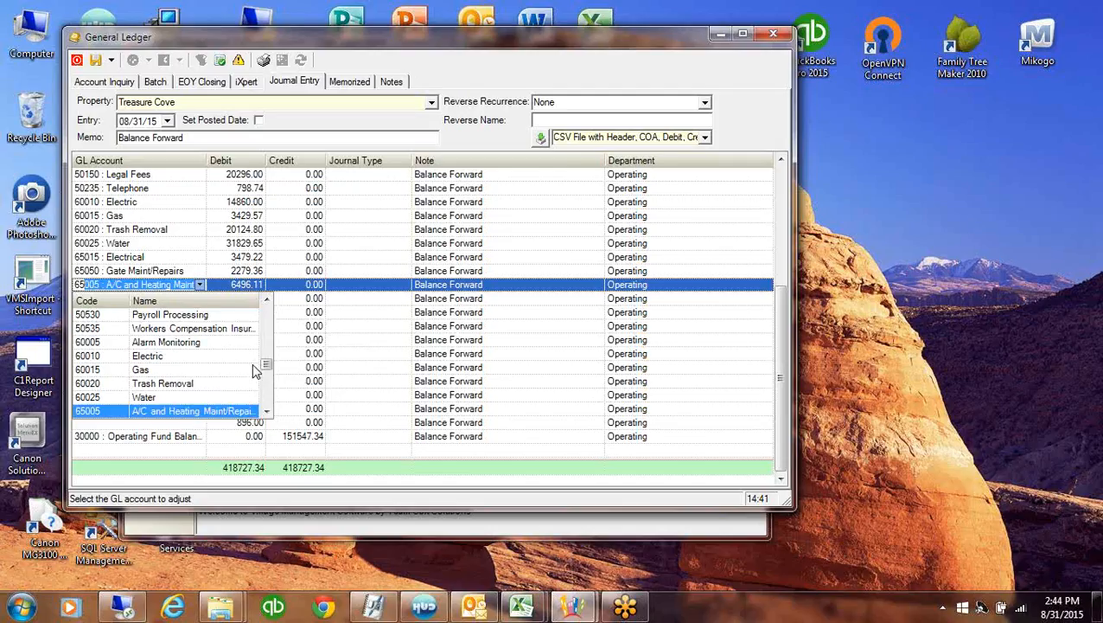
pyautogui.click(267, 413)
pyautogui.click(266, 413)
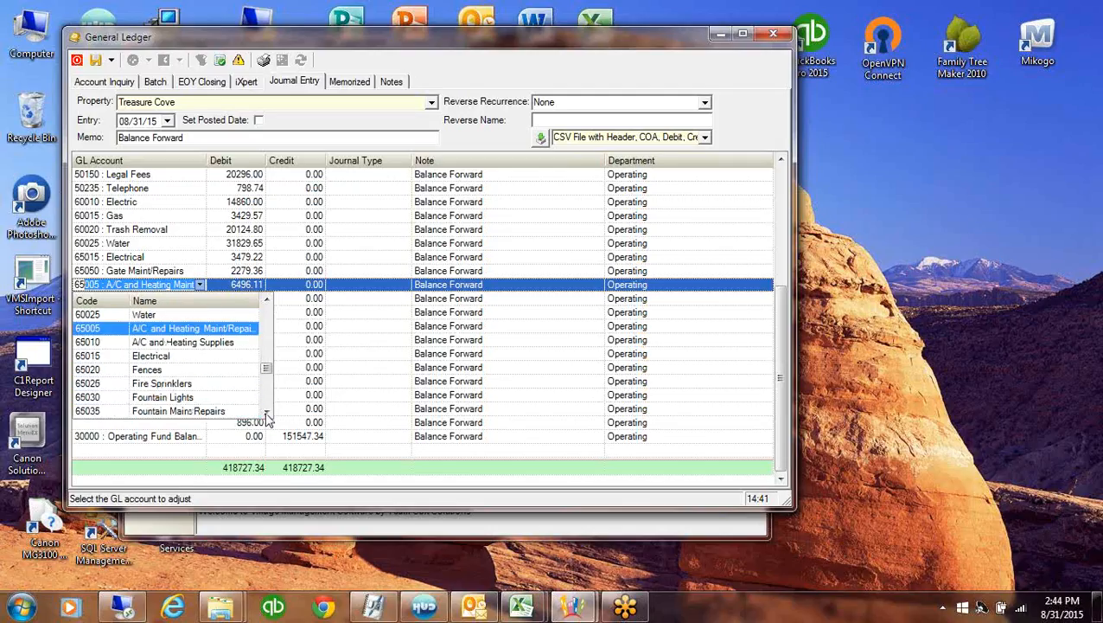
pyautogui.click(266, 412)
pyautogui.click(266, 413)
pyautogui.click(266, 413)
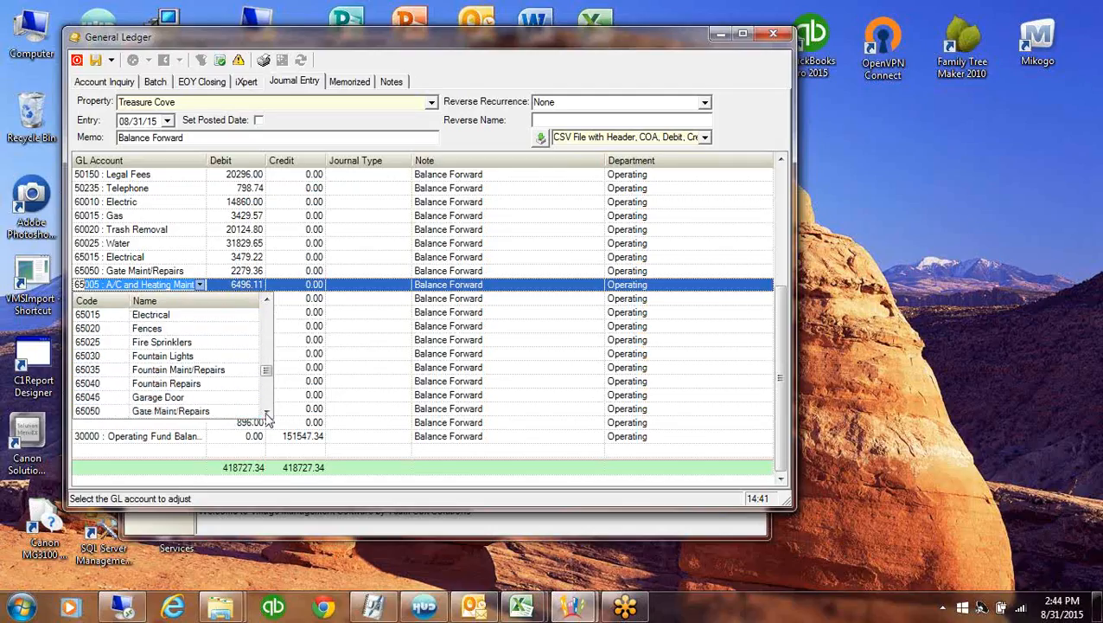
pyautogui.click(266, 412)
pyautogui.click(266, 413)
pyautogui.click(266, 412)
pyautogui.click(266, 413)
pyautogui.click(266, 413)
pyautogui.click(266, 412)
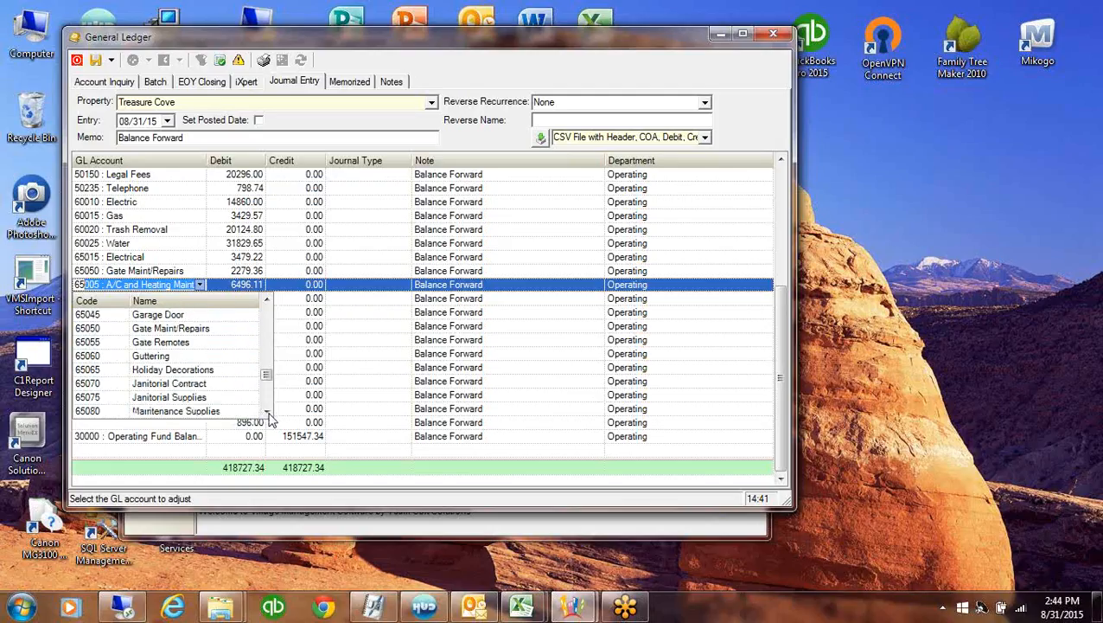
pyautogui.click(266, 412)
pyautogui.click(267, 412)
pyautogui.click(236, 386)
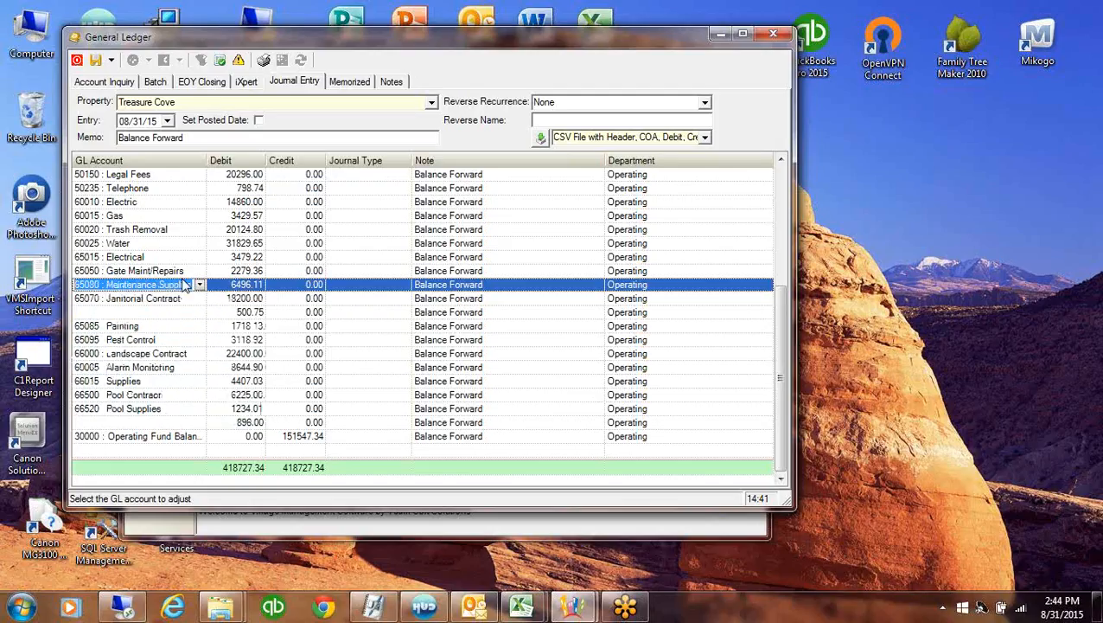
# Code the 500.75 line to 65075 Janitorial Supplies
pyautogui.click(183, 313)
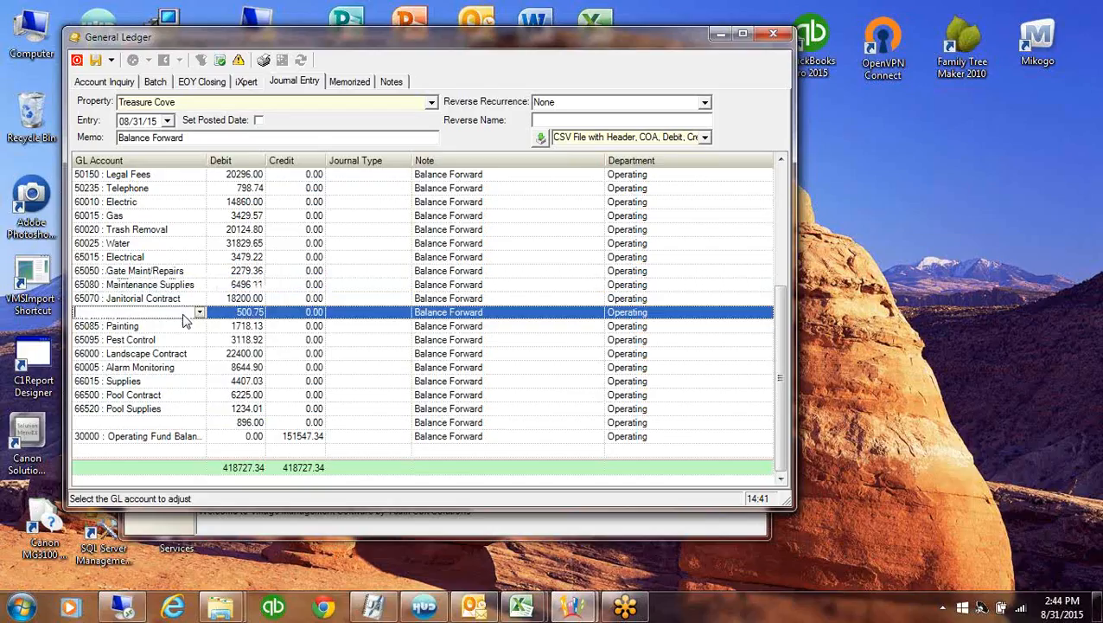
pyautogui.click(200, 313)
pyautogui.write('65005 : A/C and Heating Maint')
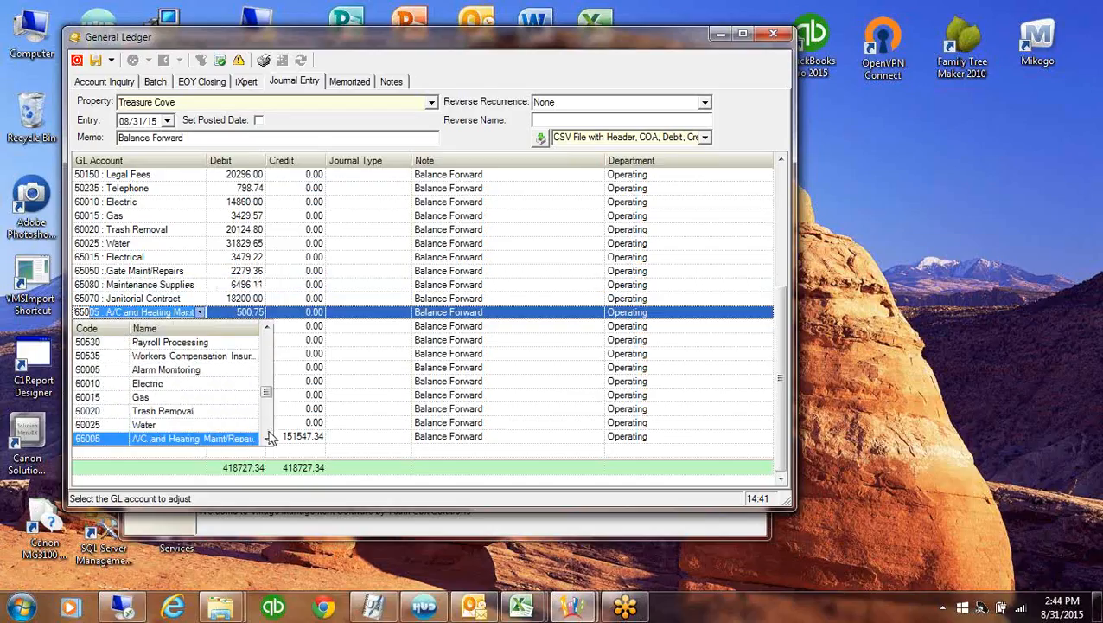
pyautogui.click(269, 432)
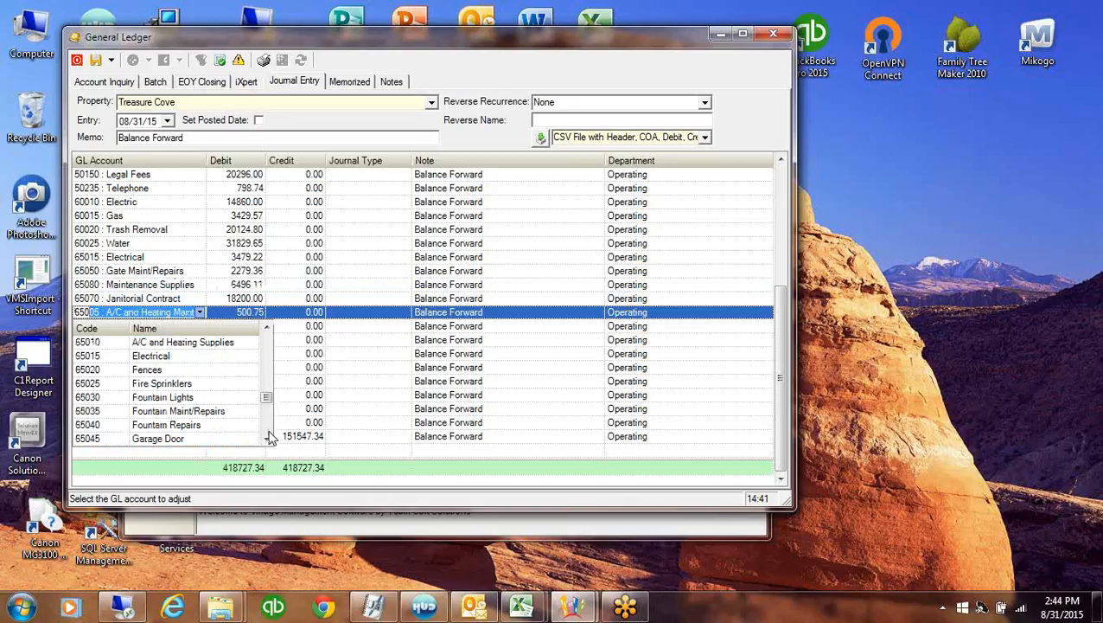
pyautogui.click(268, 439)
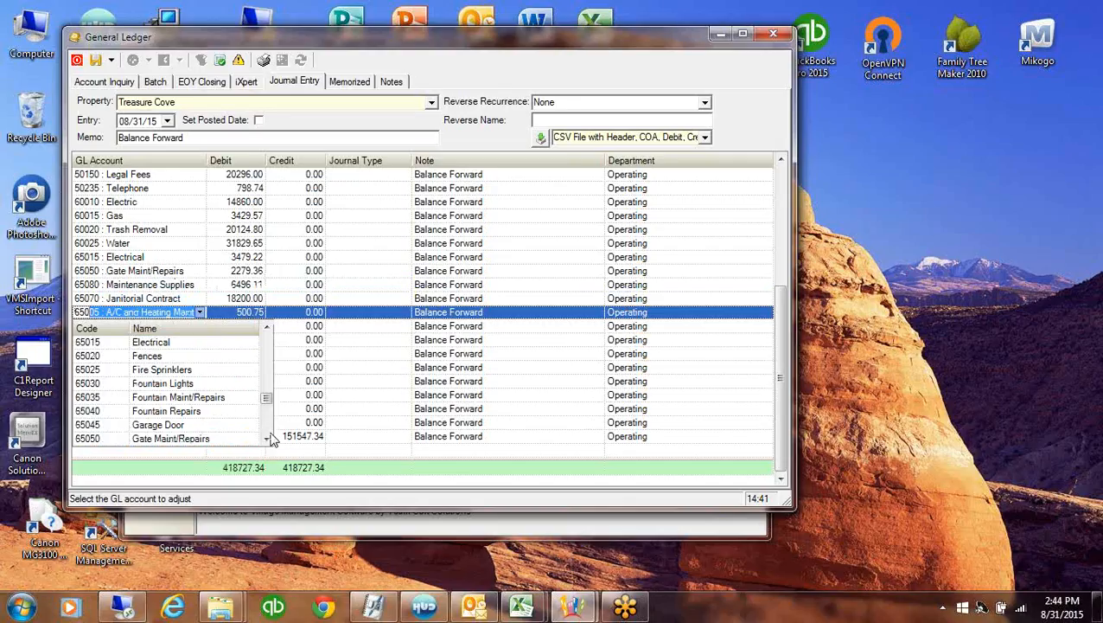
pyautogui.click(268, 439)
pyautogui.click(267, 439)
pyautogui.click(267, 439)
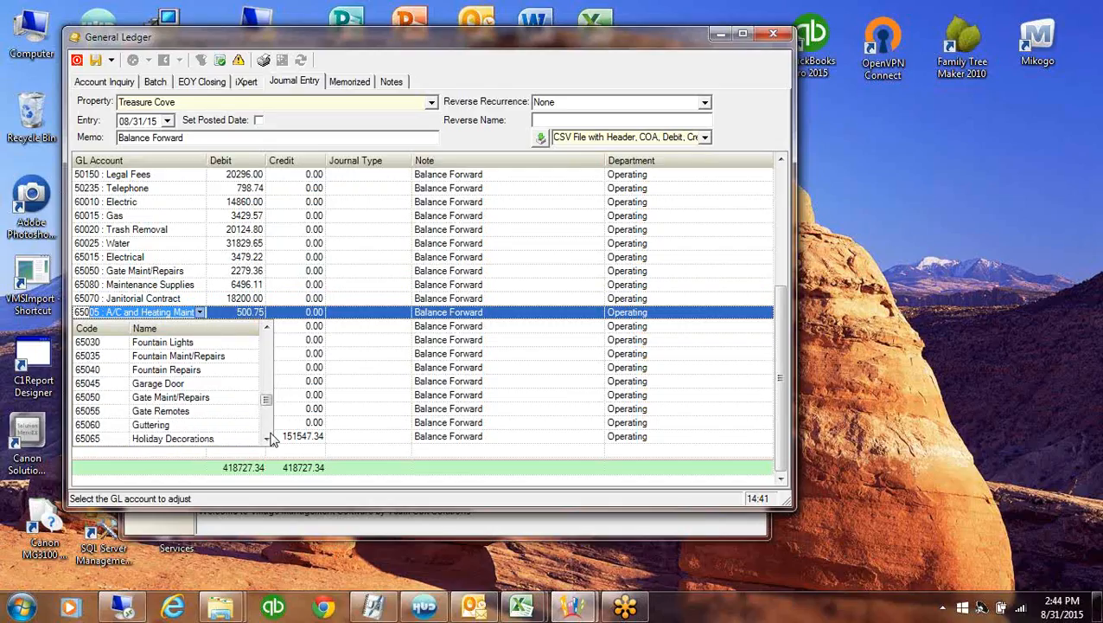
pyautogui.scroll(-3, 226, 432)
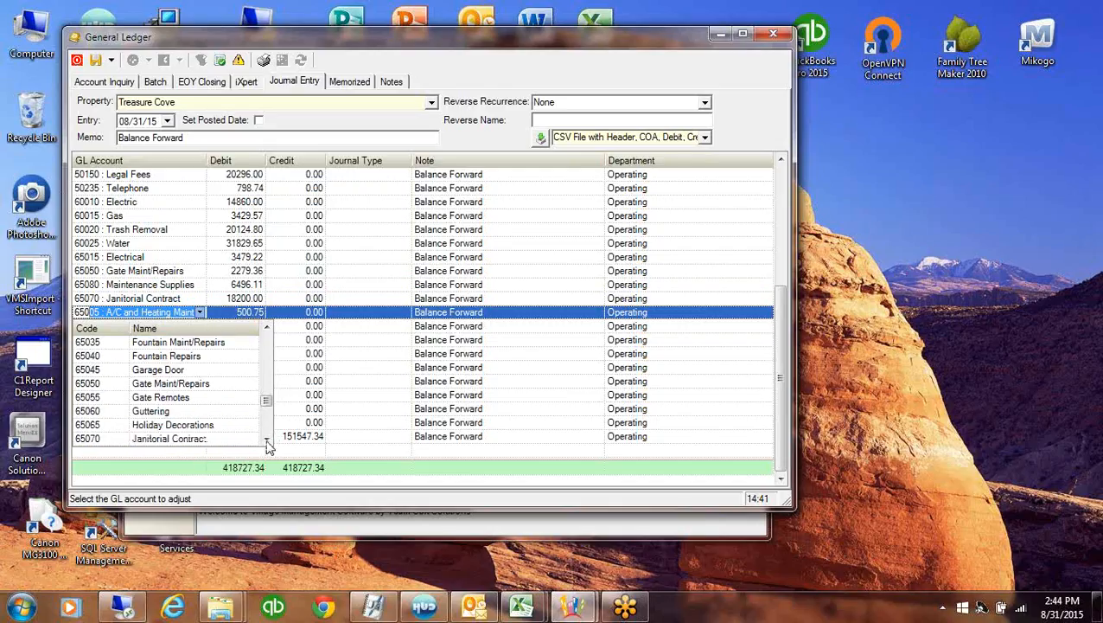
pyautogui.click(220, 425)
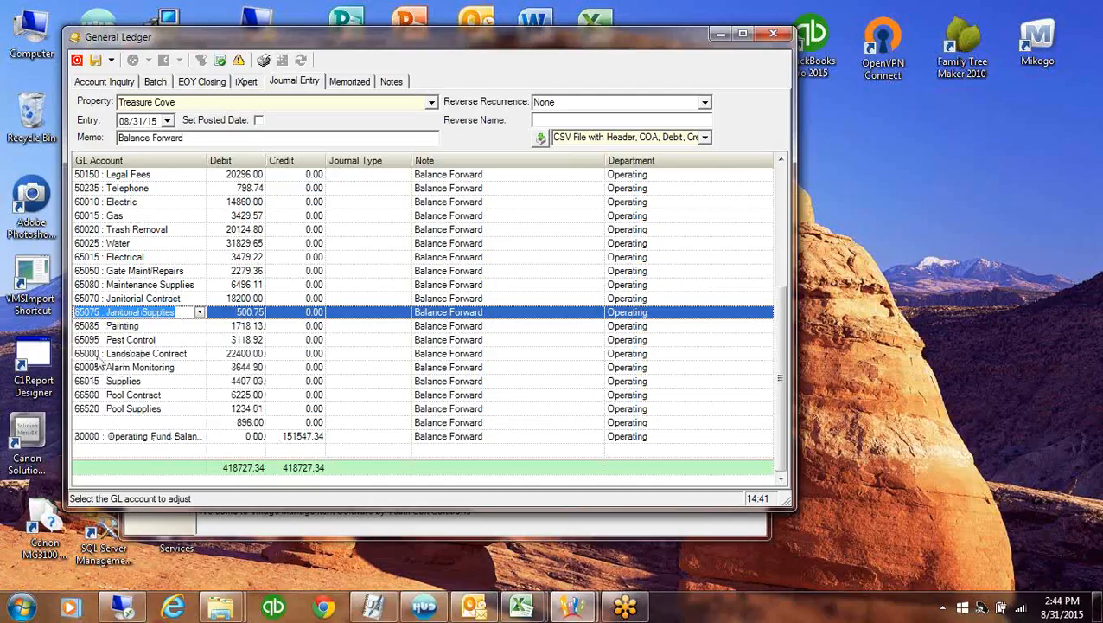
# Code the 896.00 line to 66515 Pool Maint/Repairs and commit the entry lines
pyautogui.click(117, 424)
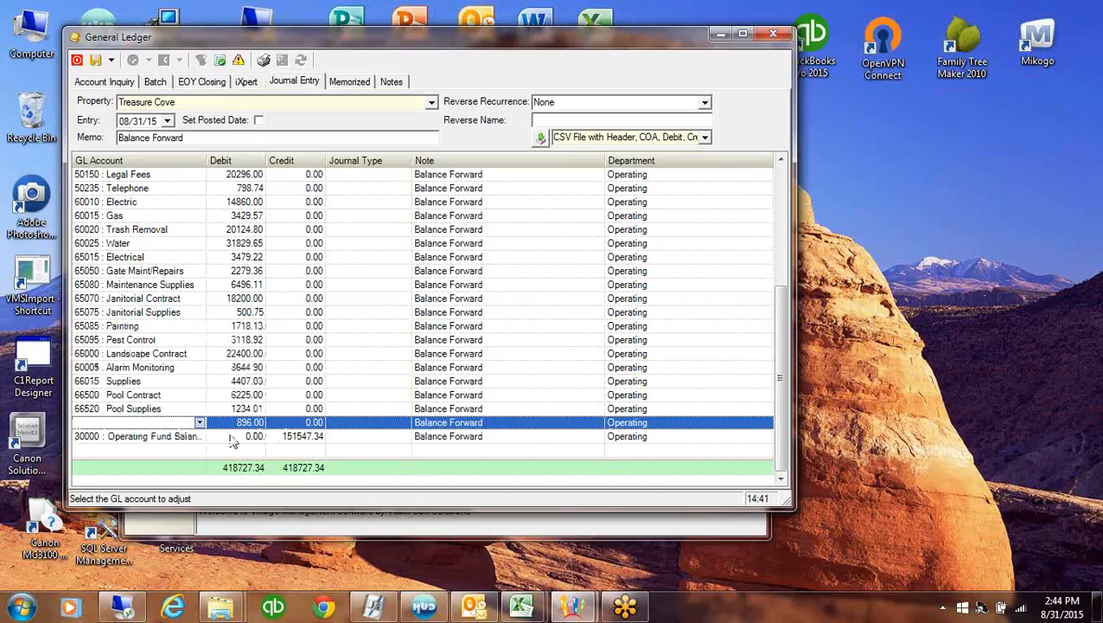
pyautogui.click(200, 423)
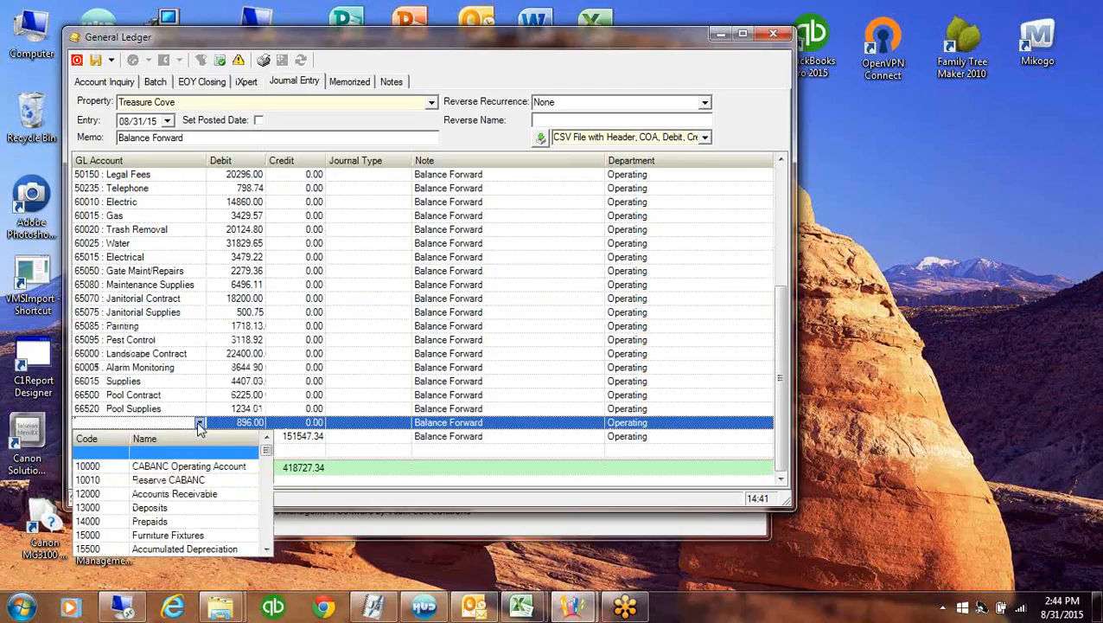
pyautogui.write('665')
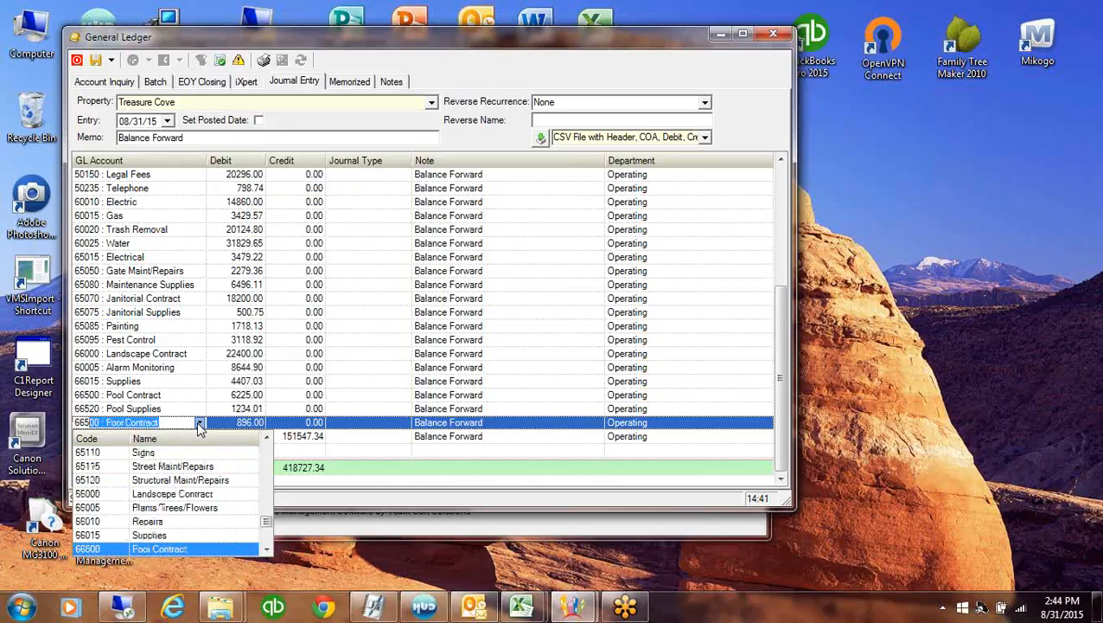
pyautogui.write('2')
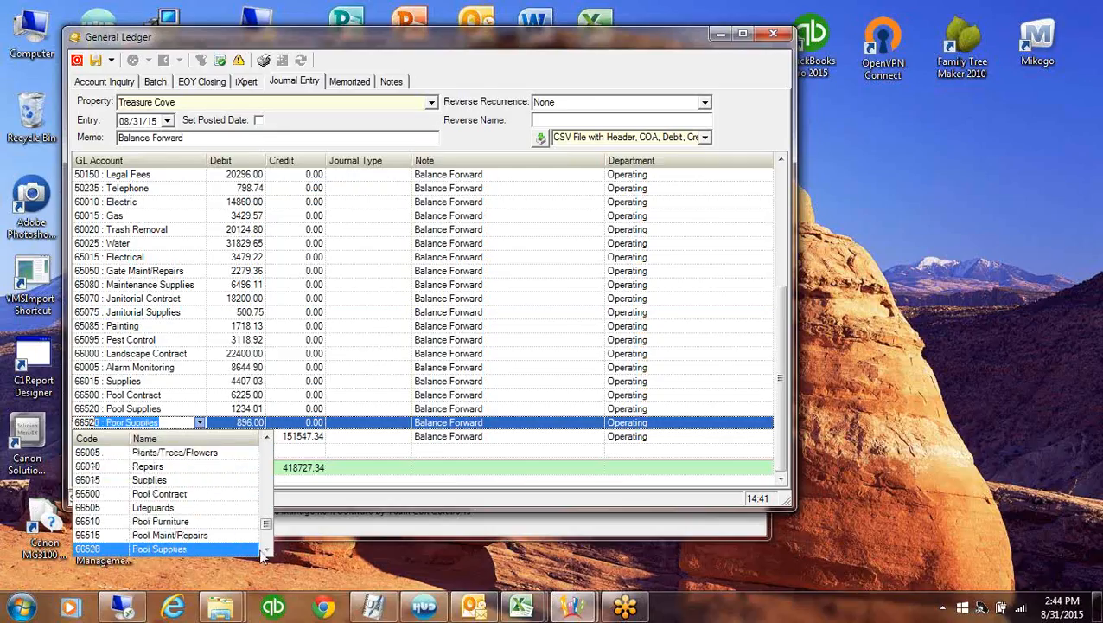
pyautogui.click(234, 535)
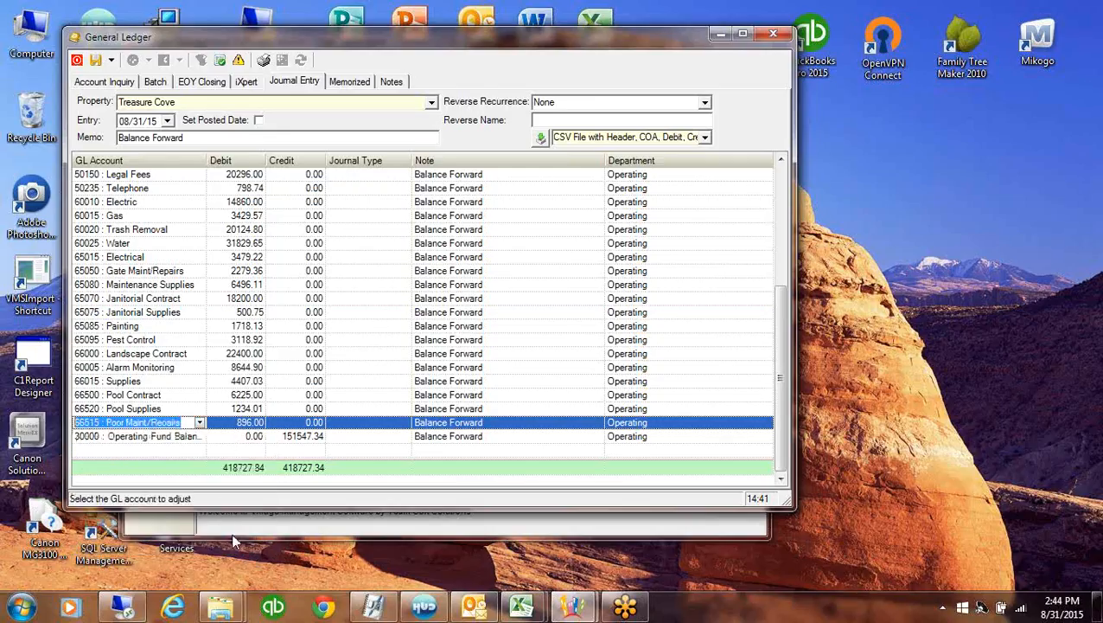
pyautogui.click(169, 407)
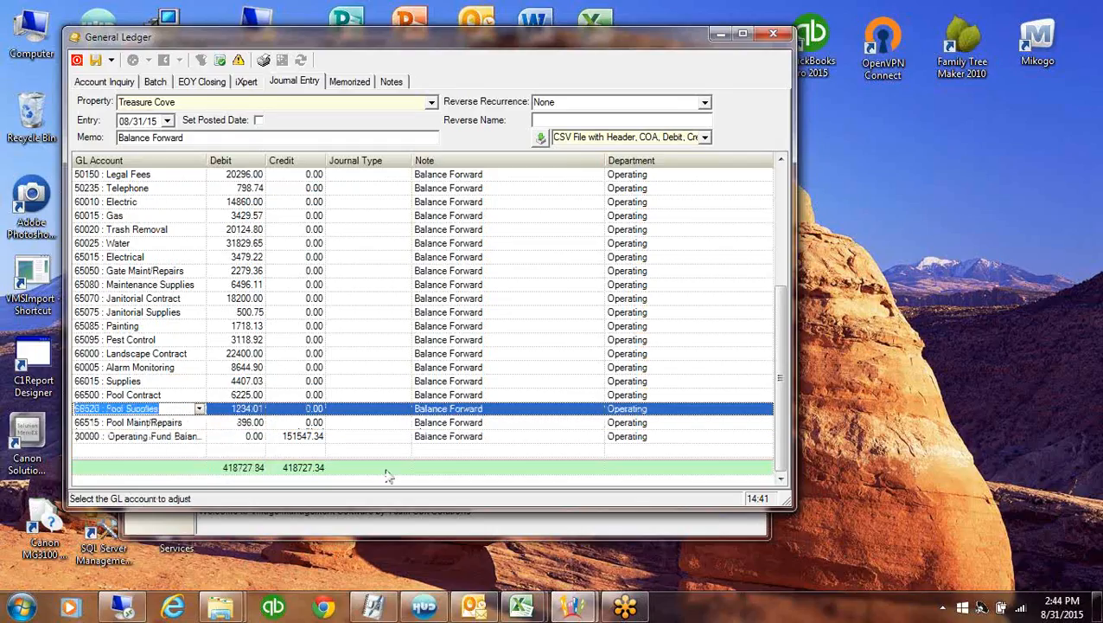
pyautogui.click(320, 473)
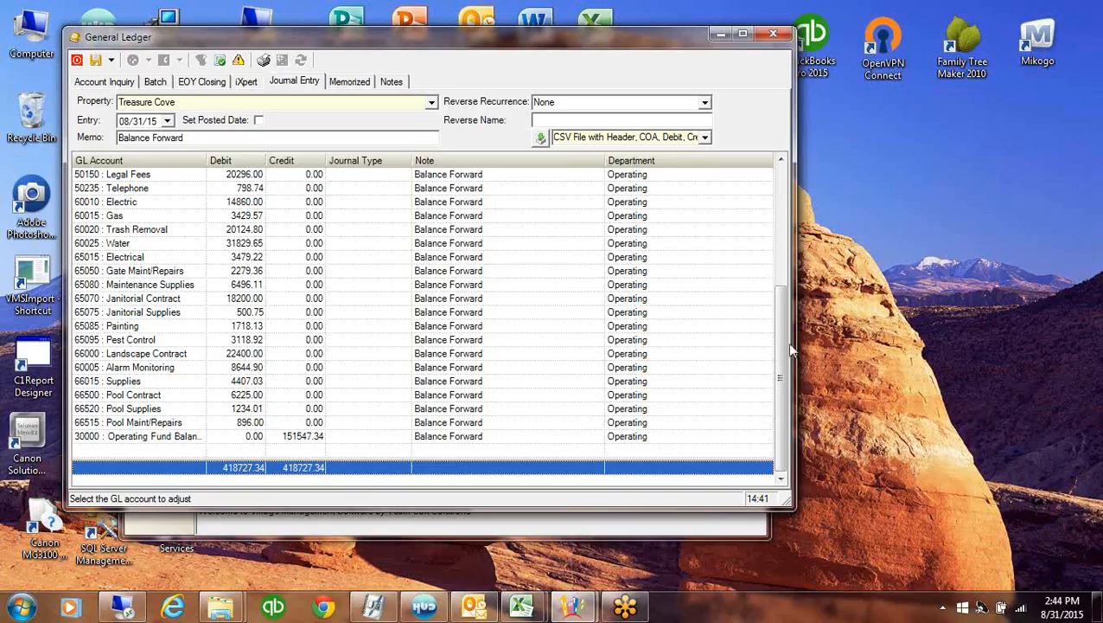
pyautogui.moveTo(783, 341); pyautogui.dragTo(787, 191)
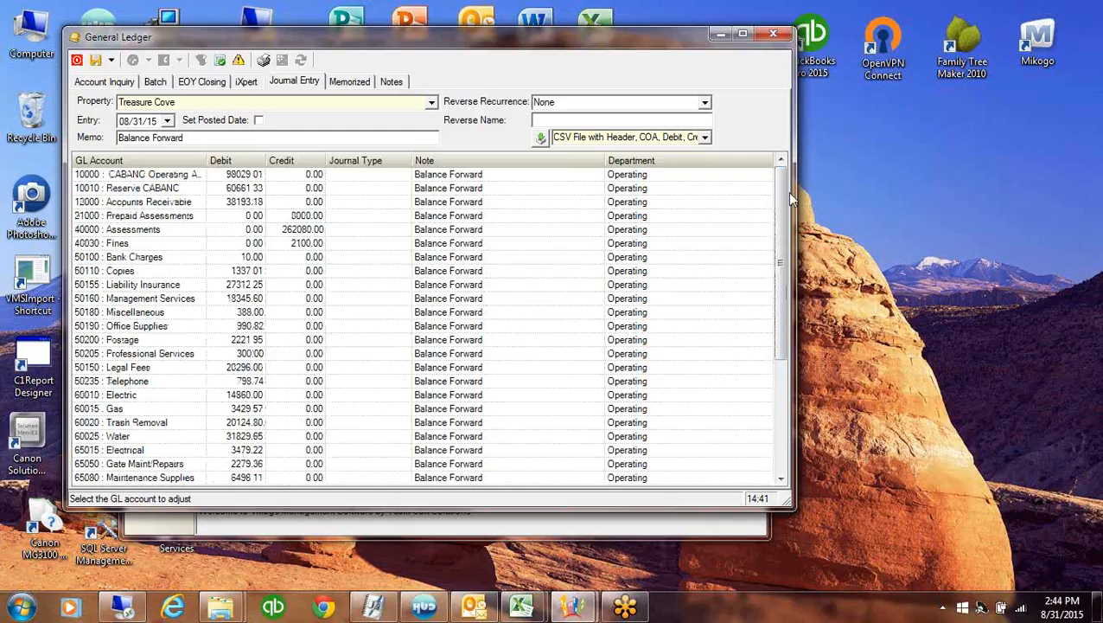
pyautogui.click(215, 201)
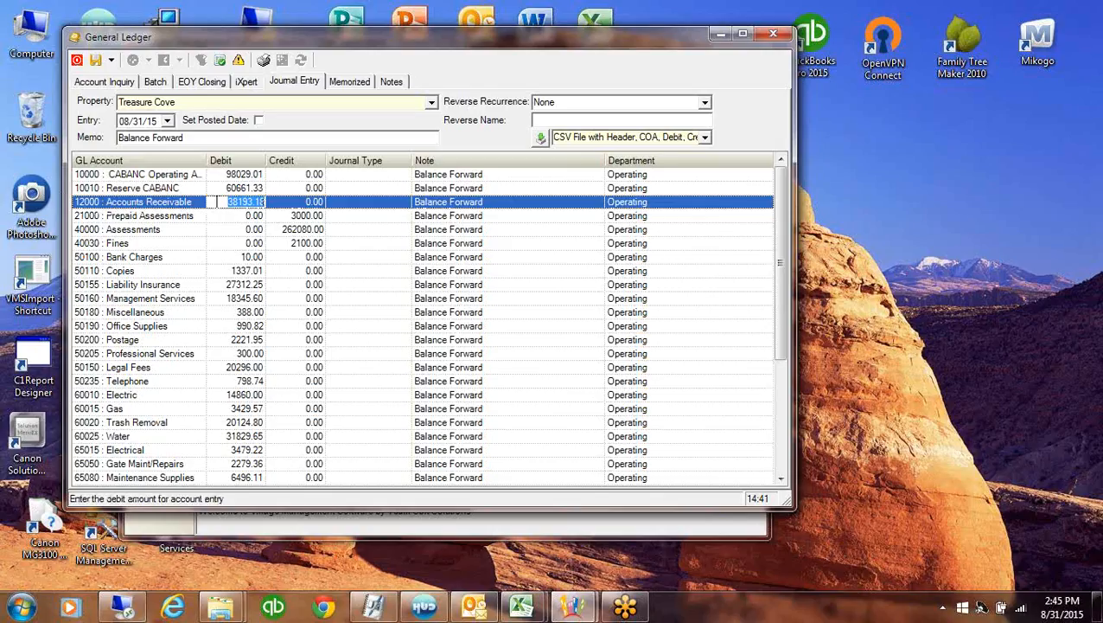
pyautogui.click(292, 229)
pyautogui.click(287, 216)
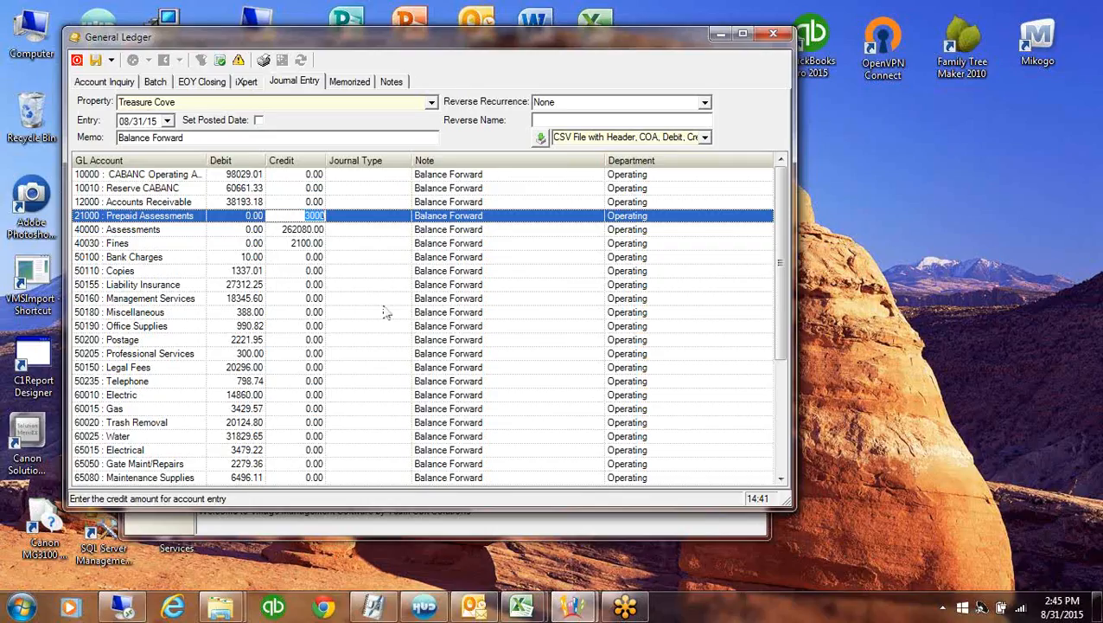
# Post the balance-forward entry with a posted date, then switch to Account Inquiry
pyautogui.click(260, 122)
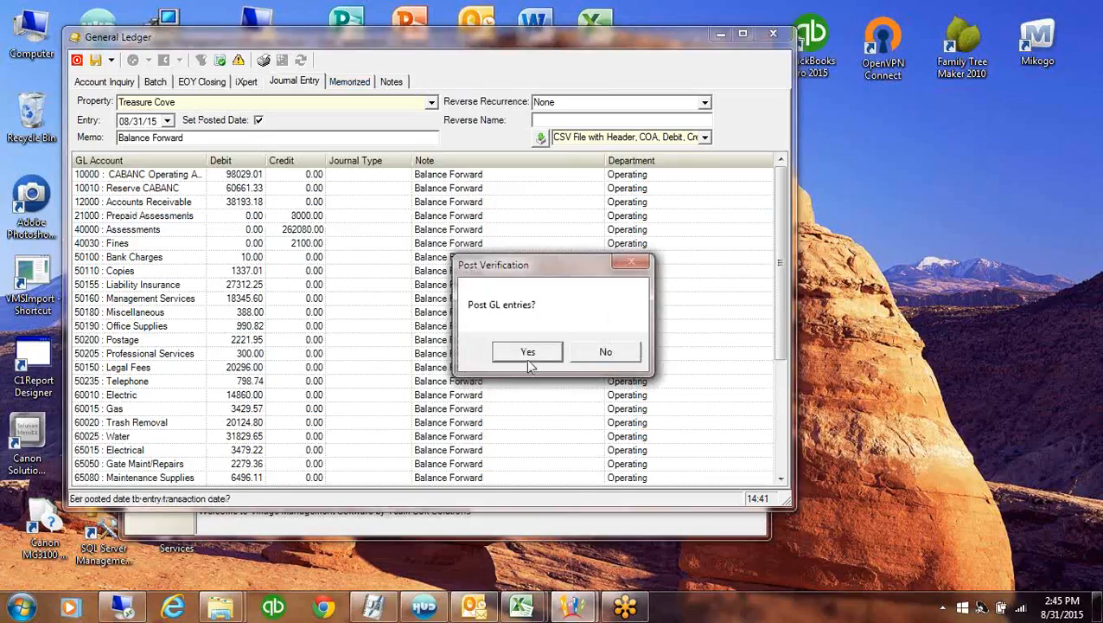
pyautogui.click(530, 363)
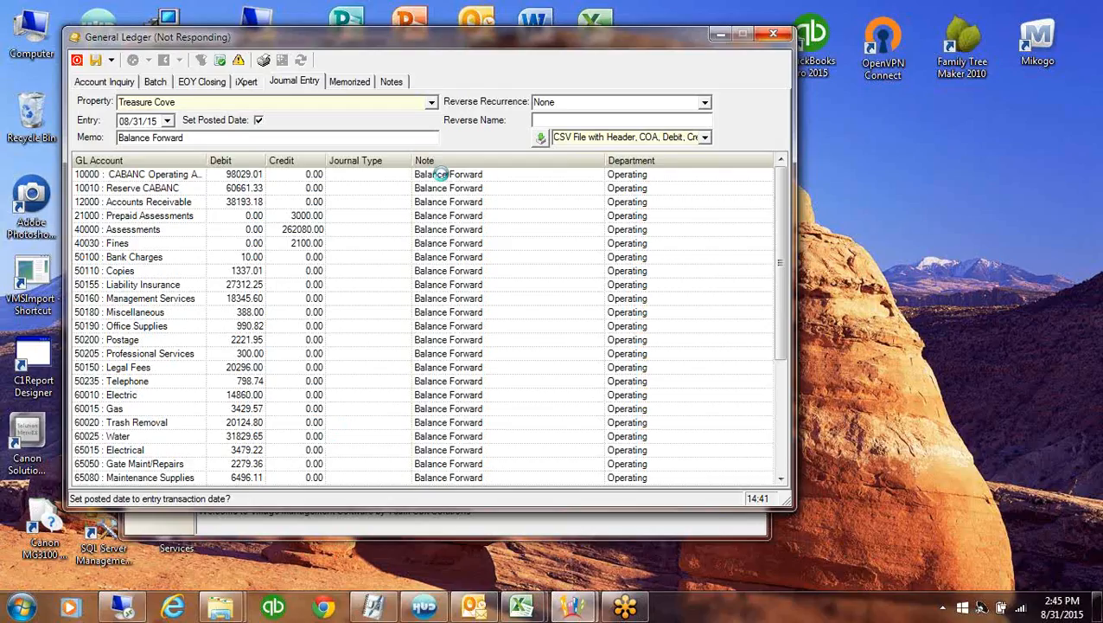
pyautogui.click(104, 83)
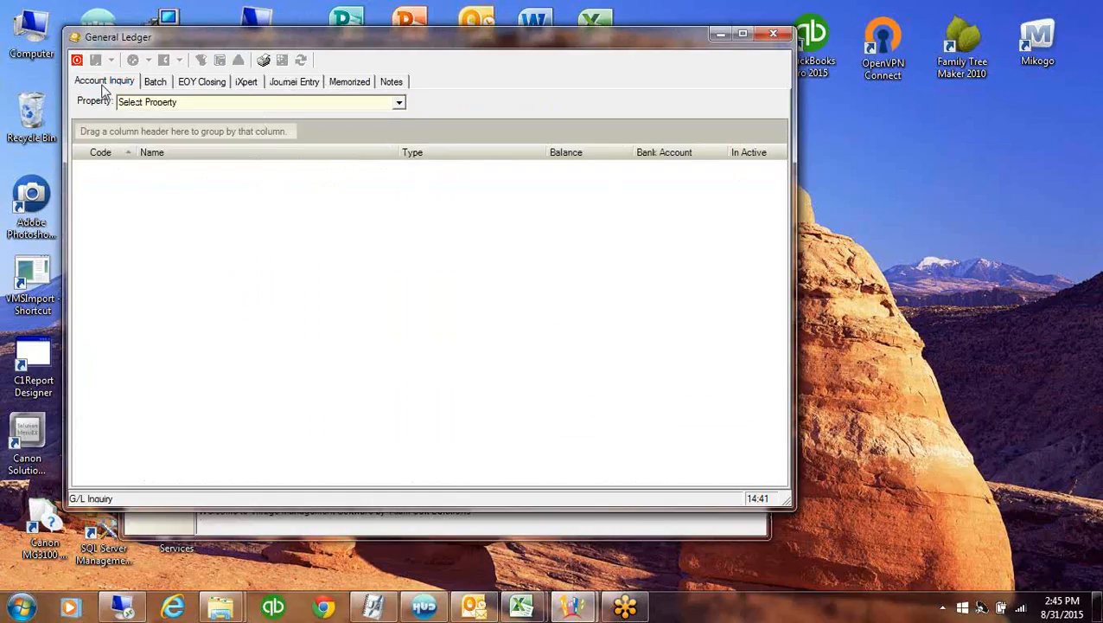
pyautogui.click(399, 103)
pyautogui.click(400, 185)
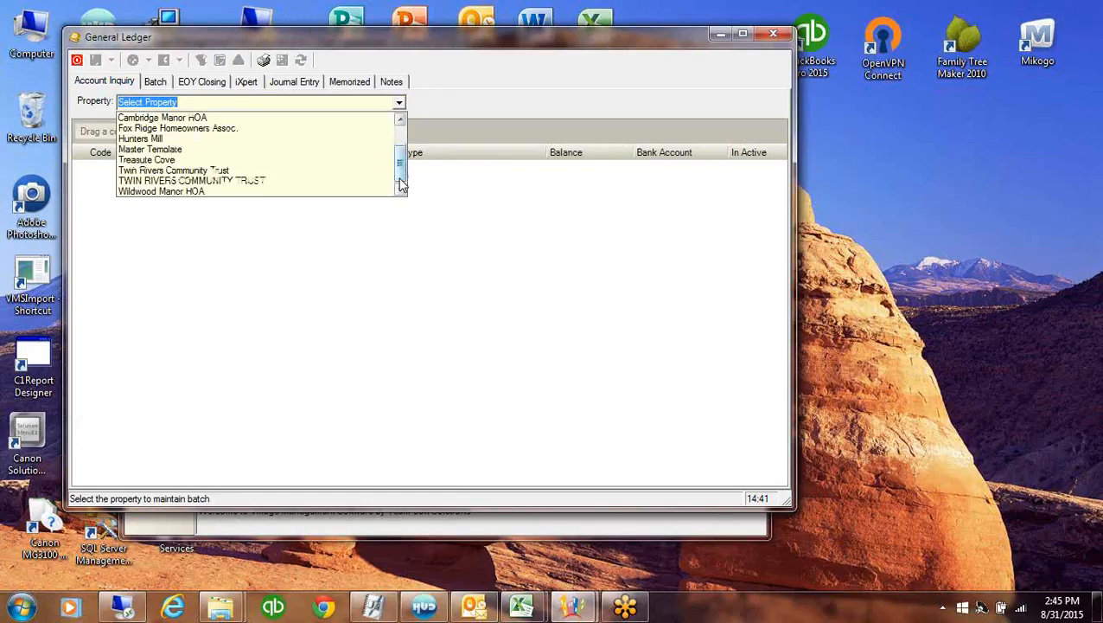
pyautogui.click(163, 161)
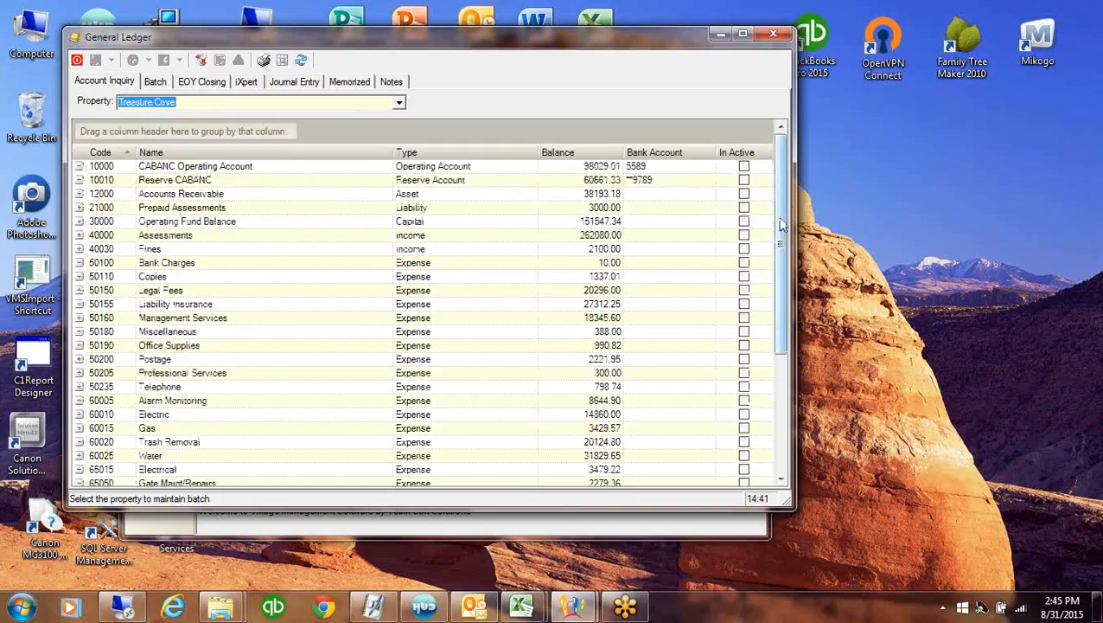
pyautogui.moveTo(782, 224); pyautogui.dragTo(771, 106)
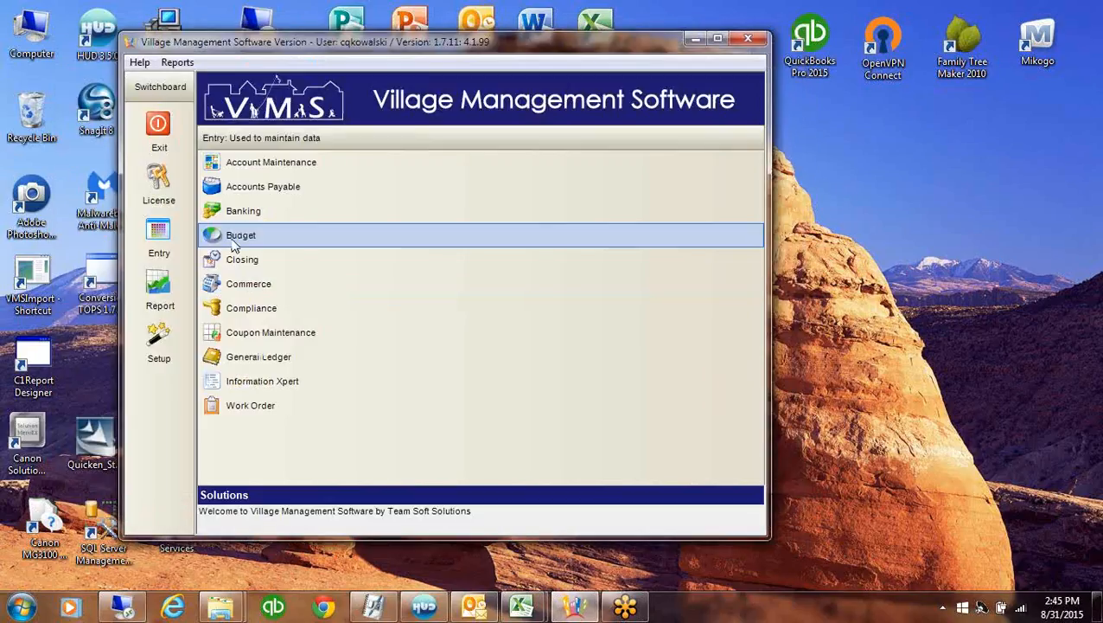
# Open the Budget module and select Treasure Cove as the property
pyautogui.click(237, 243)
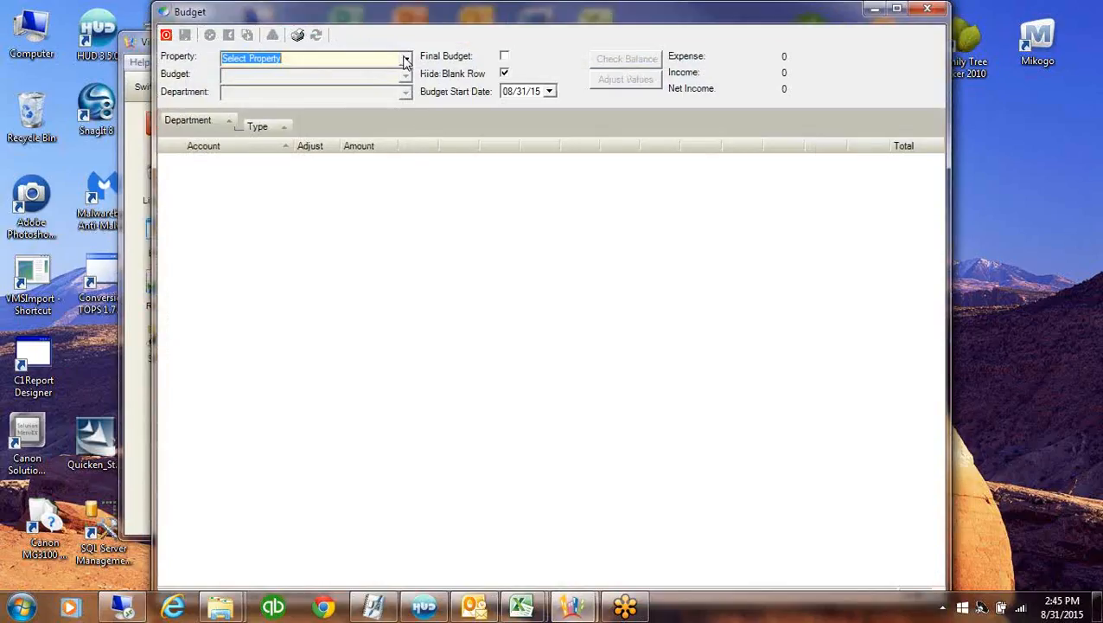
pyautogui.click(401, 61)
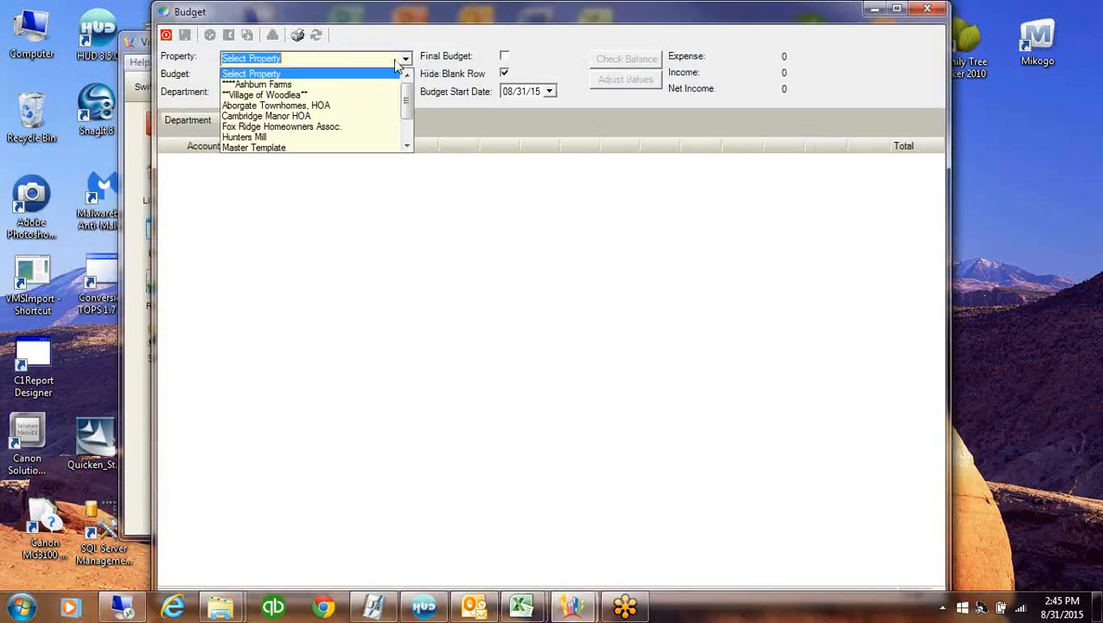
pyautogui.scroll(-2, 408, 139)
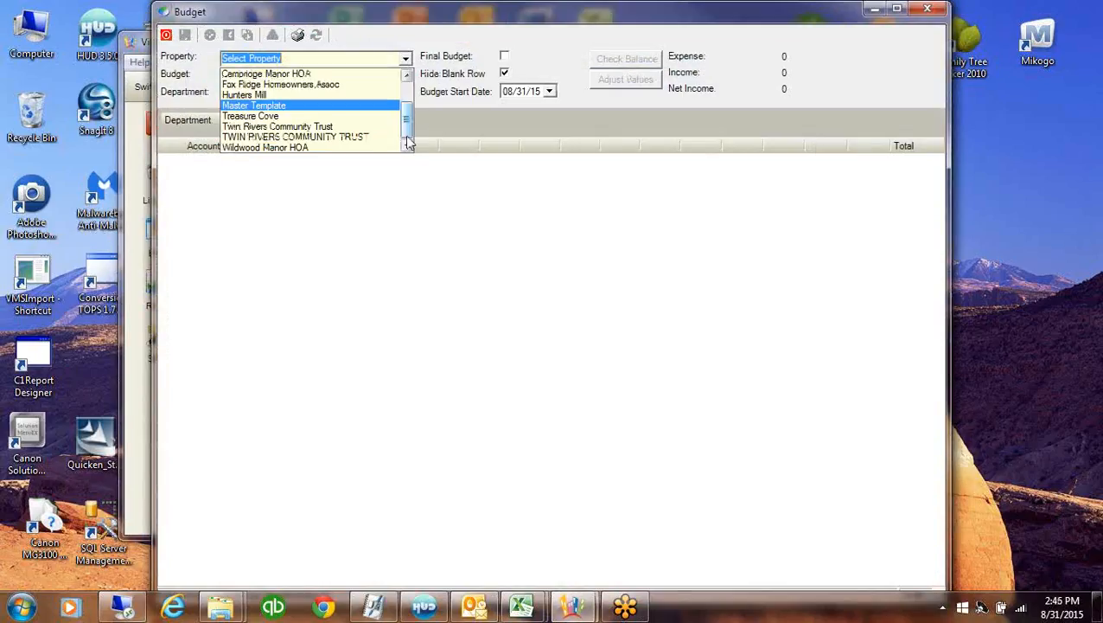
pyautogui.click(257, 118)
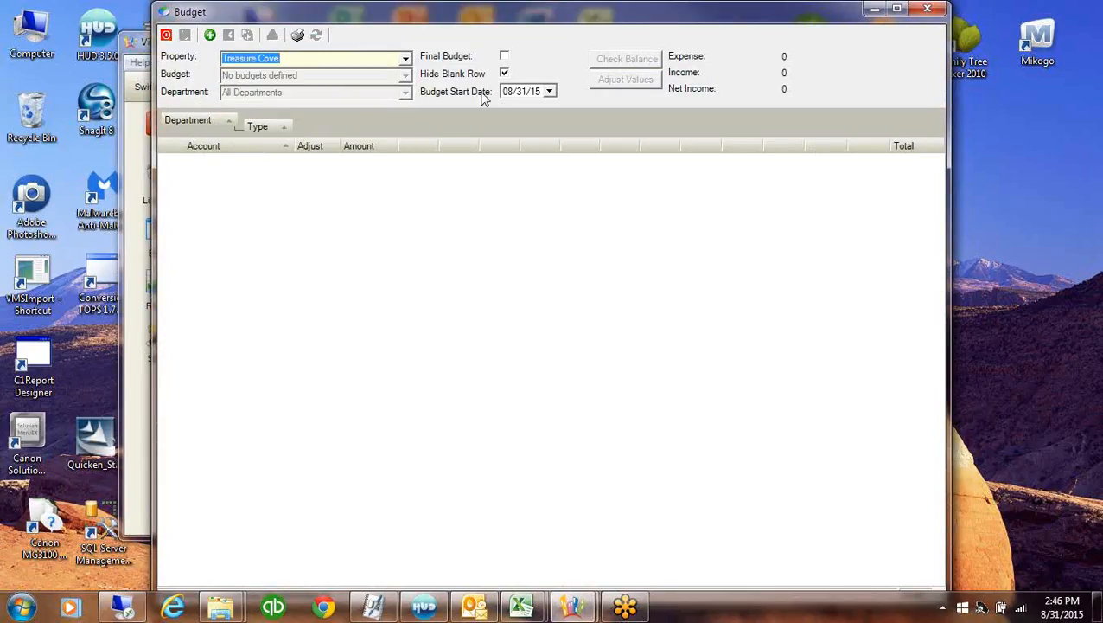
# Add a Treasure Cove budget named '2015 Budget' with a start date of 01/01/15
pyautogui.click(210, 36)
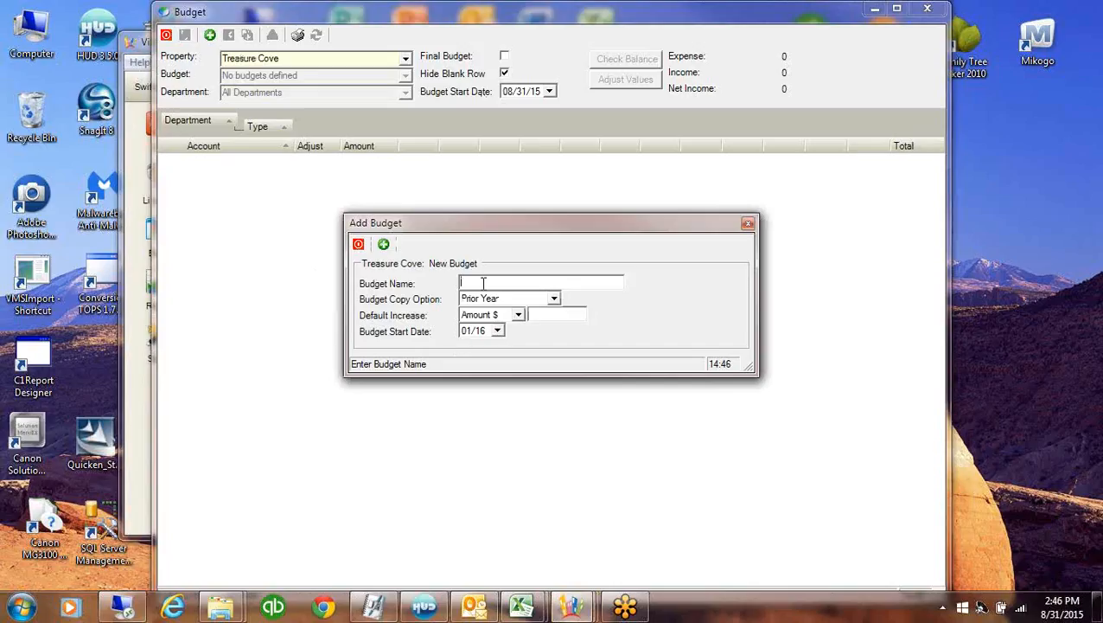
pyautogui.write('2015 Budget')
pyautogui.click(484, 337)
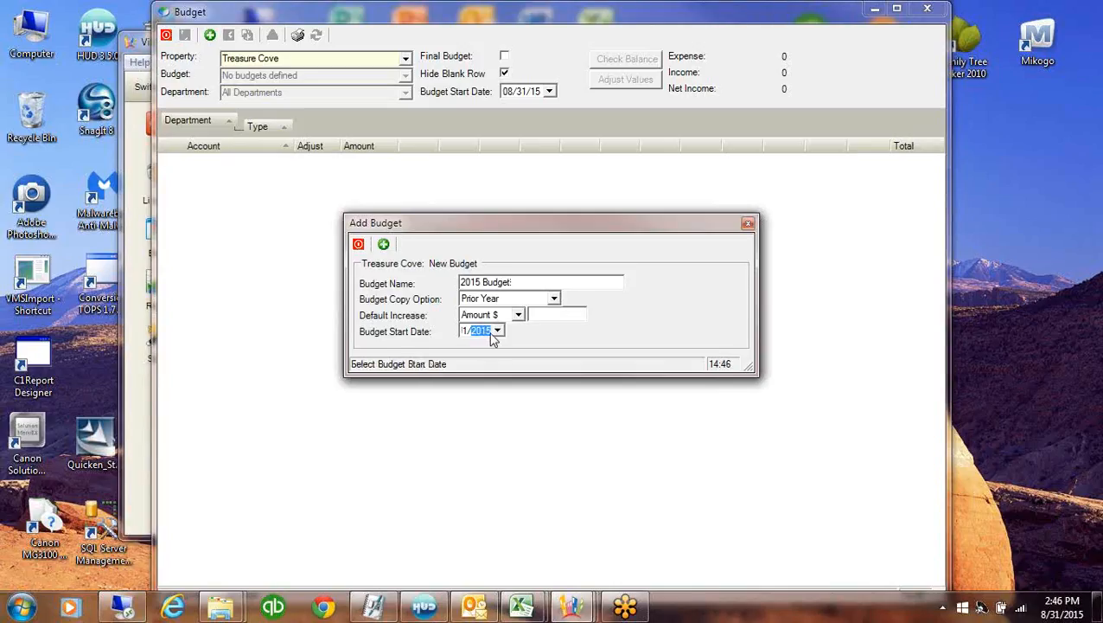
pyautogui.click(545, 315)
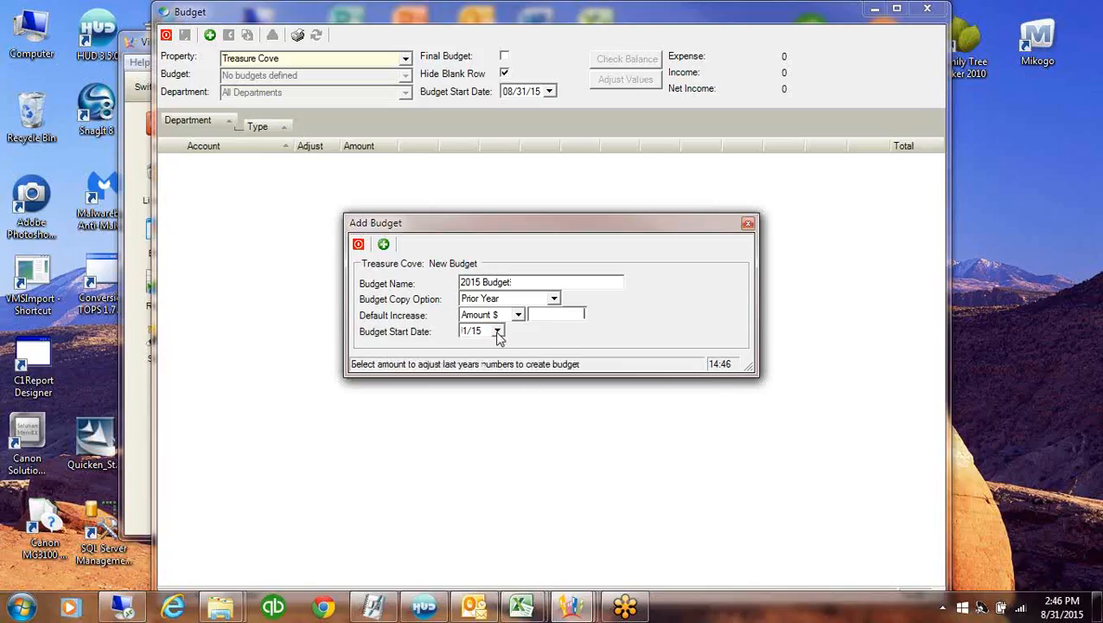
pyautogui.click(498, 331)
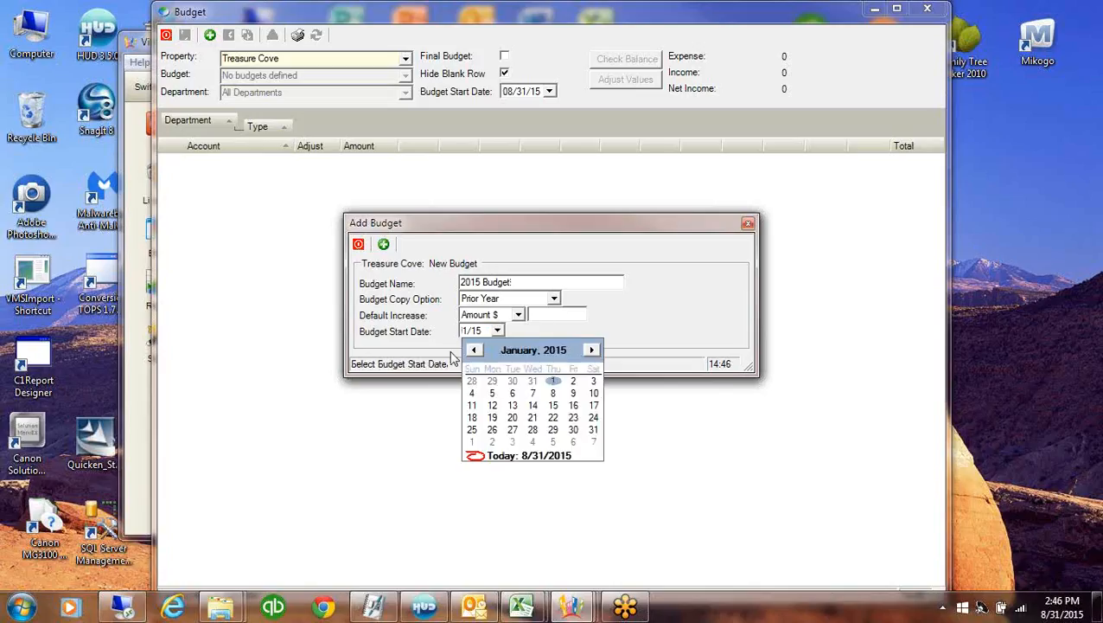
pyautogui.click(553, 382)
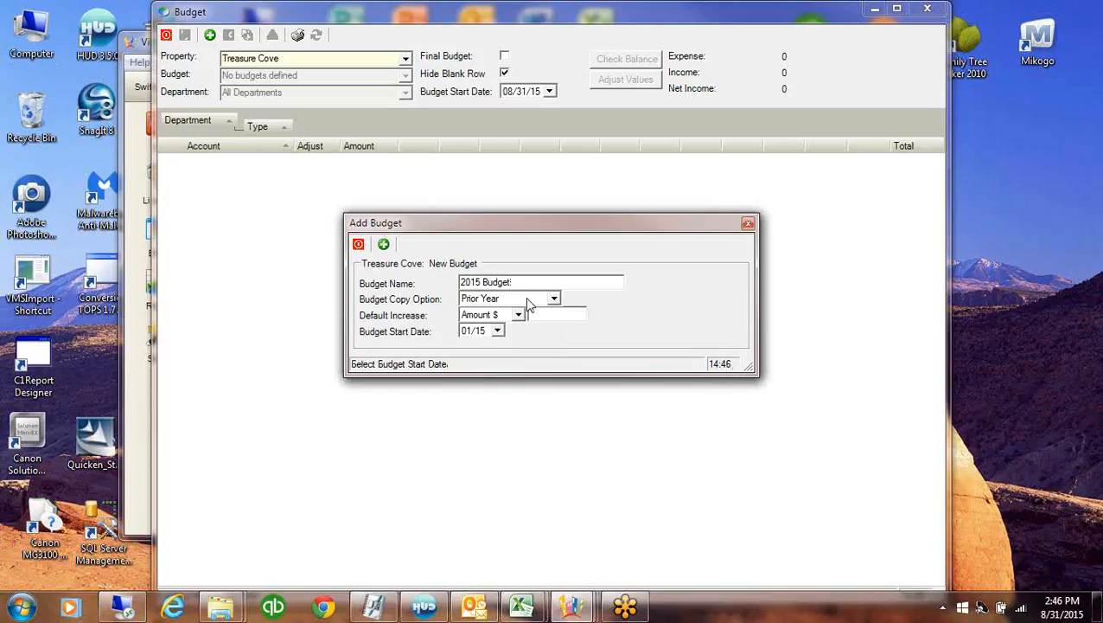
pyautogui.click(387, 246)
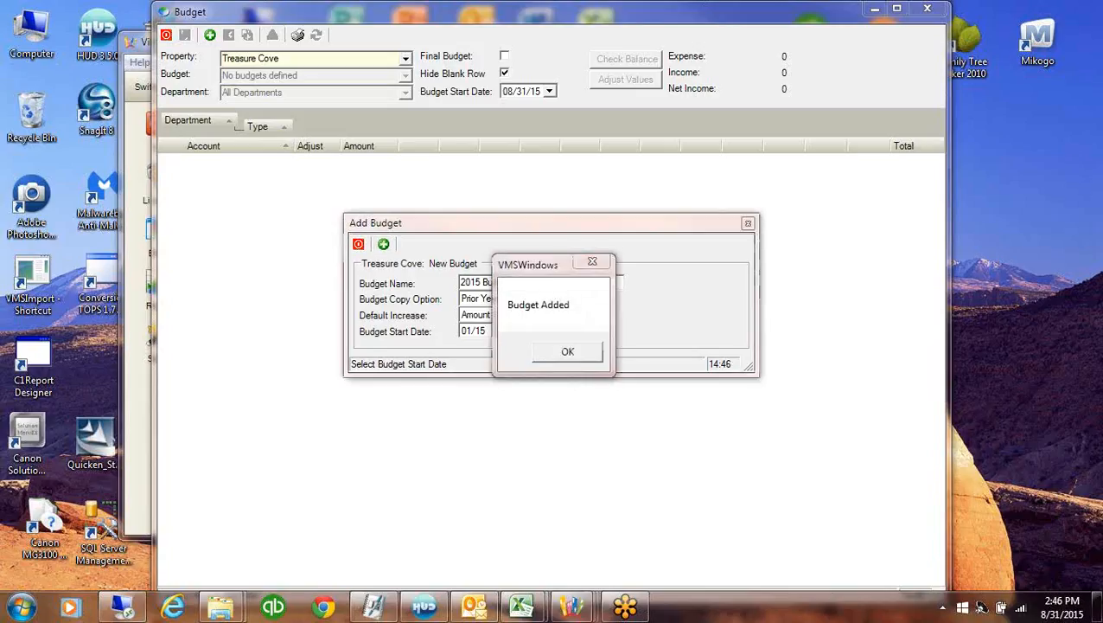
pyautogui.click(568, 351)
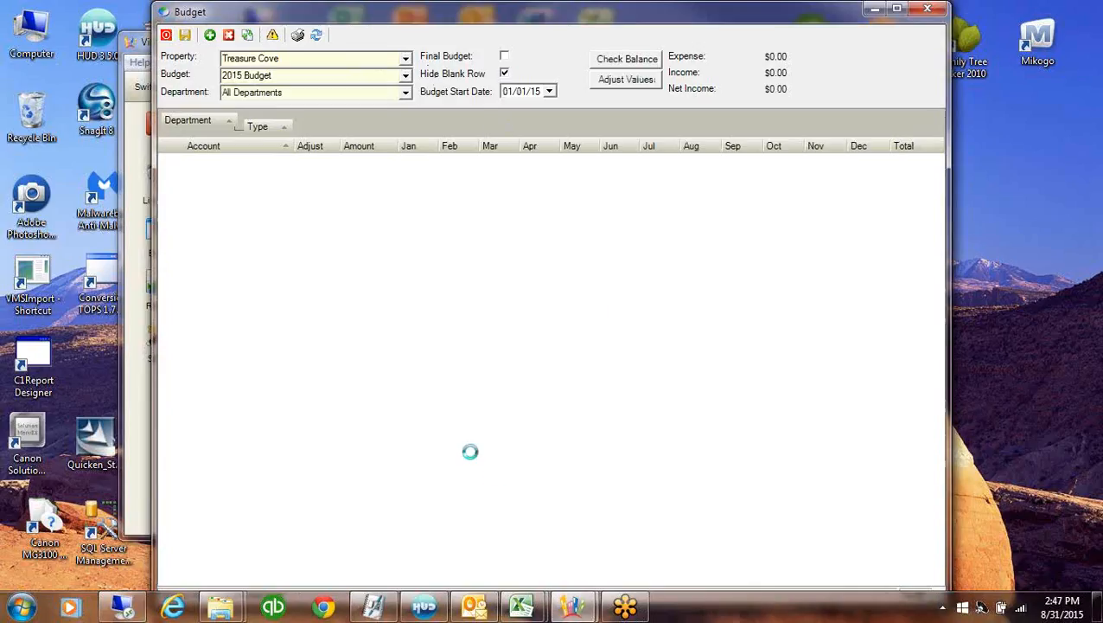
# Show blank rows, filter to the Operating department, collapse expenses, and edit the Assessments amount
pyautogui.click(504, 74)
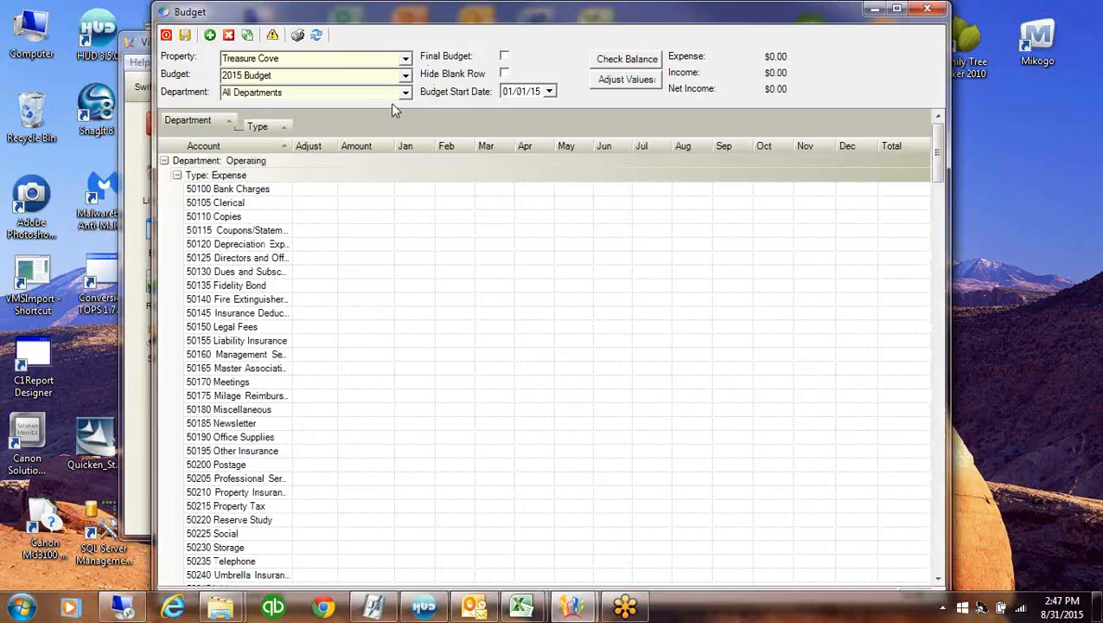
pyautogui.click(405, 93)
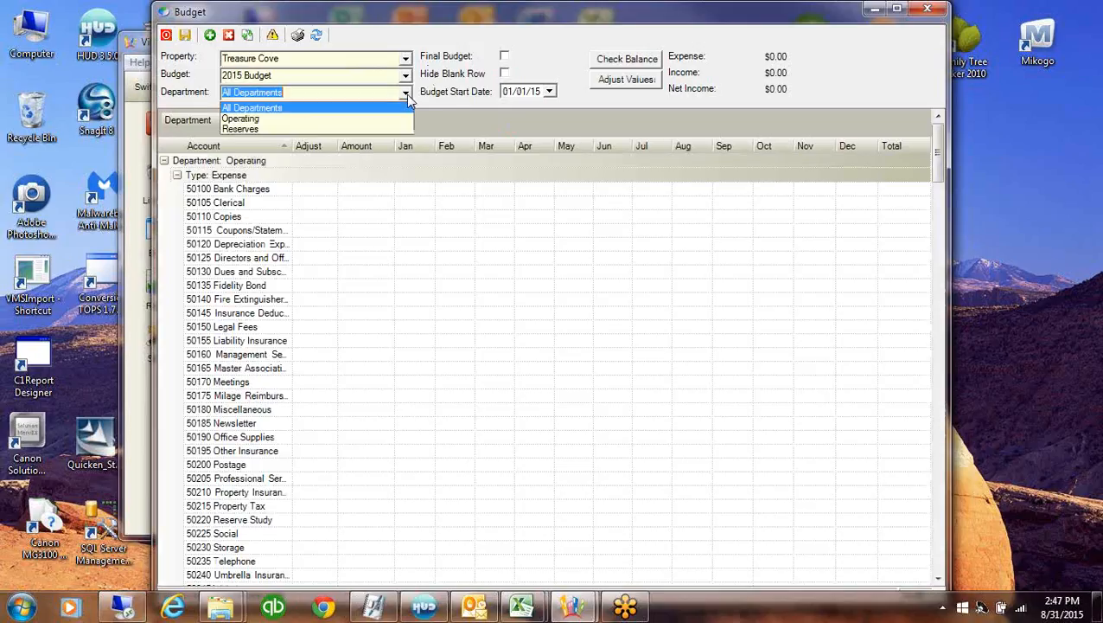
pyautogui.click(243, 118)
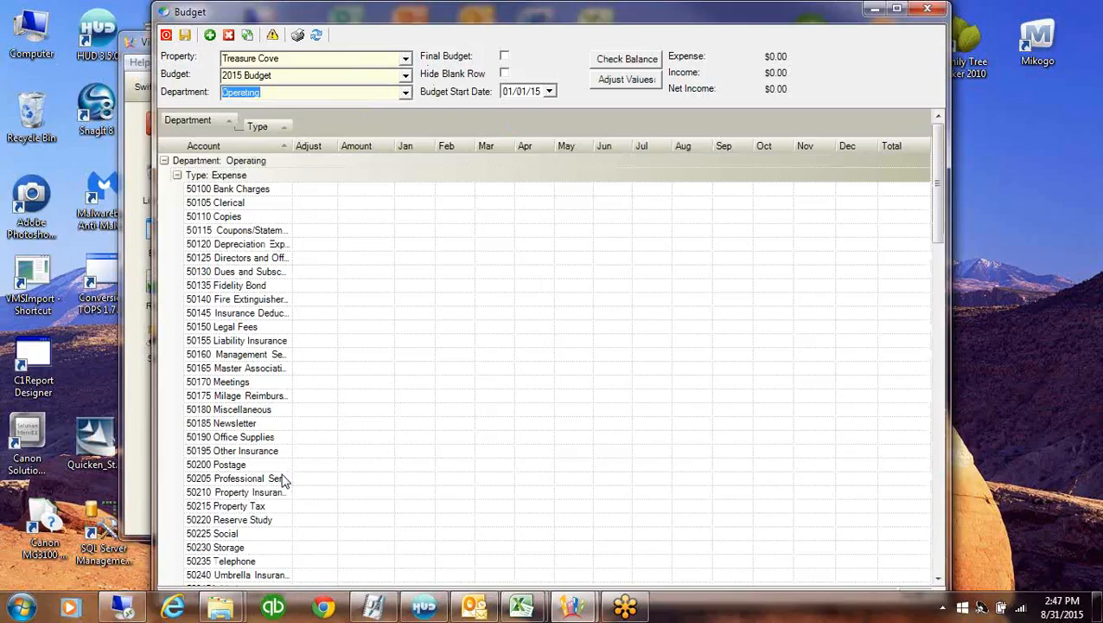
pyautogui.click(176, 175)
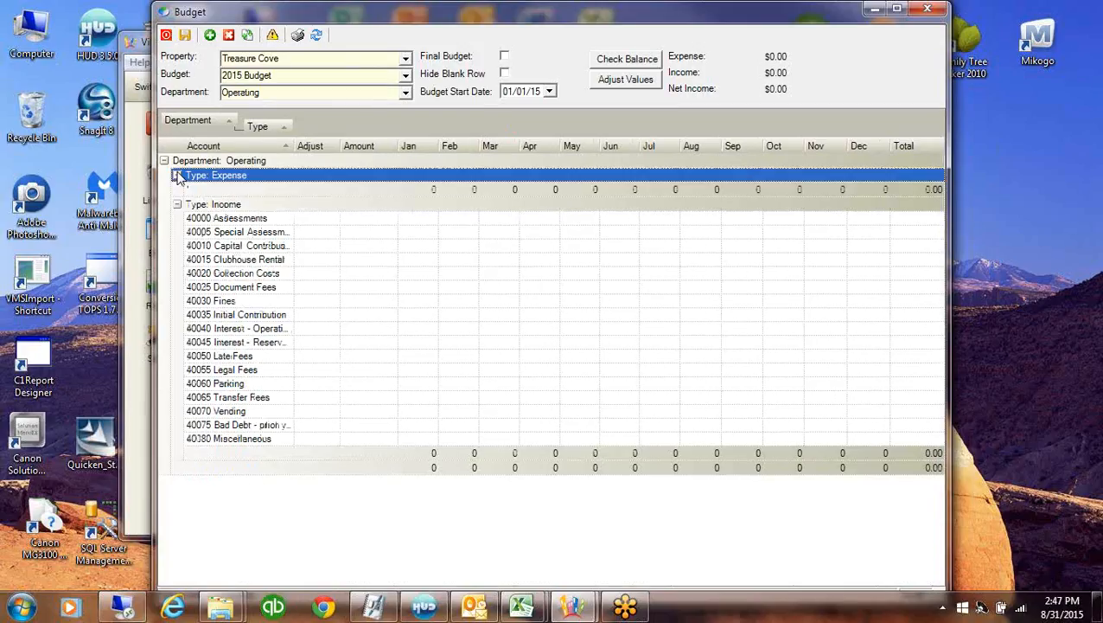
pyautogui.click(350, 221)
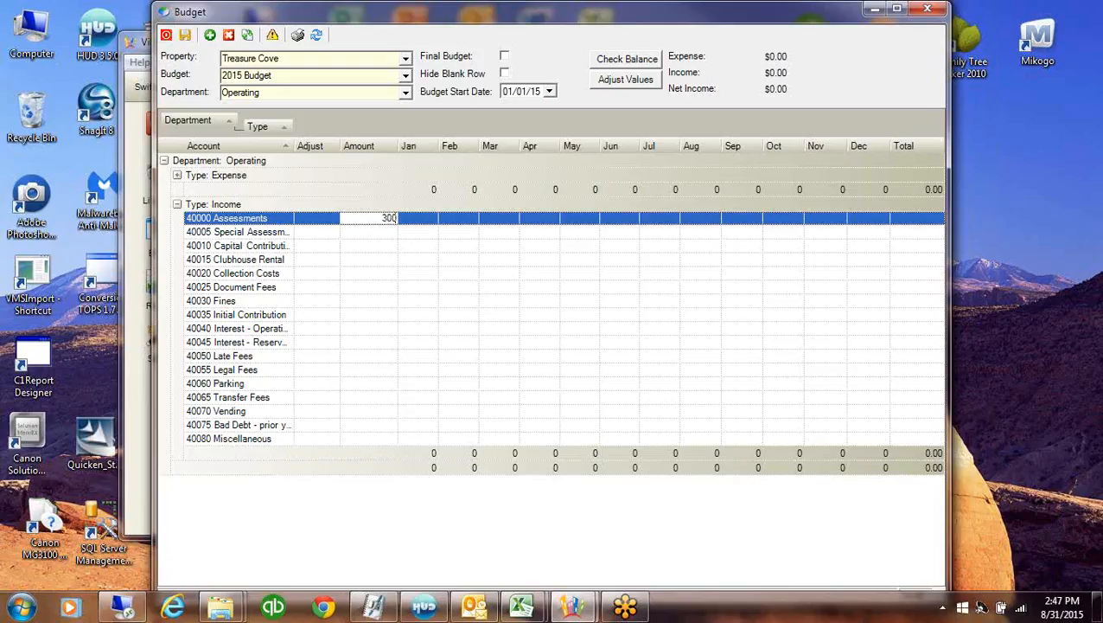
# Spread the 30000 Assessments amount across the months with the '/' divide adjustment
pyautogui.click(329, 219)
pyautogui.click(333, 218)
pyautogui.click(309, 270)
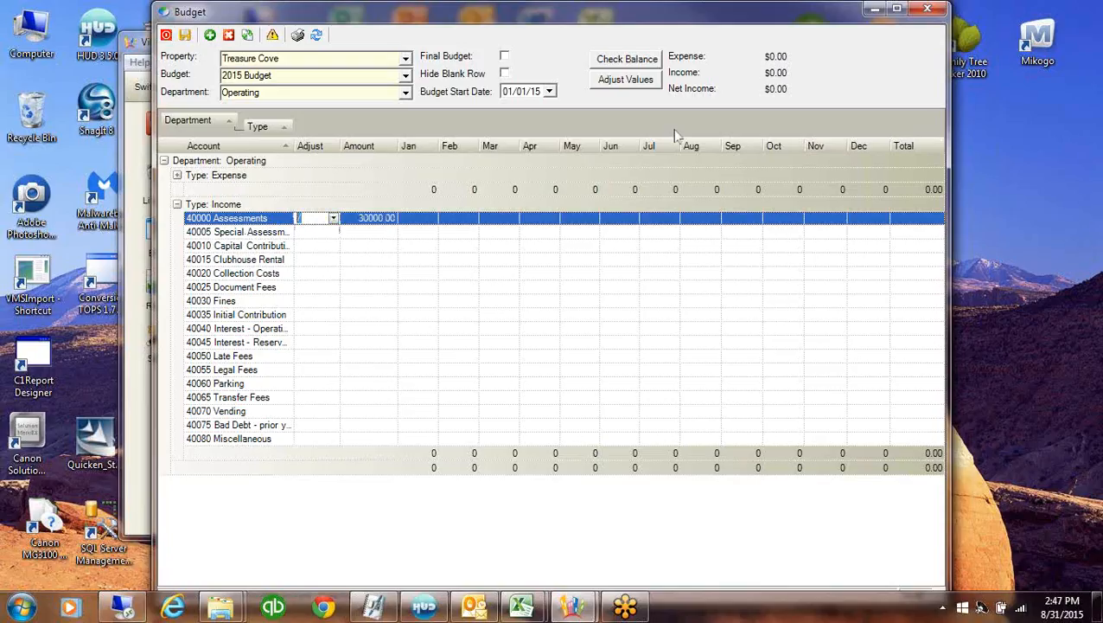
pyautogui.click(641, 86)
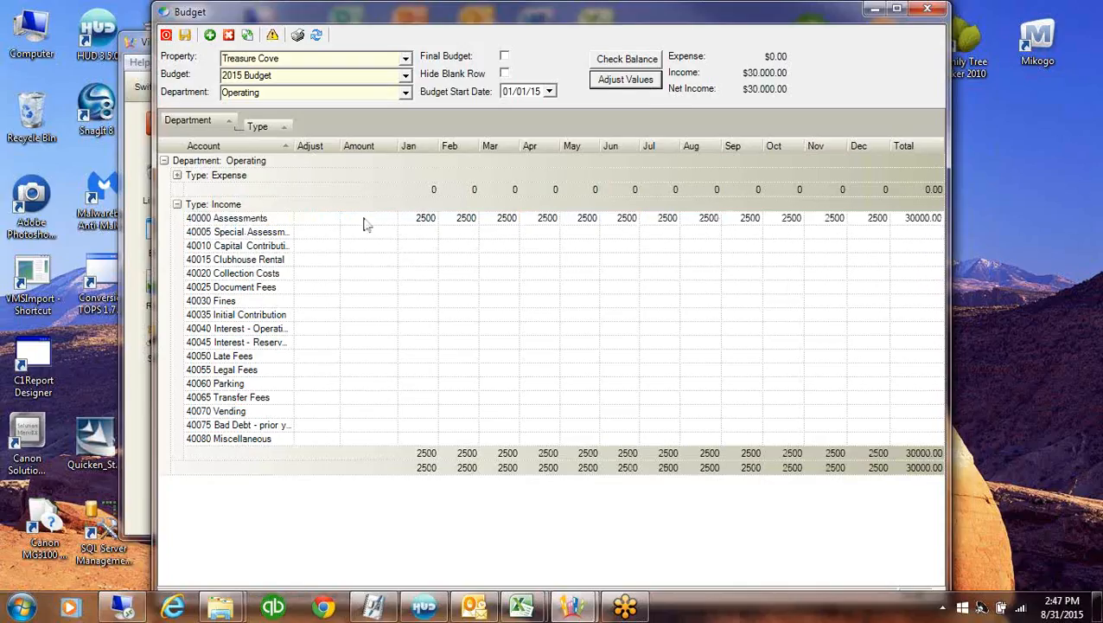
# Divide 300000 of Assessments evenly at 25000 monthly, then collapse income and expand expenses
pyautogui.click(336, 220)
pyautogui.click(336, 221)
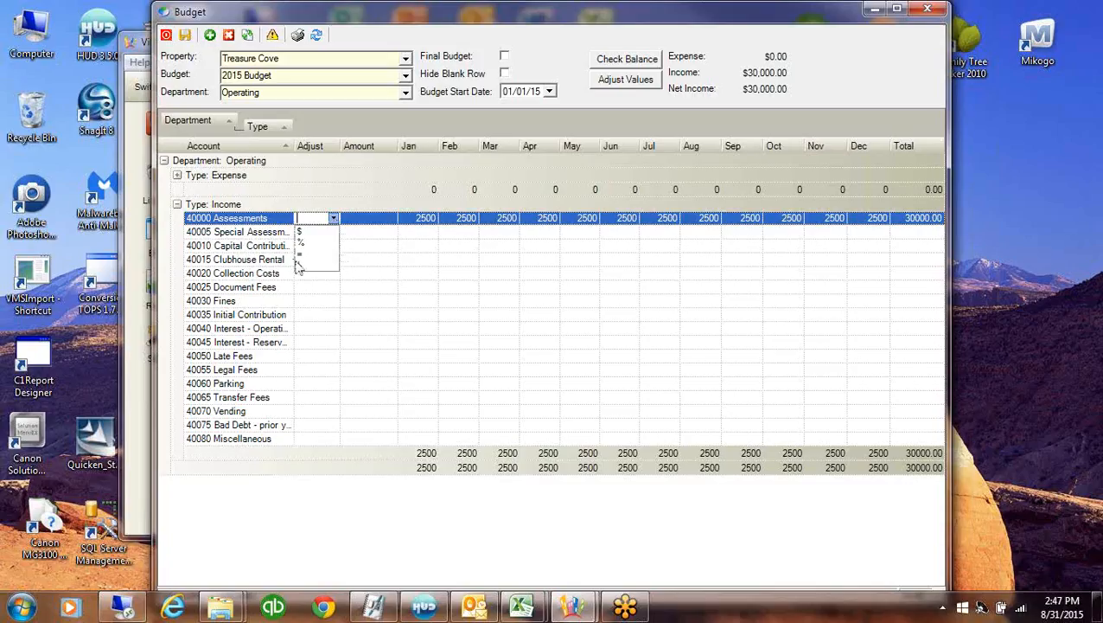
pyautogui.click(298, 255)
pyautogui.click(370, 222)
pyautogui.write('3')
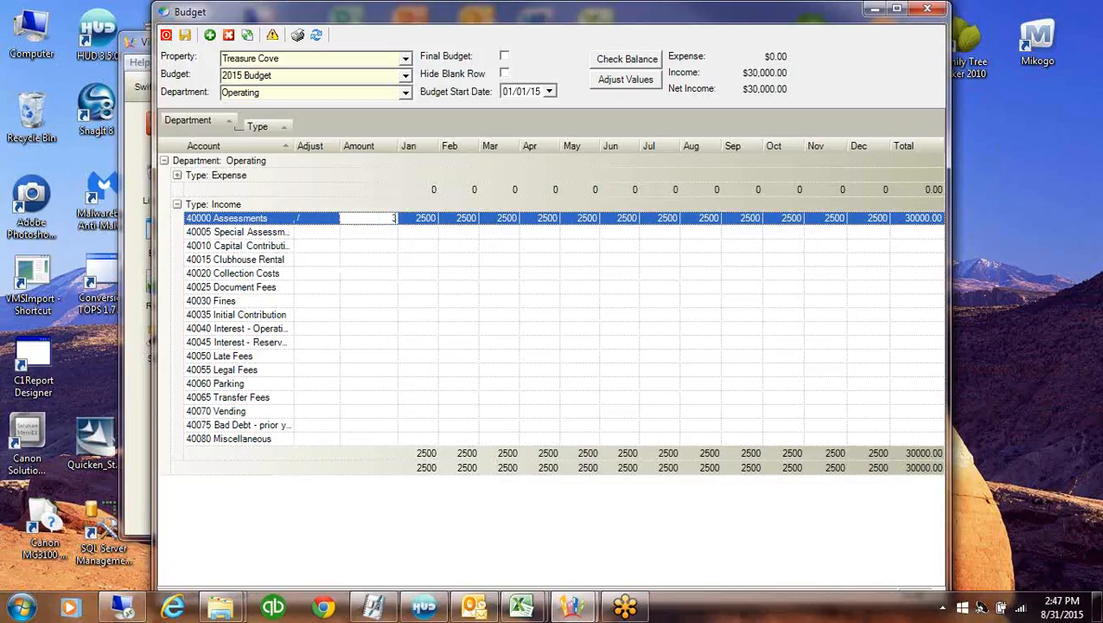
pyautogui.write('00000.')
pyautogui.click(617, 80)
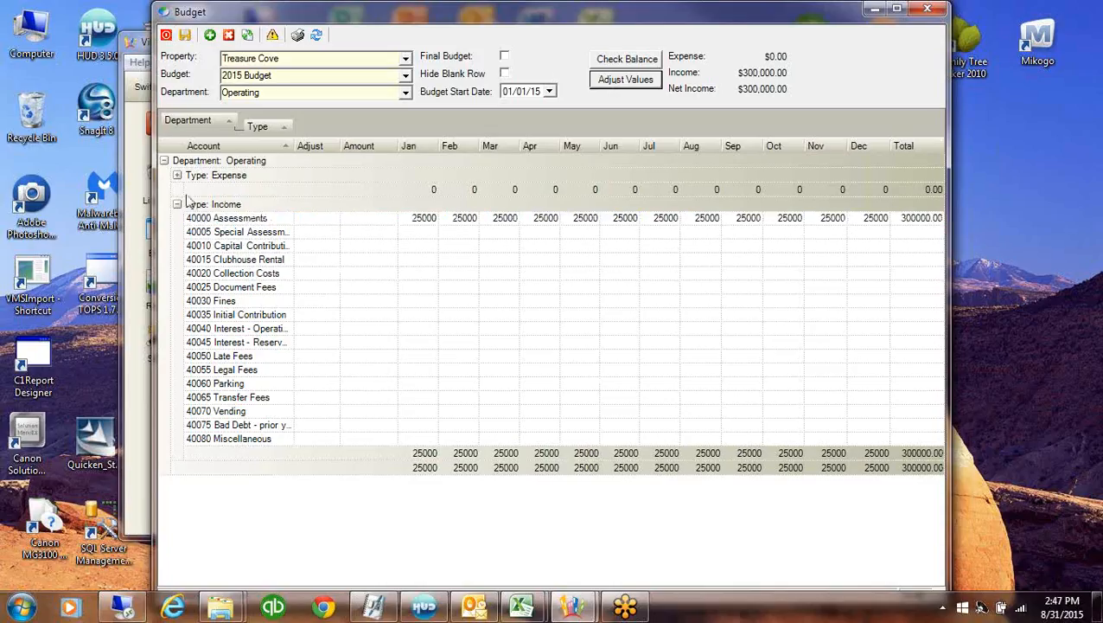
pyautogui.click(177, 204)
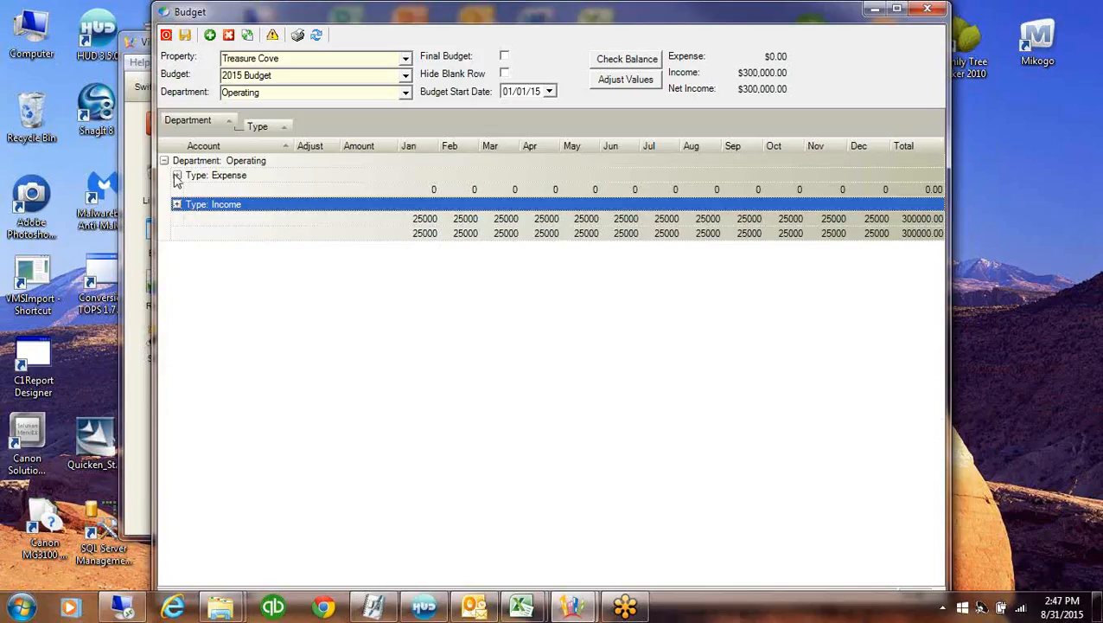
pyautogui.click(176, 176)
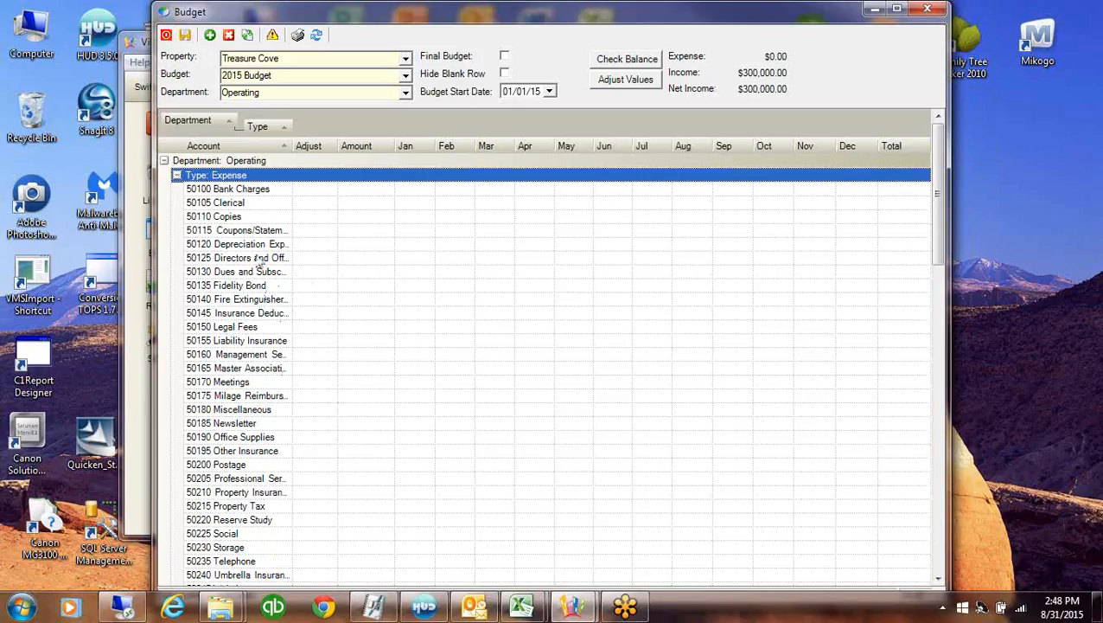
# Budget 3000 for Professional Services in April
pyautogui.click(313, 480)
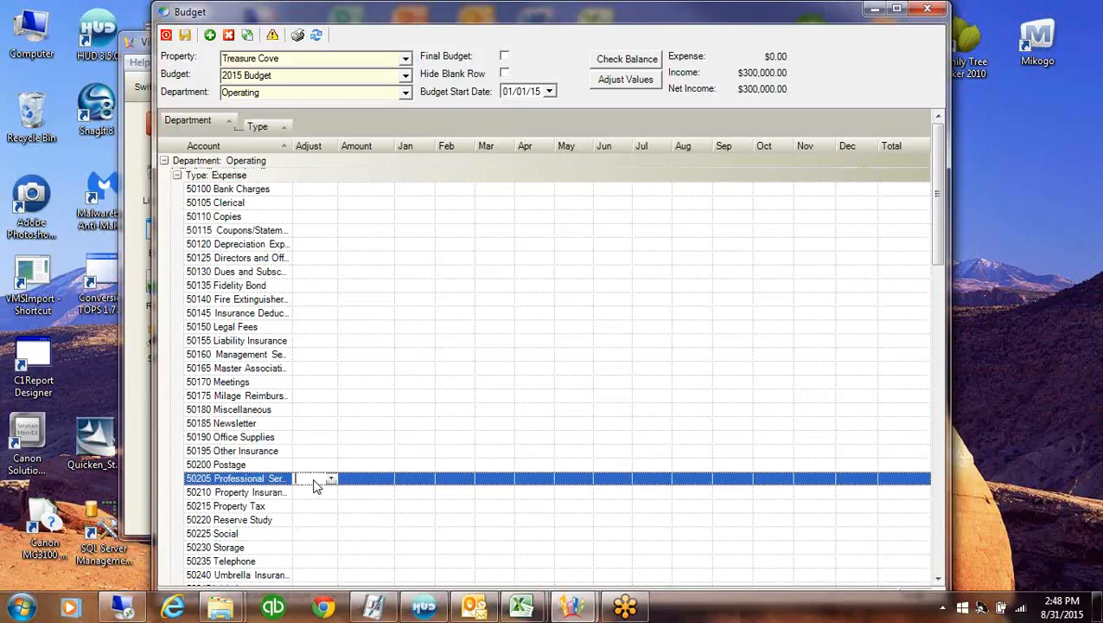
pyautogui.click(547, 478)
pyautogui.write('3000')
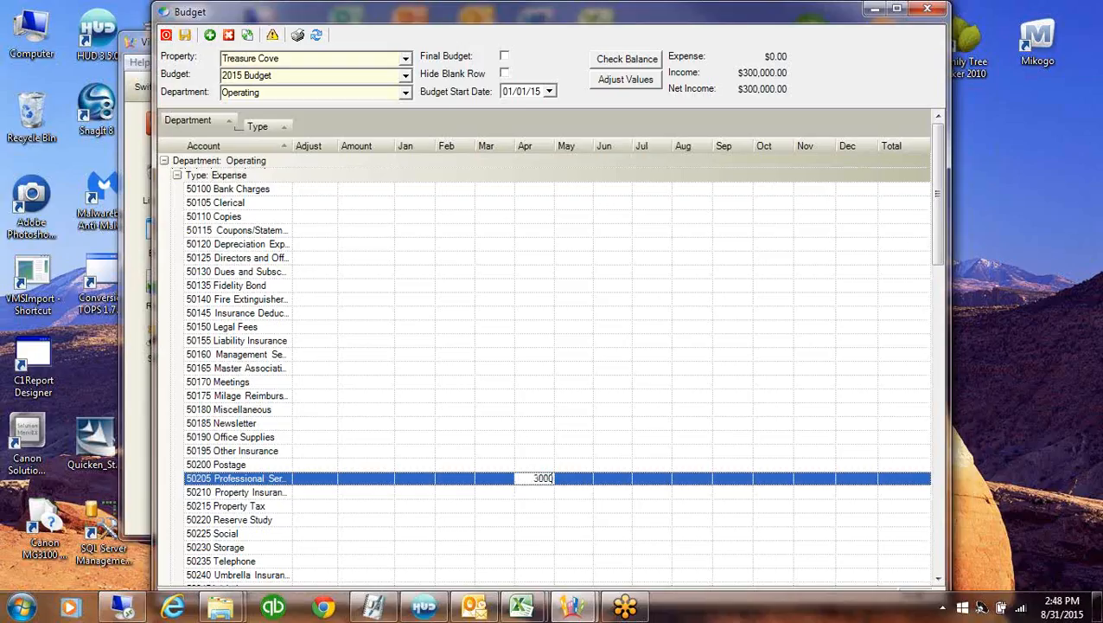
pyautogui.press('Return')
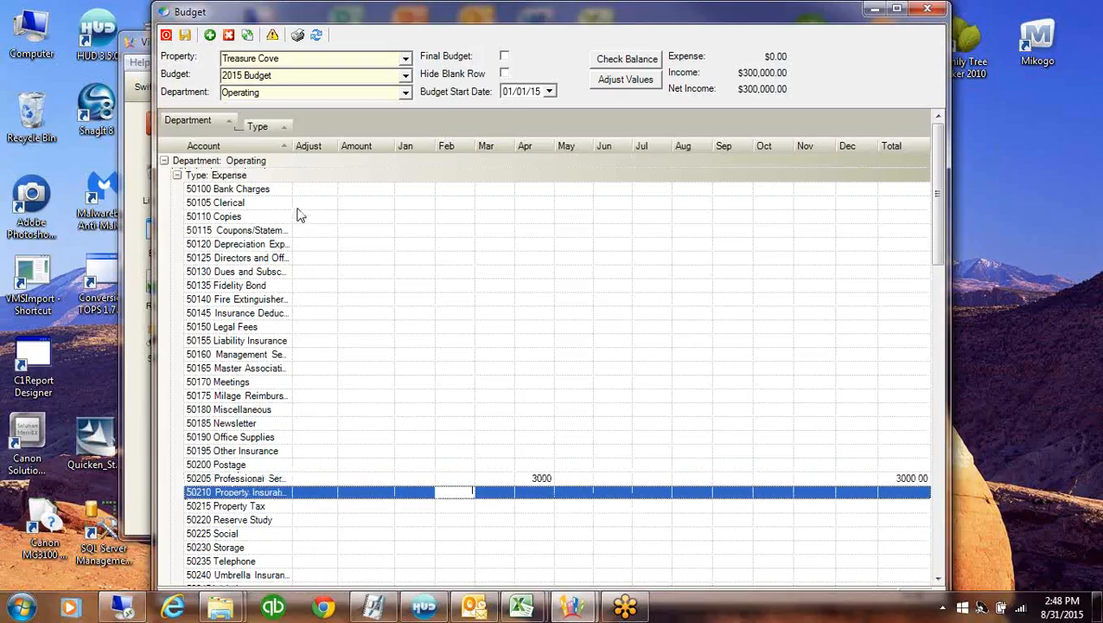
# Spread 2000 for 50110 Copies evenly, giving 167 monthly and 163 in December
pyautogui.click(328, 220)
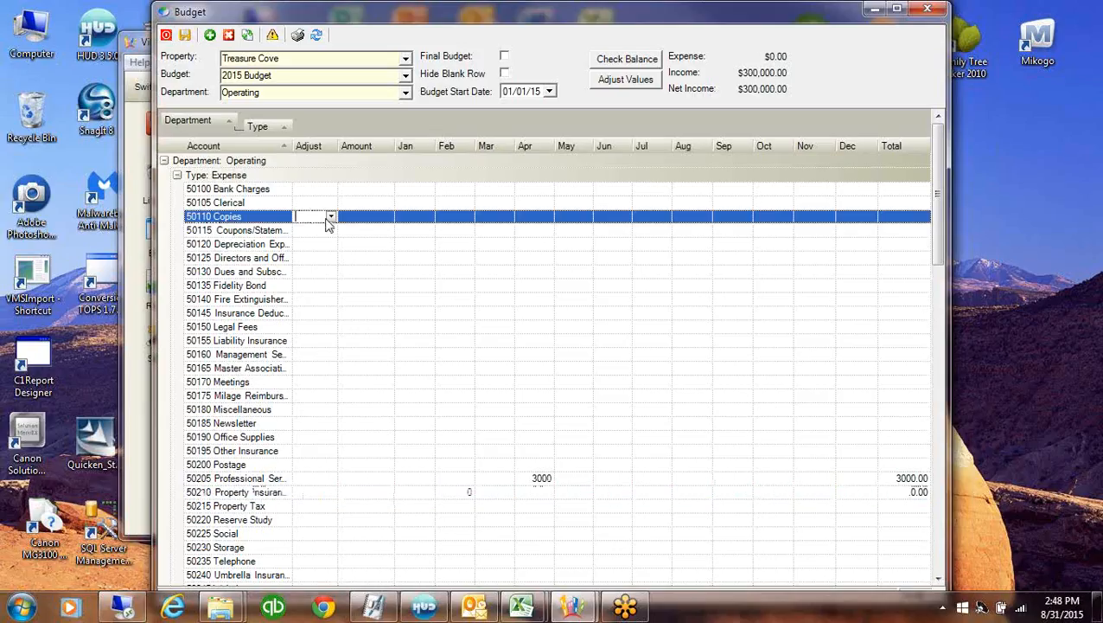
pyautogui.click(355, 218)
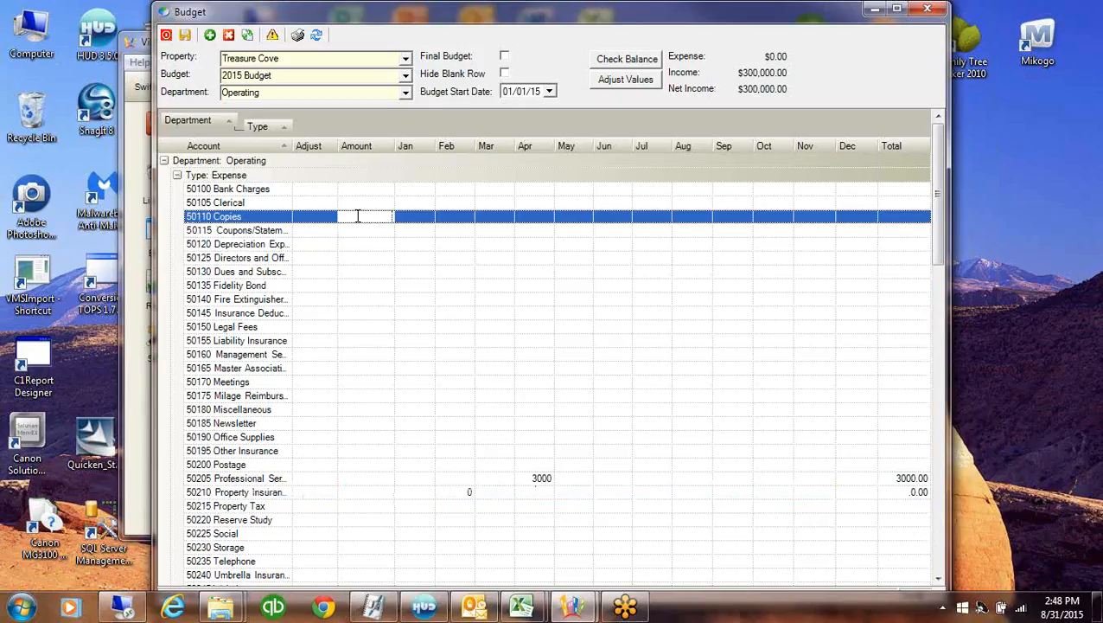
pyautogui.write('2000')
pyautogui.click(331, 219)
pyautogui.click(331, 218)
pyautogui.click(301, 260)
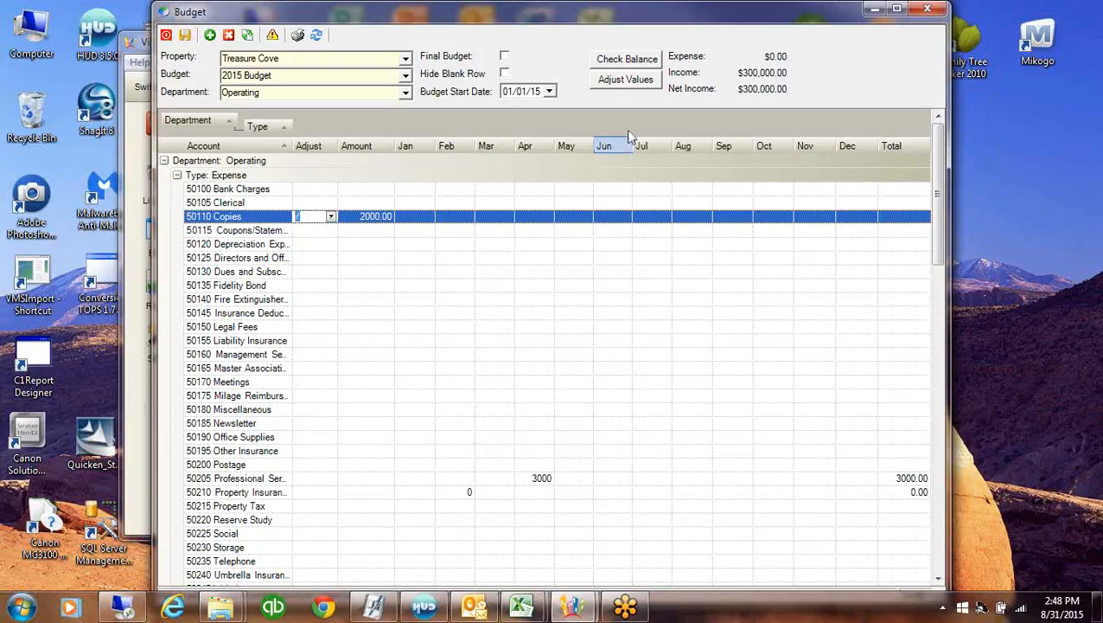
pyautogui.click(635, 83)
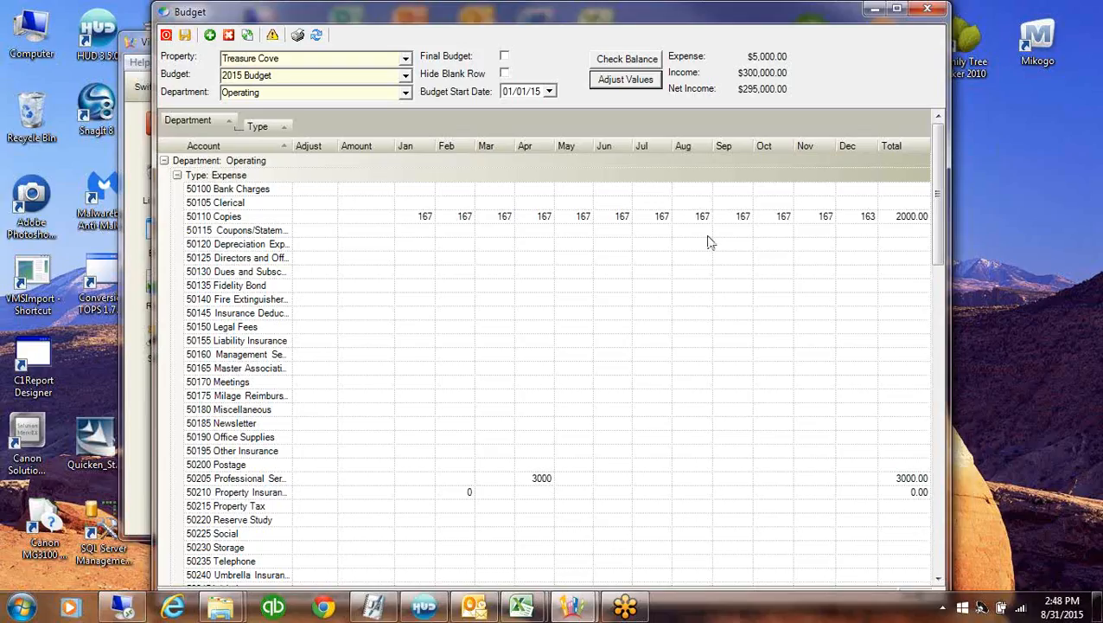
pyautogui.click(860, 221)
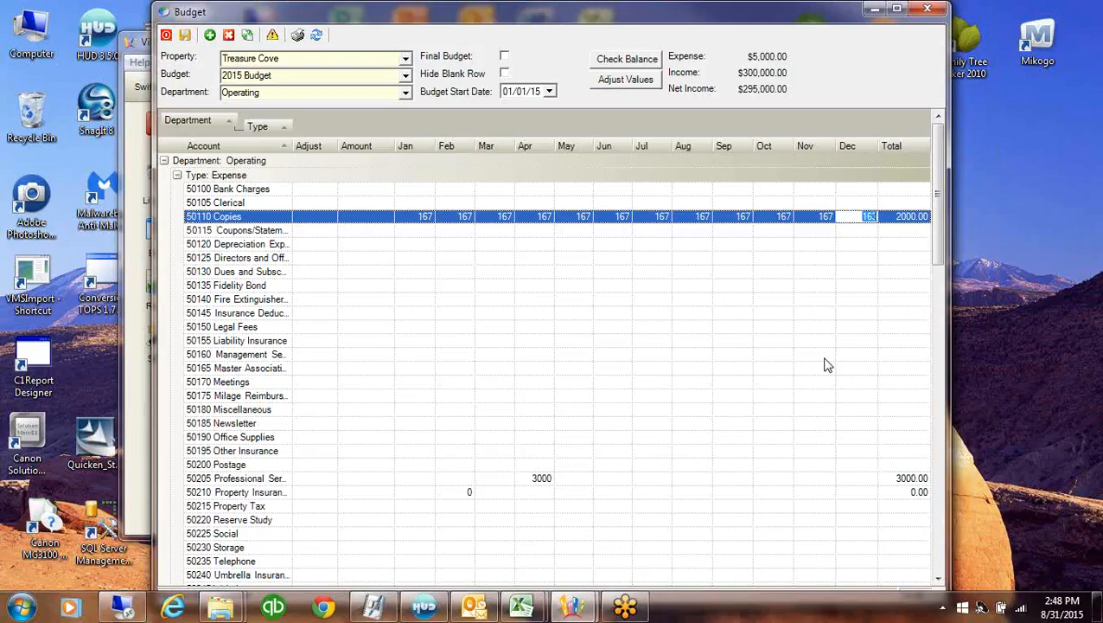
# Set Office Supplies to an equal 500 per month, totalling 6000
pyautogui.click(301, 437)
pyautogui.click(330, 438)
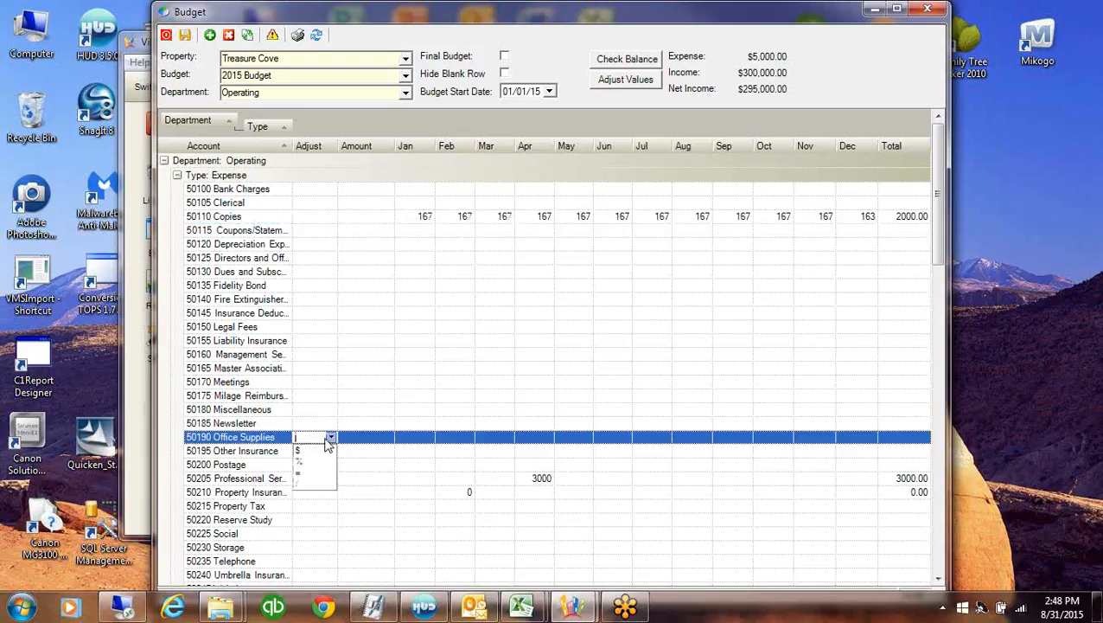
pyautogui.click(308, 472)
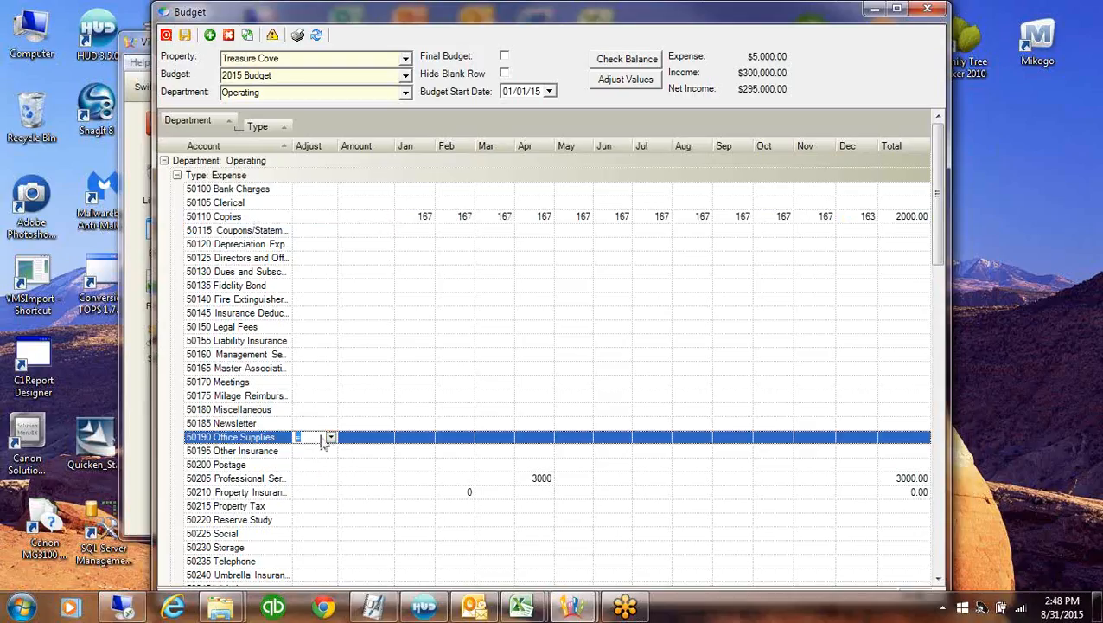
pyautogui.press('Tab')
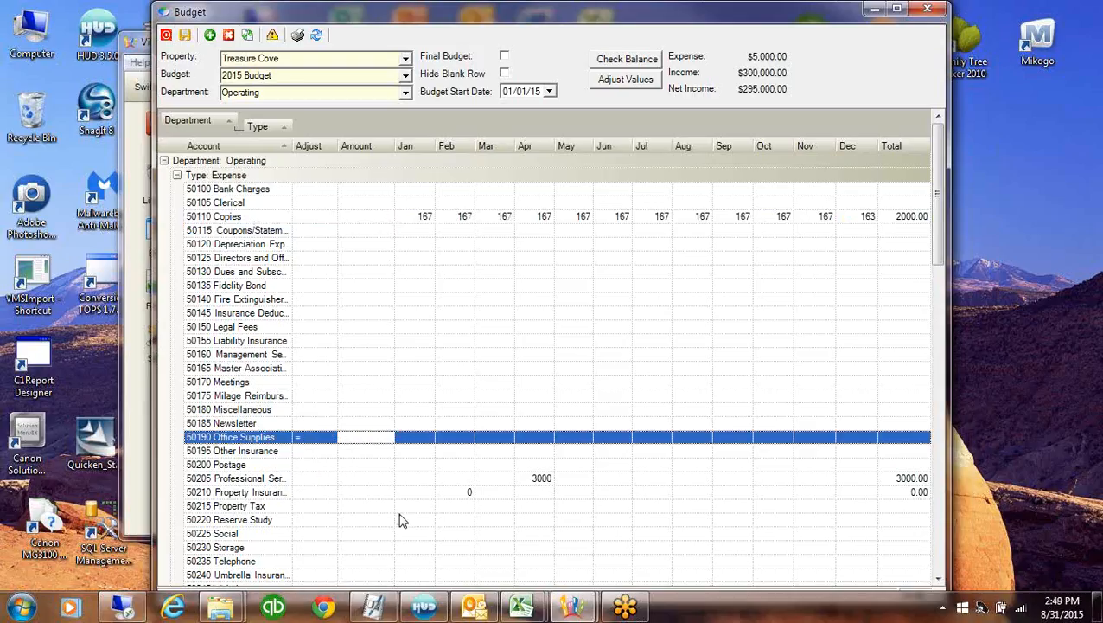
pyautogui.write('500')
pyautogui.click(627, 80)
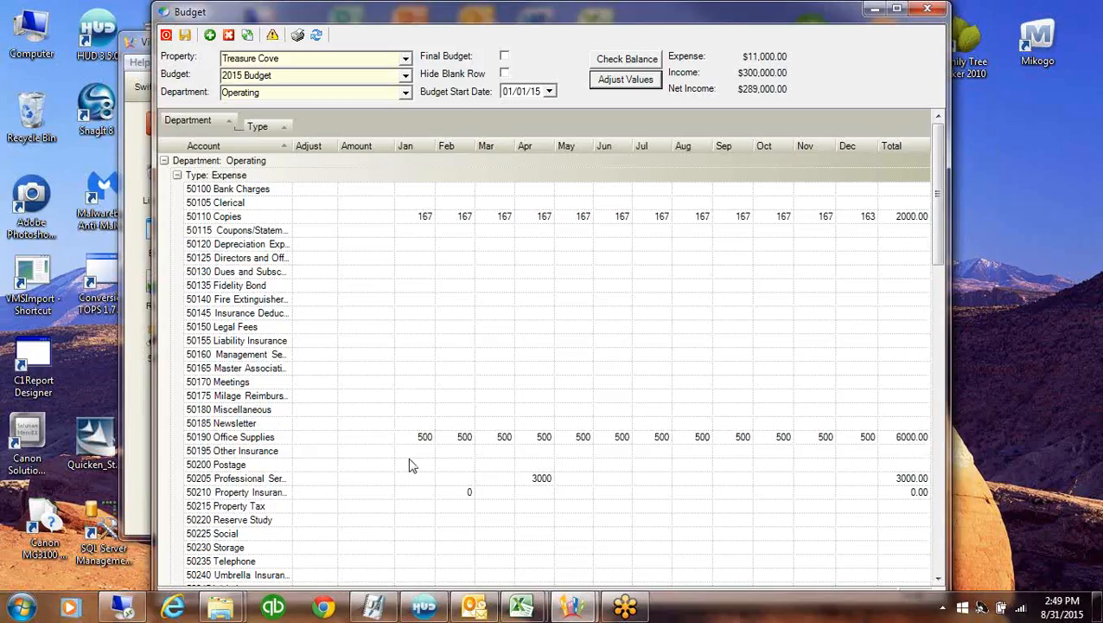
# Apply 1000 to every Postage month
pyautogui.click(328, 467)
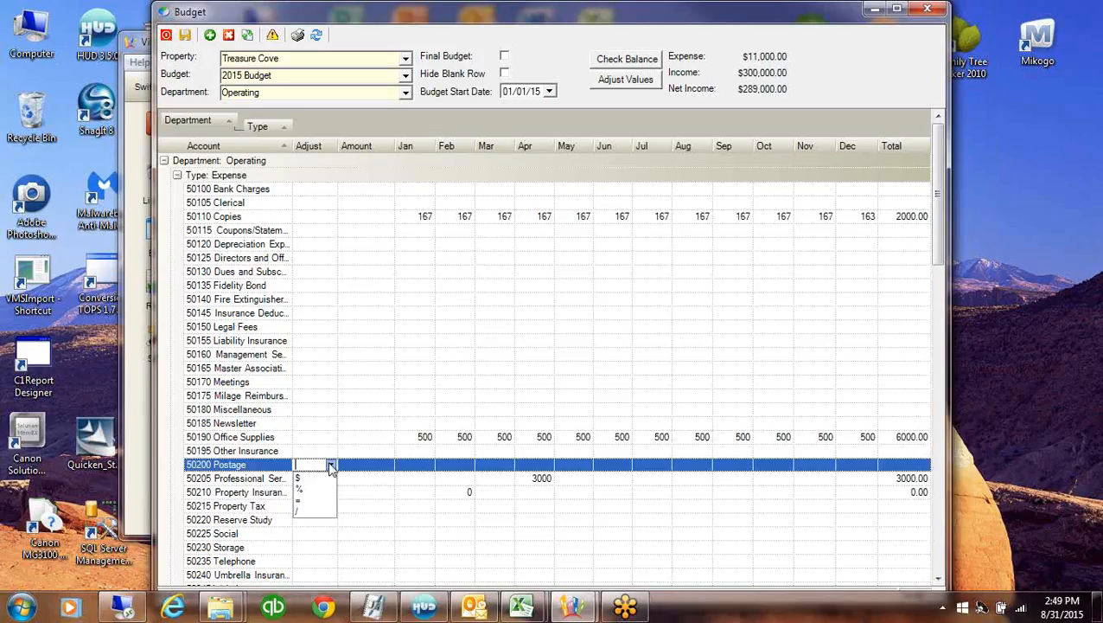
pyautogui.click(300, 477)
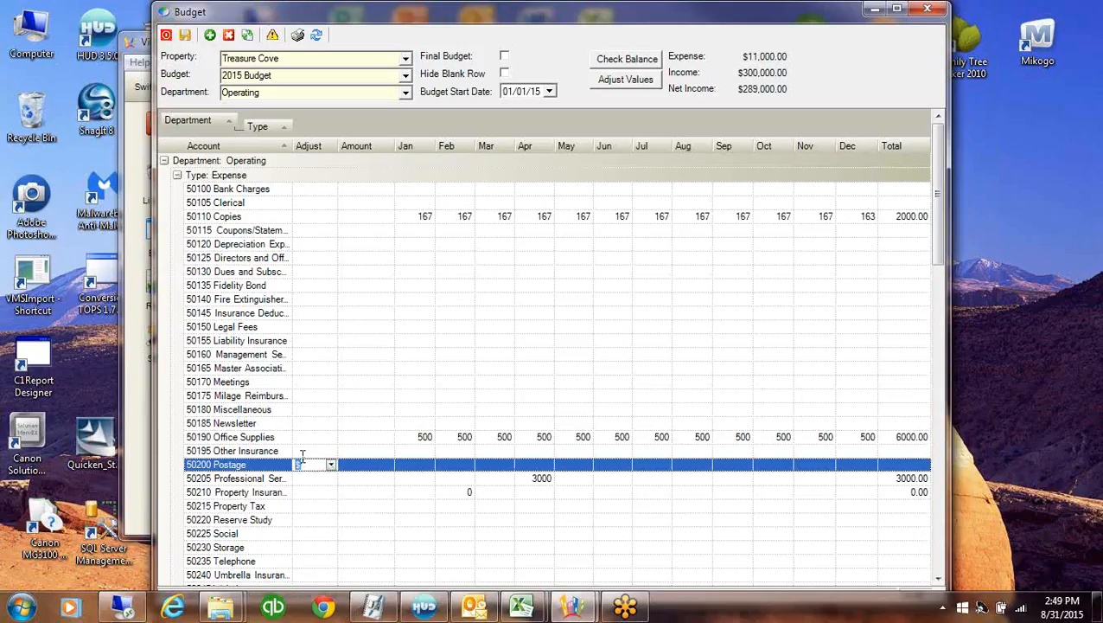
pyautogui.click(365, 464)
pyautogui.write('1')
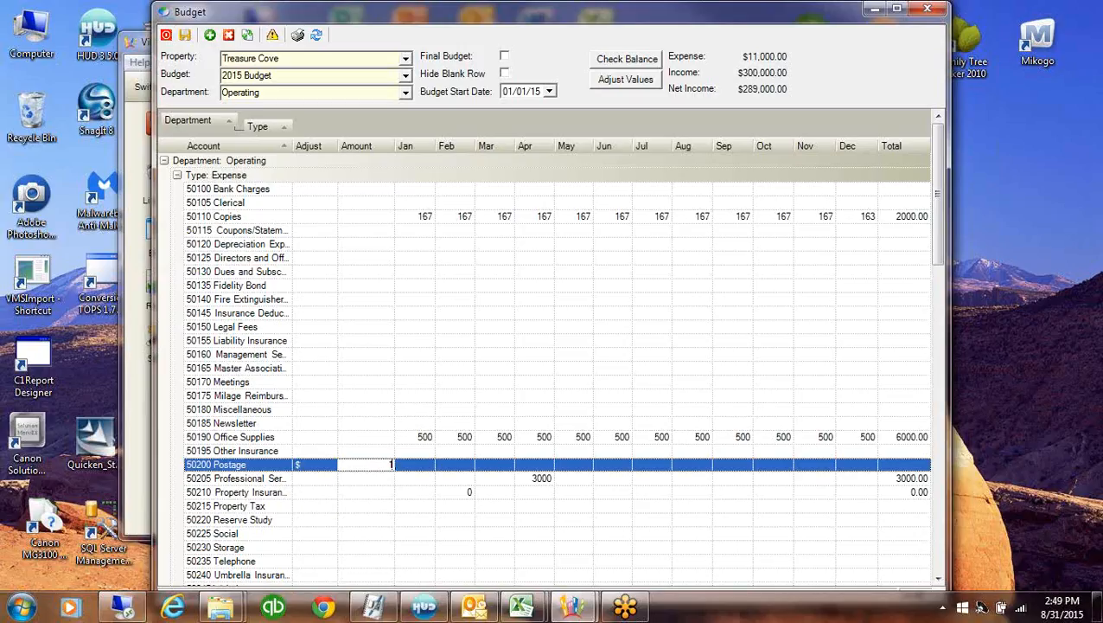
pyautogui.write('000')
pyautogui.click(625, 80)
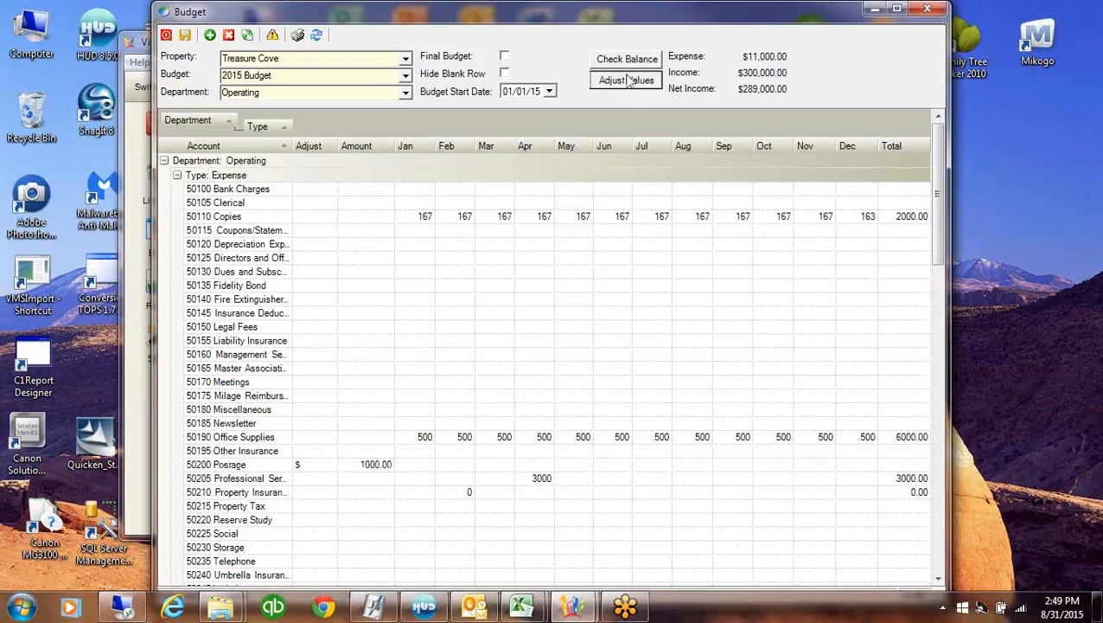
# Add 10 to each Postage month
pyautogui.click(312, 465)
pyautogui.click(330, 465)
pyautogui.click(303, 478)
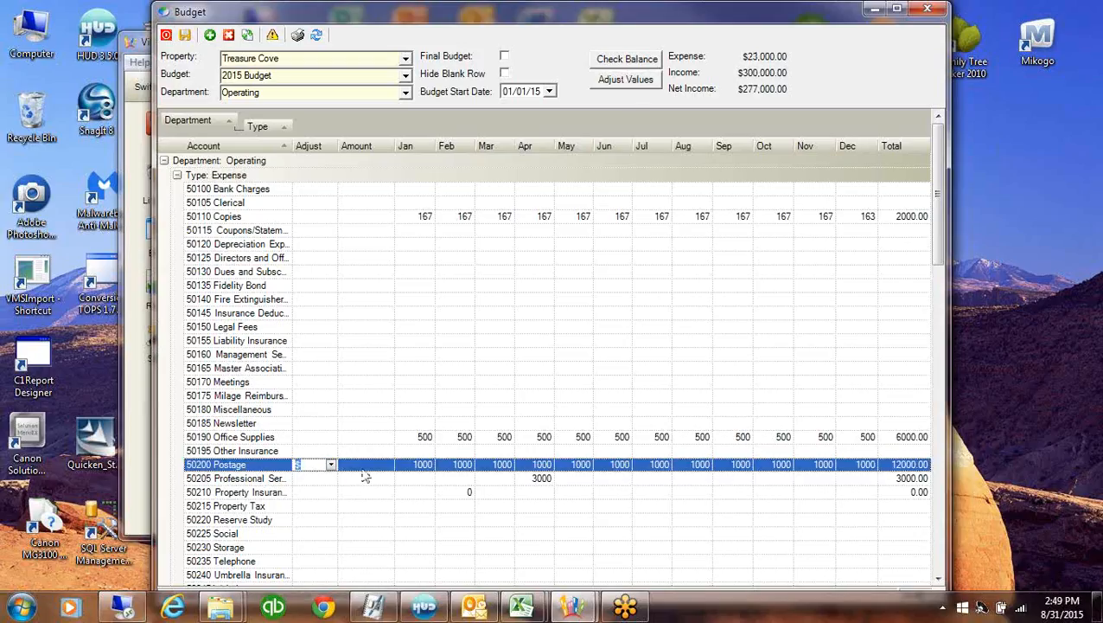
pyautogui.click(364, 468)
pyautogui.write('10')
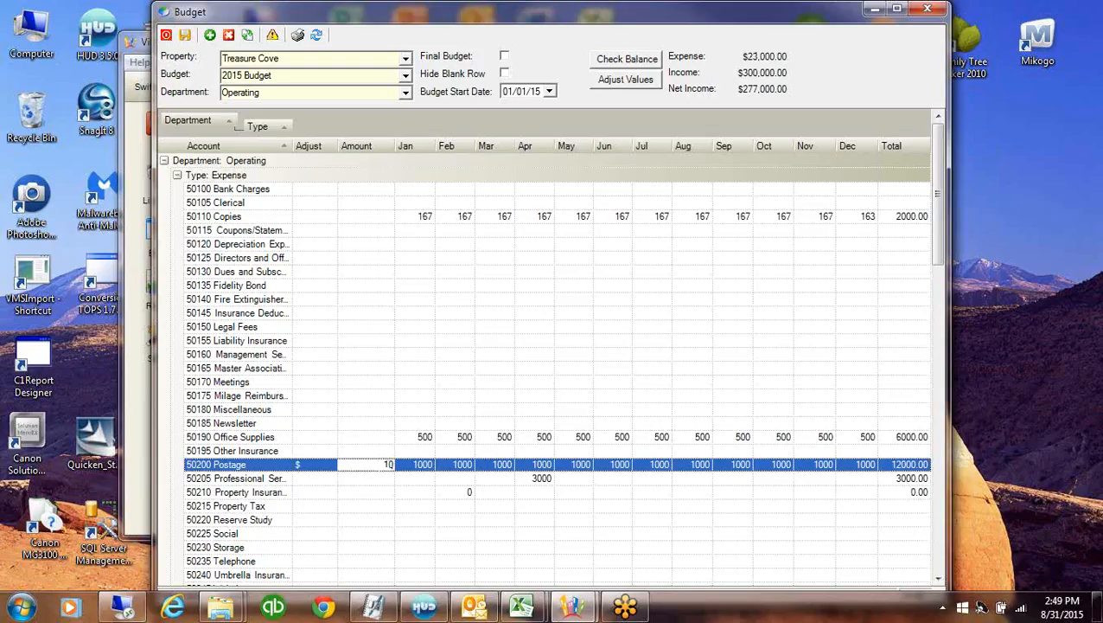
pyautogui.click(624, 80)
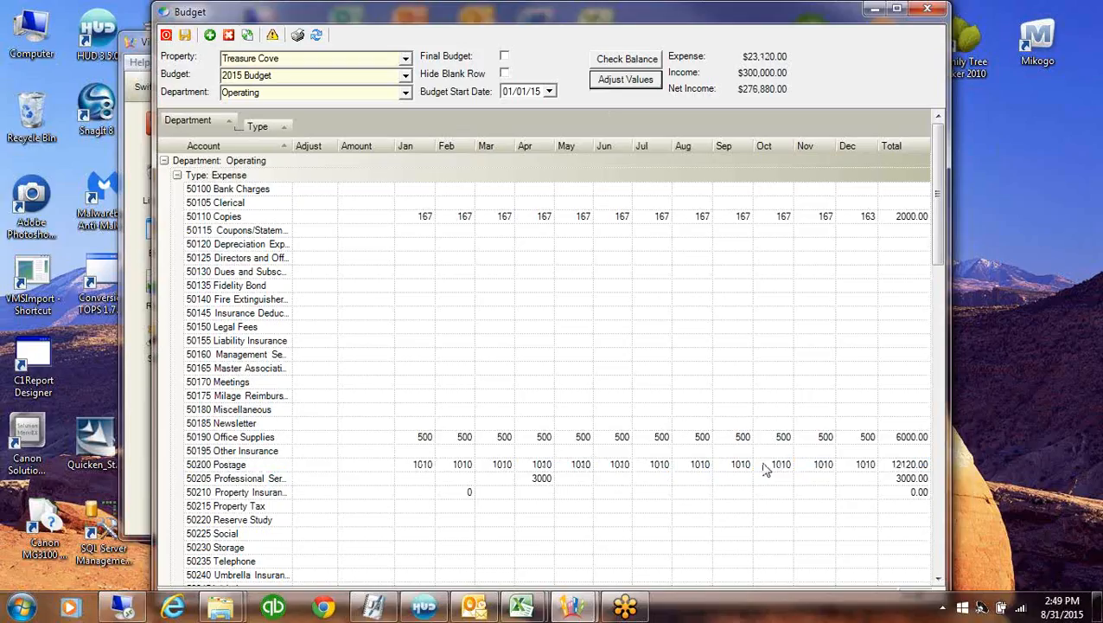
# Adjust Postage by -2, bringing each month to 985
pyautogui.click(306, 466)
pyautogui.click(305, 465)
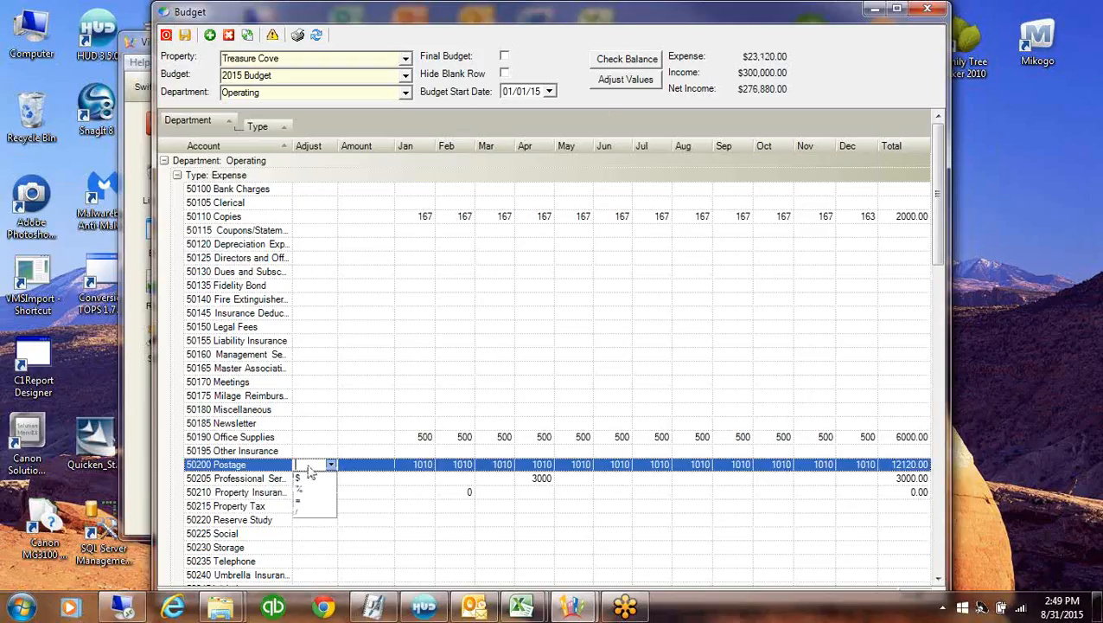
pyautogui.click(298, 478)
pyautogui.click(353, 464)
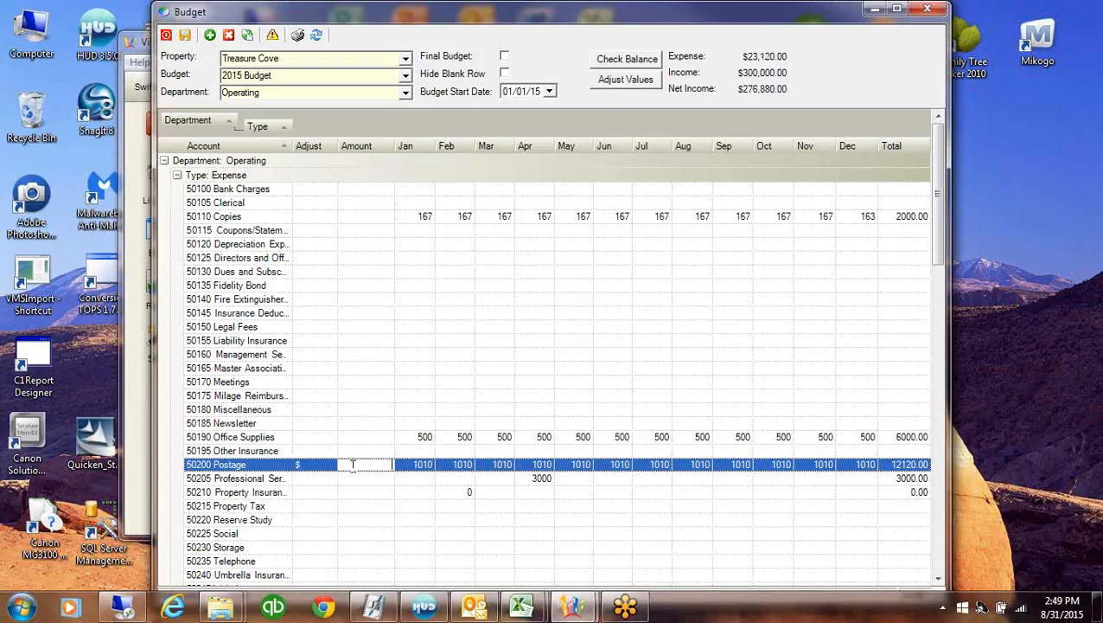
pyautogui.write('-25')
pyautogui.click(618, 80)
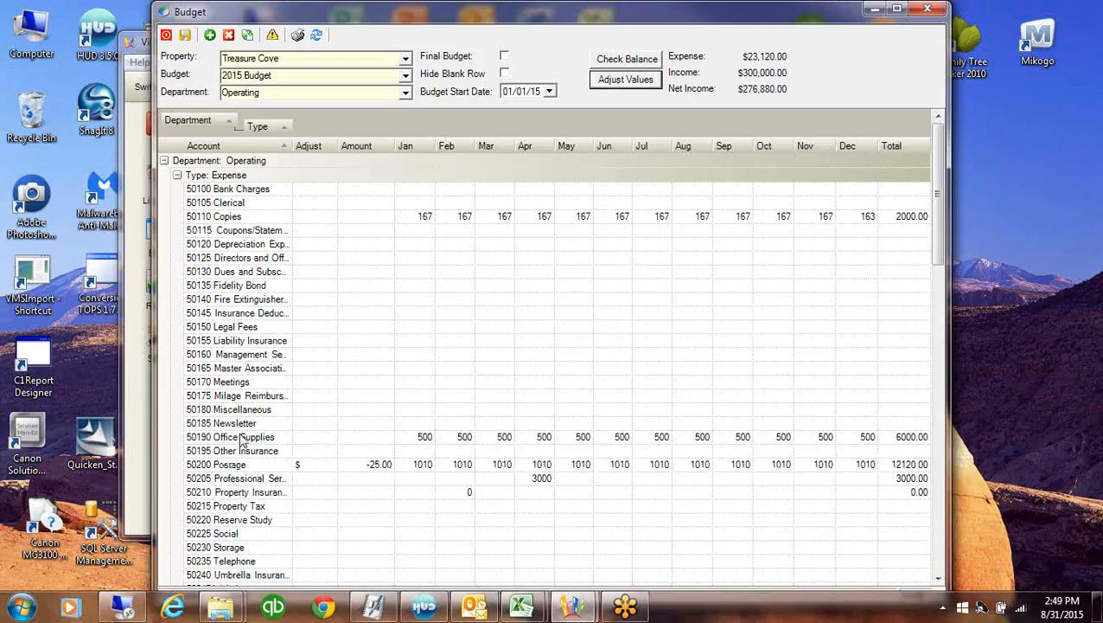
pyautogui.click(413, 466)
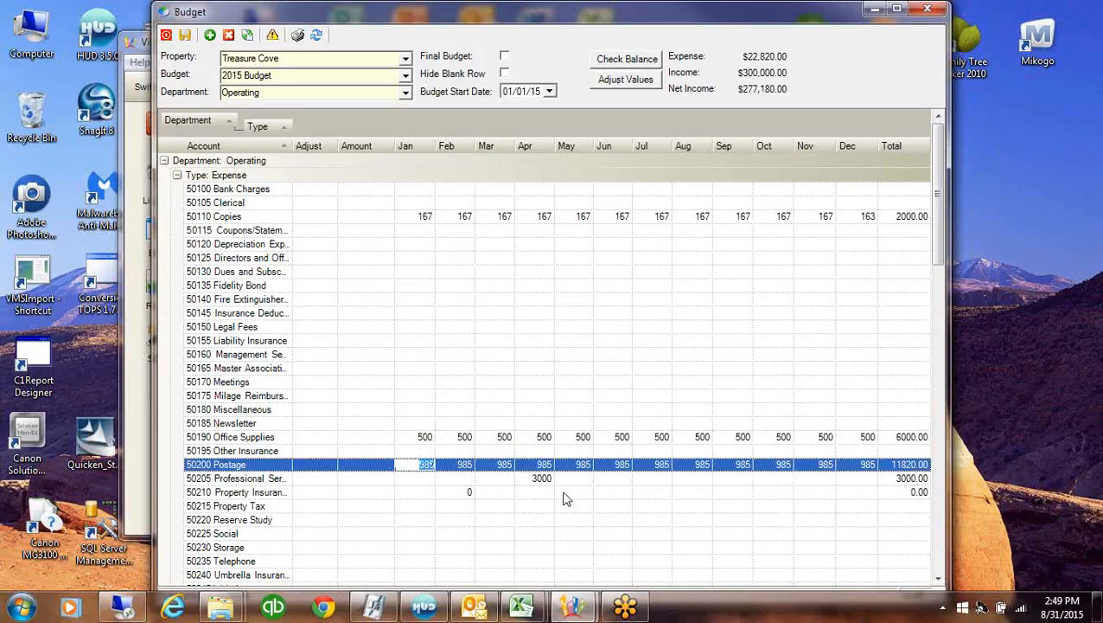
# Set Postage to an equal 900 per month, totalling 10800
pyautogui.click(331, 467)
pyautogui.click(331, 467)
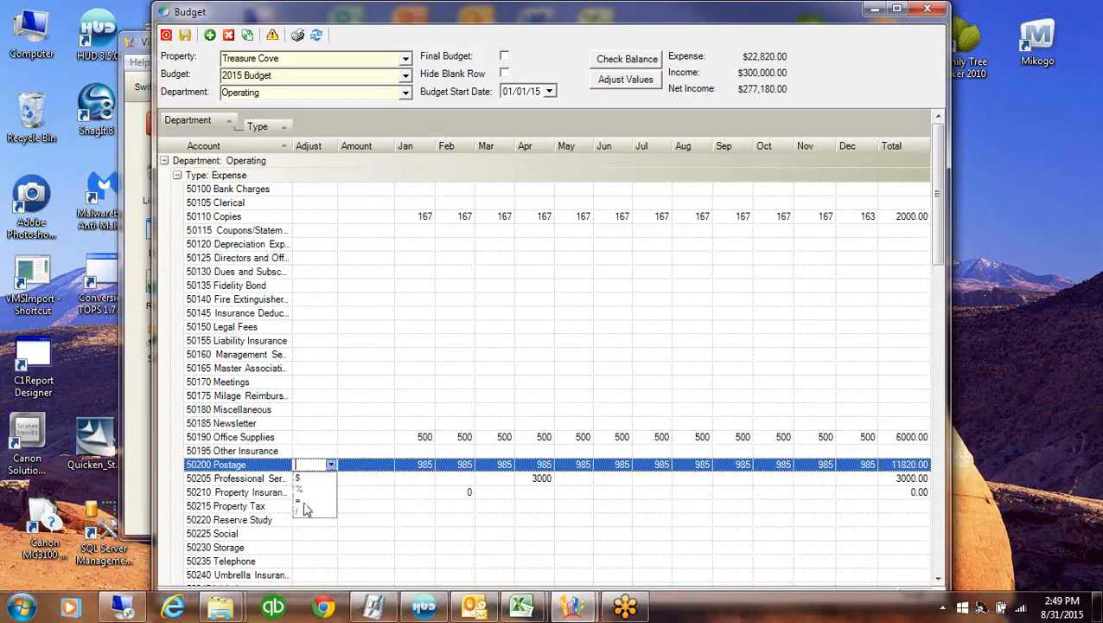
pyautogui.click(339, 499)
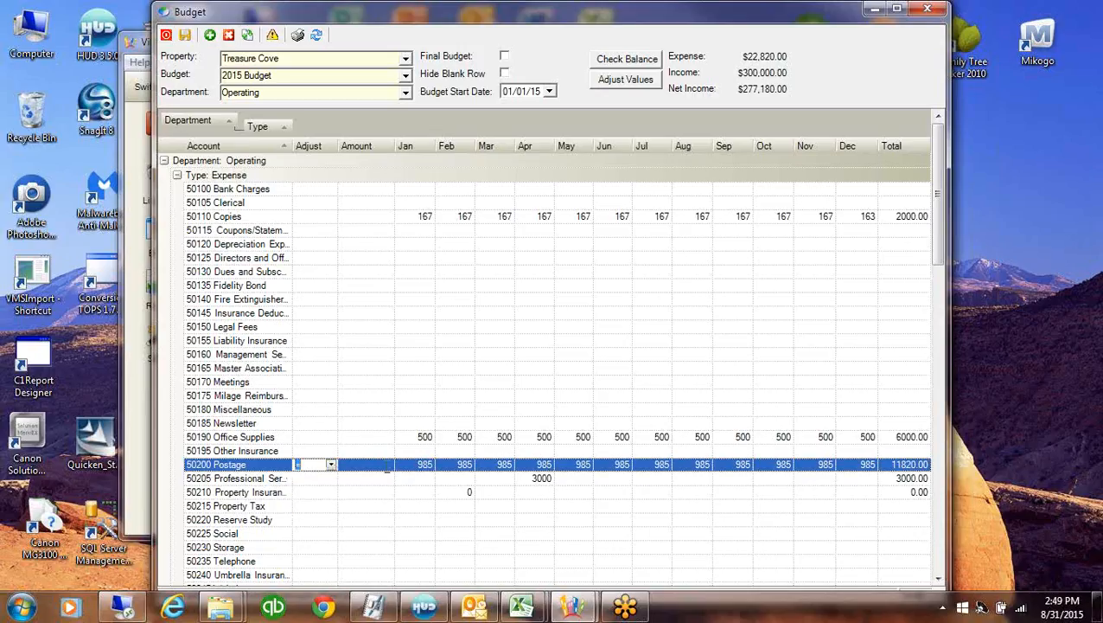
pyautogui.click(388, 465)
pyautogui.write('900')
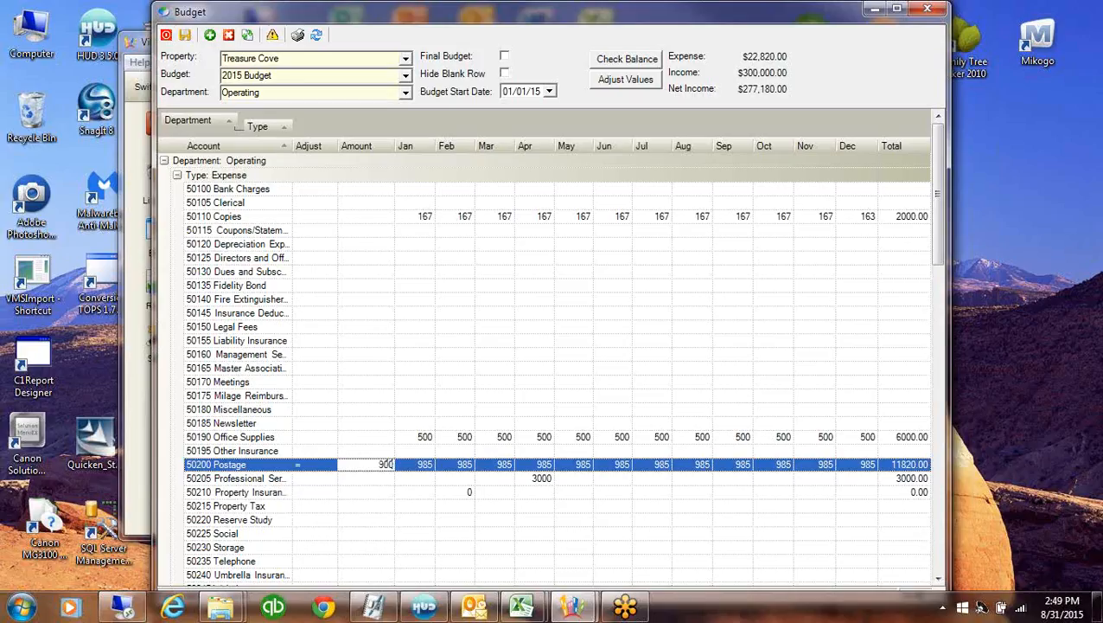
pyautogui.click(645, 83)
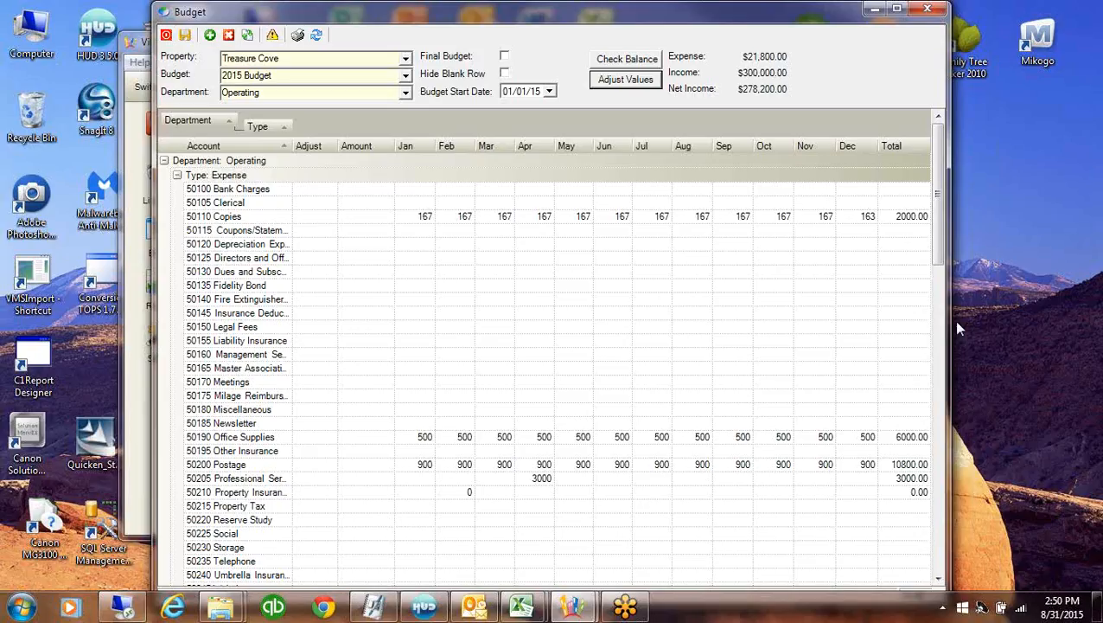
pyautogui.moveTo(948, 225); pyautogui.dragTo(944, 226)
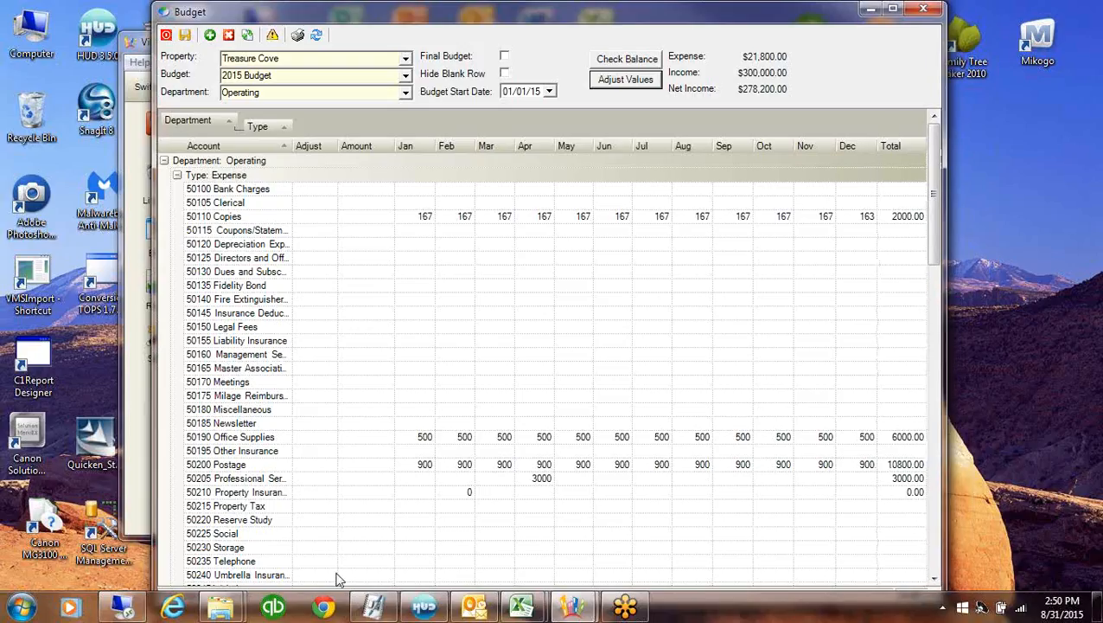
# Divide the 50155 Liability Insurance budget across months at 2276 each, totalling 27312.25
pyautogui.click(934, 579)
pyautogui.click(934, 578)
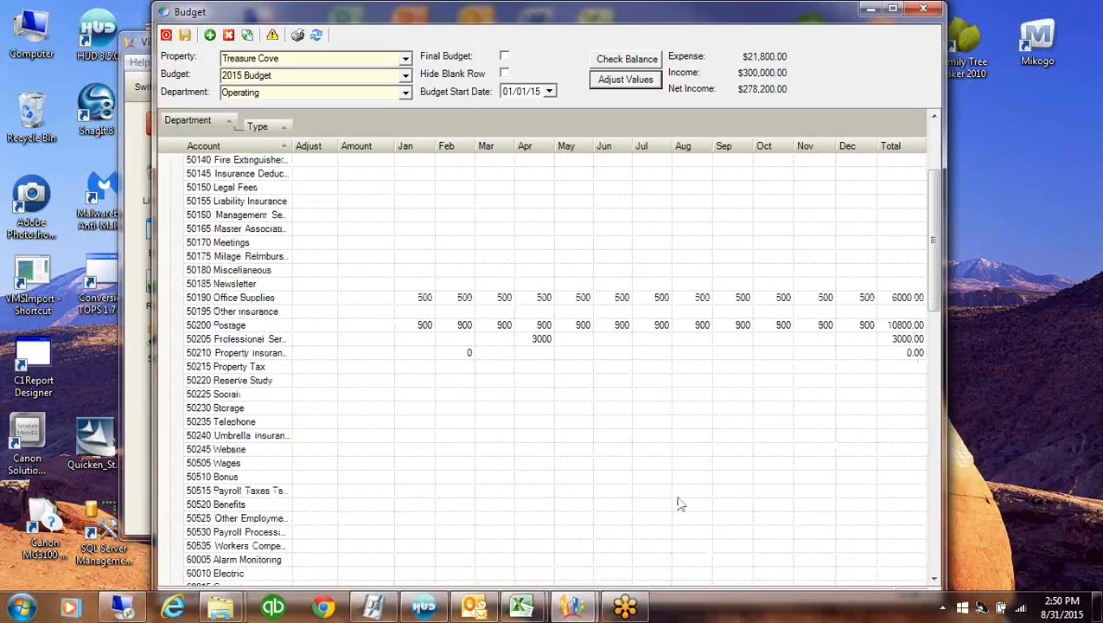
pyautogui.click(296, 435)
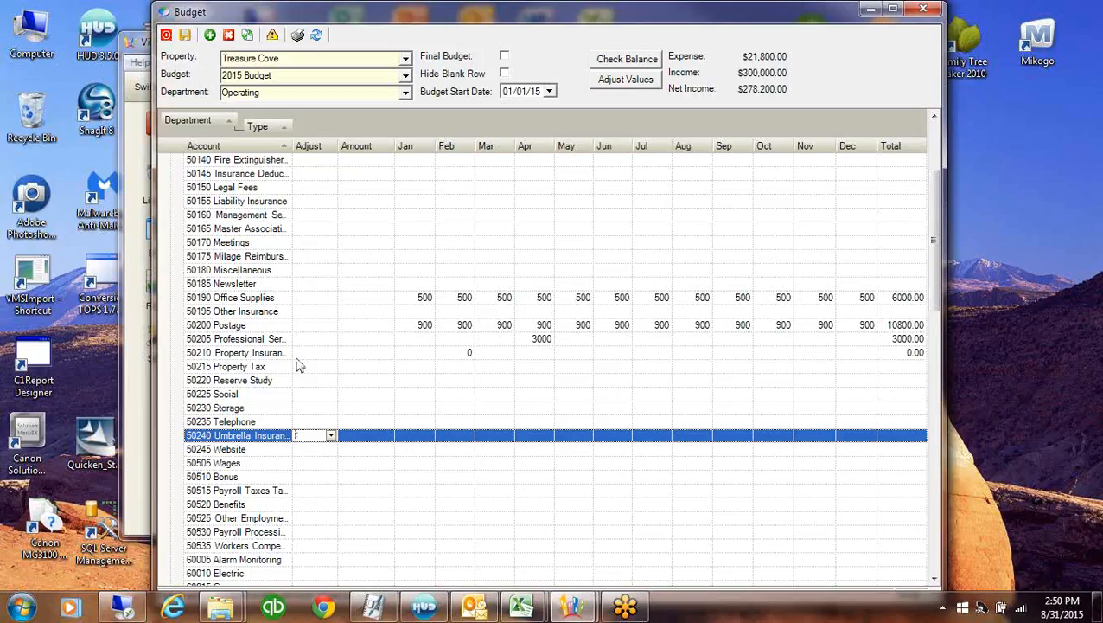
pyautogui.click(295, 200)
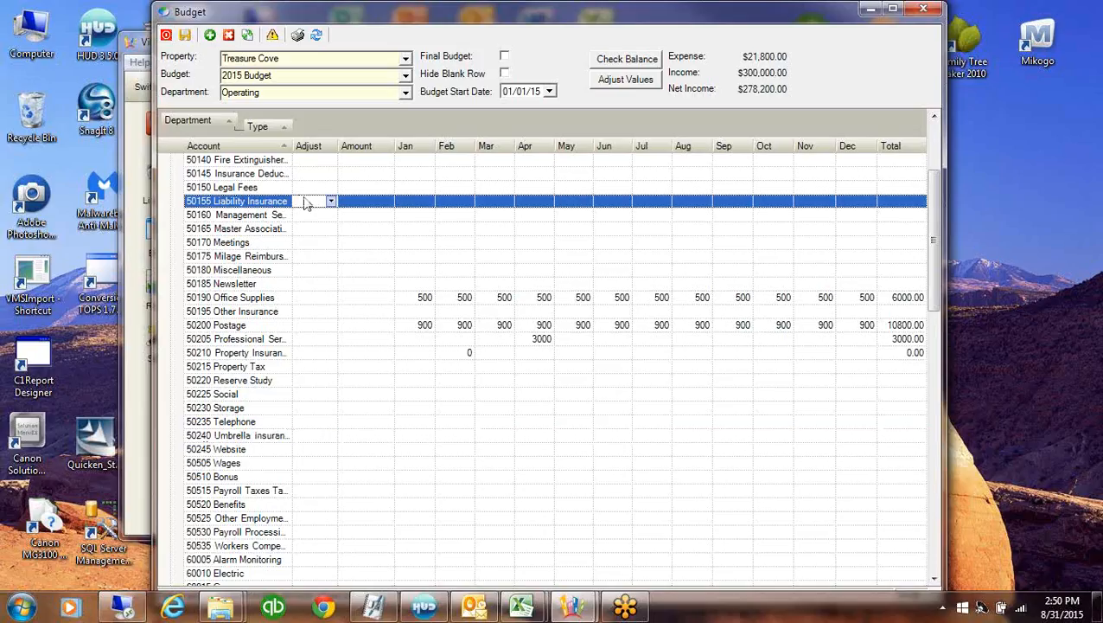
pyautogui.click(330, 201)
pyautogui.click(299, 251)
pyautogui.click(349, 204)
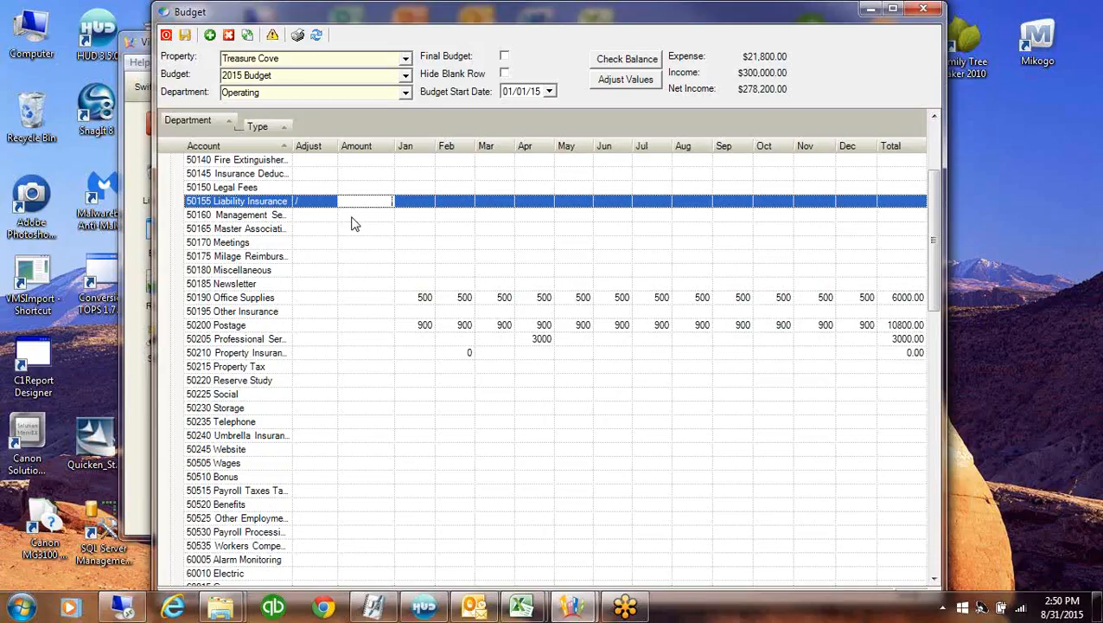
pyautogui.write('2102.28')
pyautogui.click(640, 85)
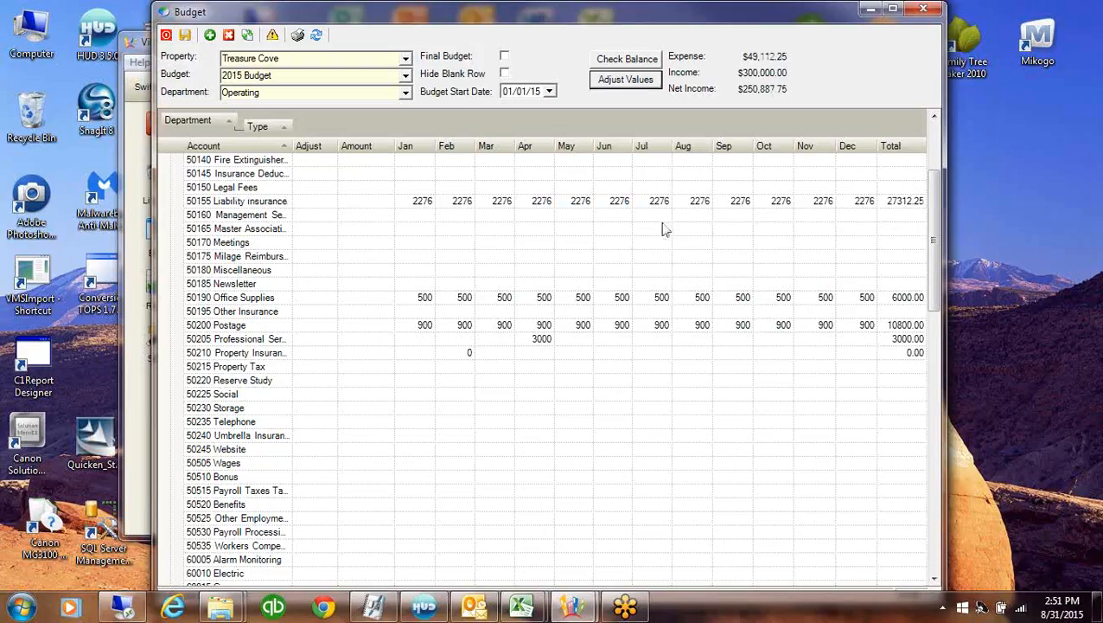
pyautogui.click(885, 205)
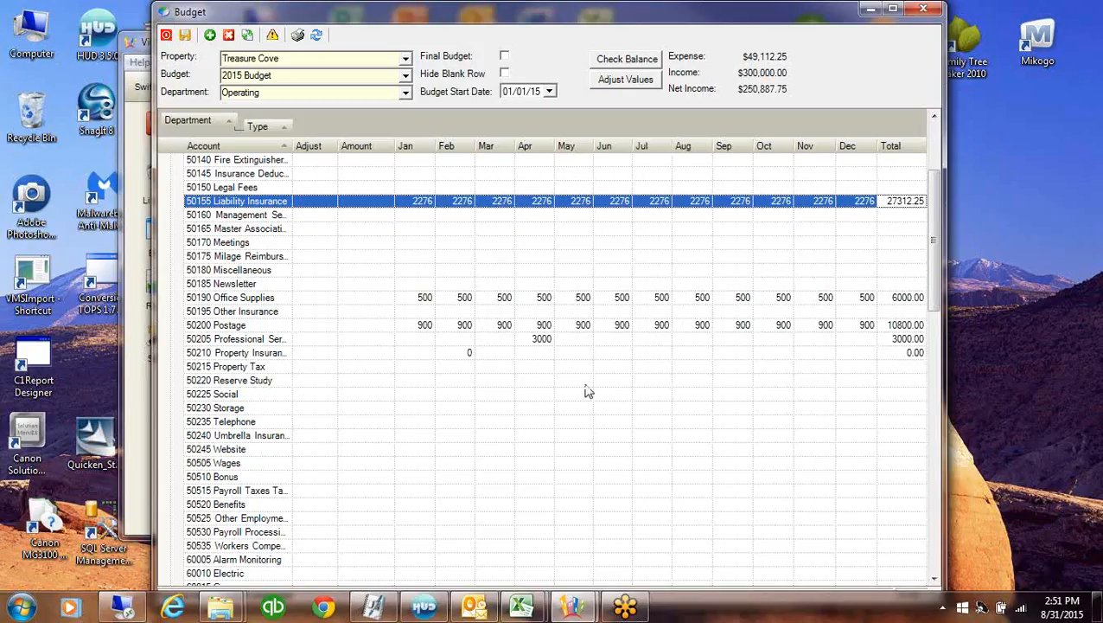
# Hide blank rows, mark the 2015 budget final, save and close it, then go to Reports
pyautogui.click(505, 75)
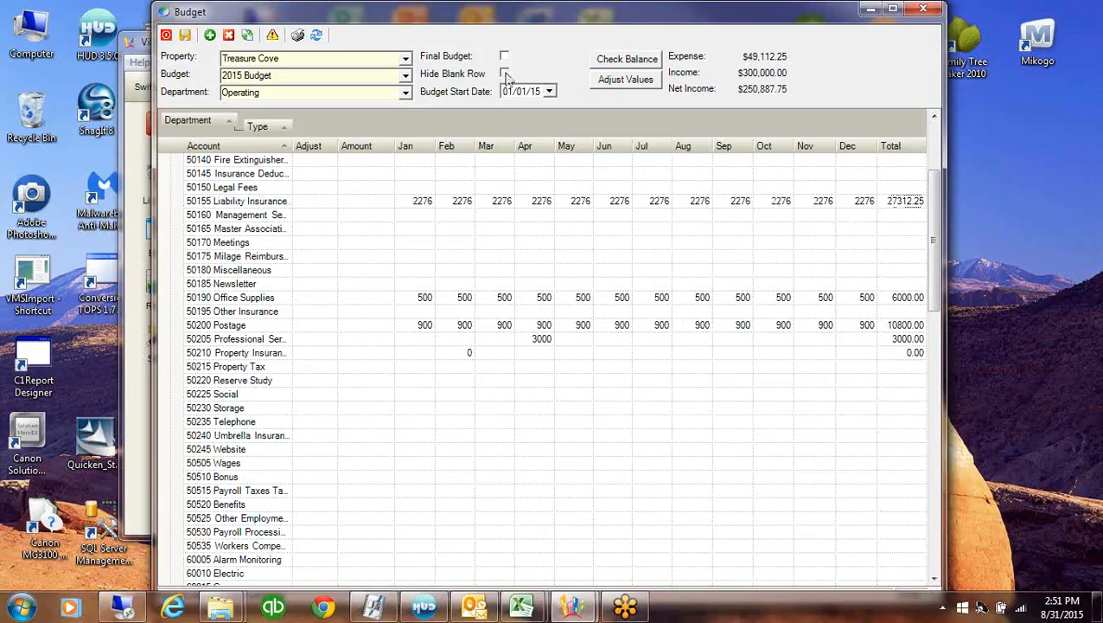
pyautogui.click(539, 367)
pyautogui.click(505, 57)
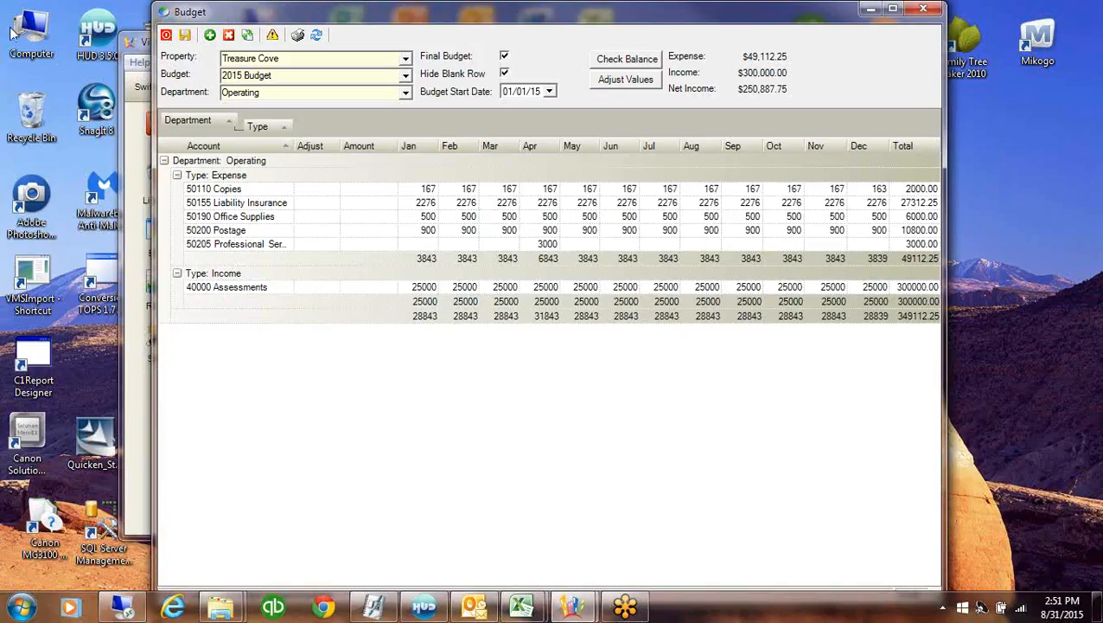
pyautogui.click(166, 34)
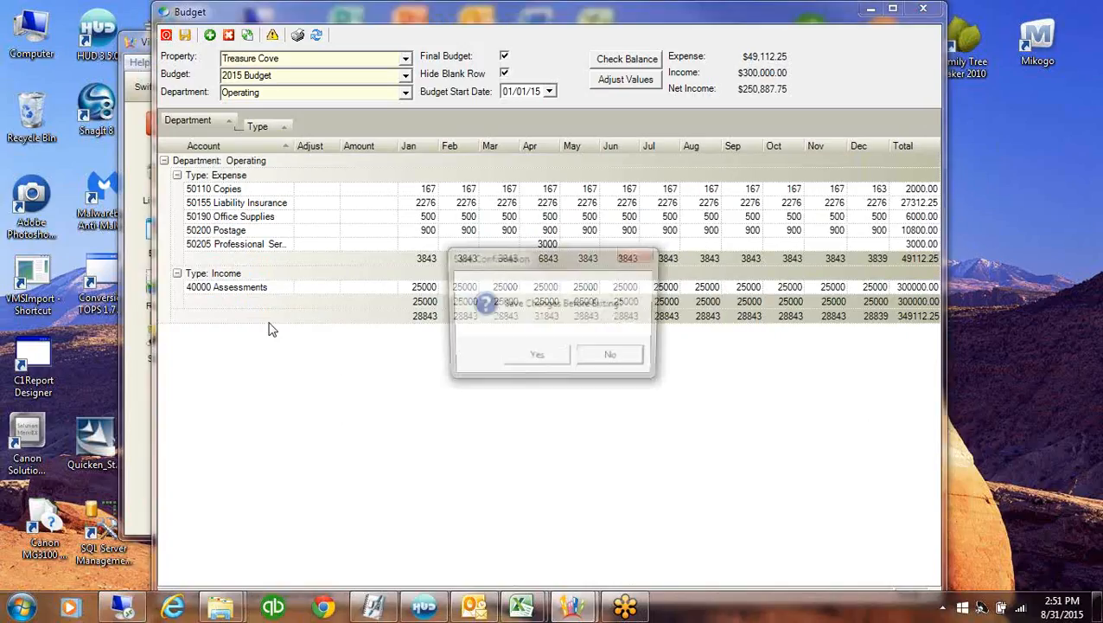
pyautogui.click(537, 356)
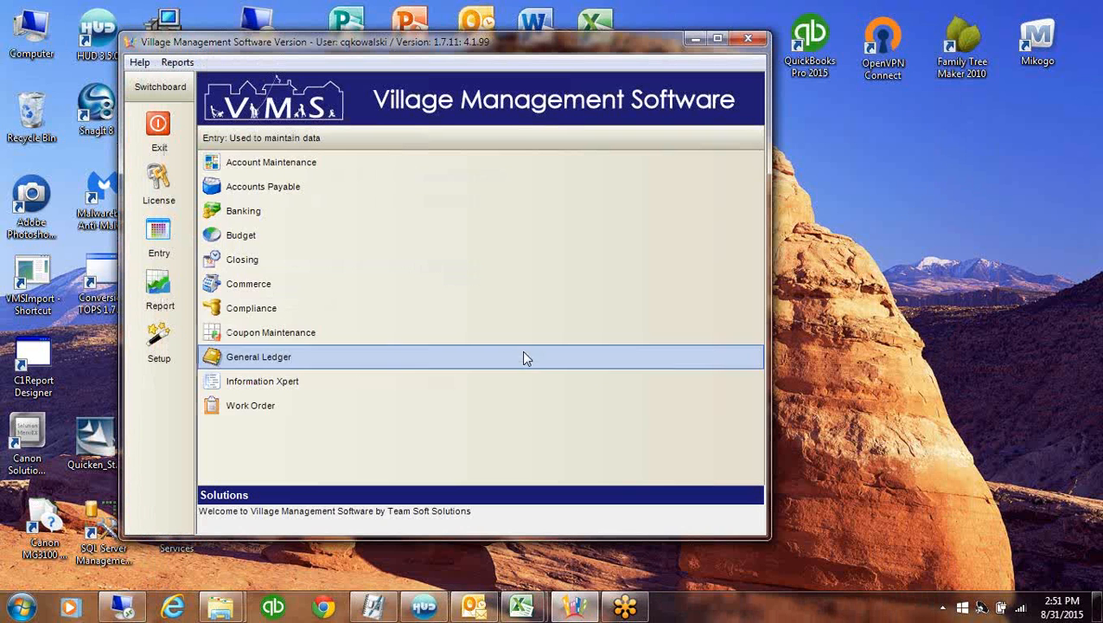
pyautogui.click(159, 289)
# Preview Treasure Cove's CQ Financial Package Balance Sheet for the period ending 08/31/15
pyautogui.click(240, 288)
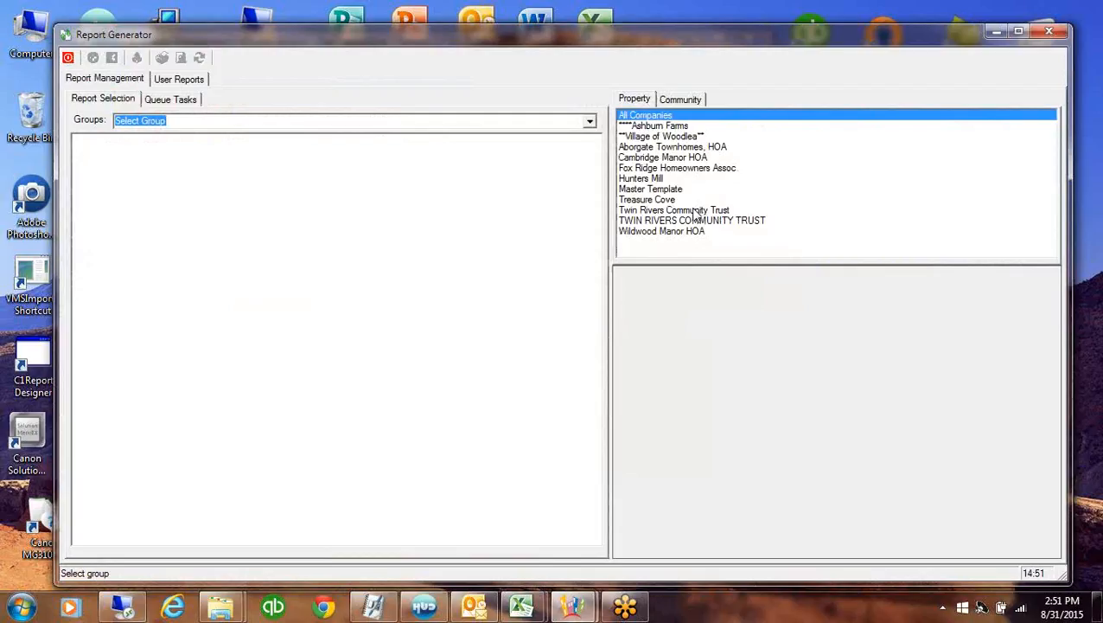
pyautogui.click(649, 200)
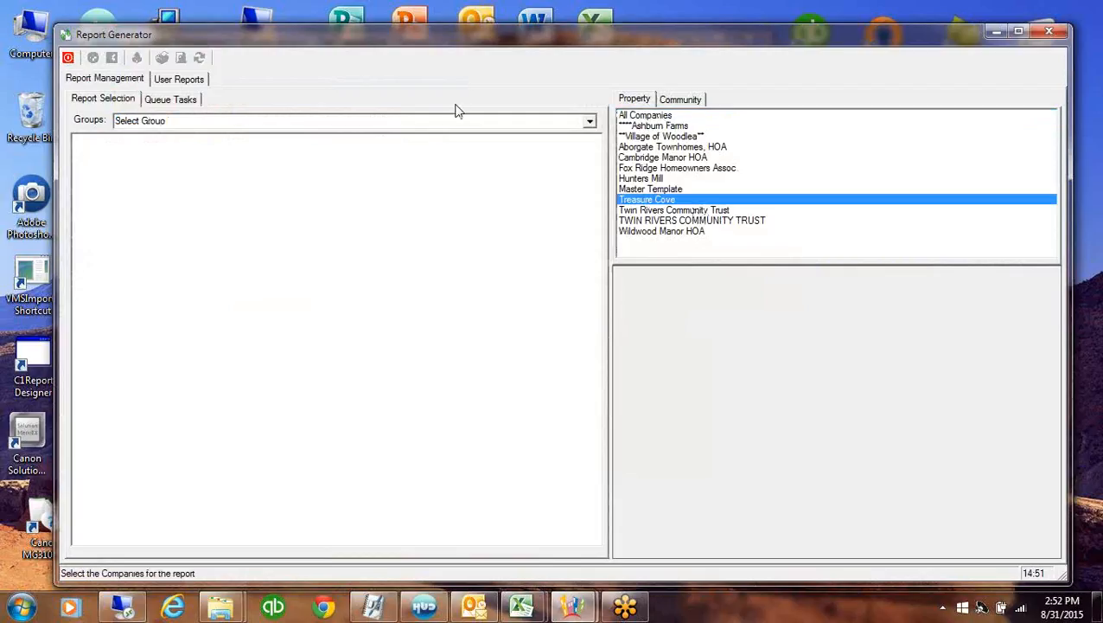
pyautogui.click(589, 126)
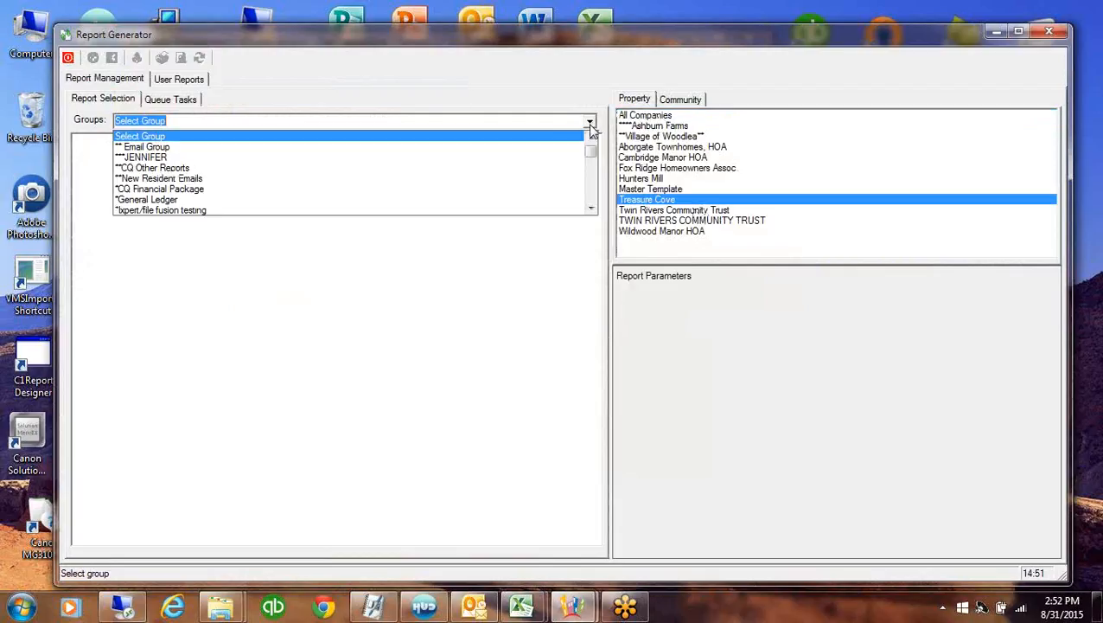
pyautogui.click(160, 188)
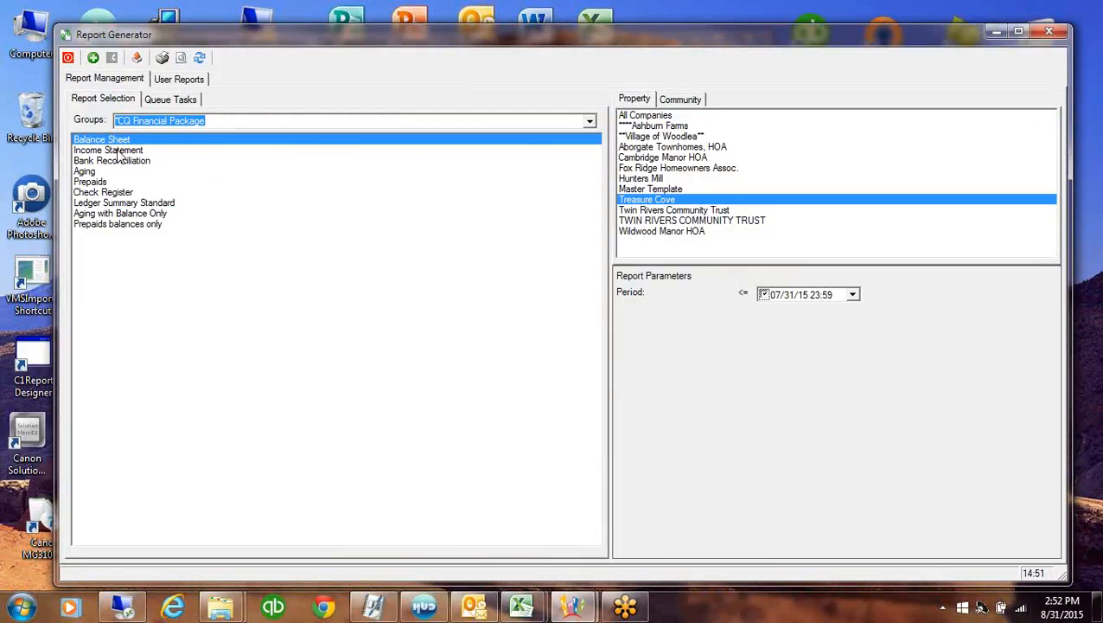
pyautogui.click(853, 295)
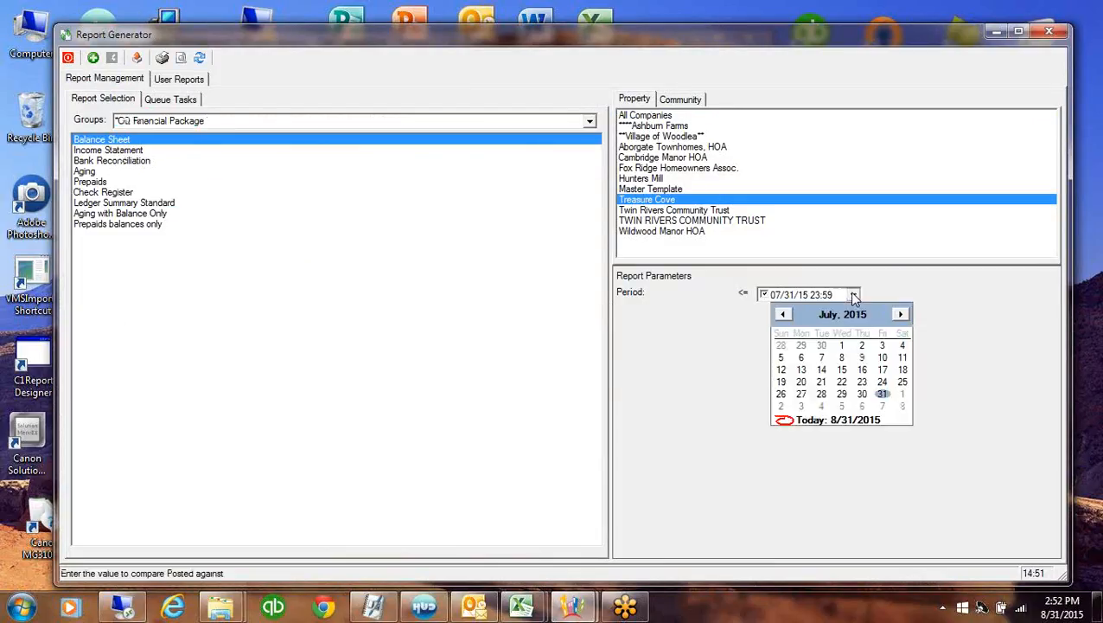
pyautogui.click(901, 314)
pyautogui.click(806, 418)
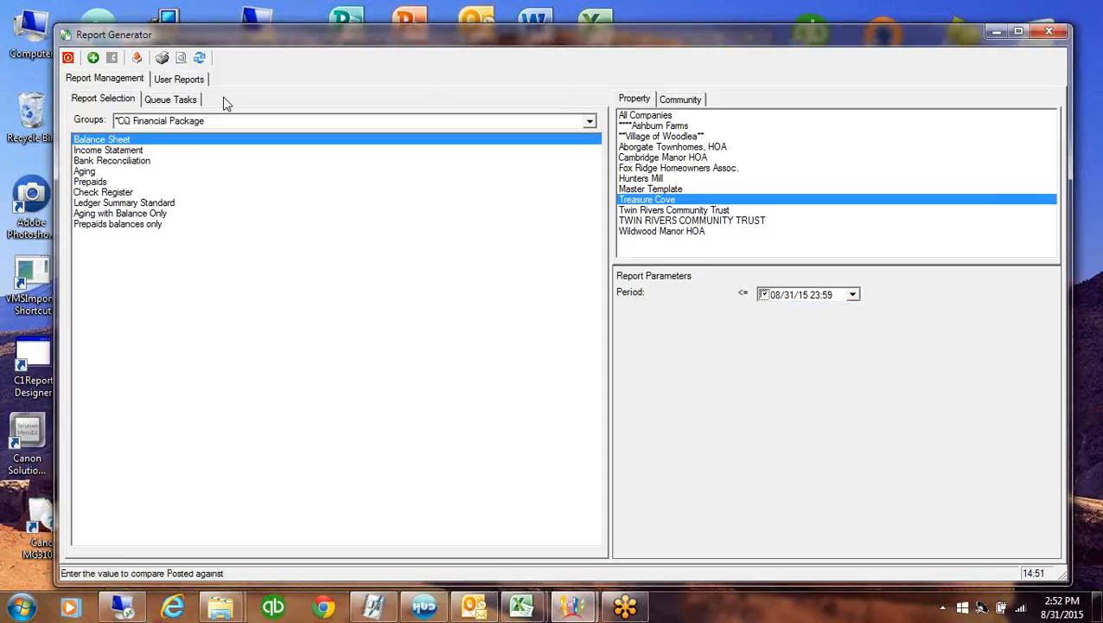
pyautogui.click(181, 58)
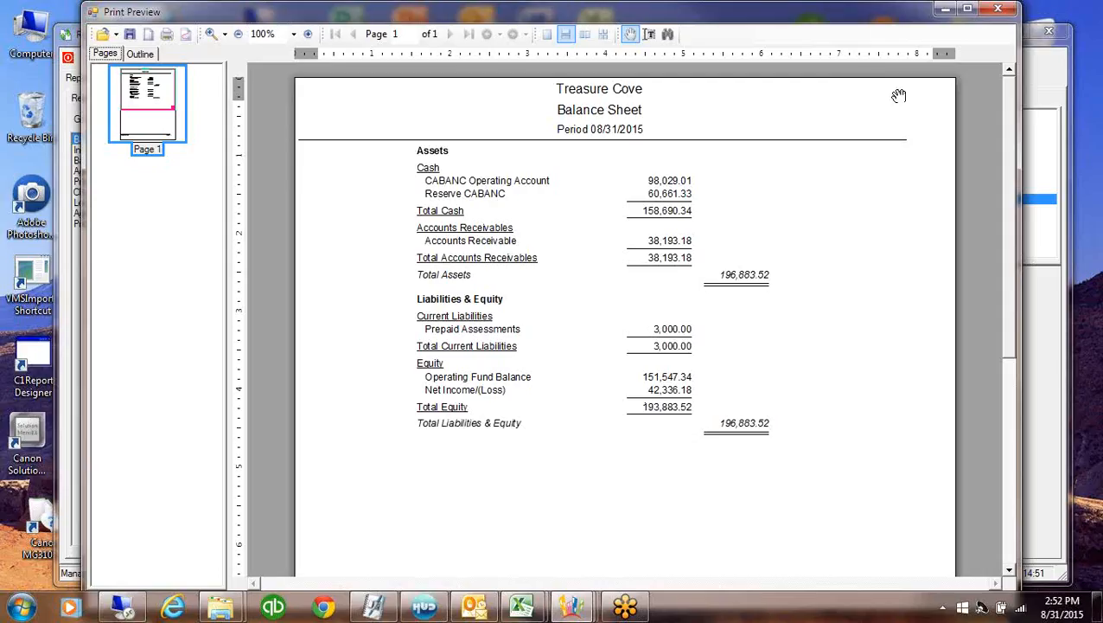
pyautogui.click(999, 7)
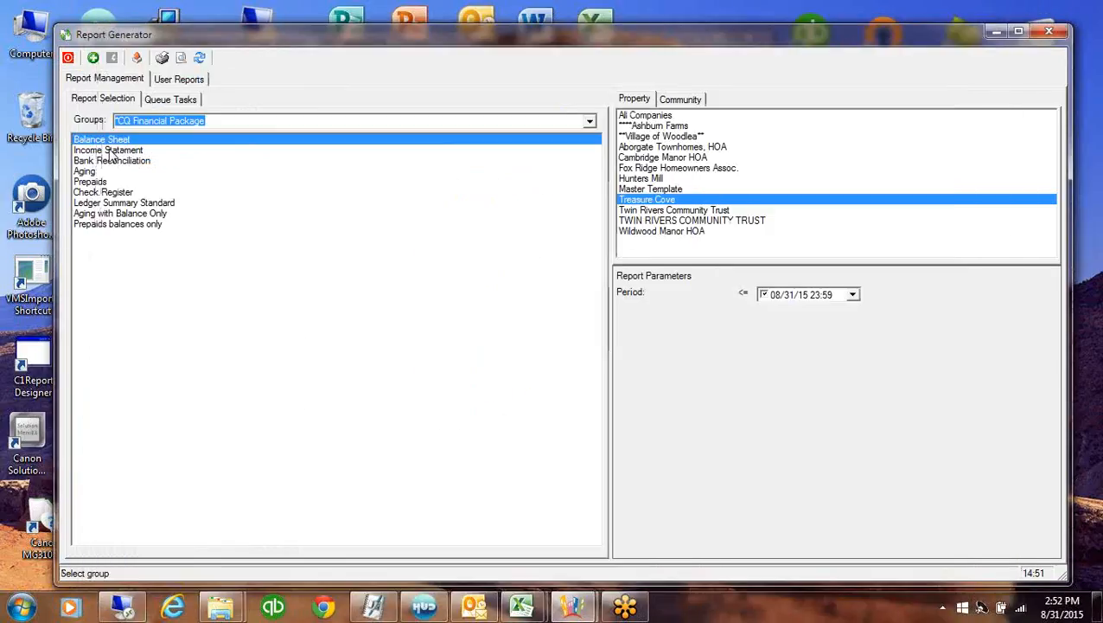
# Preview the Income Statement for 08/01/15 through 08/31/15
pyautogui.click(108, 150)
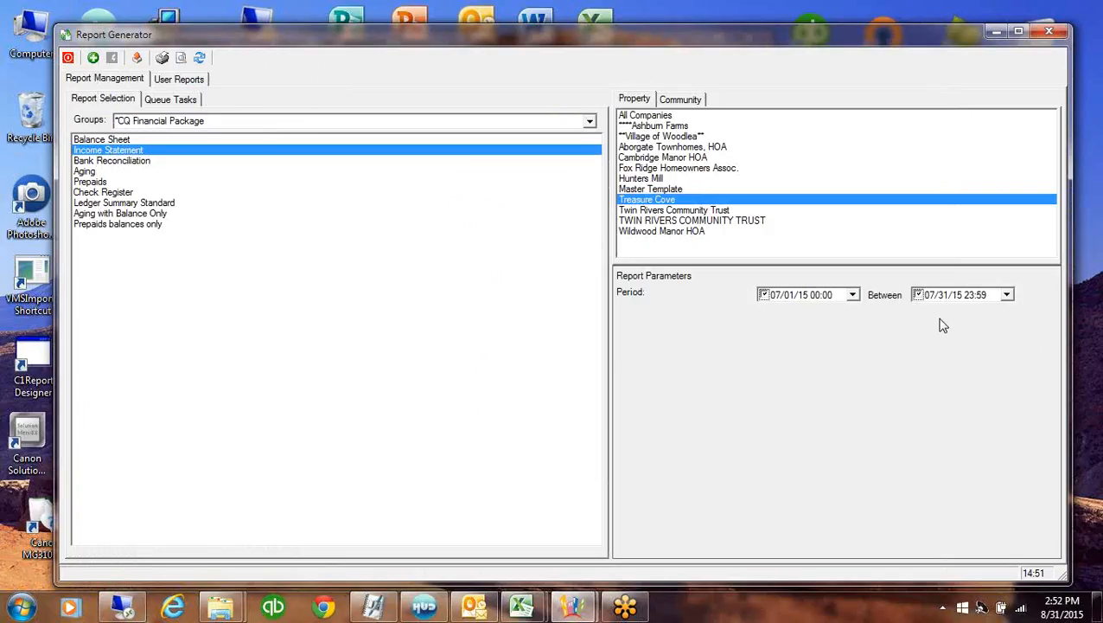
pyautogui.click(853, 296)
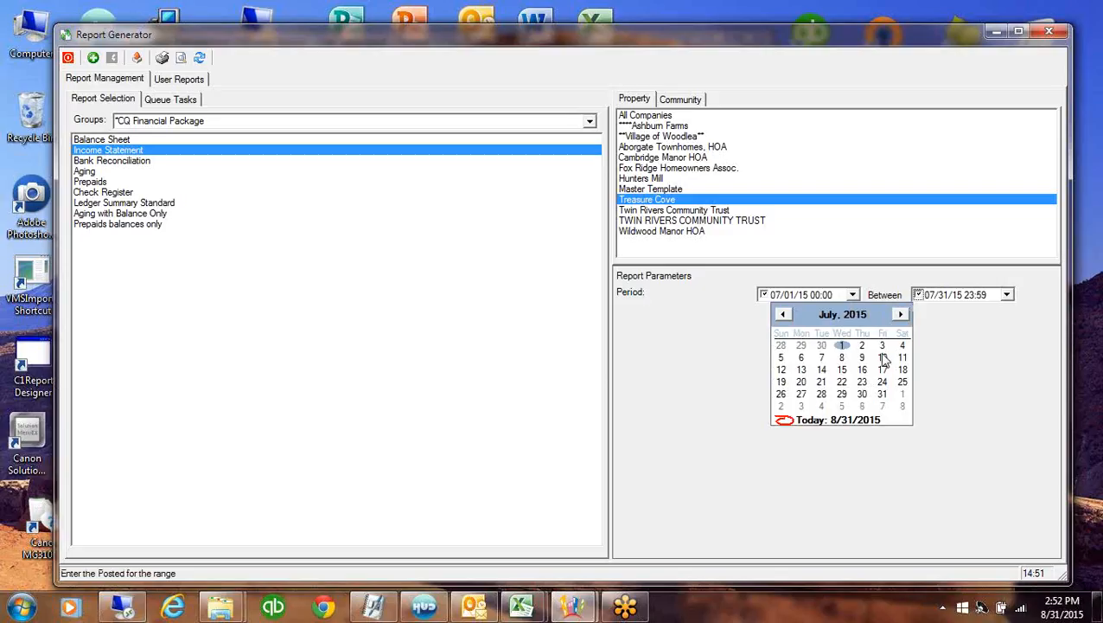
pyautogui.click(903, 395)
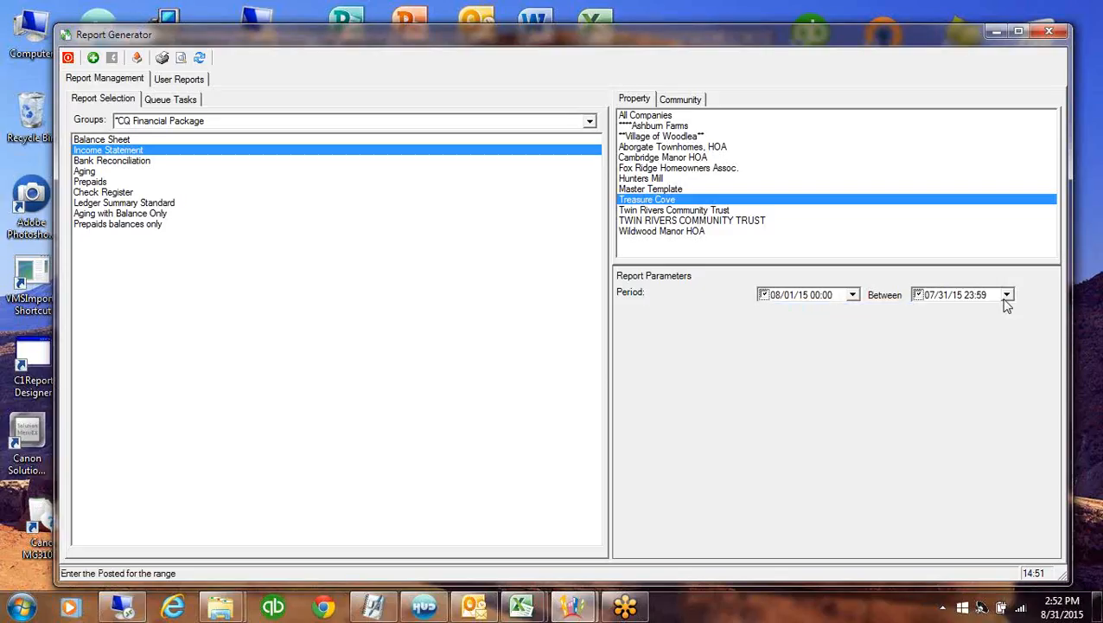
pyautogui.click(1007, 294)
pyautogui.click(1055, 315)
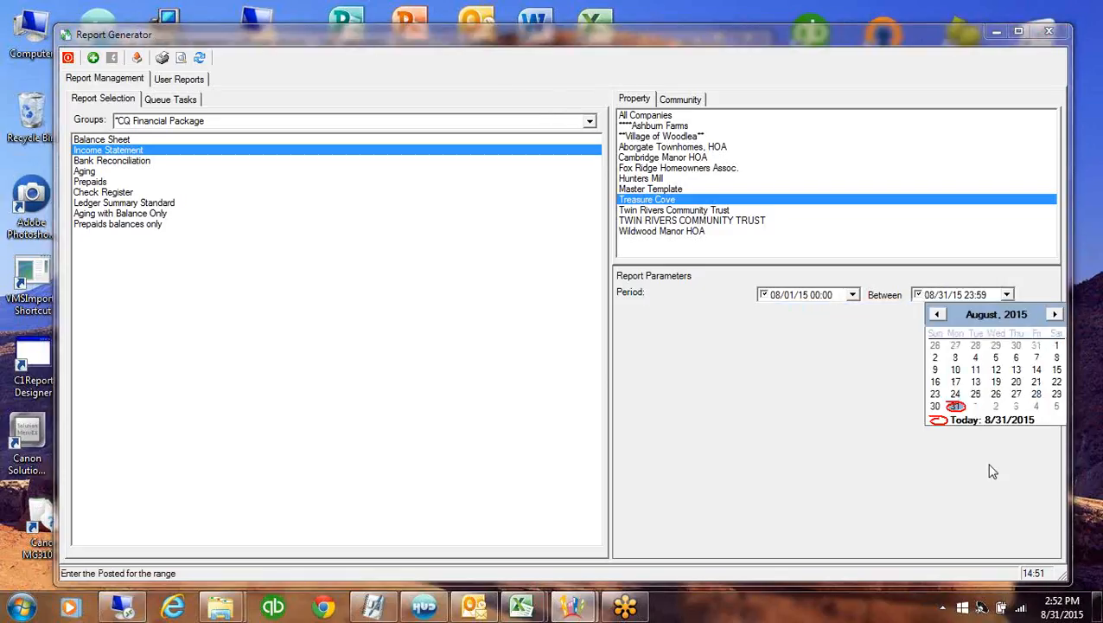
pyautogui.click(956, 406)
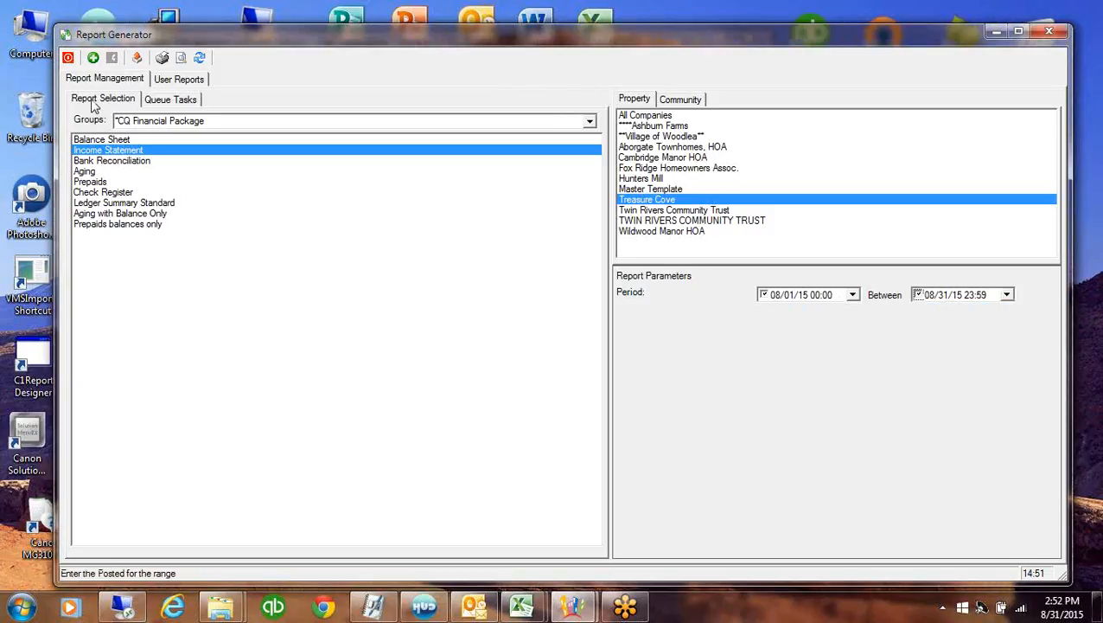
pyautogui.click(181, 58)
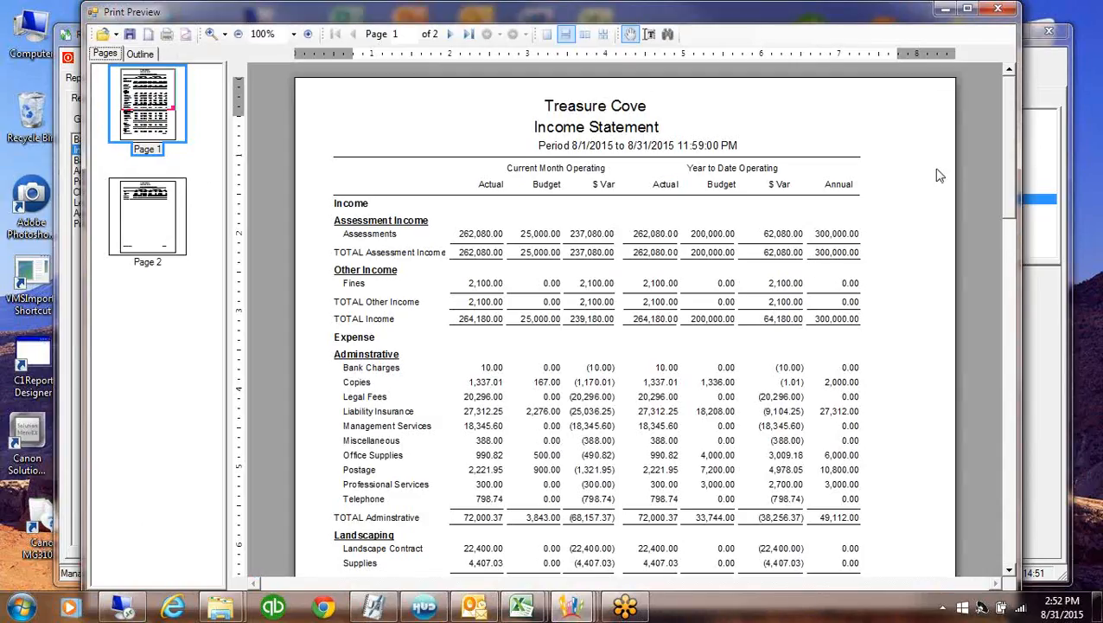
# View the statement's second page, close the preview and Report Generator, and return to Entry
pyautogui.click(134, 214)
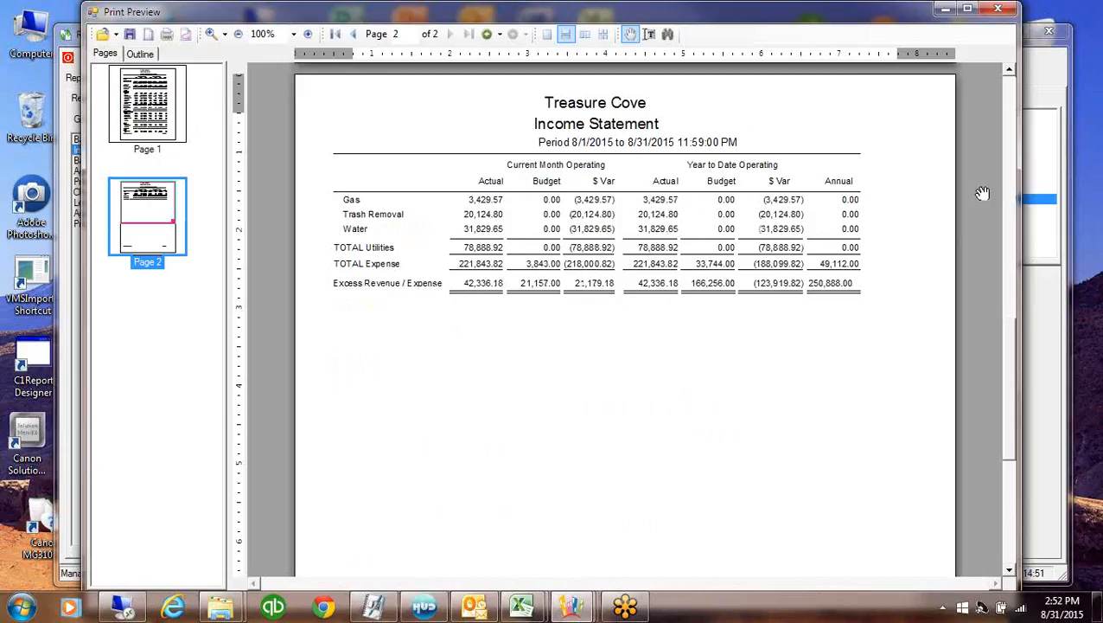
pyautogui.click(1000, 9)
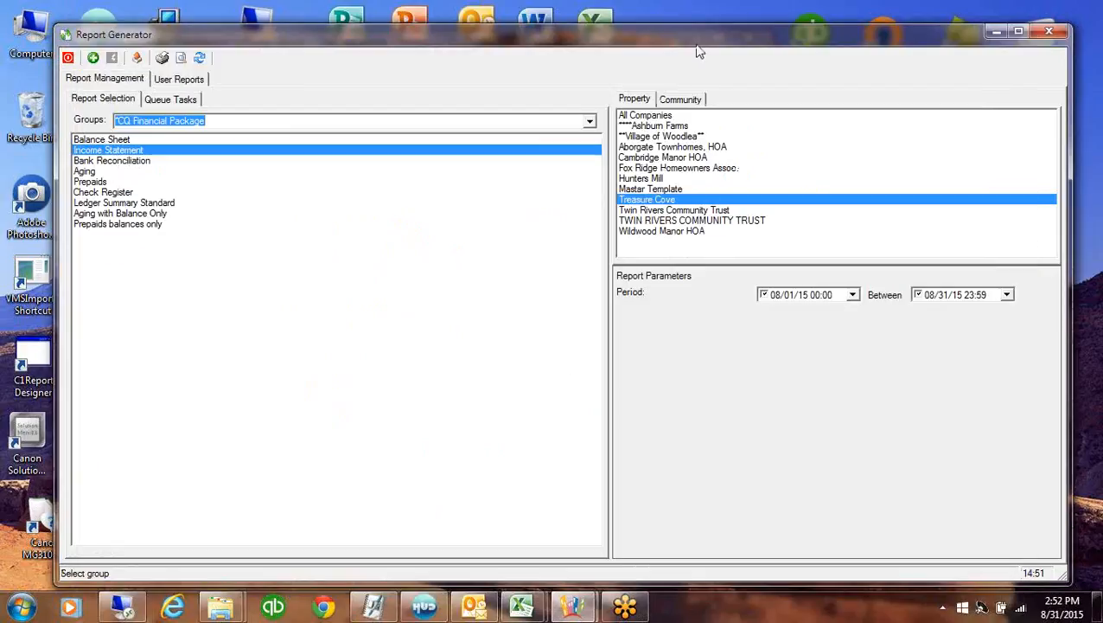
pyautogui.click(1050, 32)
pyautogui.click(158, 232)
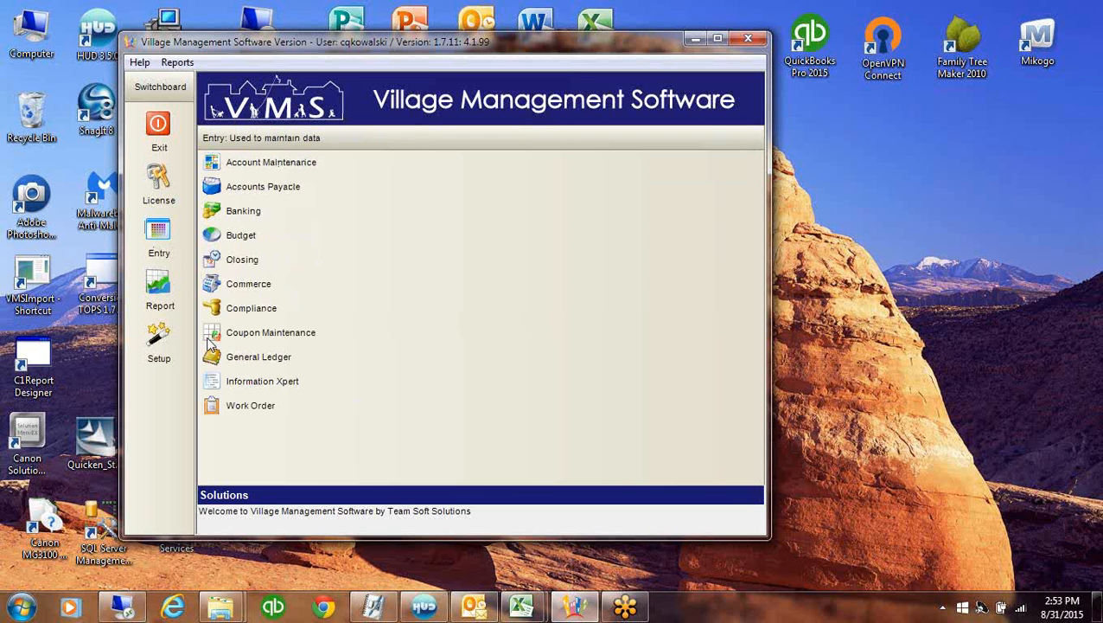
# In period closing, mark Treasure Cove's current period to be closed
pyautogui.click(241, 261)
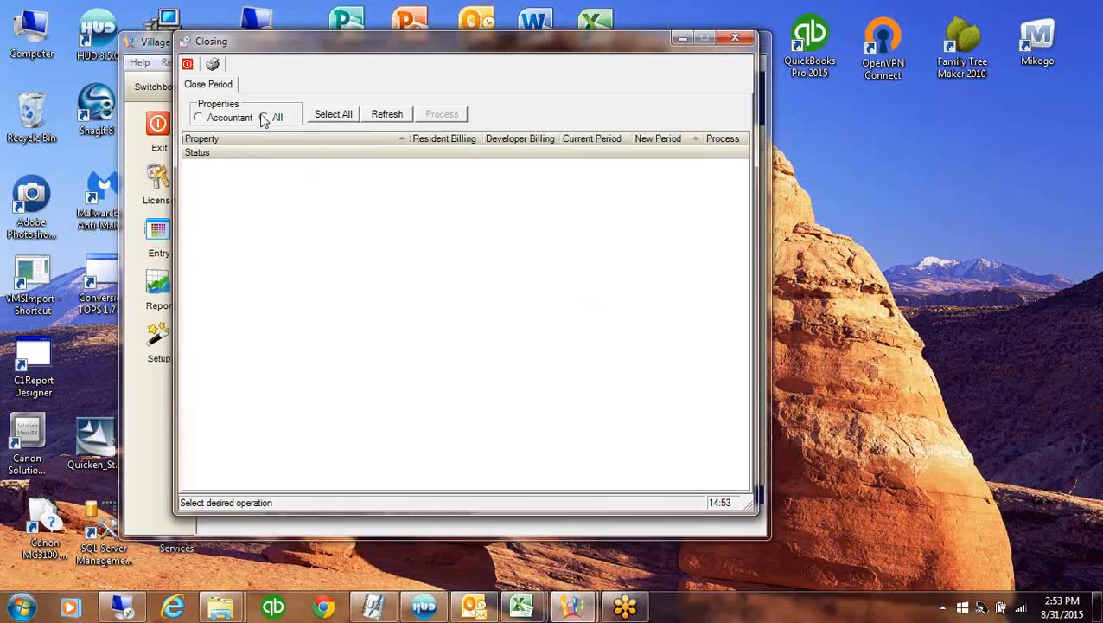
pyautogui.click(262, 116)
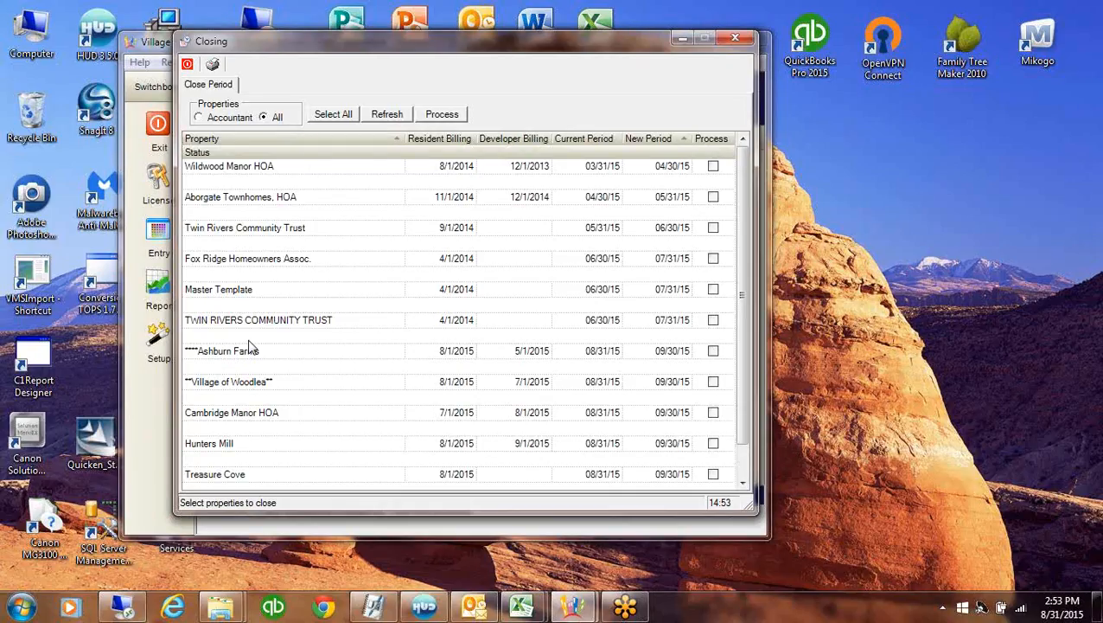
pyautogui.click(384, 481)
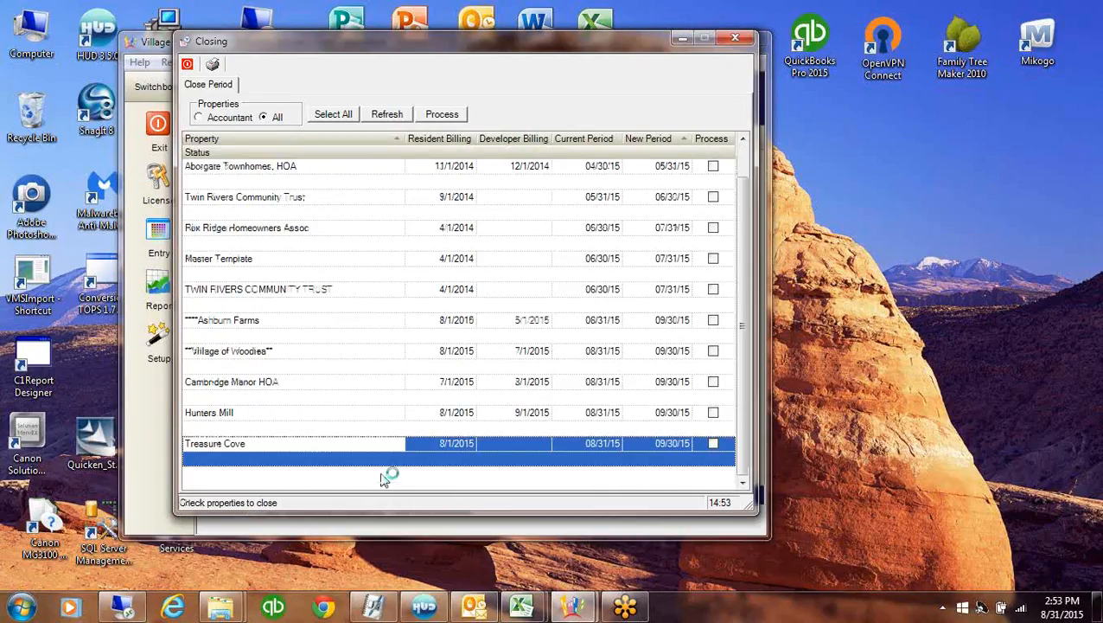
pyautogui.click(612, 441)
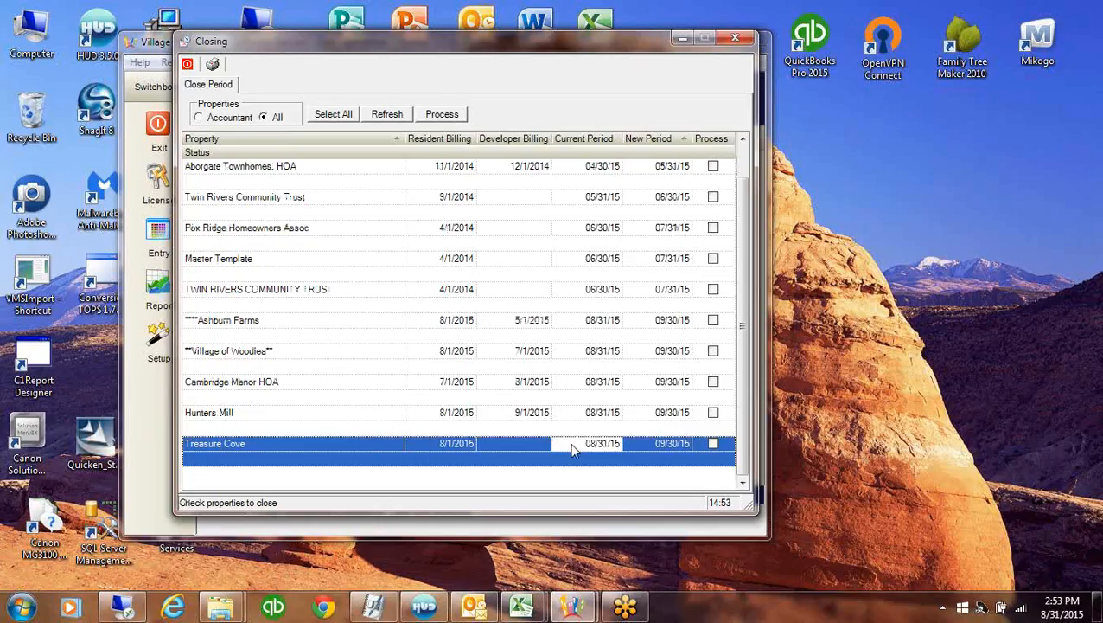
pyautogui.click(678, 443)
pyautogui.click(714, 444)
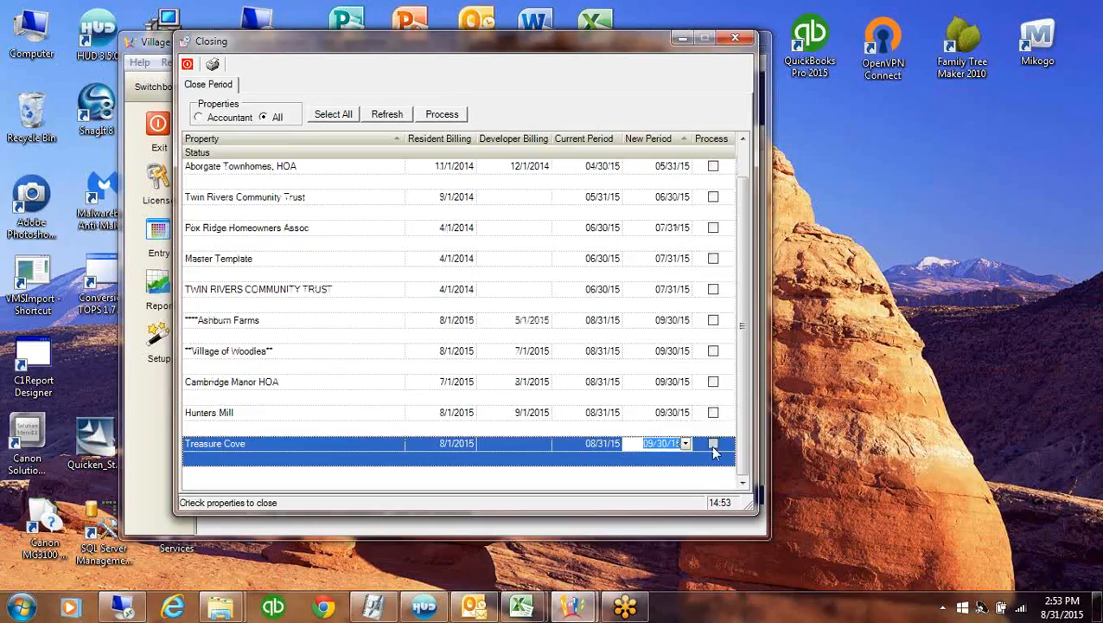
# Run the close for Treasure Cove, acknowledge completion, and exit the program
pyautogui.click(442, 119)
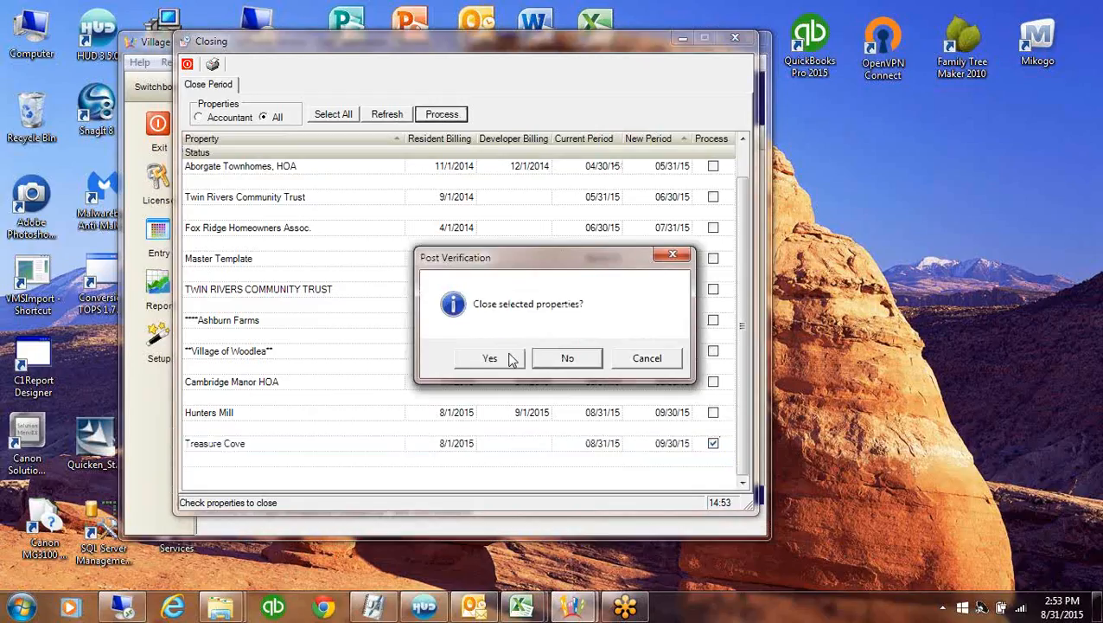
pyautogui.click(506, 358)
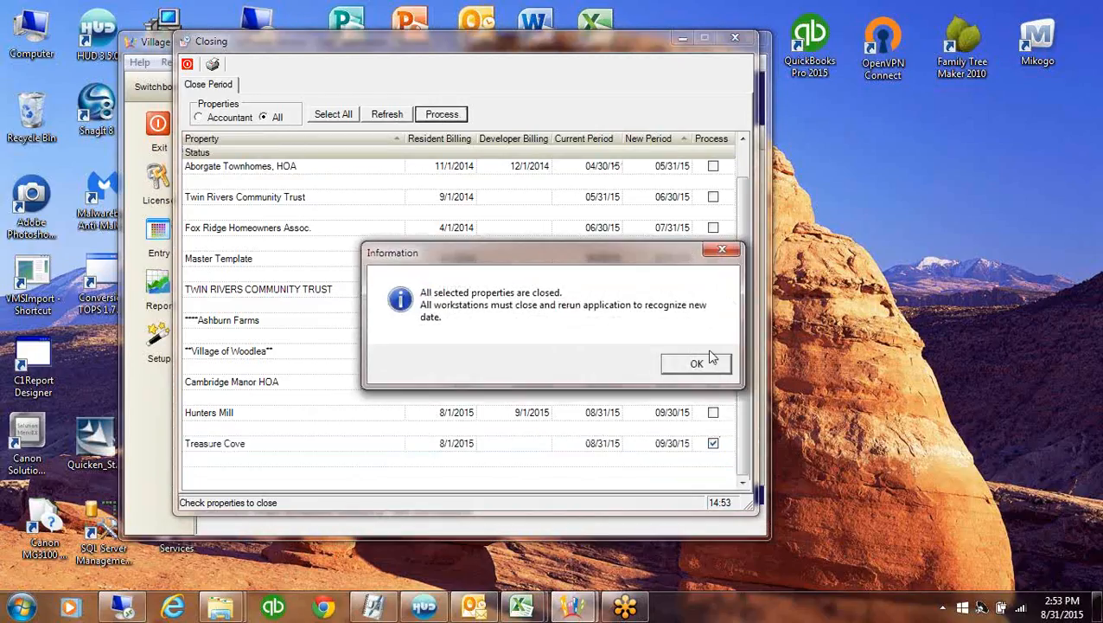
pyautogui.click(697, 364)
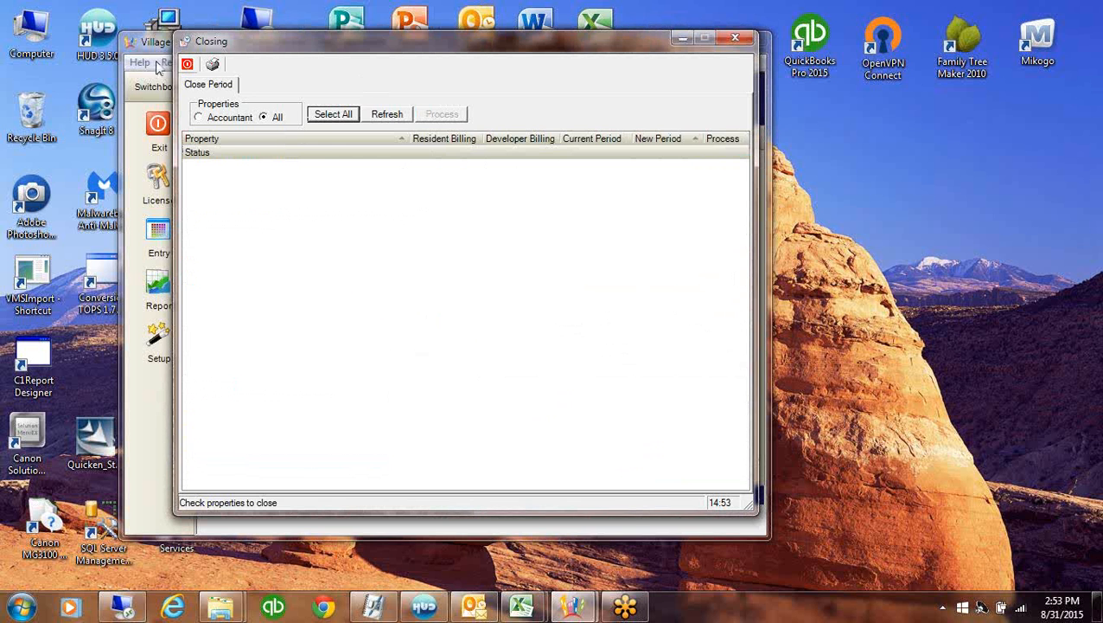
pyautogui.click(187, 65)
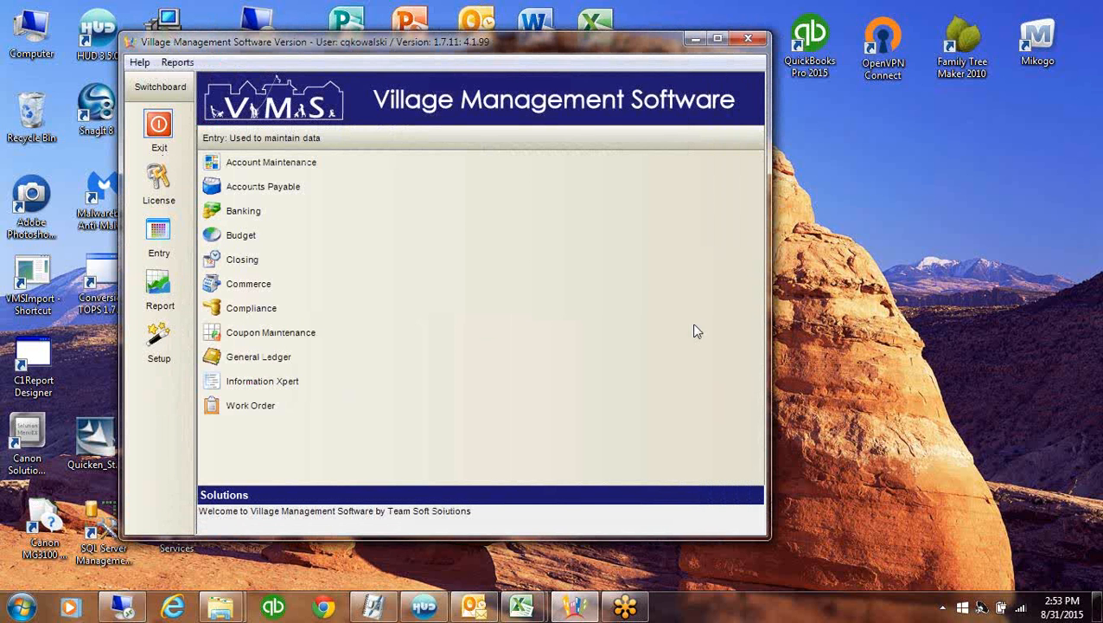
pyautogui.click(159, 128)
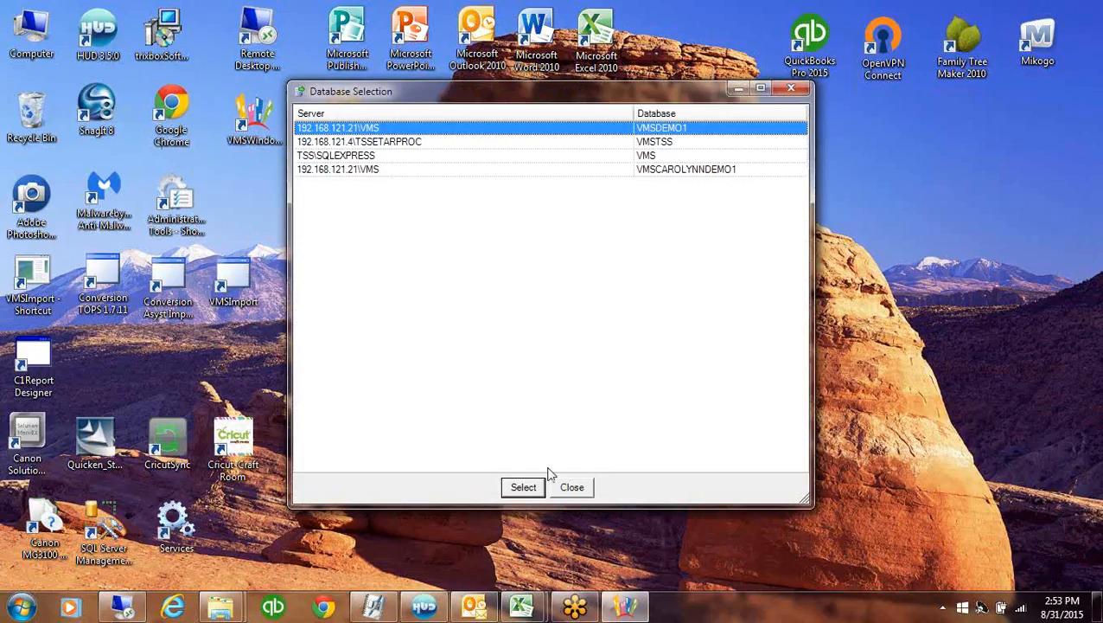
# Reconnect to the last listed demo database and open Account Maintenance, showing an empty record
pyautogui.click(675, 171)
pyautogui.click(529, 489)
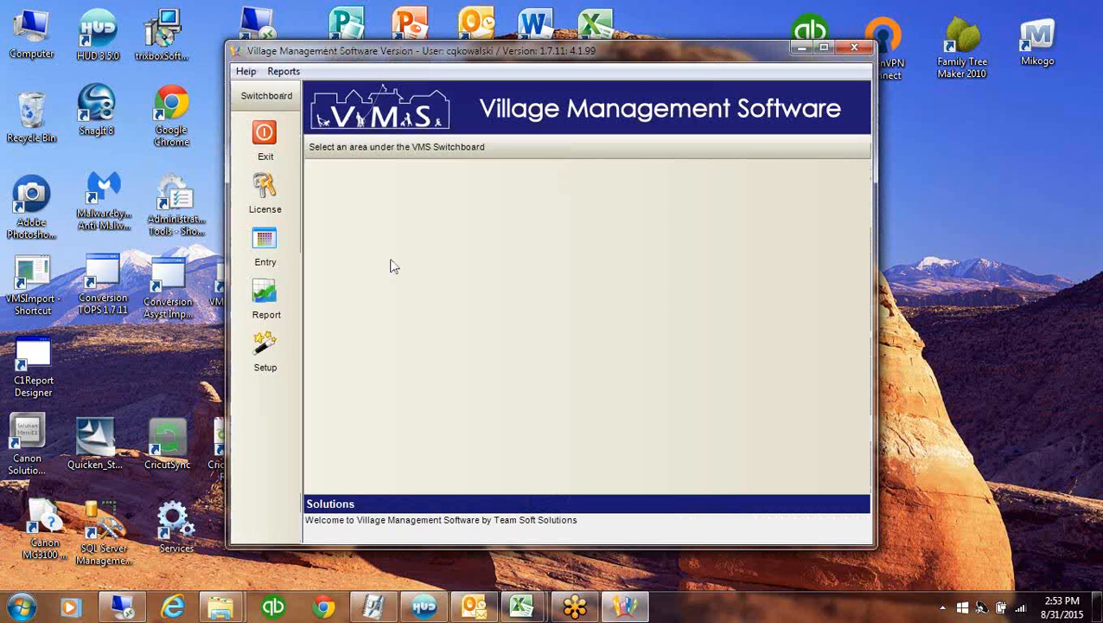
pyautogui.click(265, 240)
pyautogui.click(403, 172)
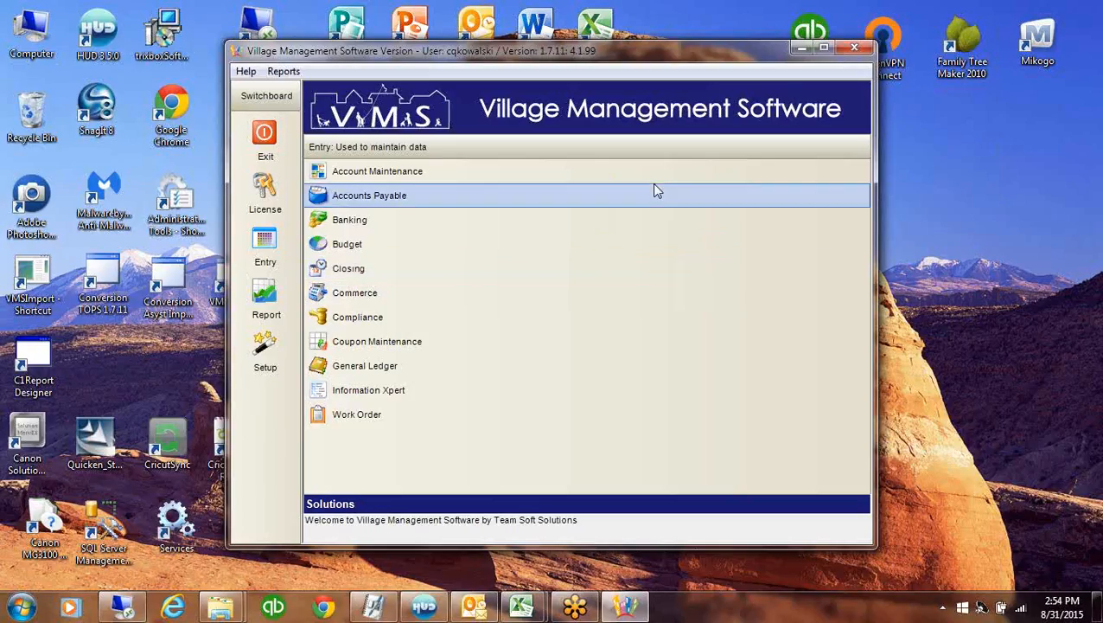
pyautogui.click(574, 199)
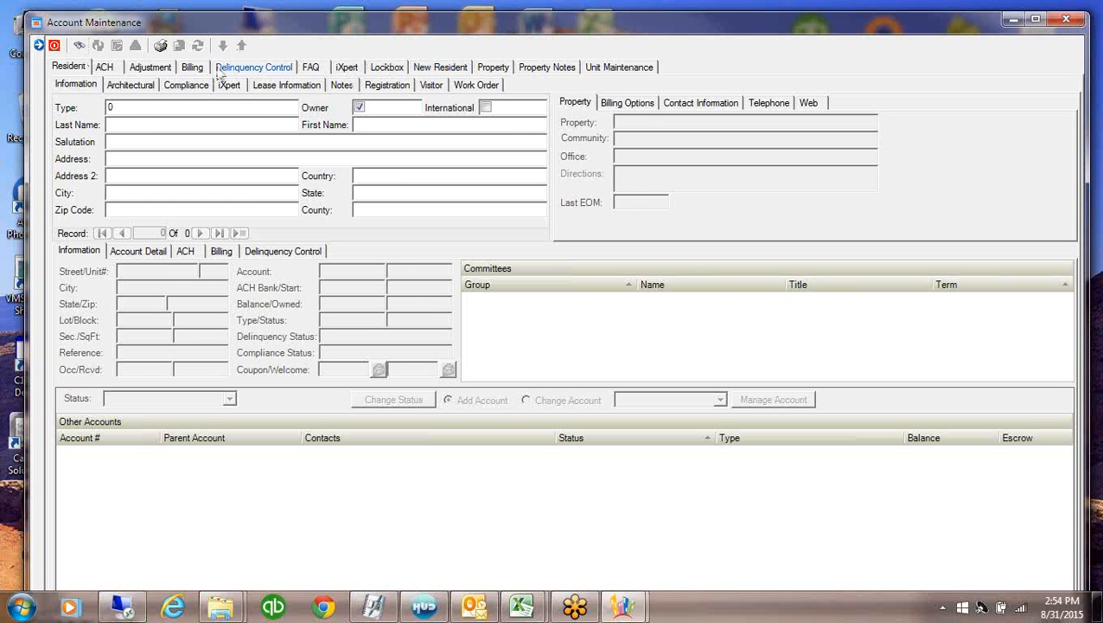
# Run the All Billing process for Treasure Cove with Auto Post enabled
pyautogui.click(193, 67)
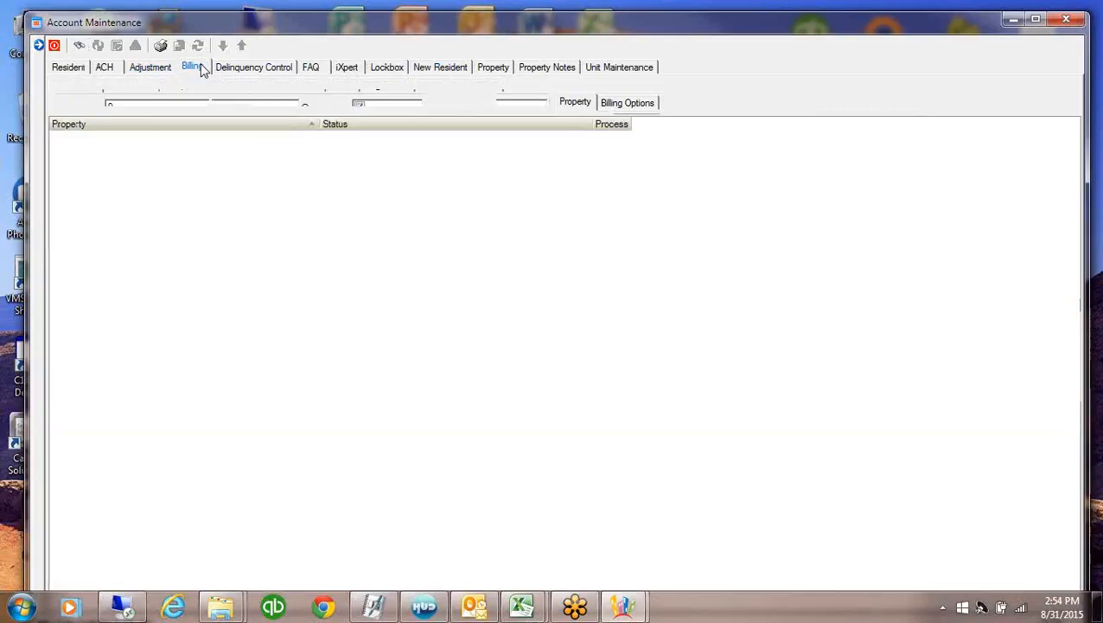
pyautogui.click(201, 97)
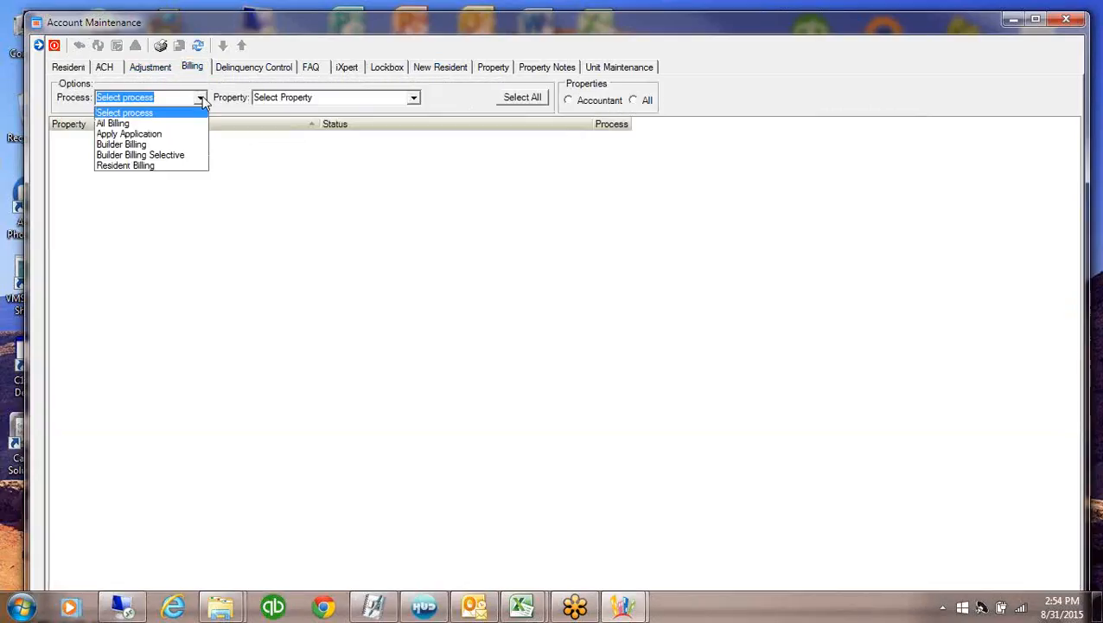
pyautogui.click(125, 123)
pyautogui.click(413, 97)
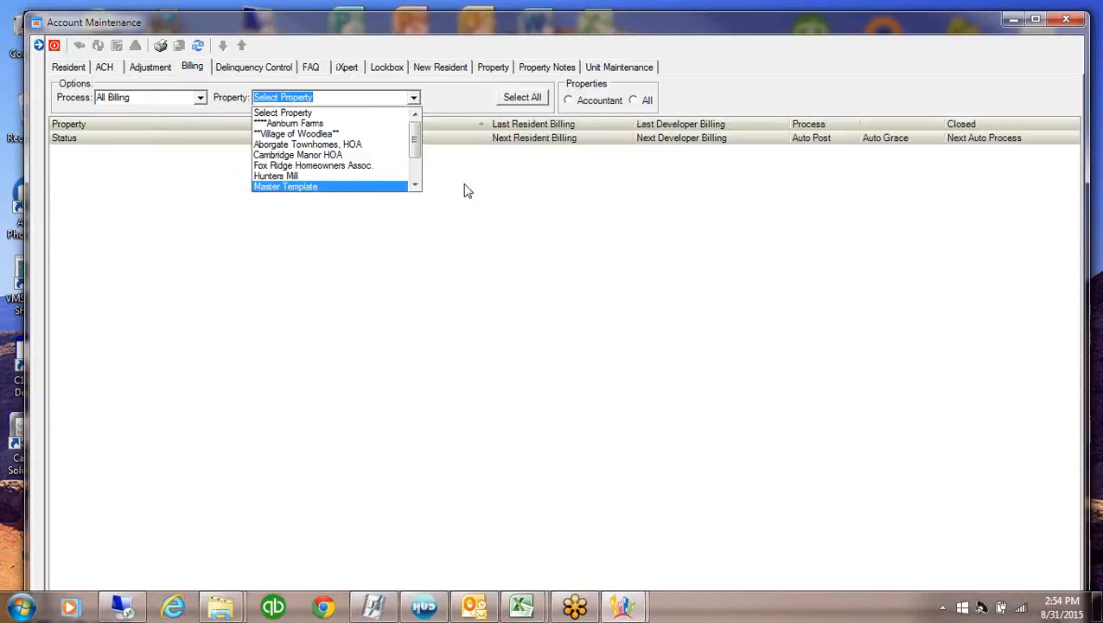
pyautogui.scroll(-2, 418, 182)
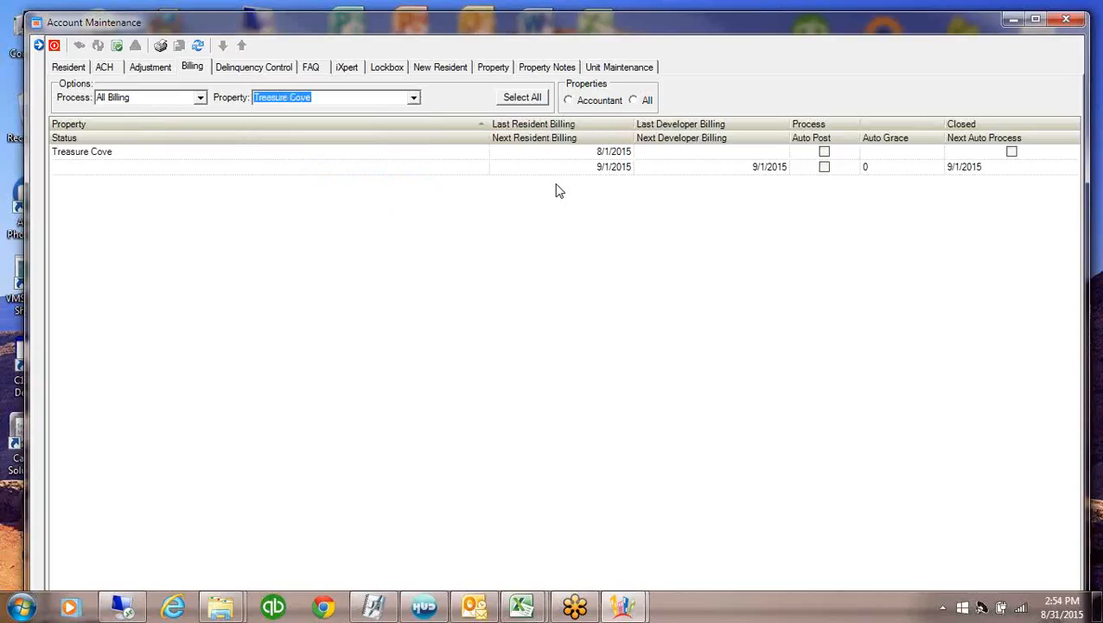
pyautogui.click(555, 168)
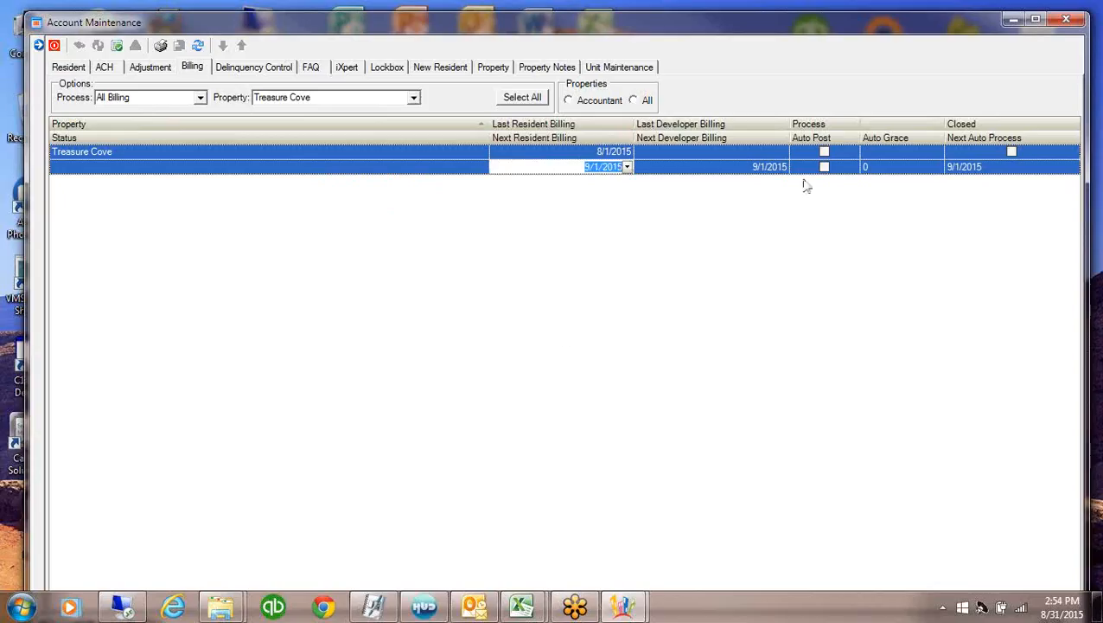
pyautogui.click(824, 152)
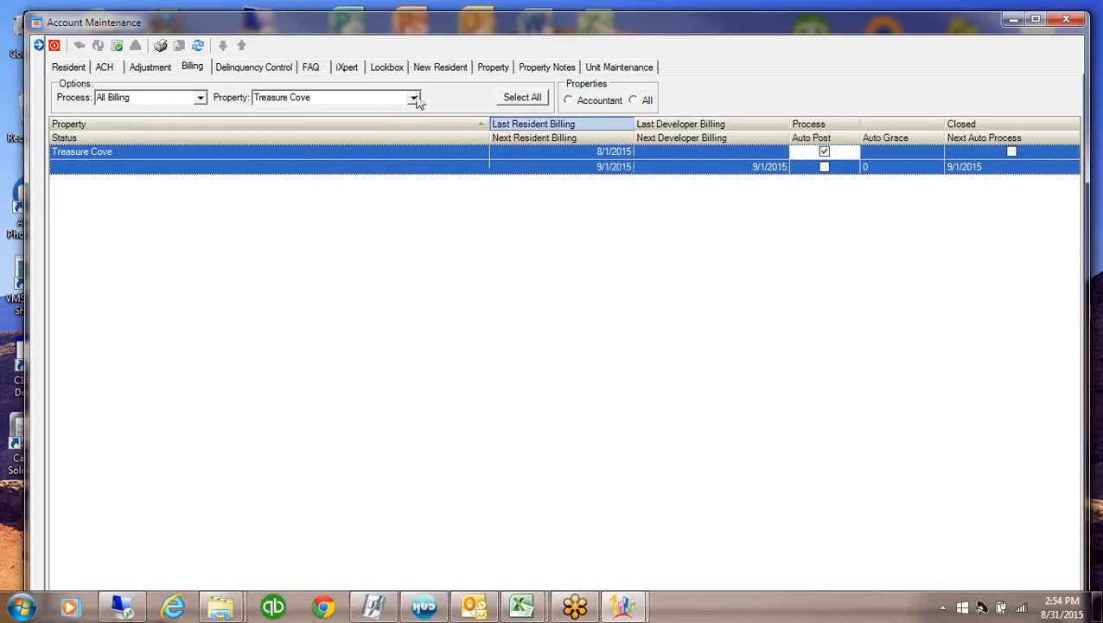
pyautogui.click(118, 47)
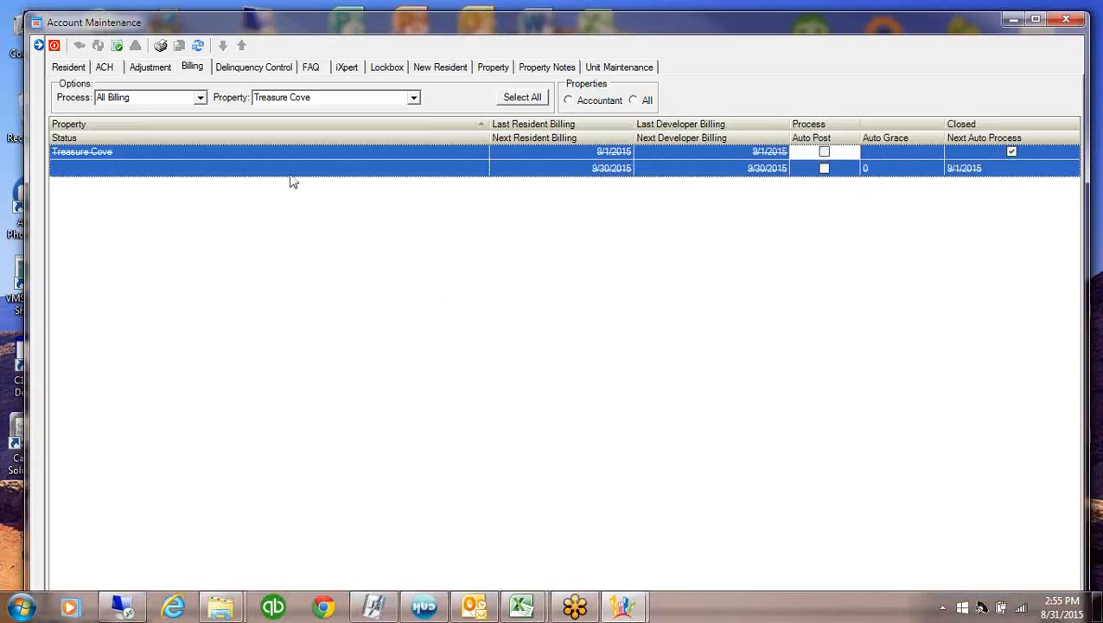
# Refresh to confirm next billing dates of 10/1/2015, then list the resident accounts
pyautogui.click(198, 44)
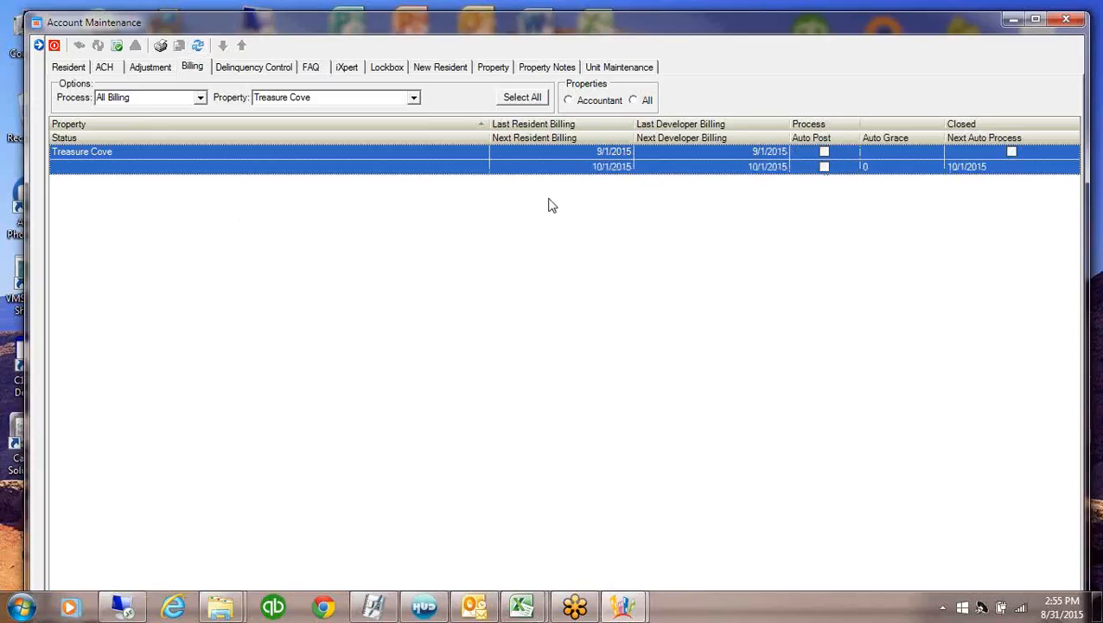
pyautogui.click(665, 170)
pyautogui.click(560, 169)
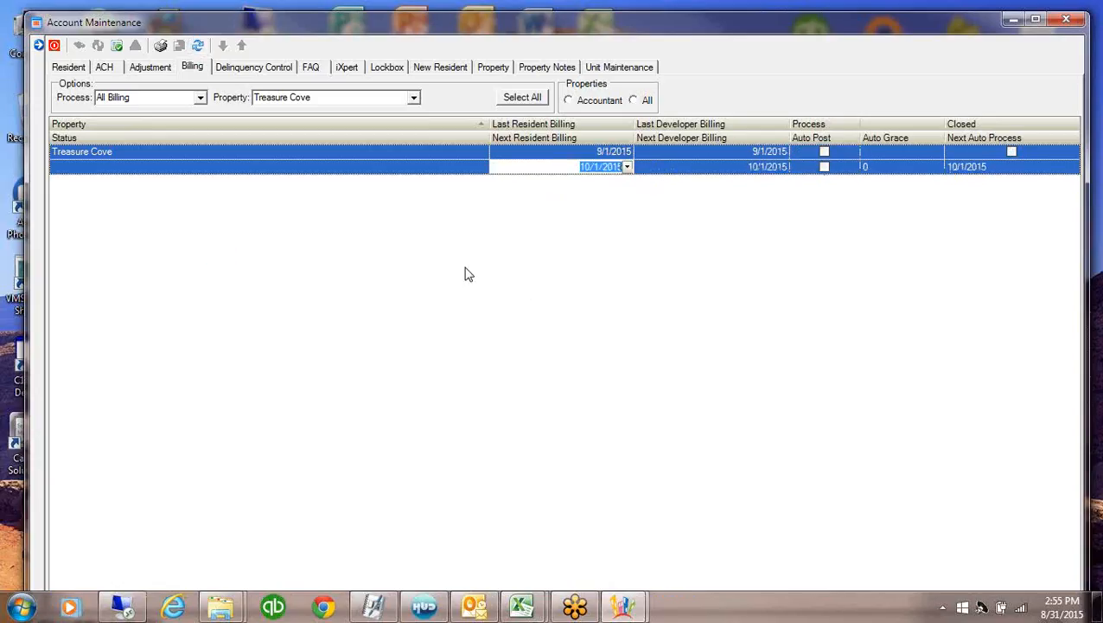
pyautogui.click(64, 67)
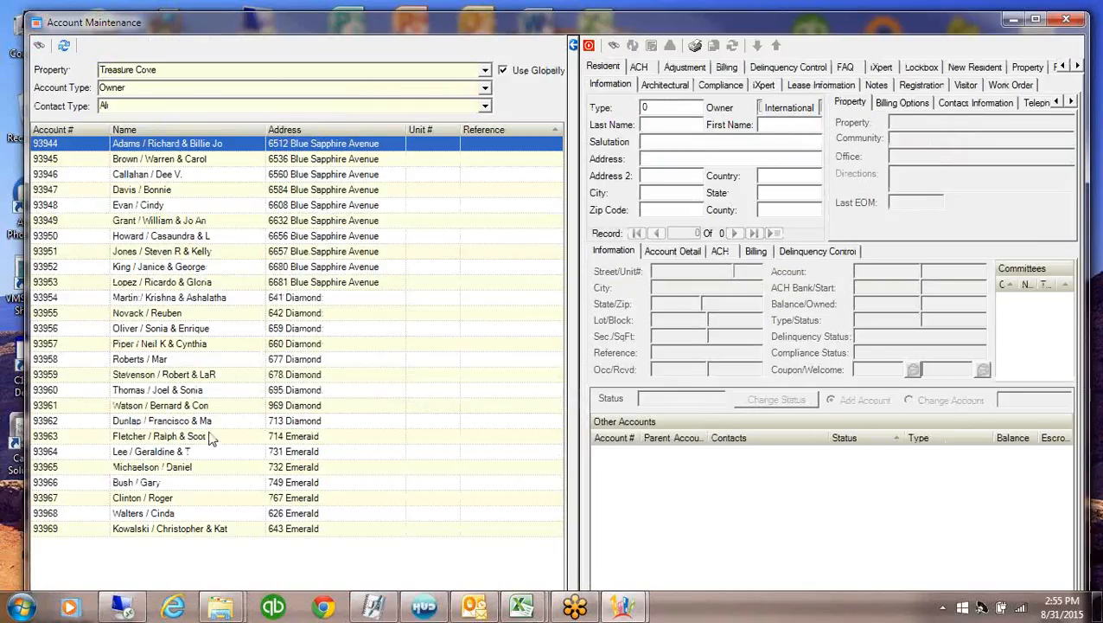
# Open one Treasure Cove owner's account record and its transaction history
pyautogui.click(159, 329)
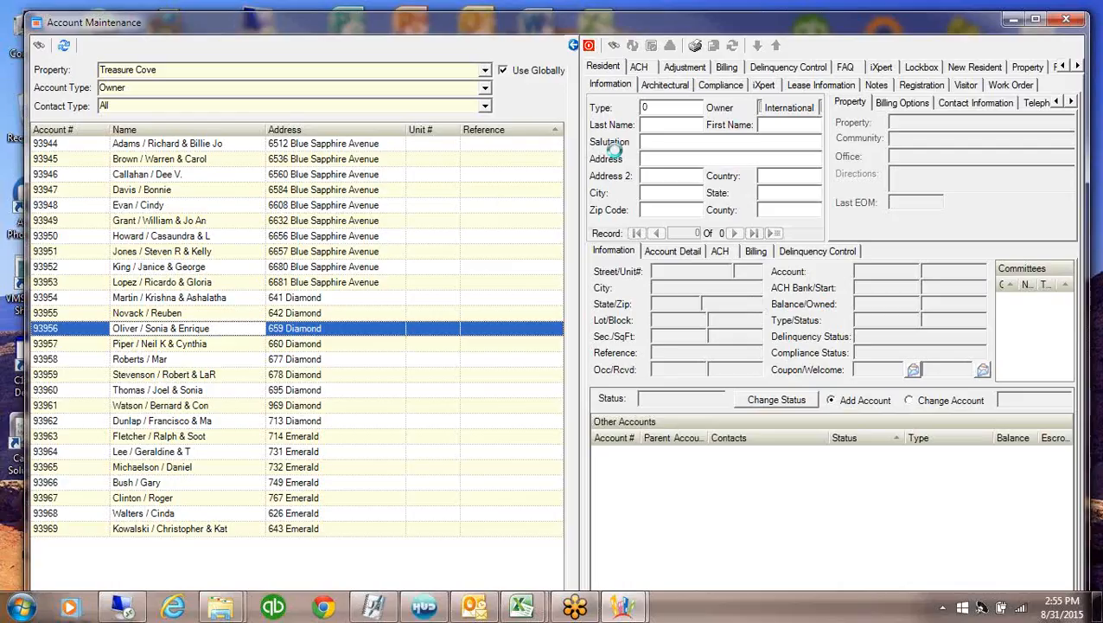
pyautogui.click(573, 45)
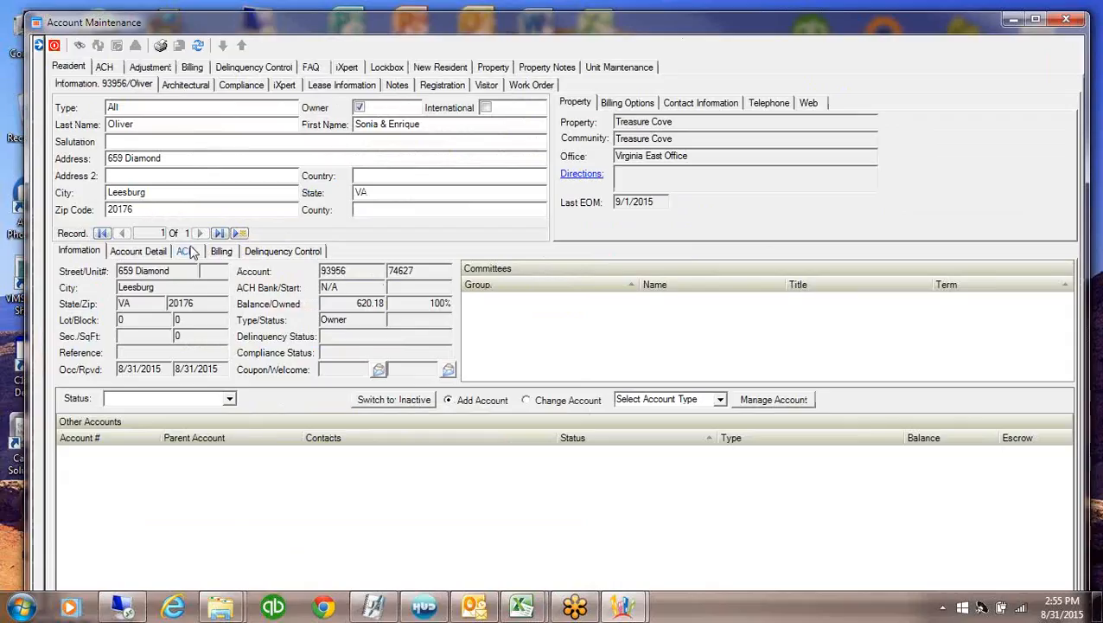
pyautogui.click(148, 251)
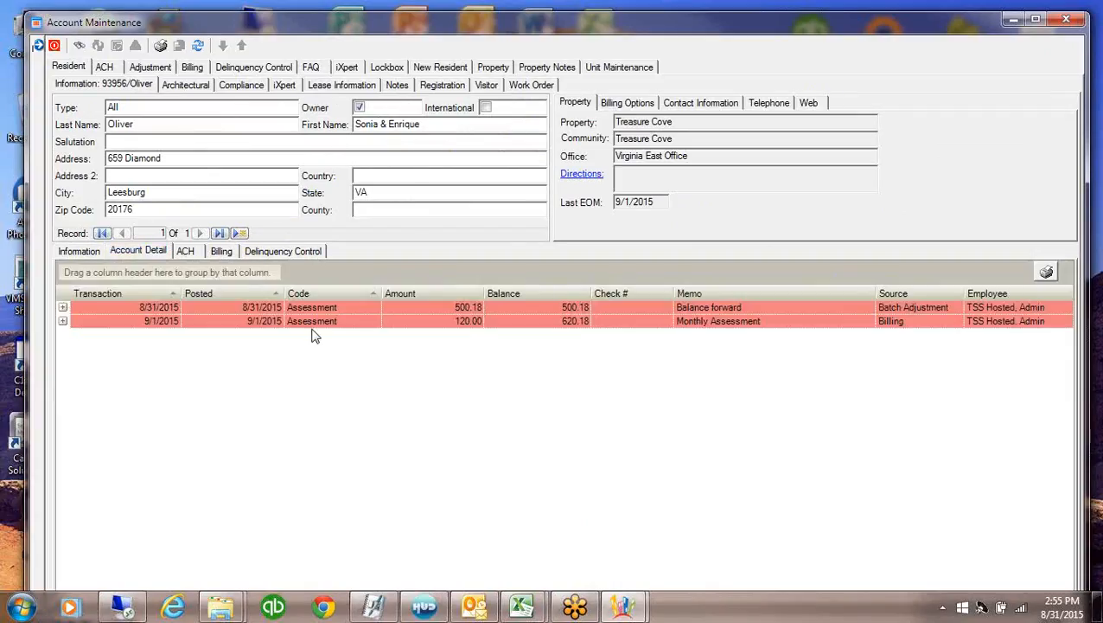
# Verify the 9/1/2015 Monthly Assessment charge of 120.00, then close Account Maintenance
pyautogui.click(340, 306)
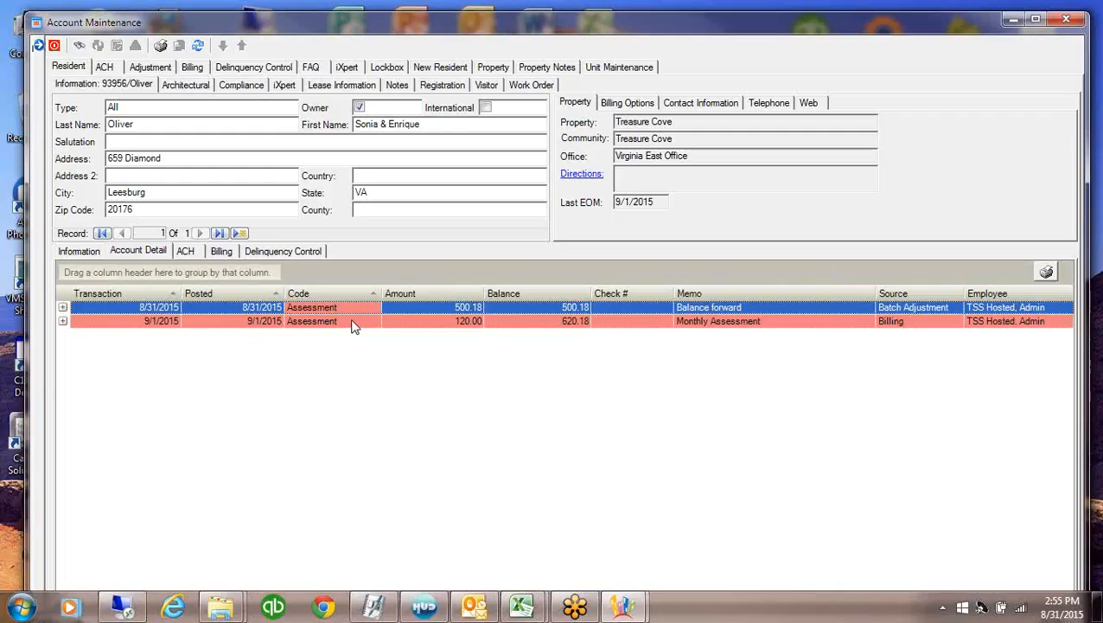
pyautogui.click(351, 321)
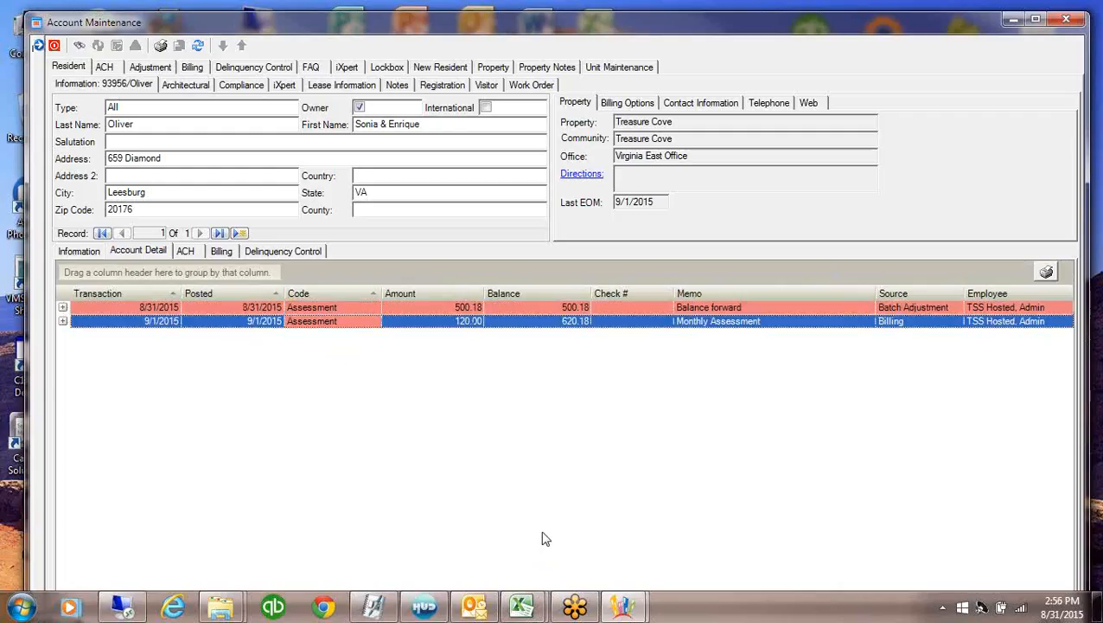
pyautogui.click(930, 320)
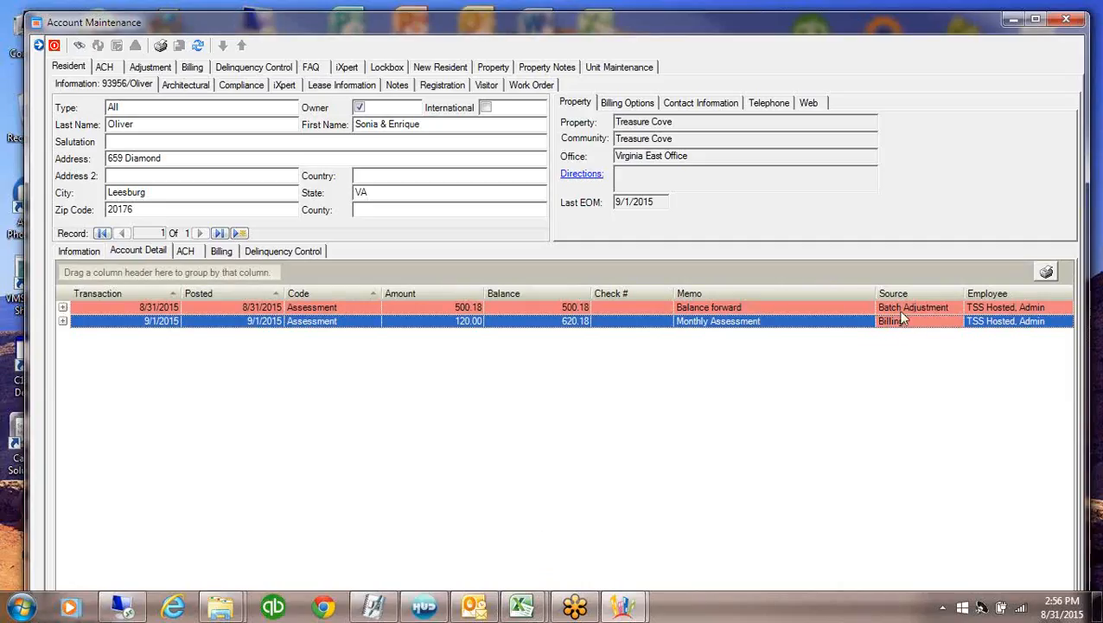
pyautogui.click(761, 322)
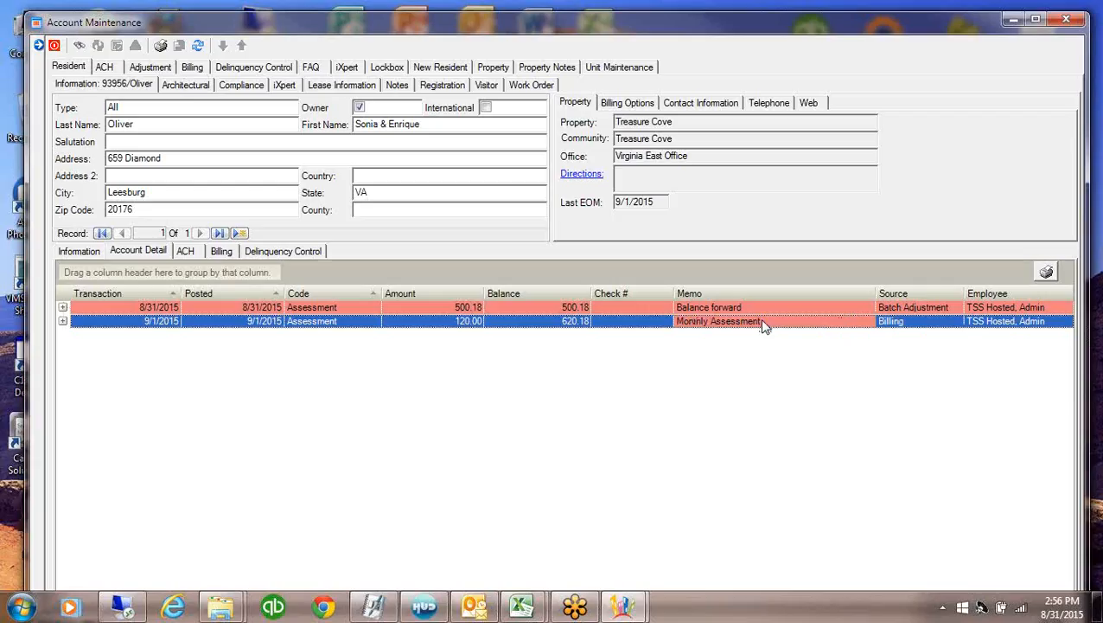
pyautogui.click(343, 324)
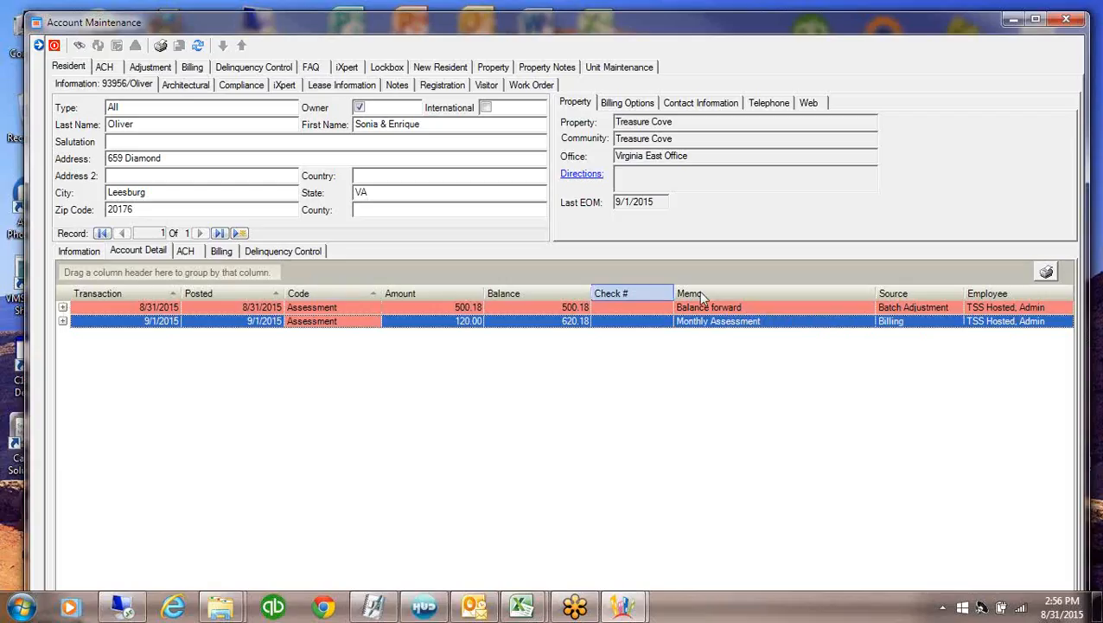
pyautogui.click(716, 323)
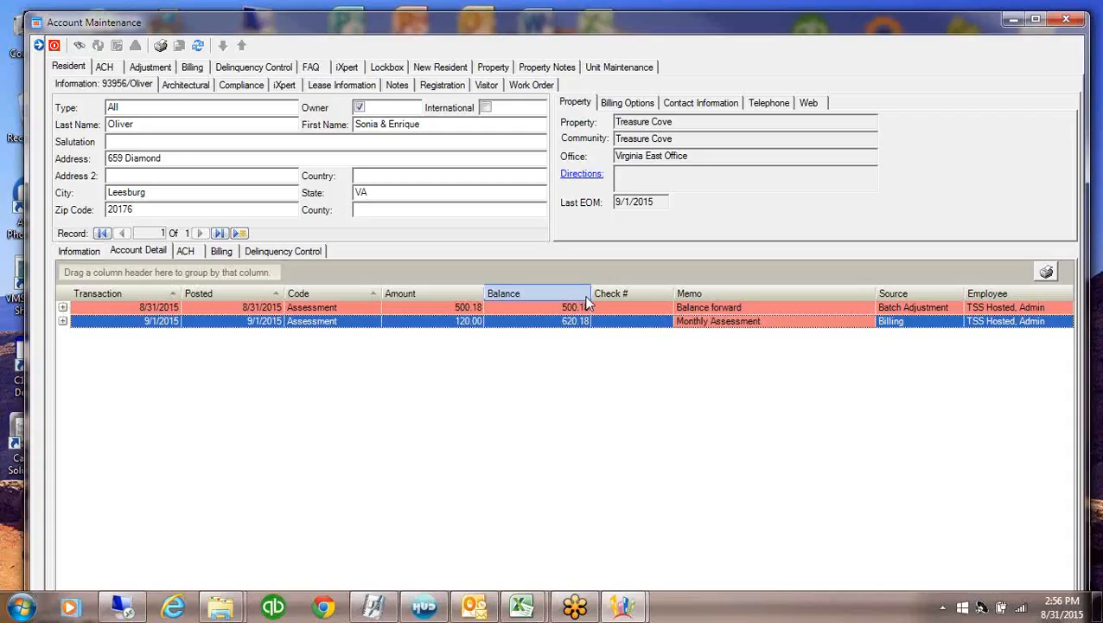
pyautogui.click(56, 46)
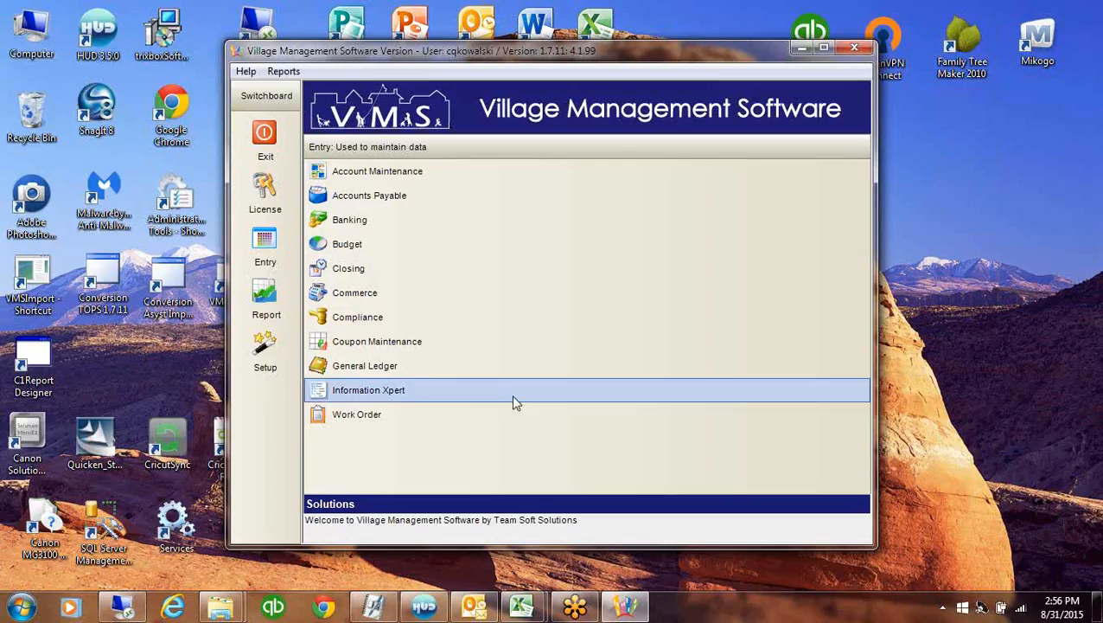
# Open the Report Generator limited to Treasure Cove
pyautogui.click(264, 294)
pyautogui.click(352, 294)
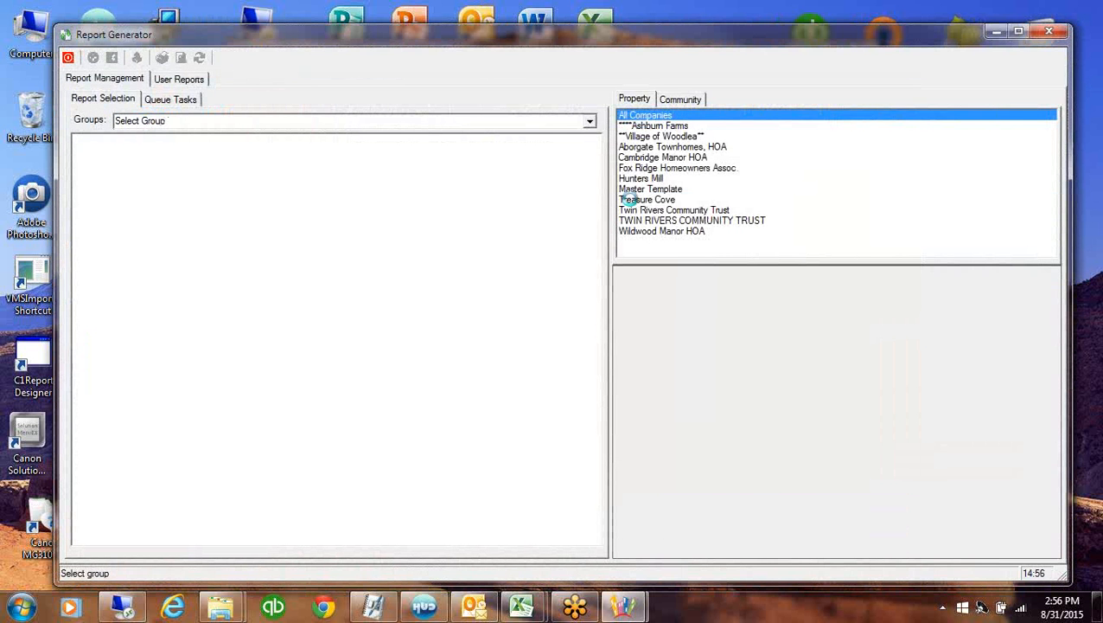
pyautogui.click(632, 200)
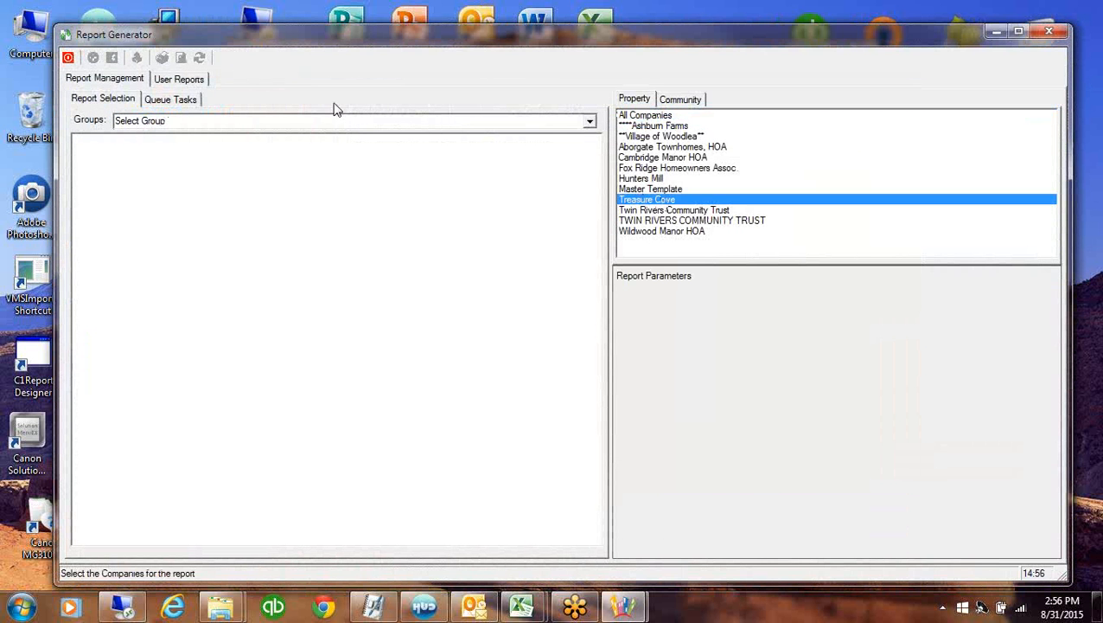
# Load the Coupon/Statements report group, dismiss both error messages, and close the generator
pyautogui.click(588, 123)
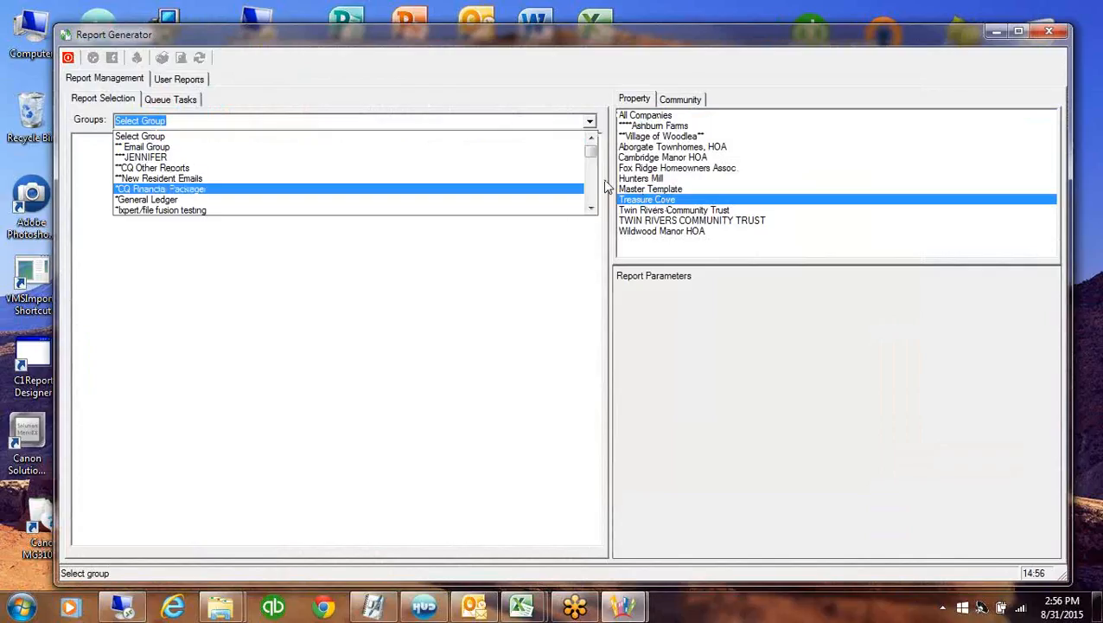
pyautogui.scroll(-5, 591, 201)
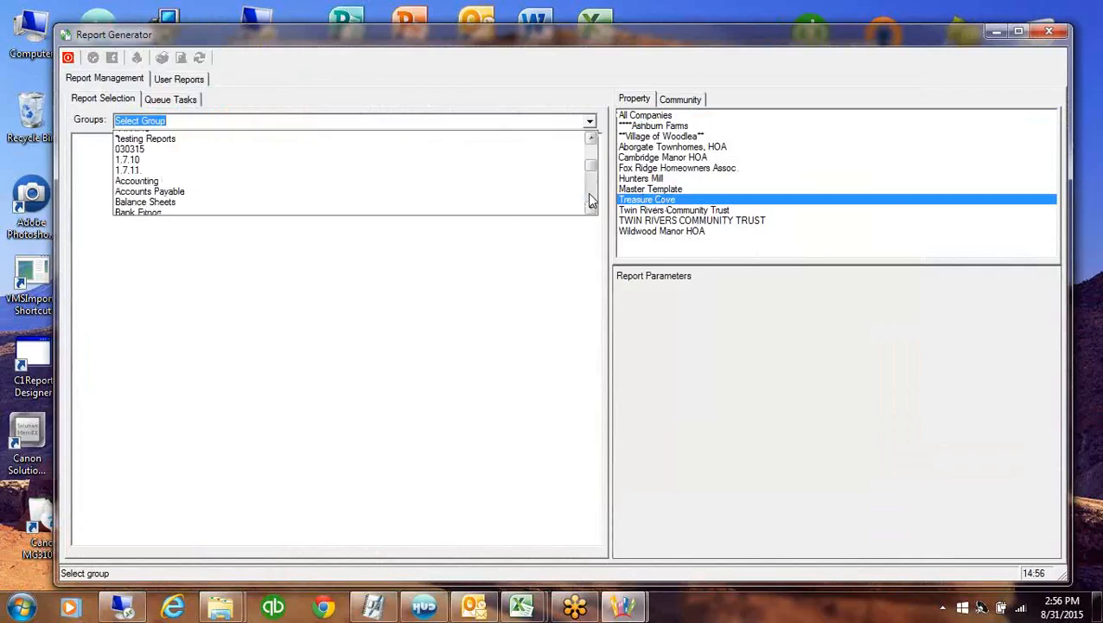
pyautogui.scroll(-3, 590, 201)
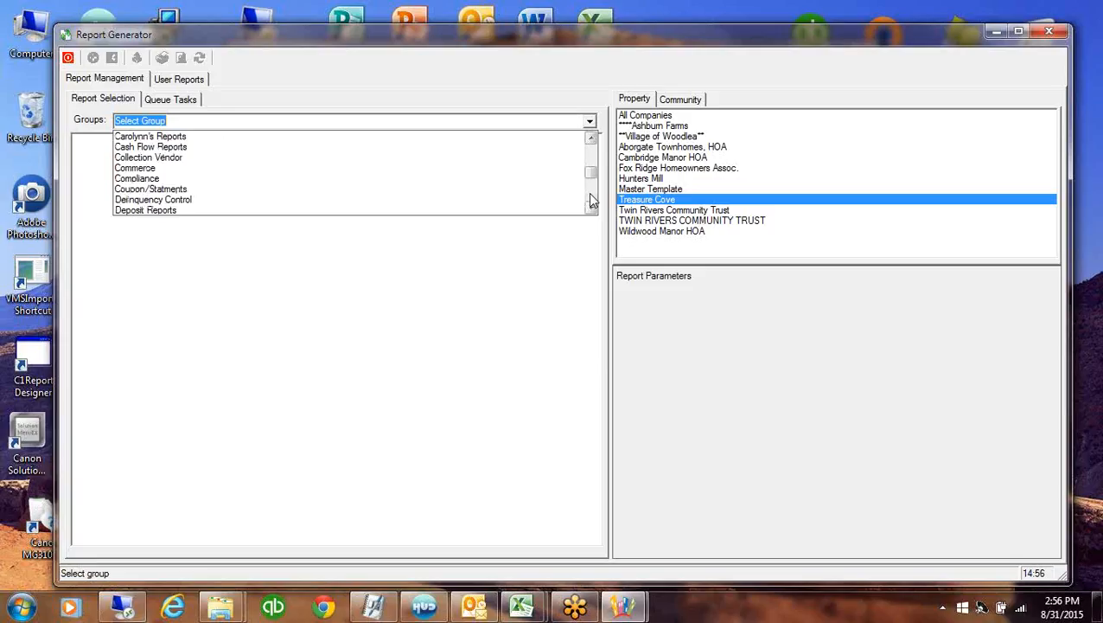
pyautogui.click(194, 189)
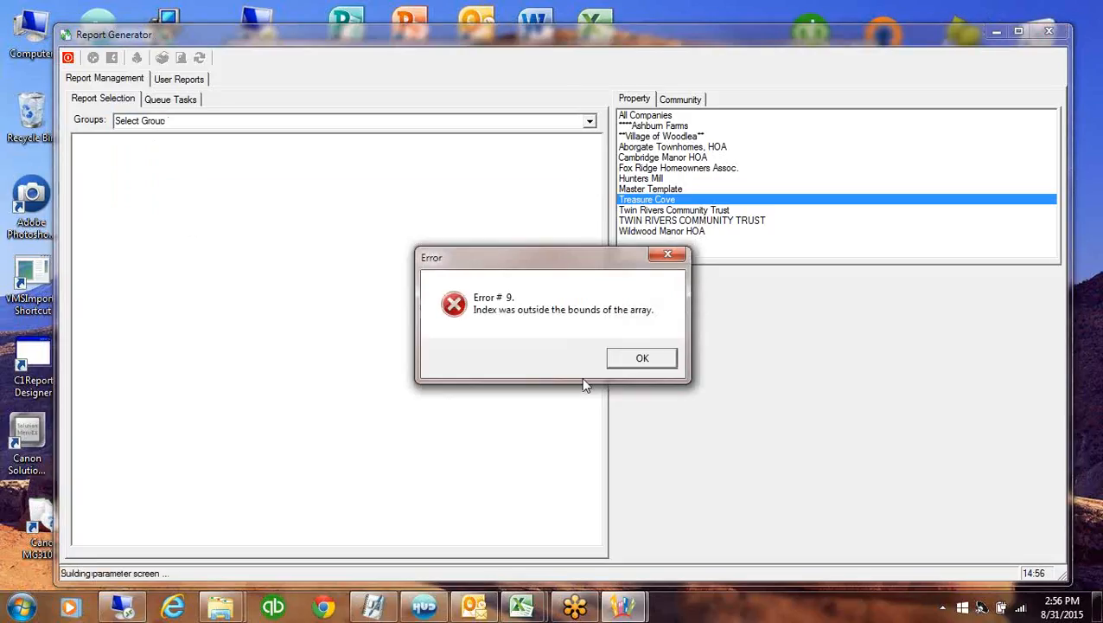
pyautogui.click(634, 359)
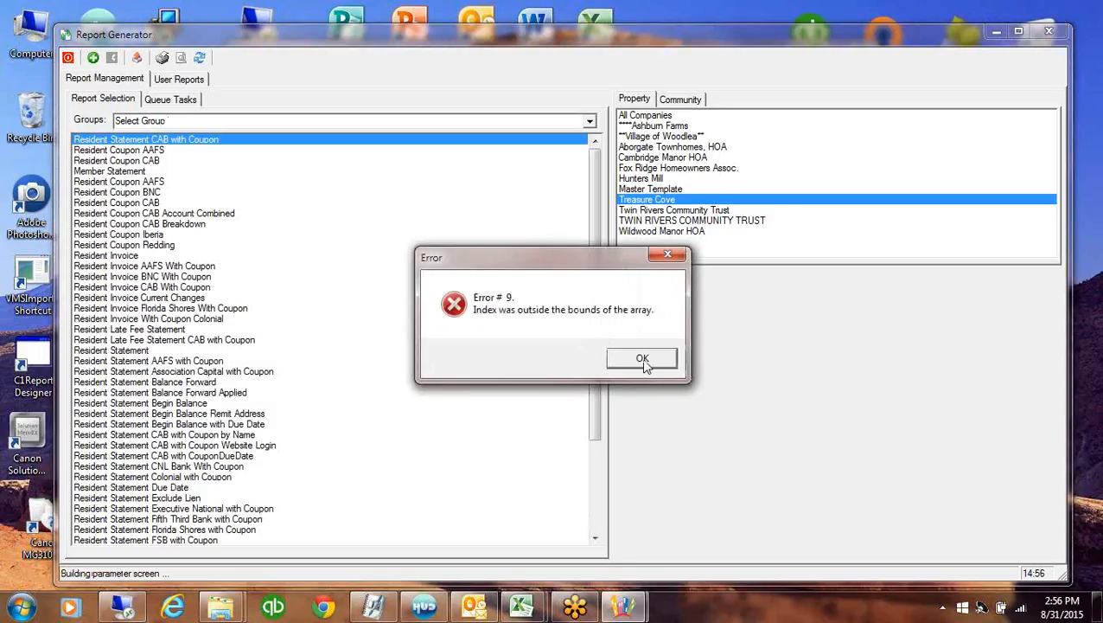
pyautogui.click(642, 363)
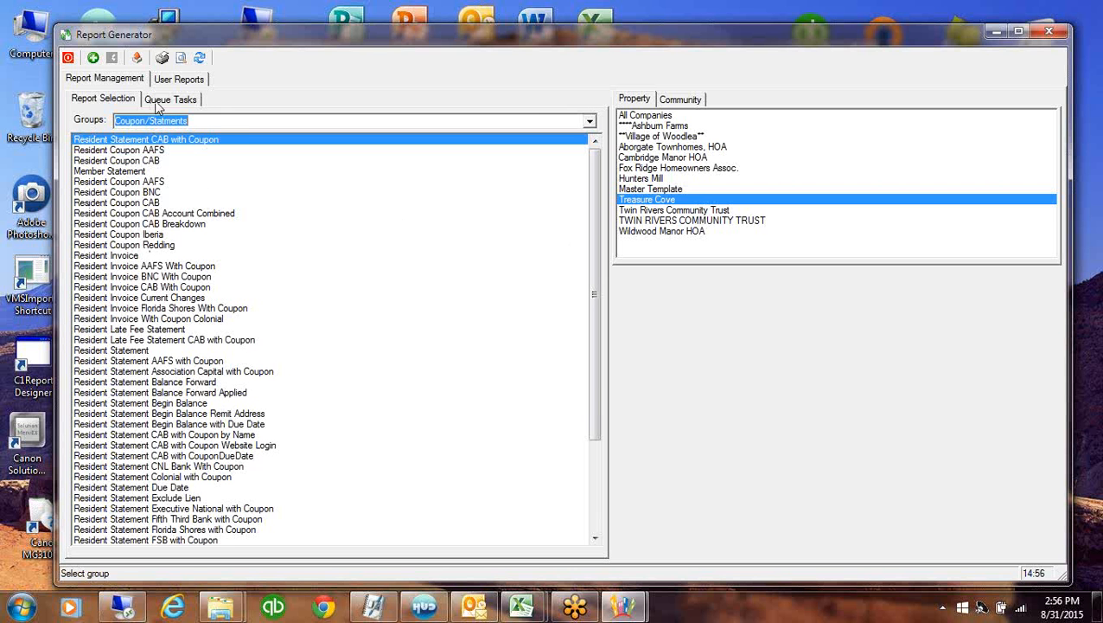
pyautogui.click(69, 59)
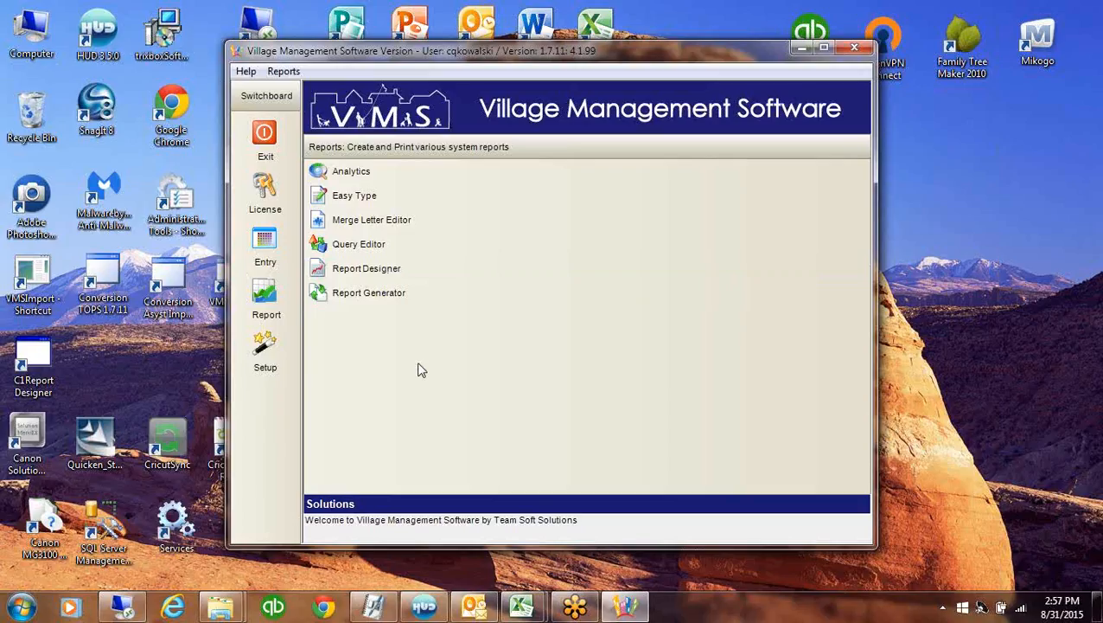
# Open Coupon Maintenance and uncheck Special Assessment so those accounts get no coupons
pyautogui.click(268, 246)
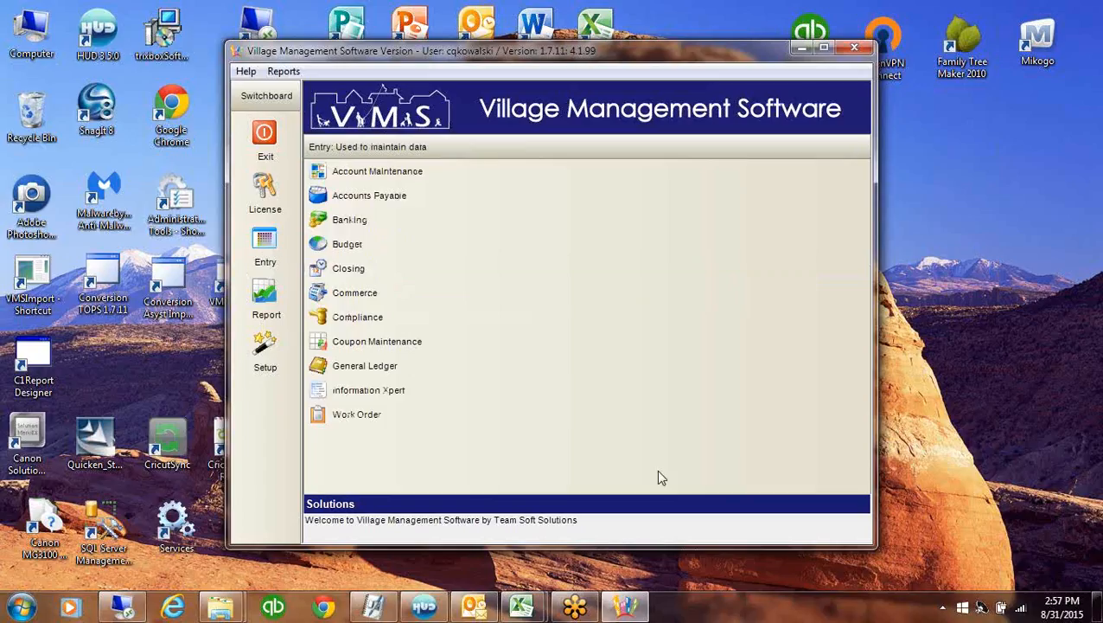
pyautogui.click(401, 344)
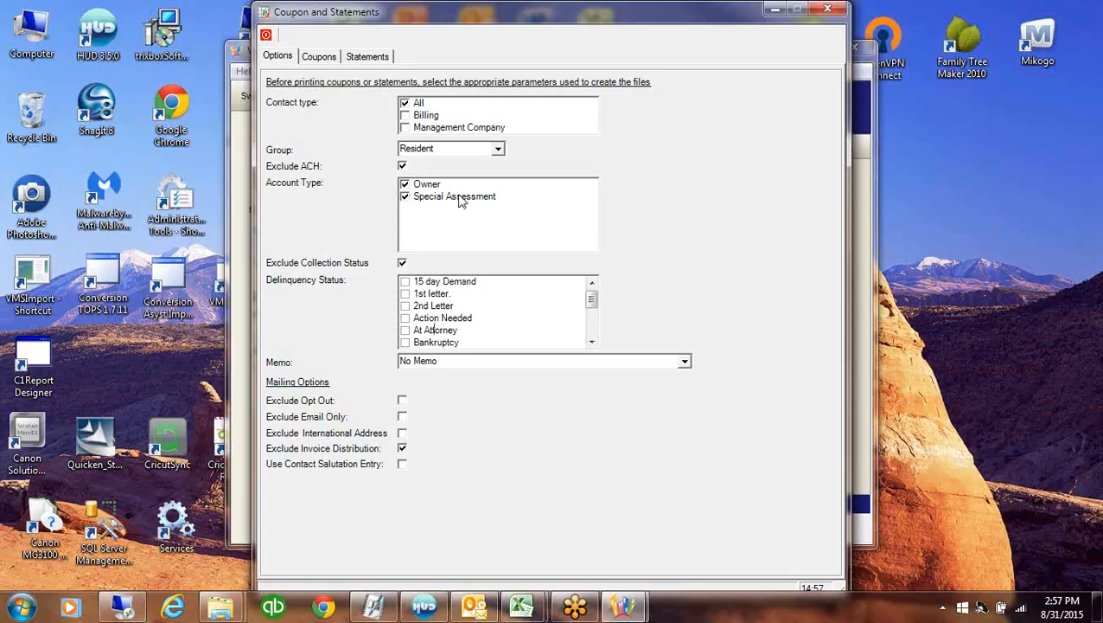
pyautogui.click(404, 197)
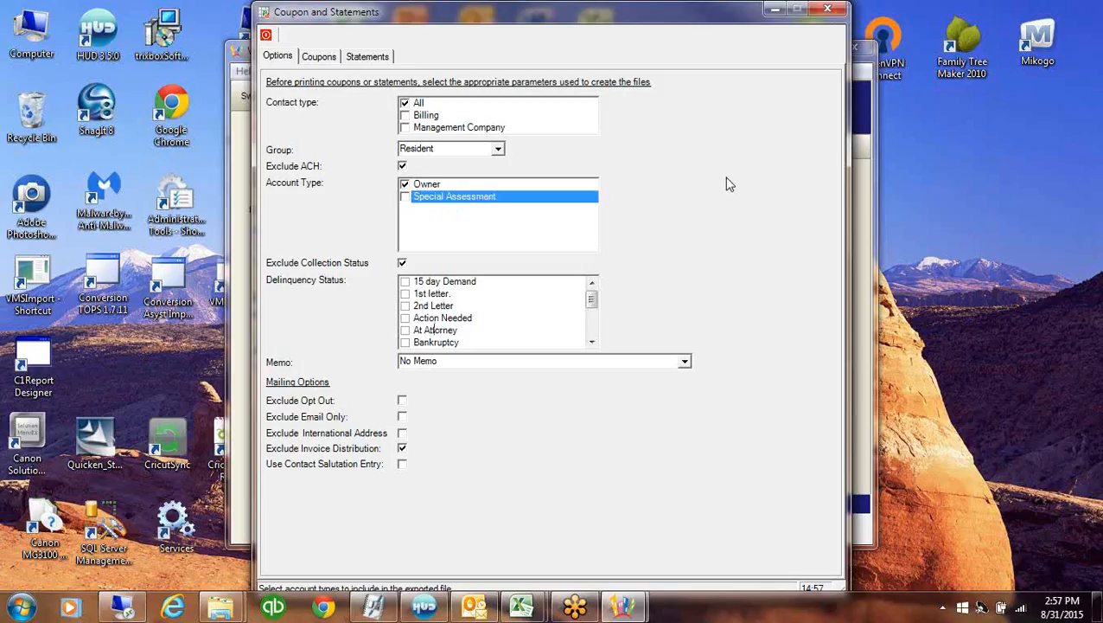
# Review the annual coupon batches and statement options, then close Coupon and Statements
pyautogui.click(319, 56)
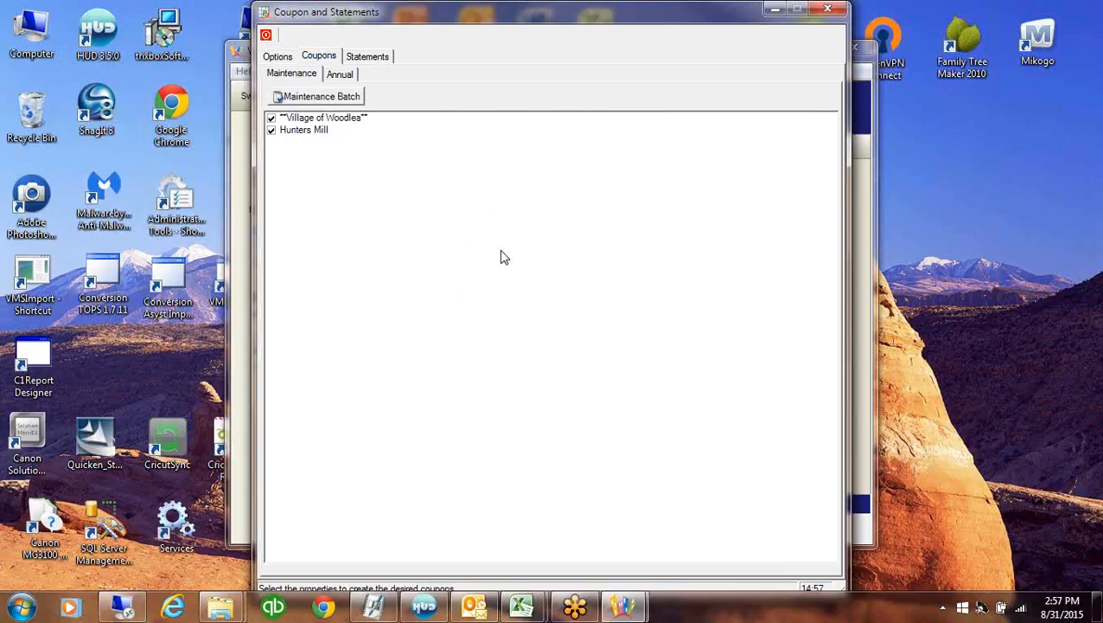
pyautogui.click(339, 73)
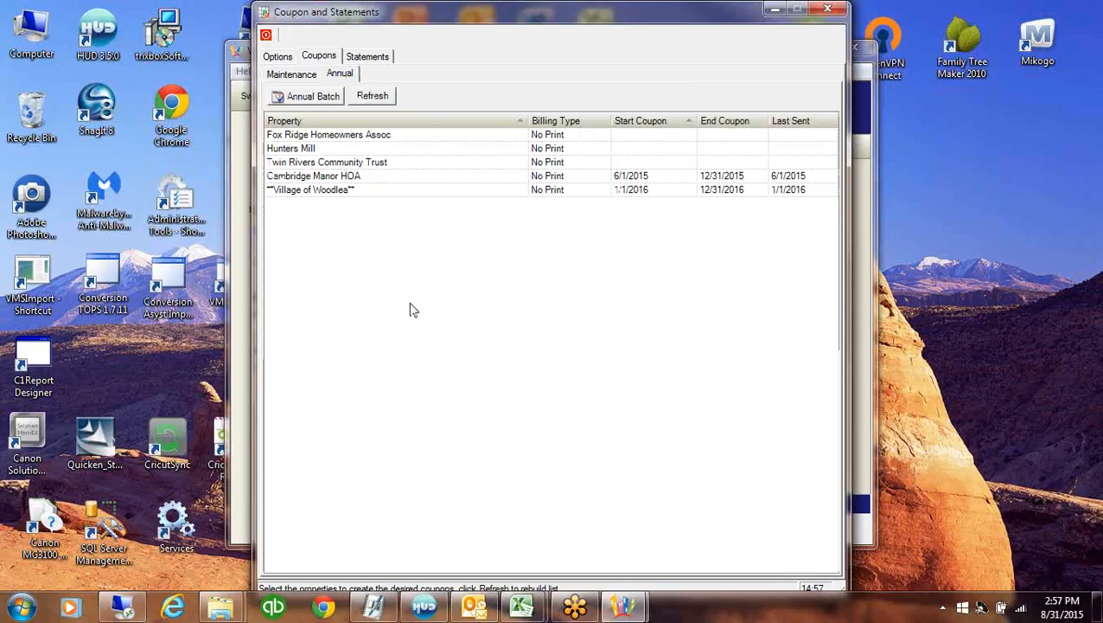
pyautogui.click(367, 55)
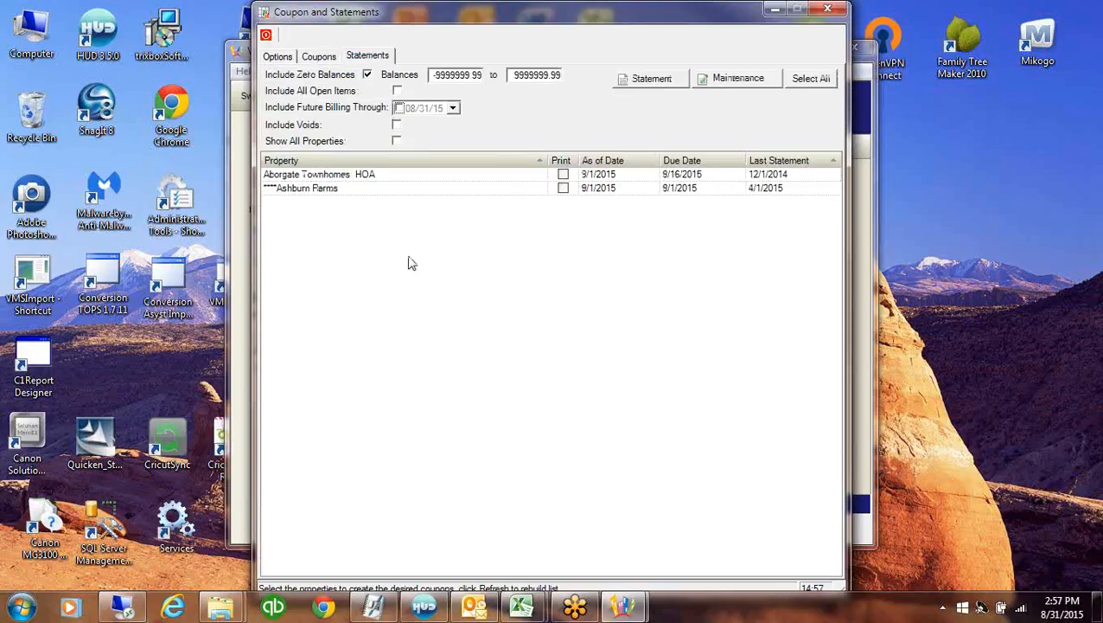
pyautogui.click(317, 56)
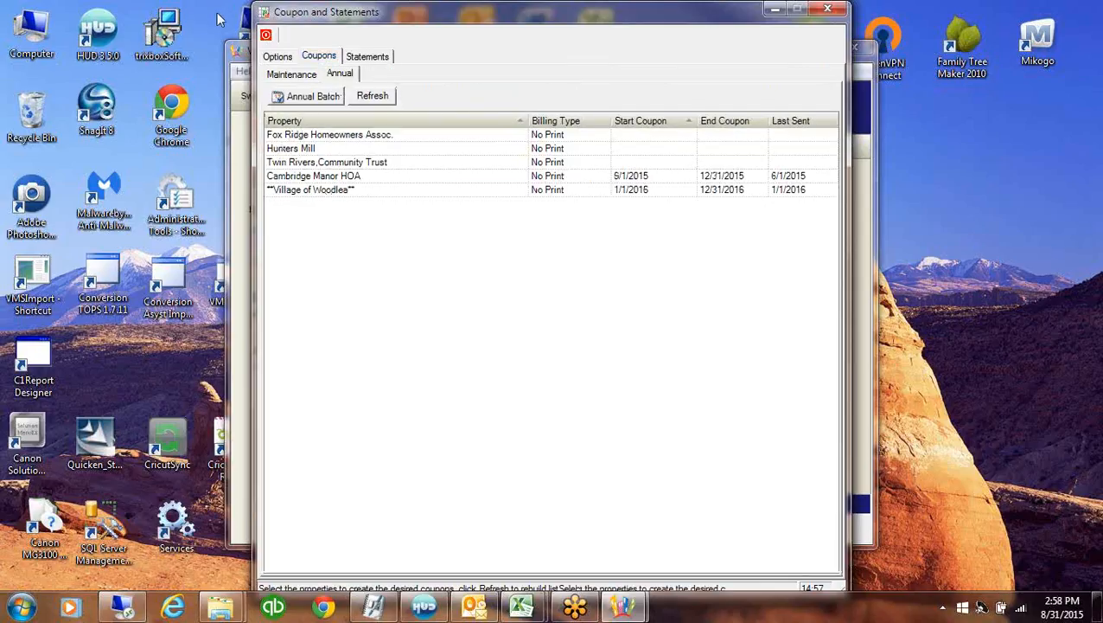
pyautogui.click(265, 36)
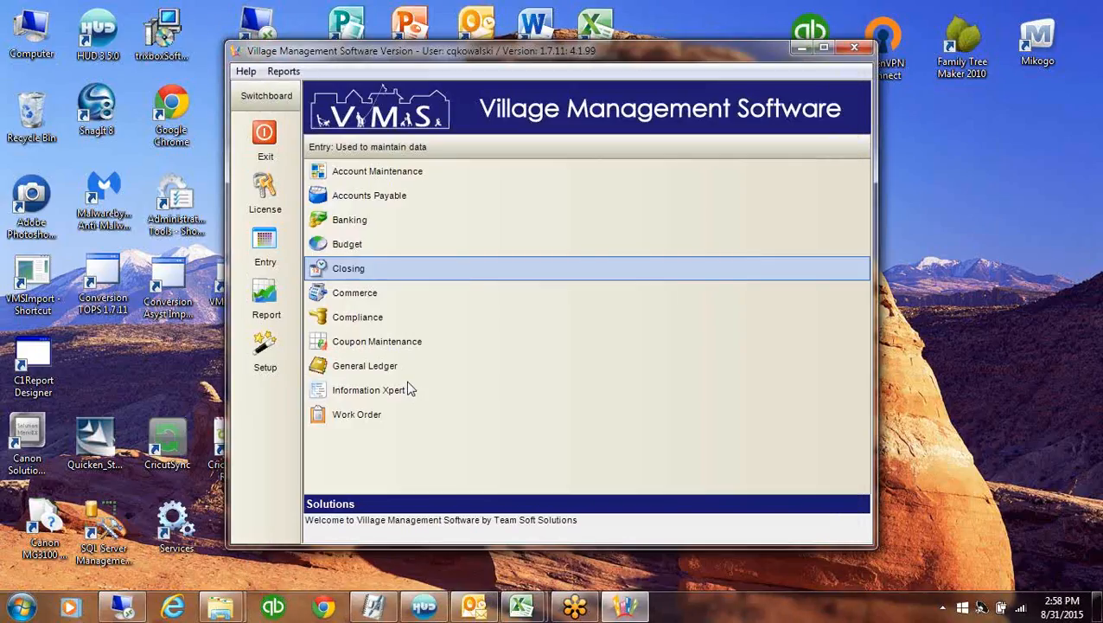
# Load Treasure Cove in Property Setup and review its HOA community lockbox/ACH setting
pyautogui.click(266, 342)
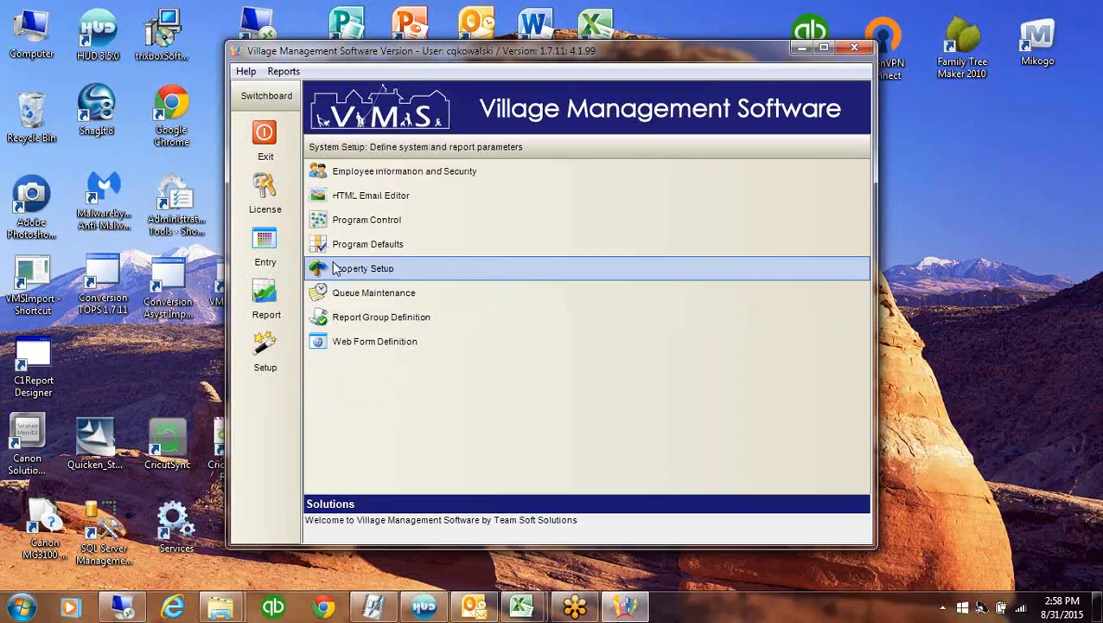
pyautogui.click(480, 264)
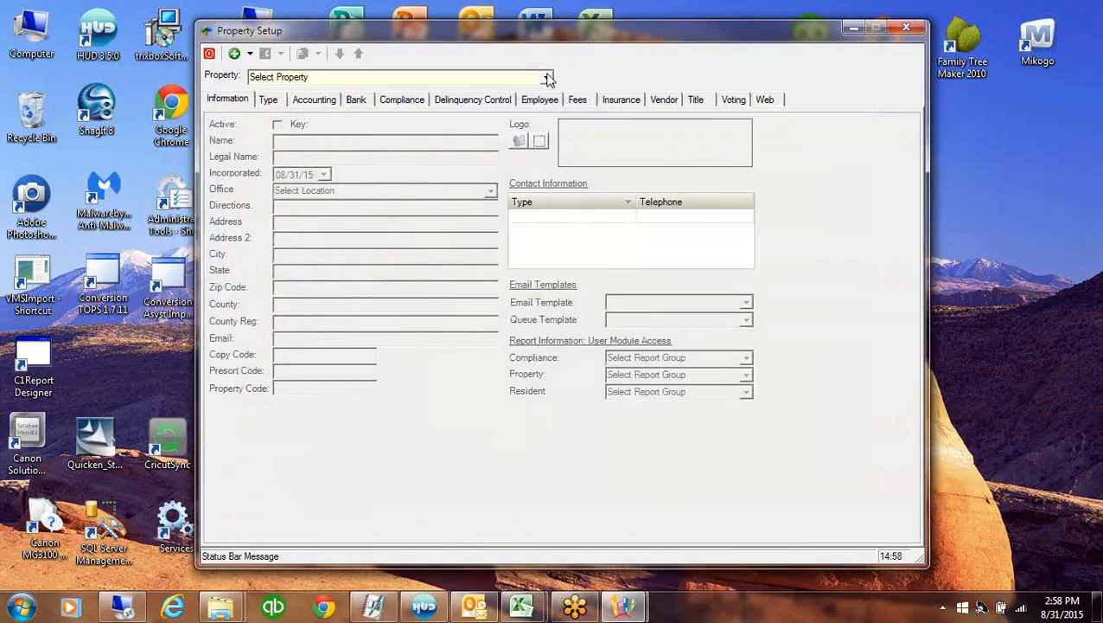
pyautogui.click(547, 77)
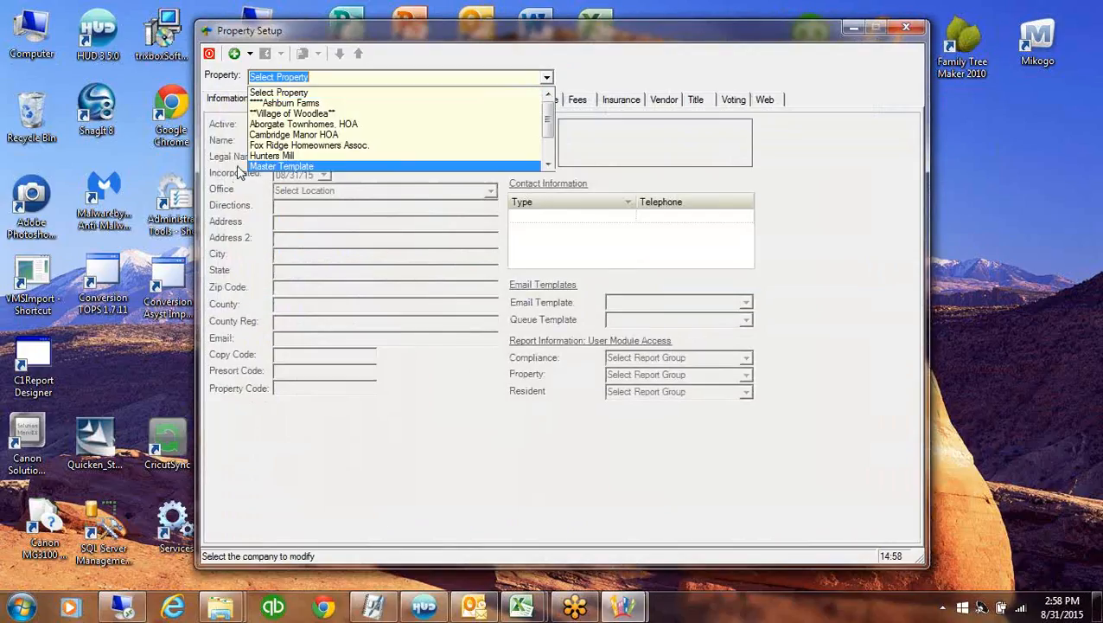
pyautogui.click(549, 159)
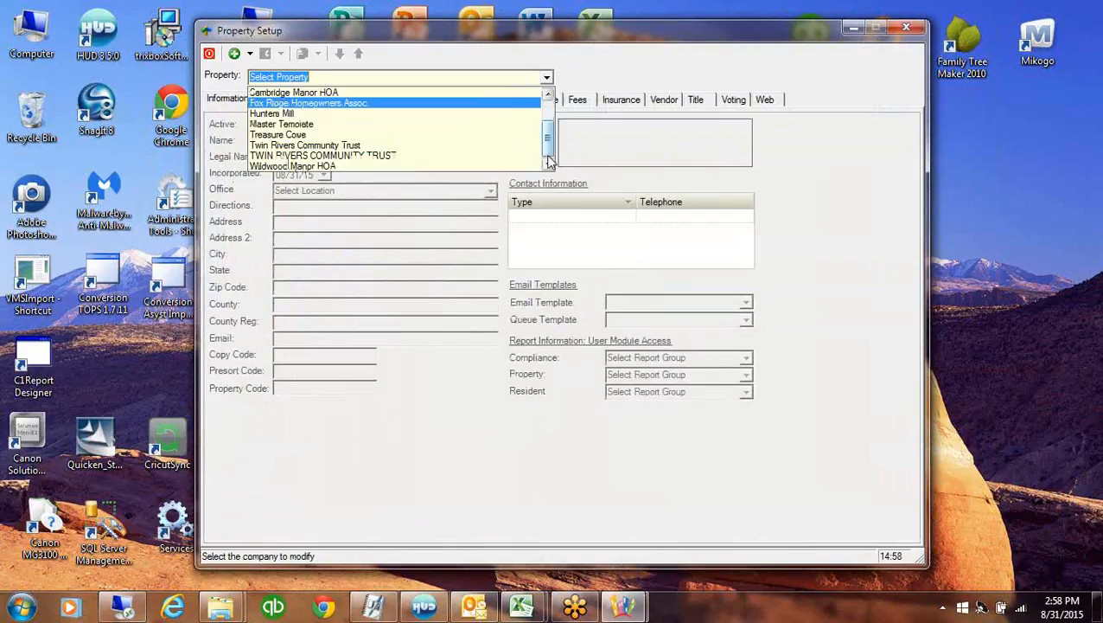
pyautogui.click(281, 132)
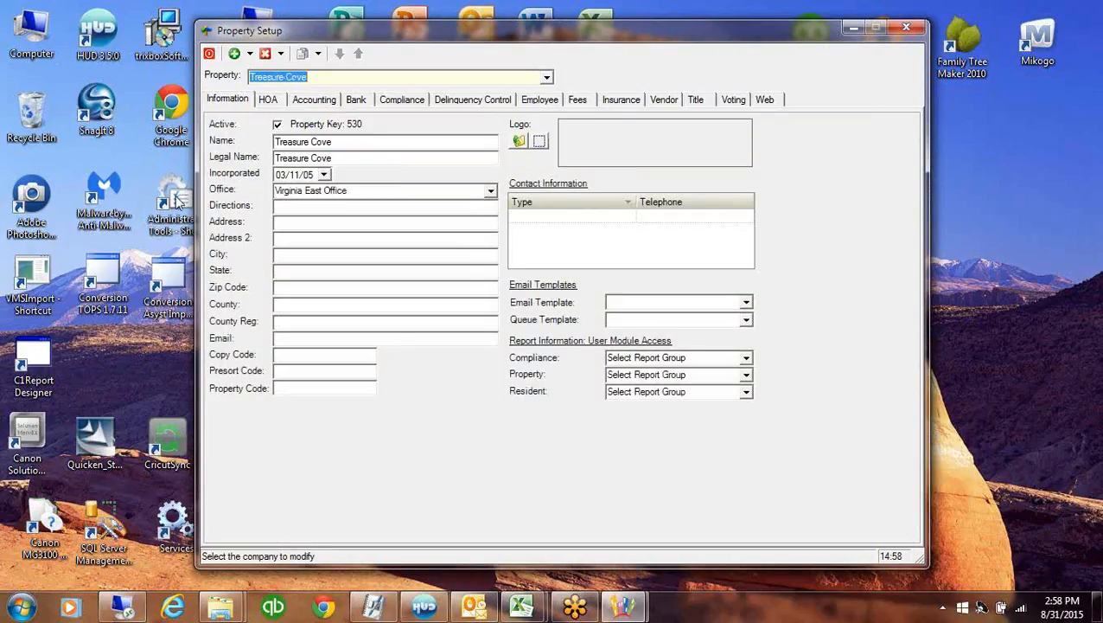
pyautogui.click(269, 101)
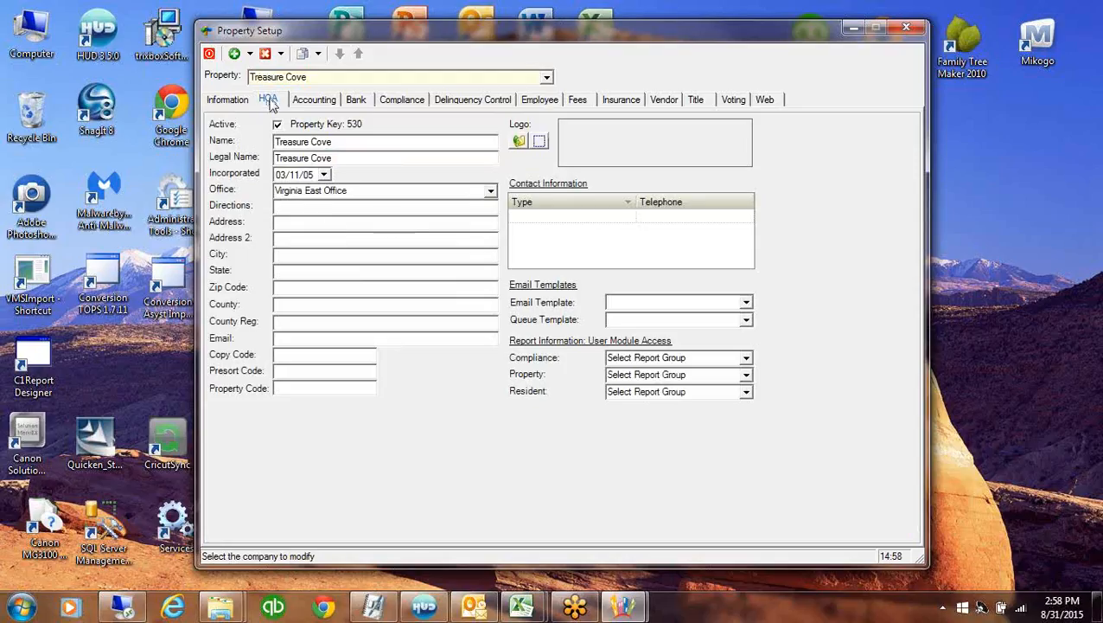
pyautogui.click(275, 120)
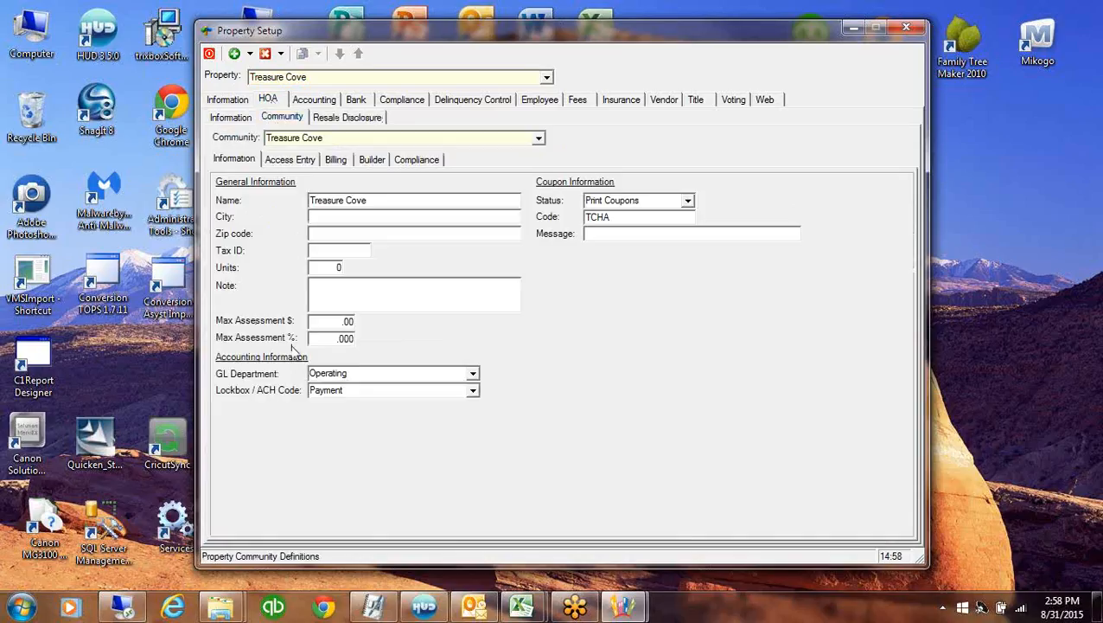
pyautogui.click(375, 390)
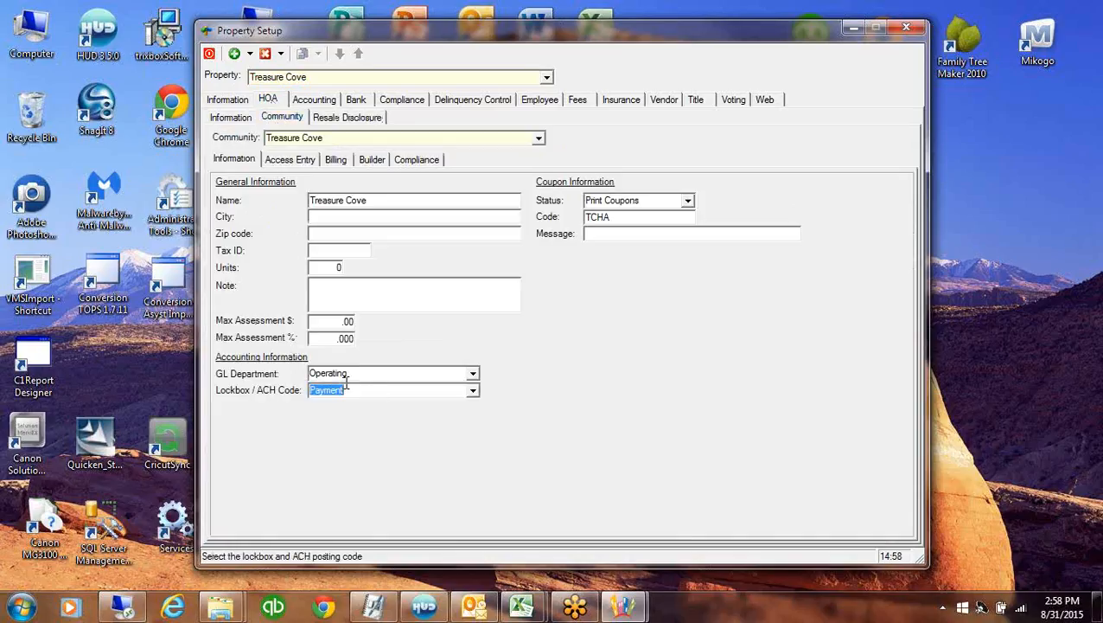
# Review Treasure Cove's receivable posting codes and the 10000 operating account in the chart of accounts
pyautogui.click(316, 100)
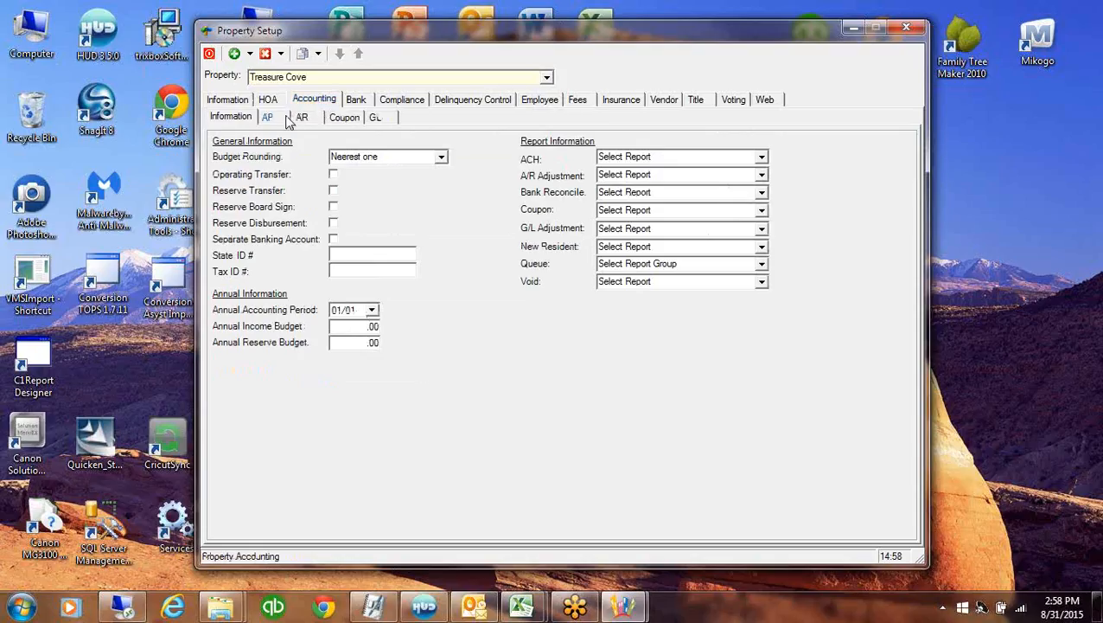
pyautogui.click(303, 118)
pyautogui.click(293, 134)
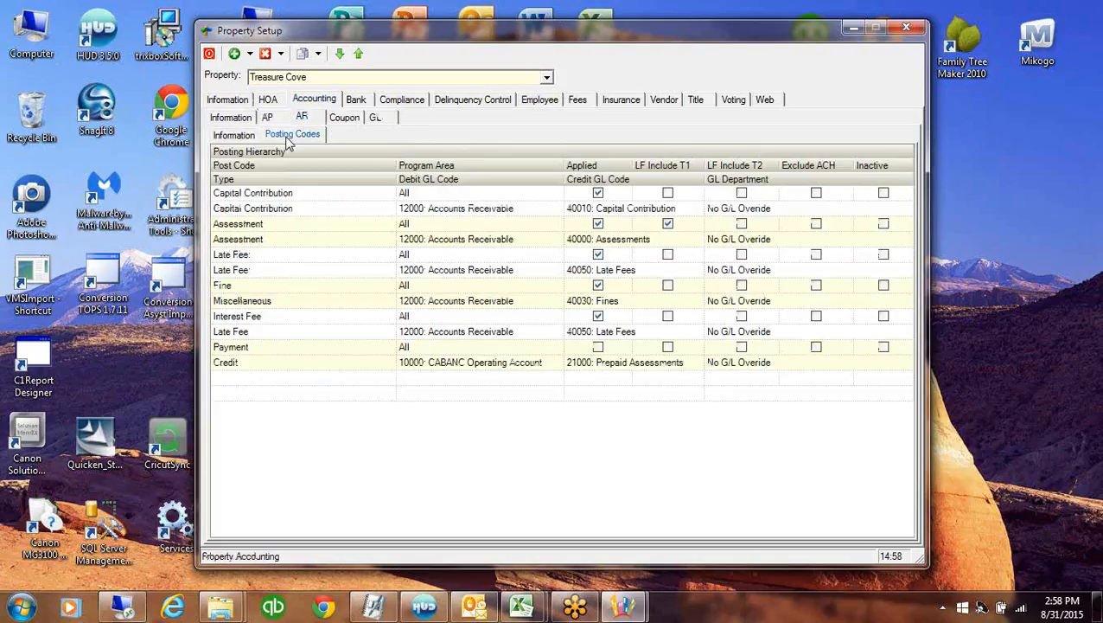
pyautogui.click(476, 367)
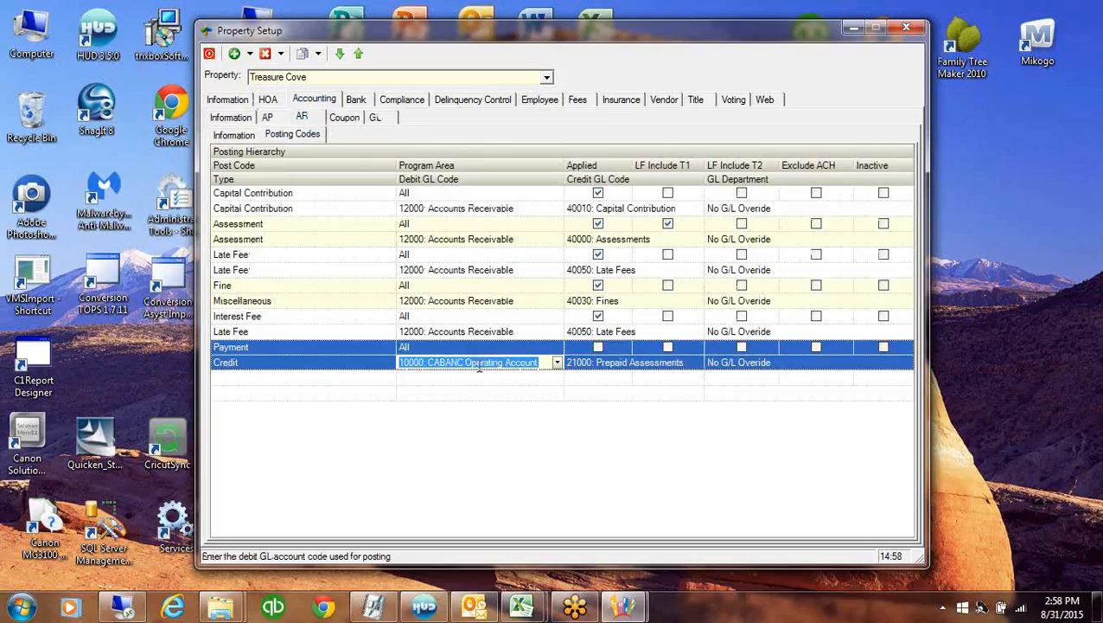
pyautogui.click(375, 117)
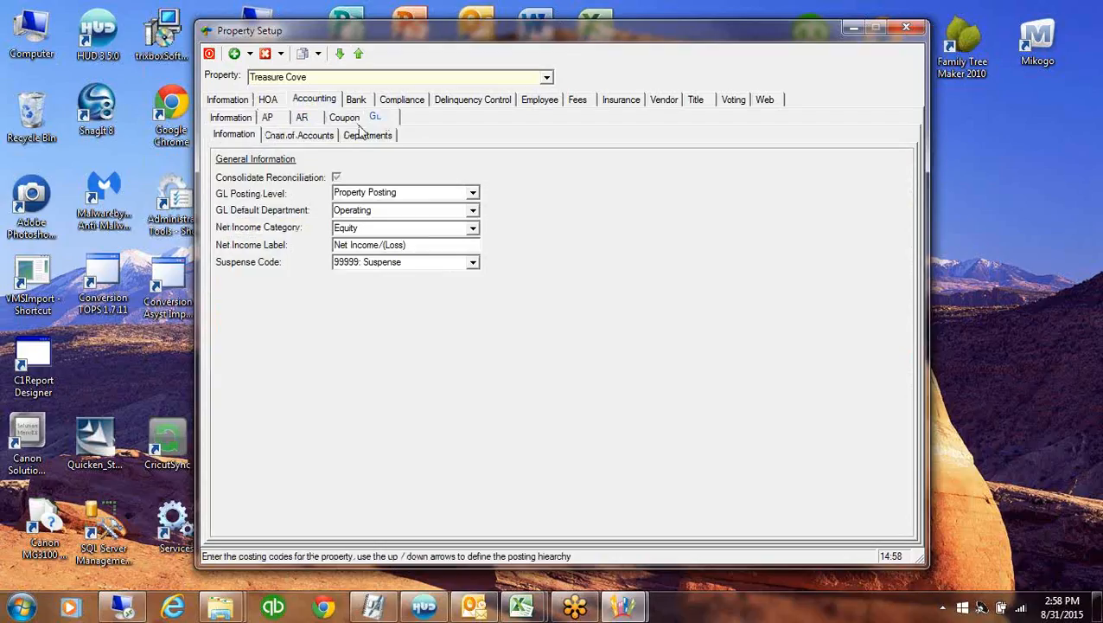
pyautogui.click(299, 135)
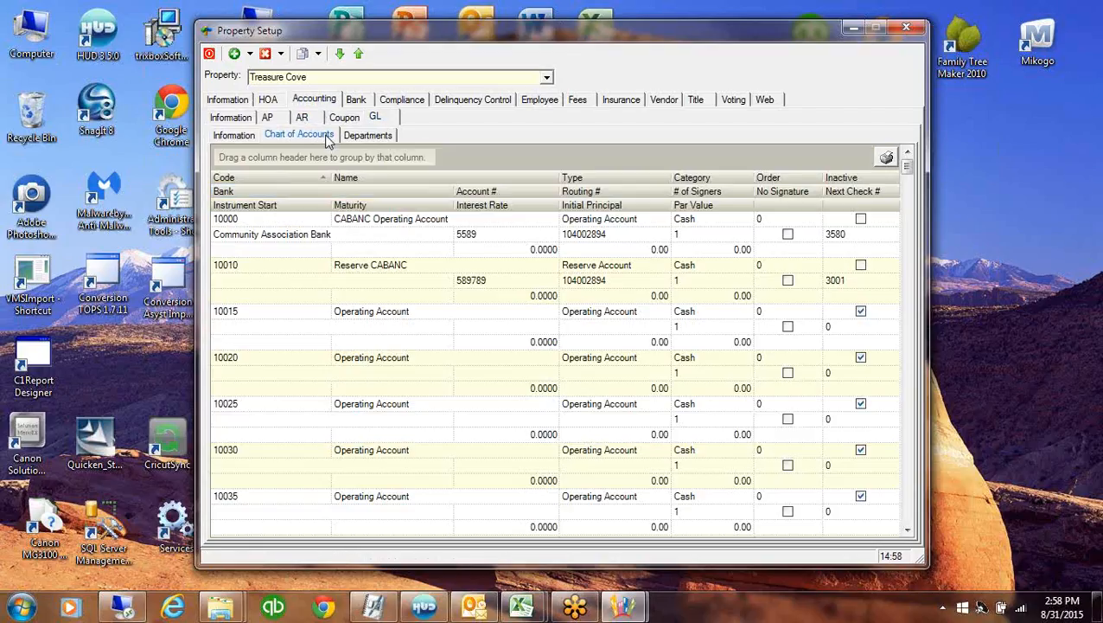
pyautogui.click(509, 240)
pyautogui.click(626, 234)
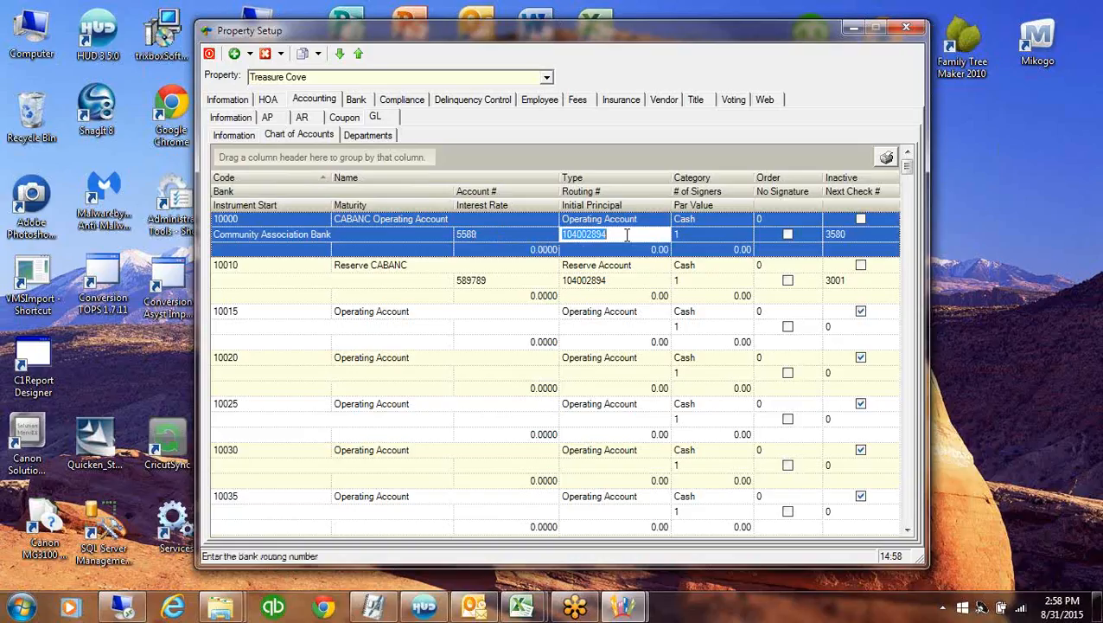
pyautogui.click(237, 219)
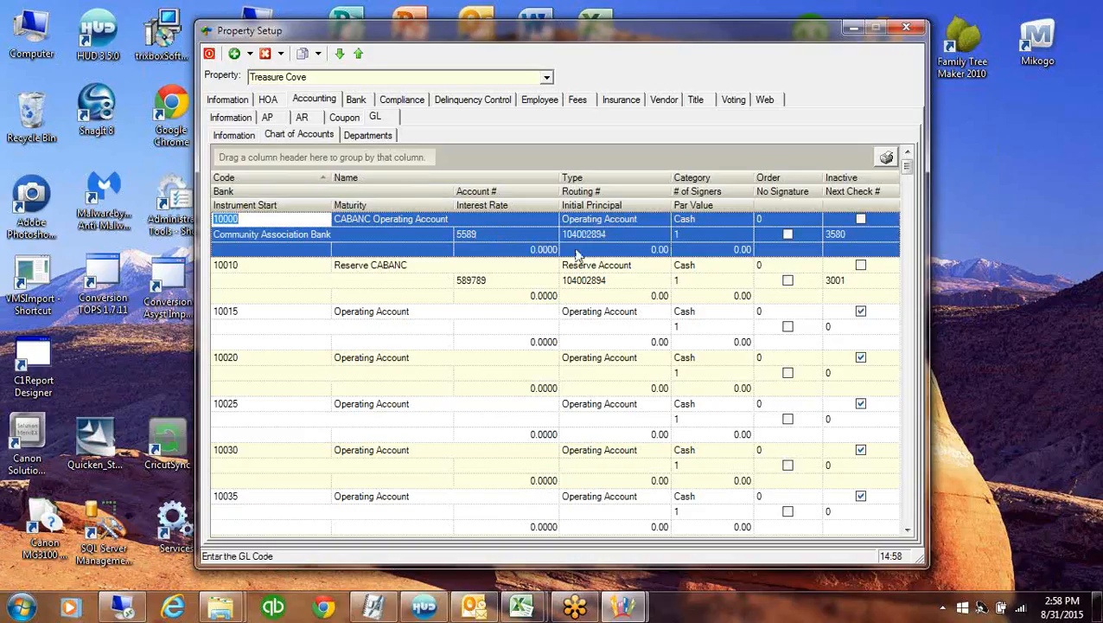
# Check the community billing setup, then bring up Treasure Cove's Coupon settings showing Southdata
pyautogui.click(267, 99)
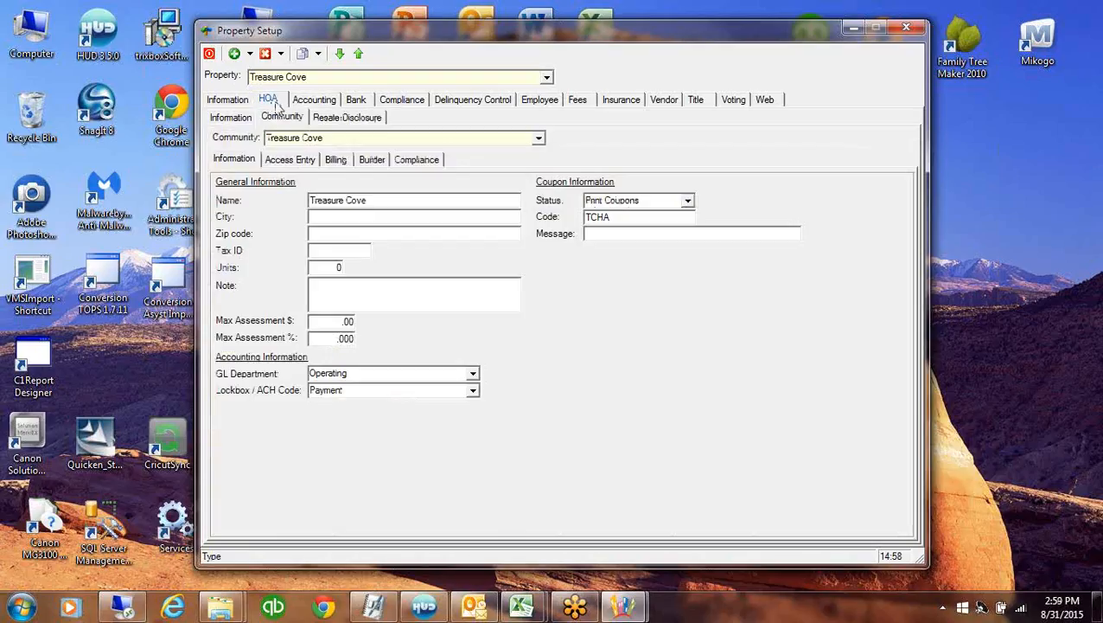
pyautogui.click(335, 159)
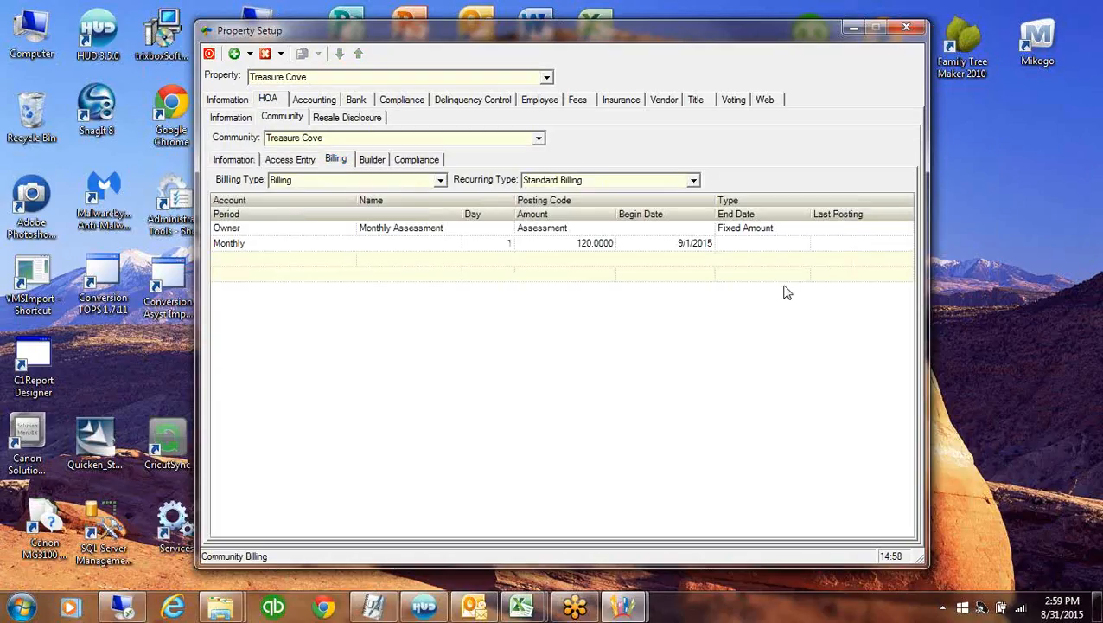
pyautogui.click(315, 101)
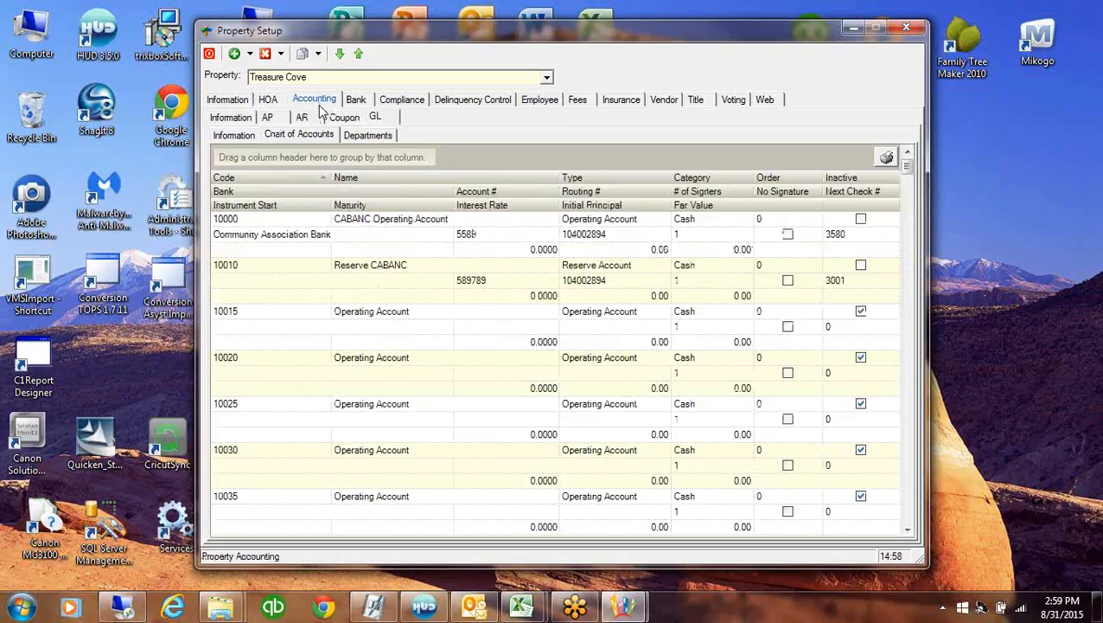
pyautogui.click(343, 117)
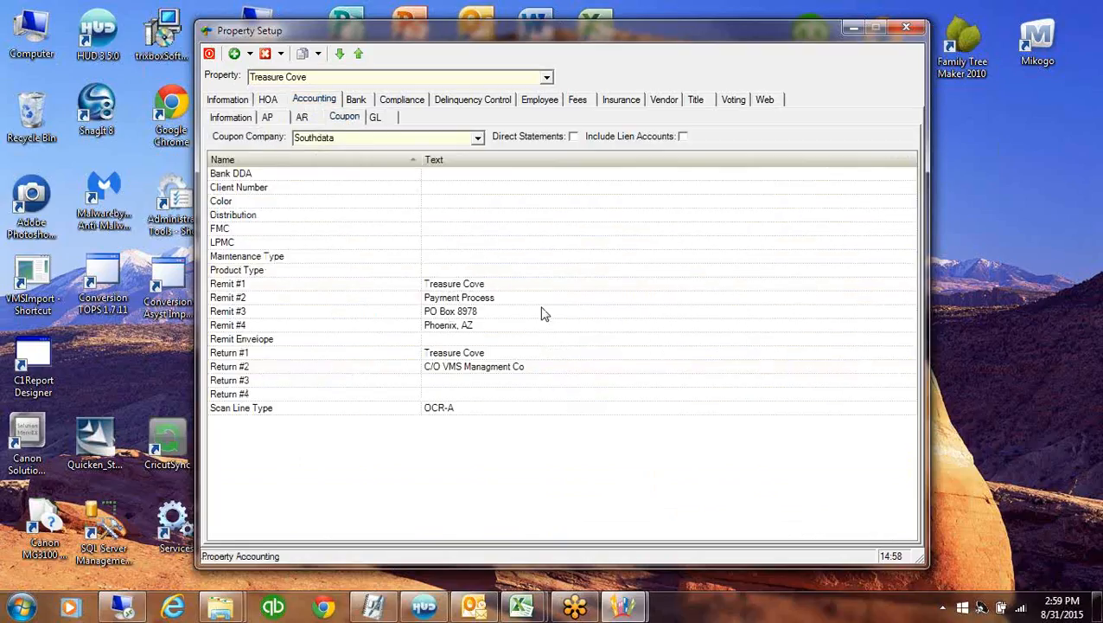
# Set Product Type to Coupons and Maintenance Type to Export
pyautogui.click(441, 272)
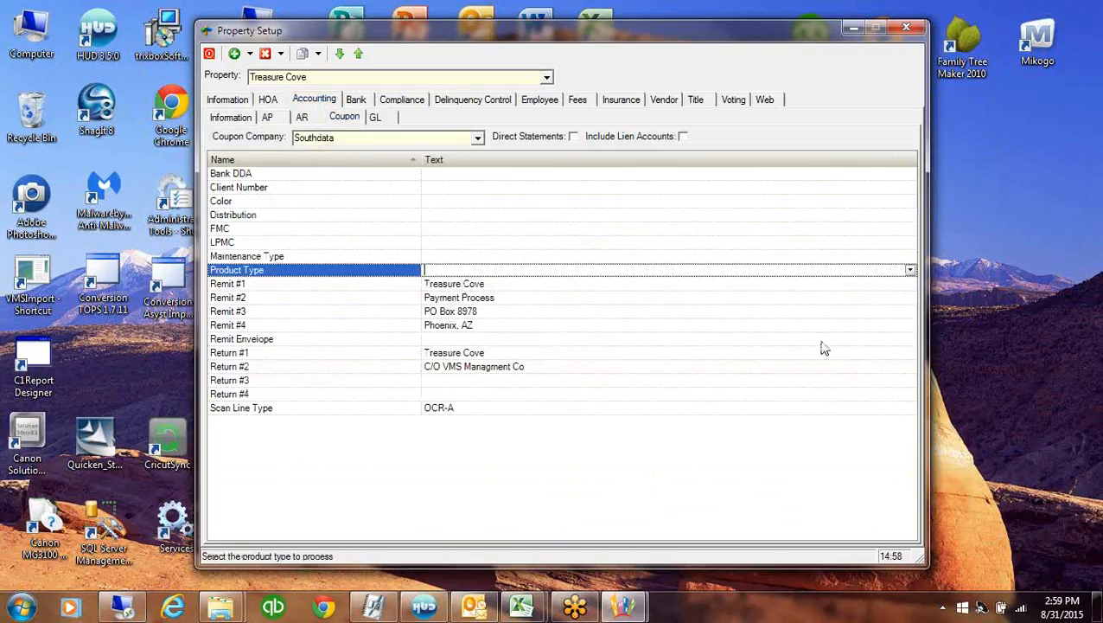
pyautogui.click(910, 271)
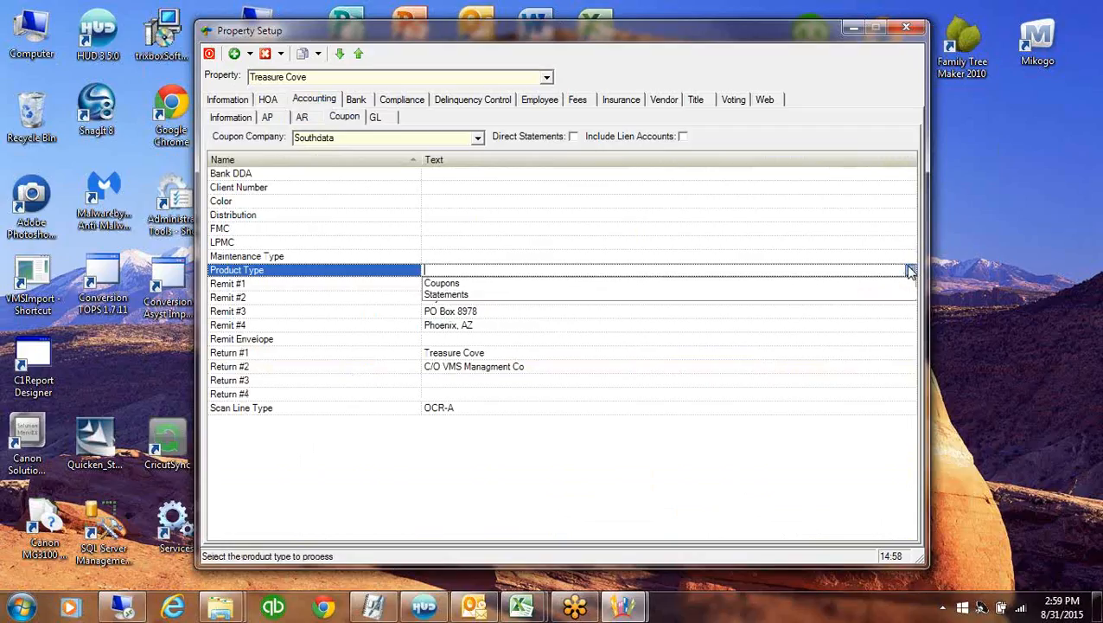
pyautogui.click(444, 283)
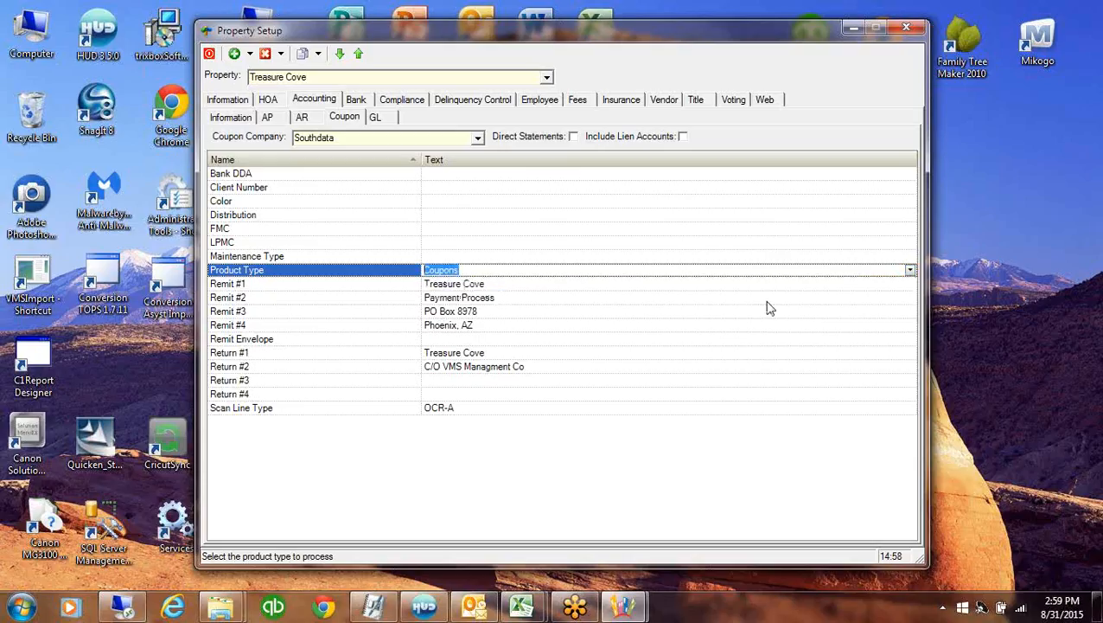
pyautogui.click(514, 259)
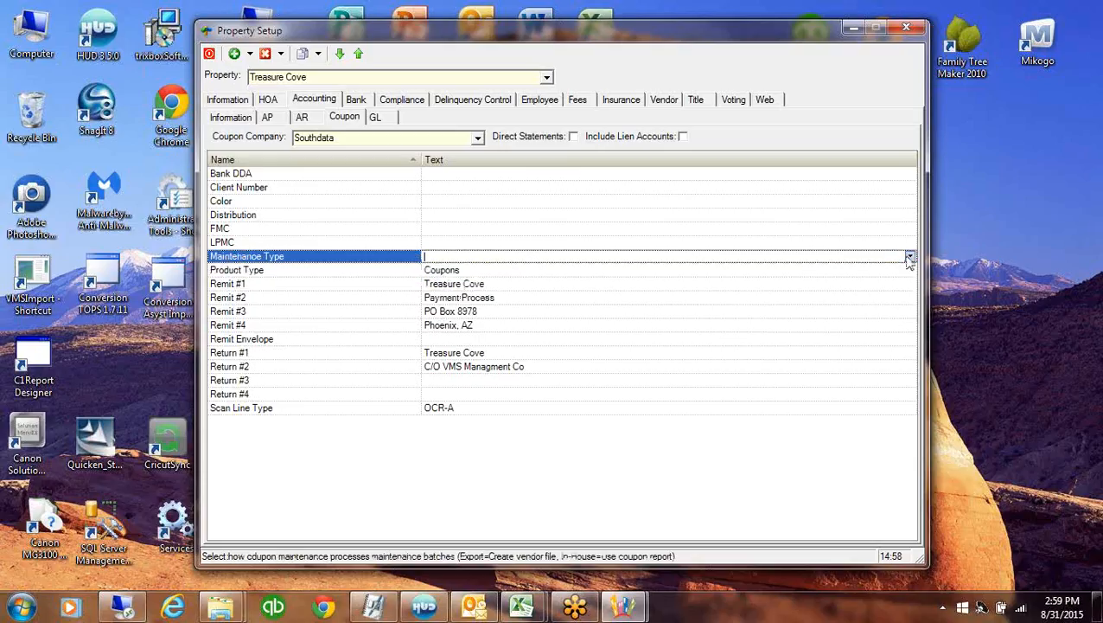
pyautogui.click(911, 257)
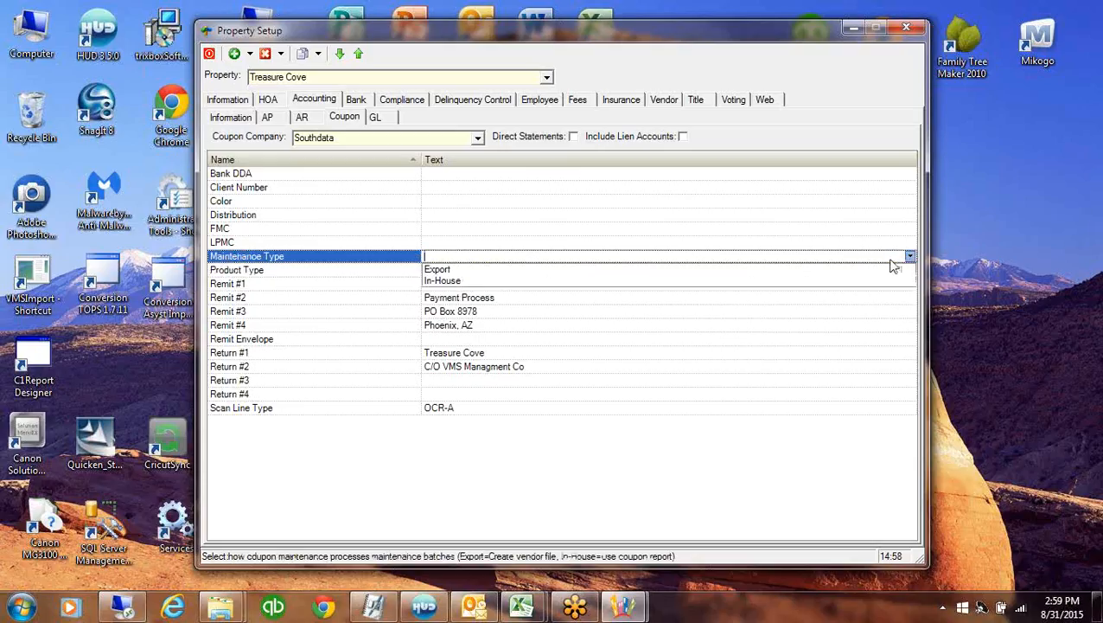
pyautogui.click(442, 270)
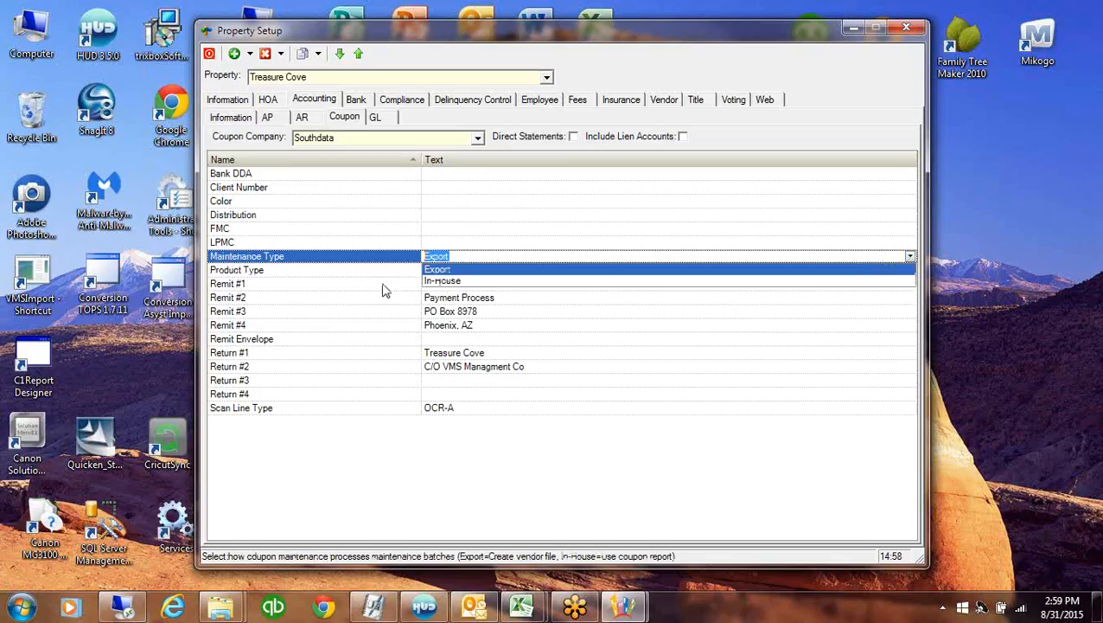
# Review the remaining coupon rows: Bank DDA, Client Number, Color, Distribution, FMC, LPMC
pyautogui.click(297, 190)
pyautogui.click(298, 216)
pyautogui.click(300, 242)
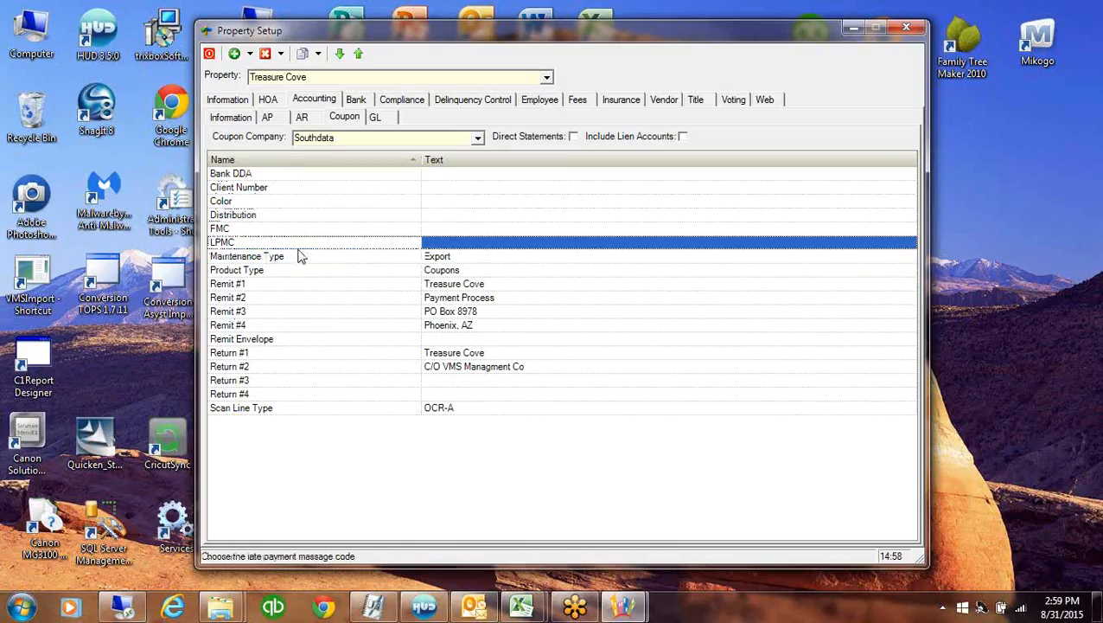
pyautogui.click(300, 176)
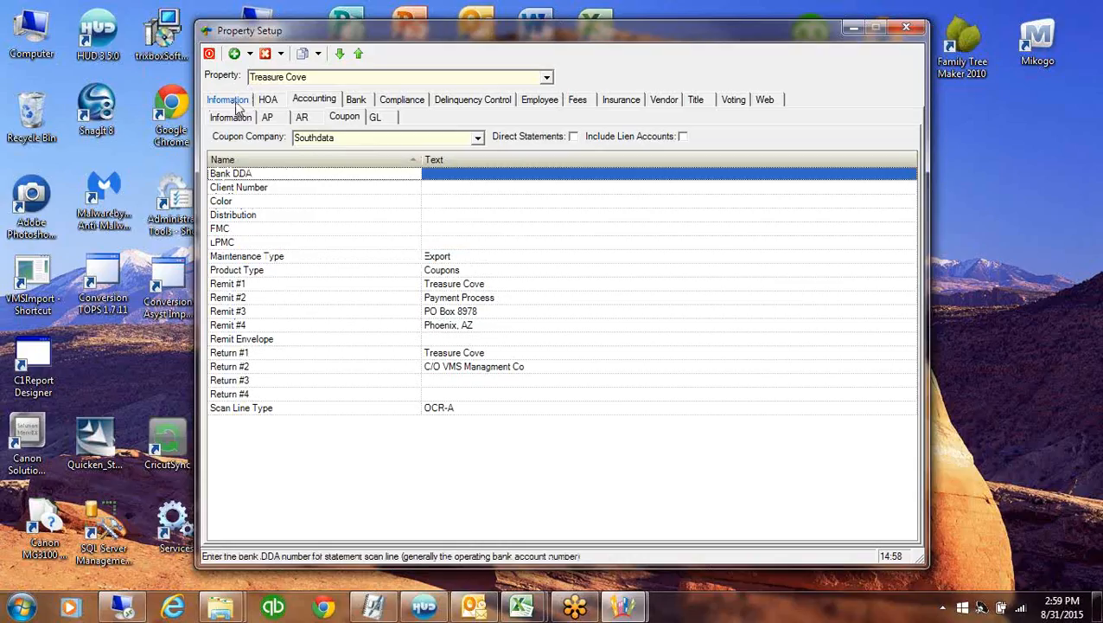
pyautogui.click(278, 192)
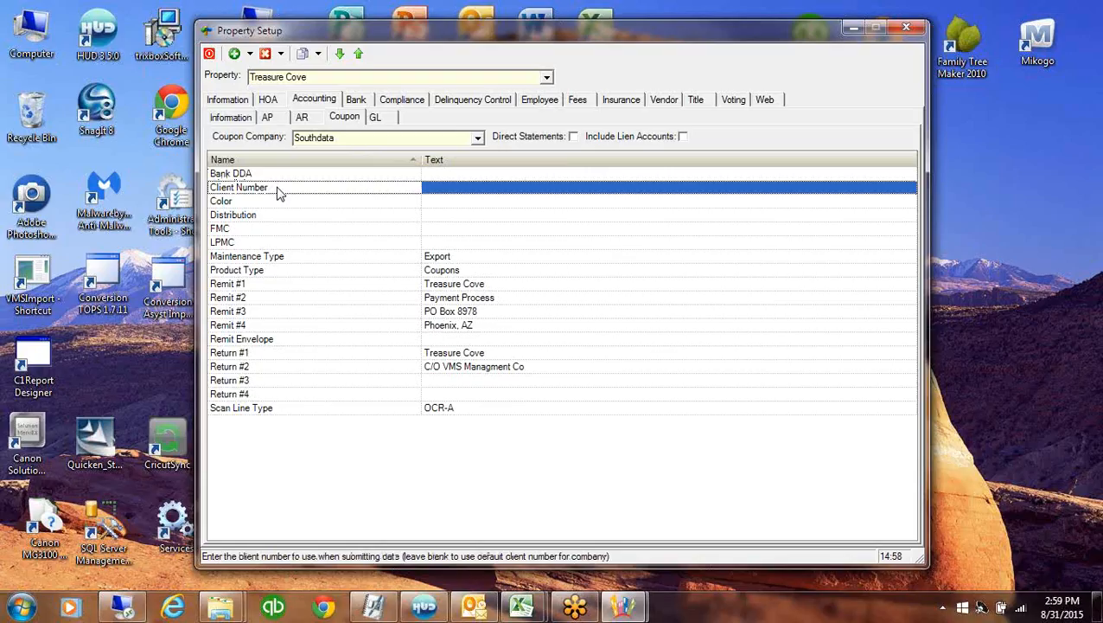
pyautogui.click(273, 204)
pyautogui.click(271, 216)
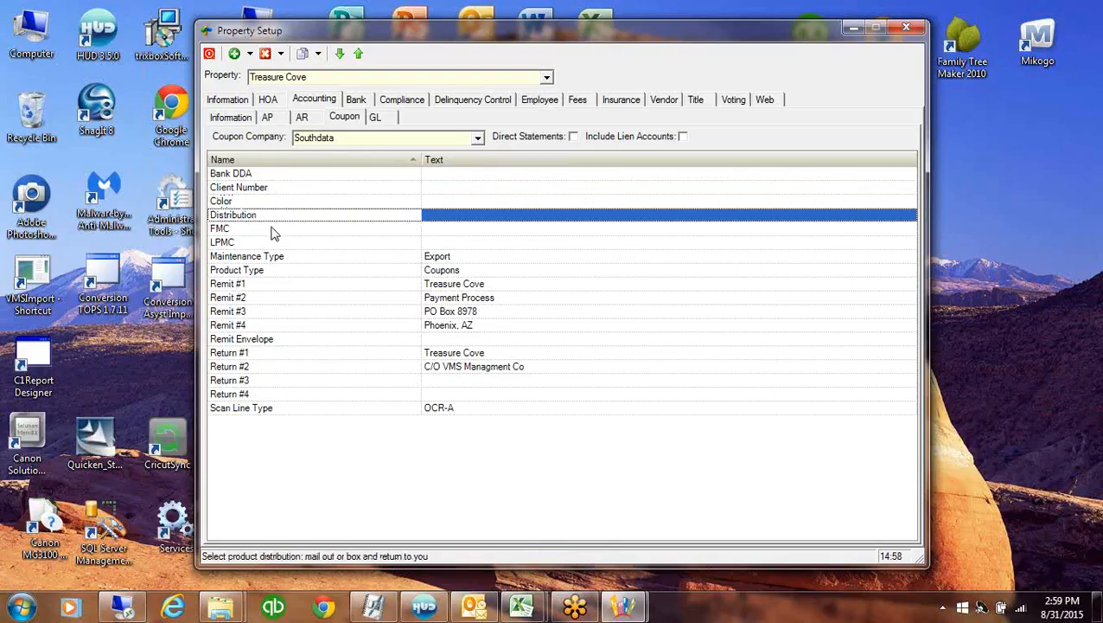
pyautogui.click(273, 230)
pyautogui.click(275, 243)
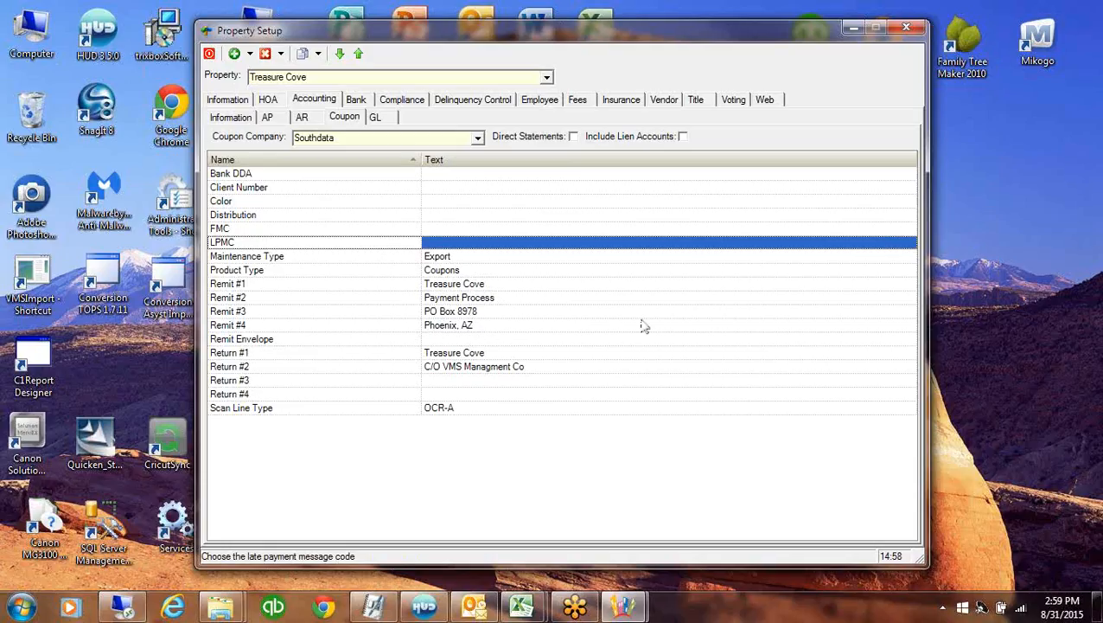
pyautogui.click(594, 275)
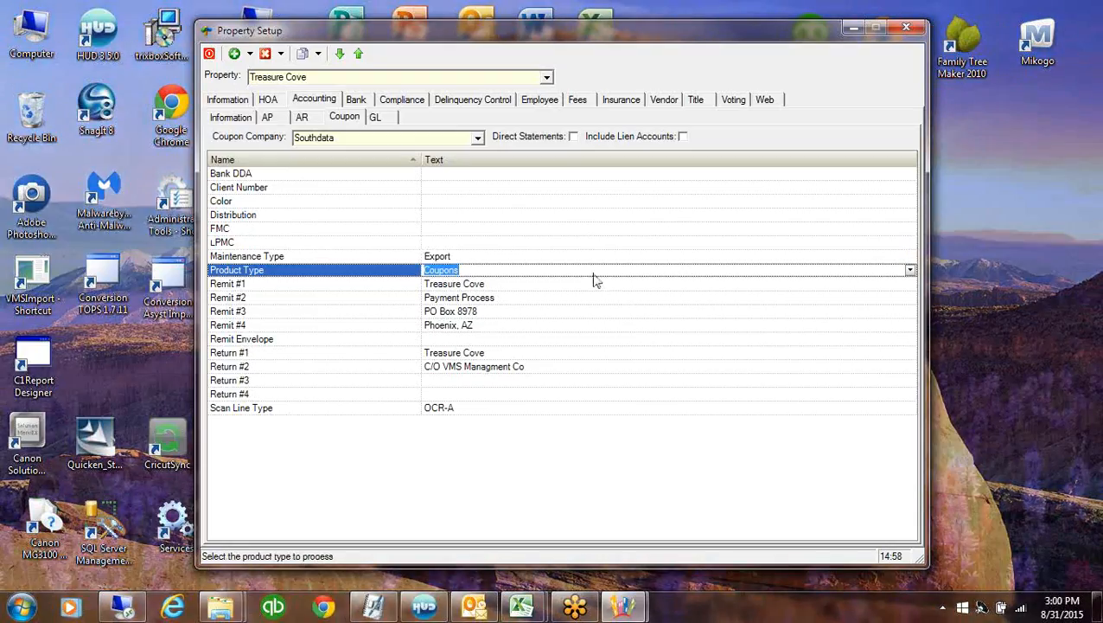
pyautogui.press('Up')
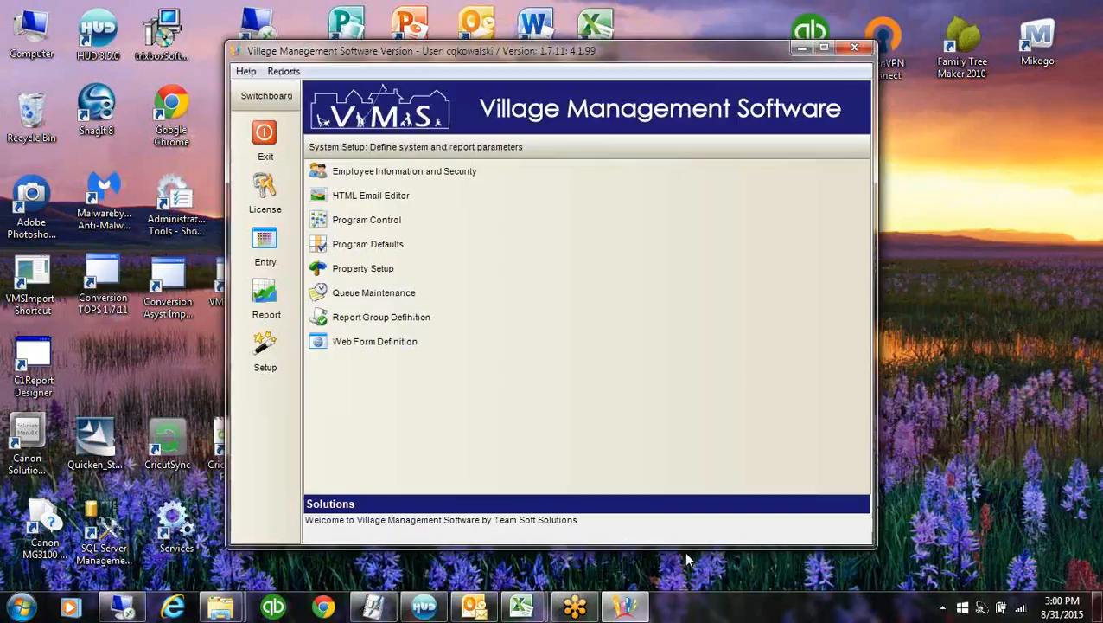
# Open the annual coupon list in Coupon Maintenance and select the Treasure Cove row
pyautogui.click(264, 246)
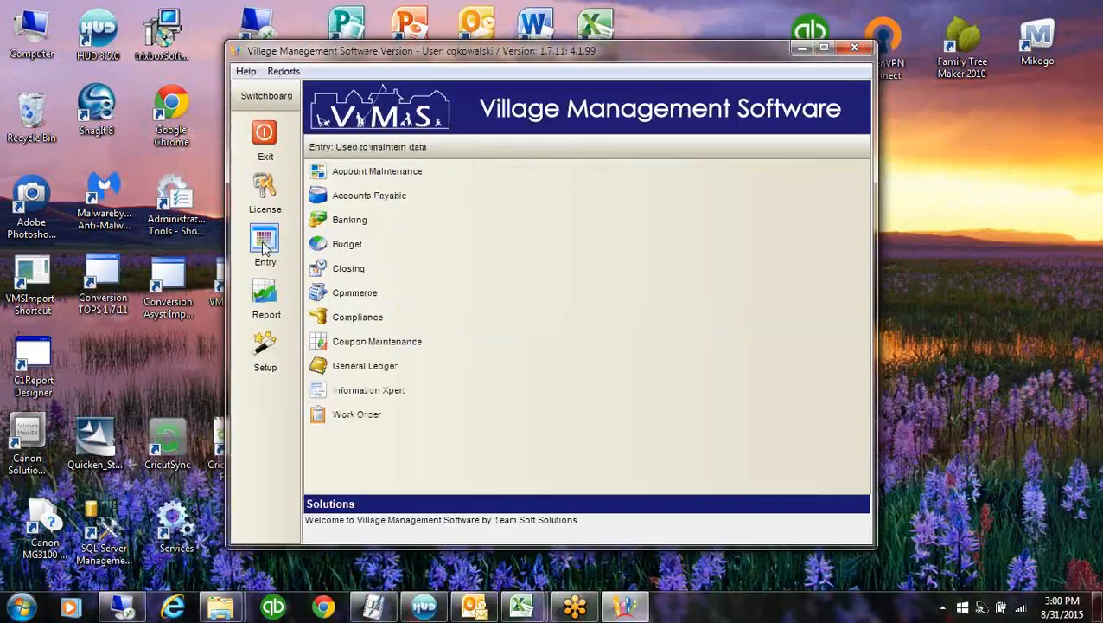
pyautogui.click(418, 344)
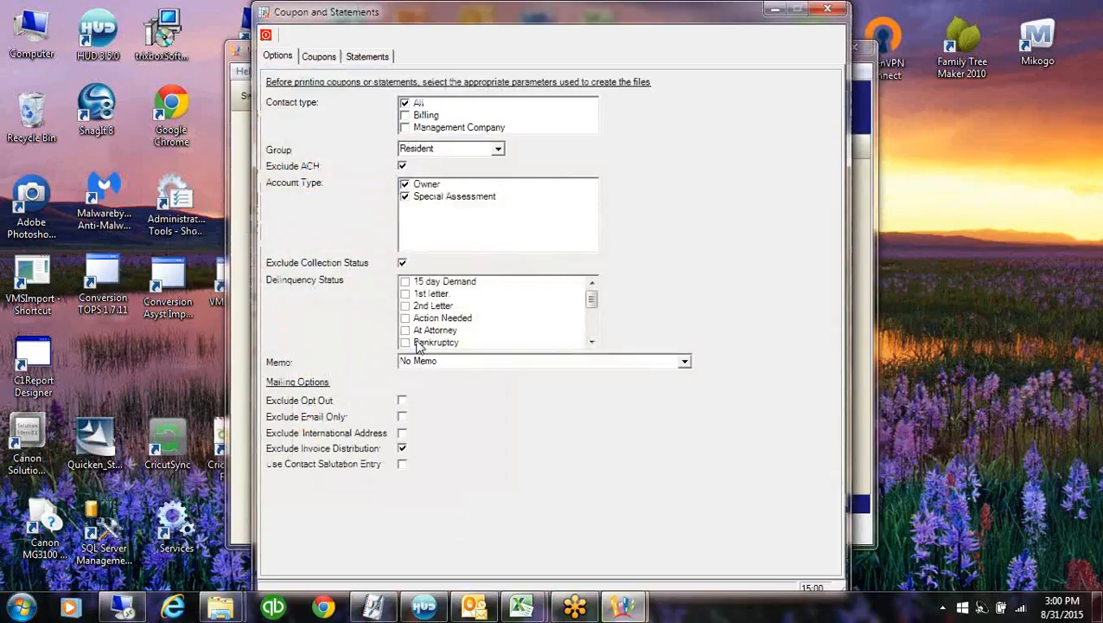
pyautogui.click(327, 59)
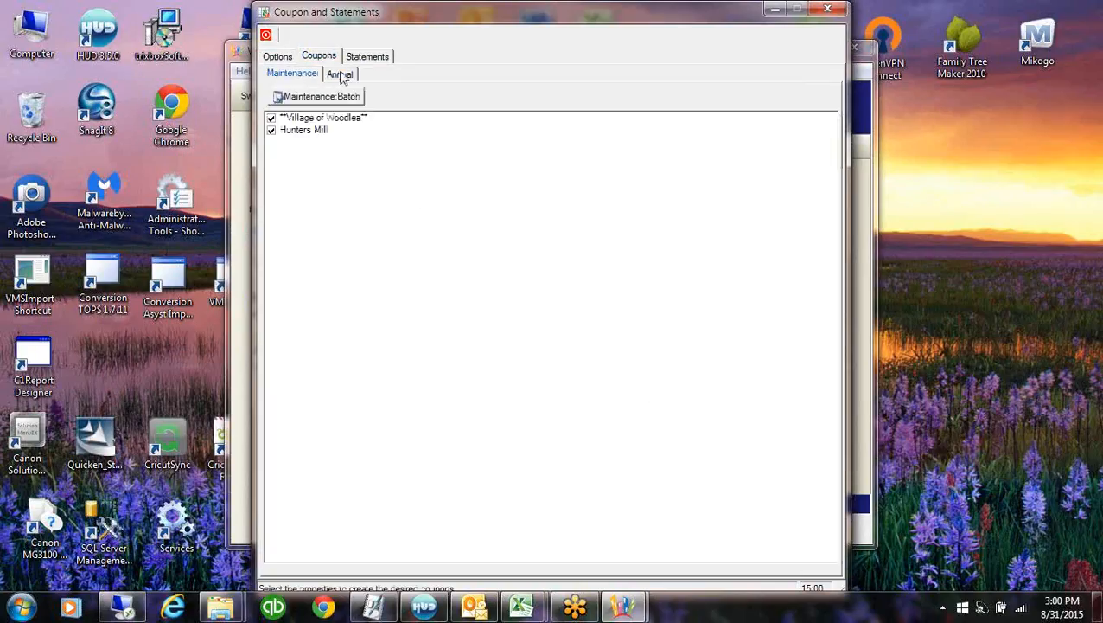
pyautogui.click(339, 74)
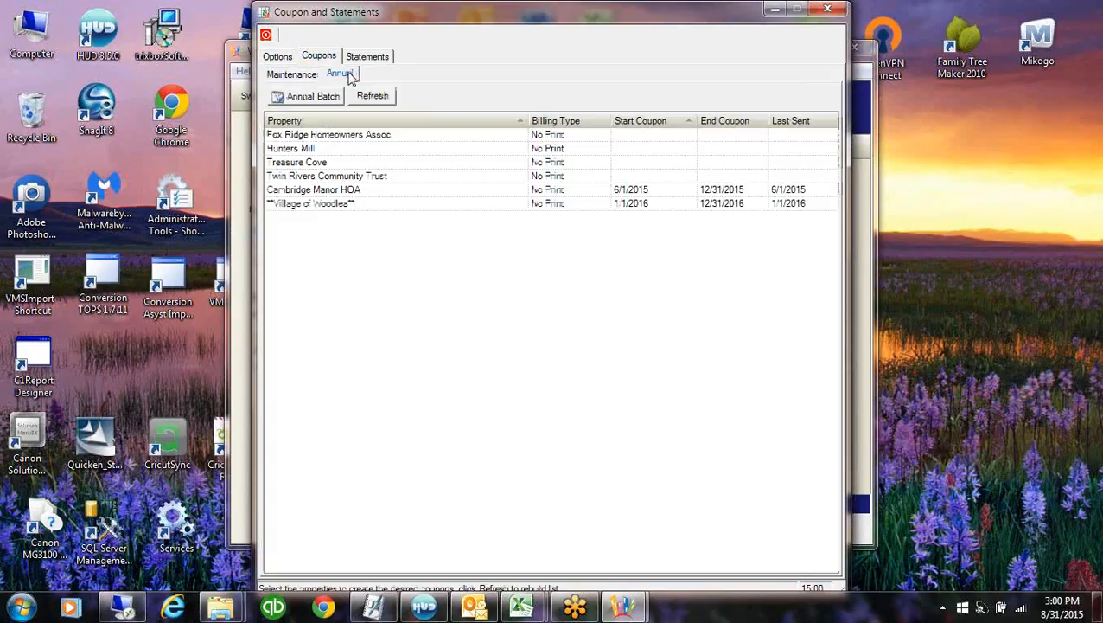
pyautogui.click(396, 163)
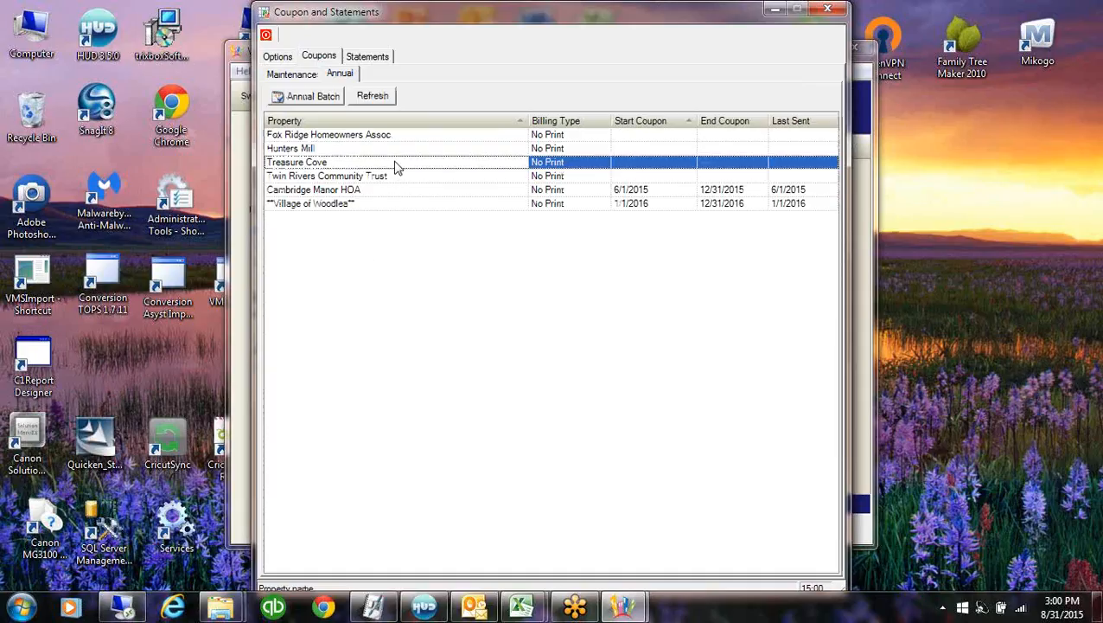
# Set Treasure Cove's coupon dates from 9/1/2015 to 12/31/2015
pyautogui.click(689, 163)
pyautogui.click(691, 163)
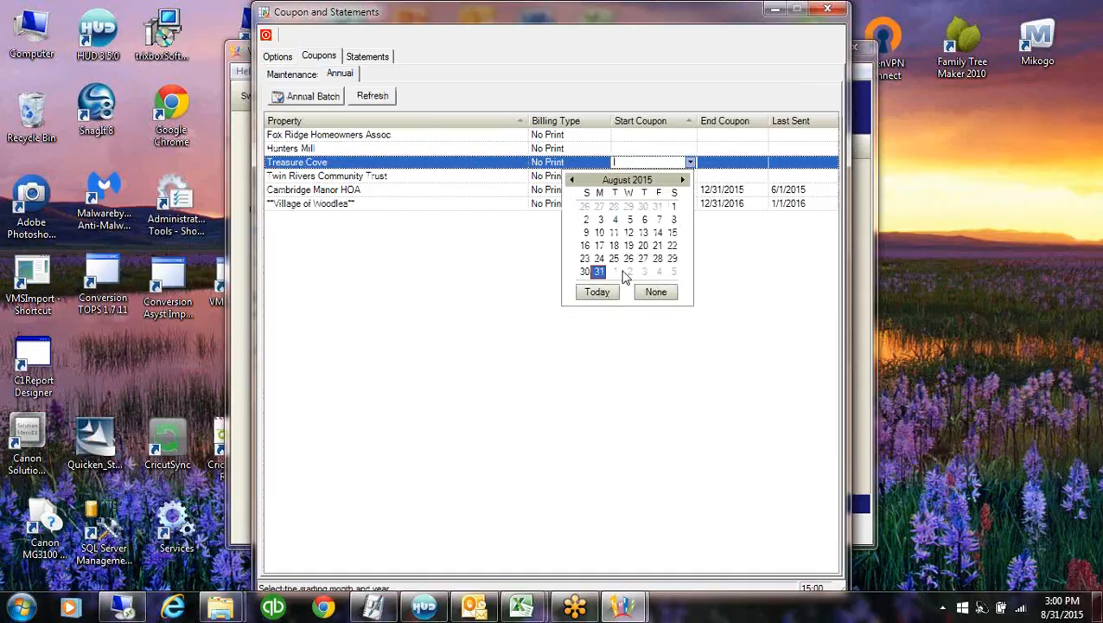
pyautogui.click(614, 271)
pyautogui.click(758, 165)
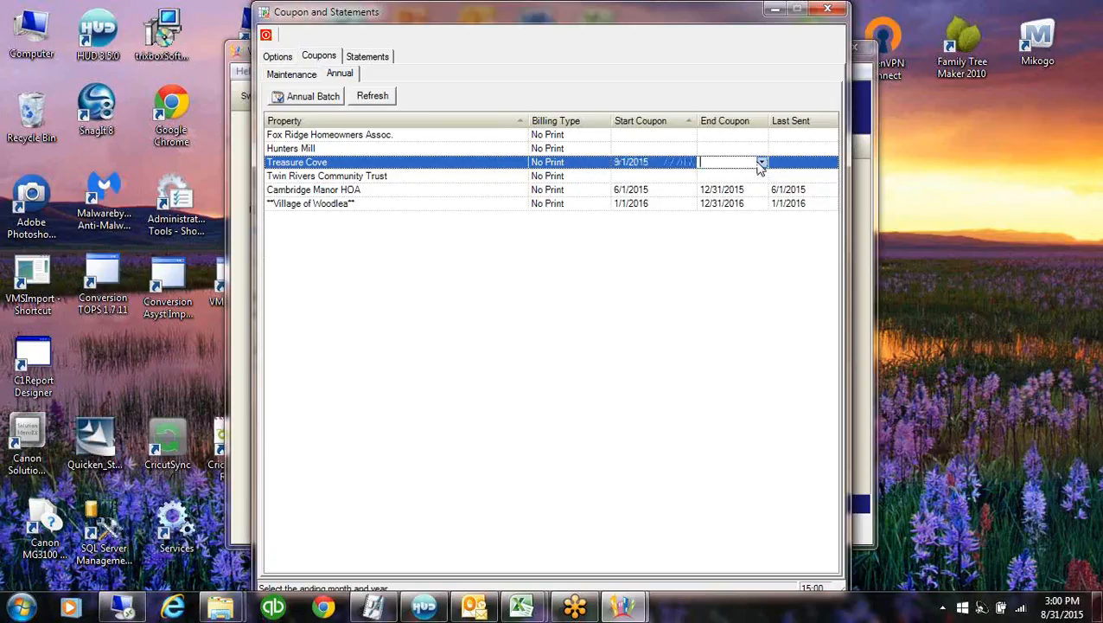
pyautogui.write('12/31/2015')
pyautogui.click(601, 164)
# Set the billing type to All and start the annual coupon batch
pyautogui.click(606, 164)
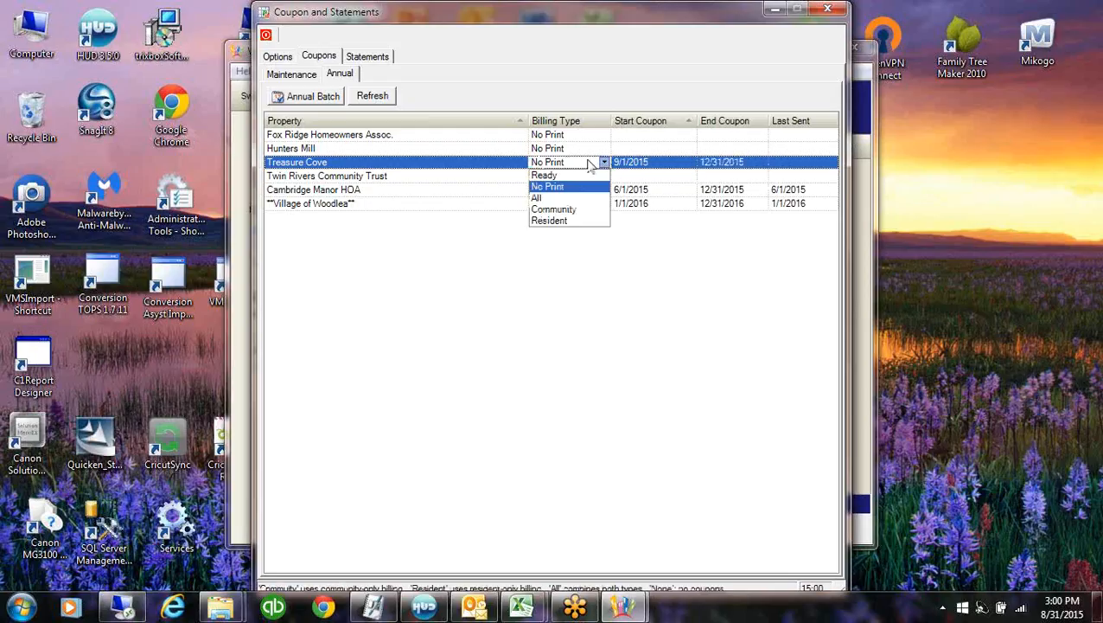
pyautogui.click(539, 198)
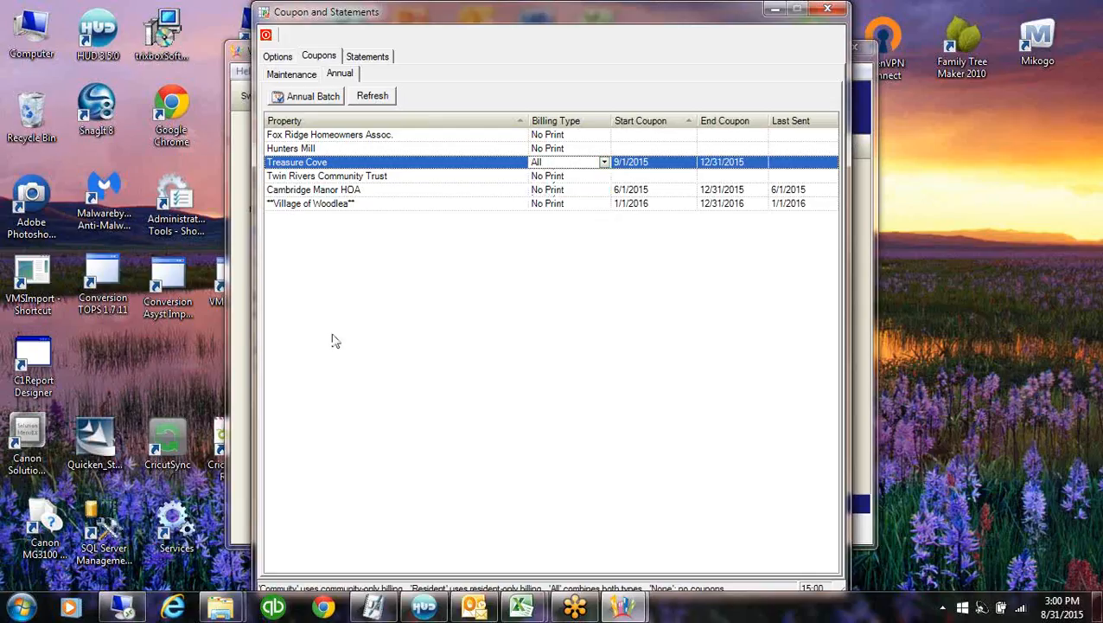
pyautogui.click(605, 164)
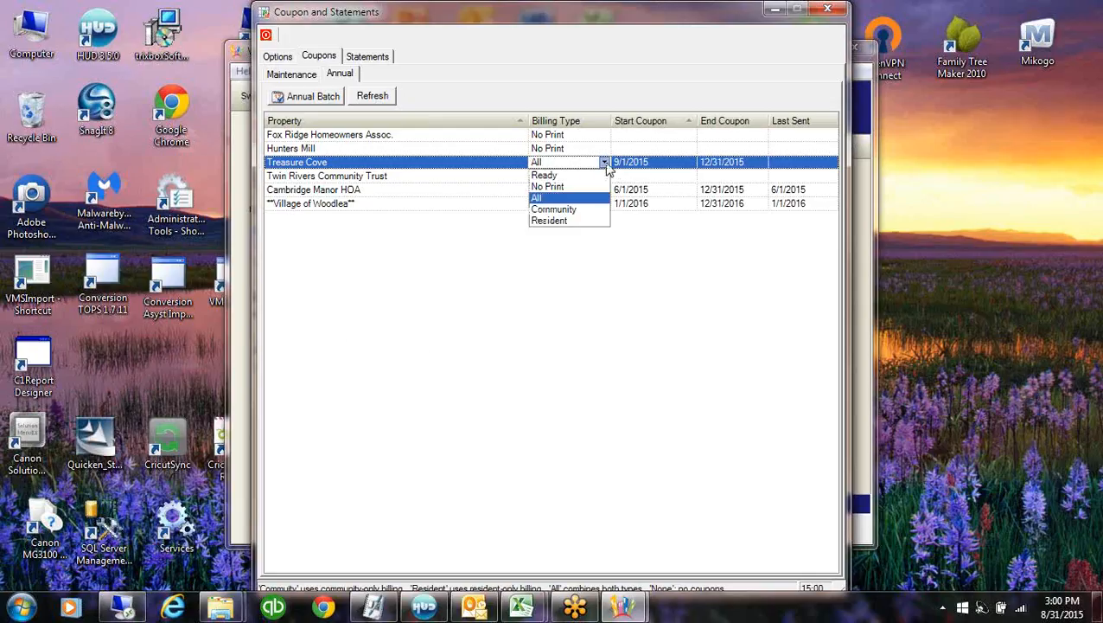
pyautogui.click(545, 199)
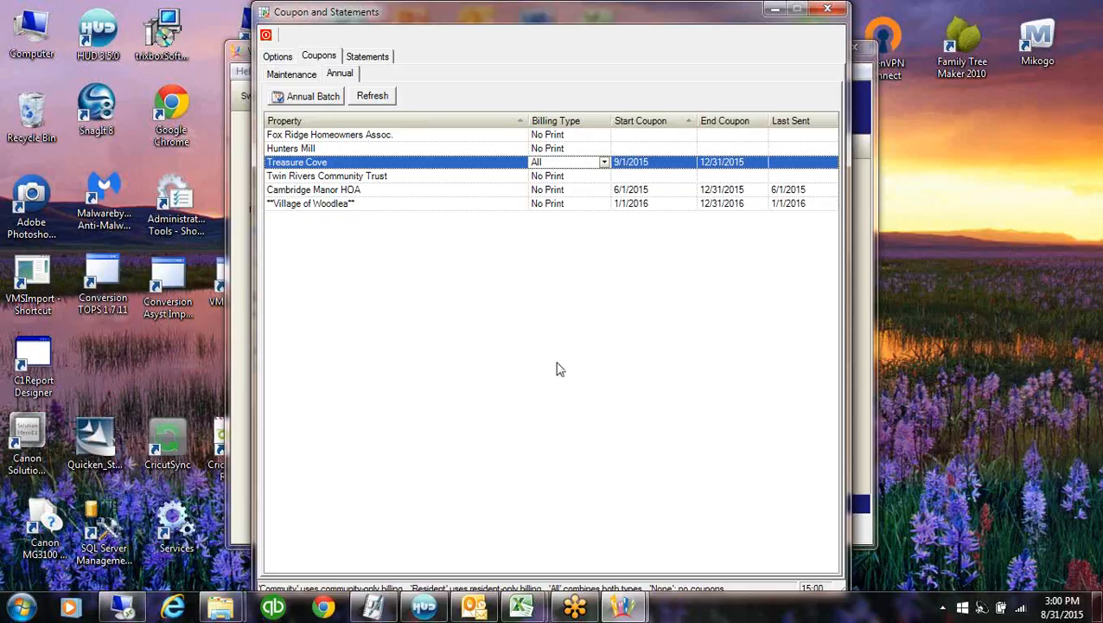
pyautogui.click(317, 101)
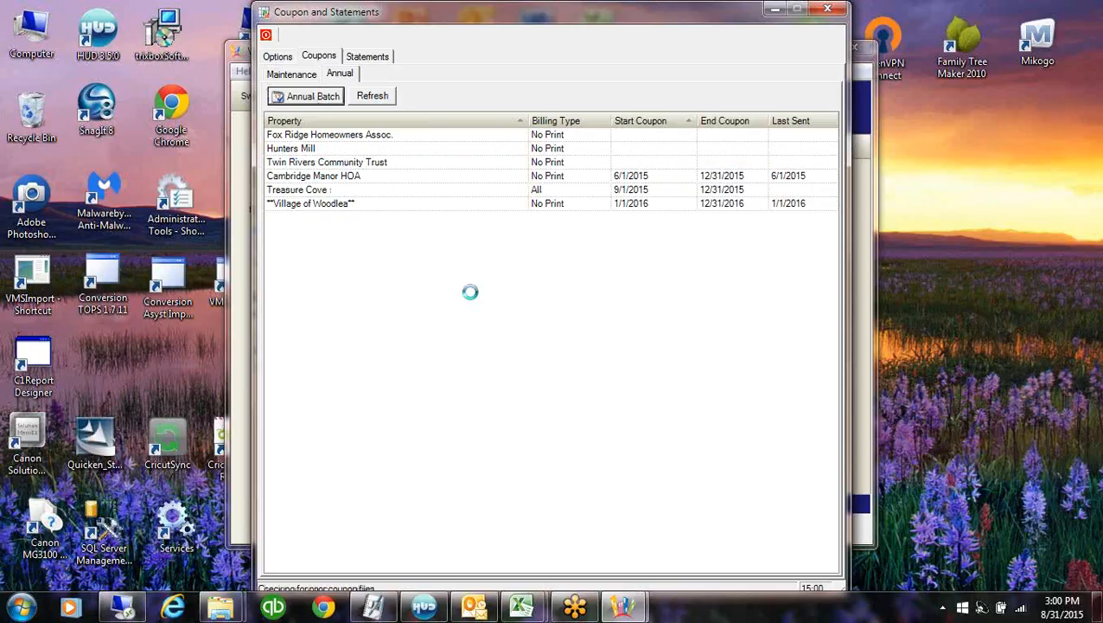
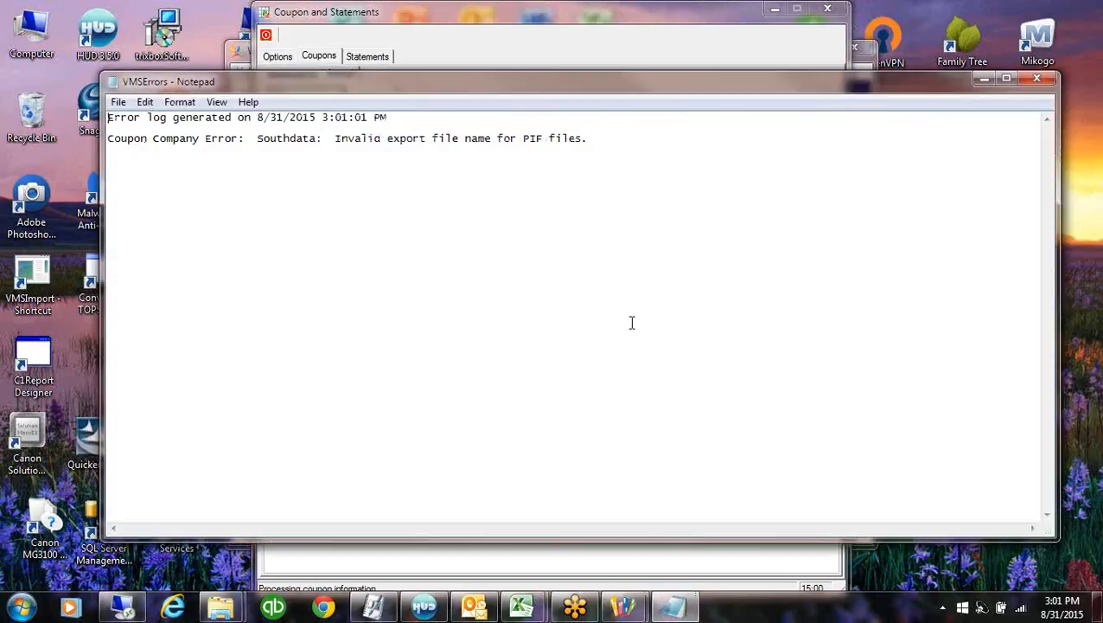
# Close the Southdata error log and post the coupon changes anyway, creating 26 PAN files
pyautogui.click(587, 139)
pyautogui.hotkey('shift', 'Home')
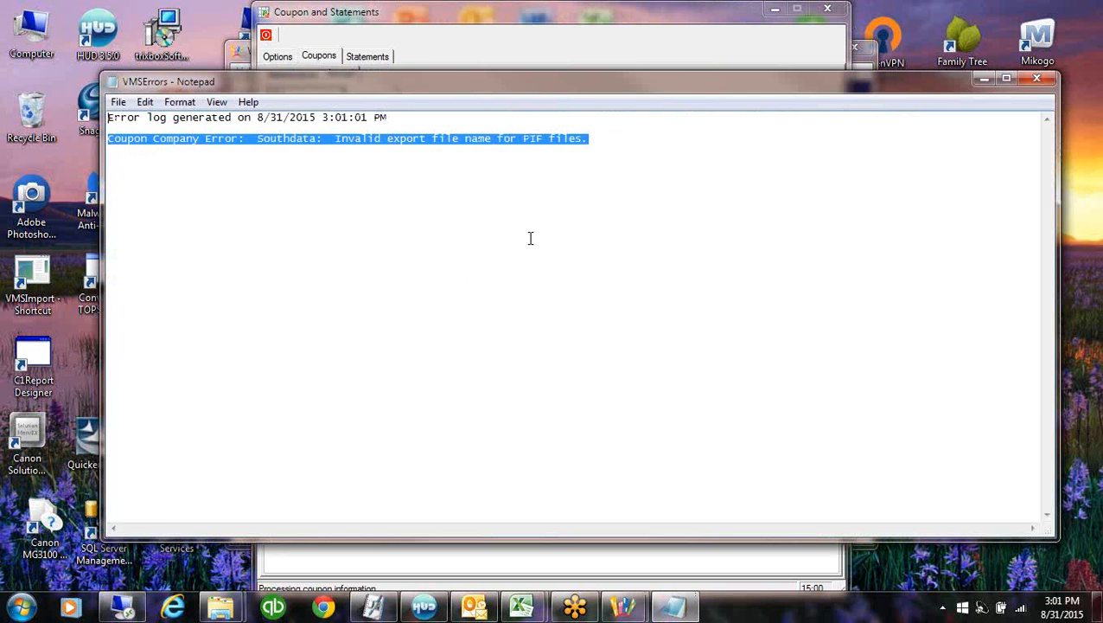
pyautogui.click(1038, 79)
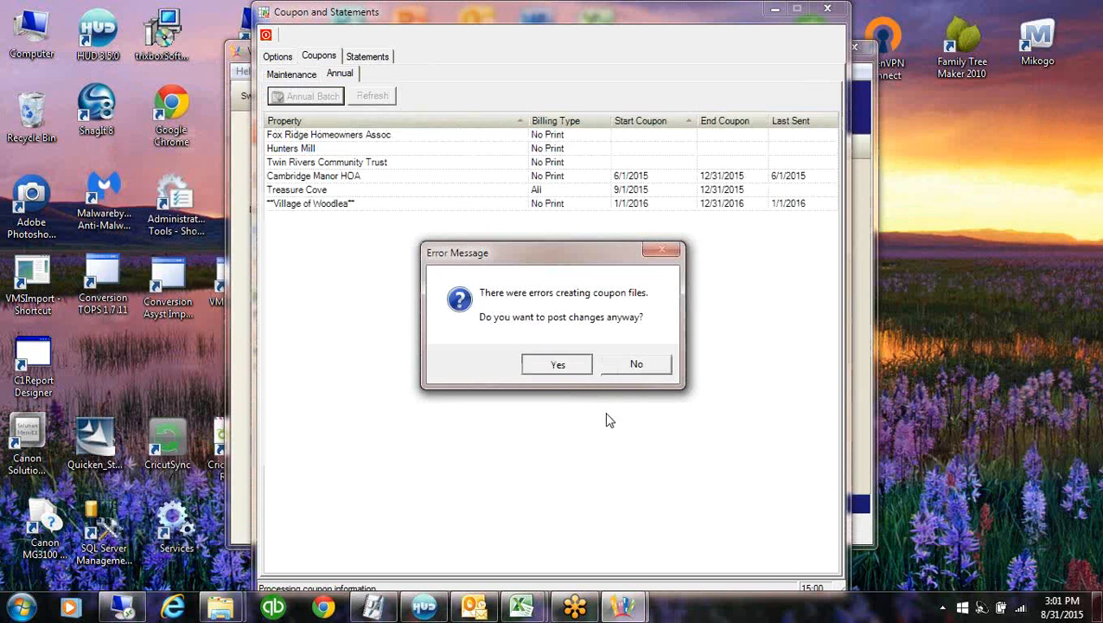
pyautogui.click(560, 365)
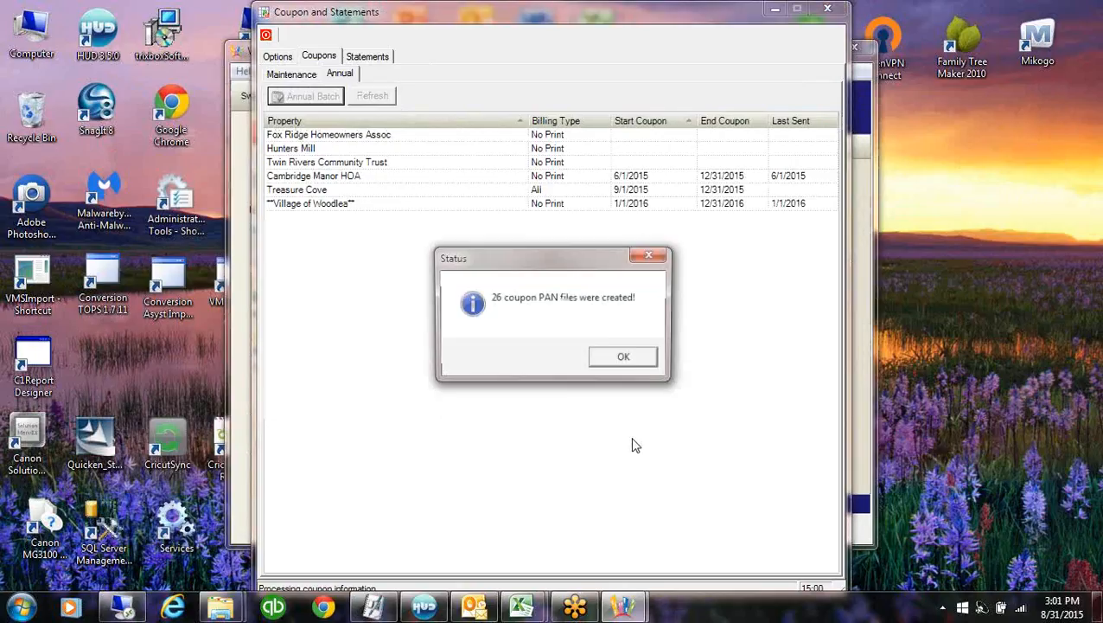
pyautogui.click(625, 360)
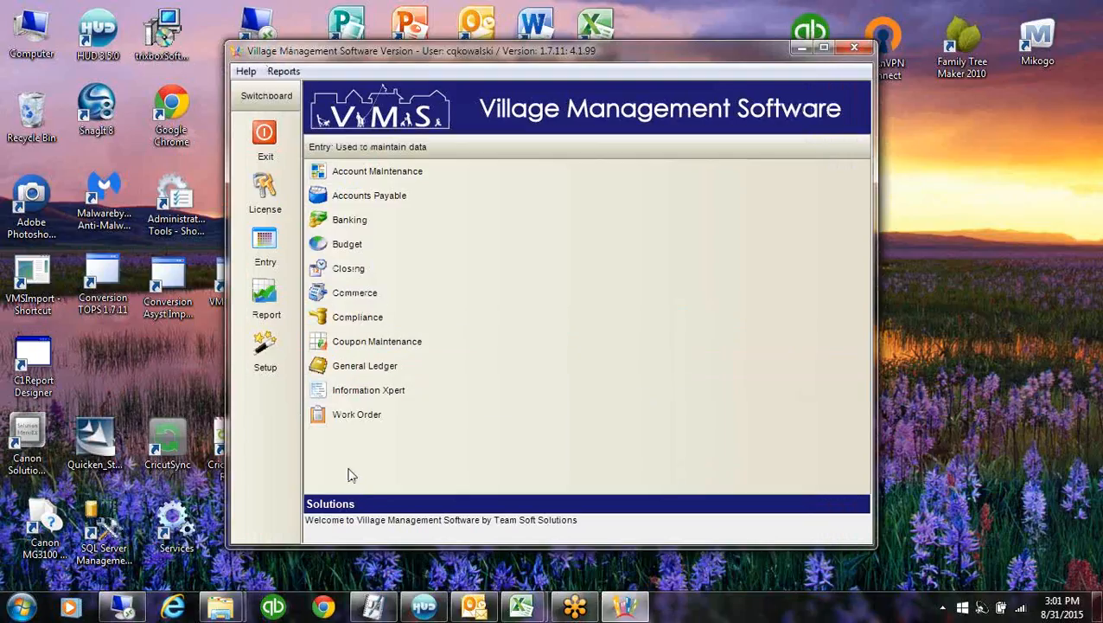
# In Program Control's Coupon settings, widen Export Path and select the Southdata company
pyautogui.click(265, 350)
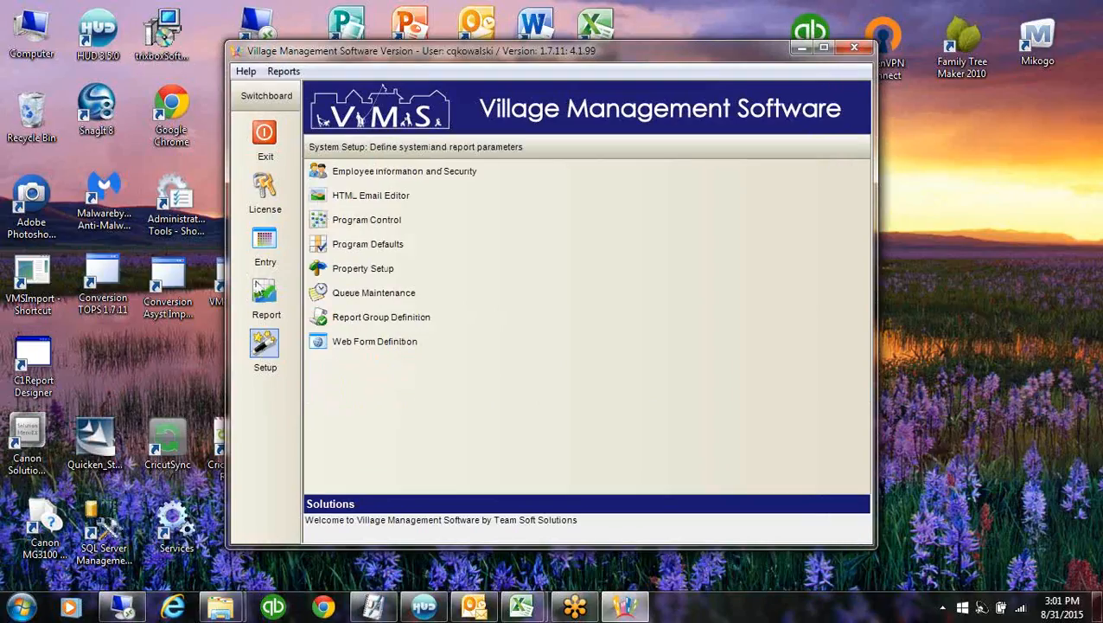
pyautogui.click(412, 222)
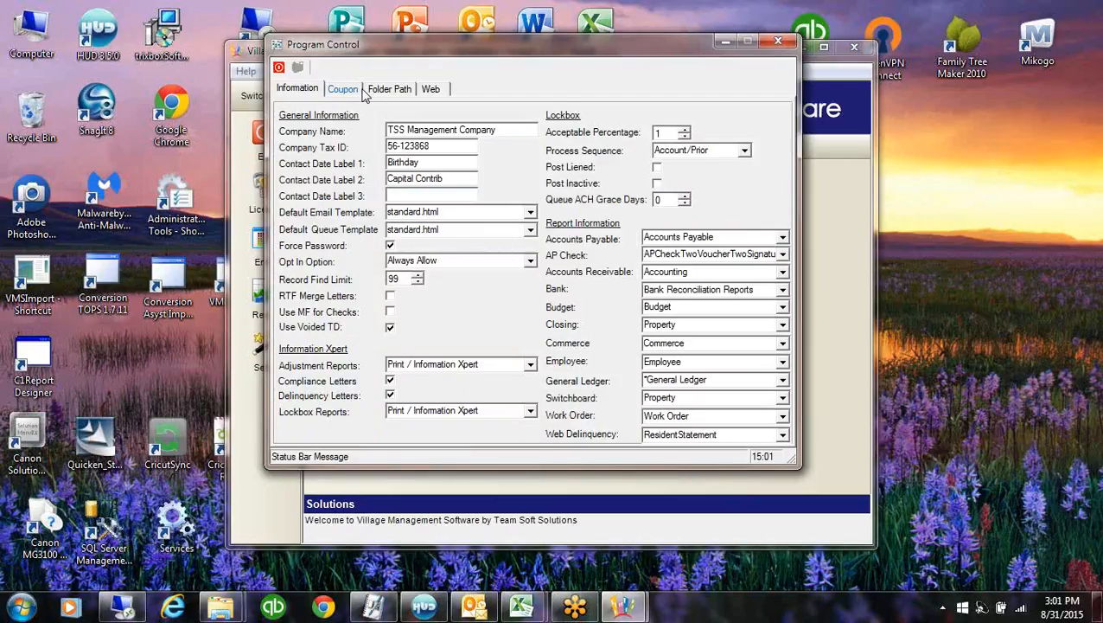
pyautogui.click(346, 89)
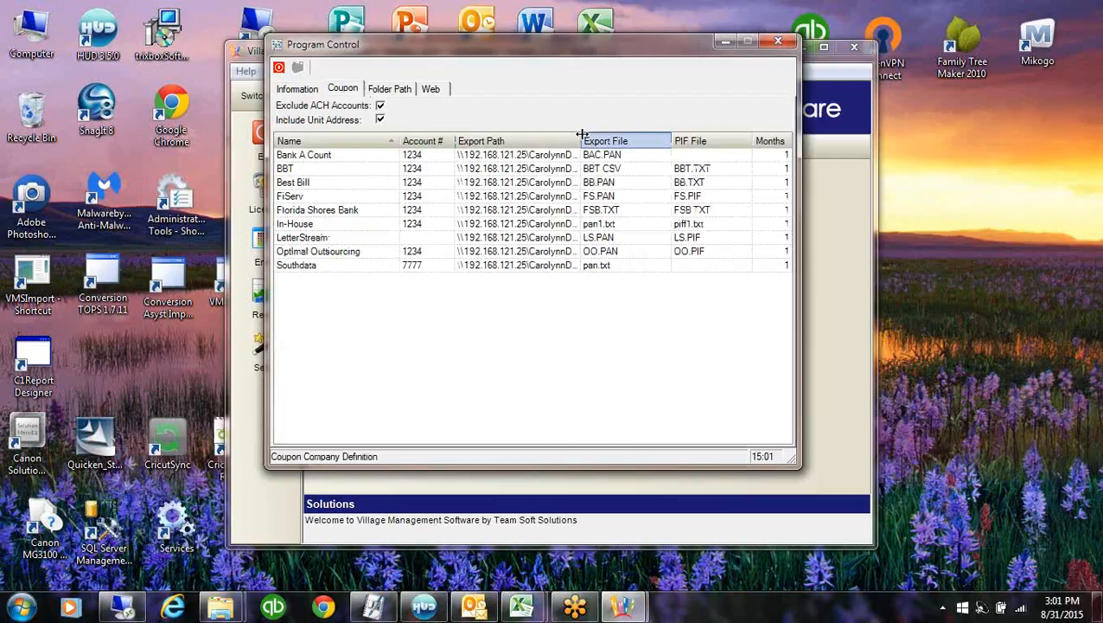
pyautogui.moveTo(582, 134); pyautogui.dragTo(718, 136)
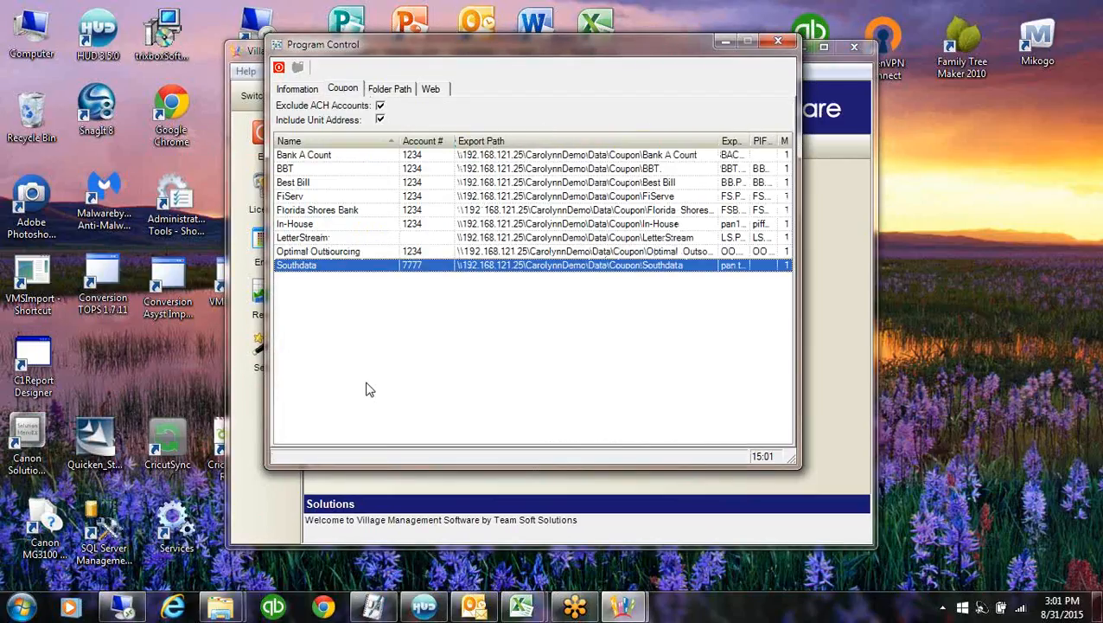
pyautogui.click(433, 267)
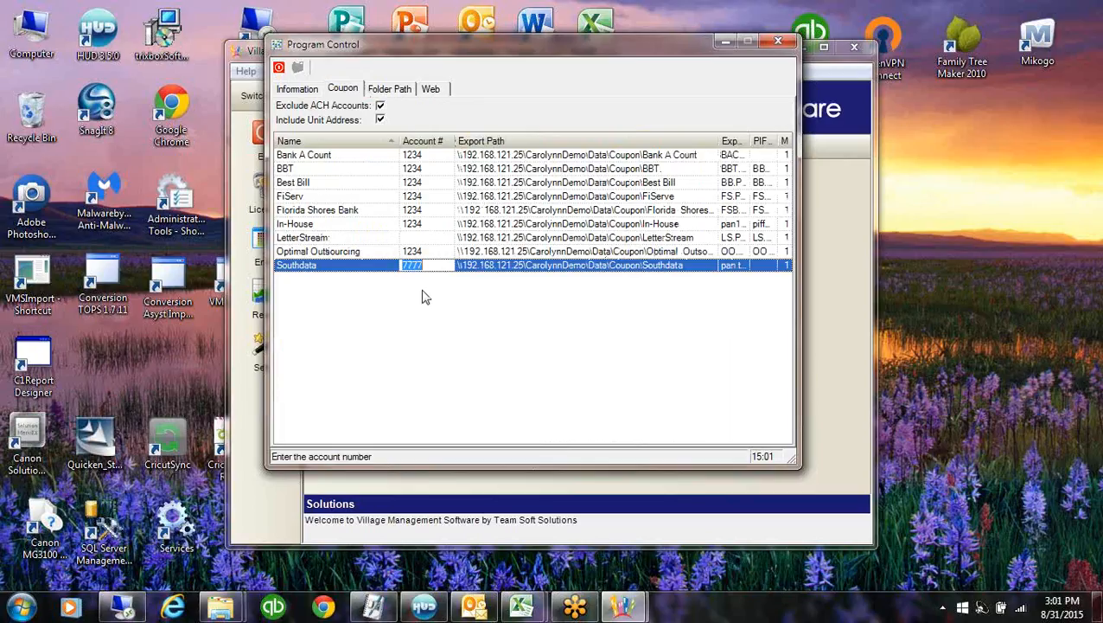
# Open a Windows Explorer window from the Start button
pyautogui.click(12, 603)
pyautogui.rightClick(12, 602)
pyautogui.click(39, 354)
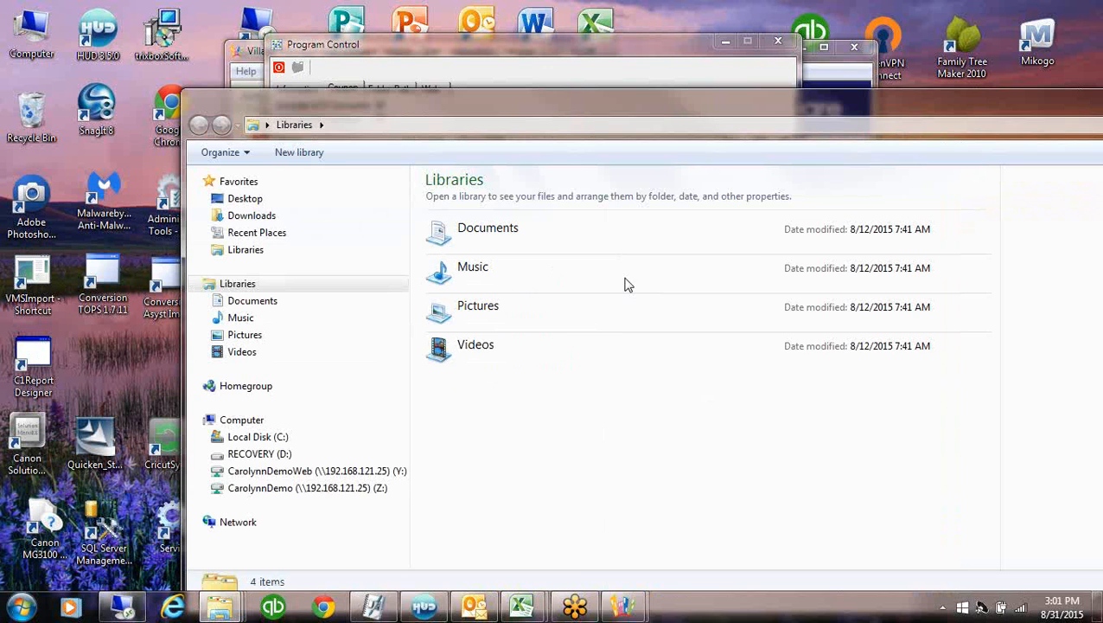
# Open the newest Southdata083115pan file from Z:\Data\Coupon, sorted by date modified
pyautogui.click(223, 486)
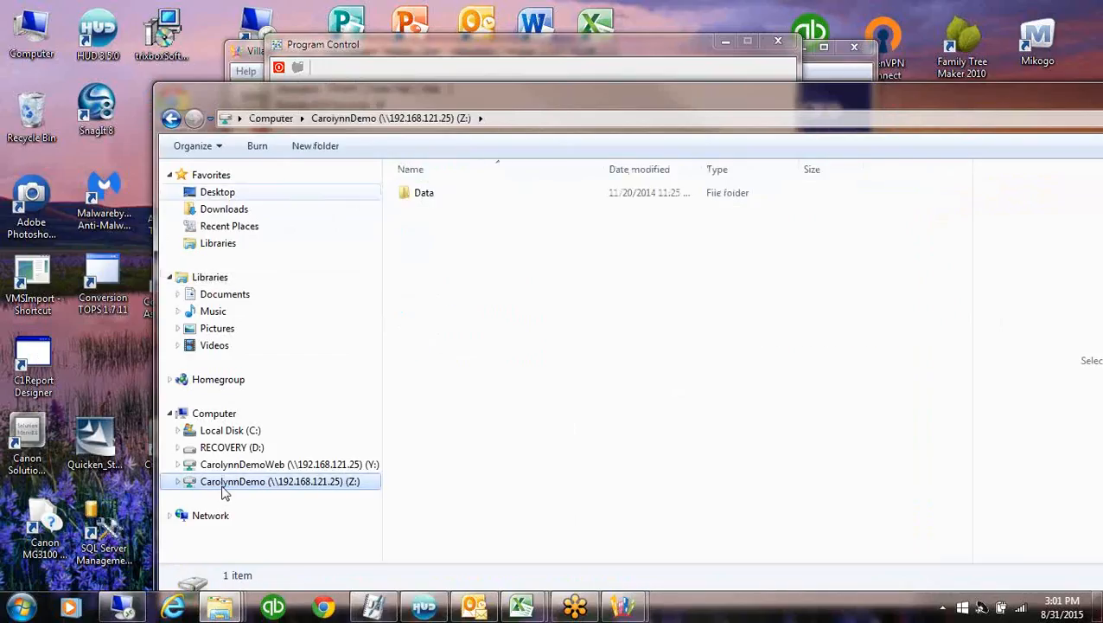
pyautogui.doubleClick(425, 195)
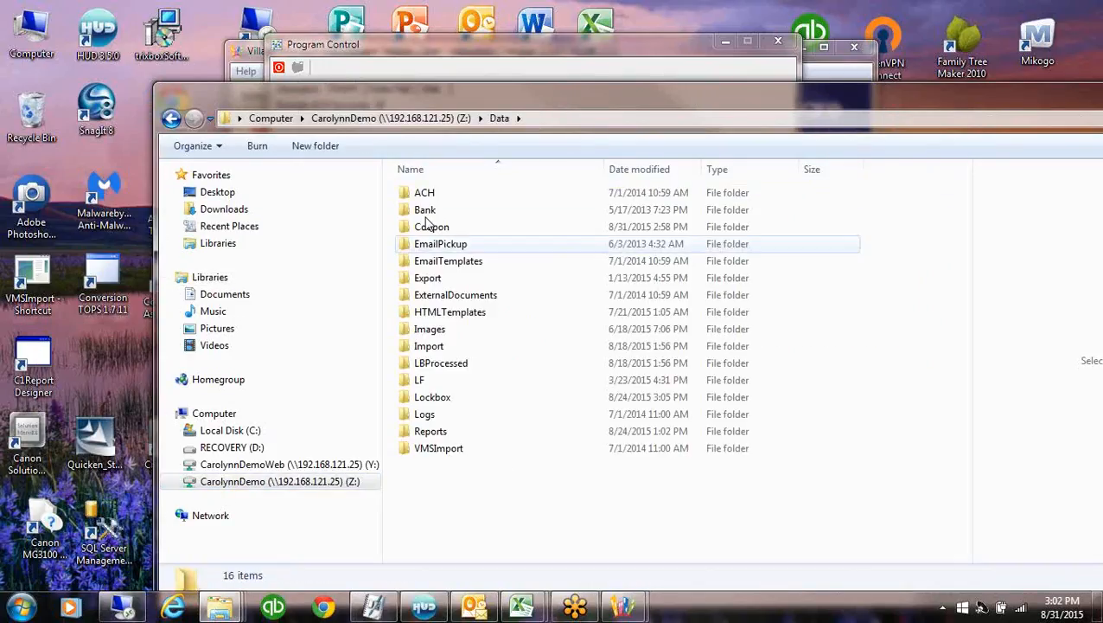
pyautogui.doubleClick(430, 228)
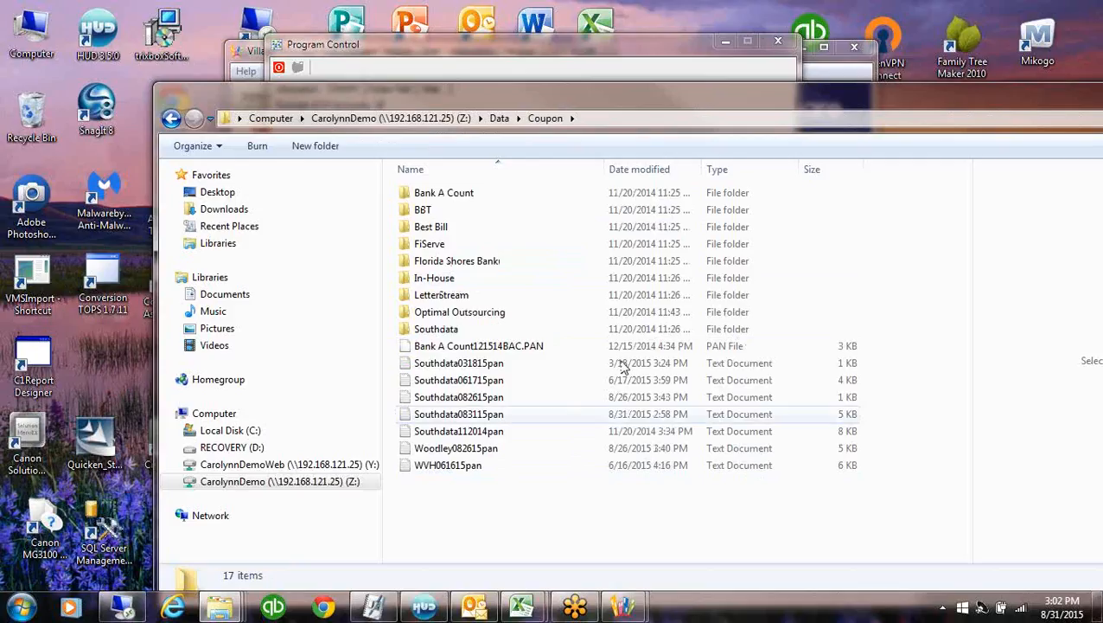
pyautogui.click(678, 170)
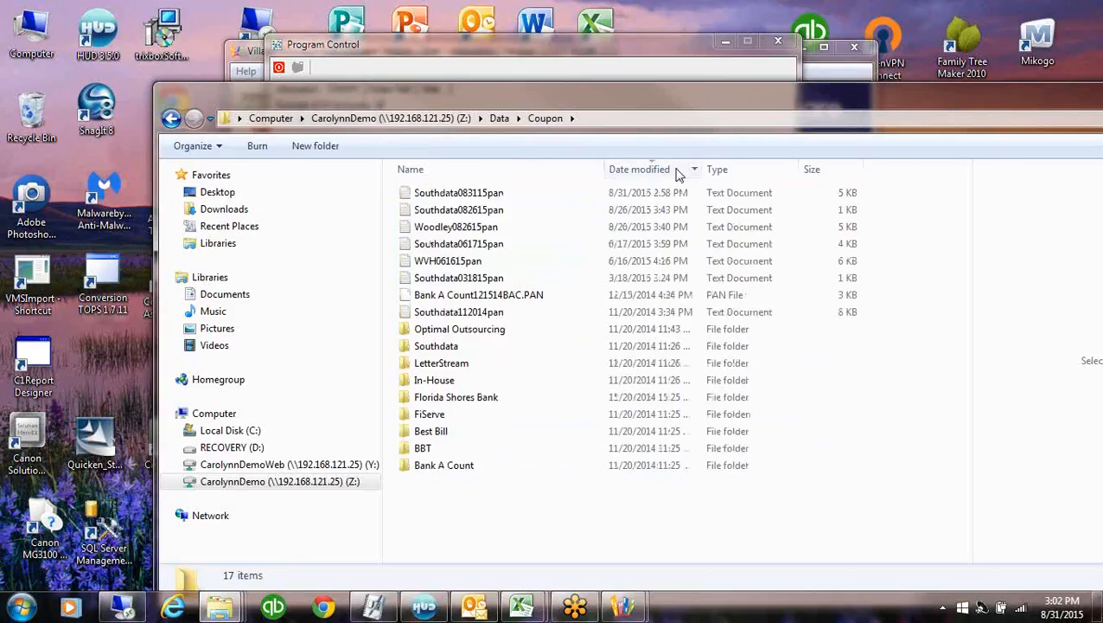
pyautogui.doubleClick(447, 195)
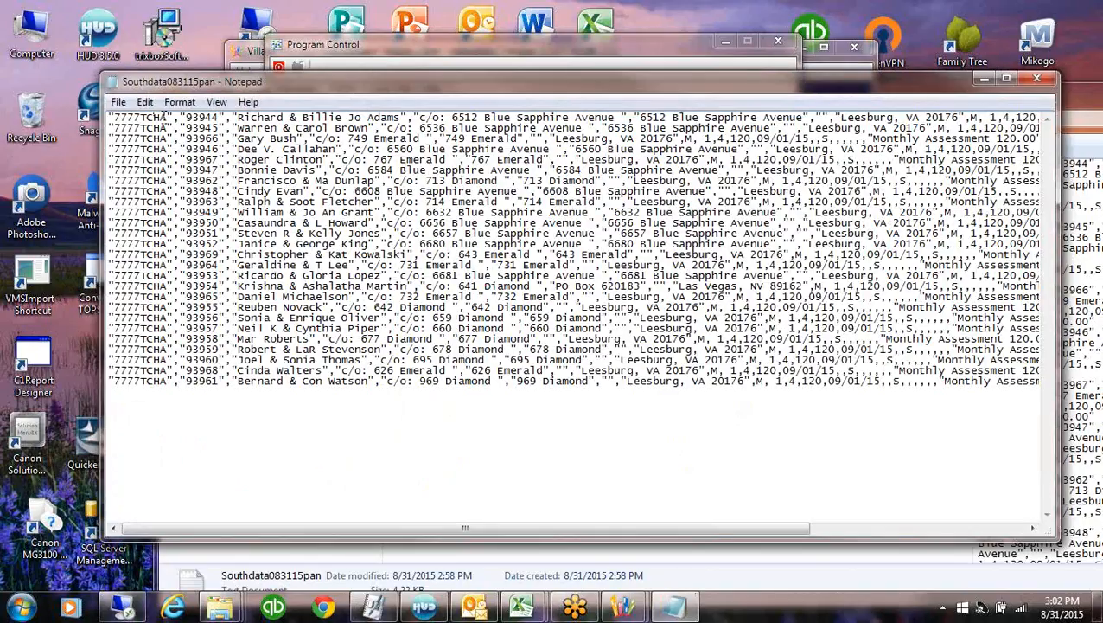
# Check the TCHA code in the export file, close it and Explorer, then select Southdata's Export Path
pyautogui.moveTo(168, 116); pyautogui.dragTo(140, 116)
pyautogui.click(192, 126)
pyautogui.moveTo(753, 530); pyautogui.dragTo(1042, 536)
pyautogui.click(1036, 78)
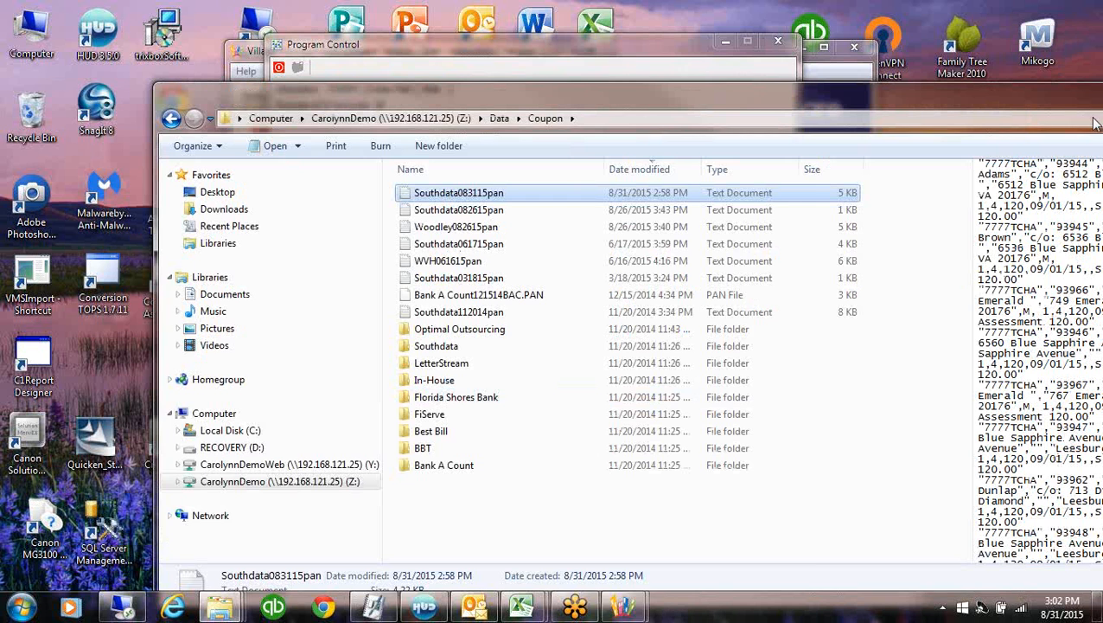
pyautogui.moveTo(1026, 106); pyautogui.dragTo(825, 90)
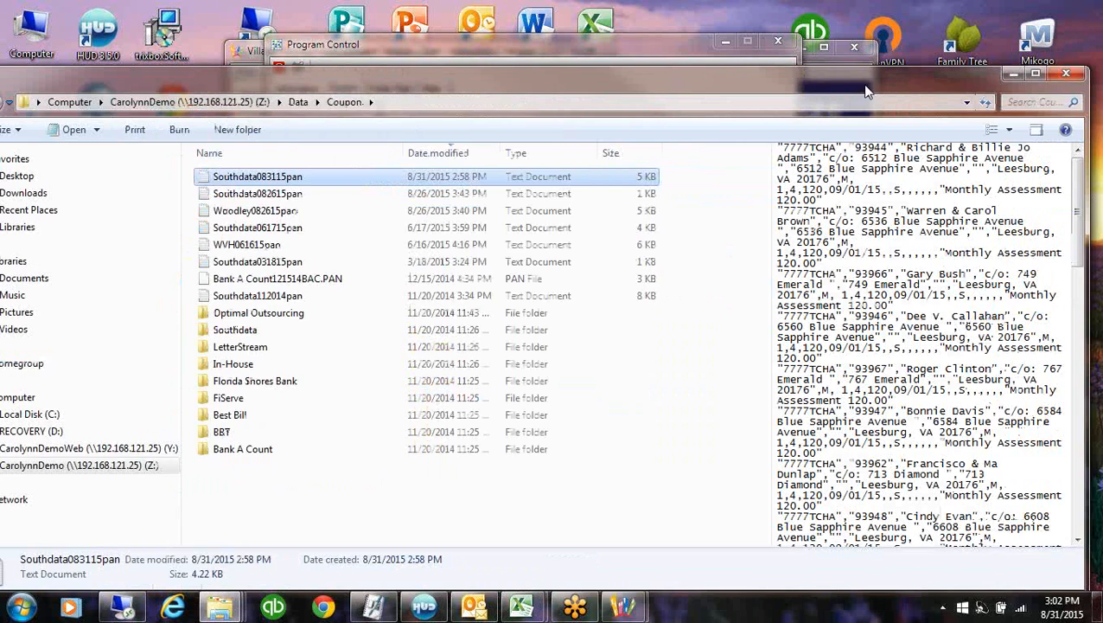
pyautogui.click(1065, 67)
pyautogui.click(696, 268)
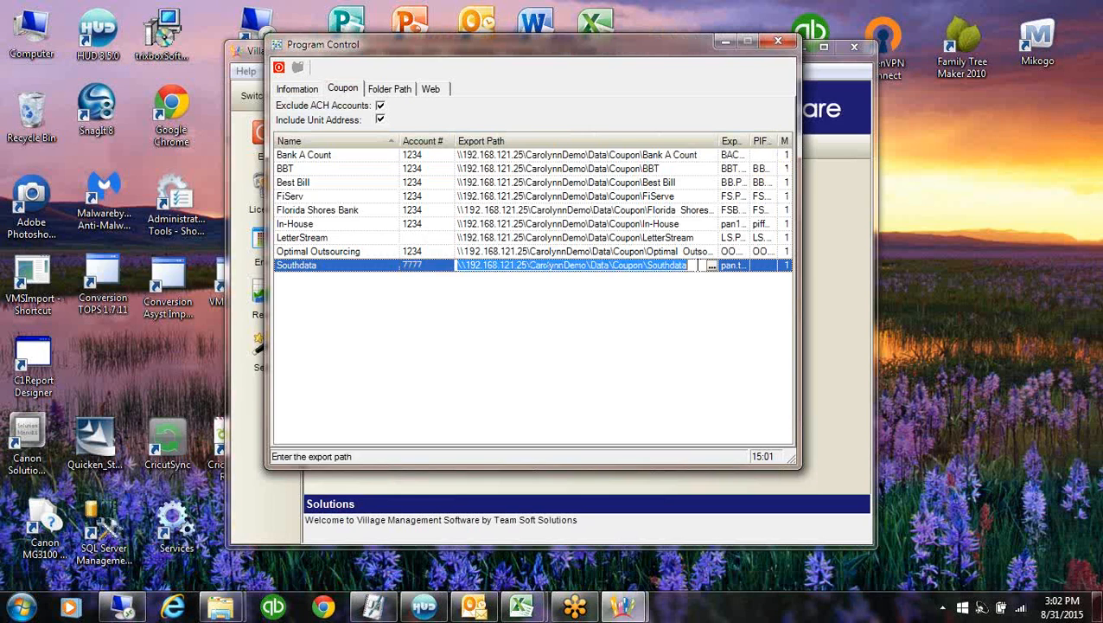
# Add a backslash to Southdata's export path, then bring up the Entry switchboard
pyautogui.click(693, 266)
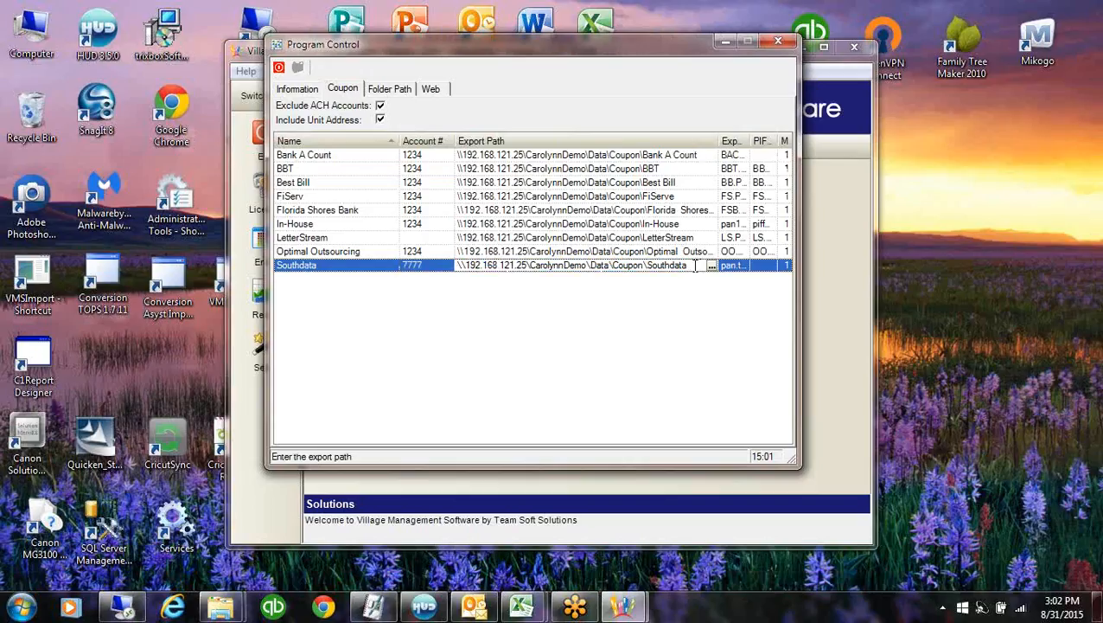
pyautogui.write('\\')
pyautogui.press('Up')
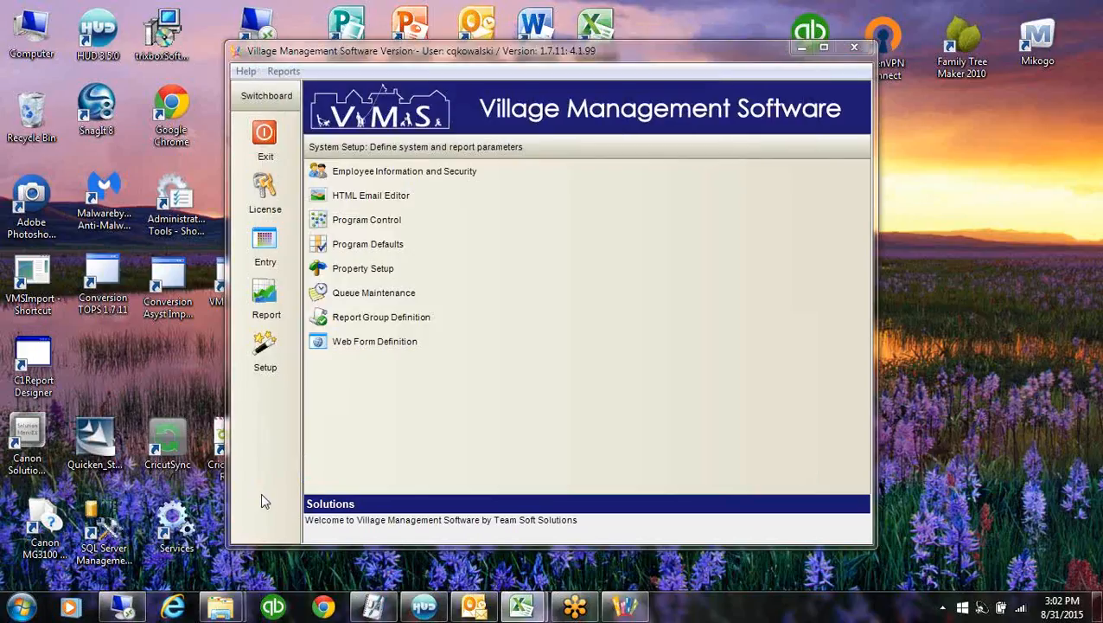
pyautogui.click(269, 243)
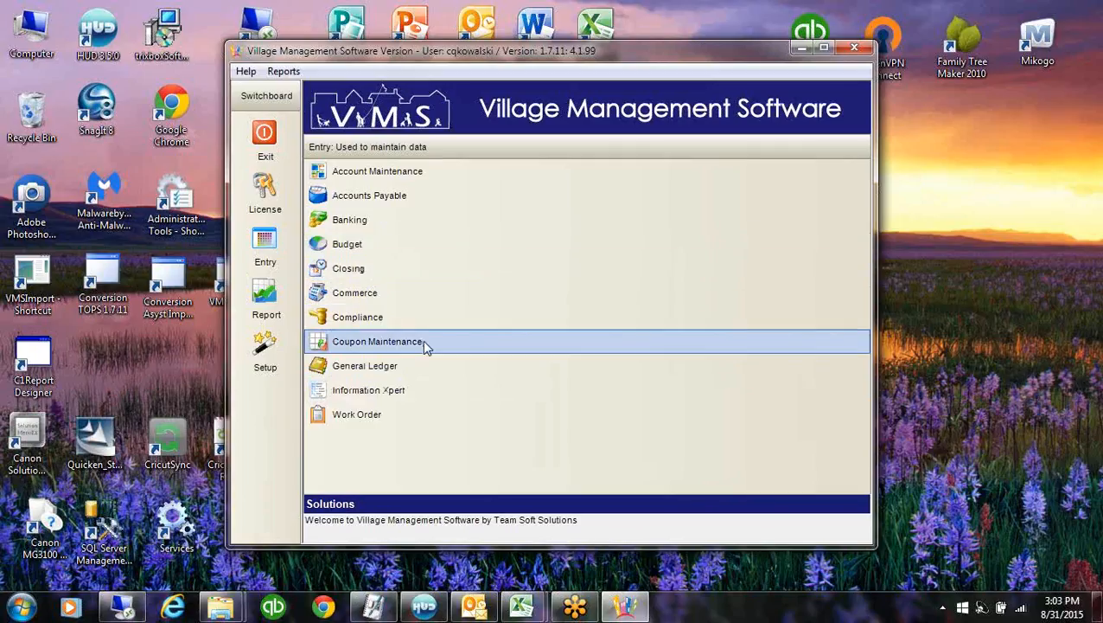
# In Banking, reconcile Treasure Cove account 5589 with an ending balance of 98029.01
pyautogui.click(337, 221)
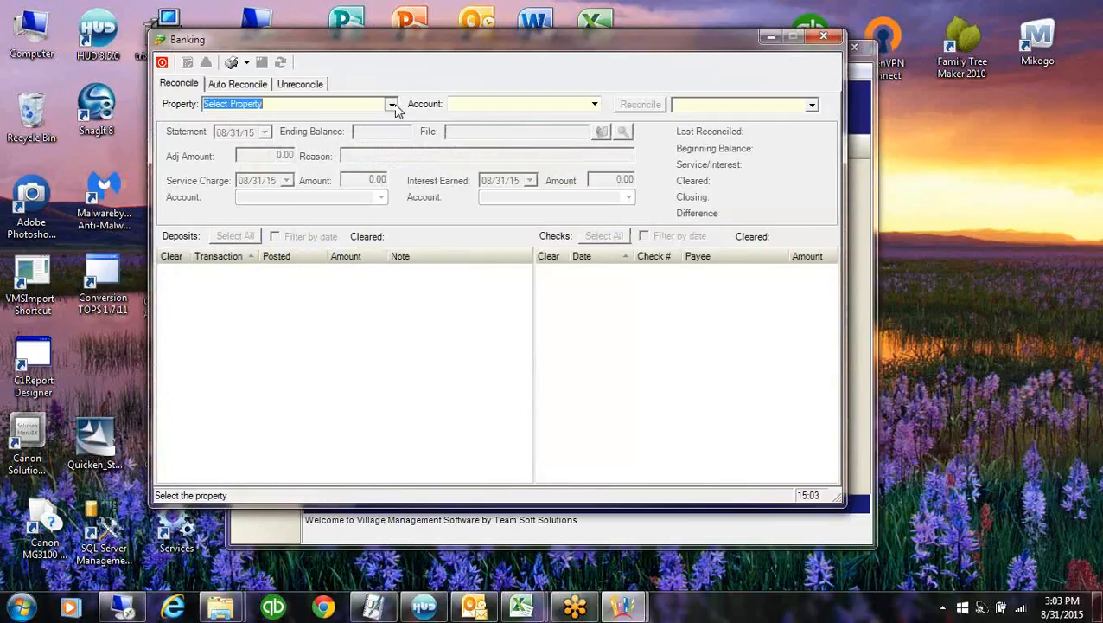
pyautogui.click(392, 103)
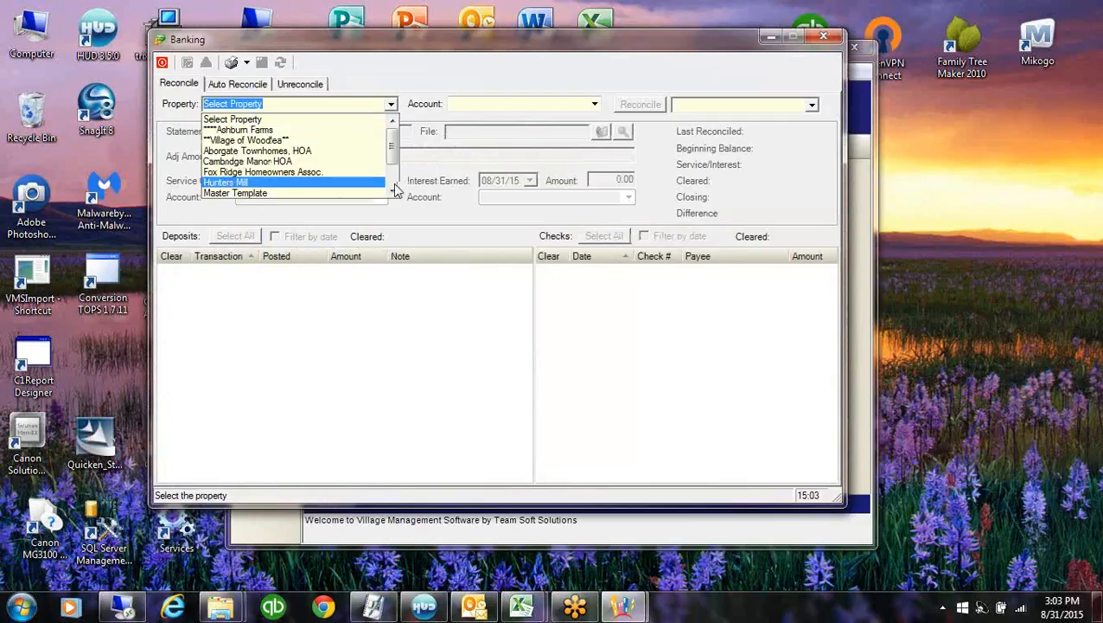
pyautogui.scroll(-2, 395, 189)
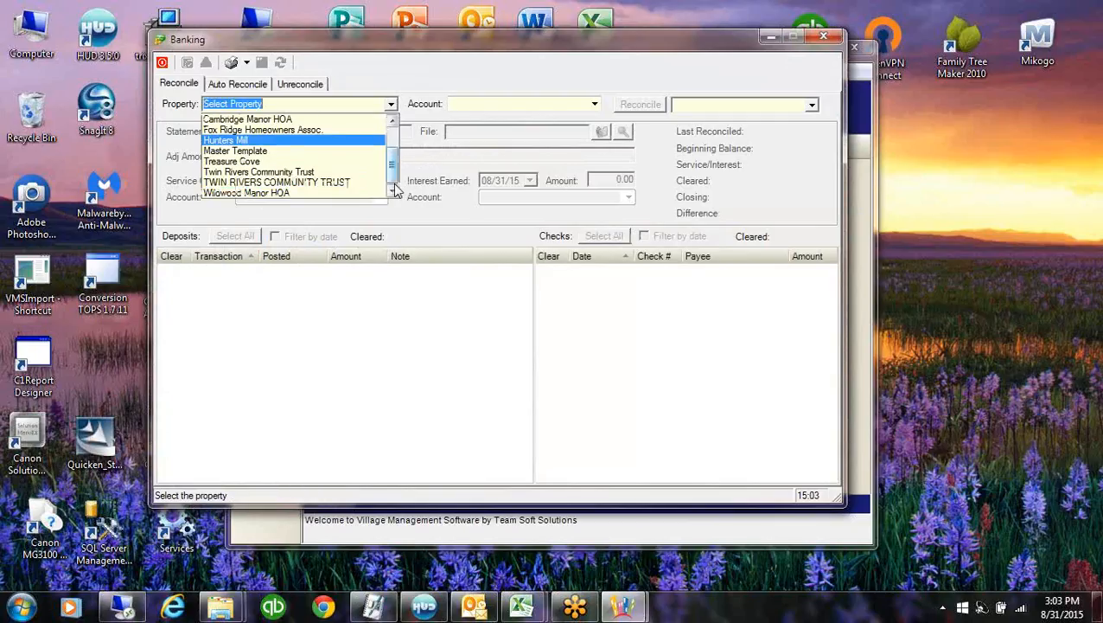
pyautogui.click(234, 161)
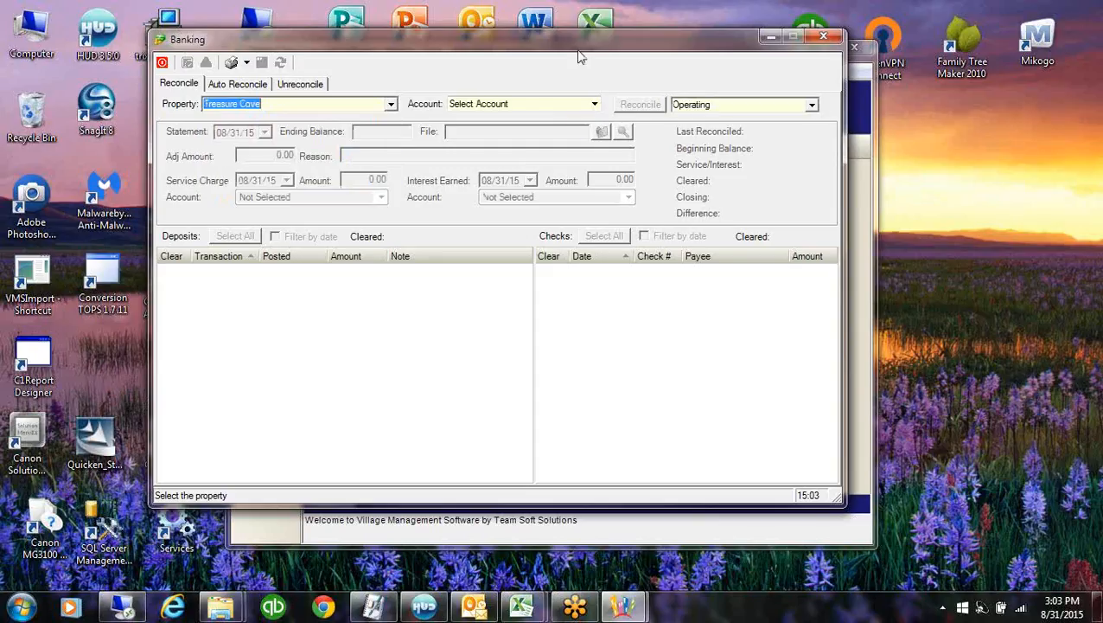
pyautogui.click(595, 104)
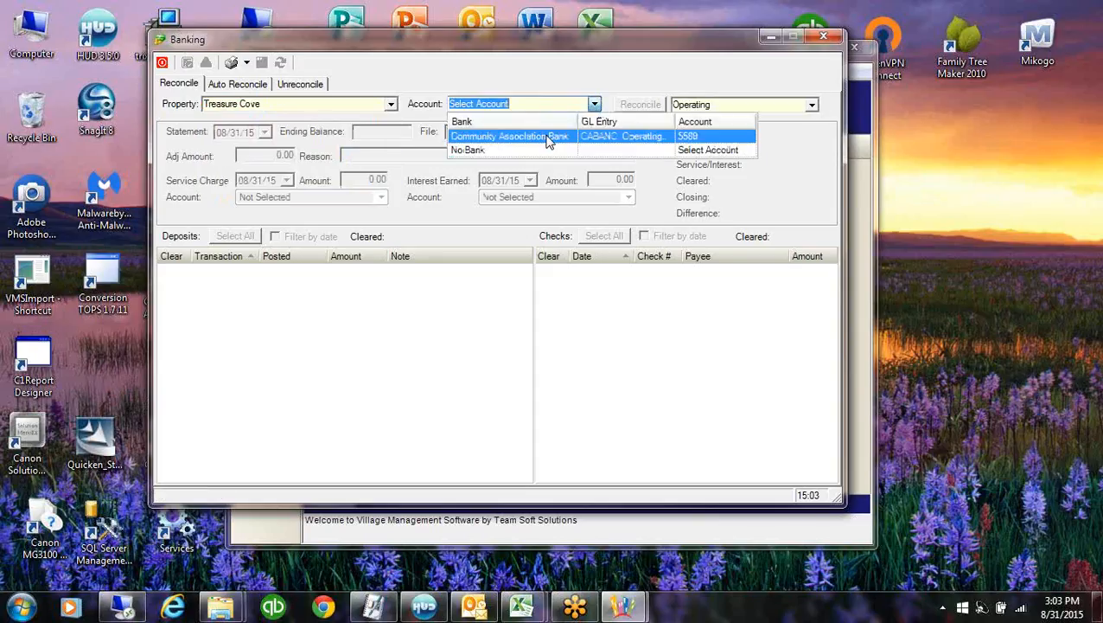
pyautogui.click(547, 141)
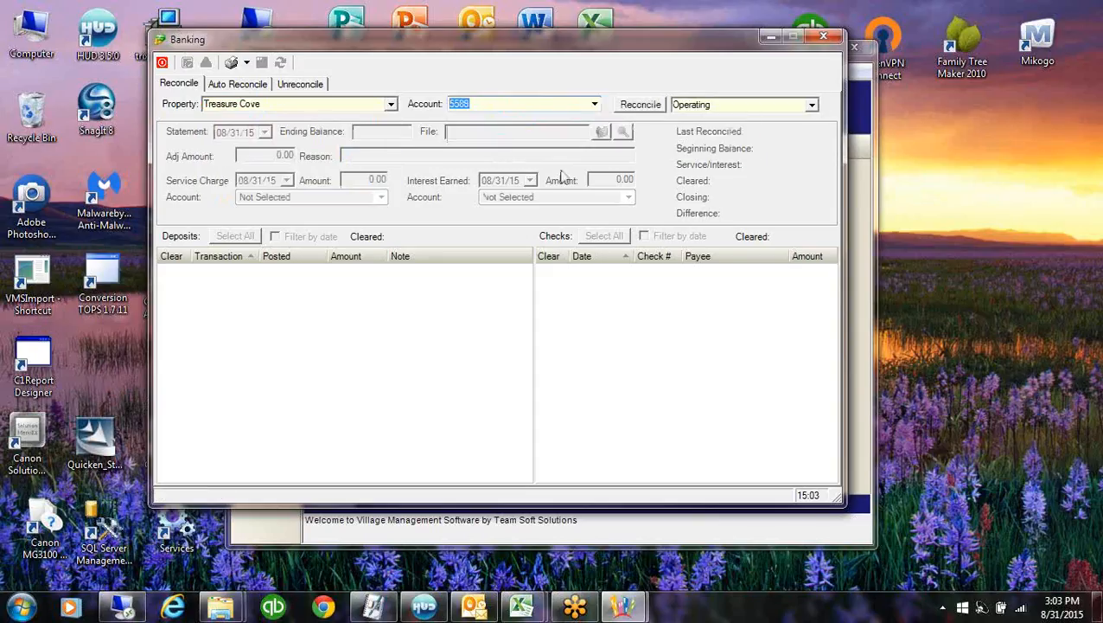
pyautogui.click(640, 103)
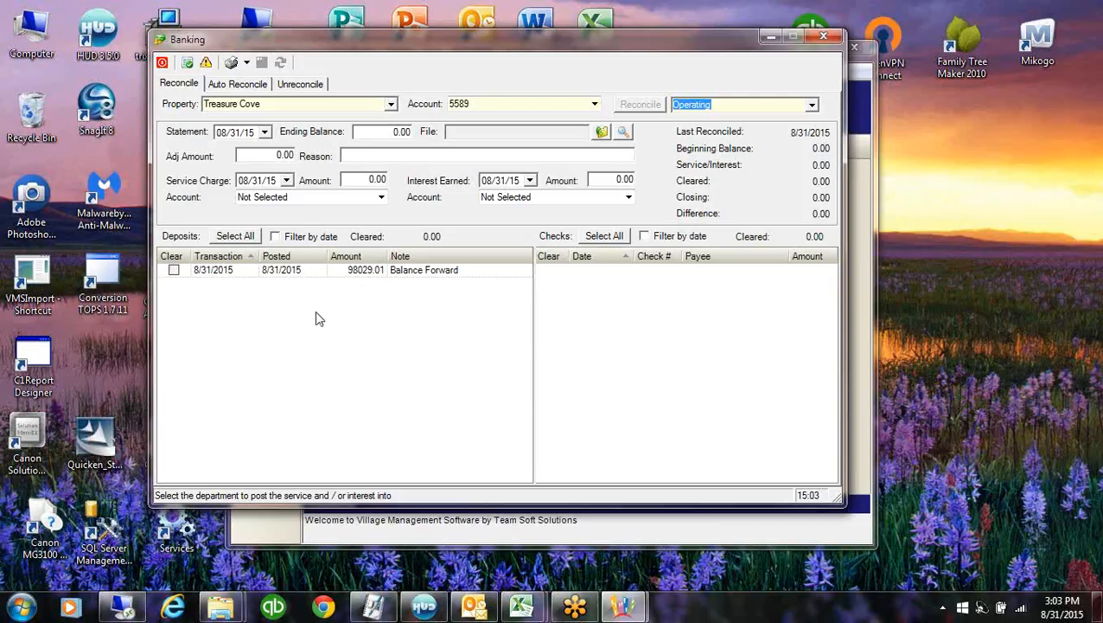
pyautogui.click(380, 131)
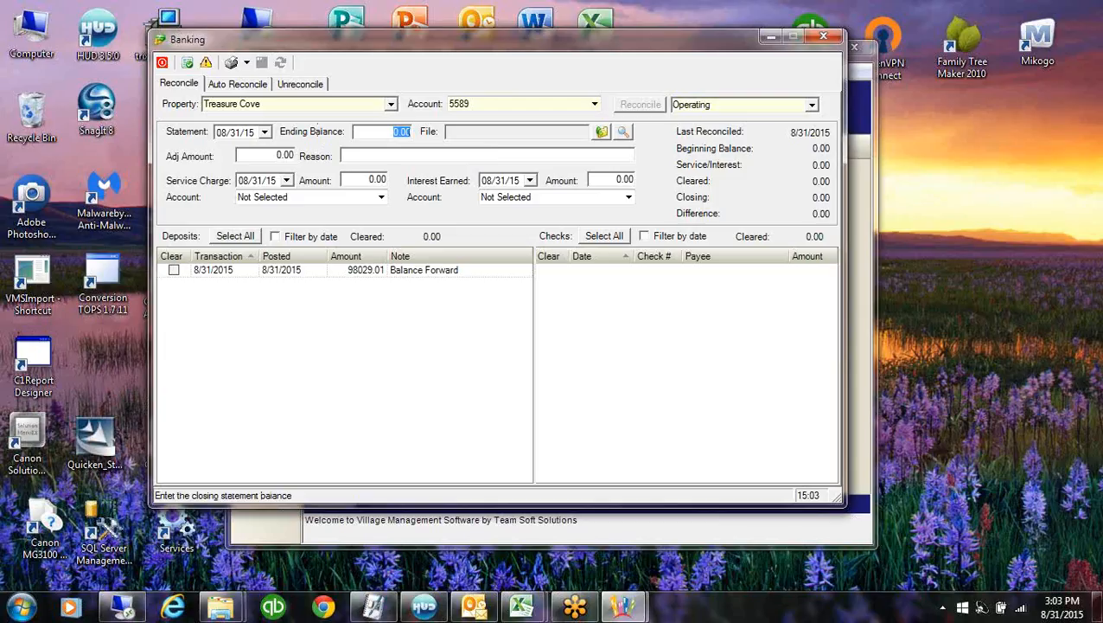
pyautogui.write('98029.01')
pyautogui.click(599, 132)
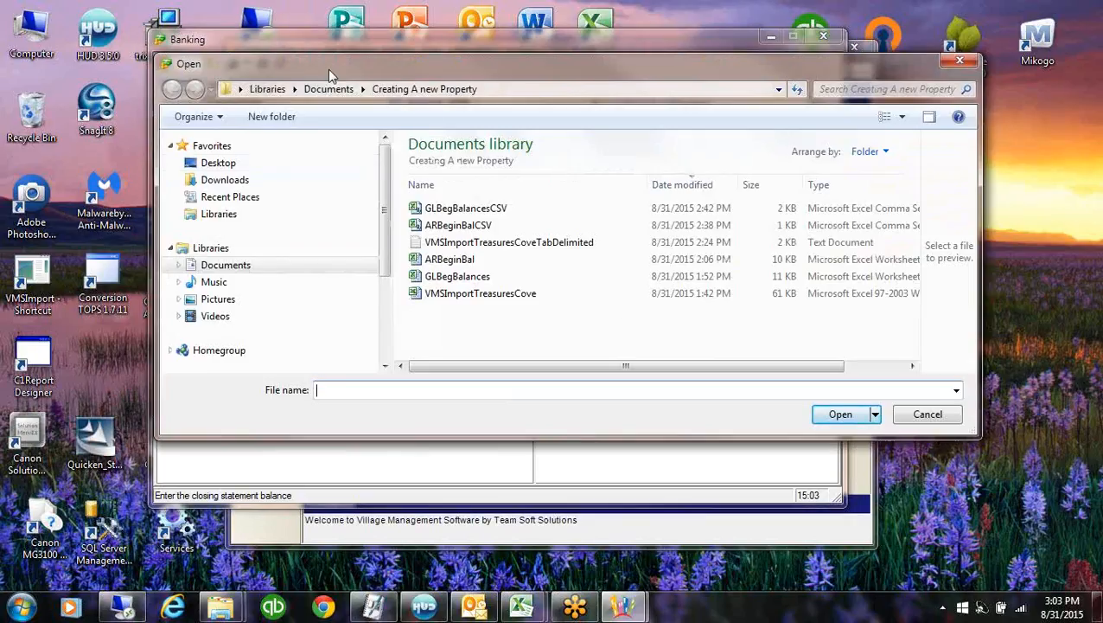
pyautogui.click(328, 89)
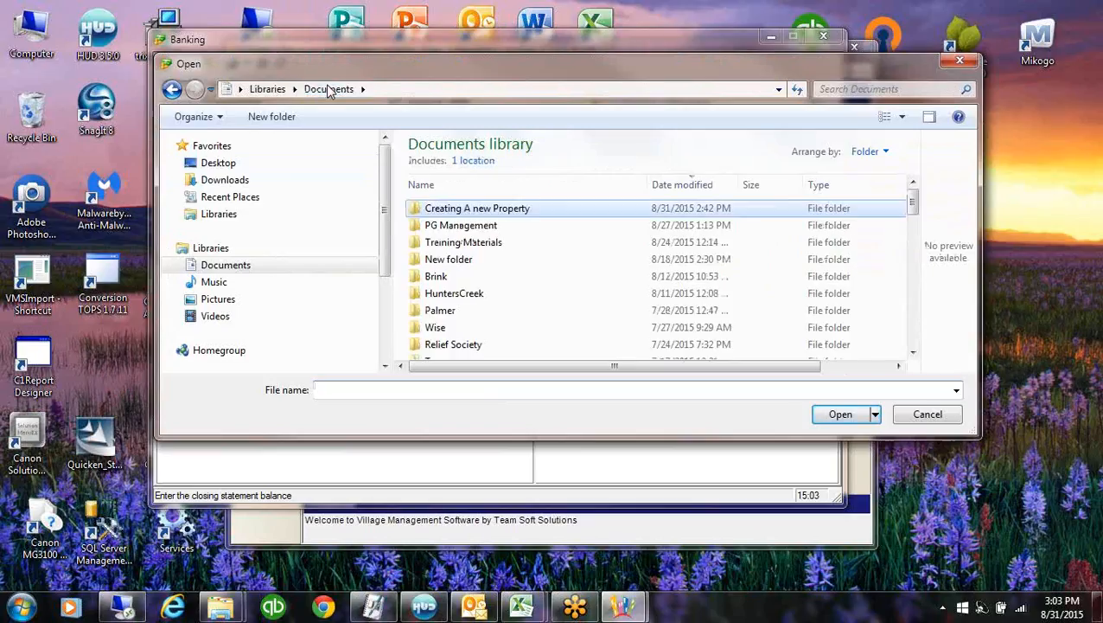
pyautogui.doubleClick(484, 224)
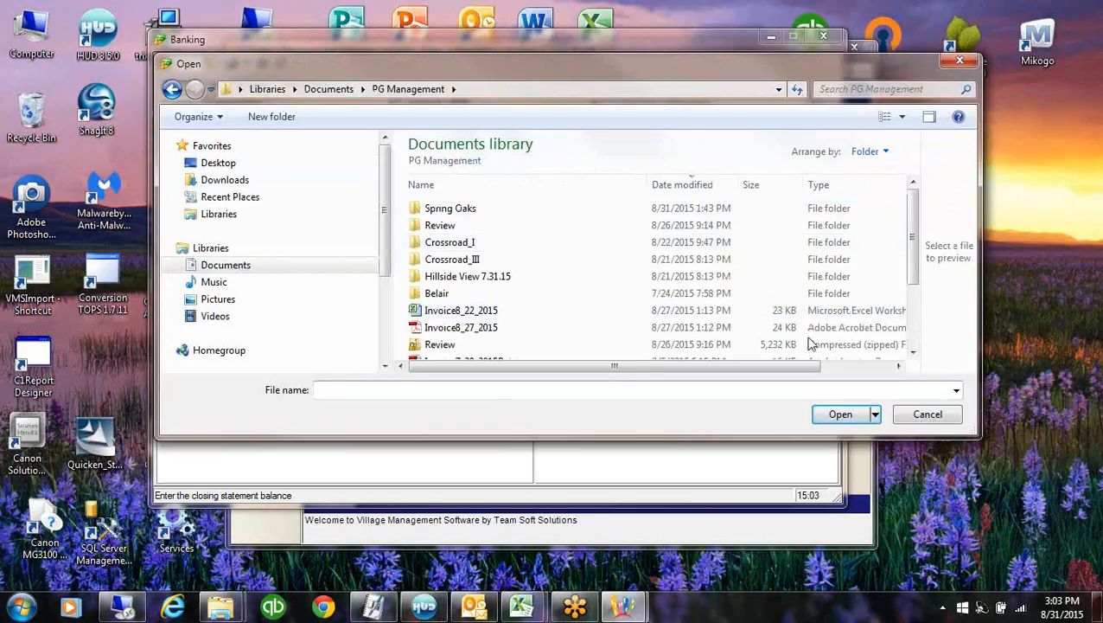
pyautogui.moveTo(912, 225)
pyautogui.mouseDown()
pyautogui.moveTo(913, 260)
pyautogui.moveTo(912, 223)
pyautogui.mouseUp()
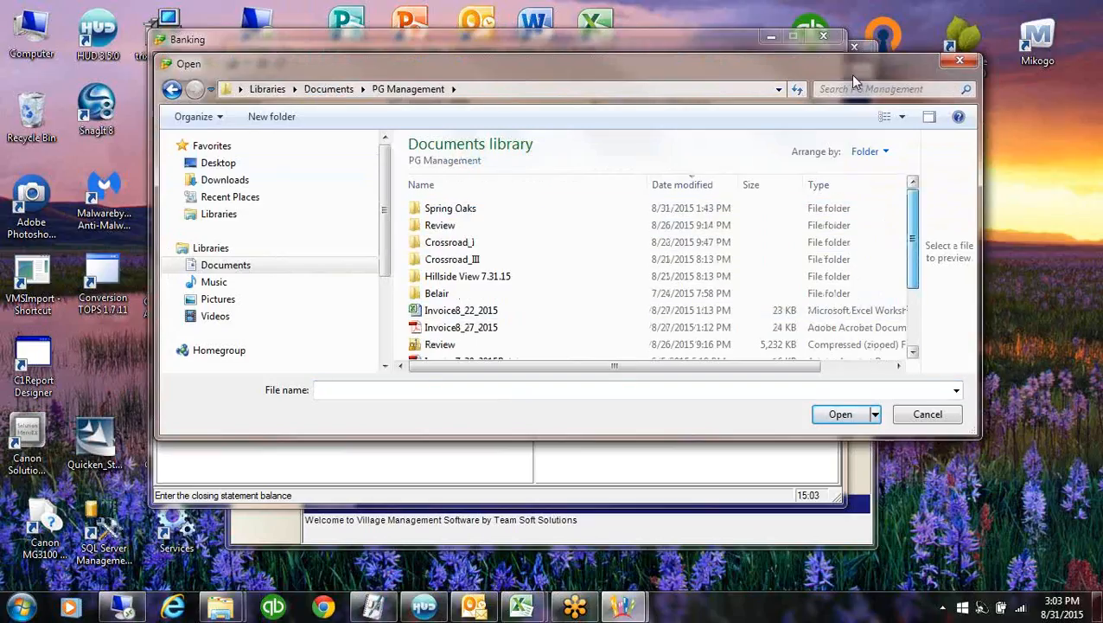
pyautogui.doubleClick(450, 209)
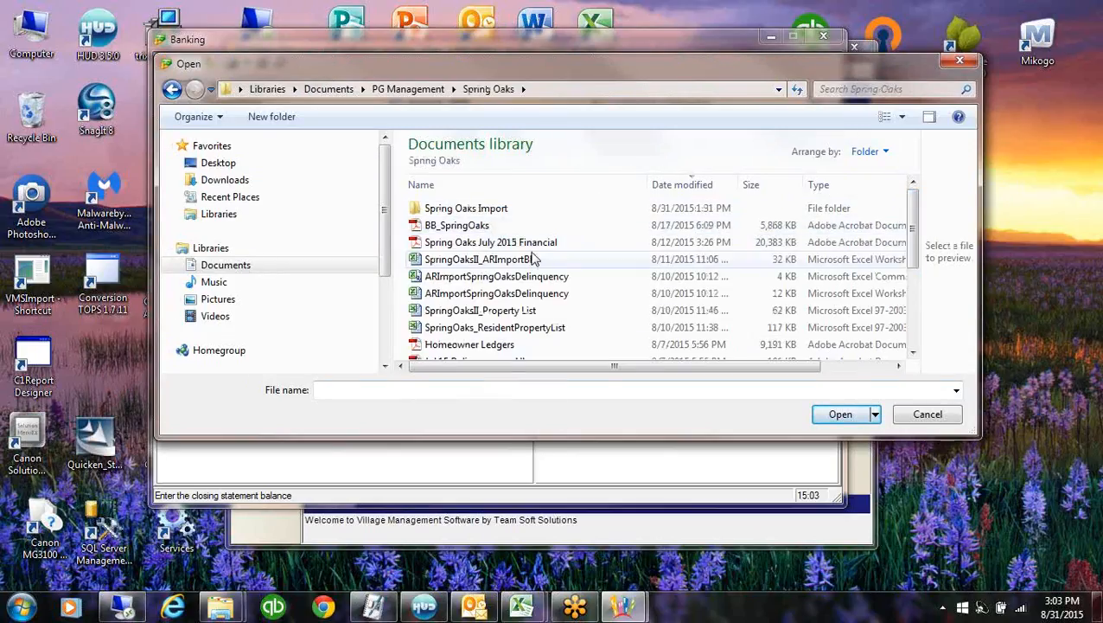
pyautogui.click(912, 336)
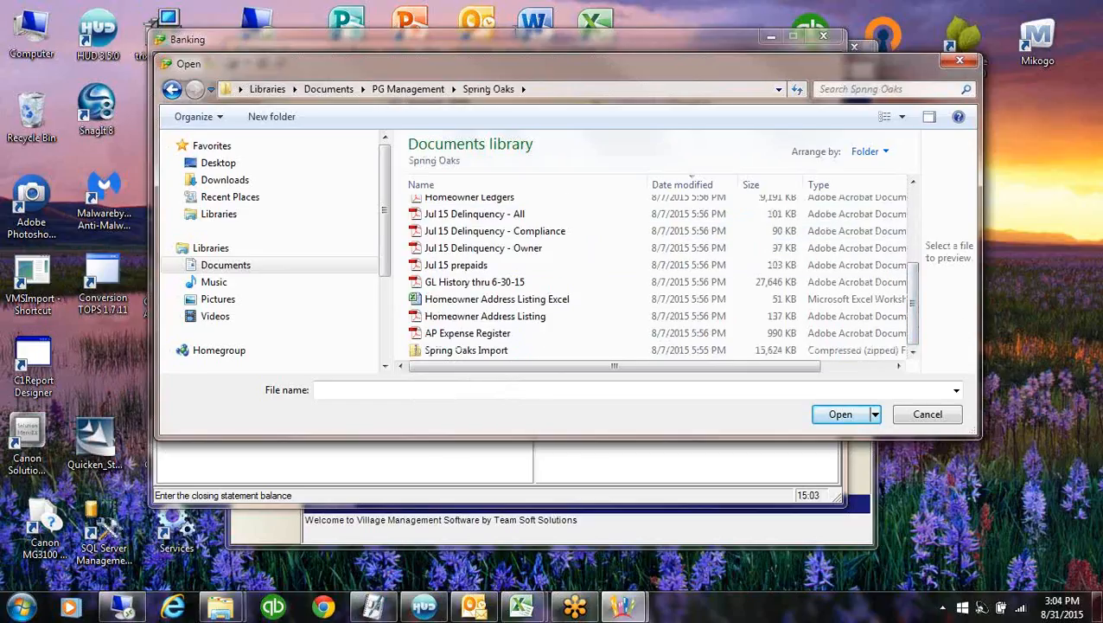
pyautogui.click(960, 60)
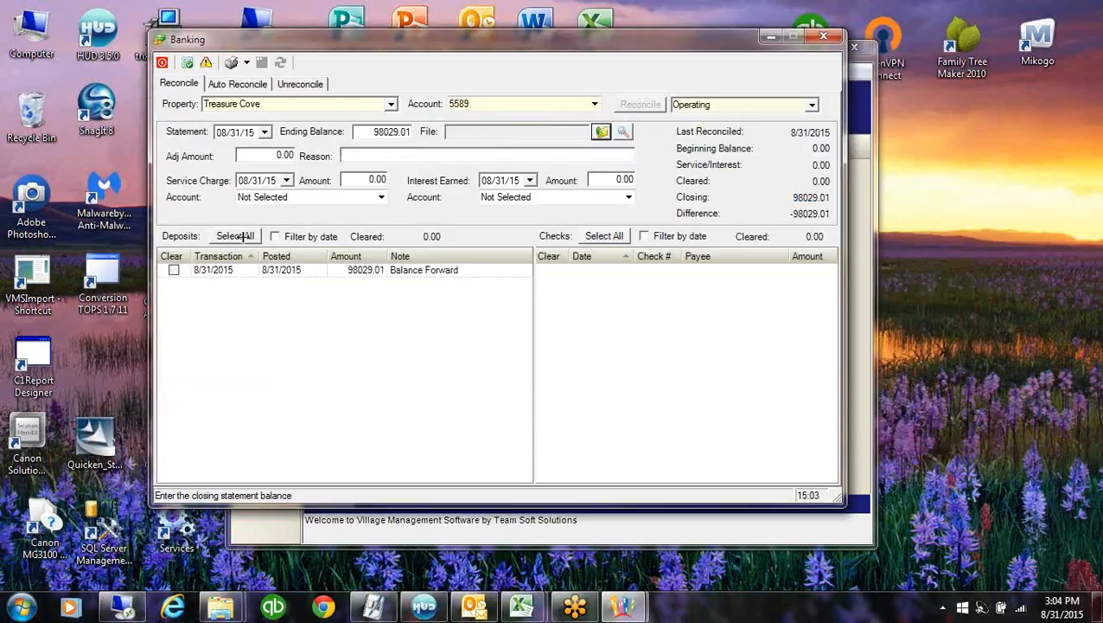
# Clear the Balance Forward deposit, post the reconciliation, and close the Banking window
pyautogui.click(173, 269)
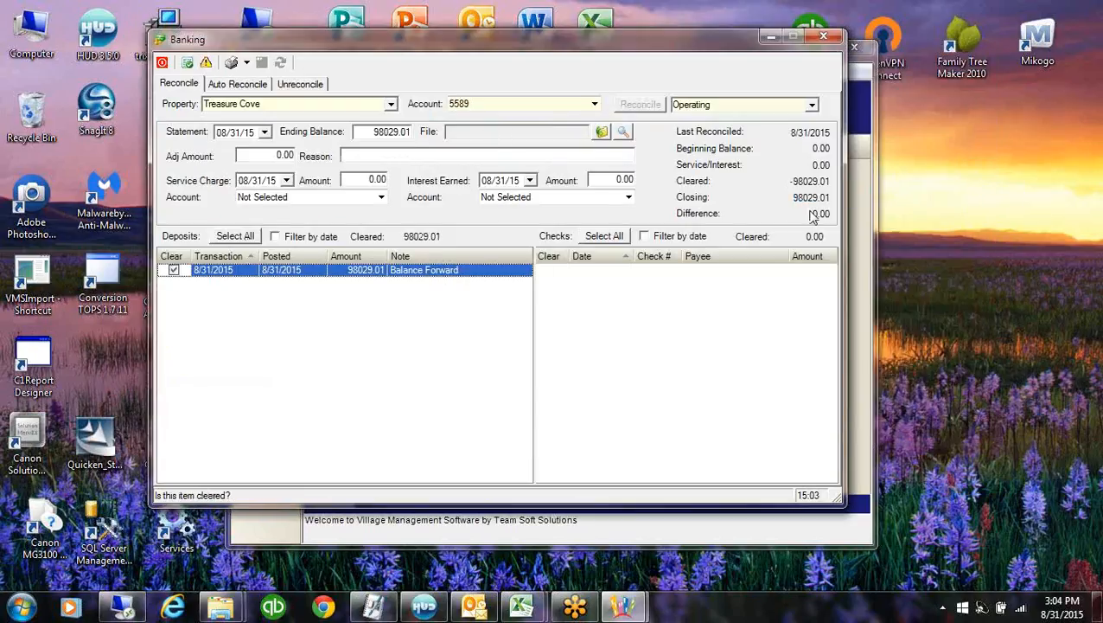
pyautogui.click(230, 62)
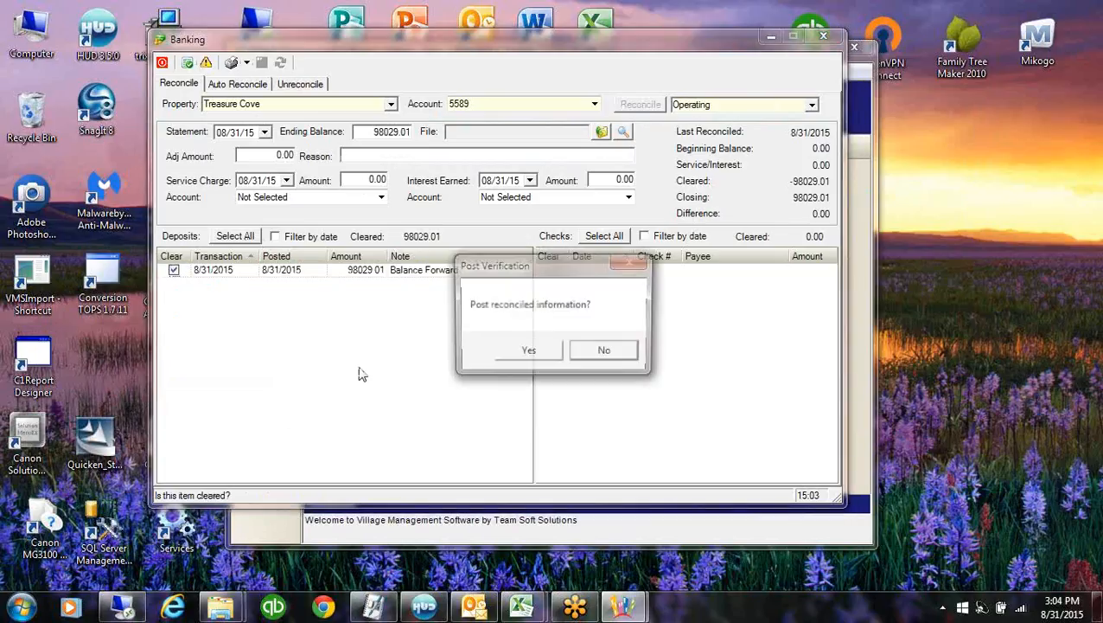
pyautogui.click(526, 353)
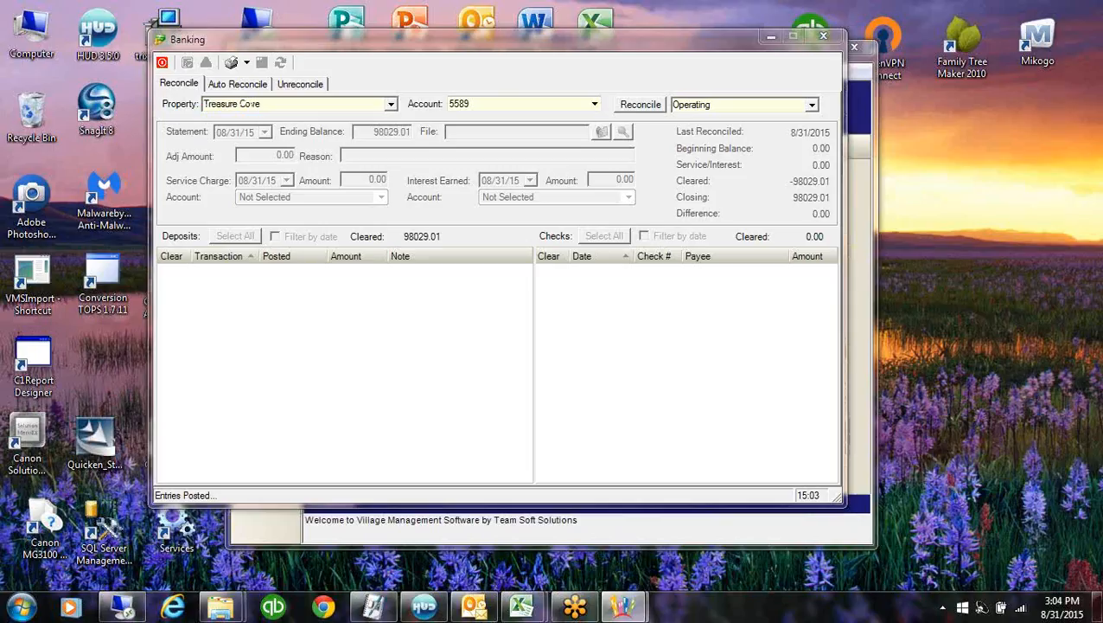
pyautogui.click(821, 36)
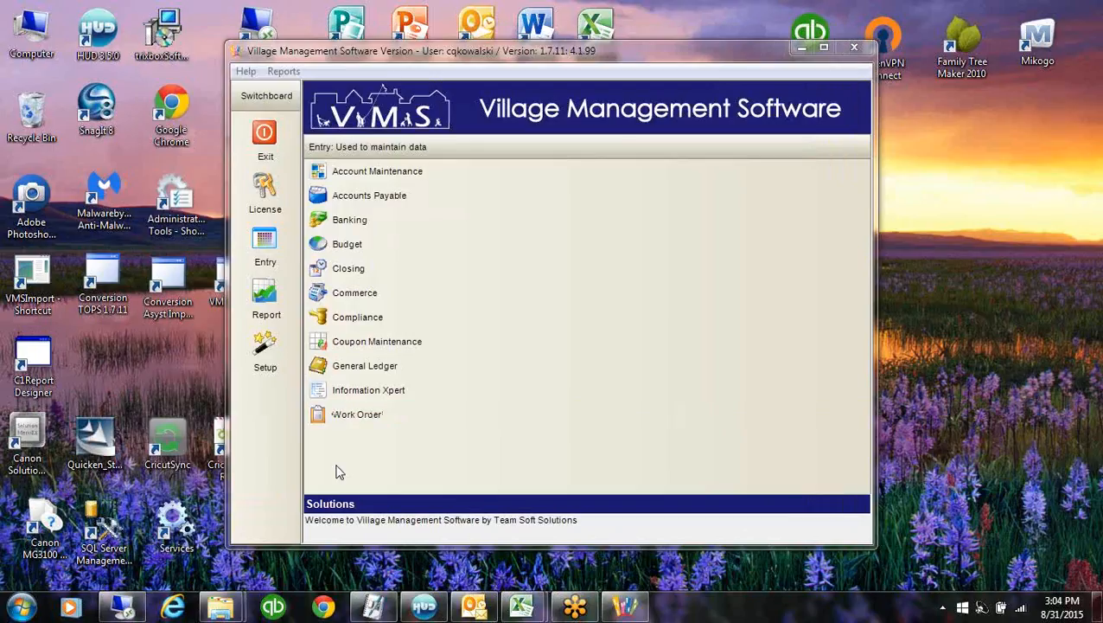